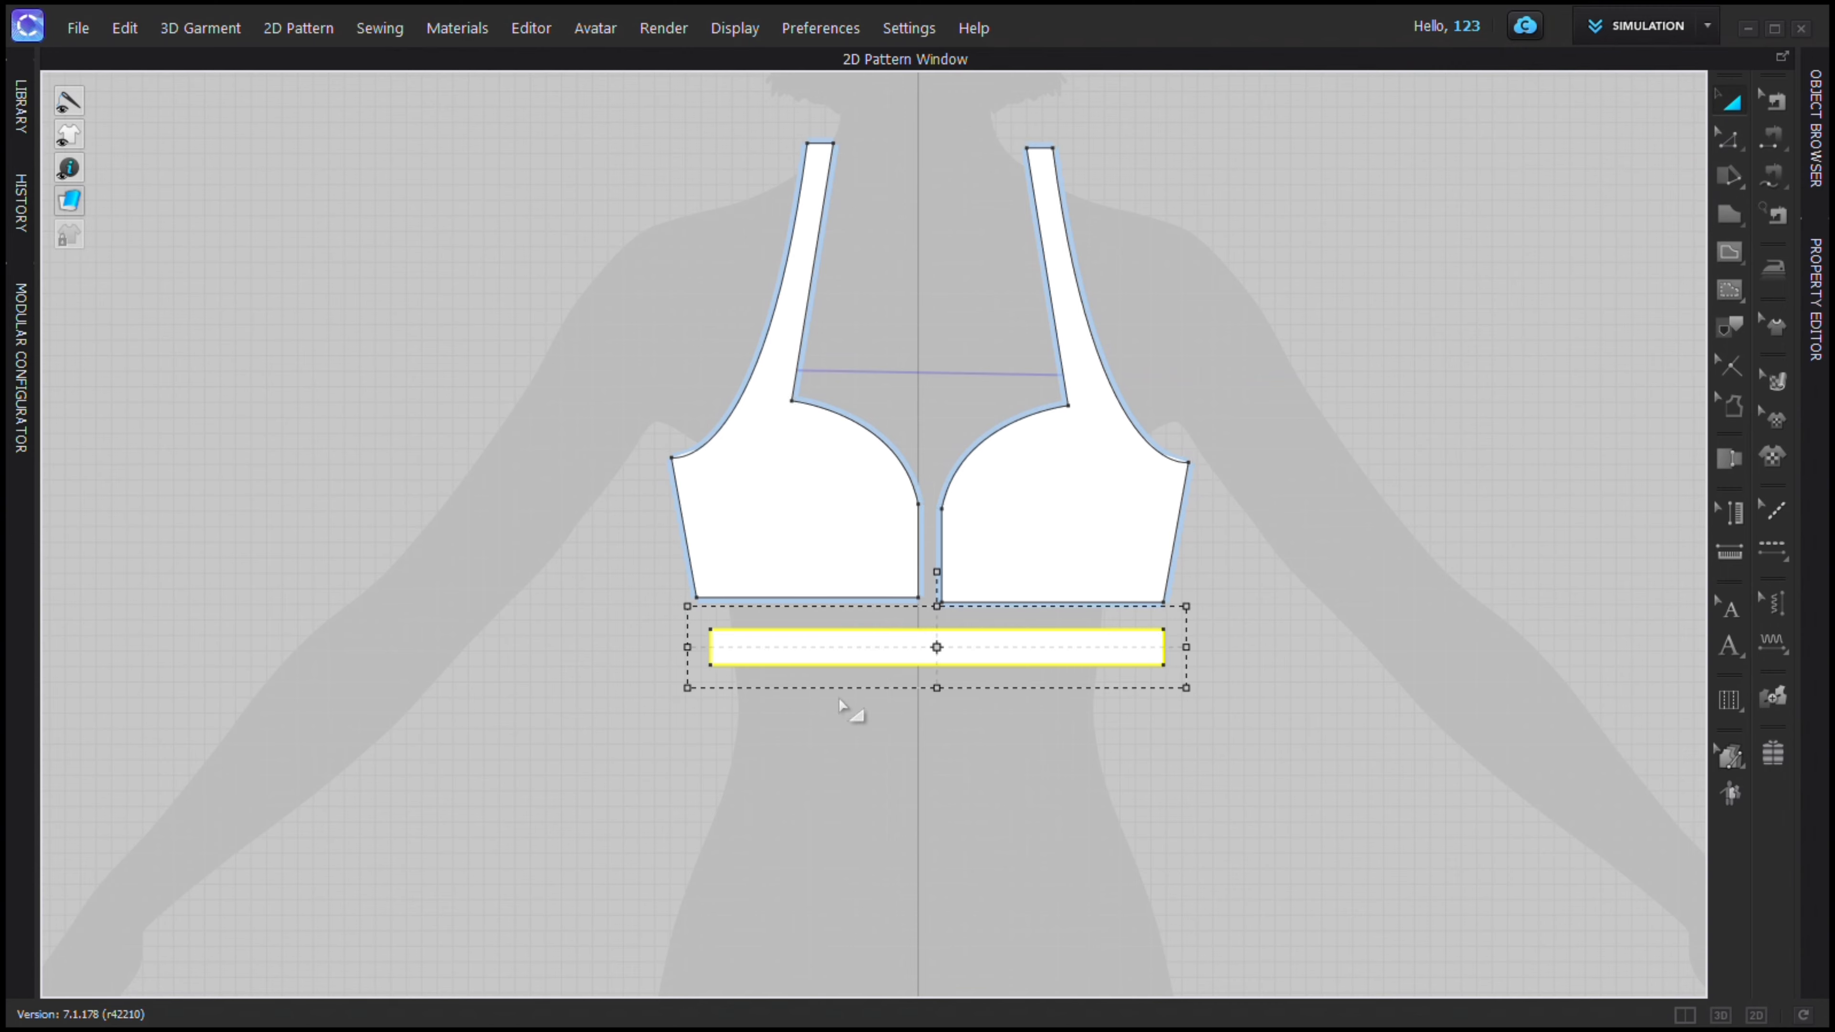
Move the underband strip up against the cups' lower edge and align its end with the left cup's bottom corner.
scroll(839, 697, "up", 3)
left_click_drag(913, 606, 890, 542)
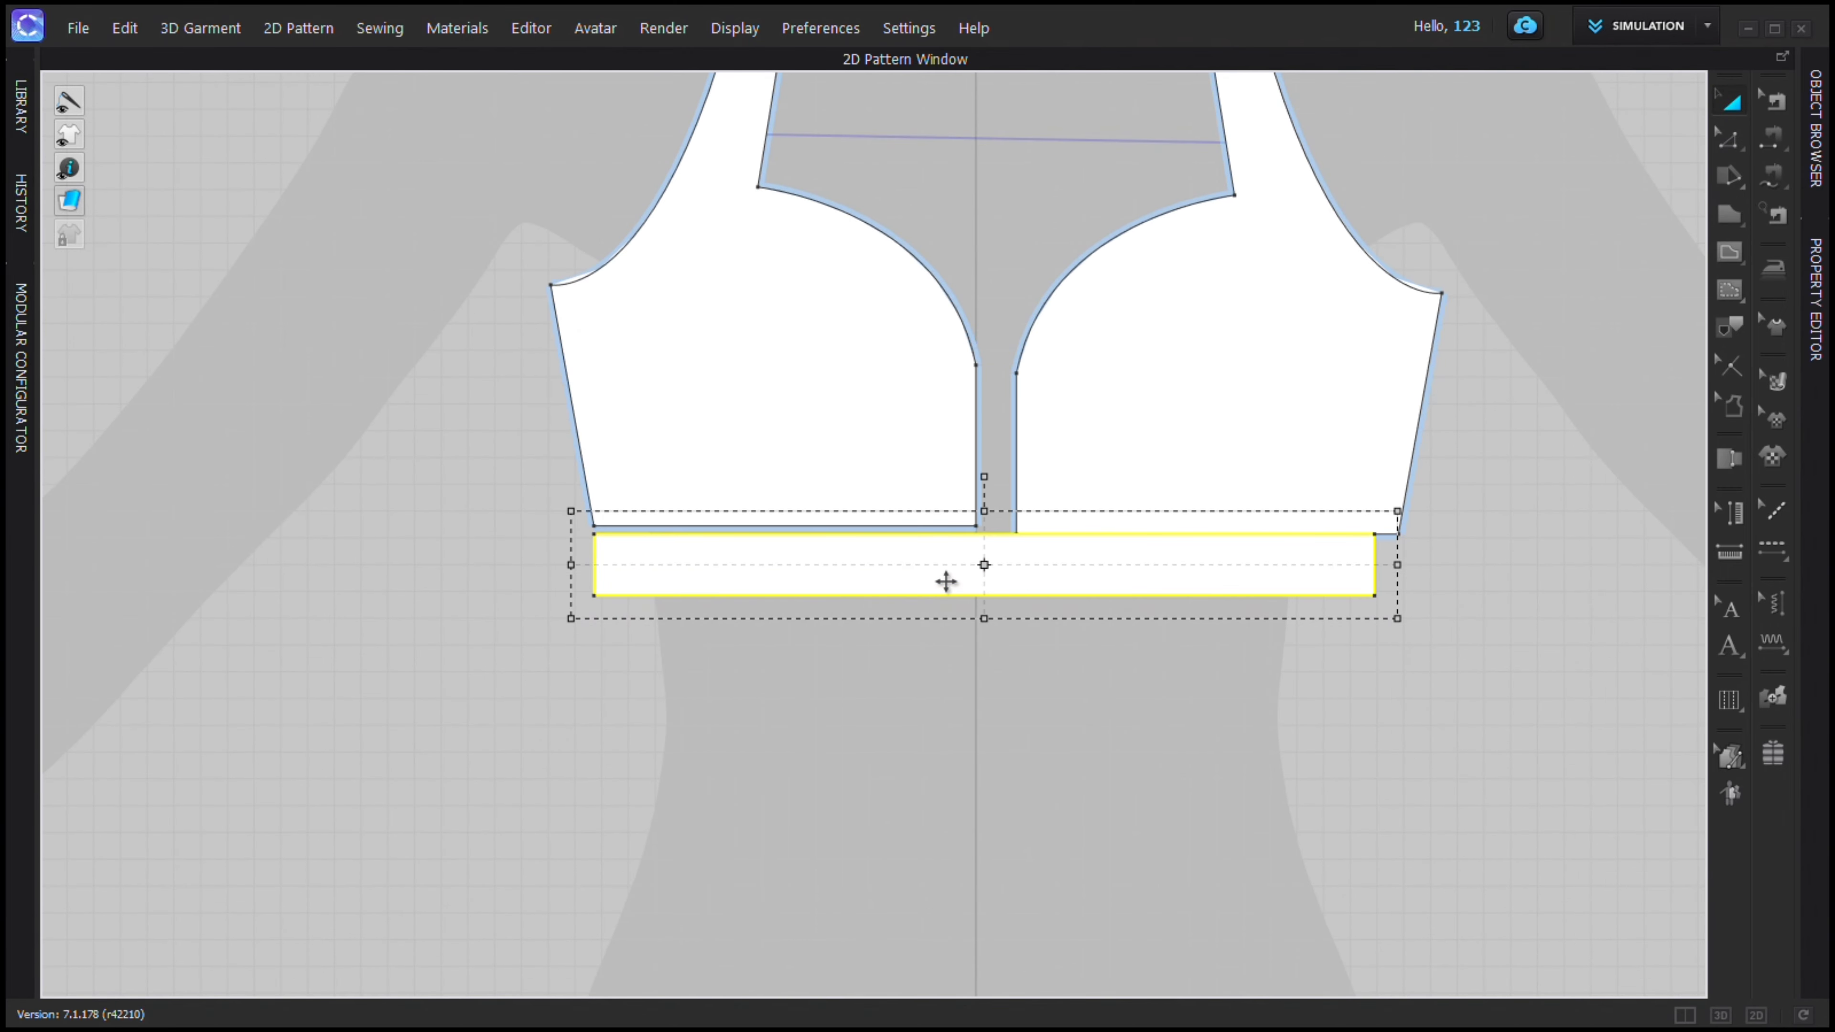
scroll(939, 582, "up", 3)
left_click_drag(918, 586, 935, 567)
scroll(936, 567, "down", 3)
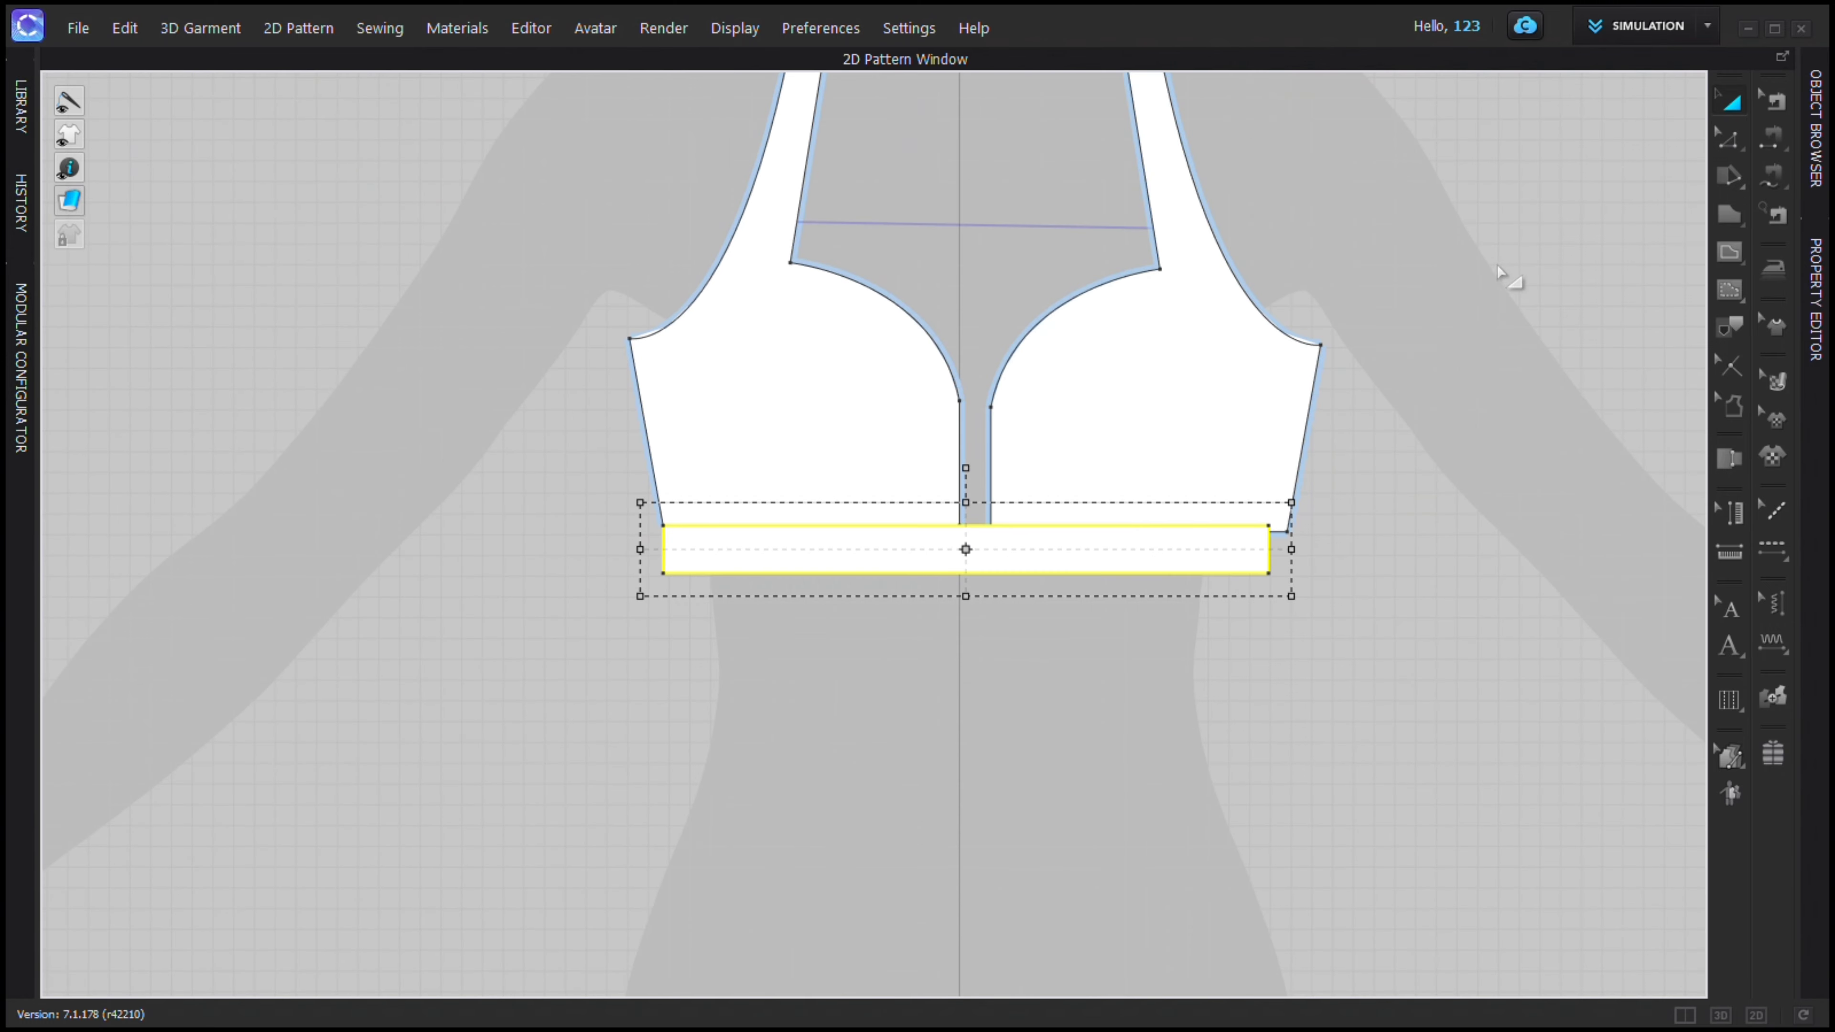
Trace a four-sided back panel over the cups' side seams, about 11.85 along the underband's lower edge, and move it beside the cups.
left_click(1731, 214)
scroll(903, 354, "up", 3)
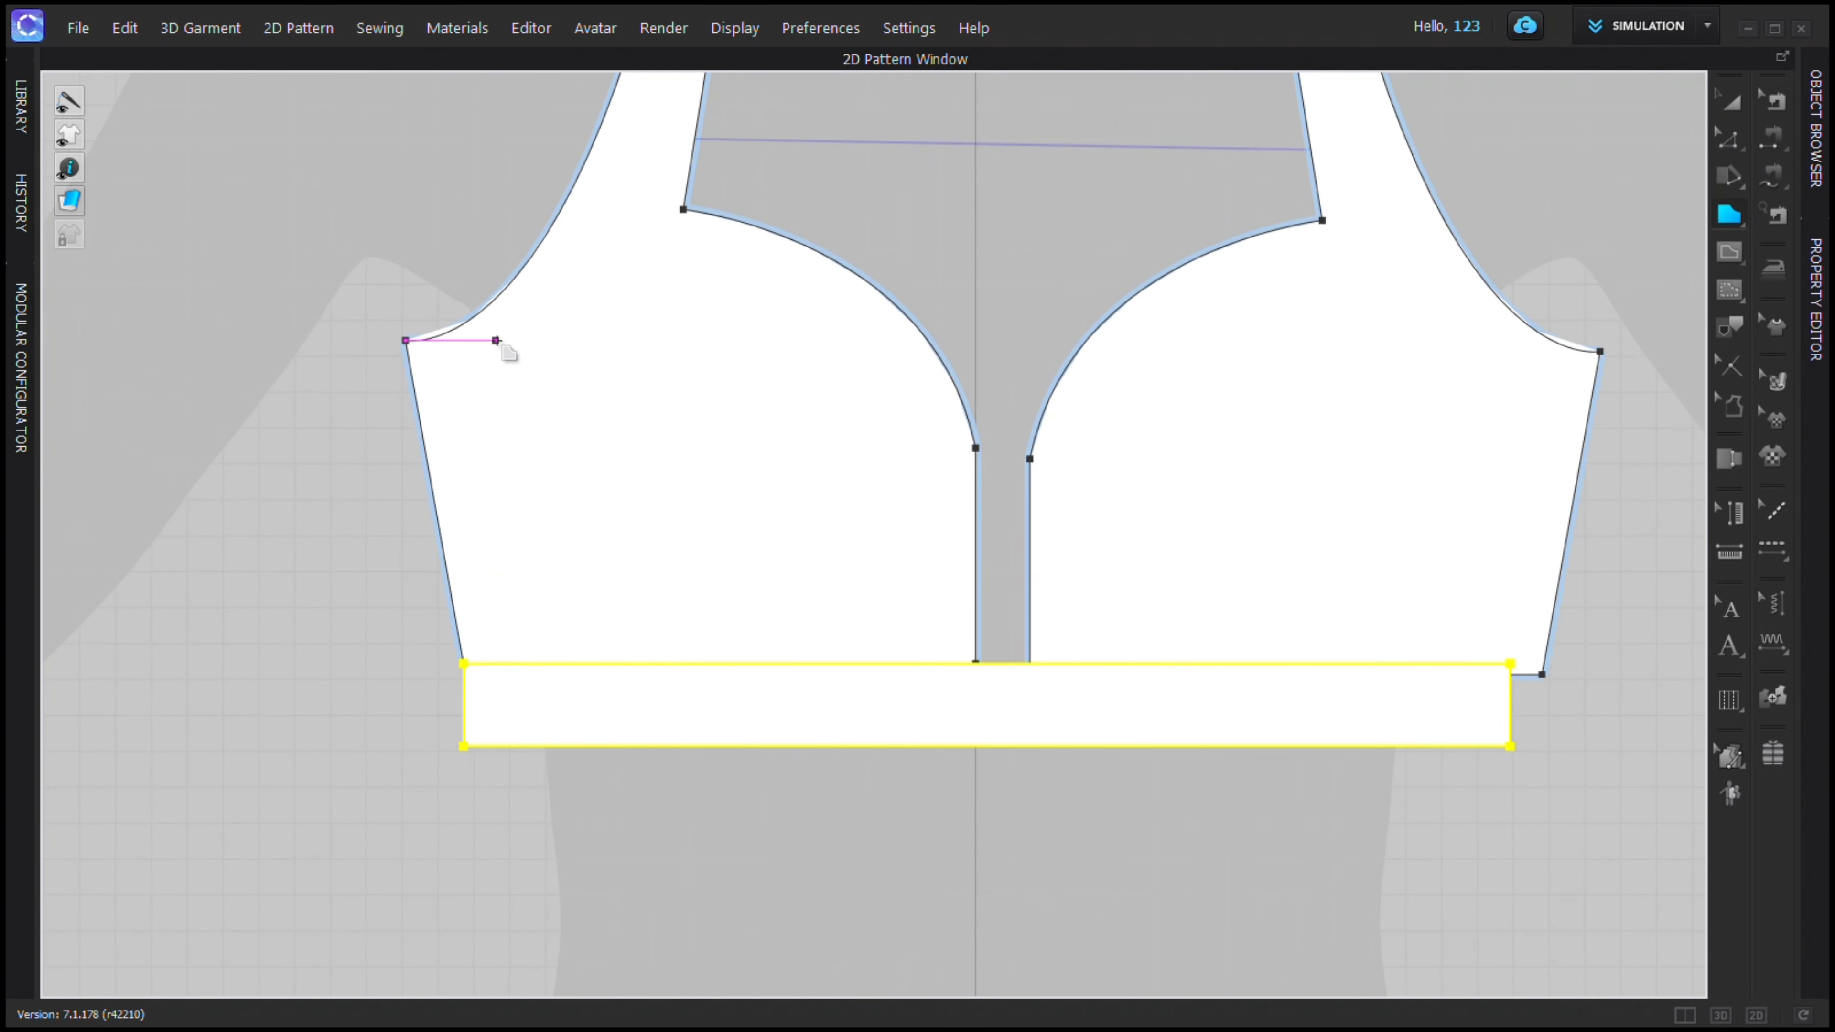
scroll(477, 347, "down", 2)
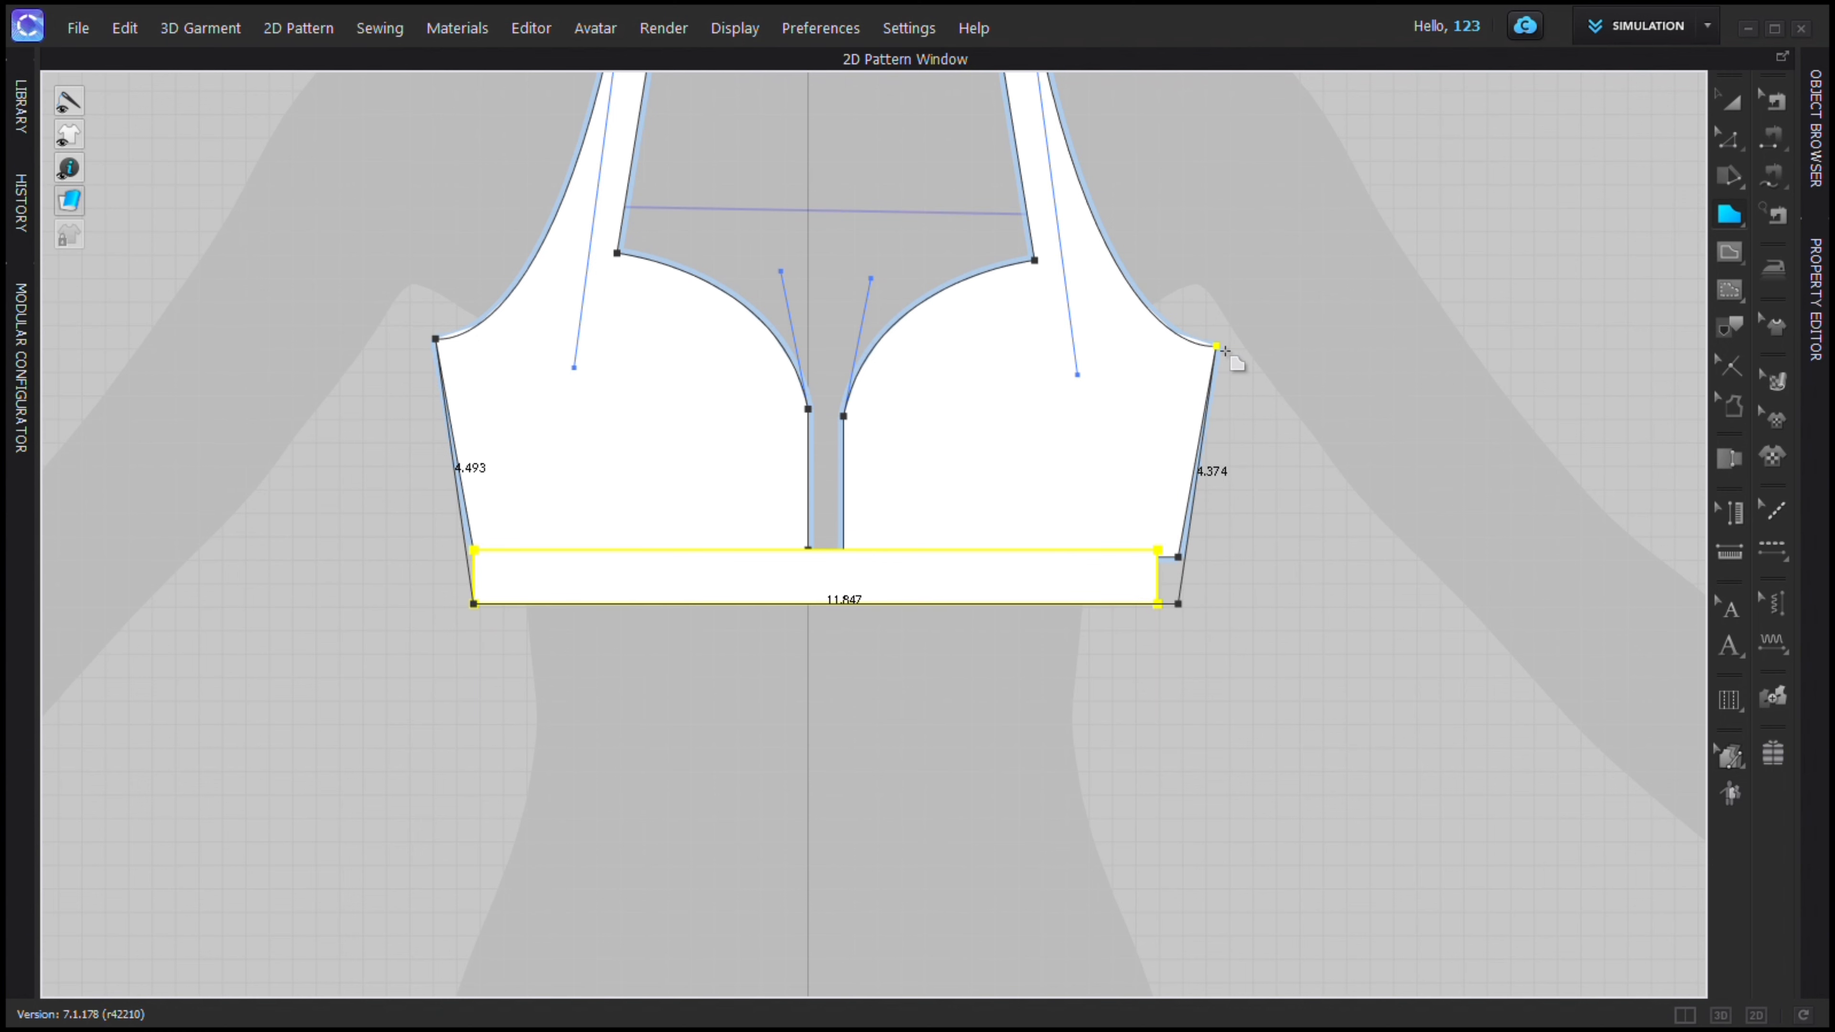
left_click(438, 342)
scroll(1074, 471, "down", 4)
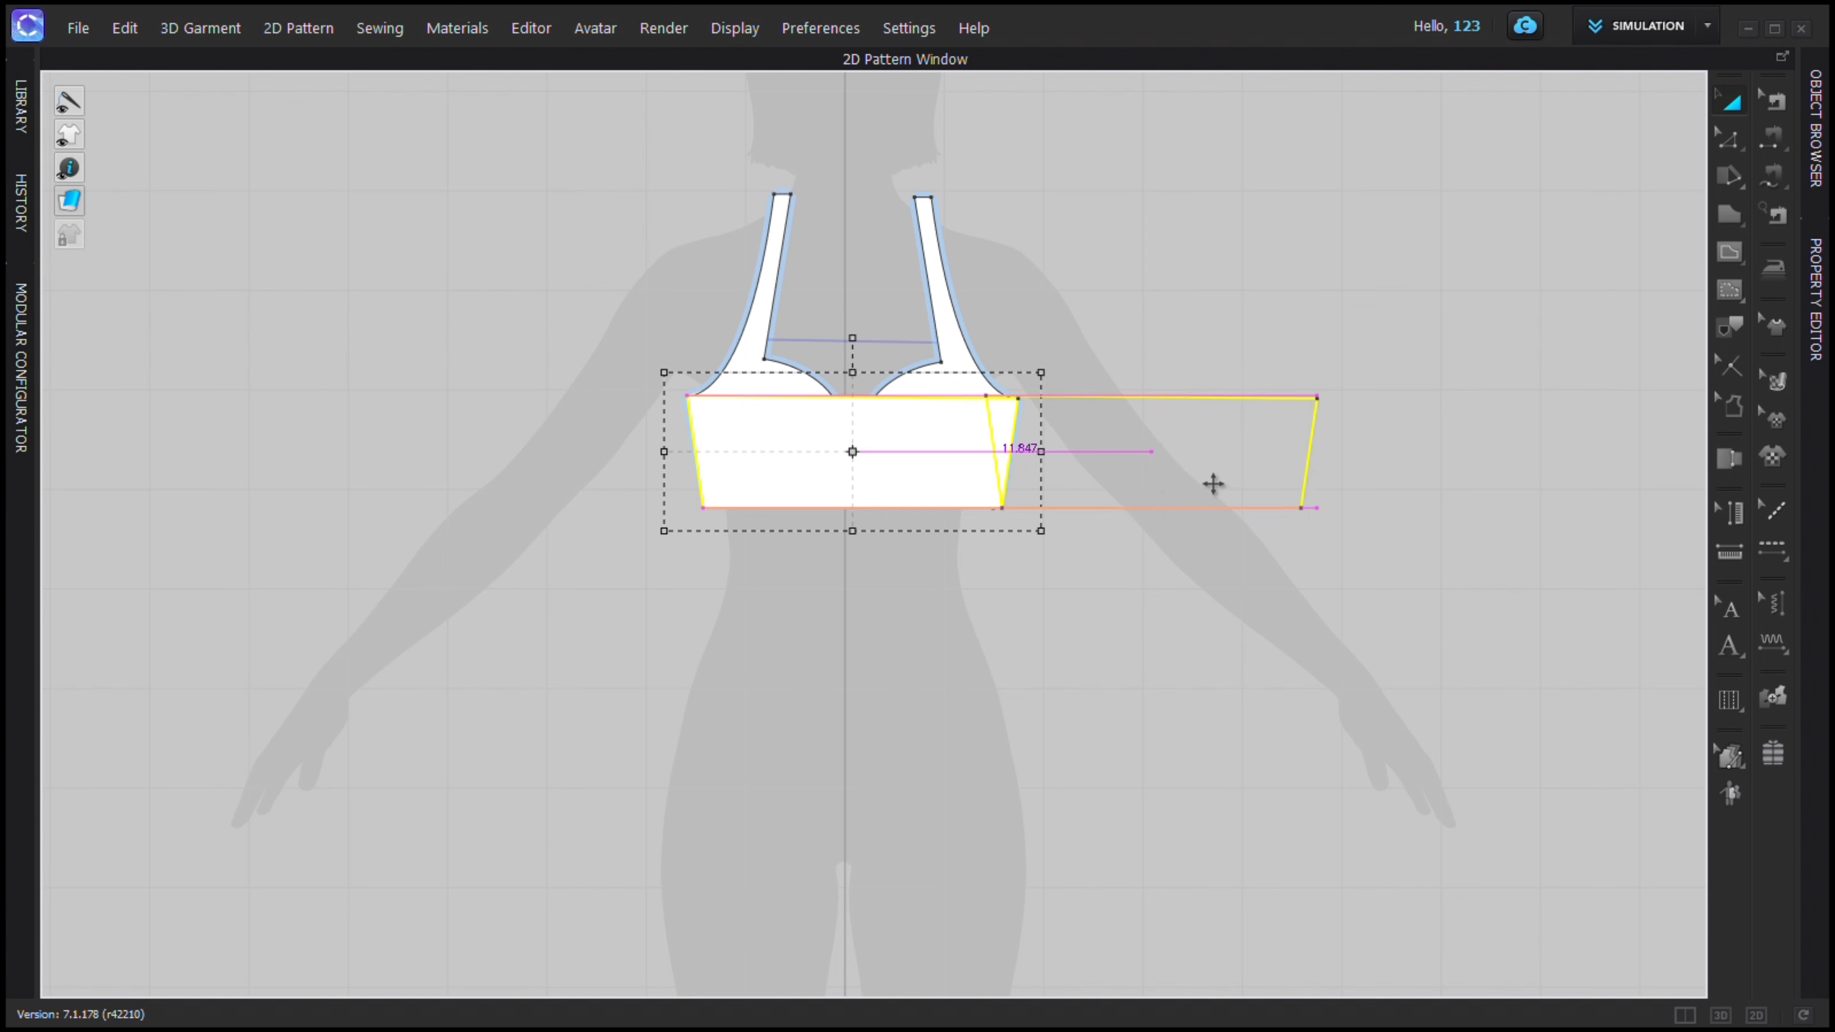
left_click_drag(1265, 481, 1272, 483)
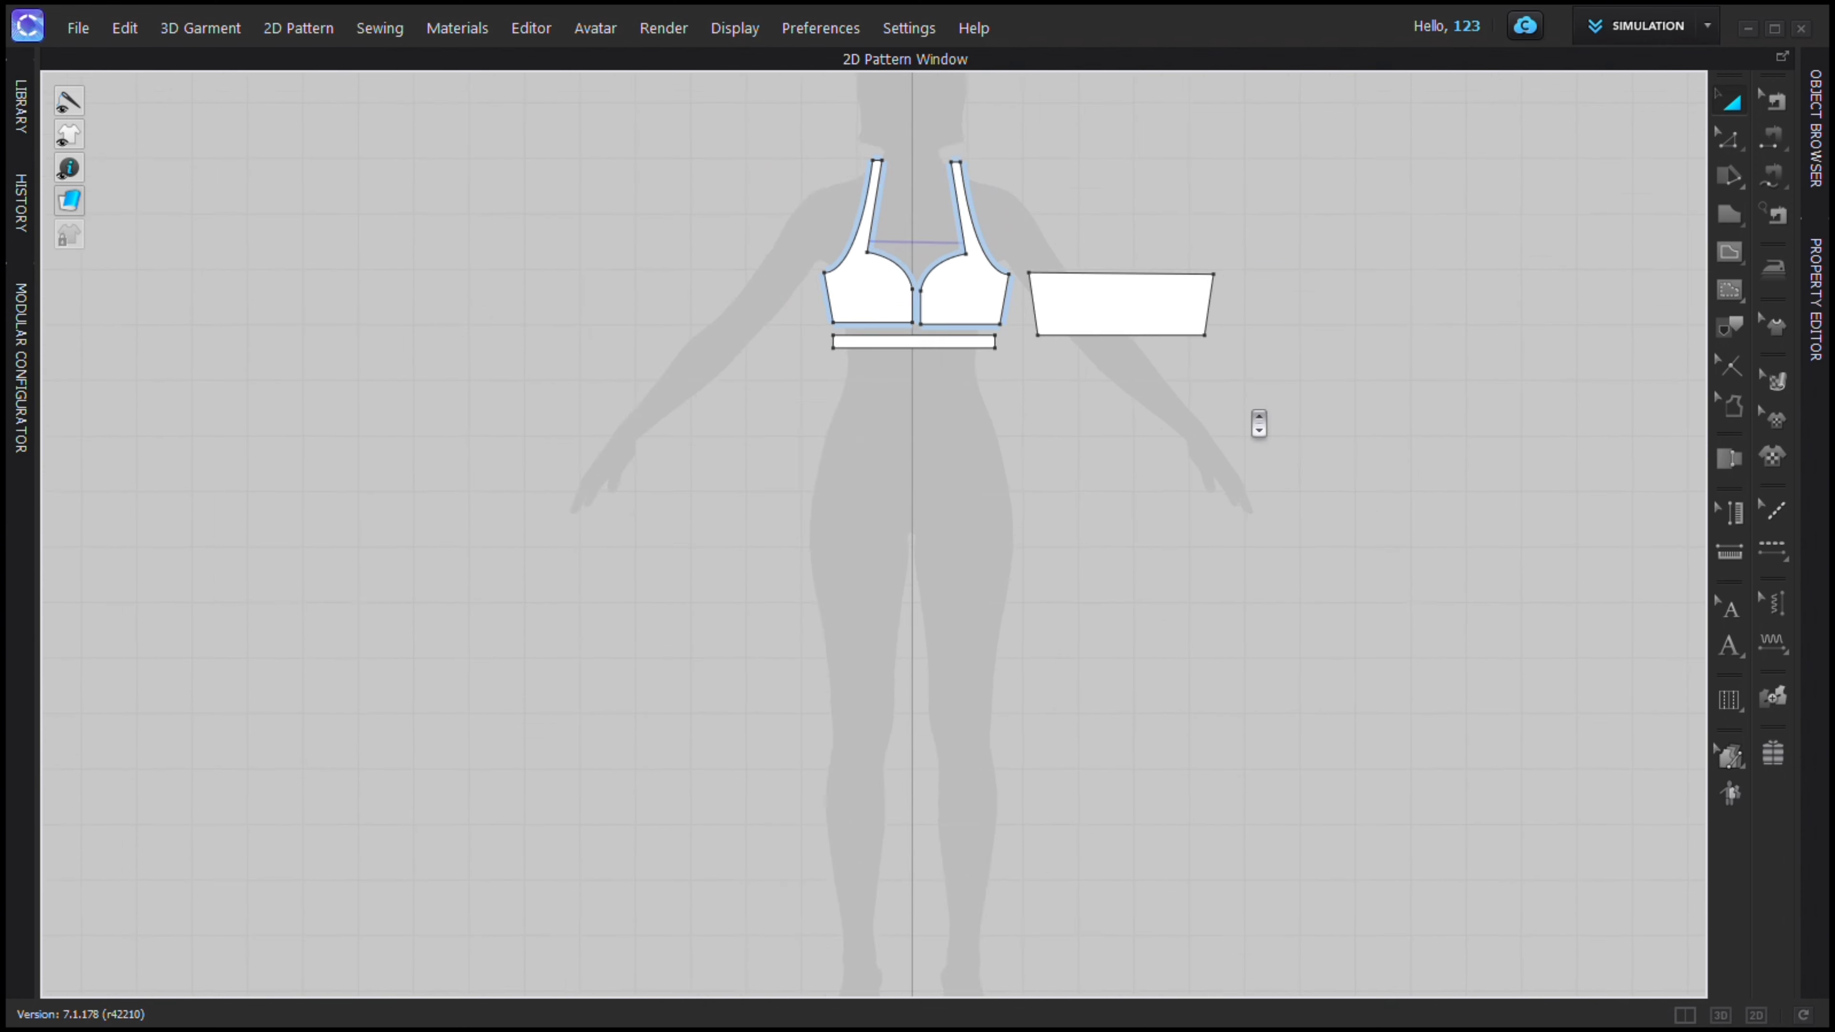
Draw a large circular skirt piece beside the avatar silhouette.
middle_click_drag(1258, 425, 1114, 402)
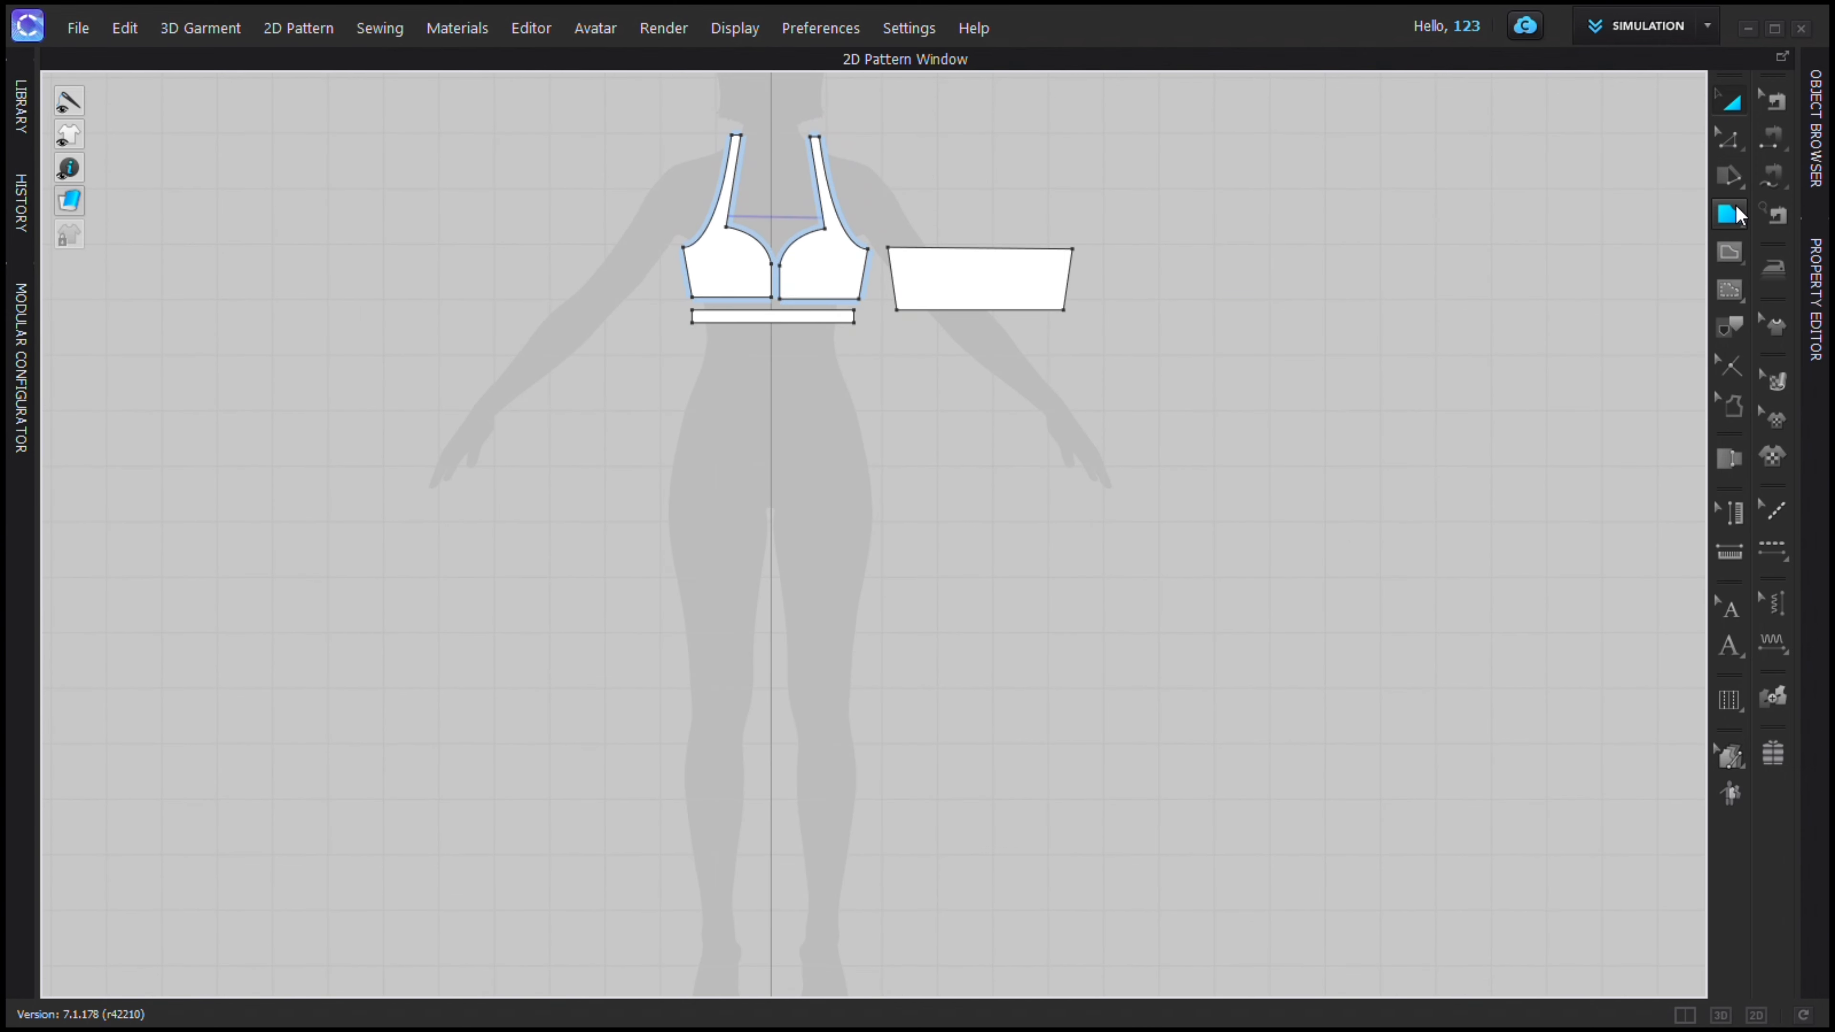
left_click(1735, 205)
scroll(1232, 368, "down", 4)
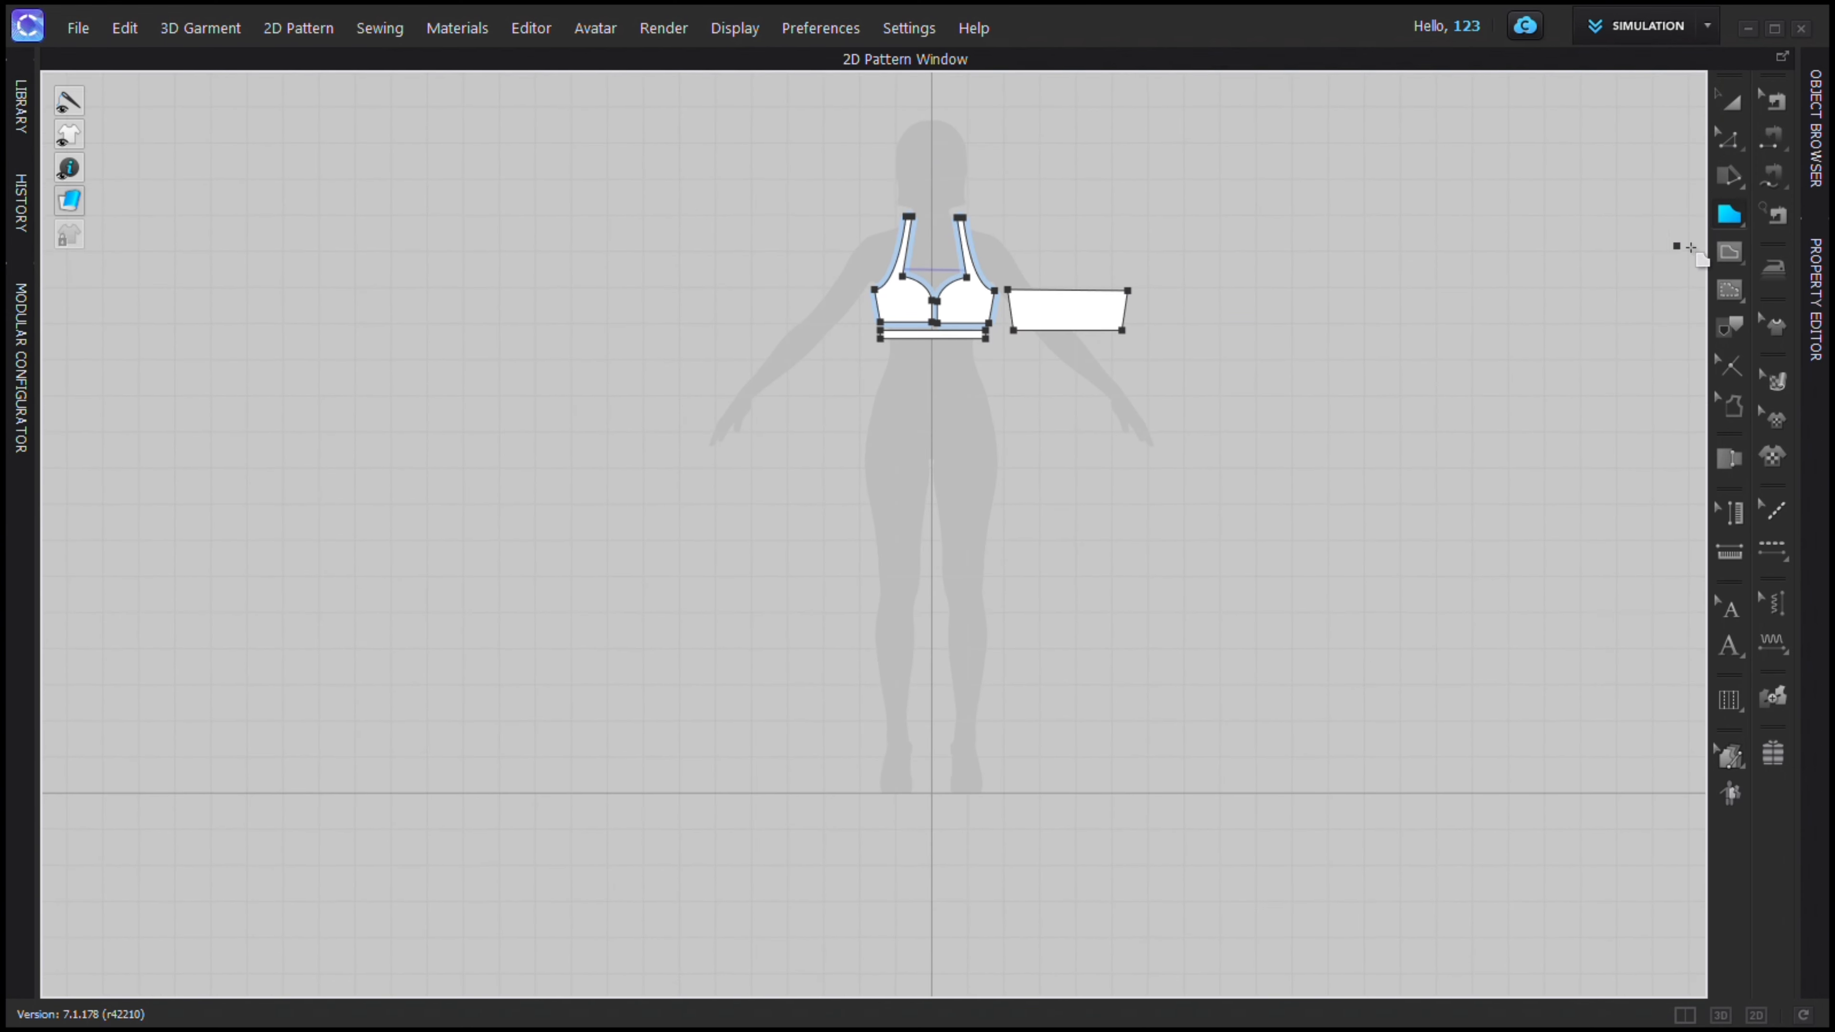
left_click(1727, 214)
key("e")
scroll(1101, 444, "down", 2)
left_click_drag(606, 314, 890, 592)
scroll(1040, 419, "up", 2)
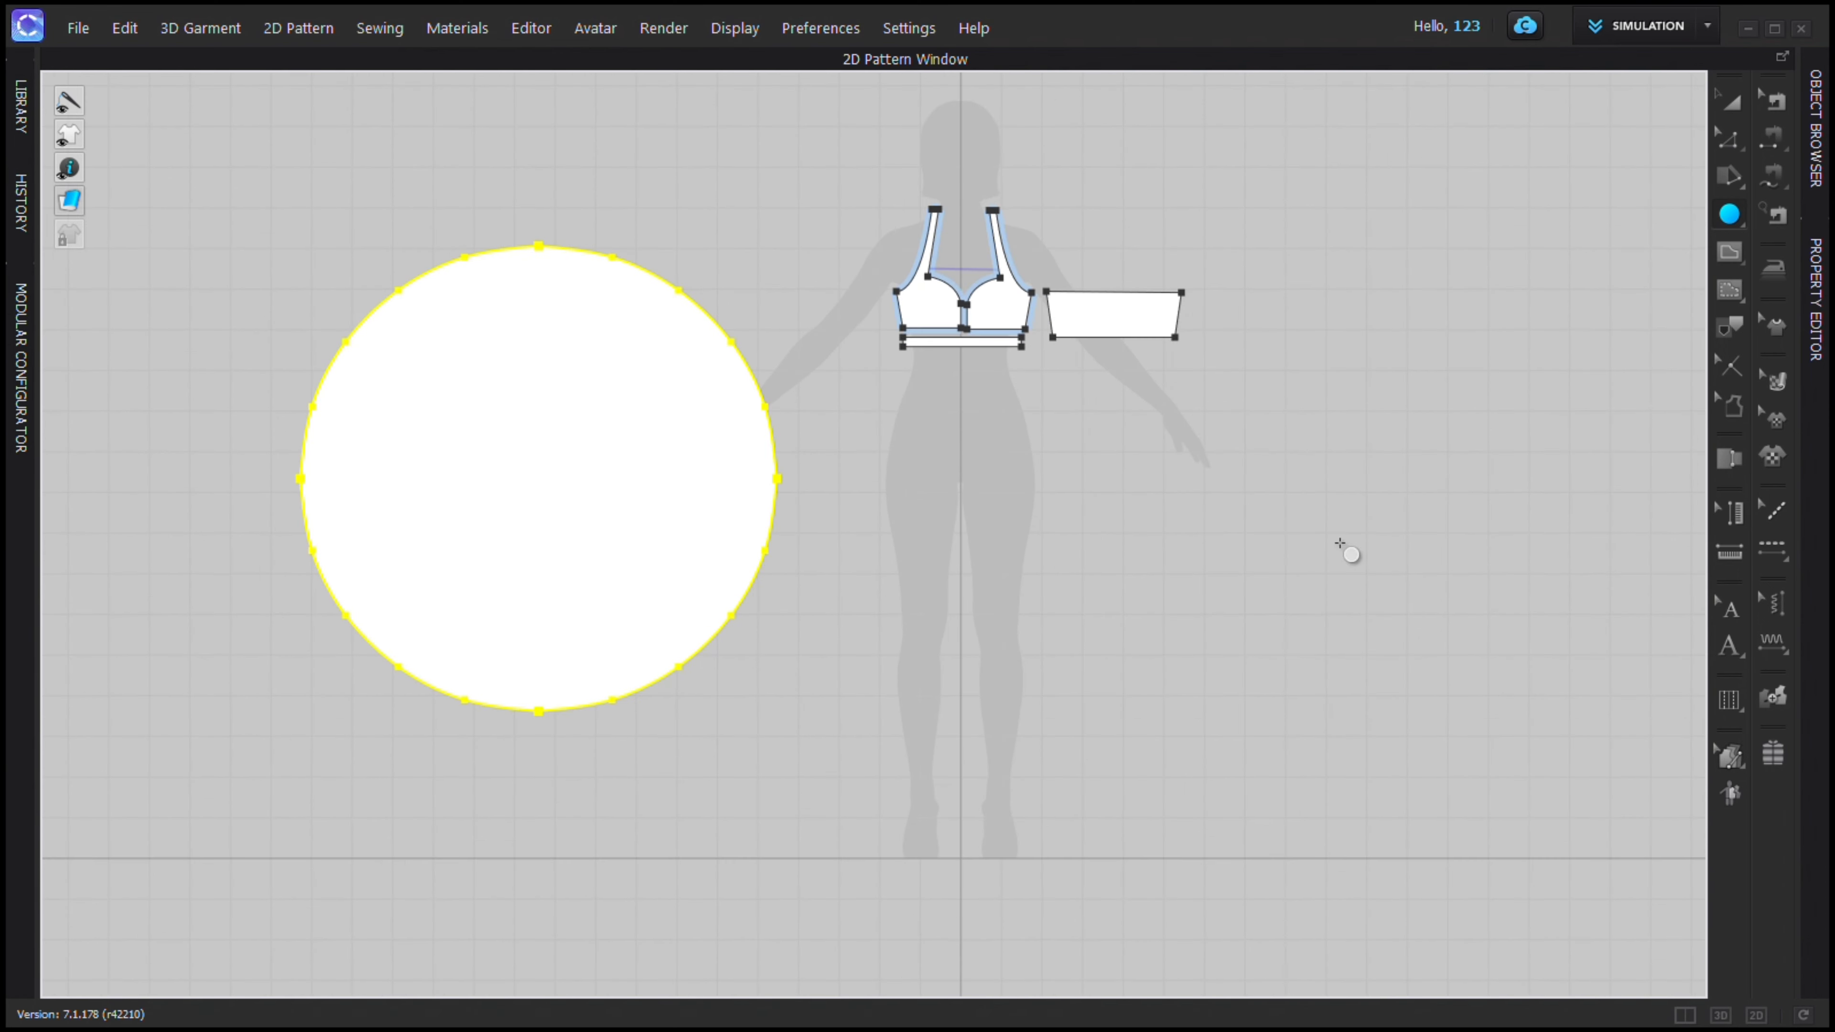
Show the 3D view beside the pattern and move the bra cups and underband closer to the avatar's chest.
left_click(1684, 1015)
right_click_drag(601, 479, 271, 442)
scroll(819, 413, "up", 3)
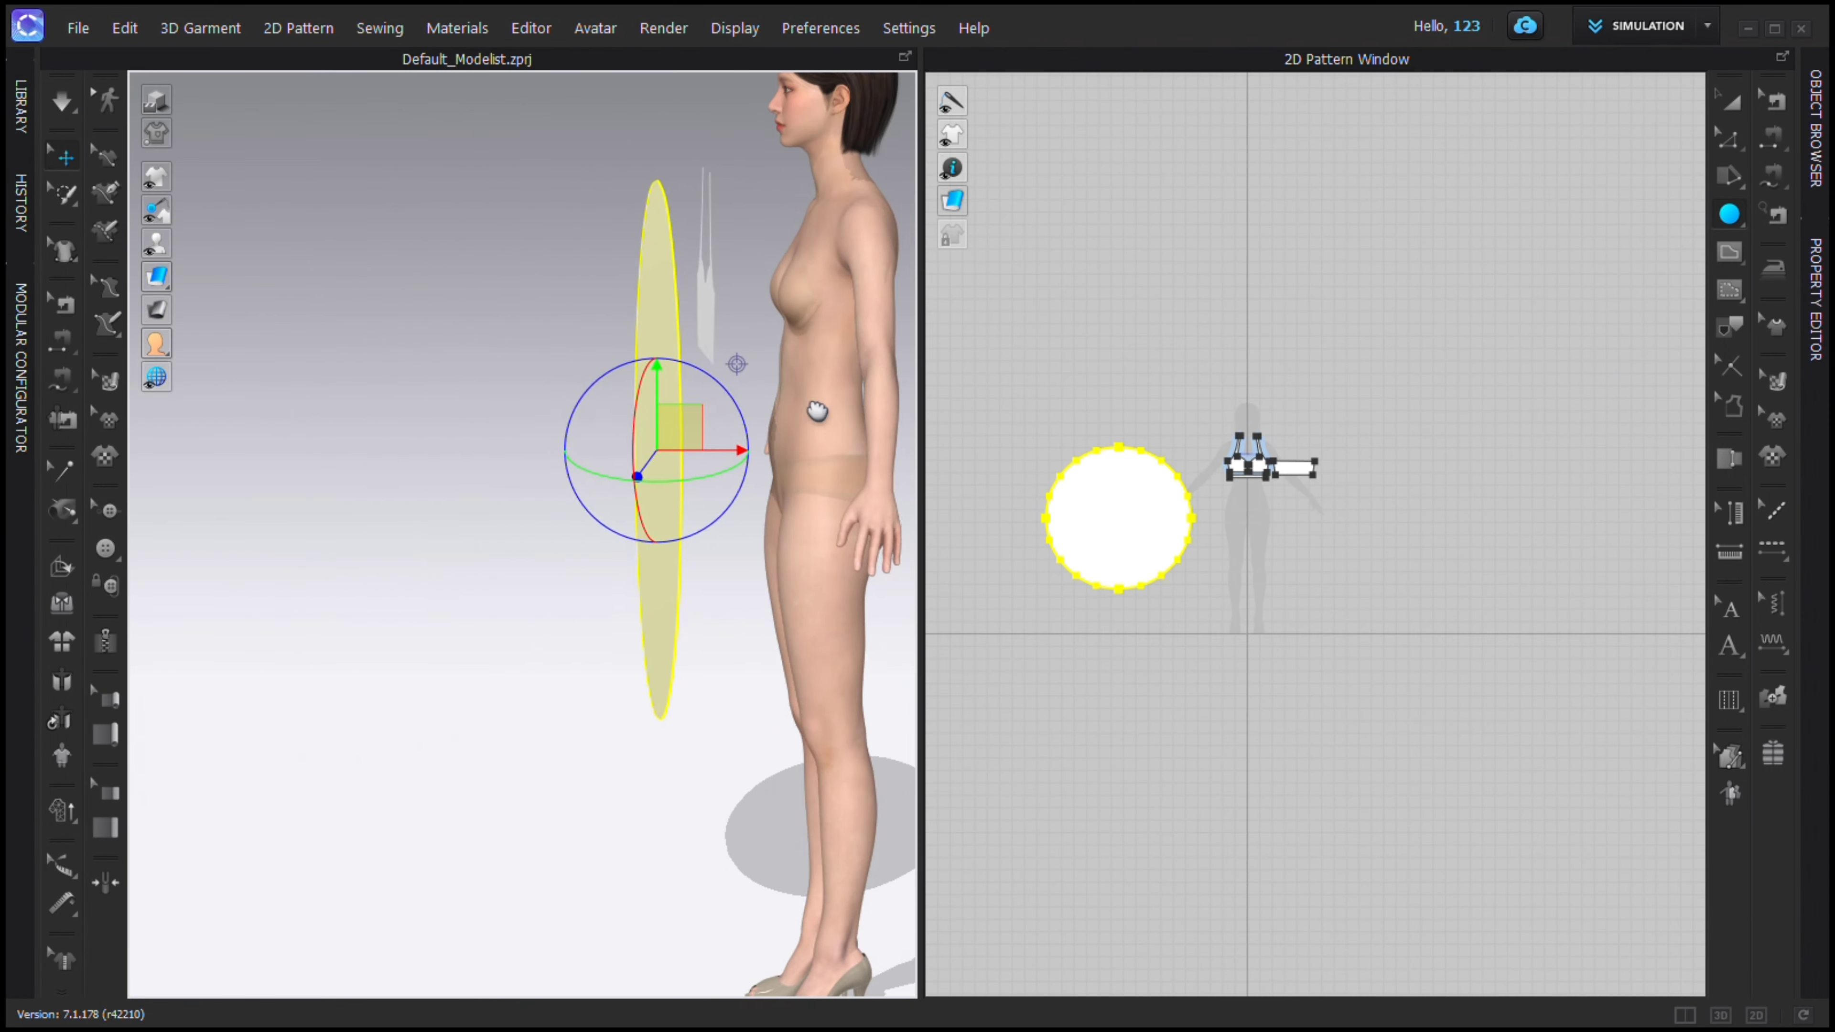
middle_click_drag(819, 414, 621, 361)
left_click_drag(578, 318, 595, 330)
left_click(607, 301)
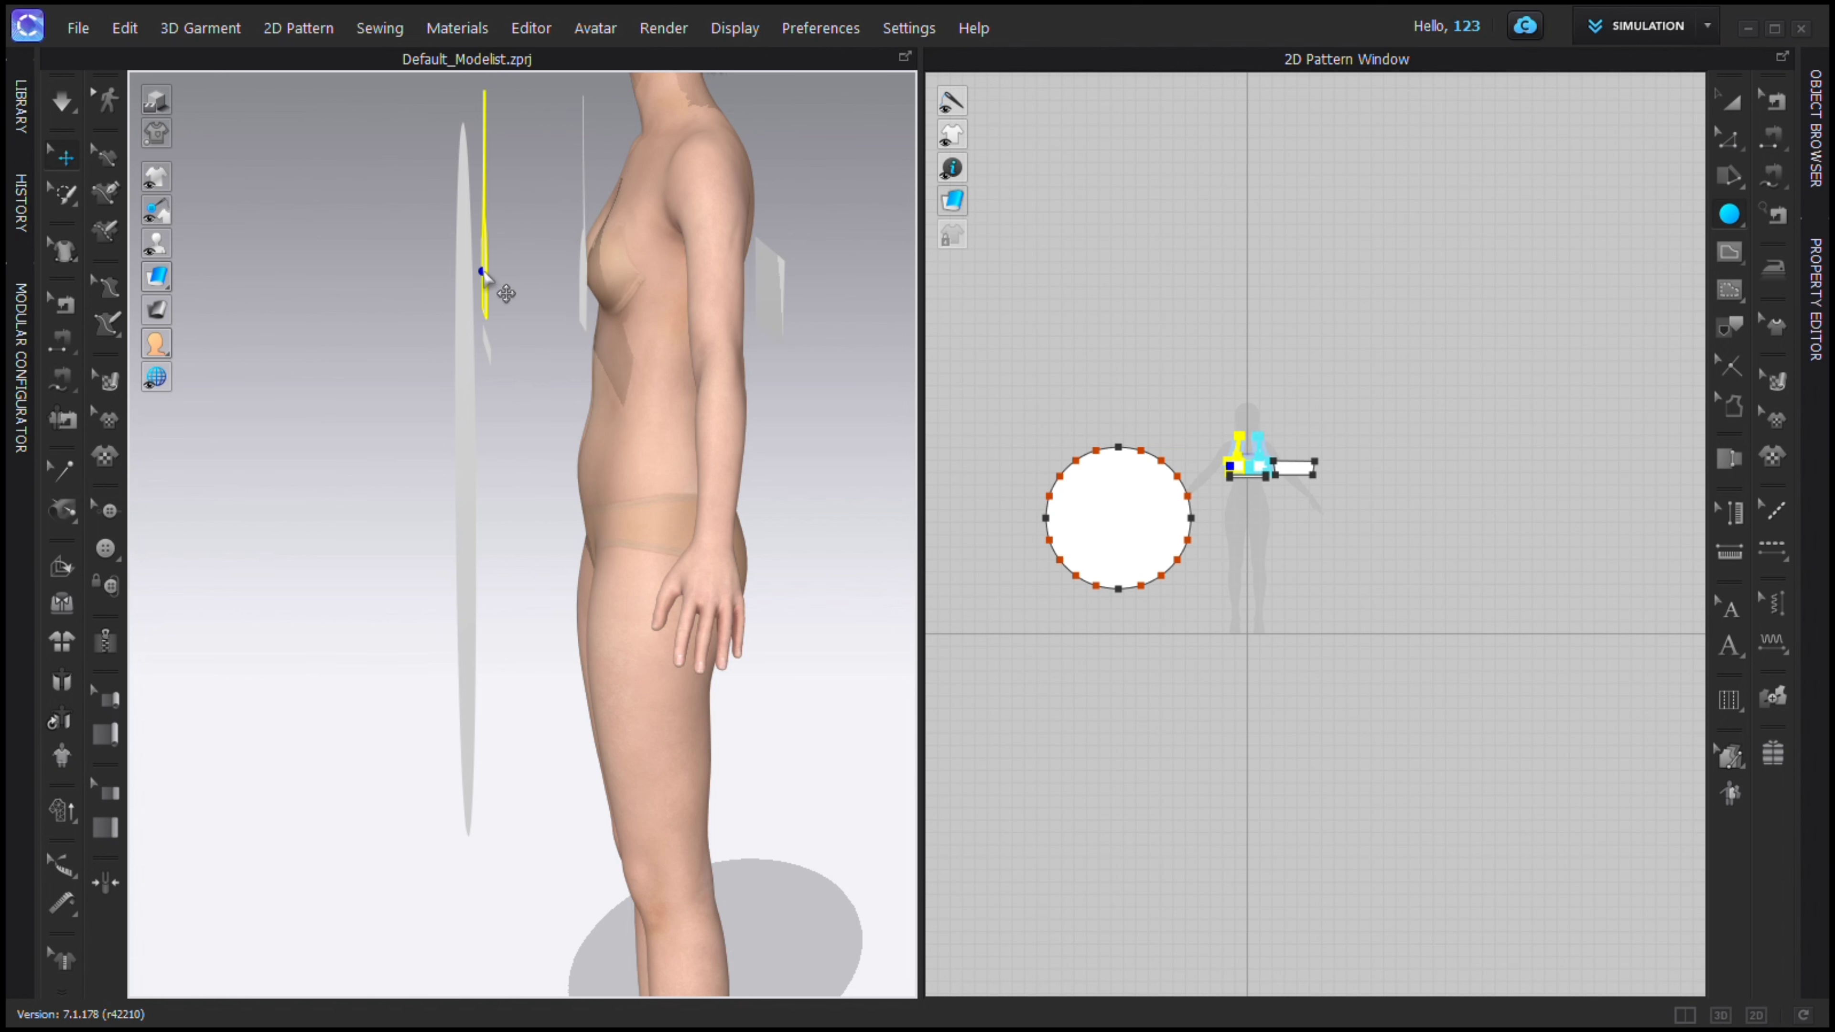
left_click_drag(549, 351, 597, 346)
Join the two bra cups into one front piece along the centre front edge.
scroll(1192, 445, "up", 6)
middle_click_drag(1434, 524, 1192, 443)
scroll(1192, 443, "up", 2)
left_click(1729, 139)
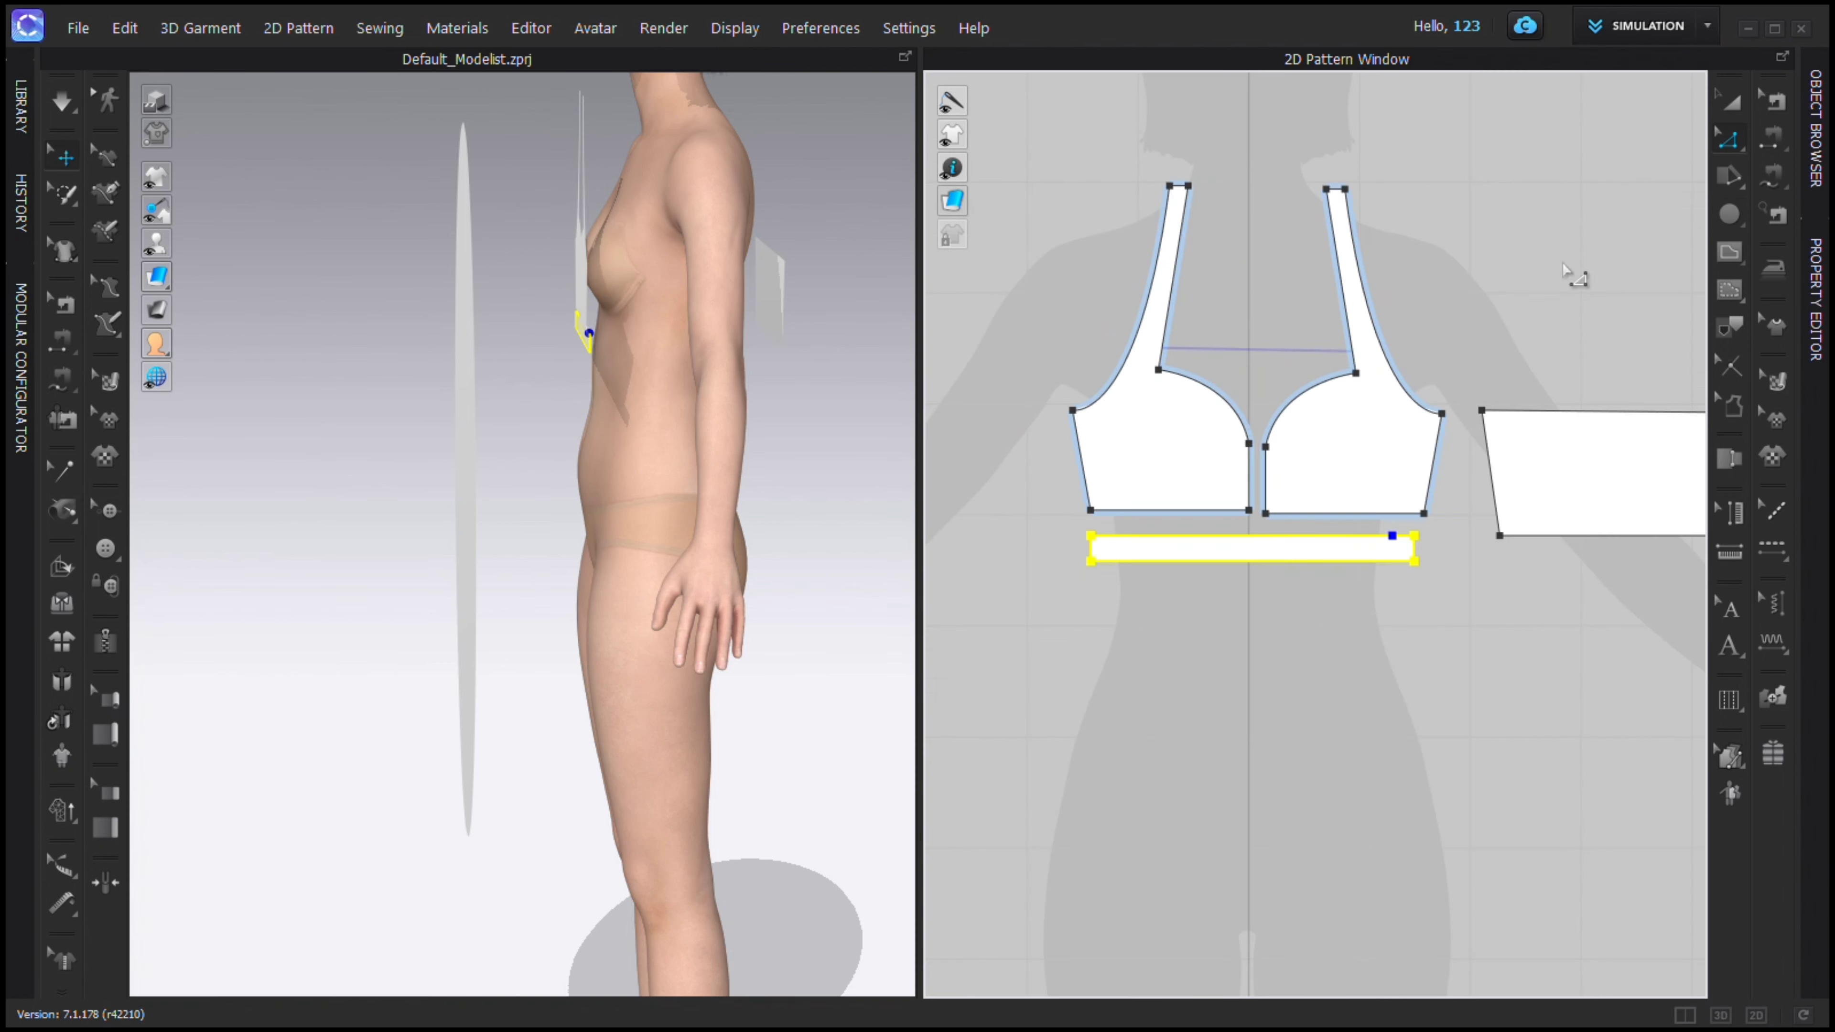
scroll(1330, 399, "up", 1)
left_click(1226, 499)
Position the bra front and underband in front of the avatar's torso in 3D.
scroll(1294, 517, "down", 3)
right_click_drag(686, 328, 892, 331)
left_click_drag(717, 282, 711, 262)
left_click_drag(710, 323, 700, 319)
Lay the circular skirt piece horizontally, centre it on the avatar and lower it to hip level.
right_click_drag(697, 326, 556, 362)
scroll(650, 354, "down", 4)
left_click(444, 438)
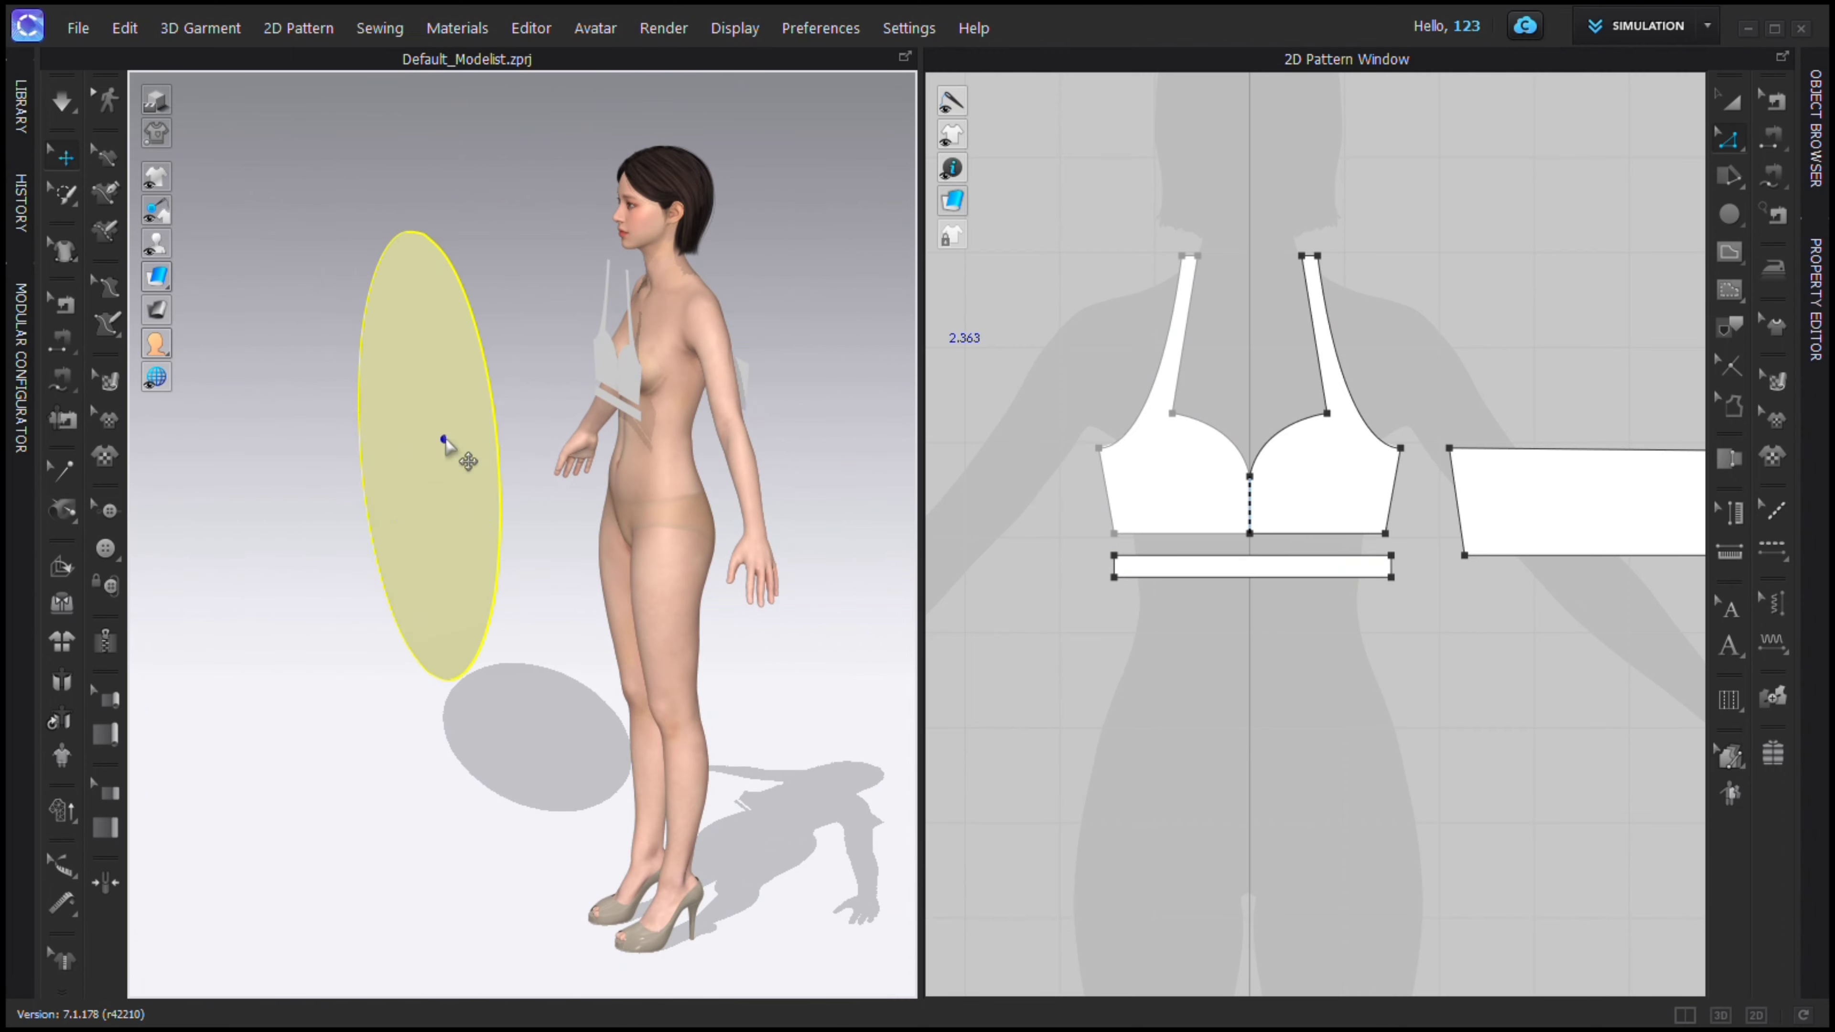
left_click_drag(502, 368, 614, 542)
right_click_drag(618, 536, 553, 543)
left_click_drag(746, 405, 736, 410)
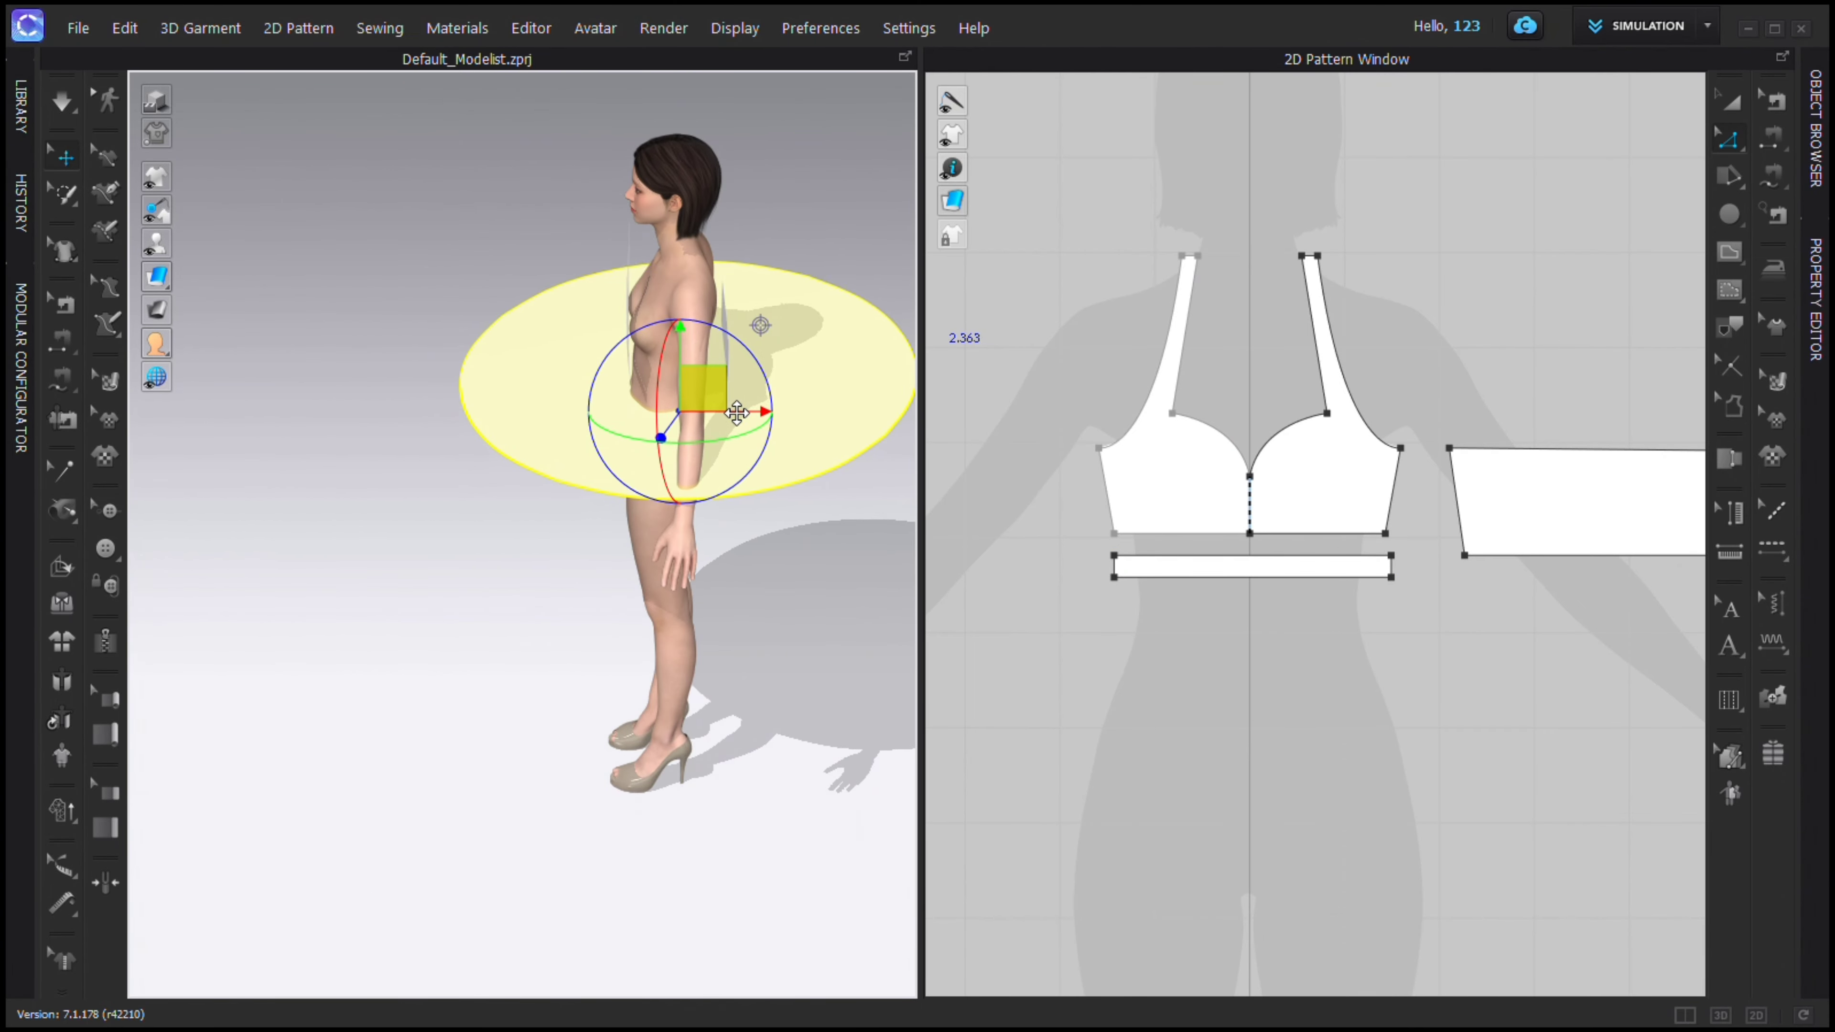
right_click_drag(744, 448, 639, 427)
left_click_drag(743, 402, 732, 400)
right_click_drag(733, 399, 635, 312)
left_click_drag(566, 365, 622, 254)
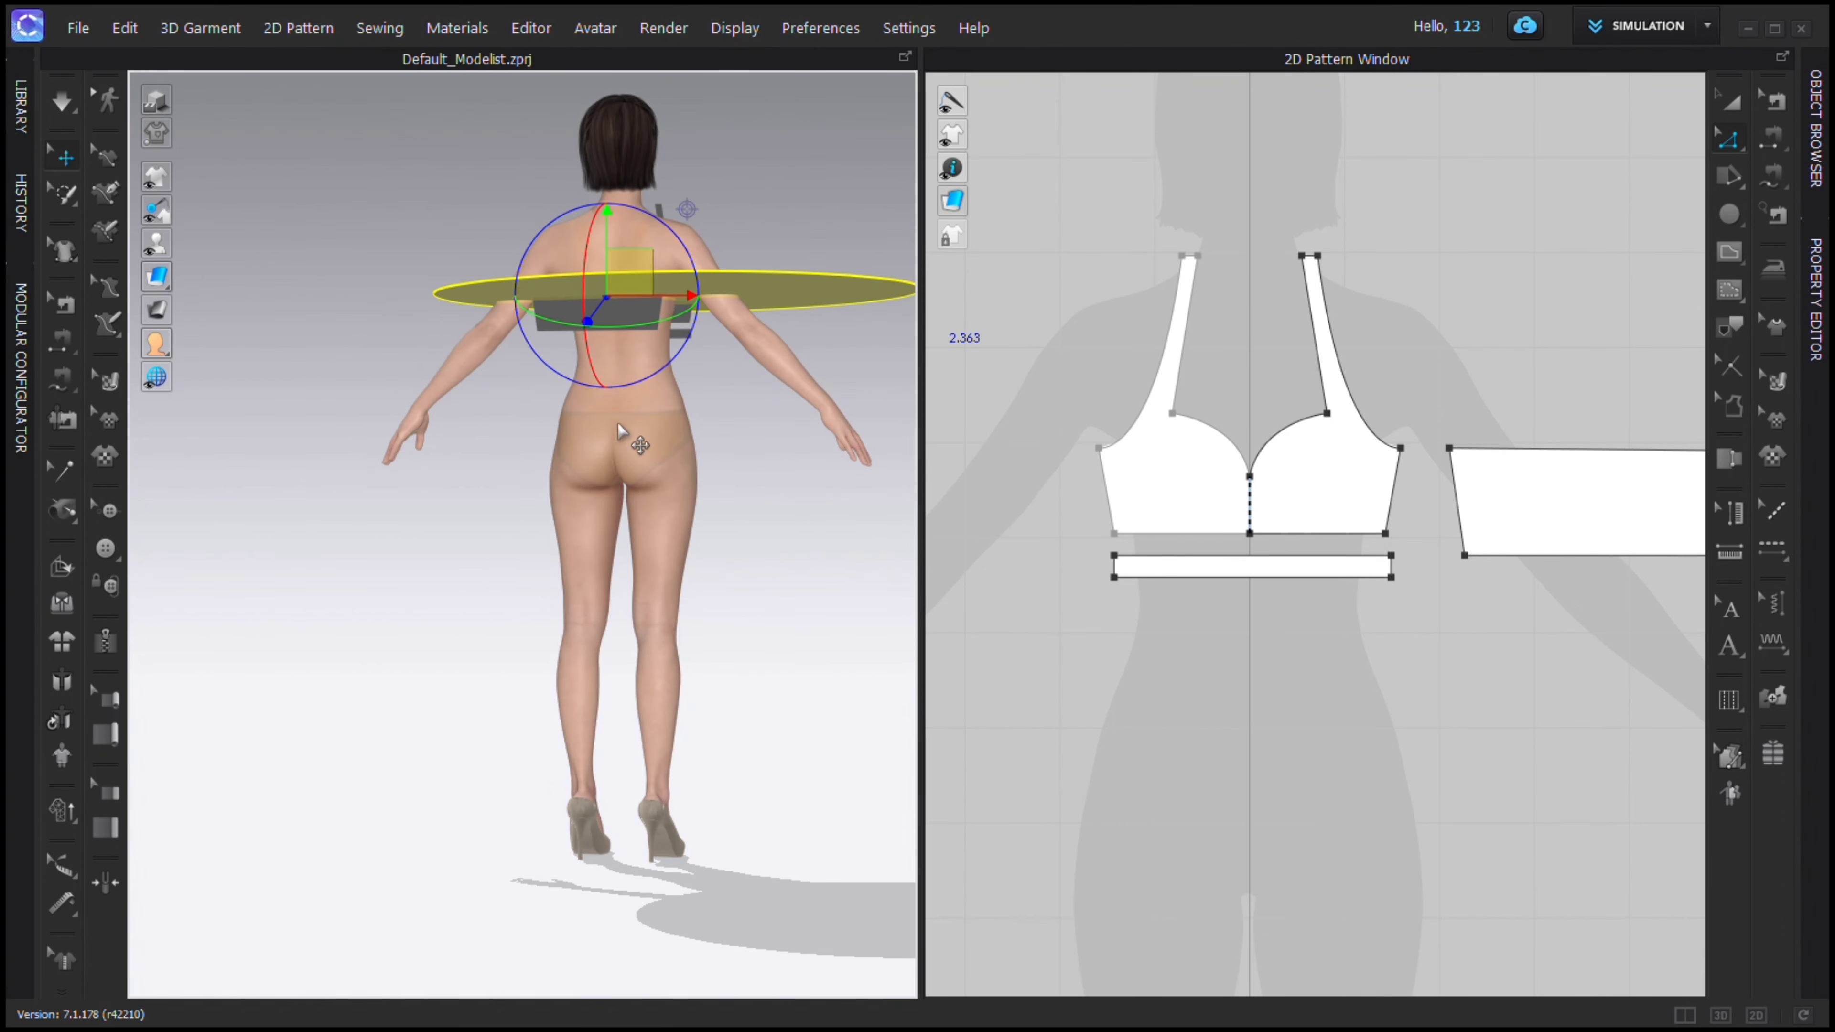
left_click_drag(791, 294, 737, 422)
Place the back panel upright behind the avatar's upper back, centred on the body.
left_click(631, 311)
right_click_drag(736, 310, 722, 347)
scroll(651, 326, "up", 2)
left_click_drag(563, 269, 715, 246)
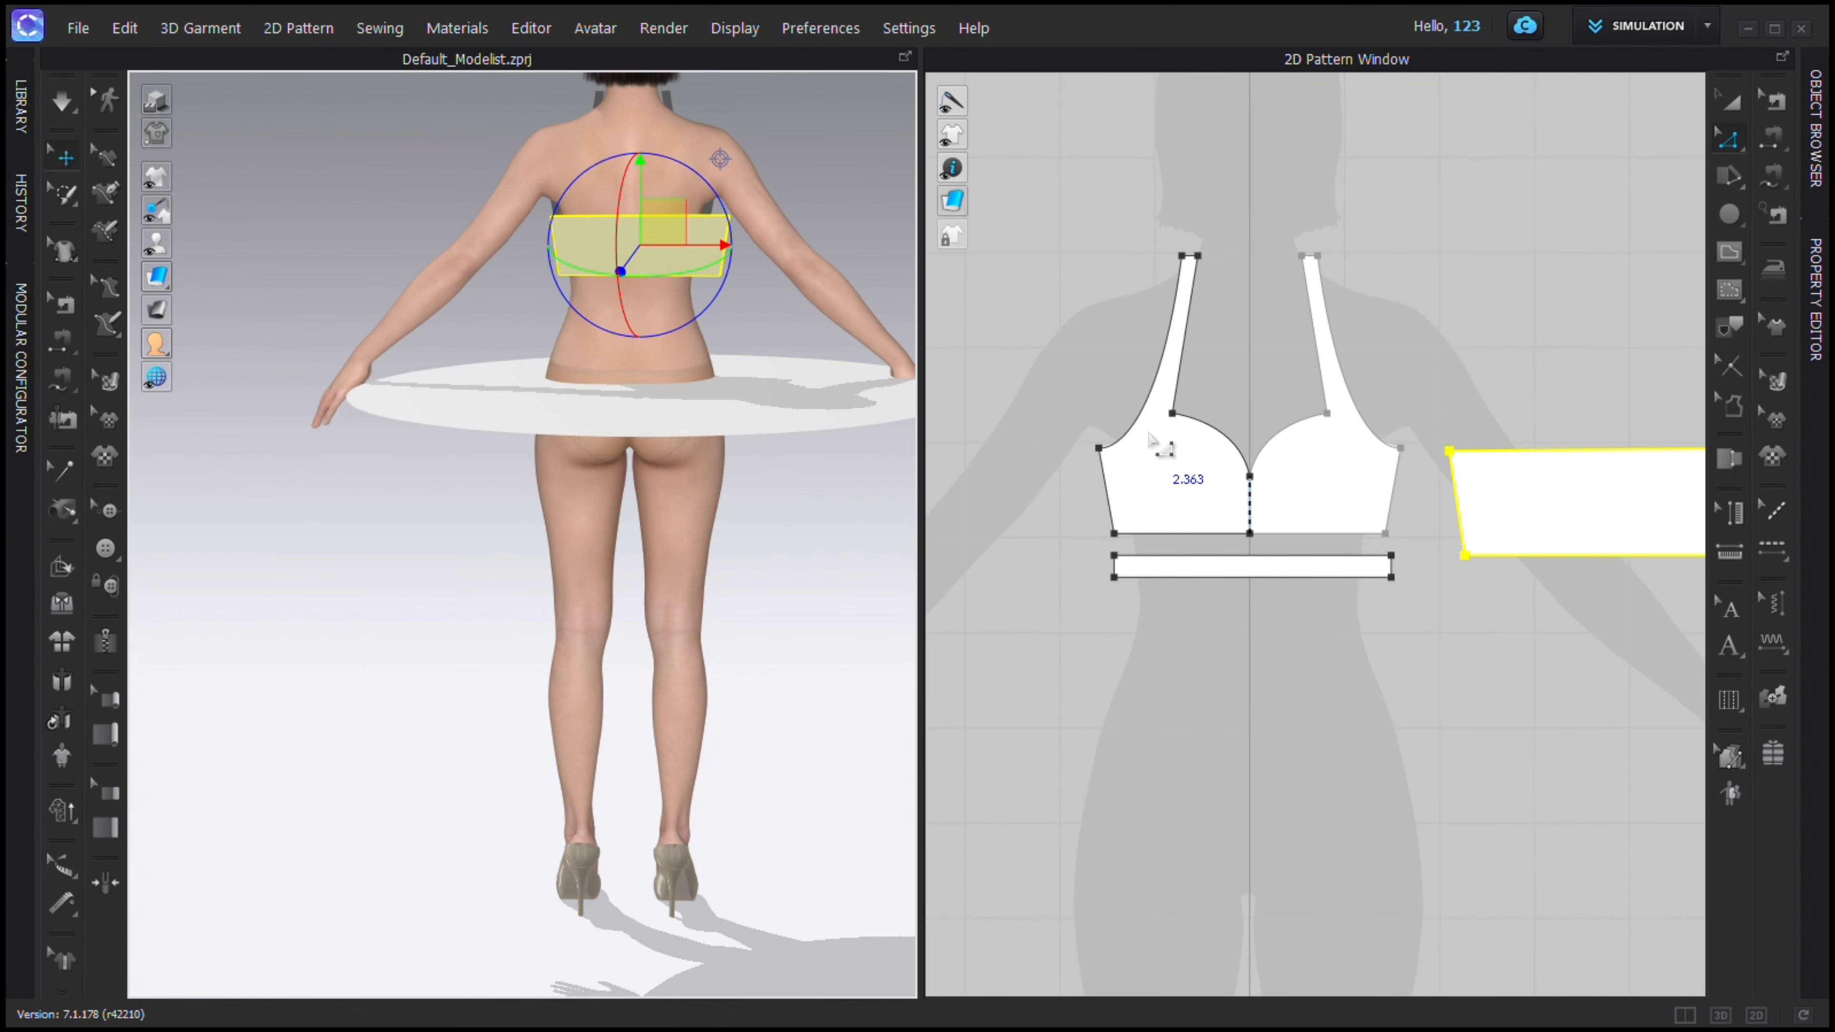
Offset the skirt circle's outline inward as an internal line that fits around the avatar's waist.
scroll(1275, 564, "down", 5)
left_click(1271, 620)
scroll(1270, 621, "down", 2)
middle_click_drag(1077, 592, 1331, 507)
left_click(1305, 494)
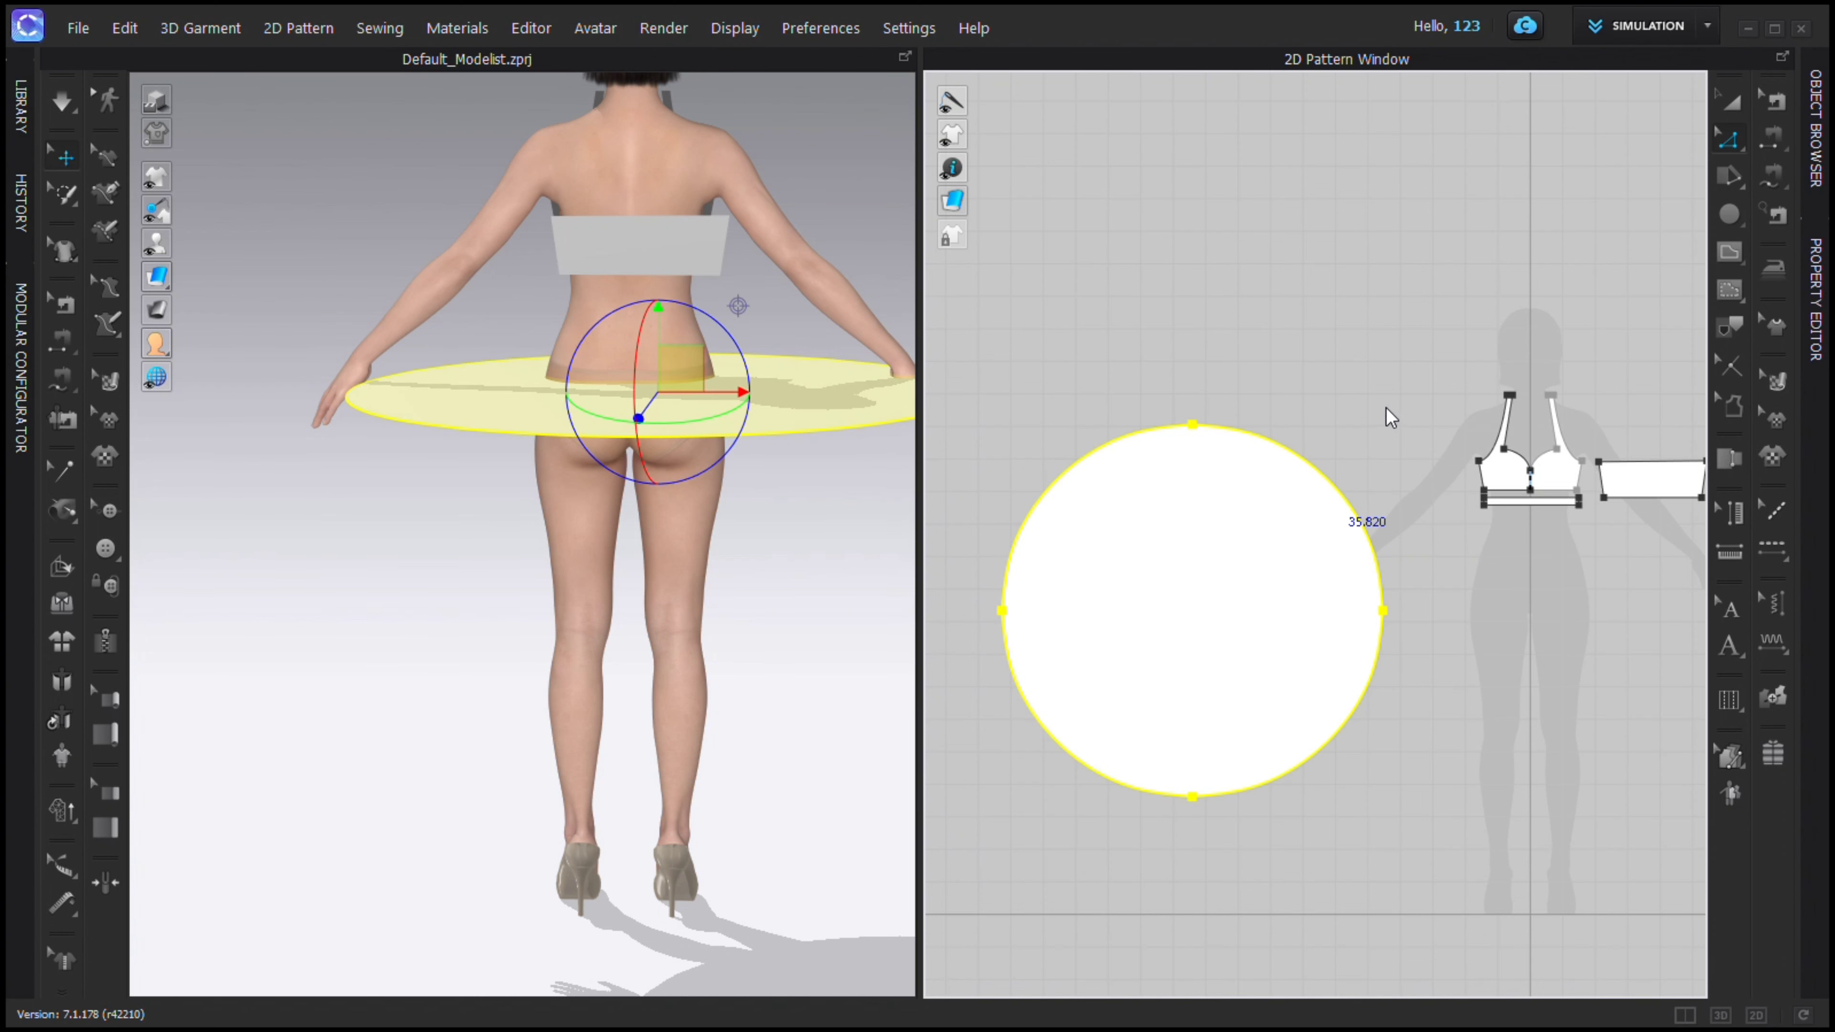
type("18")
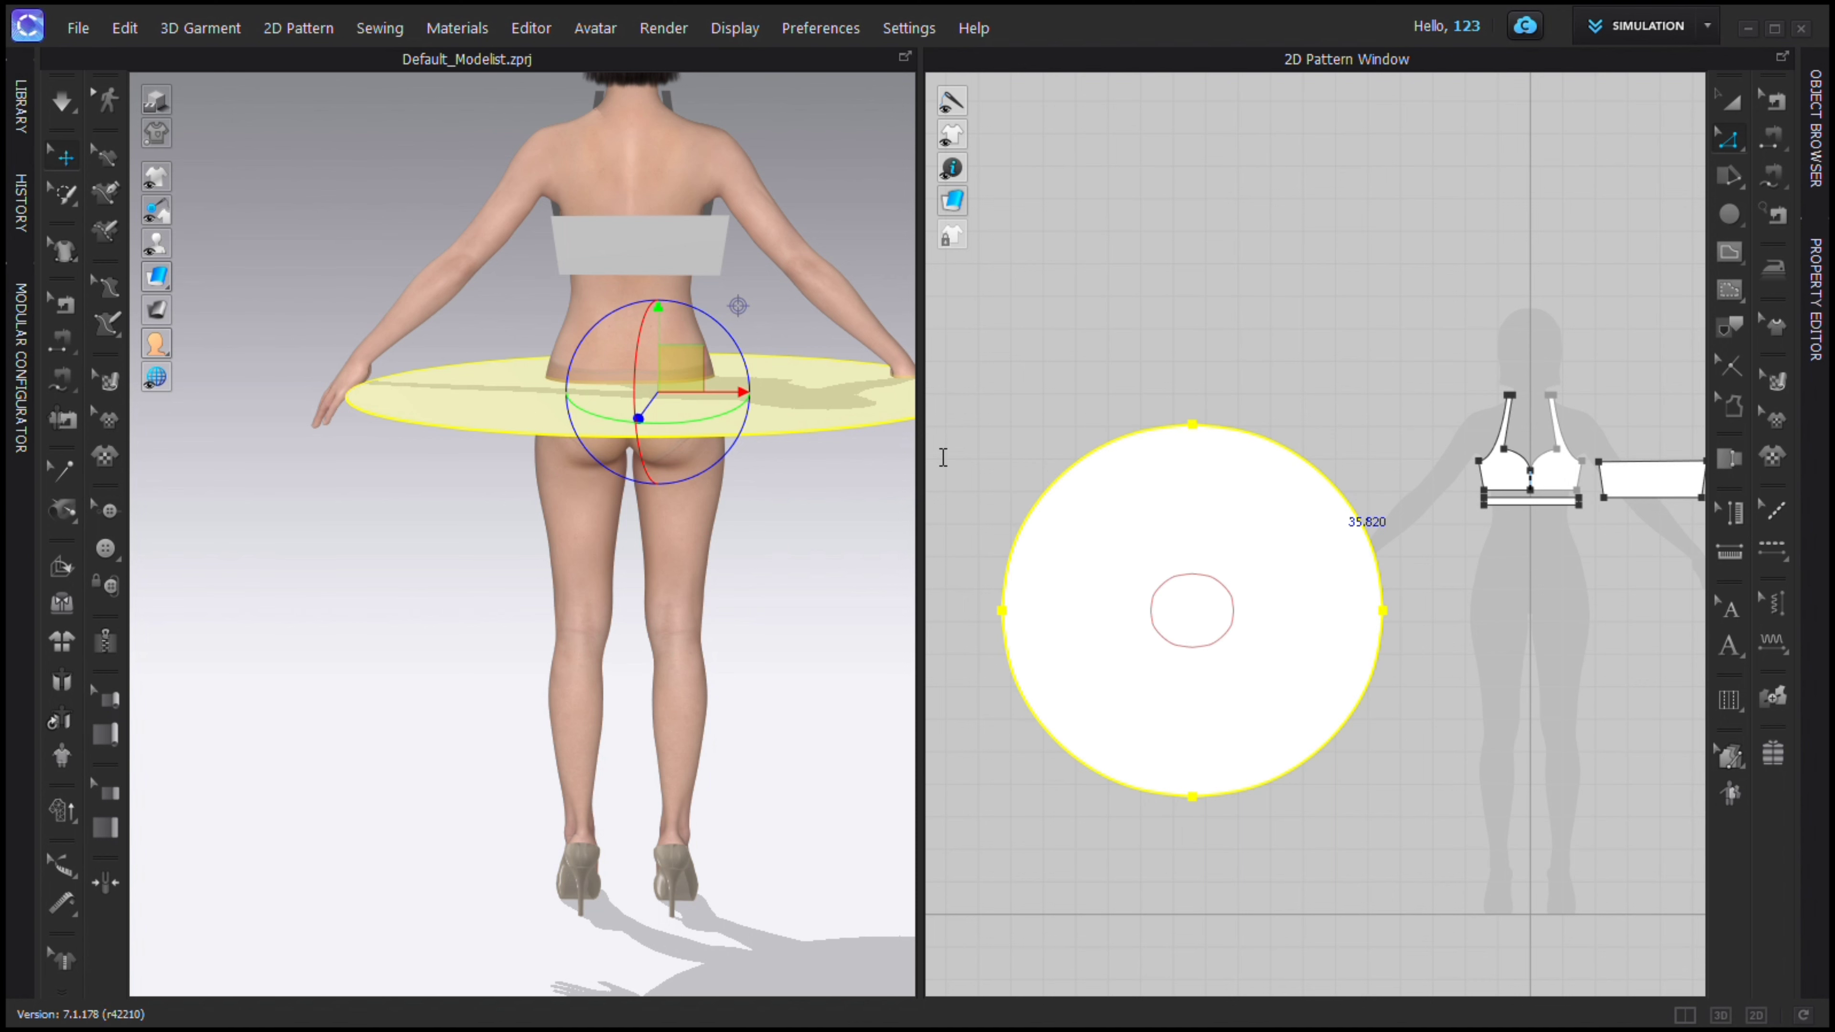
right_click_drag(902, 550, 731, 609)
scroll(731, 609, "up", 3)
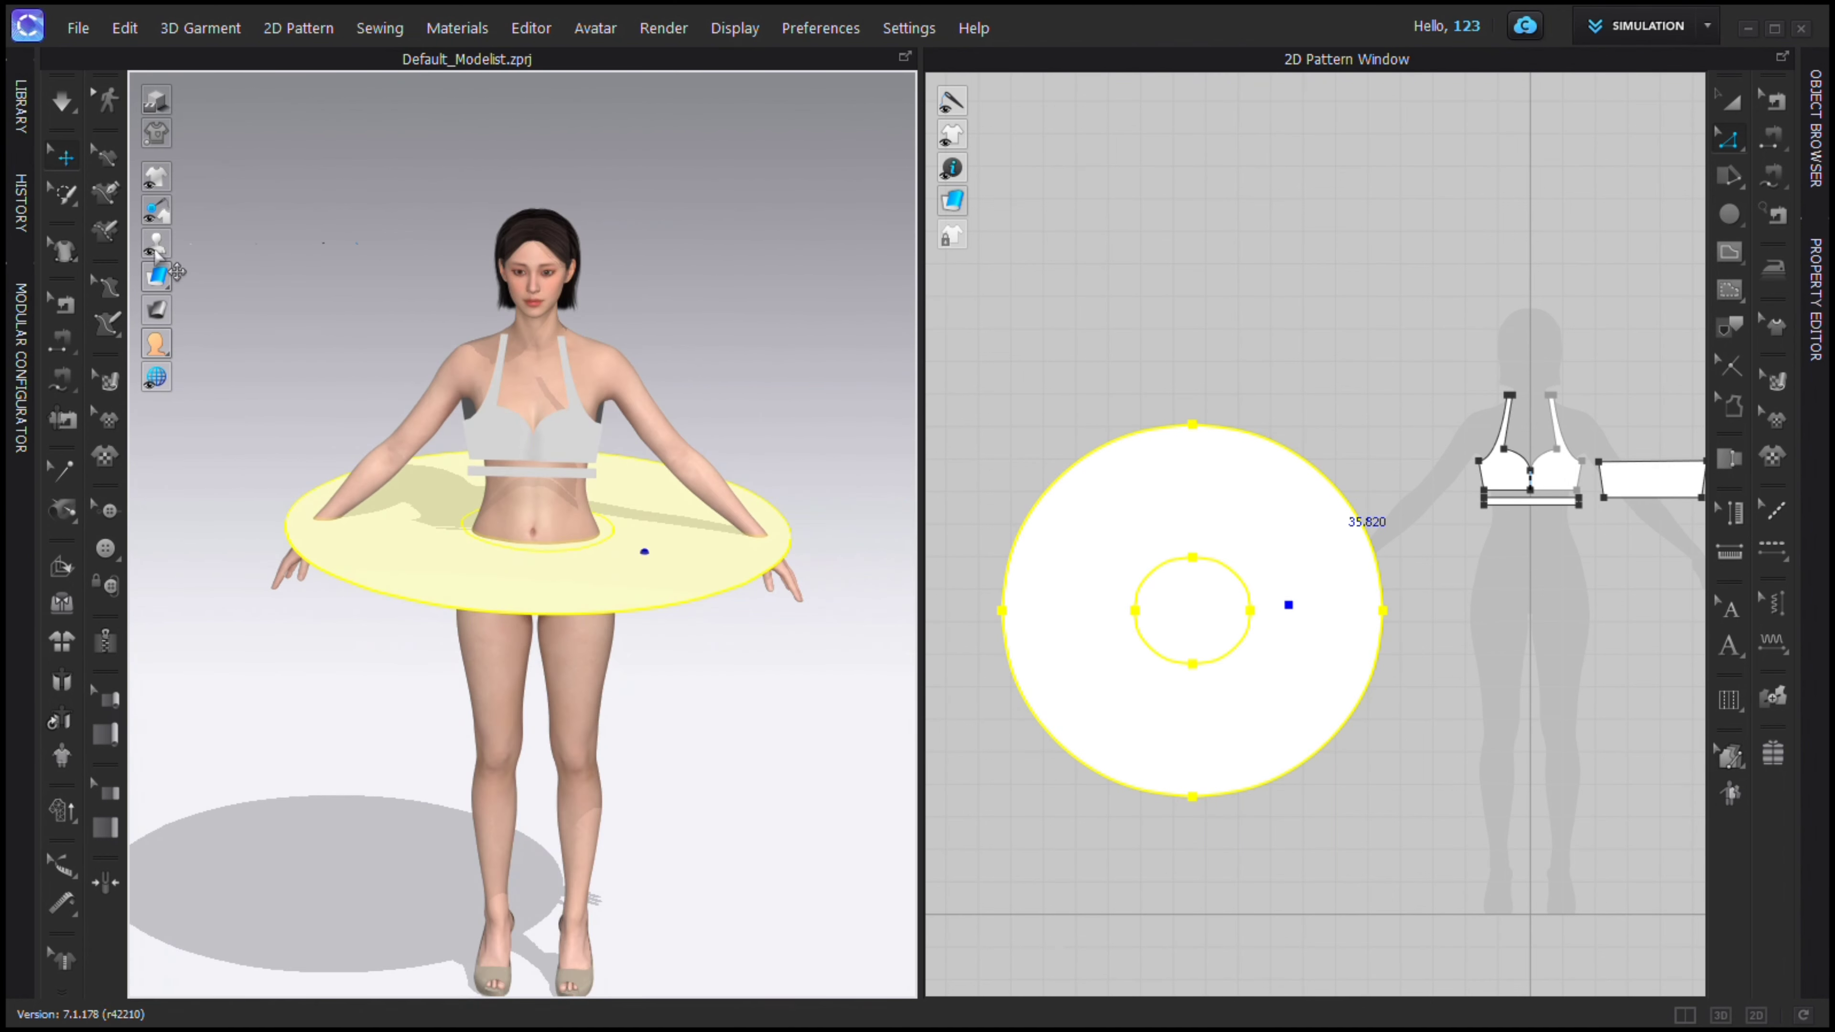
Cut the skirt along the inner circle and delete the inner disc to open the waist hole.
left_click(1734, 107)
scroll(1358, 485, "down", 3)
left_click(1190, 605)
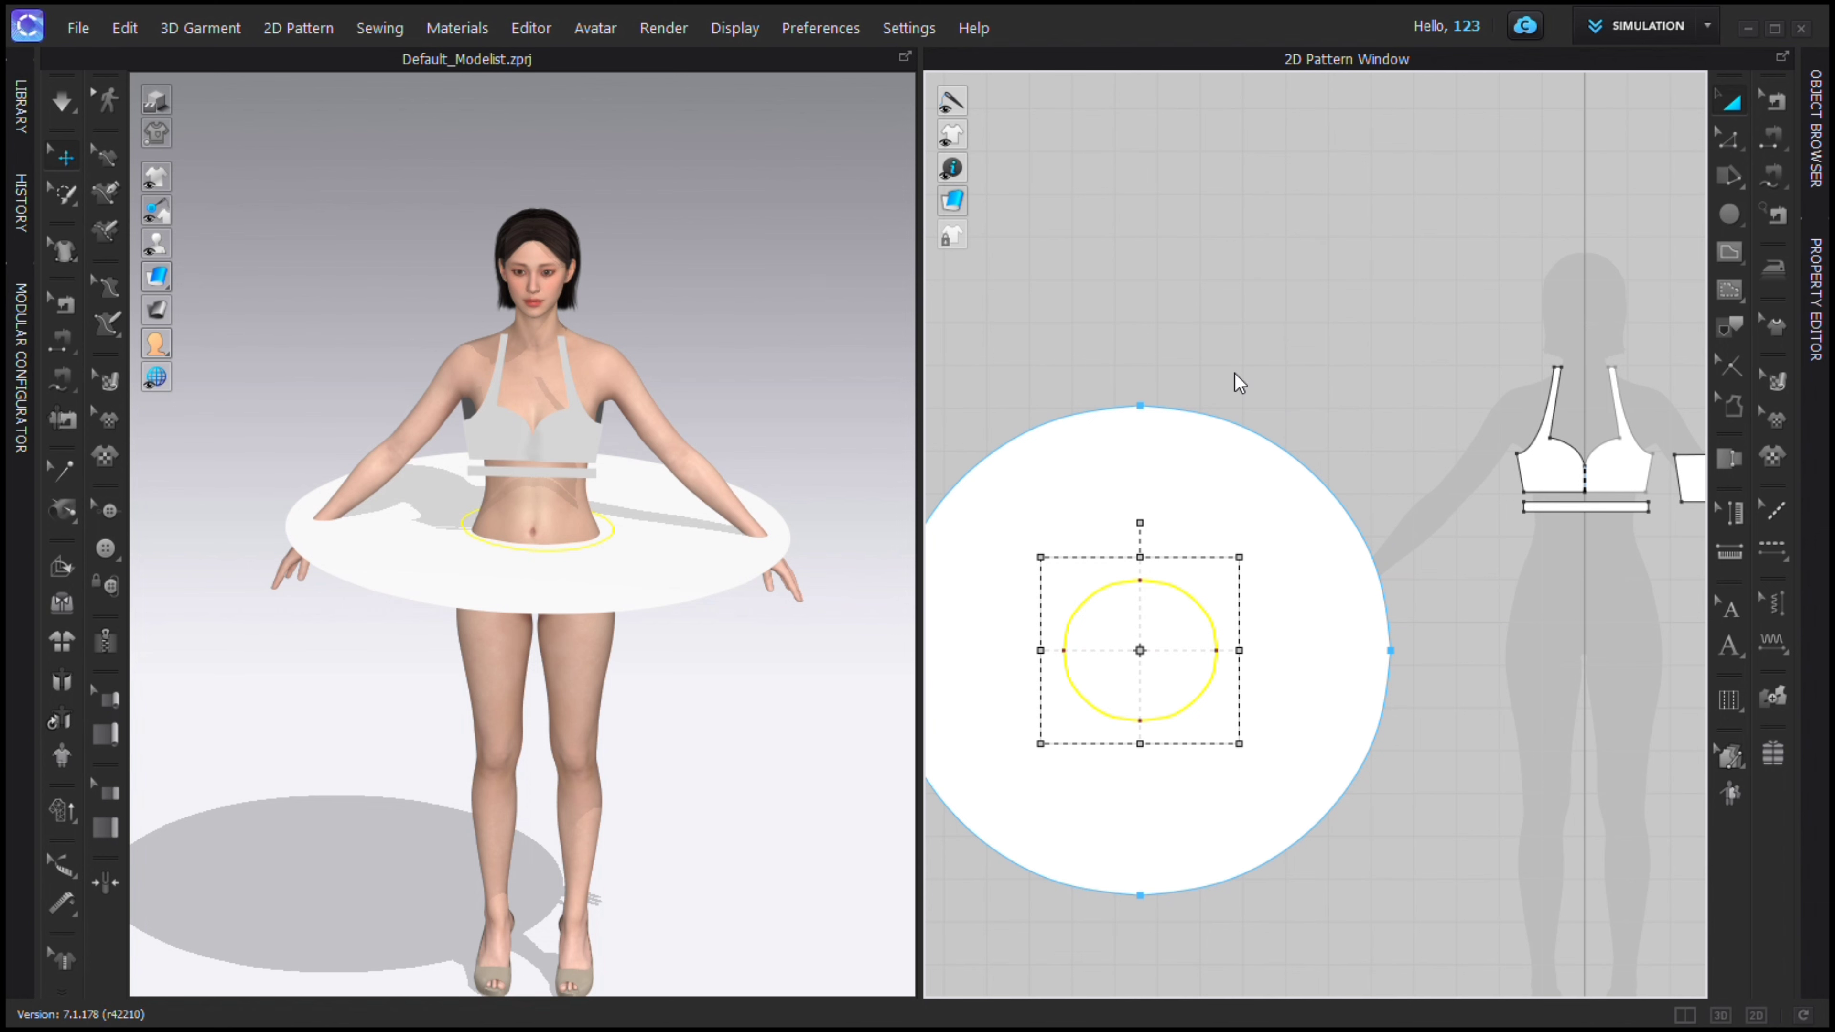
left_click(1199, 499)
left_click(1170, 619)
key("Delete")
left_click(619, 568)
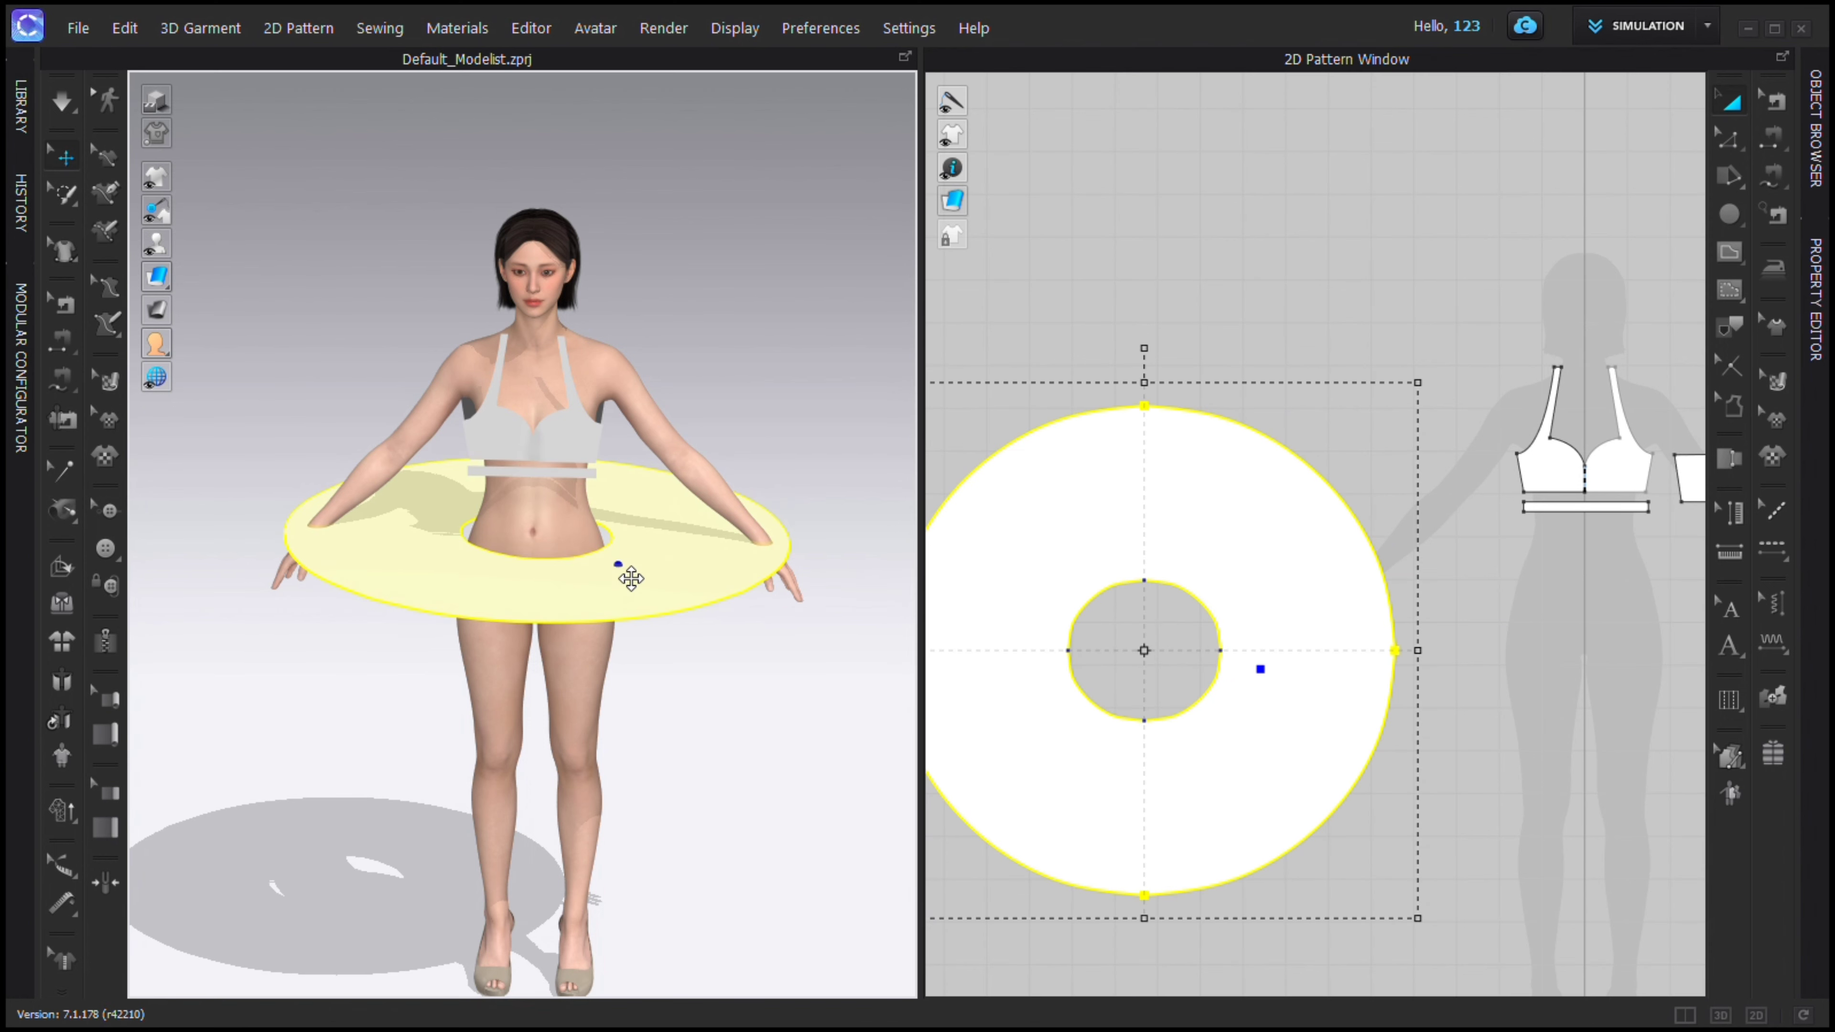
right_click_drag(746, 792, 749, 760)
left_click(1771, 107)
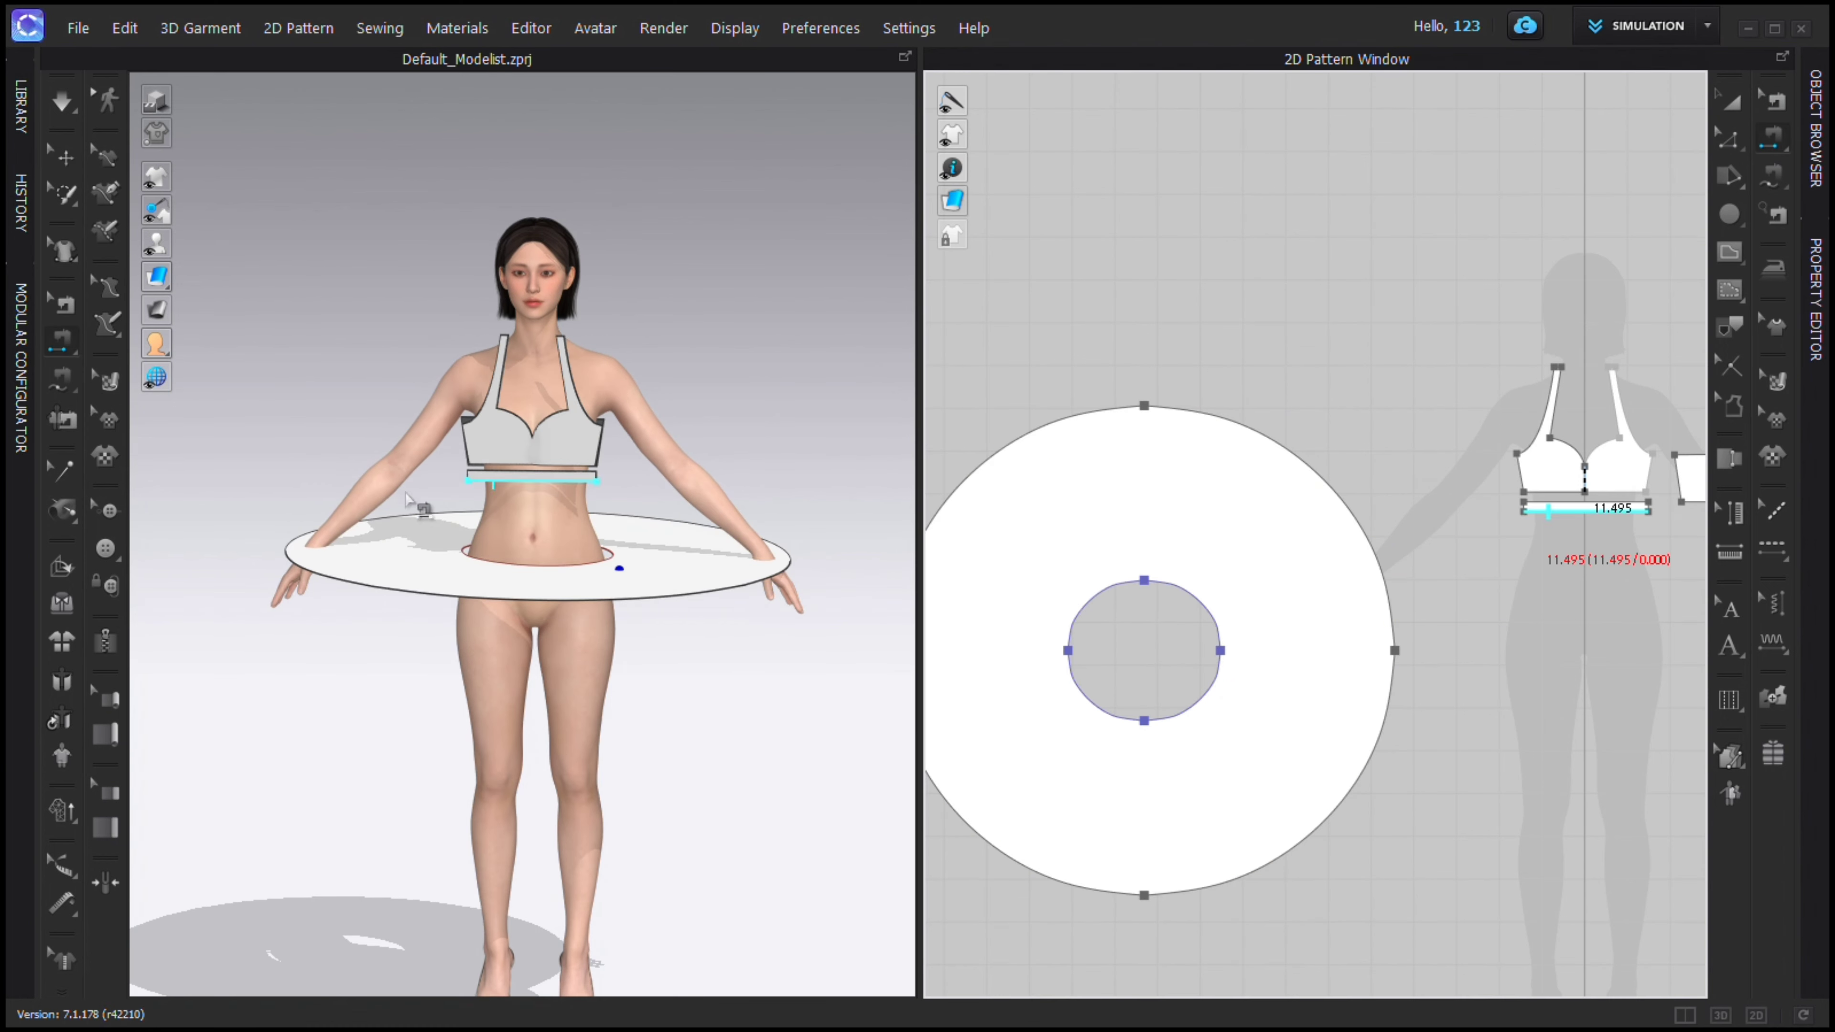
scroll(632, 599, "up", 3)
scroll(1569, 538, "up", 3)
middle_click_drag(1570, 538, 1363, 501)
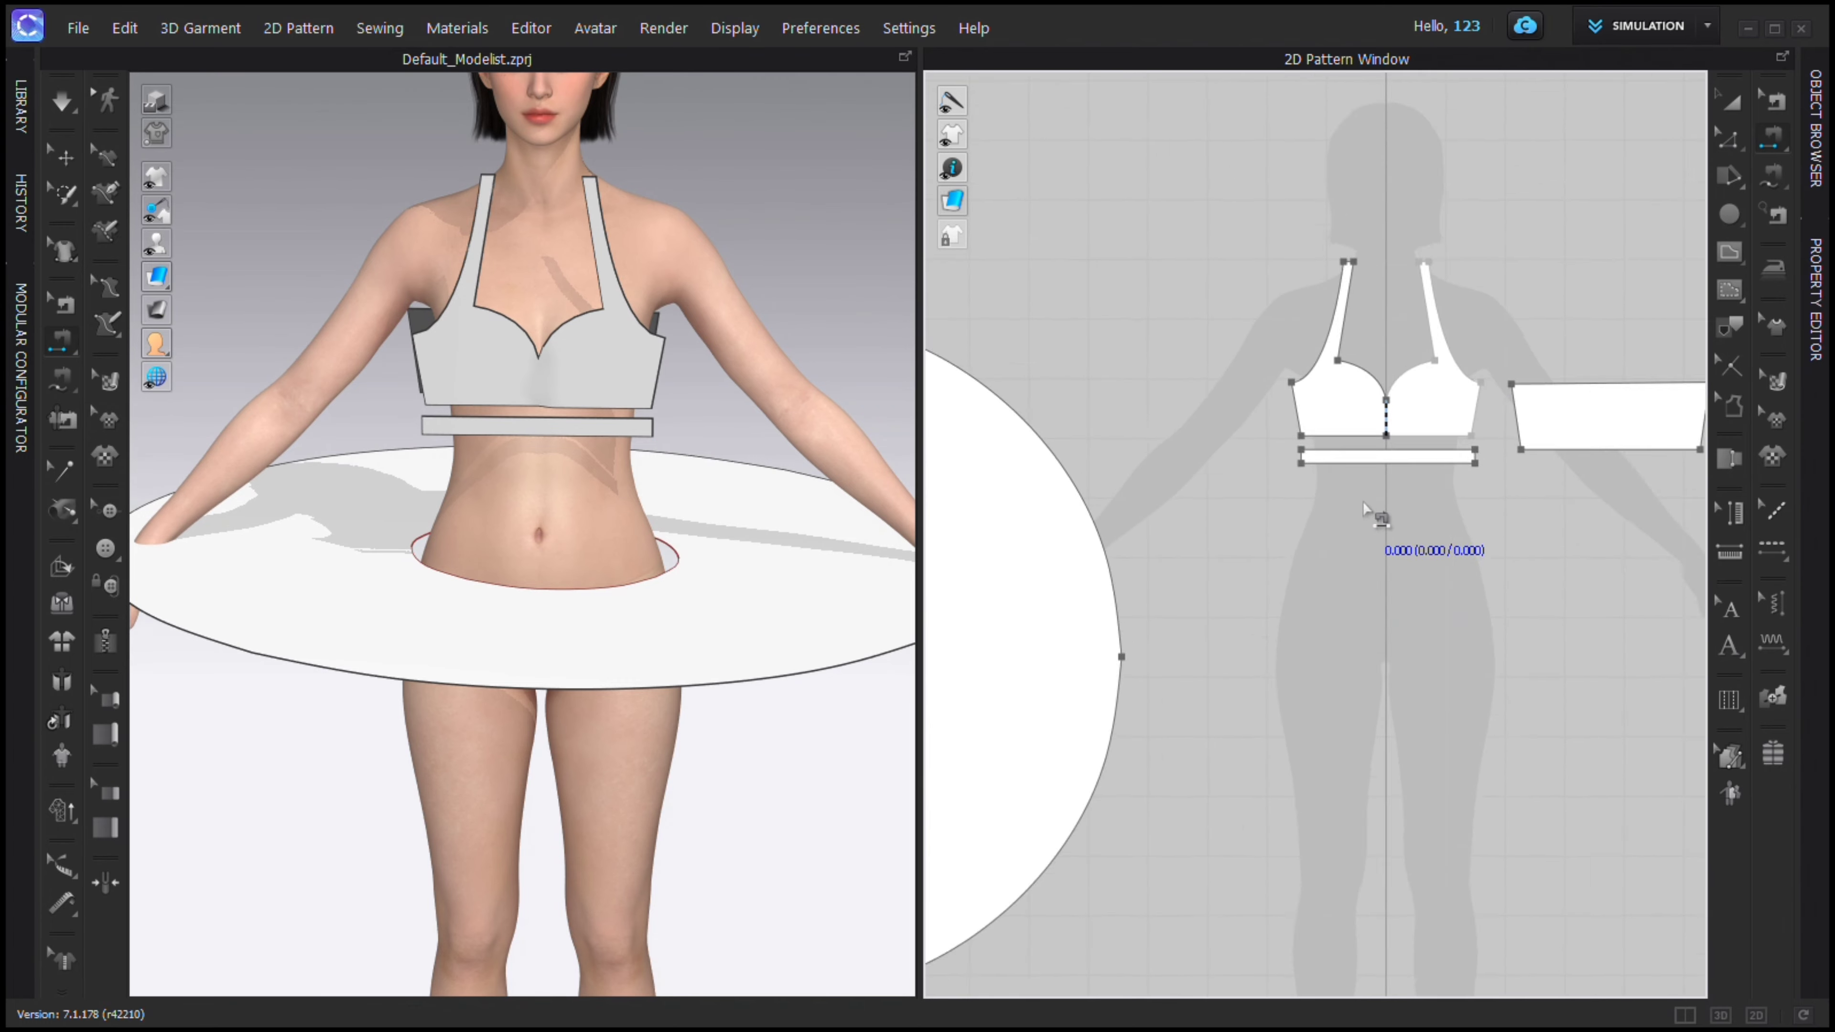
scroll(1363, 501, "up", 2)
Draw a rectangular waistband about 11.06 wide and 1.54 high below the underband strip.
key("e")
scroll(1593, 470, "up", 2)
middle_click_drag(1593, 470, 1510, 396)
left_click(1094, 413)
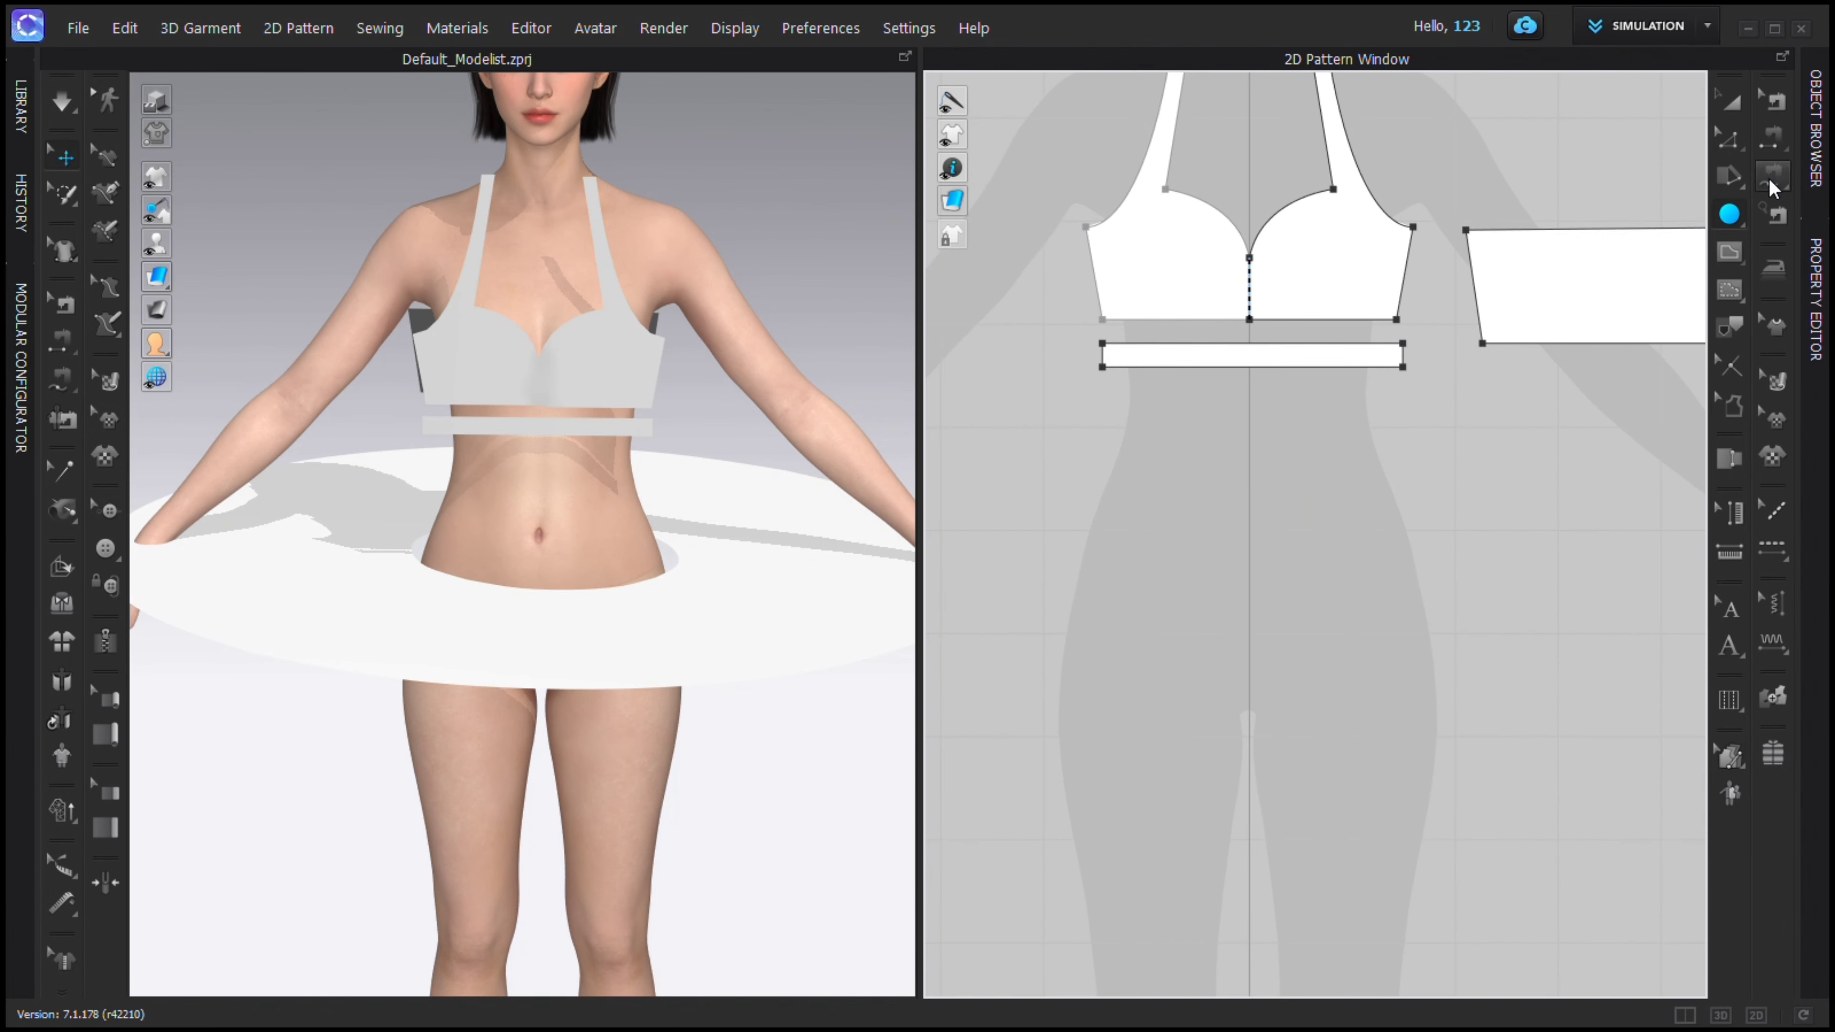
key("h")
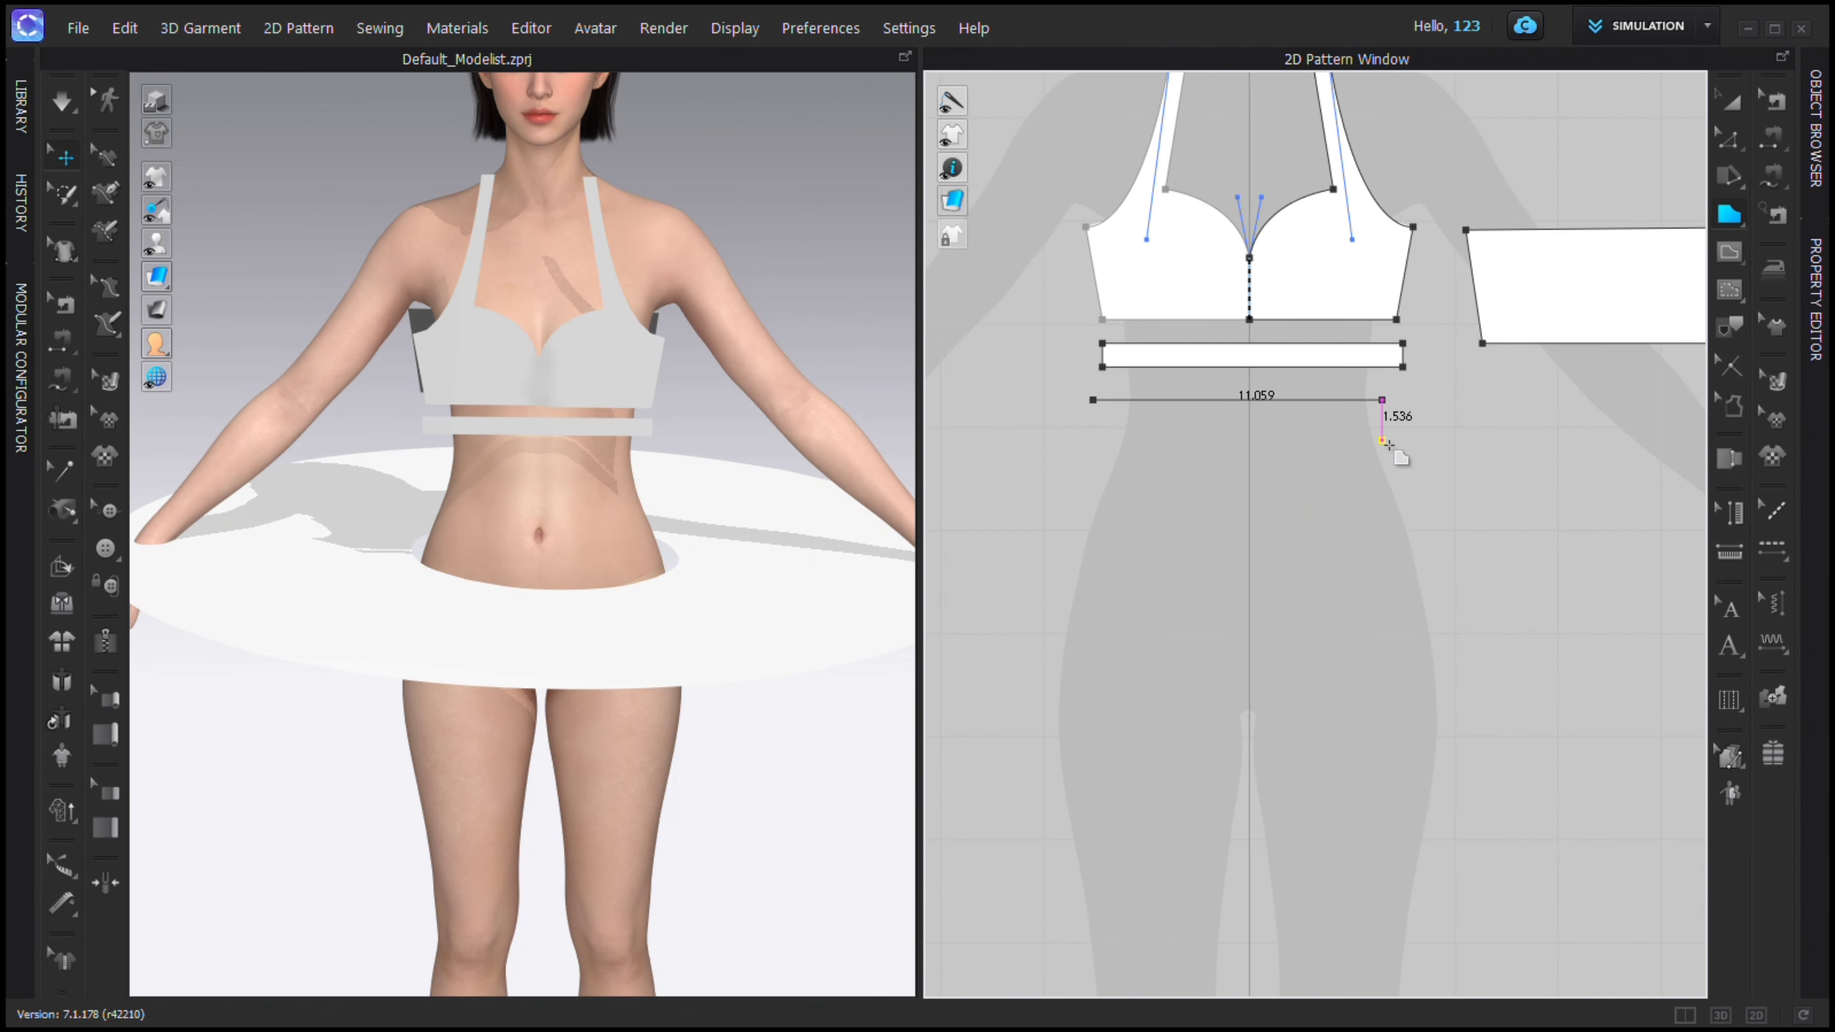
left_click(1307, 370)
Add a linked copy of the waistband directly below the original.
left_click(1742, 109)
right_click_drag(802, 524, 638, 552)
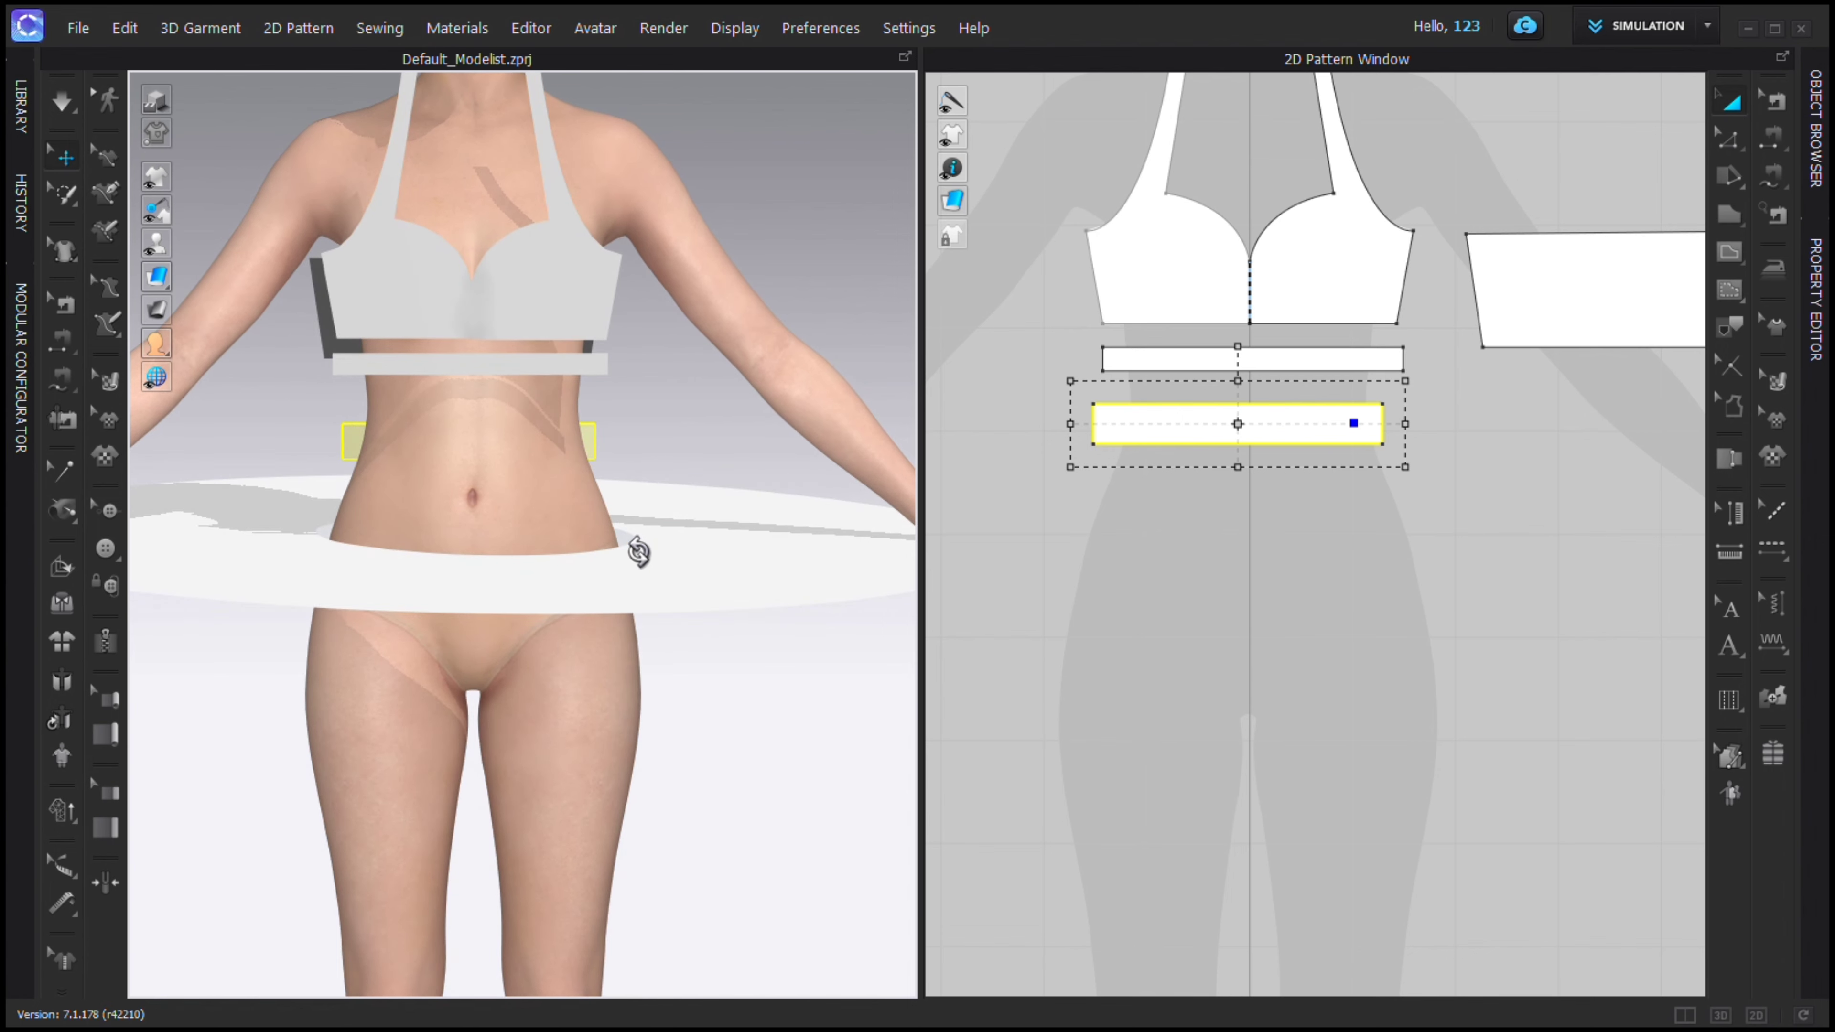
scroll(693, 517, "down", 3)
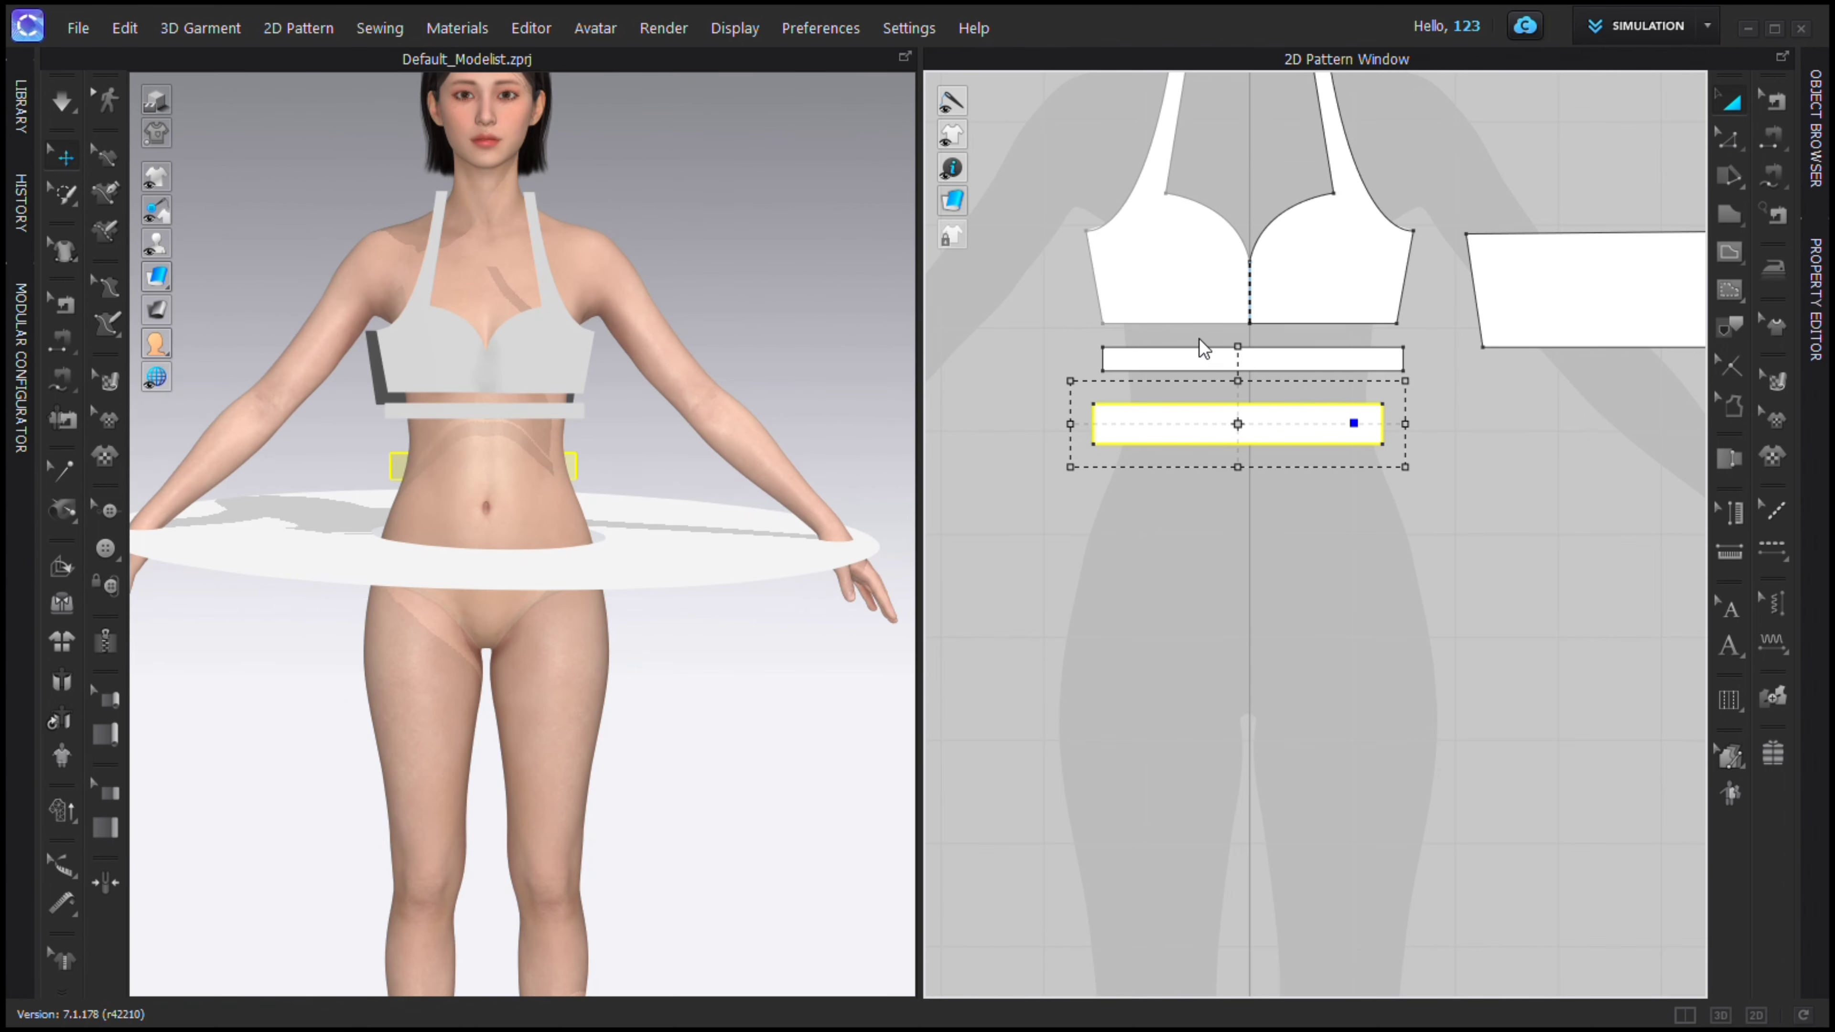
left_click(1260, 499)
Place the original waistband in front of the avatar's waist and split the waistband's lower edge at its midpoint.
right_click_drag(614, 535, 325, 517)
scroll(626, 475, "up", 2)
left_click_drag(603, 437, 452, 443)
right_click_drag(463, 463, 728, 467)
left_click(1730, 137)
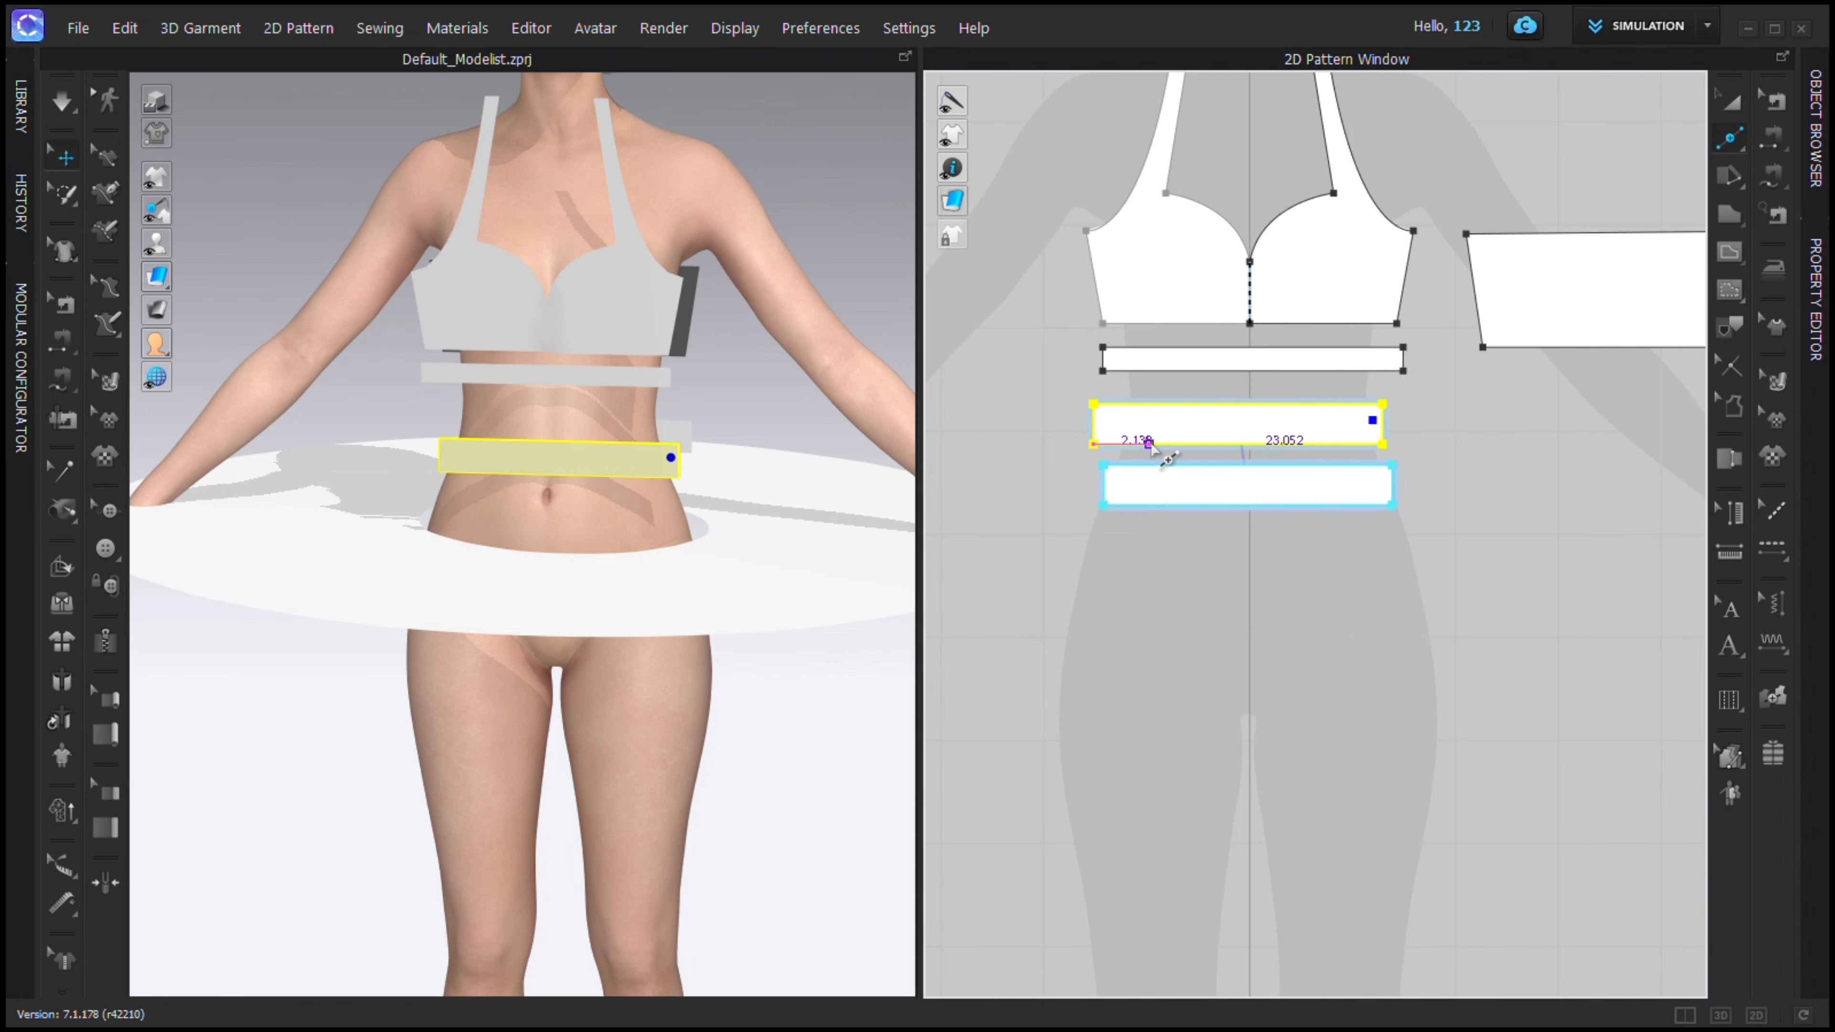
Try to sew the front waistband to the skirt opening and to reposition the skirt around the avatar's waist.
key("n")
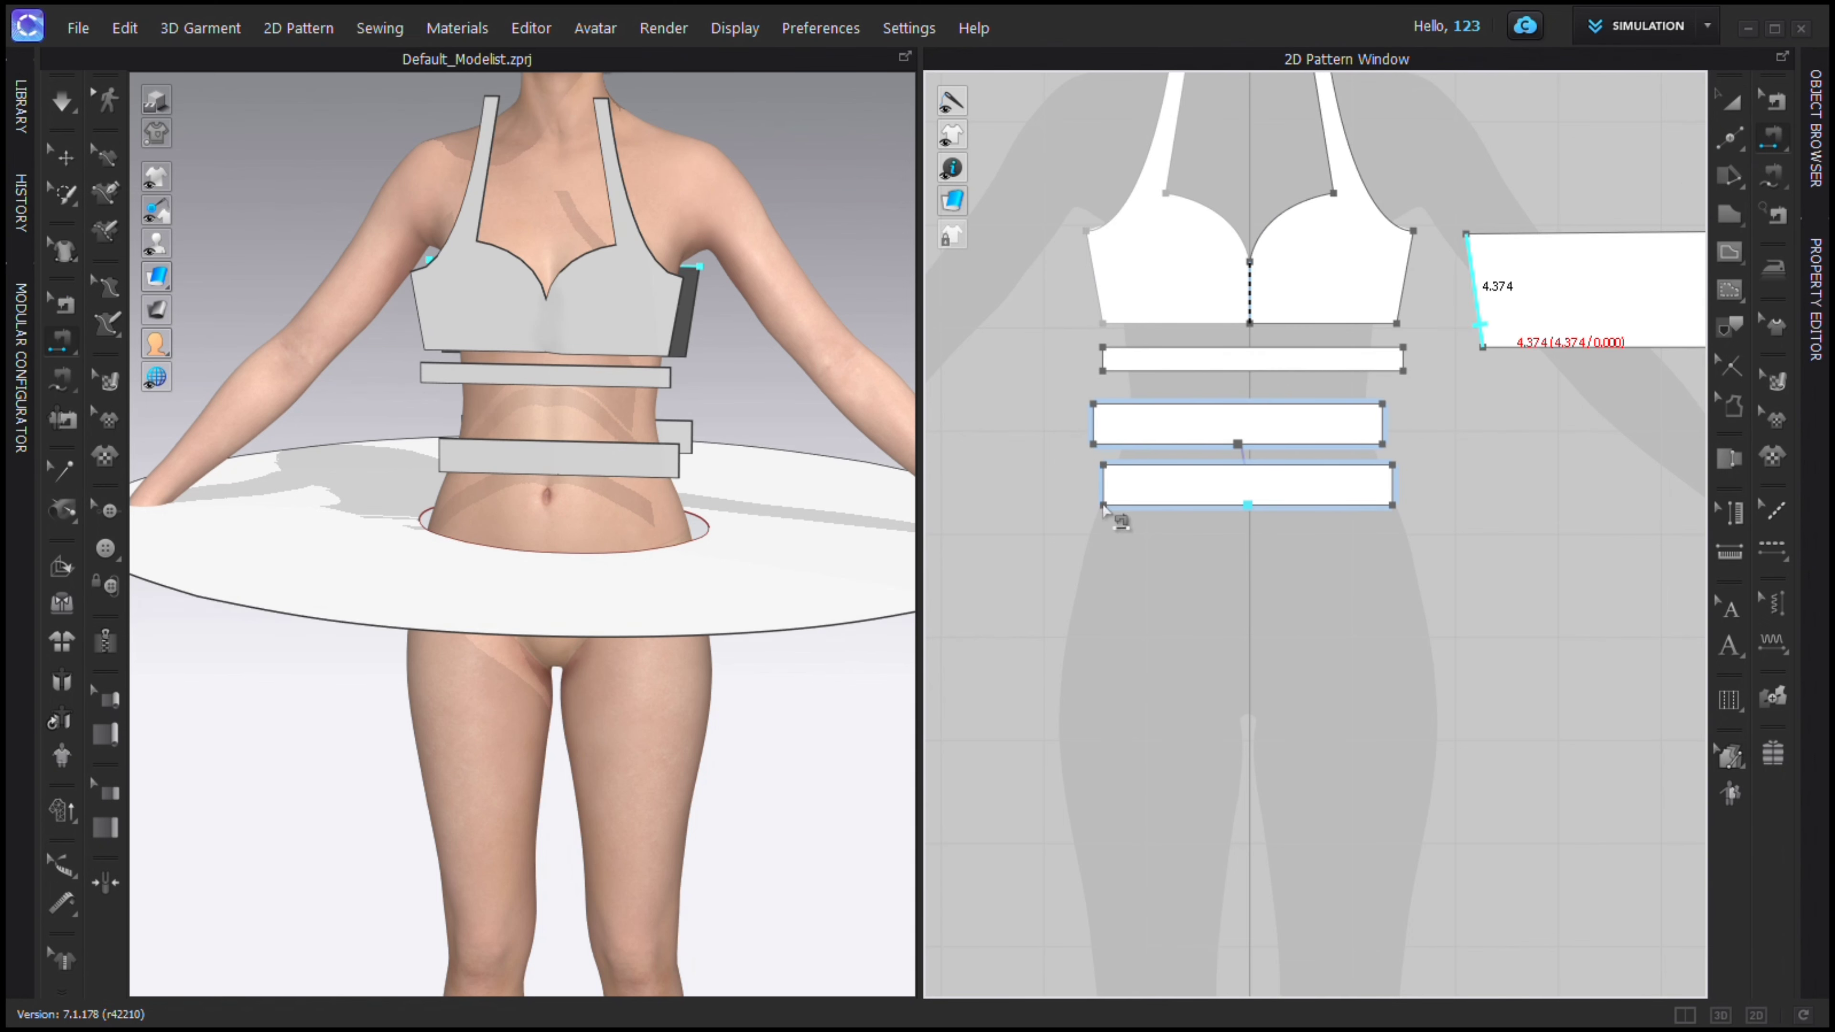
left_click(618, 477)
left_click(538, 551)
right_click_drag(657, 620, 748, 654)
left_click(1731, 103)
left_click(709, 589)
right_click_drag(708, 589, 764, 619)
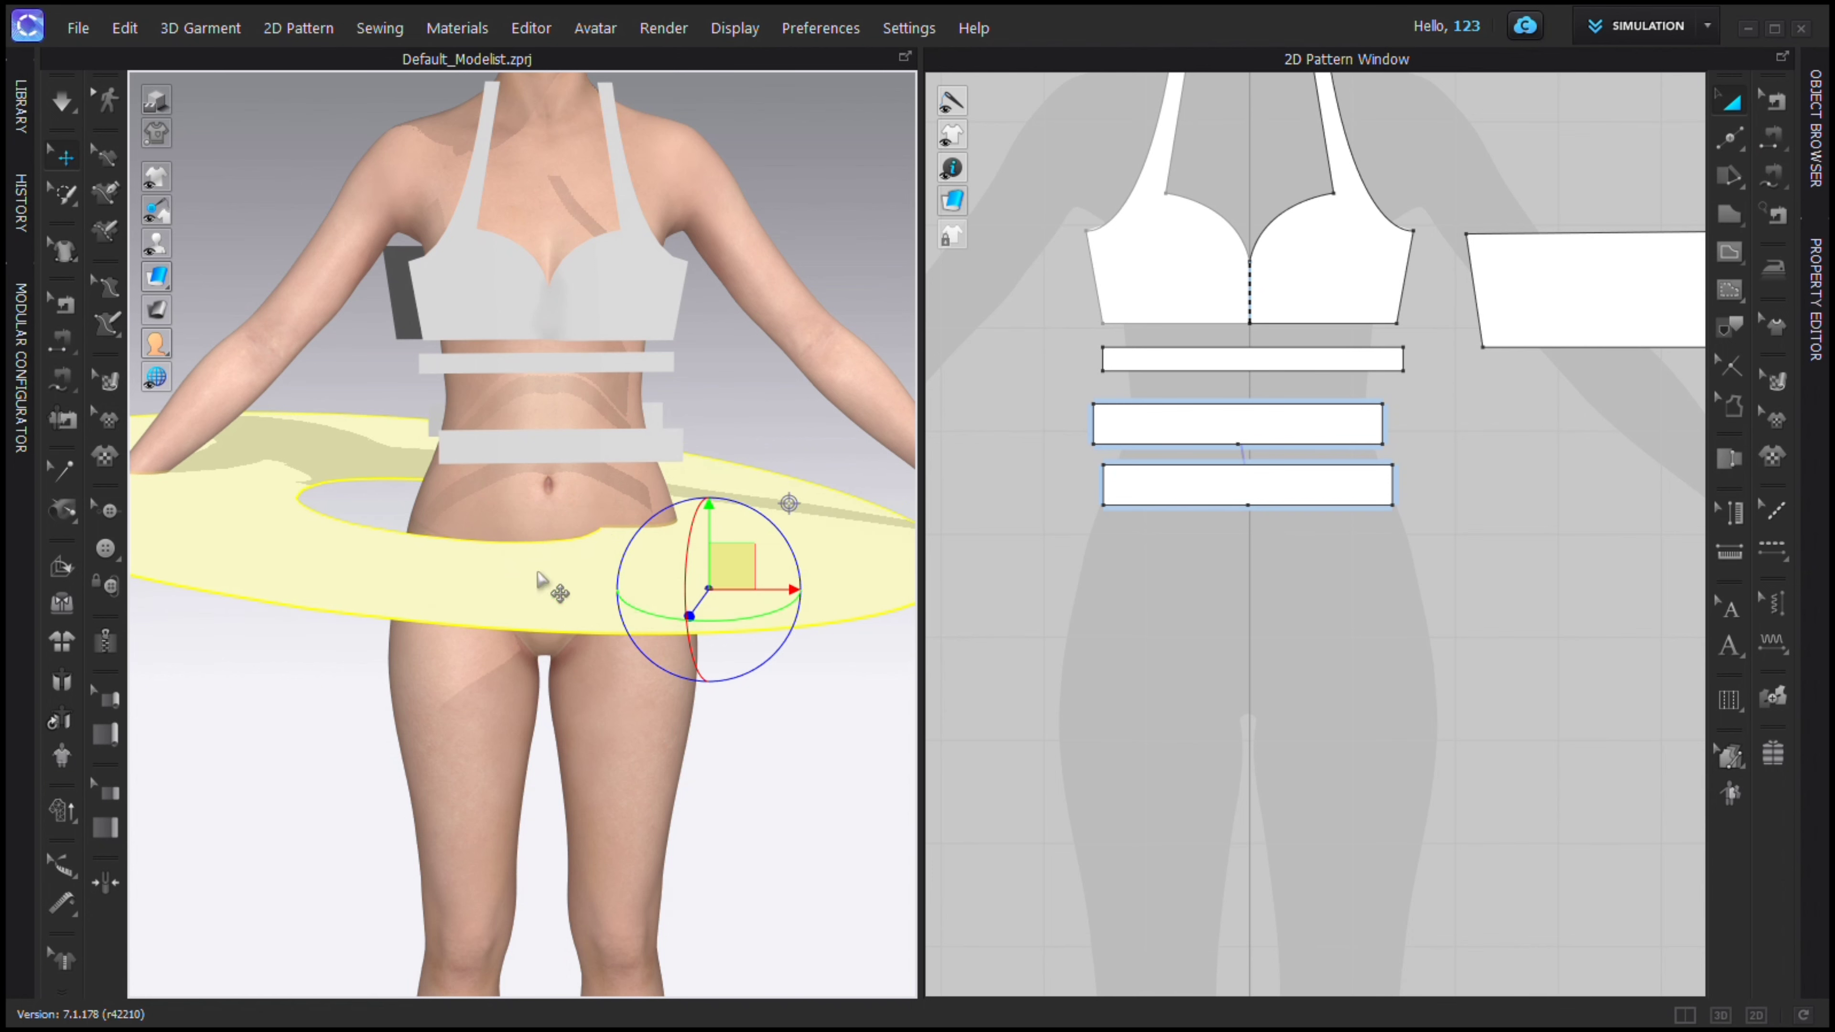
key("z")
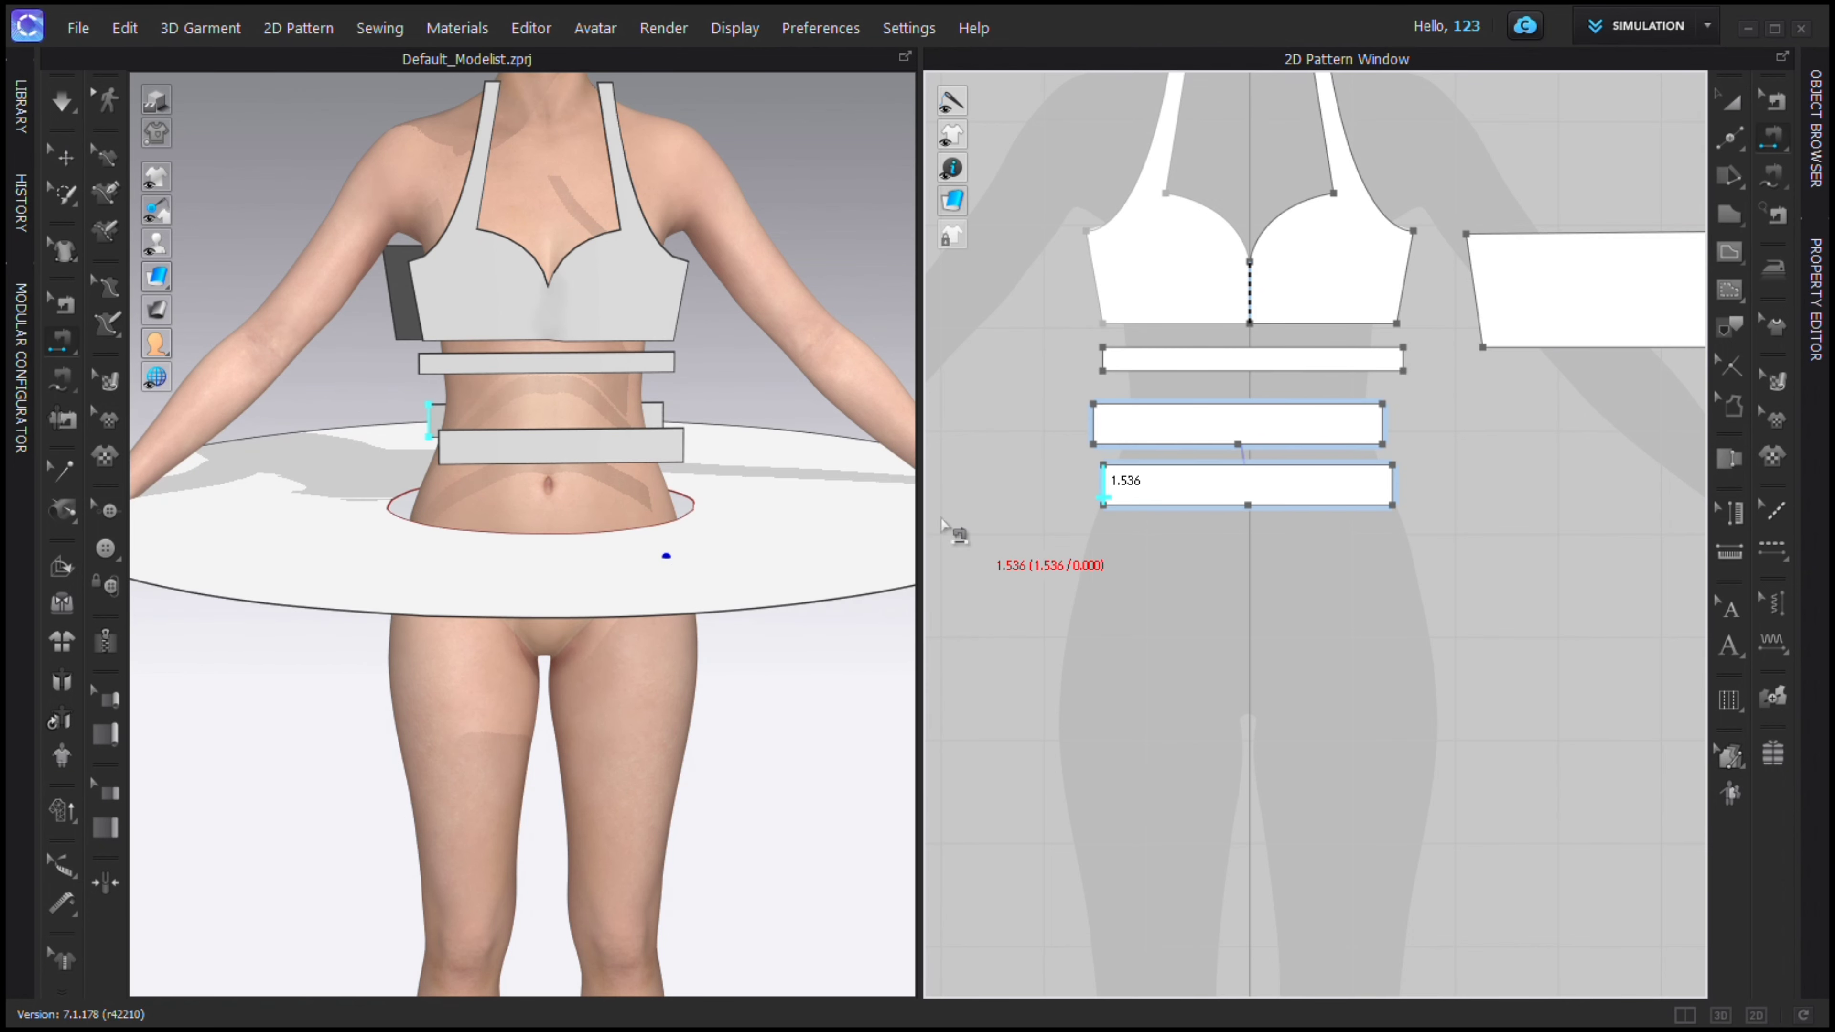
Sew both halves of the front waistband's lower edge to the front arcs of the skirt's waist opening.
left_click(685, 463)
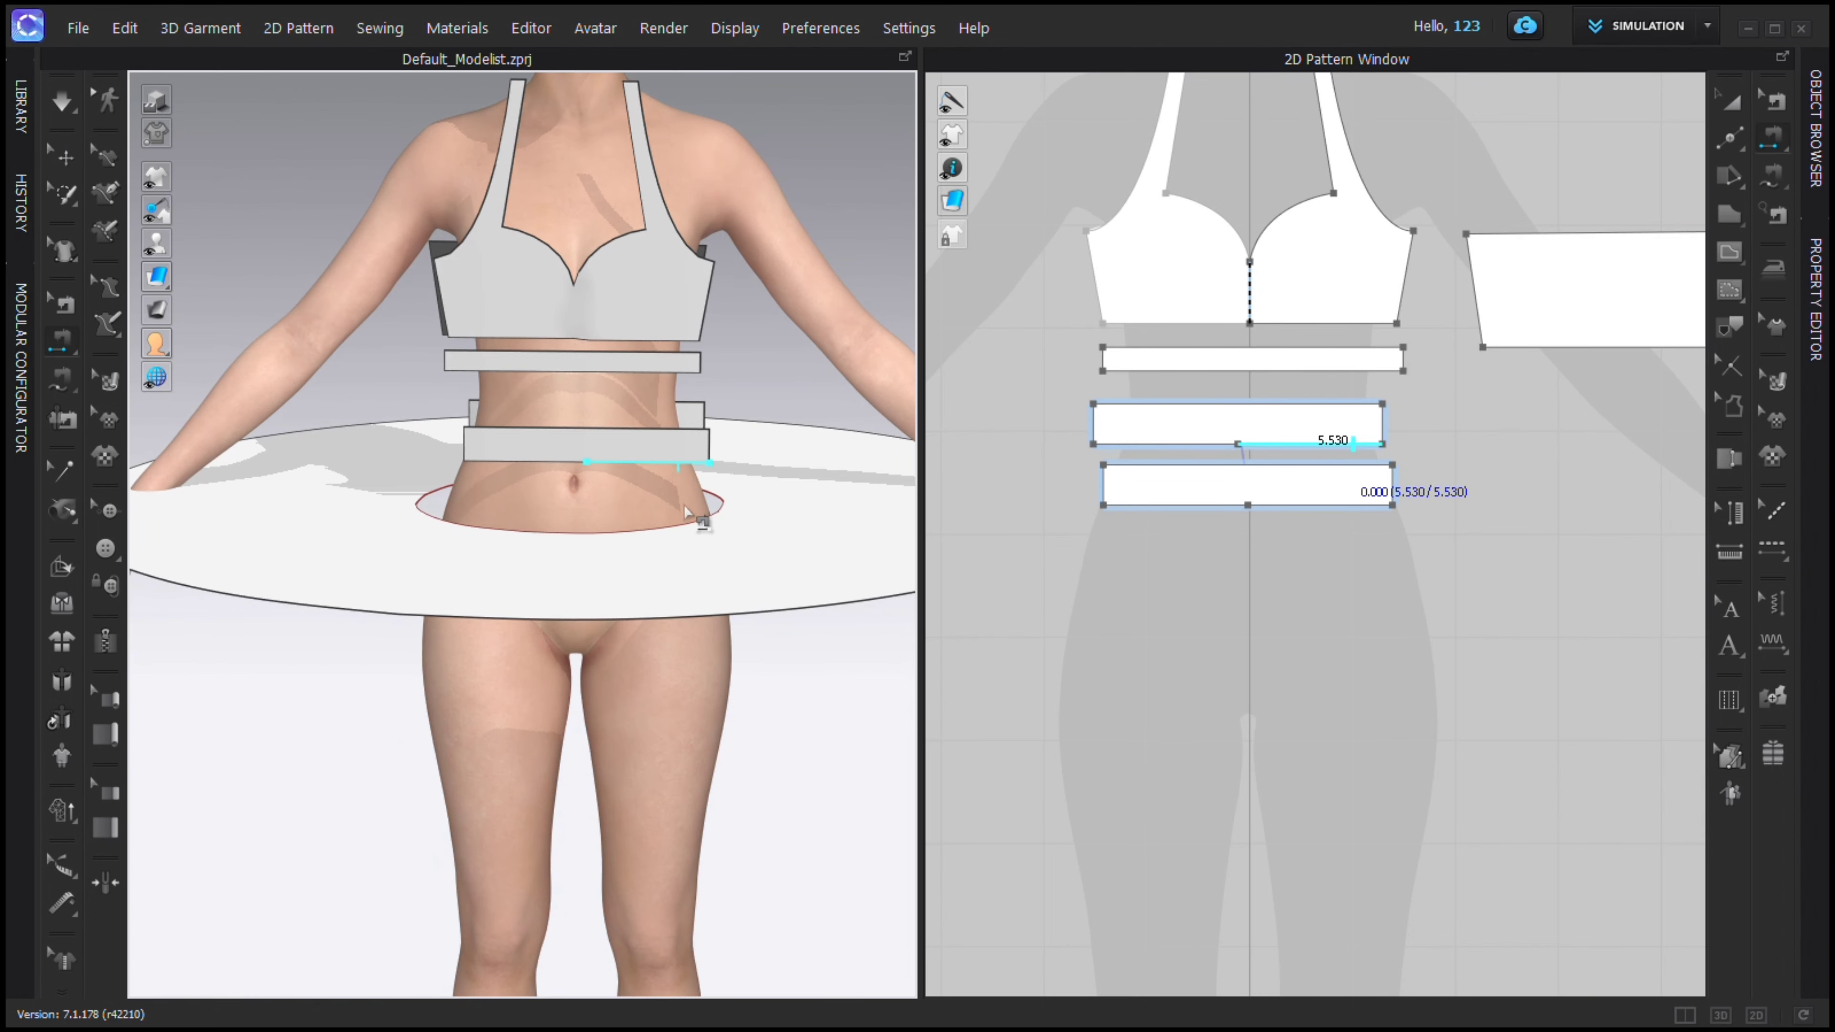
left_click(681, 526)
left_click(518, 462)
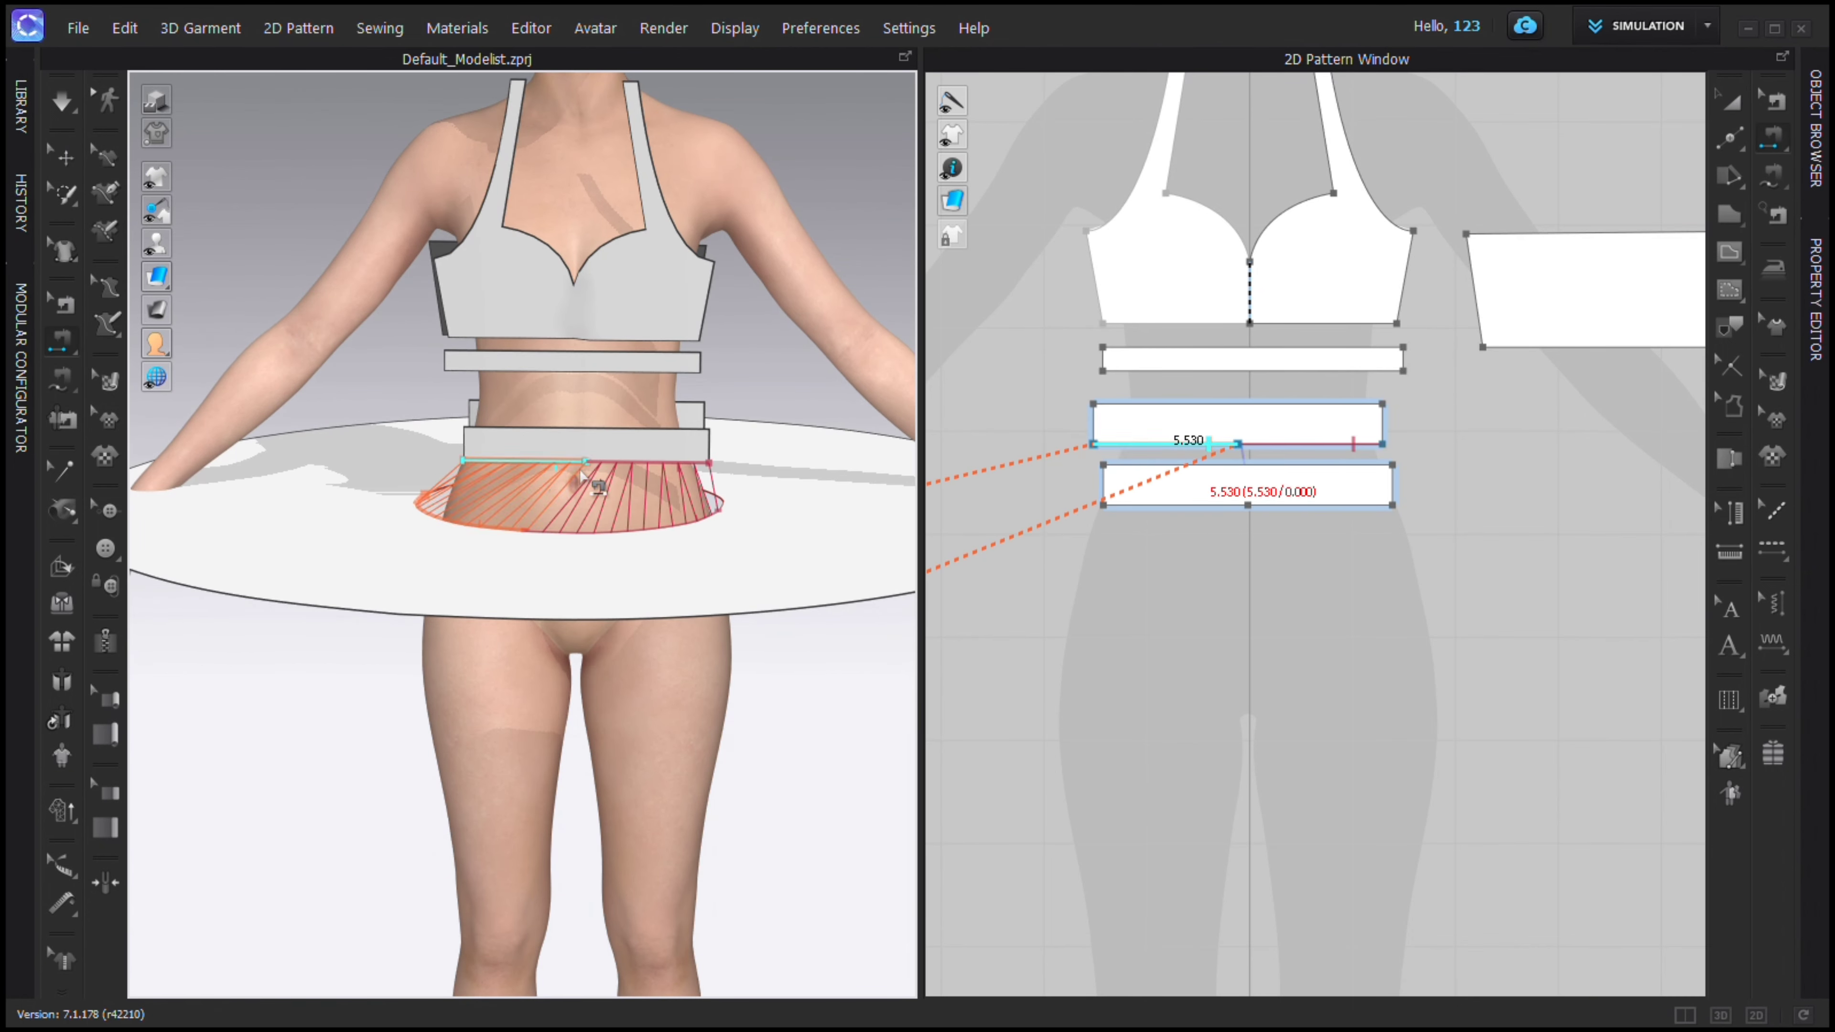
Sew both halves of the back waistband's lower edge to the back arcs of the skirt's waist opening.
right_click_drag(594, 484, 473, 517)
left_click(471, 550)
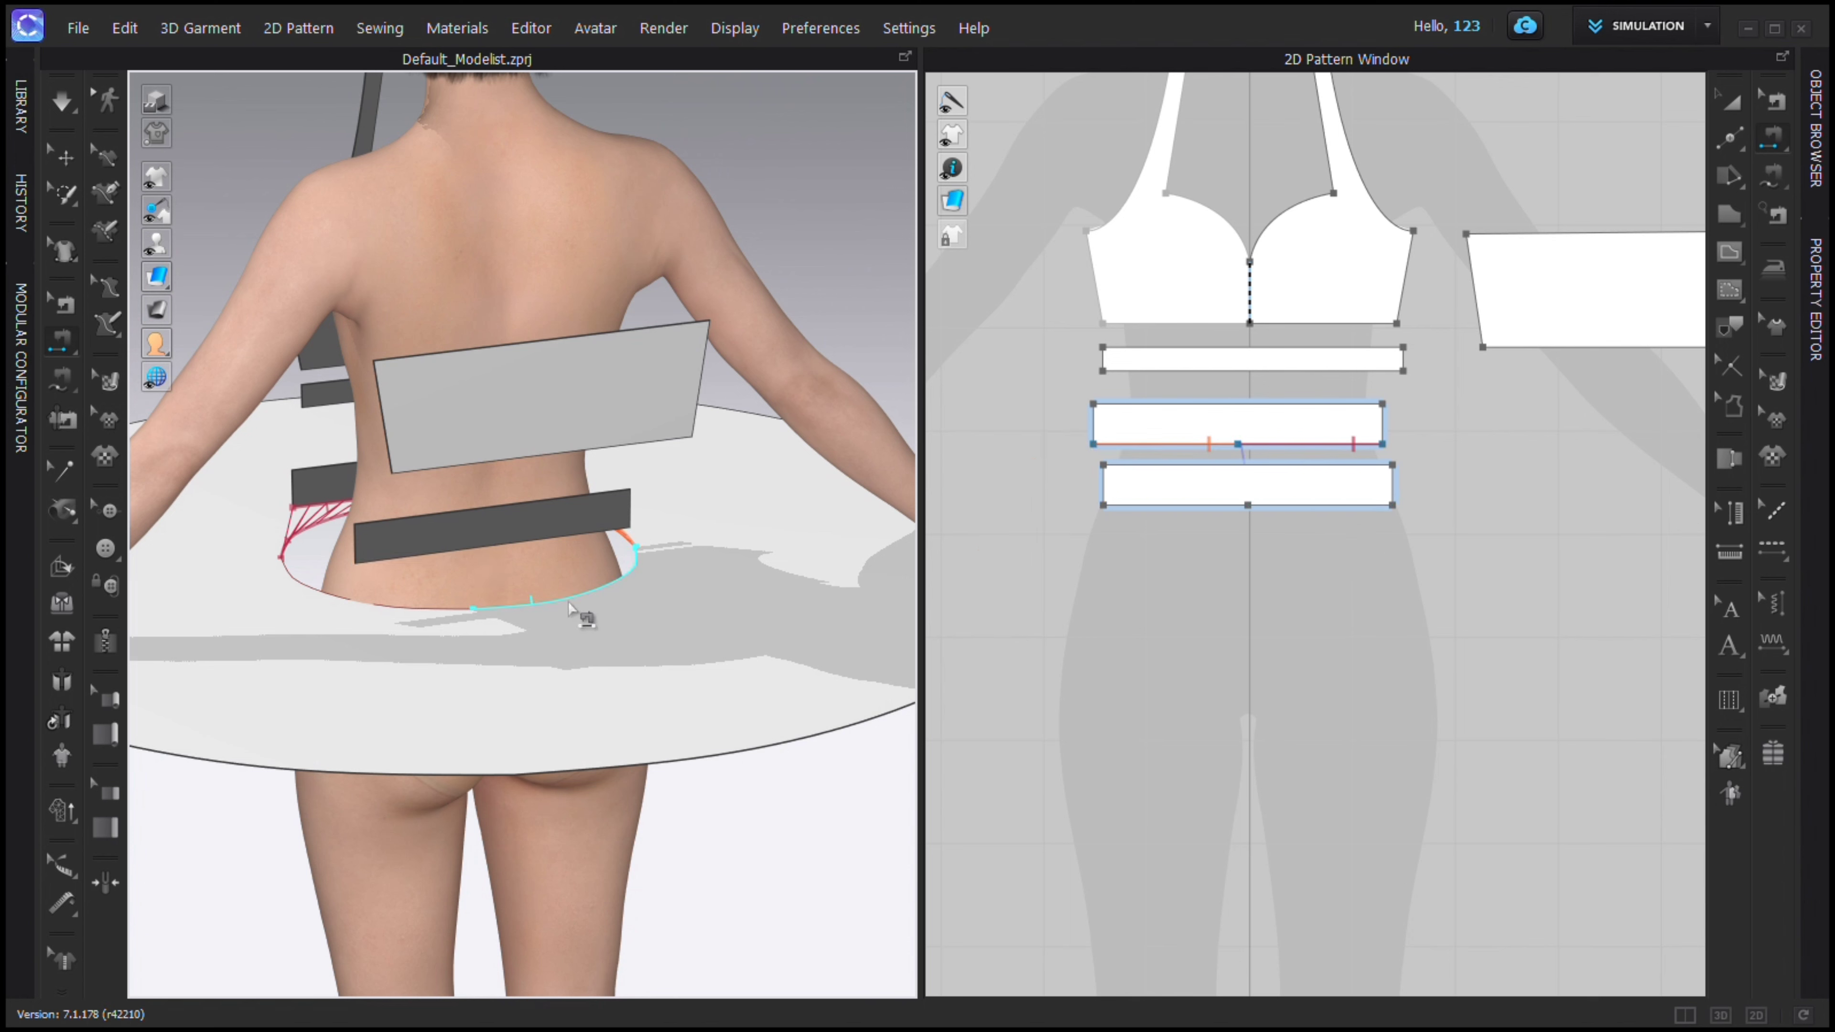
left_click(548, 546)
left_click(298, 501)
right_click_drag(491, 519, 436, 510)
left_click(439, 501)
left_click(455, 468)
key("a")
left_click(1349, 427)
left_click(418, 517)
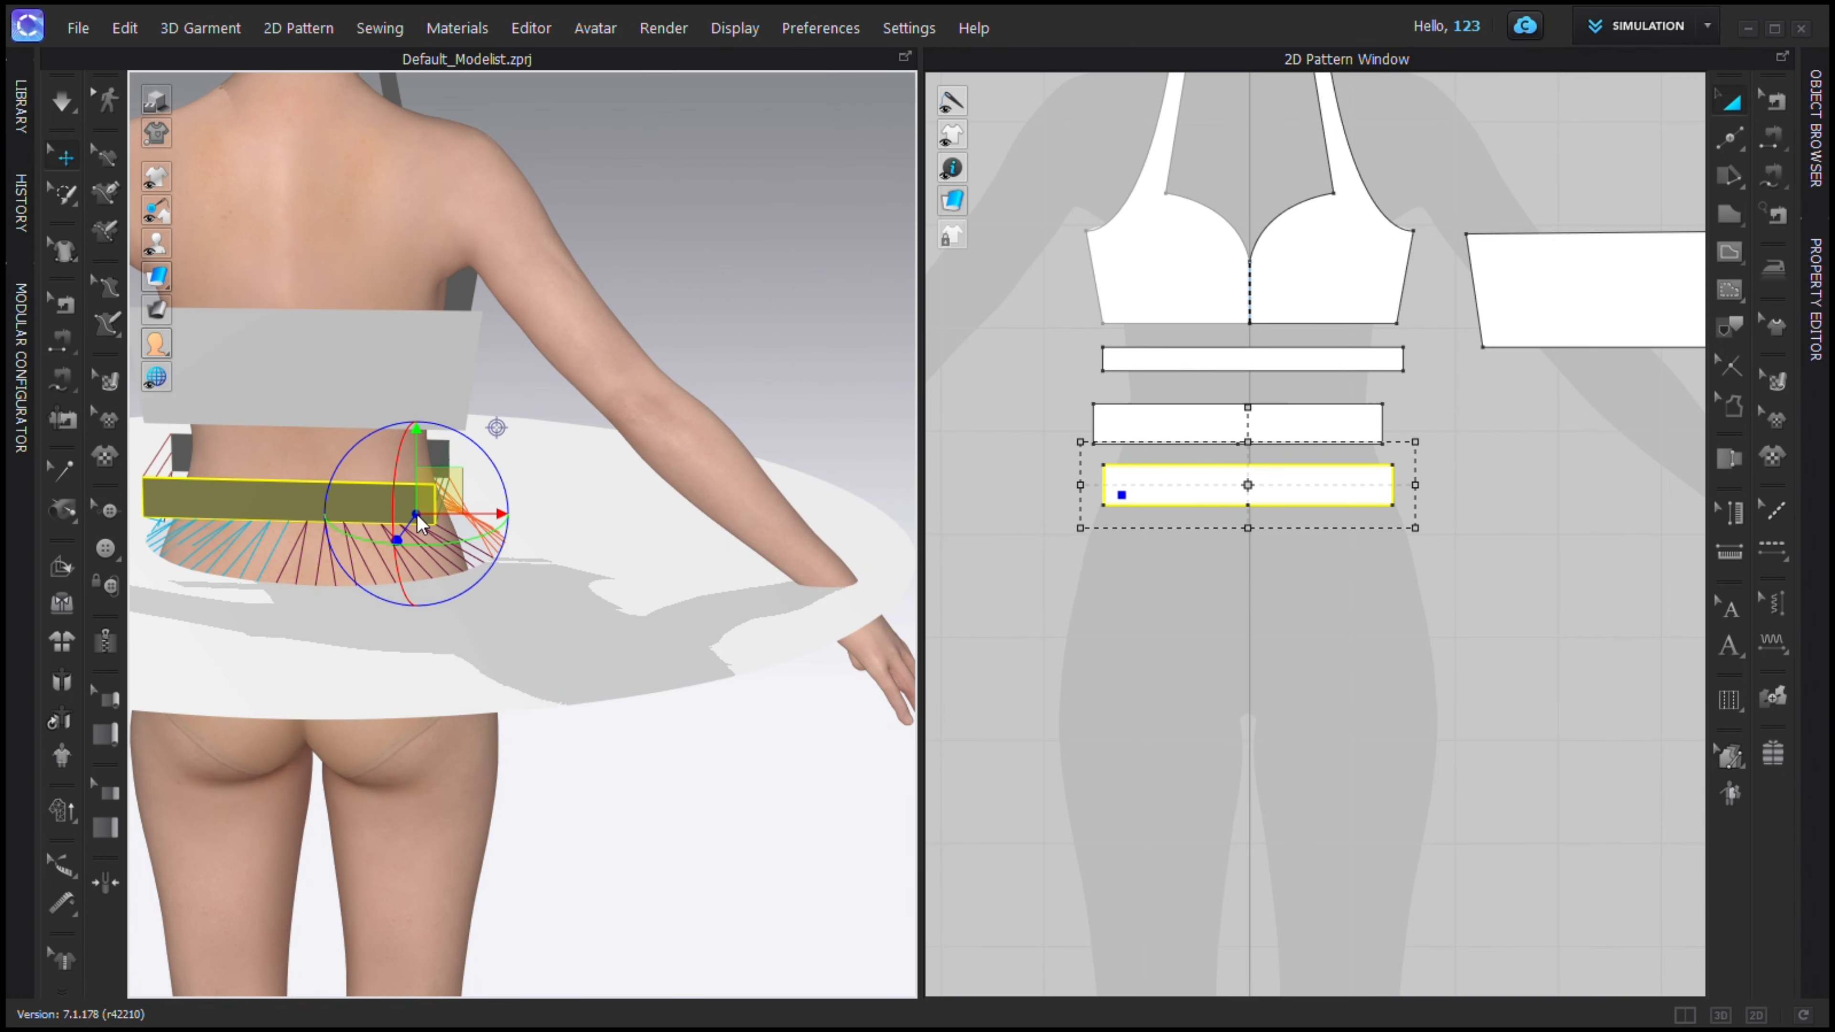
key("ctrl+g")
key("ctrl+z")
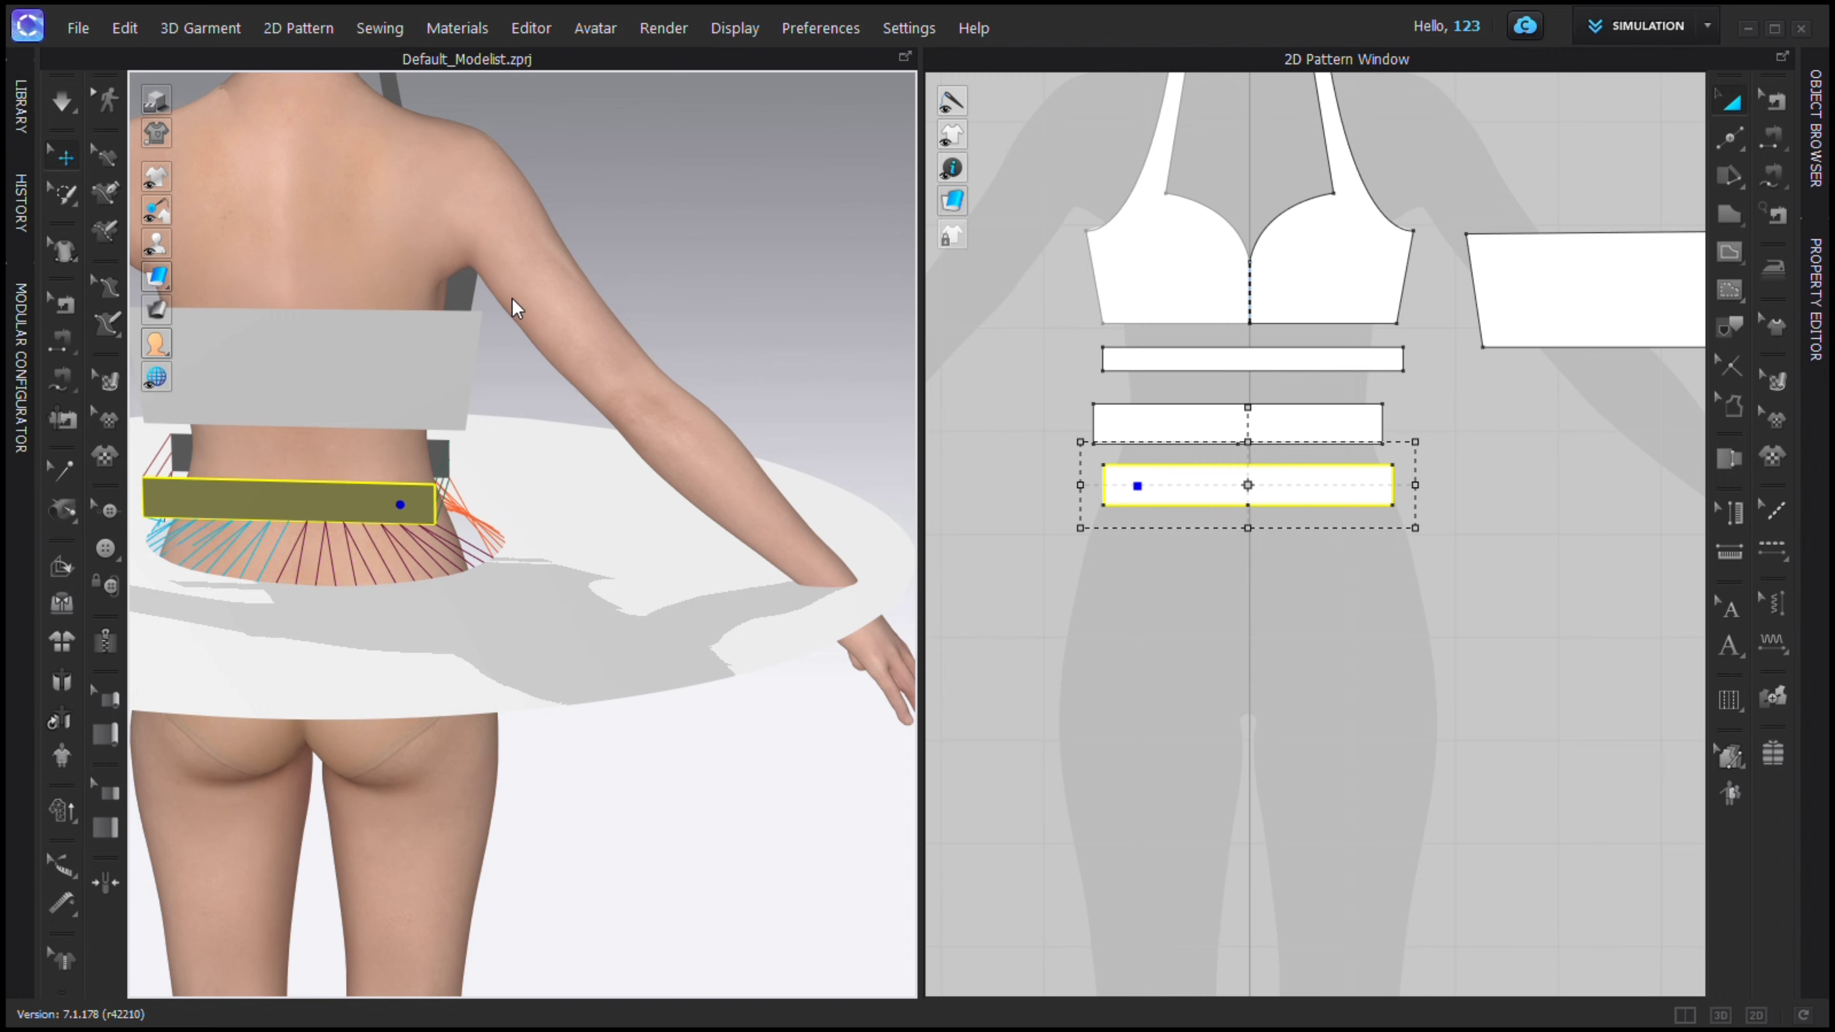
Sew the side edges of the front and back waistbands together, then sew the two strap ends to each other at the neck.
mouse_move(513, 300)
right_mouse_down()
mouse_move(525, 450)
mouse_move(254, 450)
mouse_move(282, 468)
right_mouse_up()
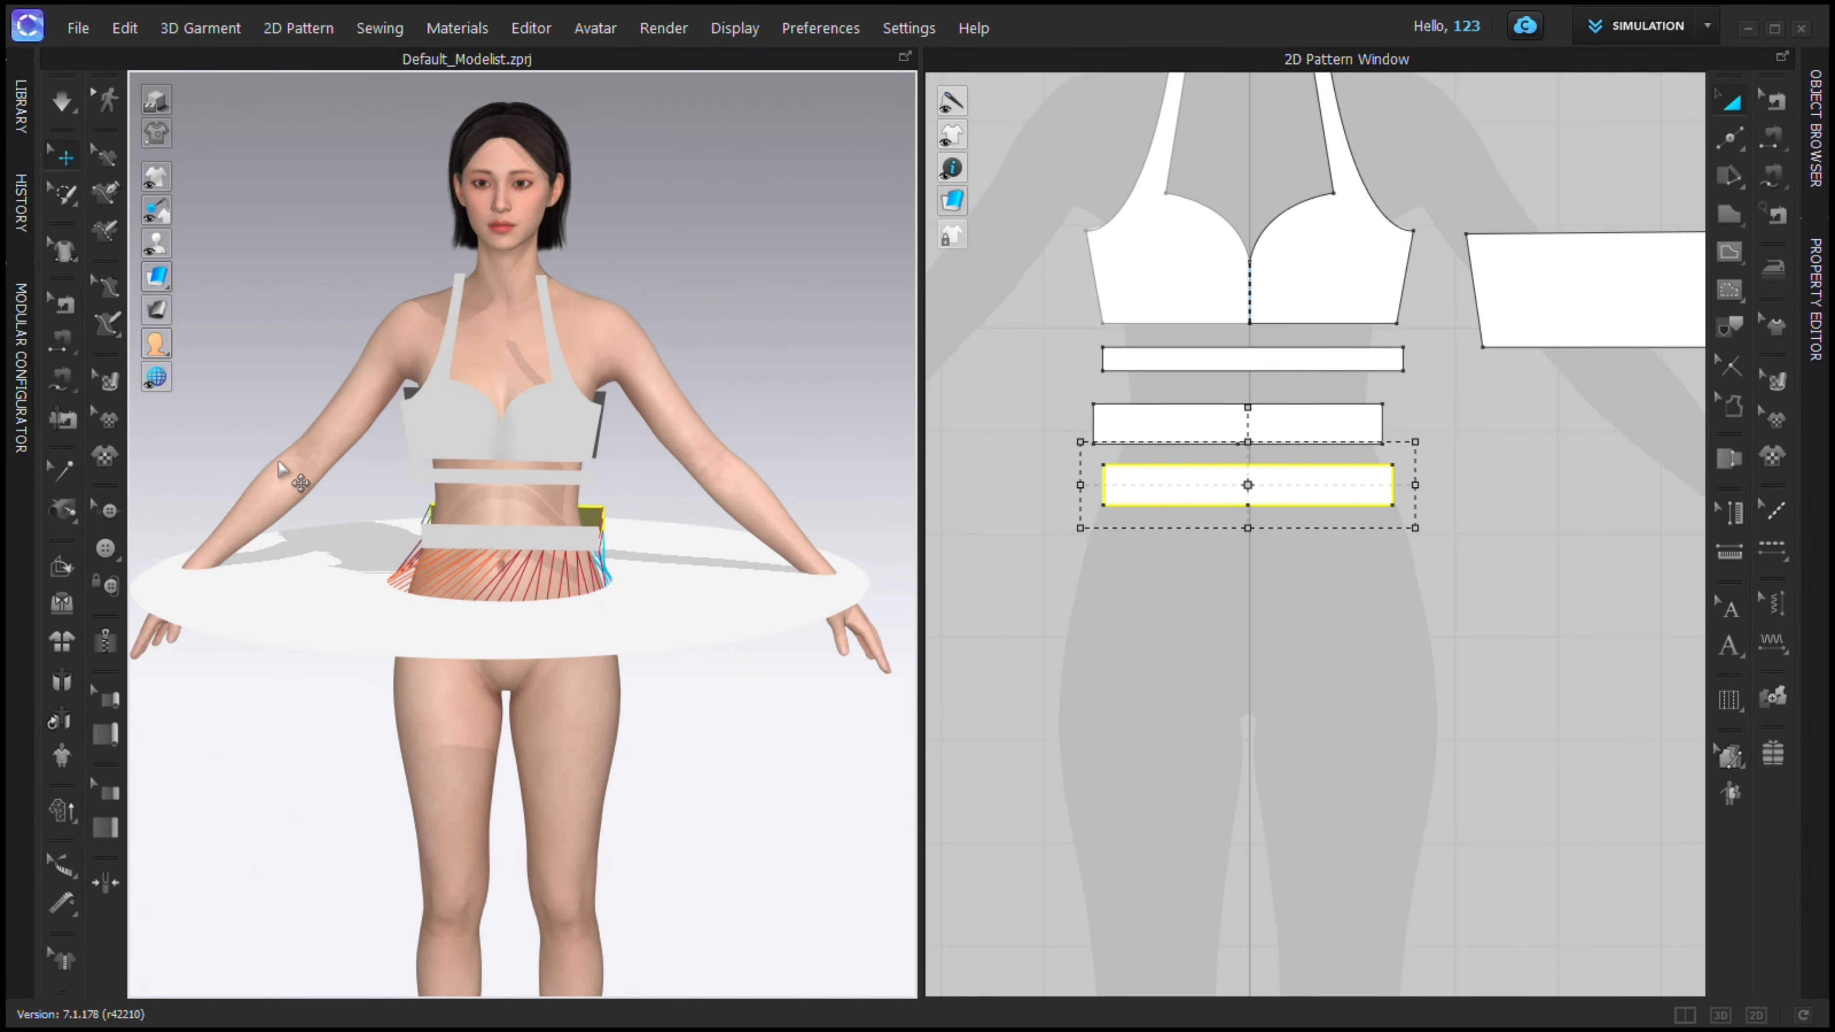
right_click_drag(587, 419, 433, 426)
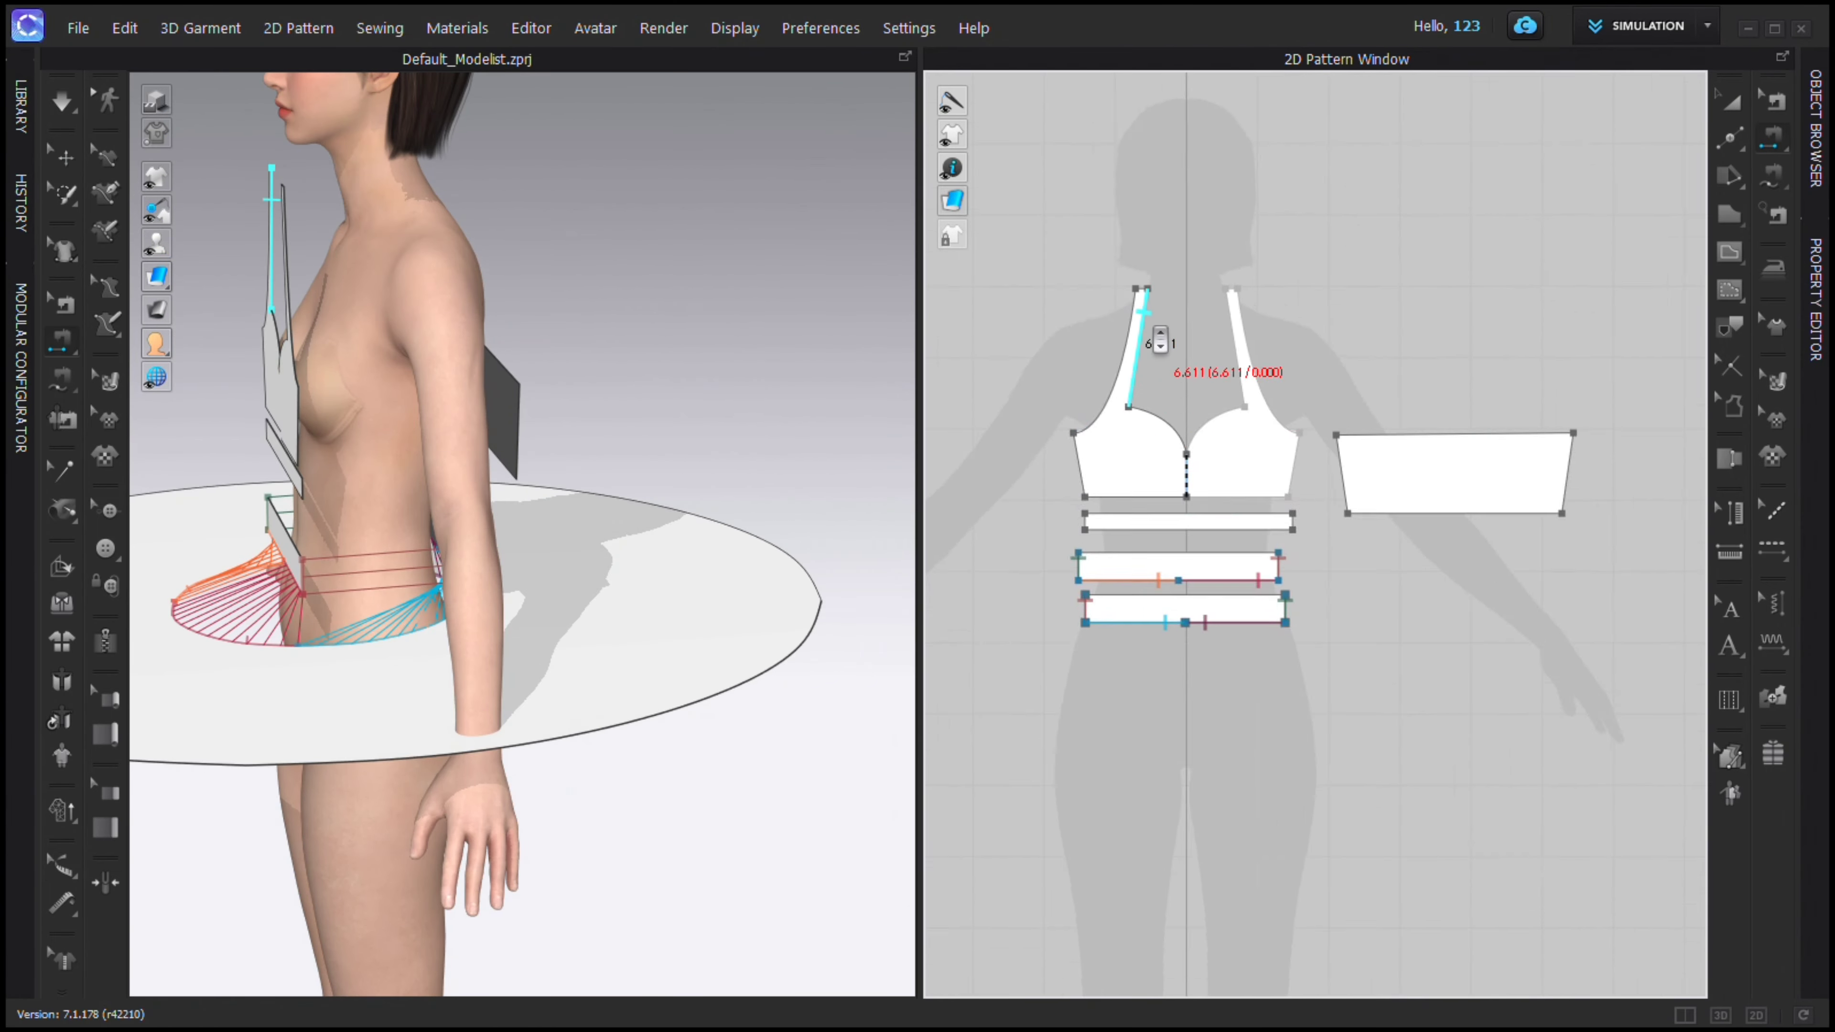
scroll(1159, 340, "up", 5)
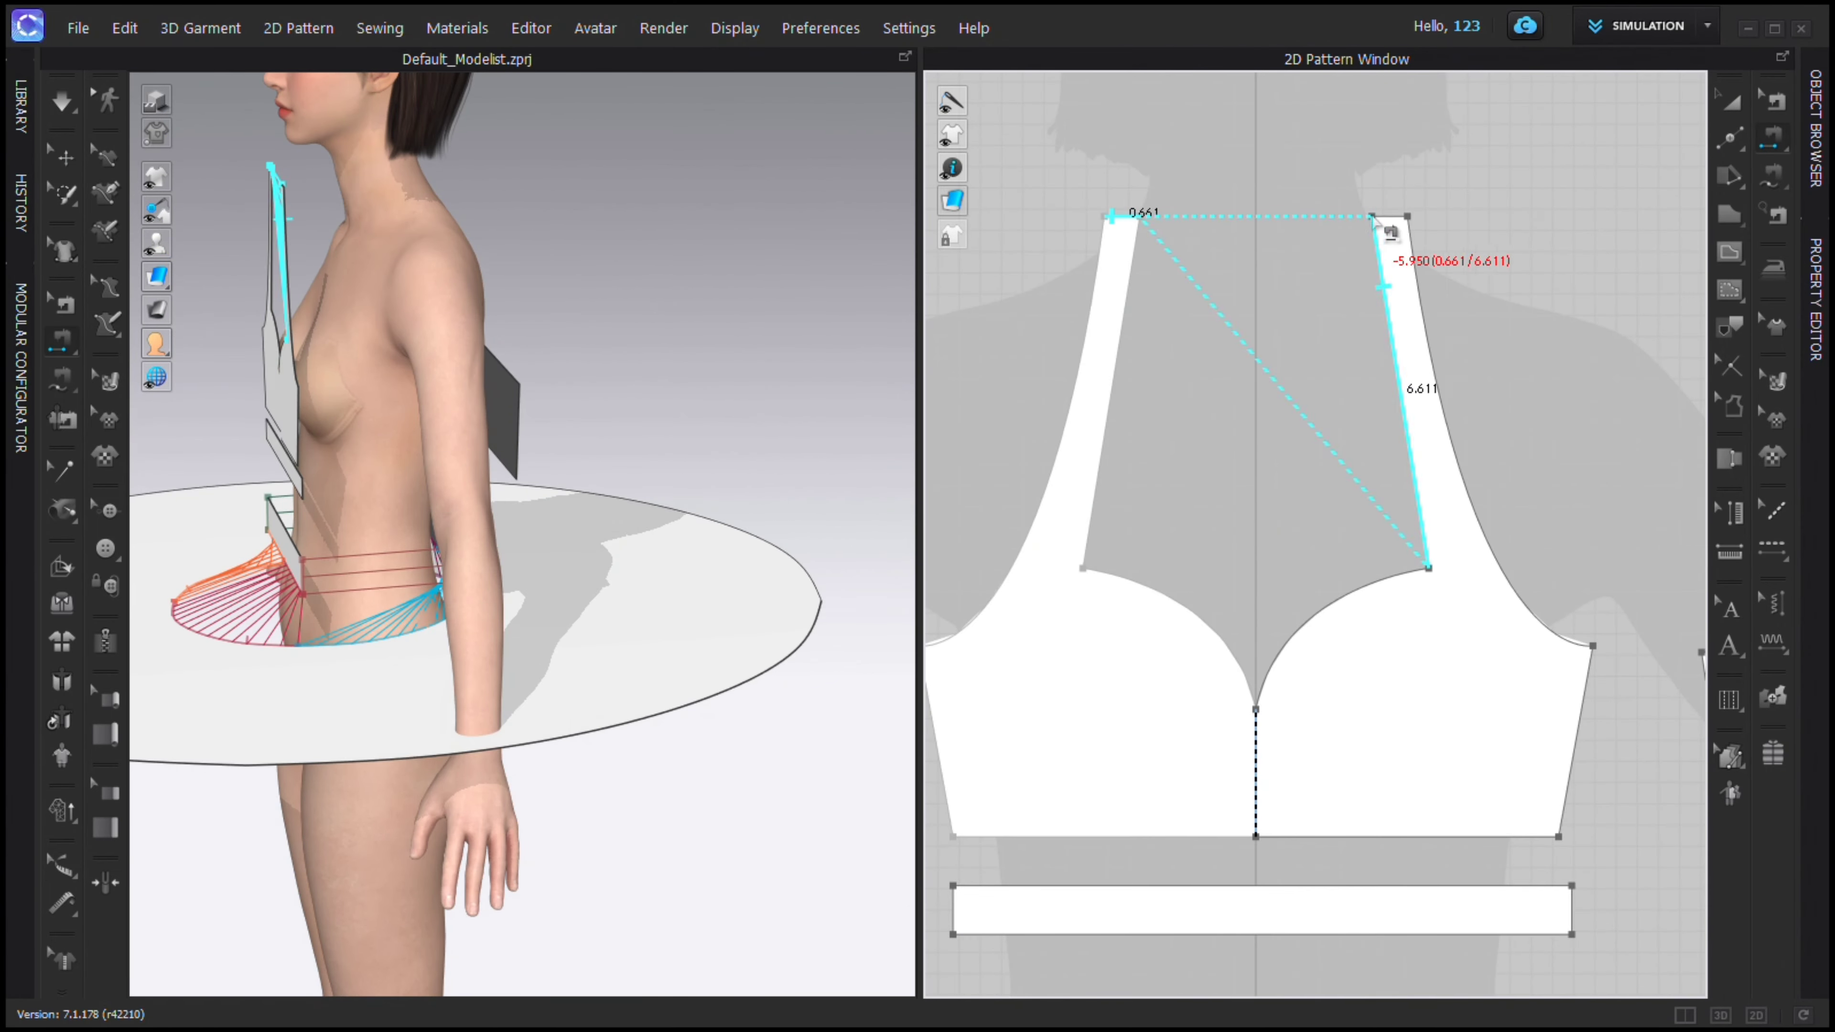
right_click_drag(625, 210, 786, 197)
Sew both ends of the underband to the side edges of the back panel.
right_click_drag(524, 439, 484, 425)
left_click(426, 414)
left_click(353, 425)
left_click(500, 411)
left_click(626, 407)
Sew both halves of the bra's lower edge to the underband's upper edge.
right_click_drag(495, 297, 567, 368)
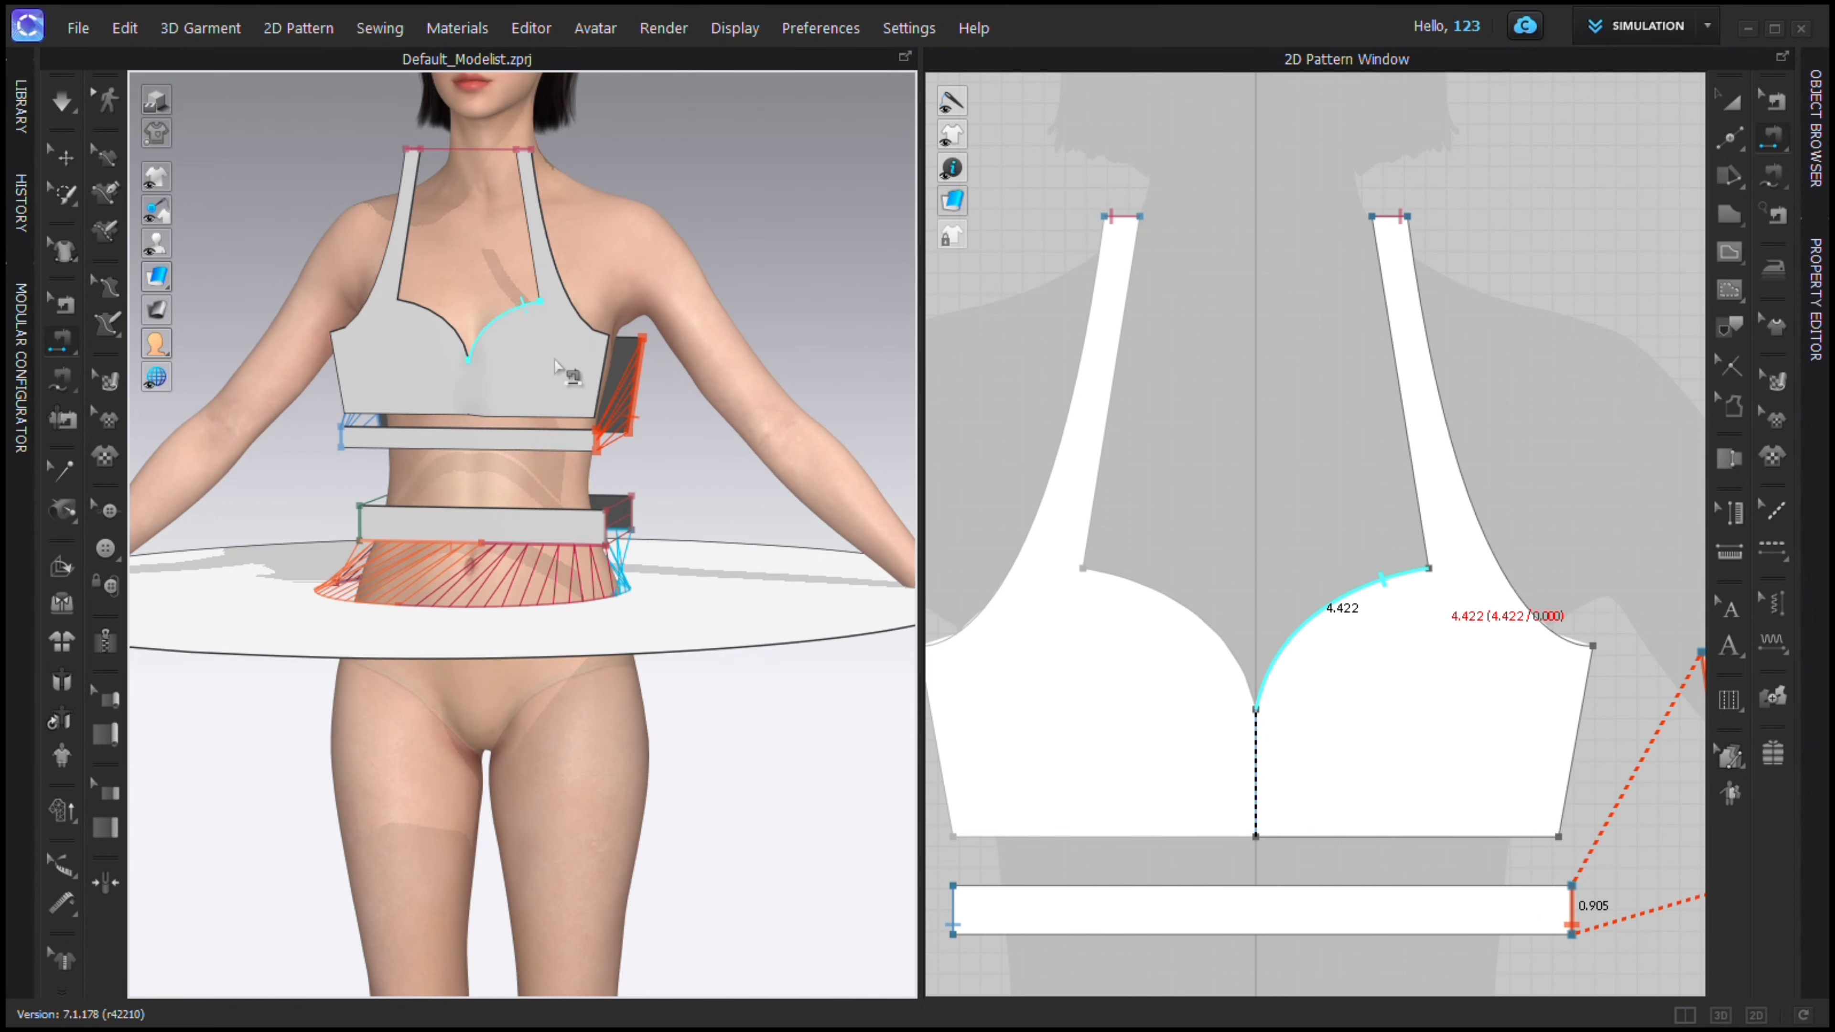
left_click(531, 416)
left_click(413, 428)
left_click(421, 416)
left_click(495, 429)
Sew the outer side edges of both bra cups to the matching side edges of the back panel.
left_click(602, 378)
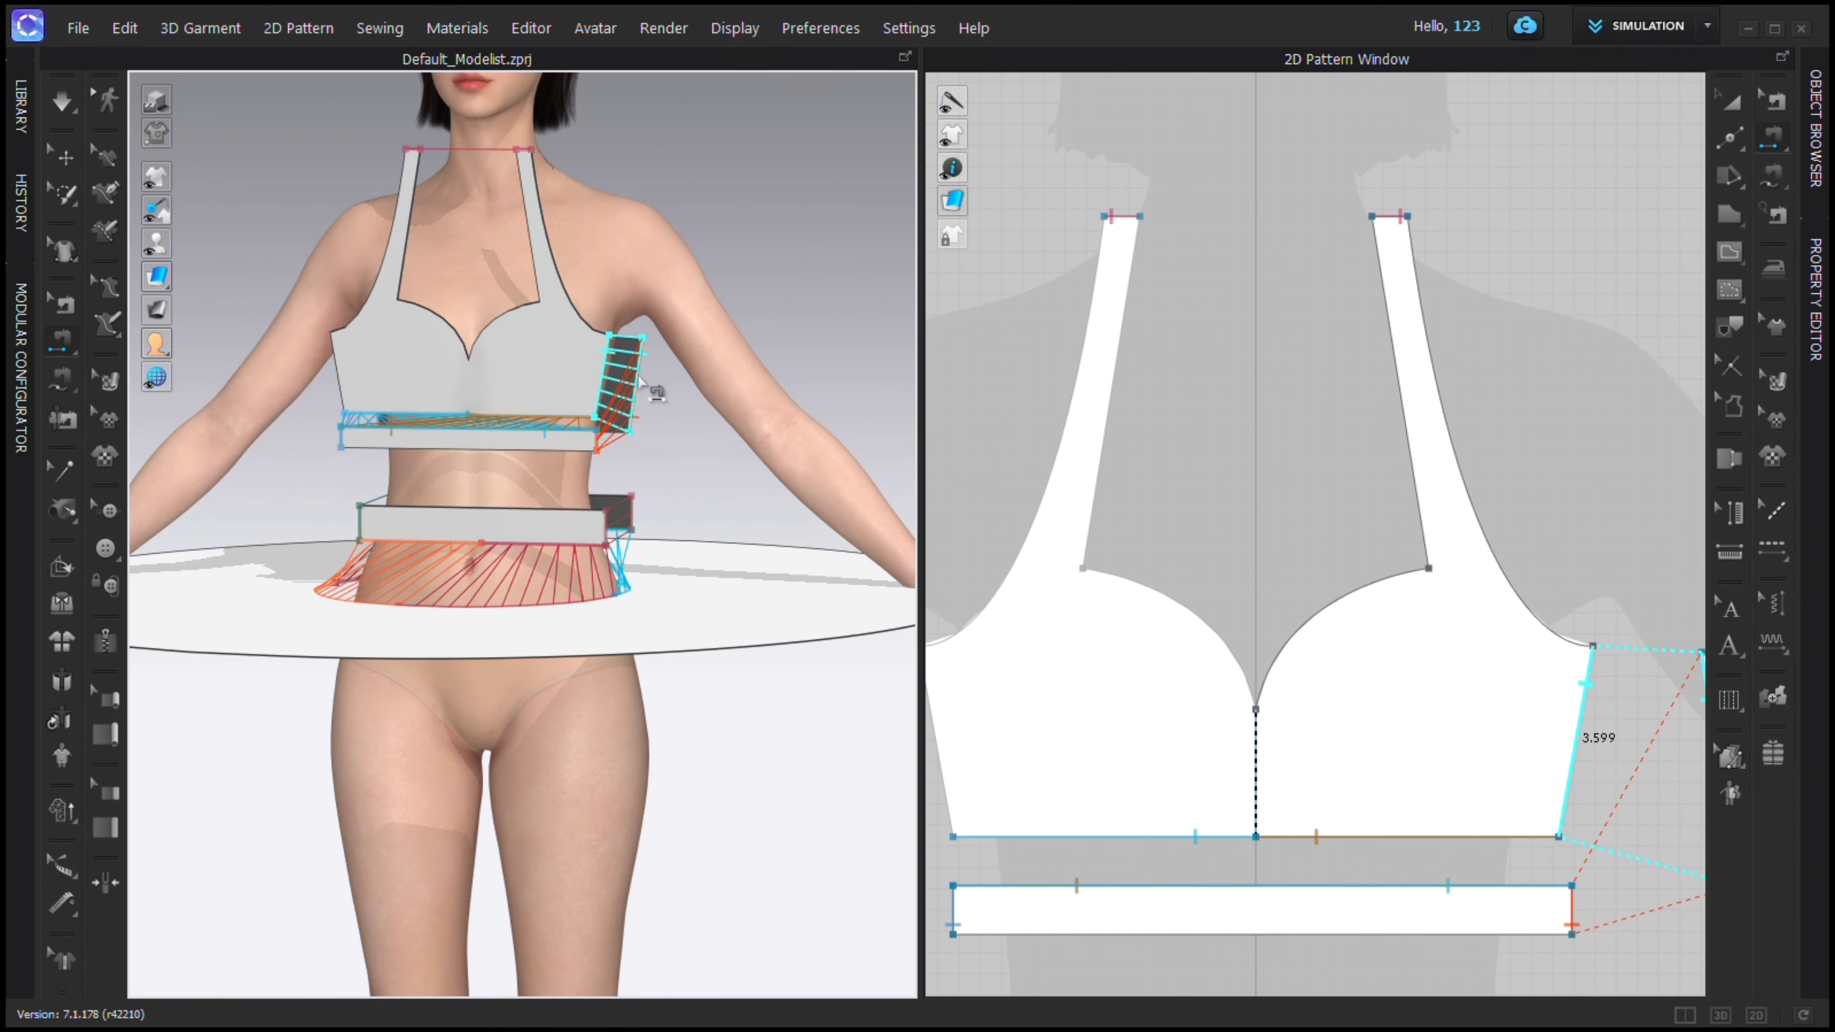
left_click(635, 383)
right_click_drag(365, 420, 442, 382)
left_click(356, 396)
Adjust the seams on the back panel's edge nearest the bra, giving the bra side 3.599 and the underband the remaining lower part.
left_click(1755, 103)
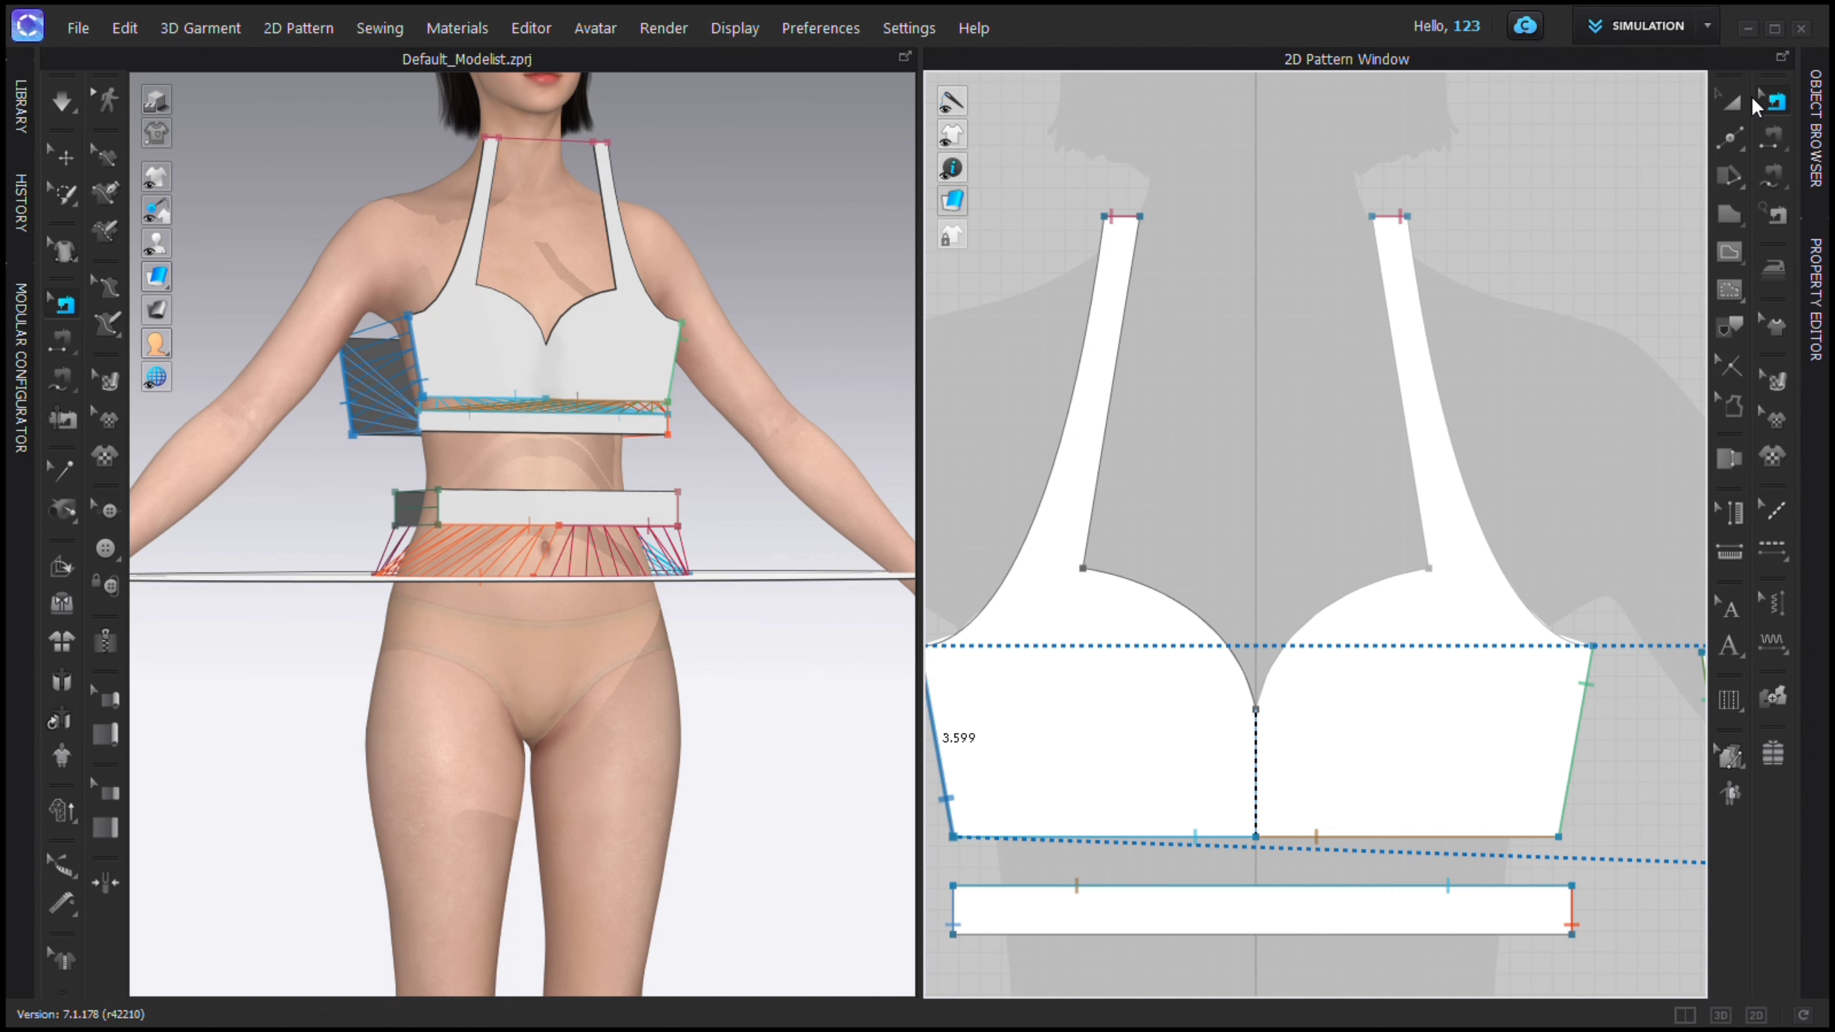
scroll(1192, 623, "down", 5)
scroll(1368, 676, "up", 6)
left_click(1471, 665)
left_click_drag(1495, 823, 1489, 771)
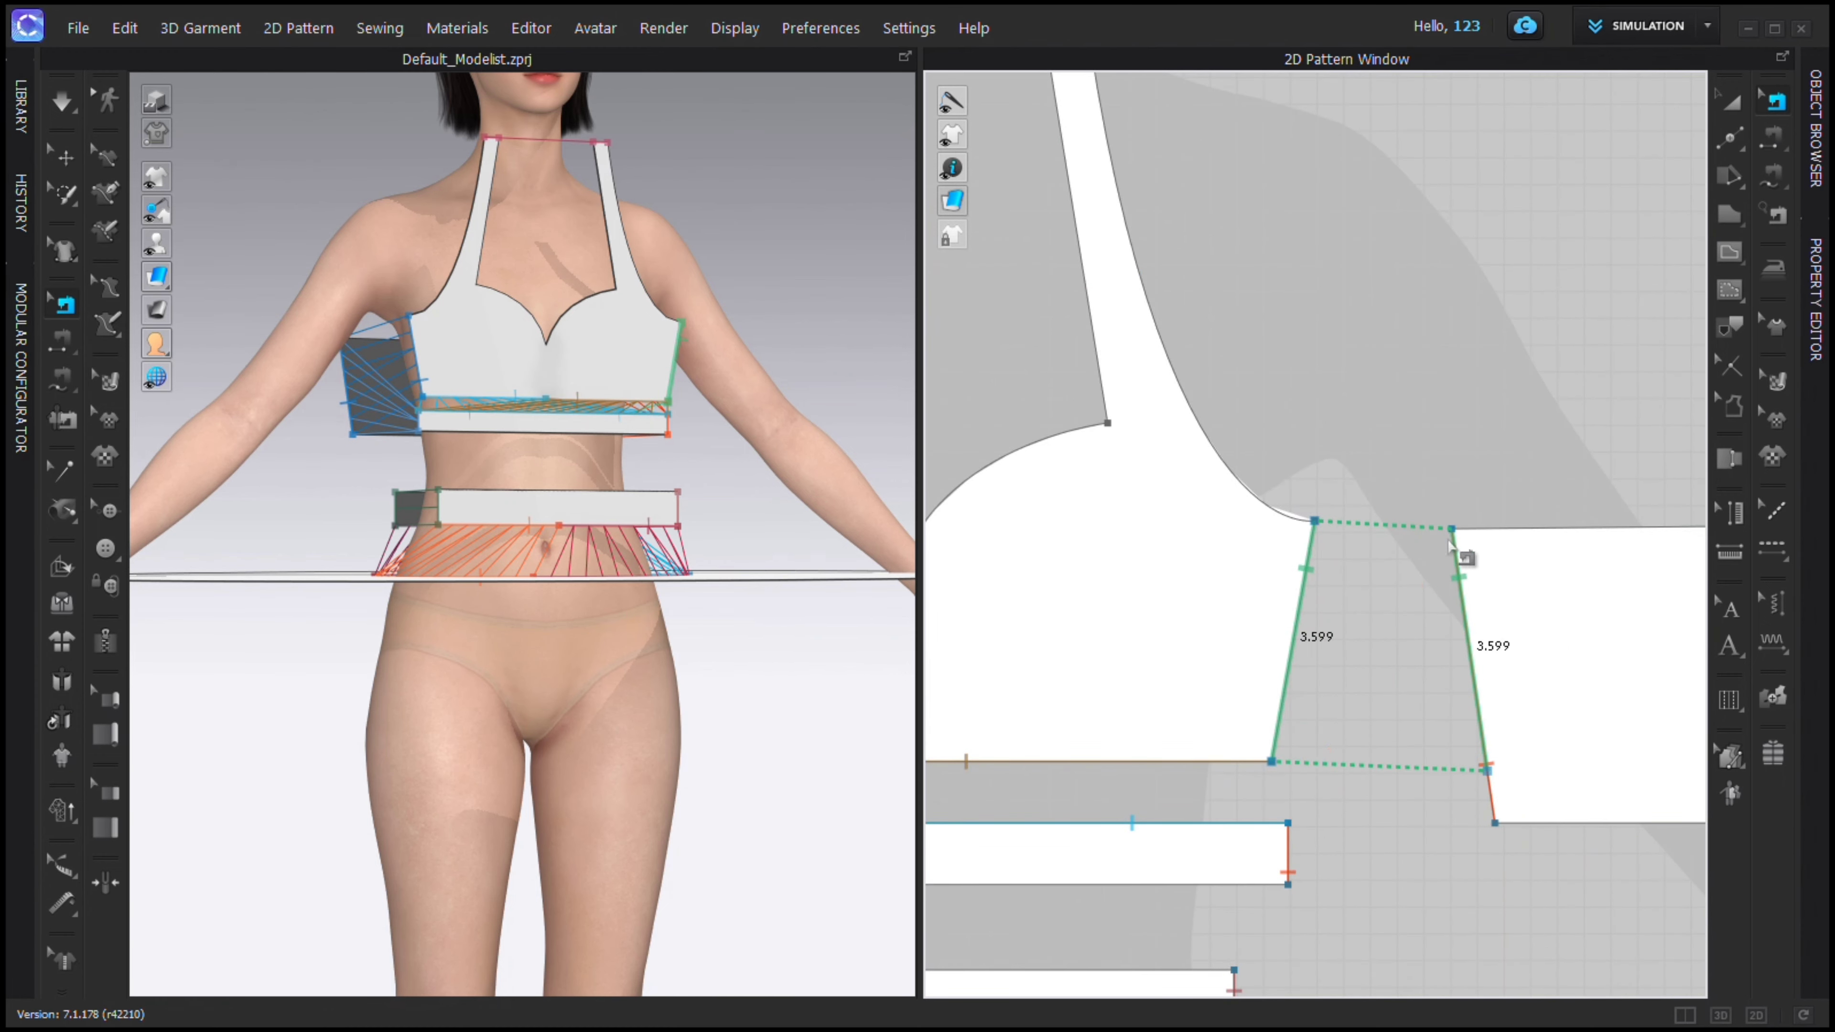
scroll(1517, 781, "up", 3)
scroll(1187, 688, "down", 6)
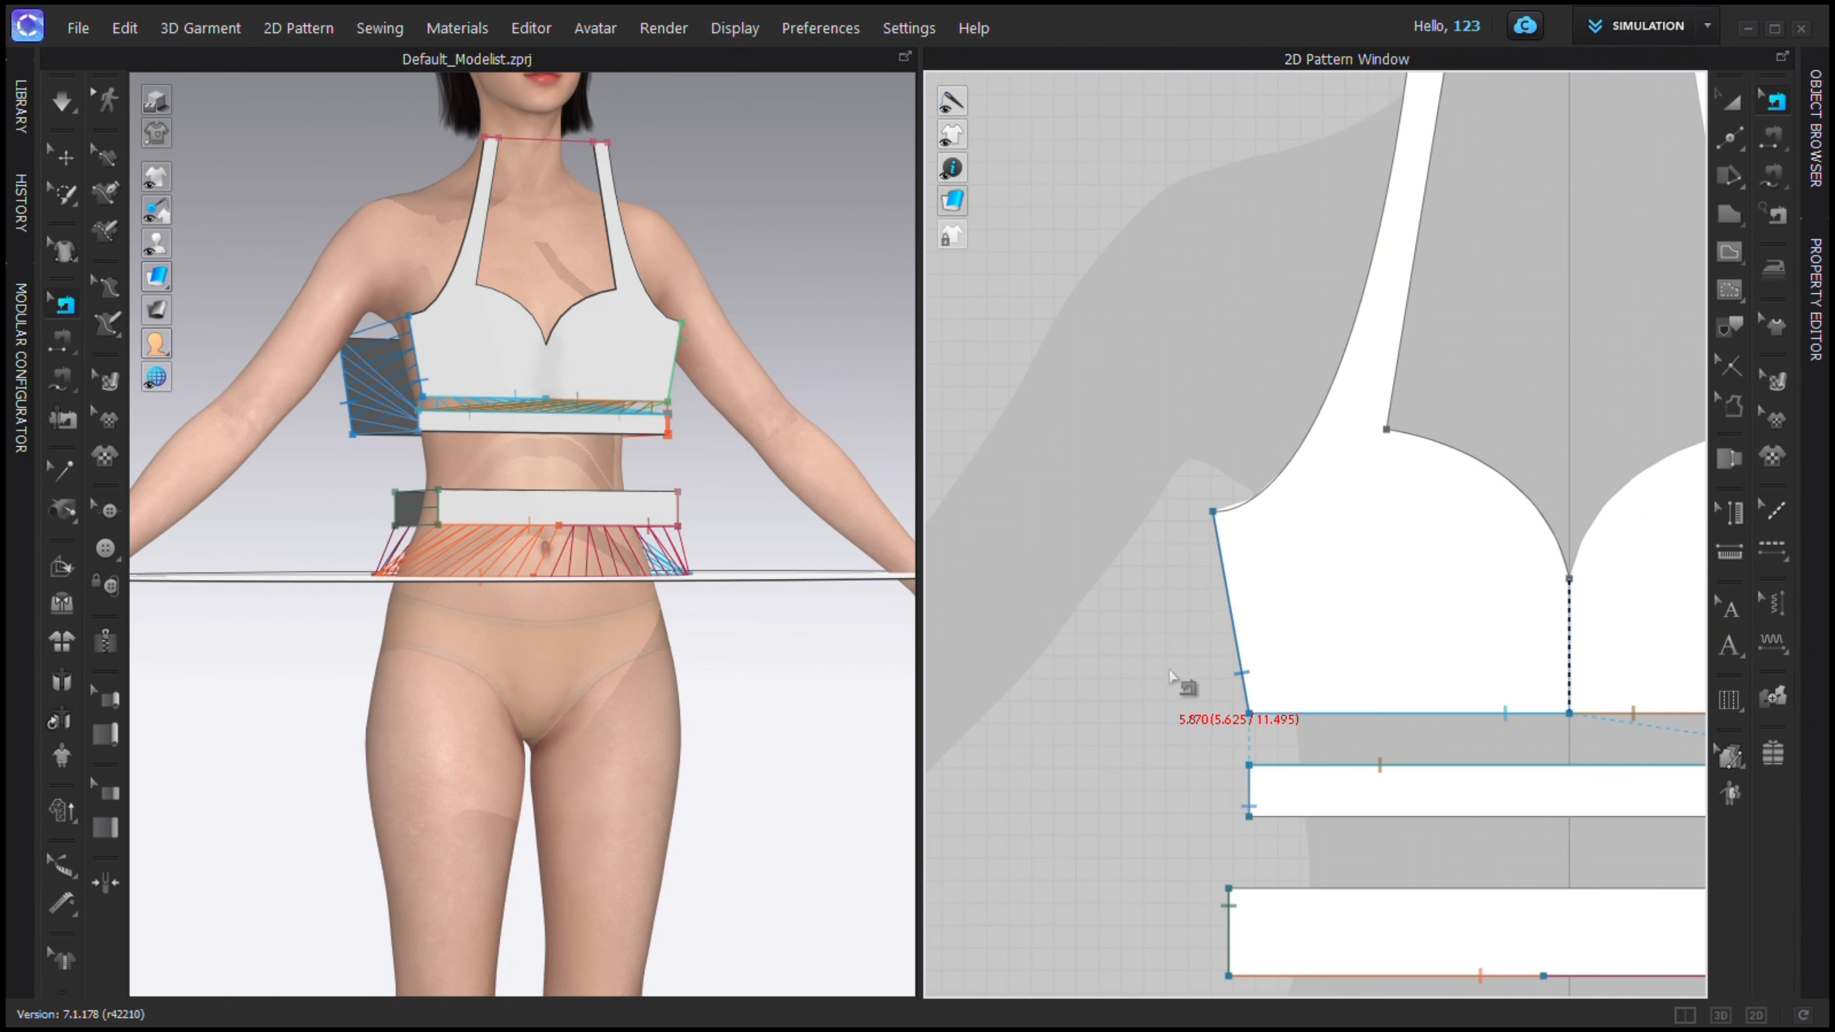
Adjust the underband seam on the back panel's far edge so it covers only the lower part below the bra side seam.
scroll(1407, 611, "up", 5)
scroll(1407, 611, "down", 5)
scroll(1344, 376, "up", 6)
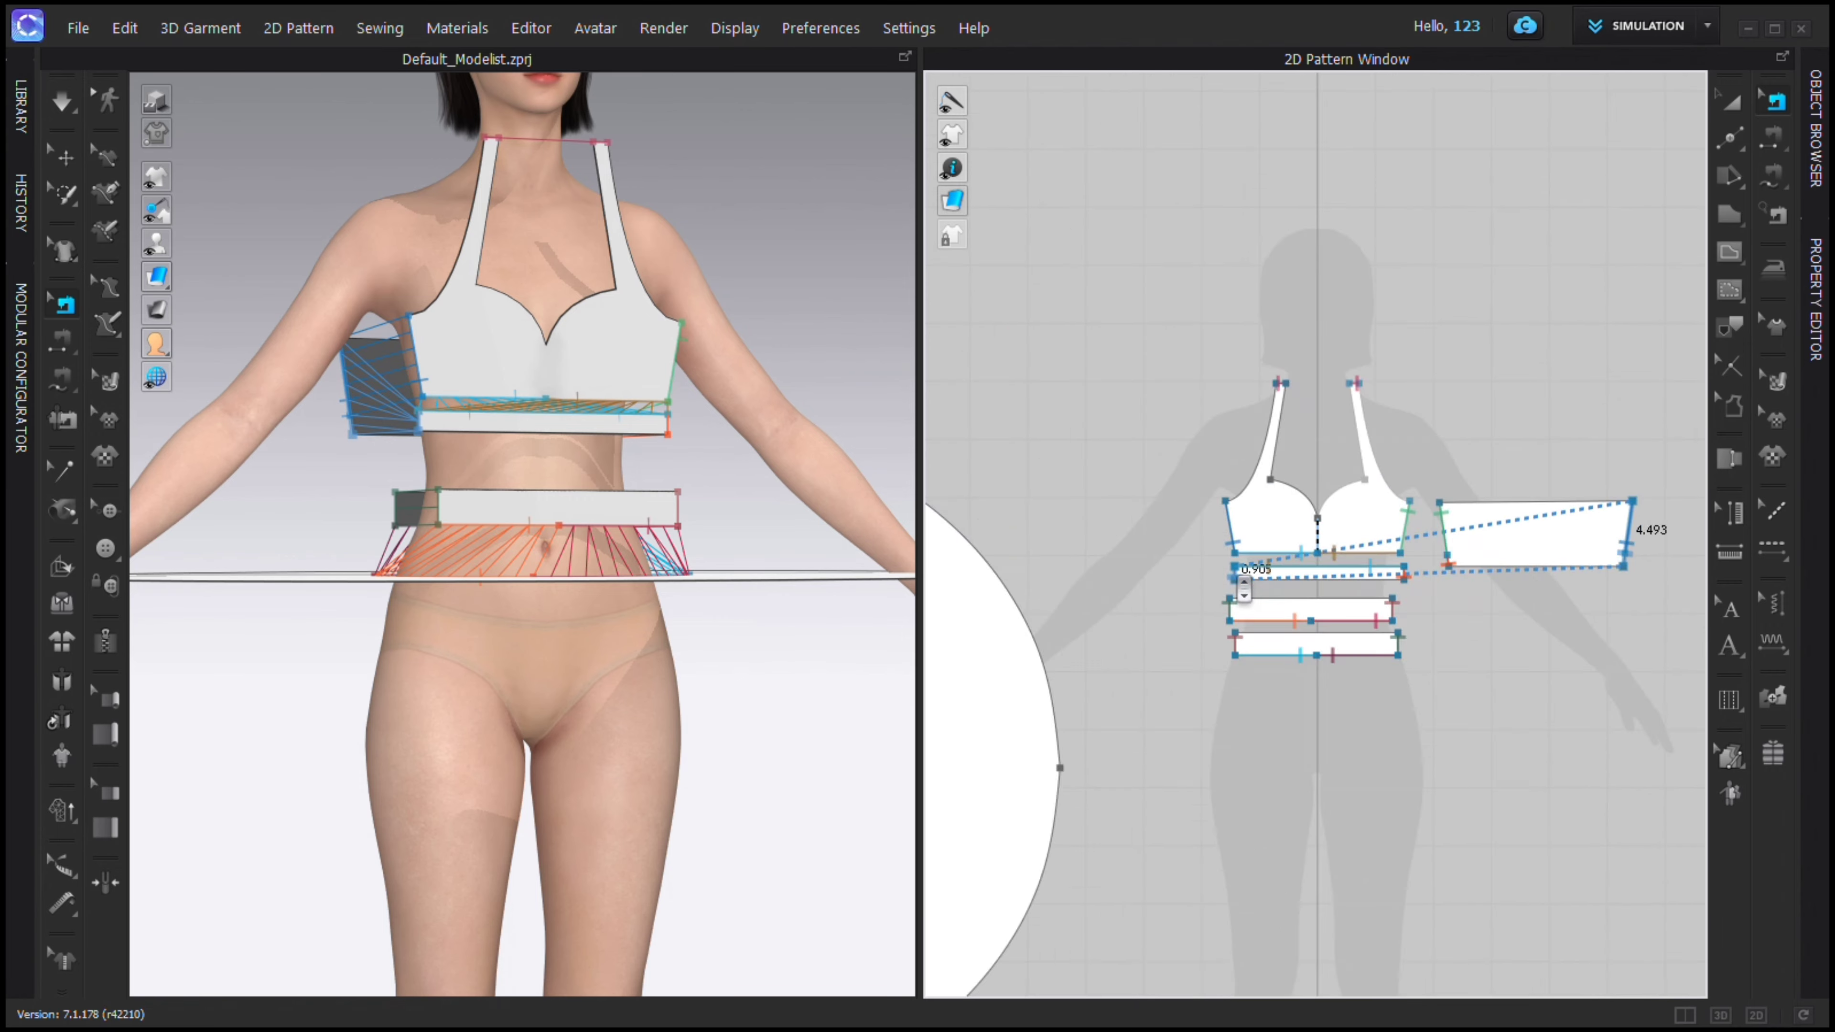
scroll(1319, 604, "up", 3)
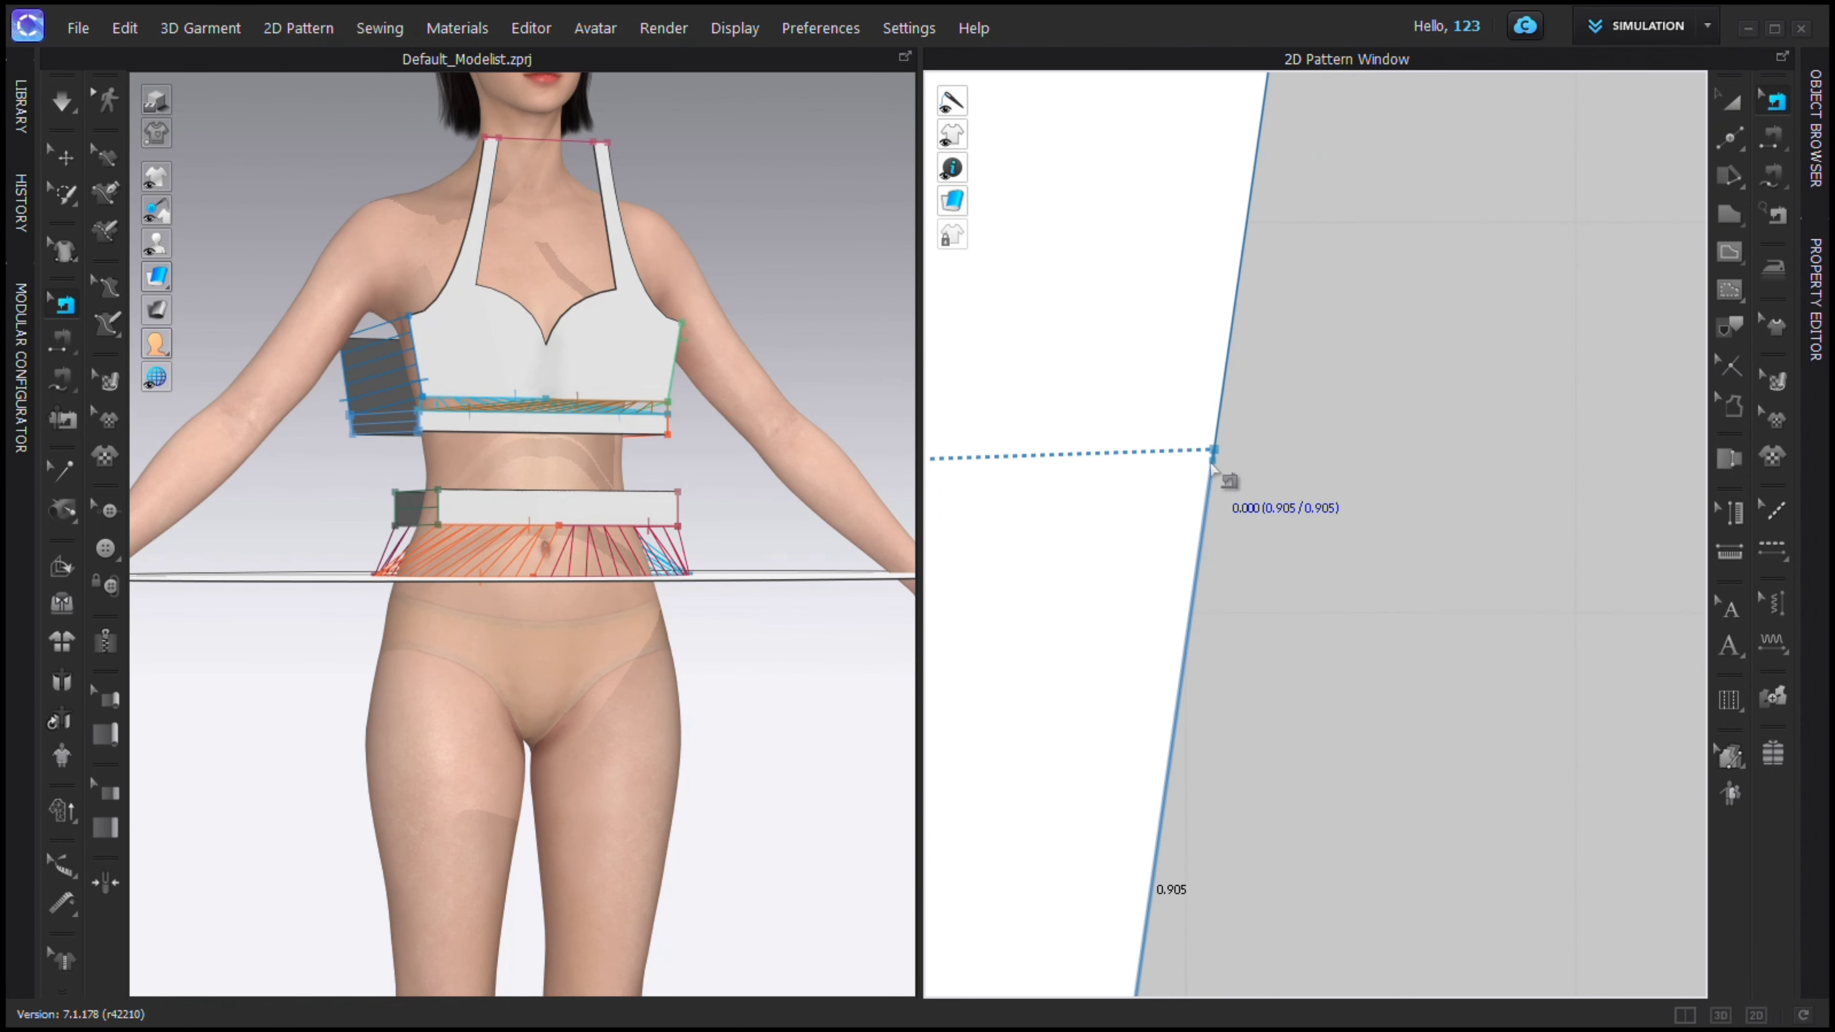
middle_click_drag(1213, 532, 1277, 468)
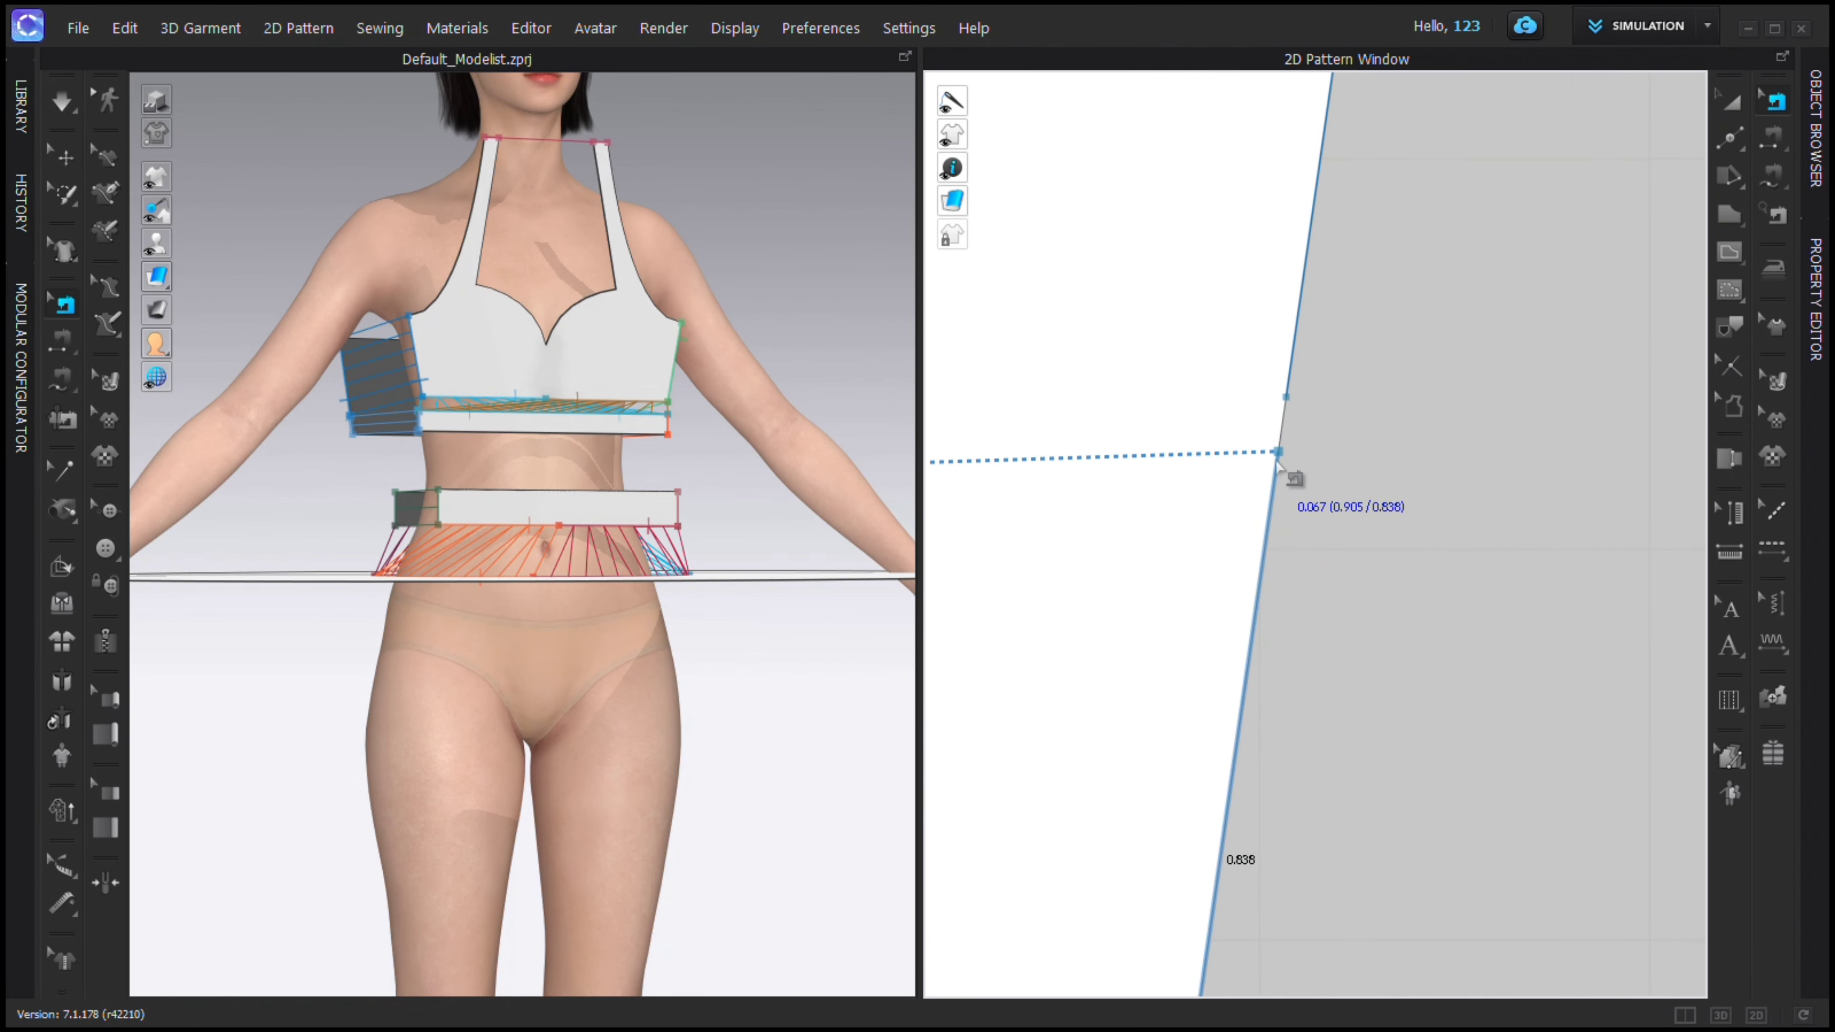
scroll(1384, 599, "down", 5)
Correct the crossed seams on the underband's upper edge so each half joins the bra half directly above it.
right_click_drag(723, 455, 610, 422)
scroll(1106, 571, "down", 4)
scroll(961, 563, "up", 4)
scroll(661, 441, "up", 2)
scroll(1192, 462, "down", 4)
scroll(1134, 491, "up", 3)
left_click(1098, 425)
scroll(1062, 423, "up", 3)
left_click_drag(1069, 425, 1265, 426)
left_click(1231, 395)
left_click_drag(1458, 426, 1430, 434)
left_click(1285, 433)
Simulate the garment and pull the collapsed bra up from the waist over the avatar's bust.
key("space")
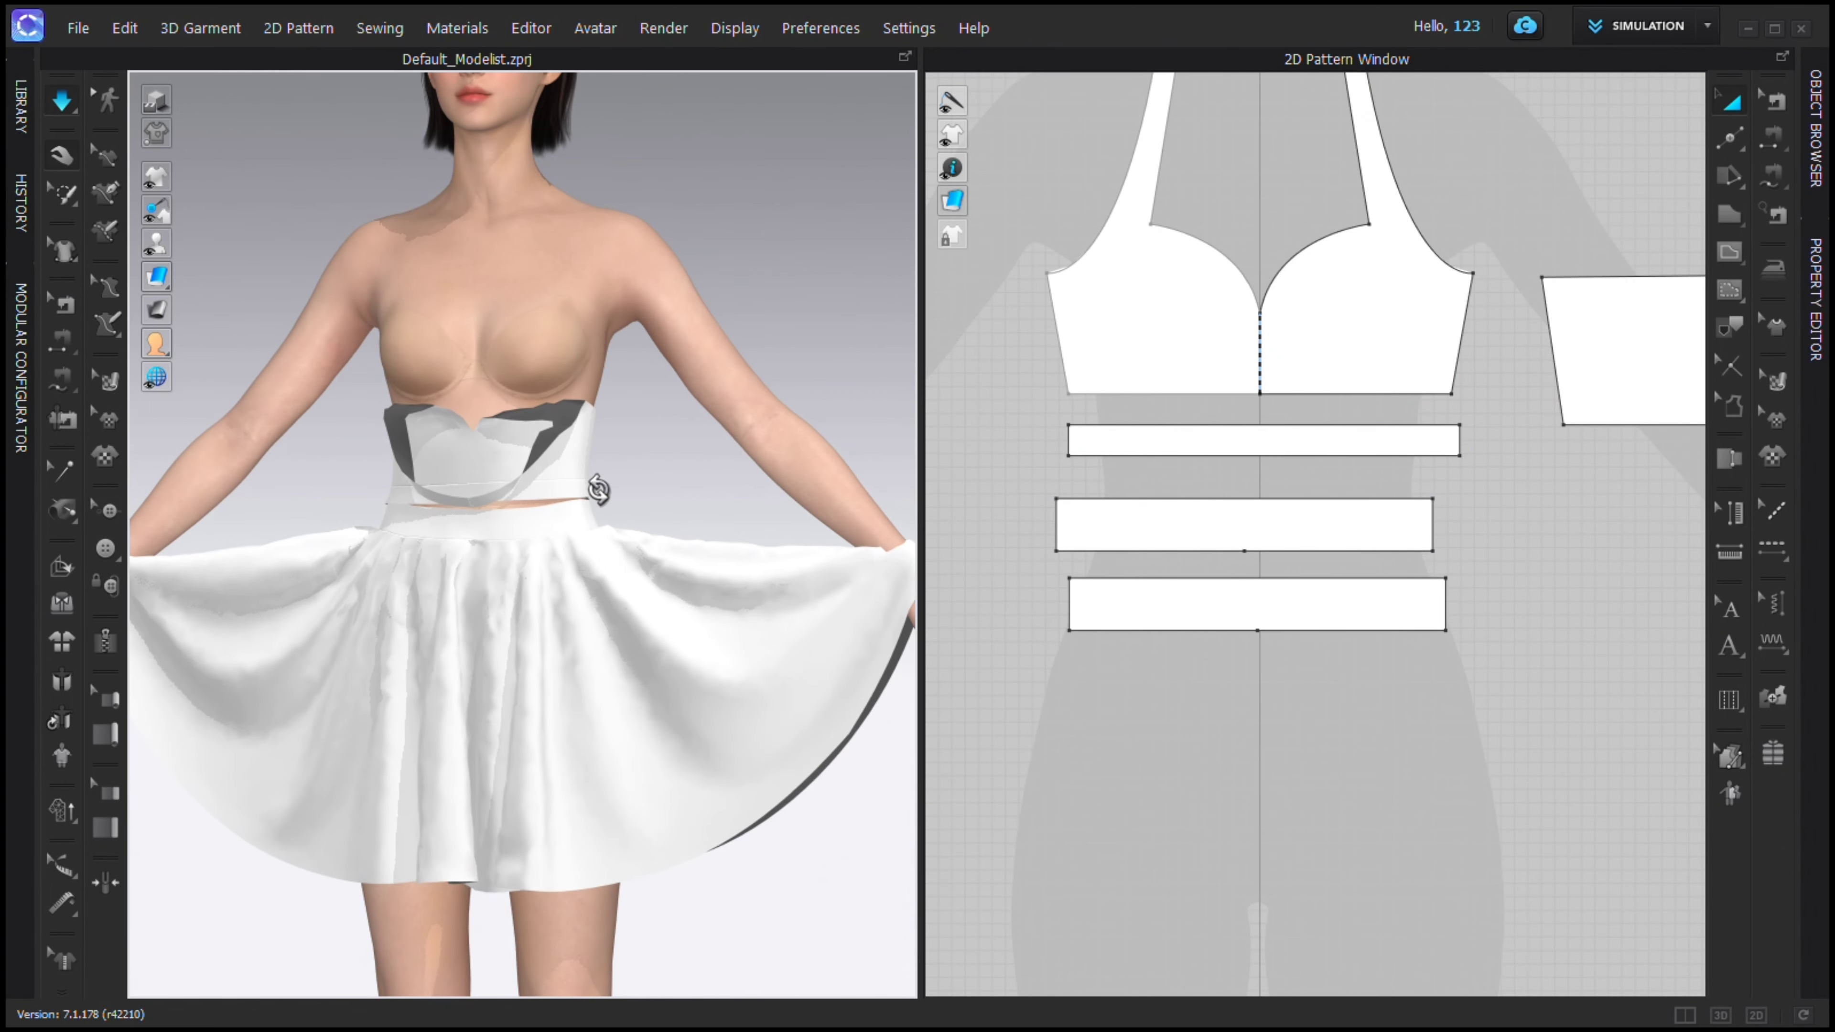
right_click_drag(594, 484, 461, 582)
left_click(452, 618)
left_click(466, 477)
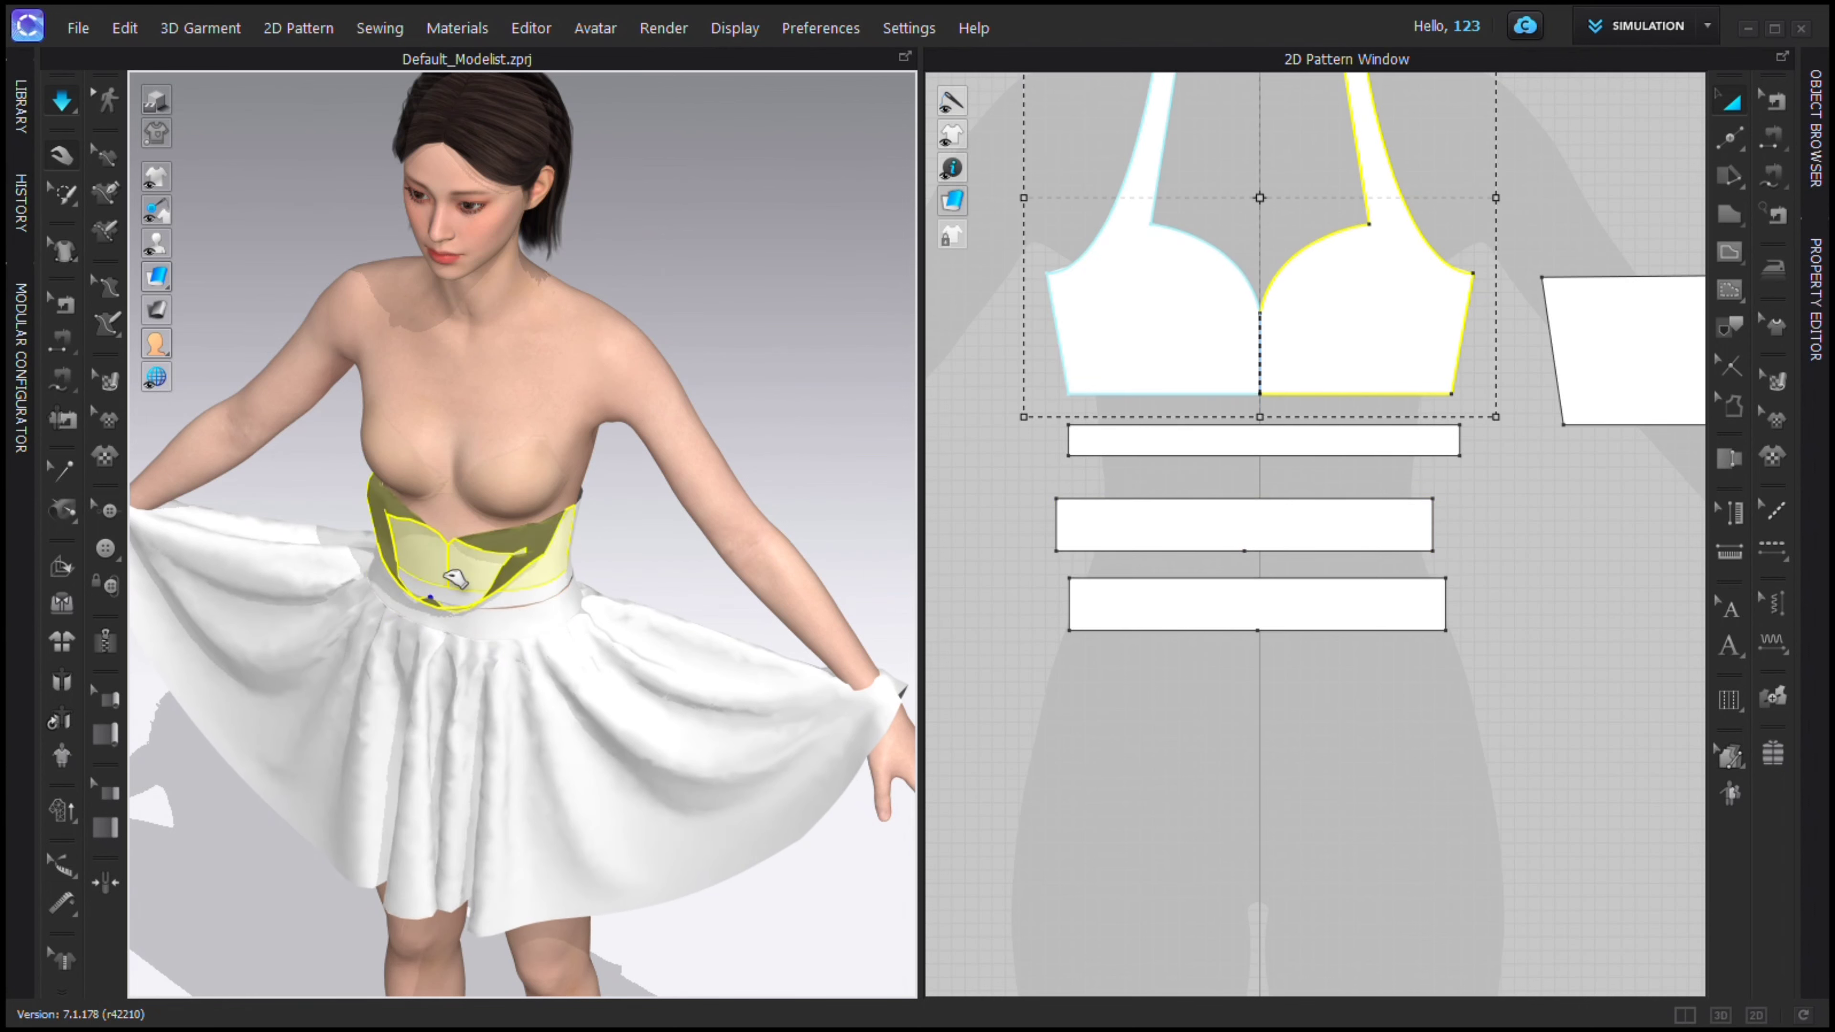
right_click_drag(563, 553, 469, 457)
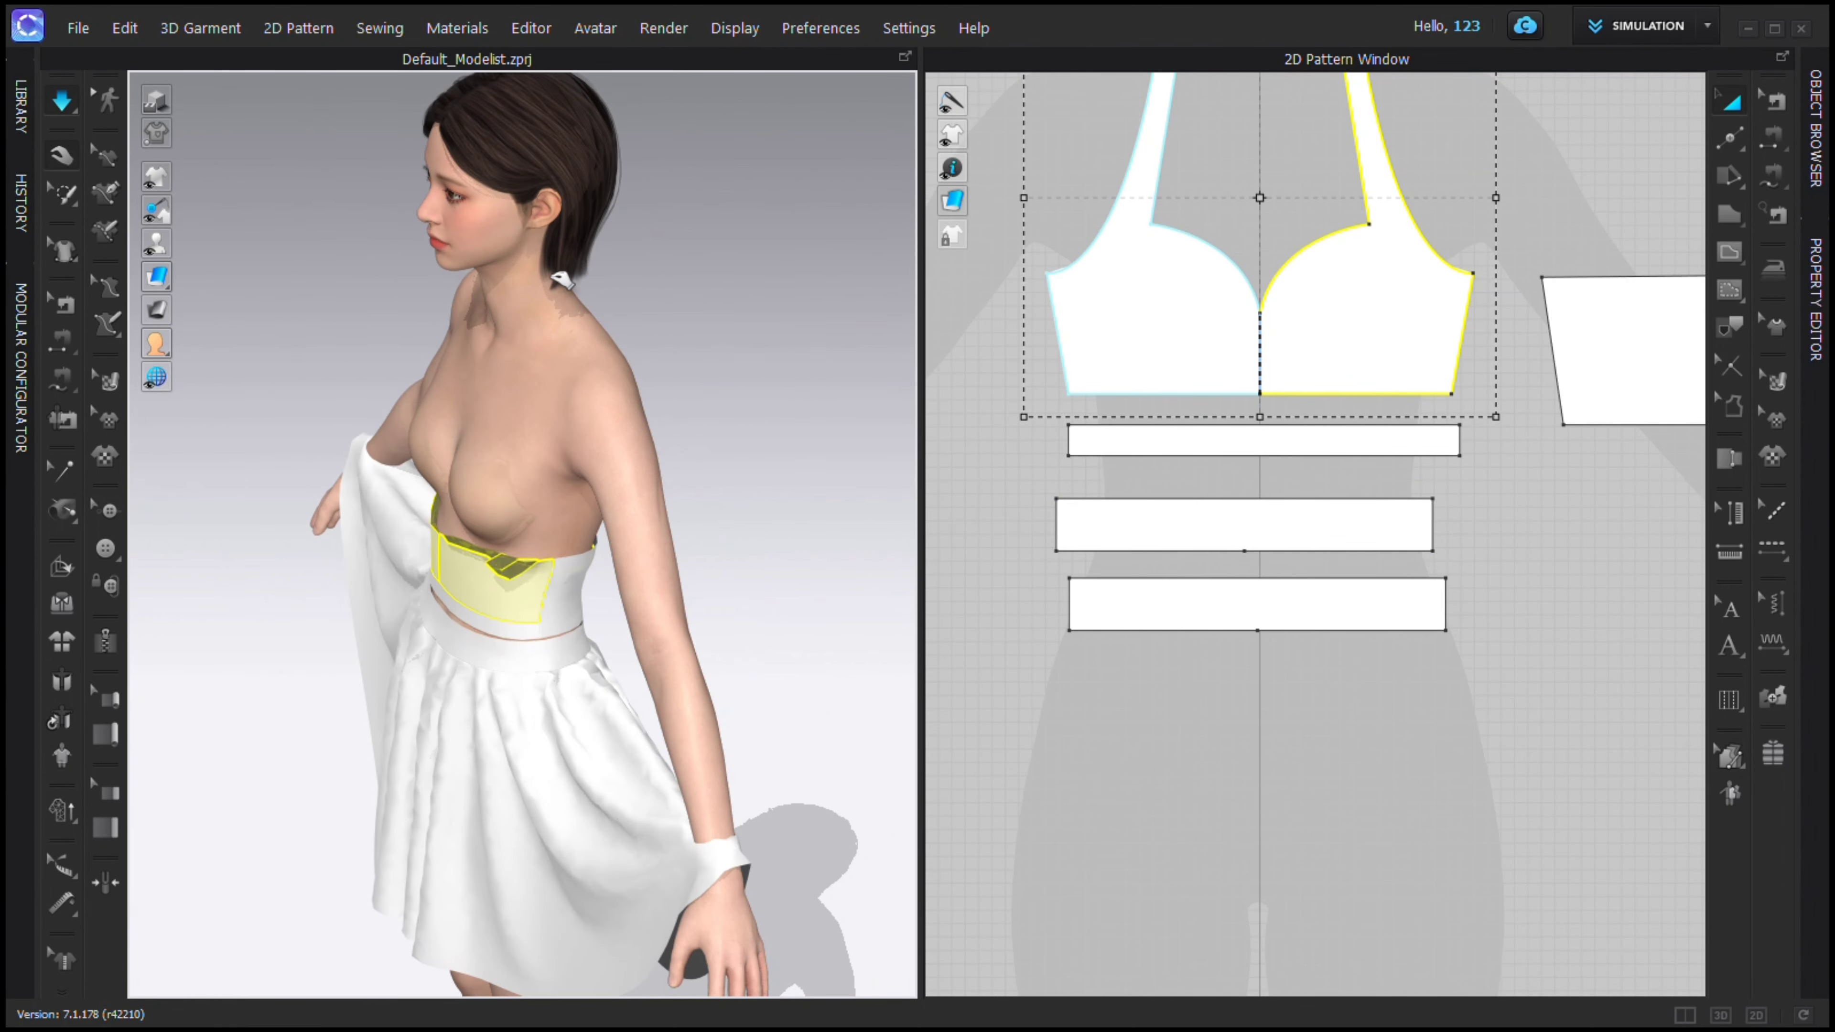
right_click_drag(541, 605, 451, 607)
left_click_drag(589, 614, 589, 737)
left_click_drag(665, 607, 627, 291)
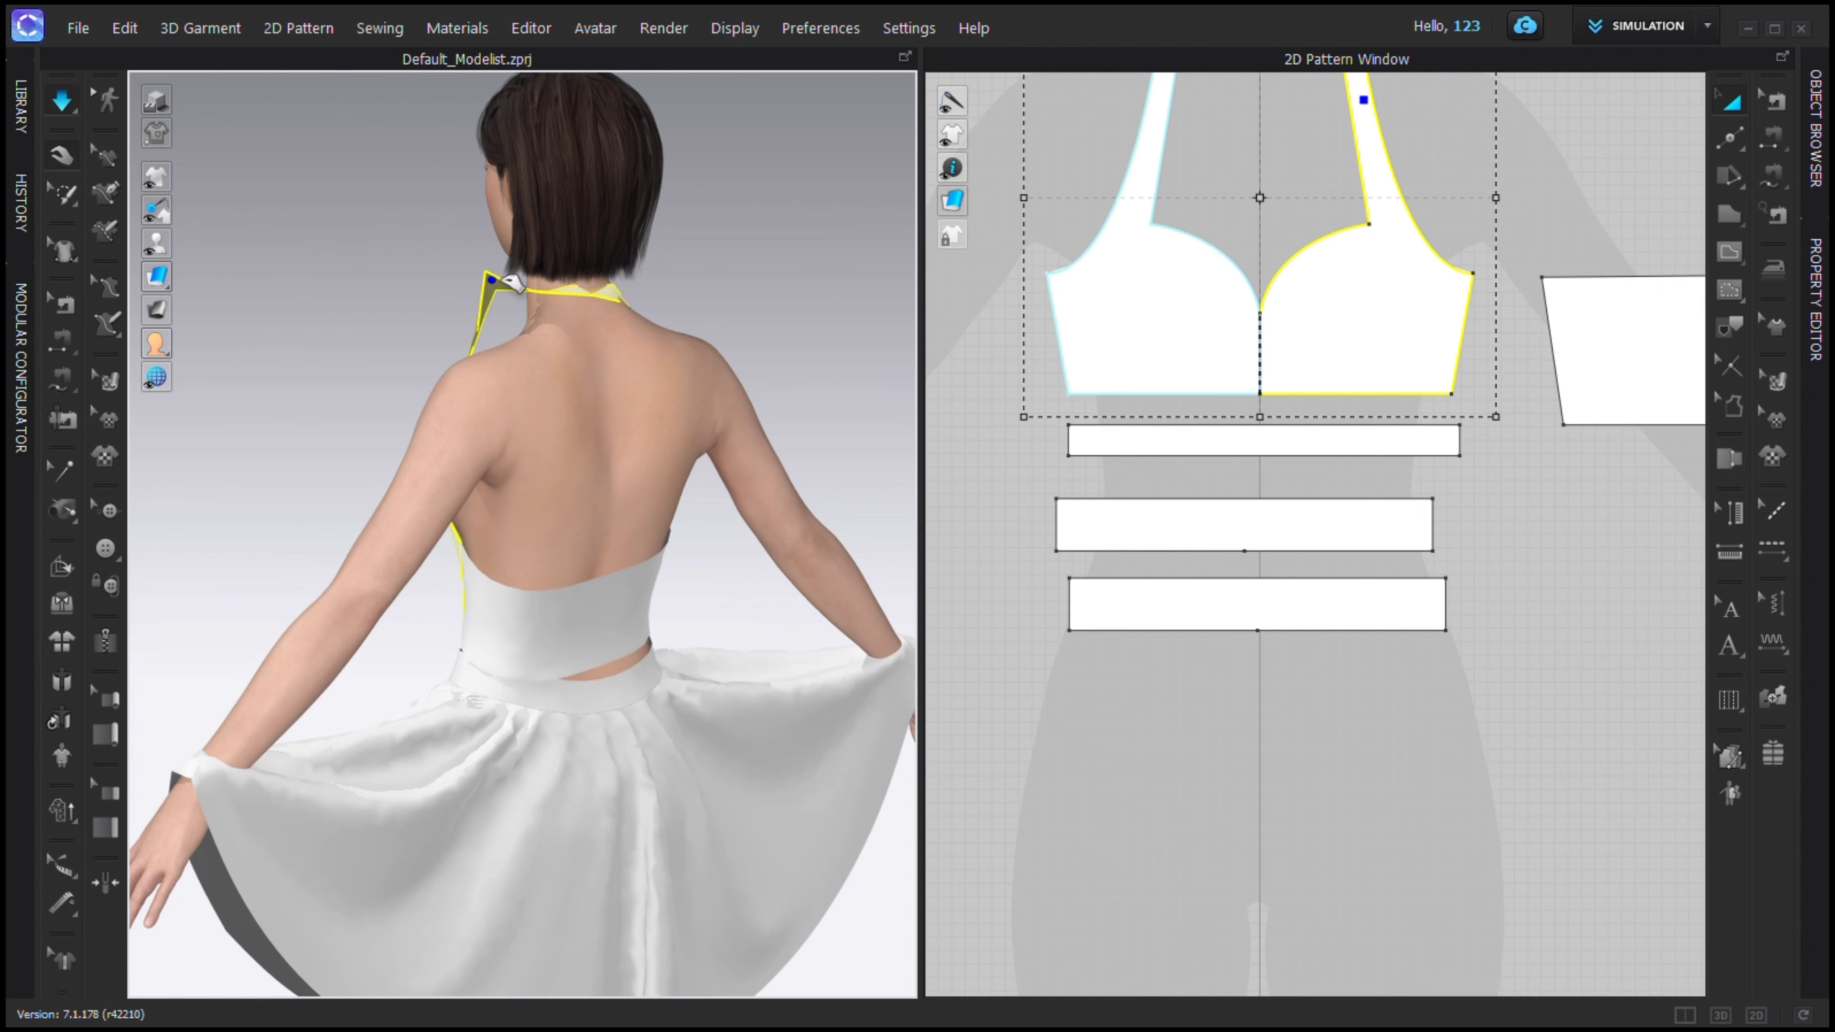
Settle the straps around the neck and pull the bodice up on the avatar's body during simulation.
left_click_drag(493, 279, 485, 283)
right_click_drag(433, 307, 488, 319)
left_click_drag(509, 622, 543, 517)
right_click_drag(616, 499, 541, 509)
left_click_drag(560, 517, 650, 405)
Pull the bra cups into place at the front so the neckline and sides lie evenly over the bust.
right_click_drag(748, 510, 673, 553)
left_click(683, 557)
scroll(675, 511, "up", 2)
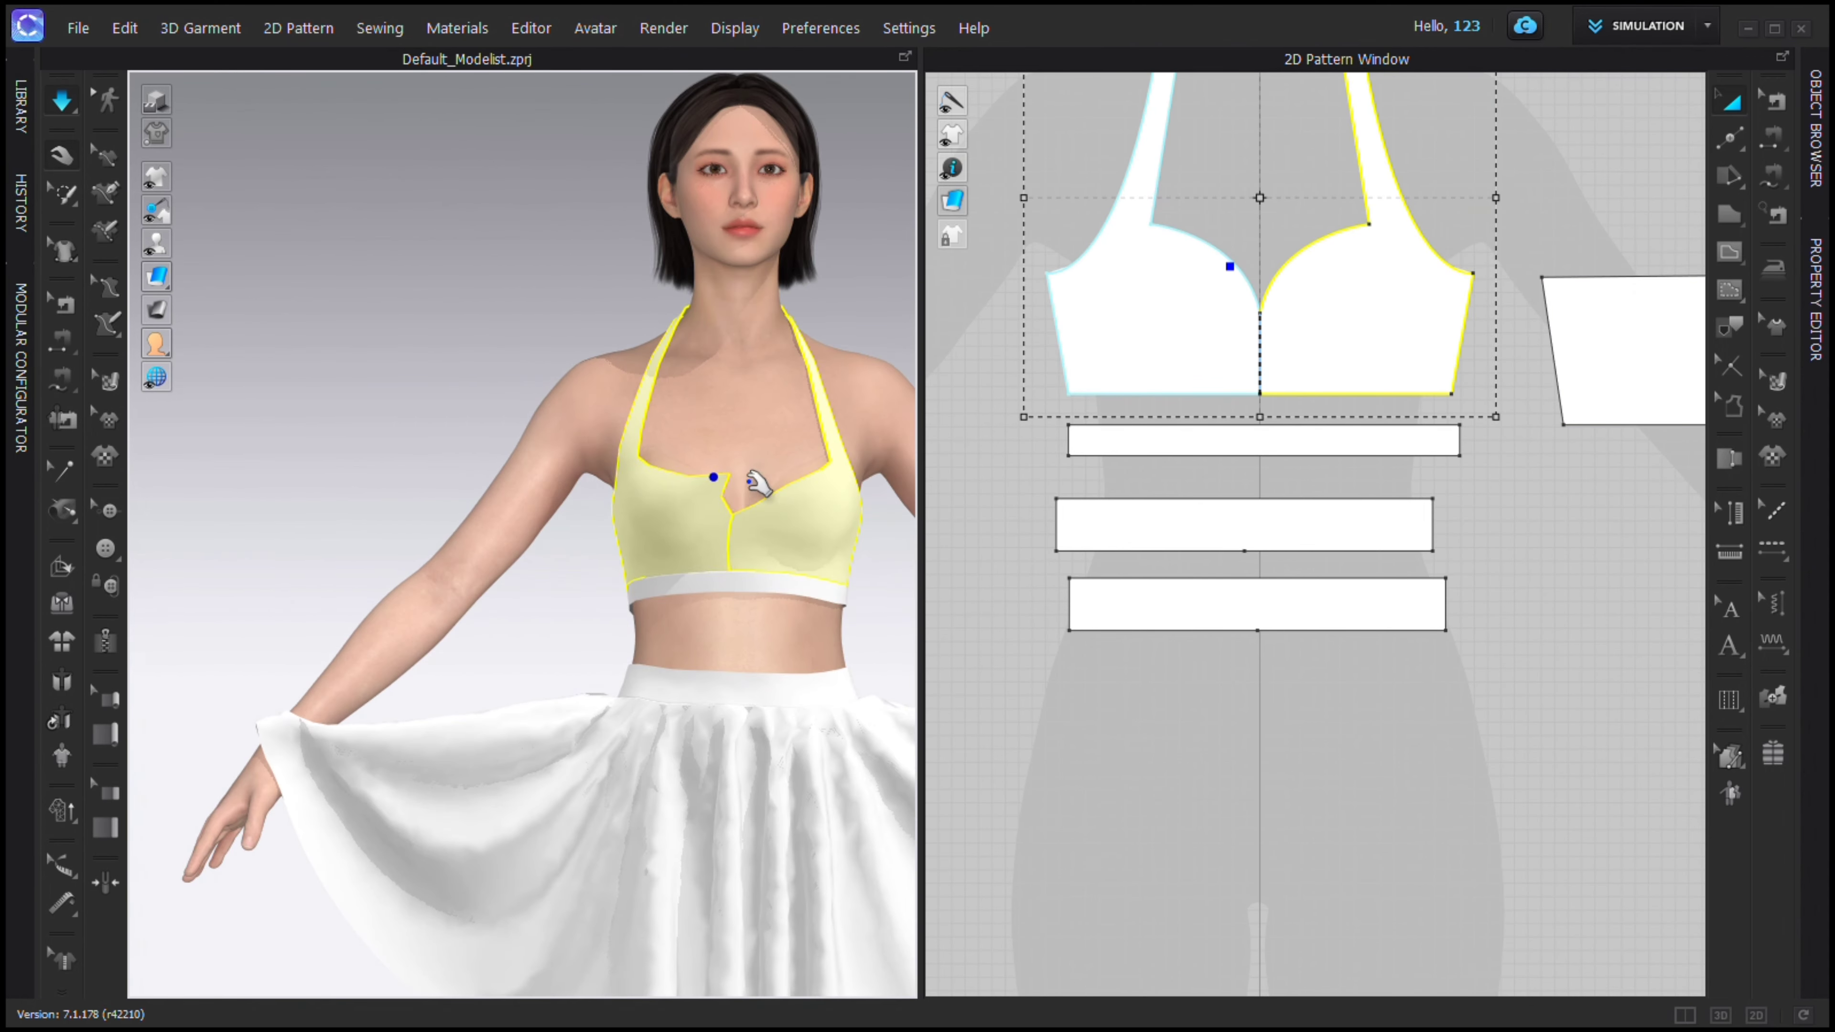
scroll(758, 405, "up", 3)
scroll(699, 434, "down", 3)
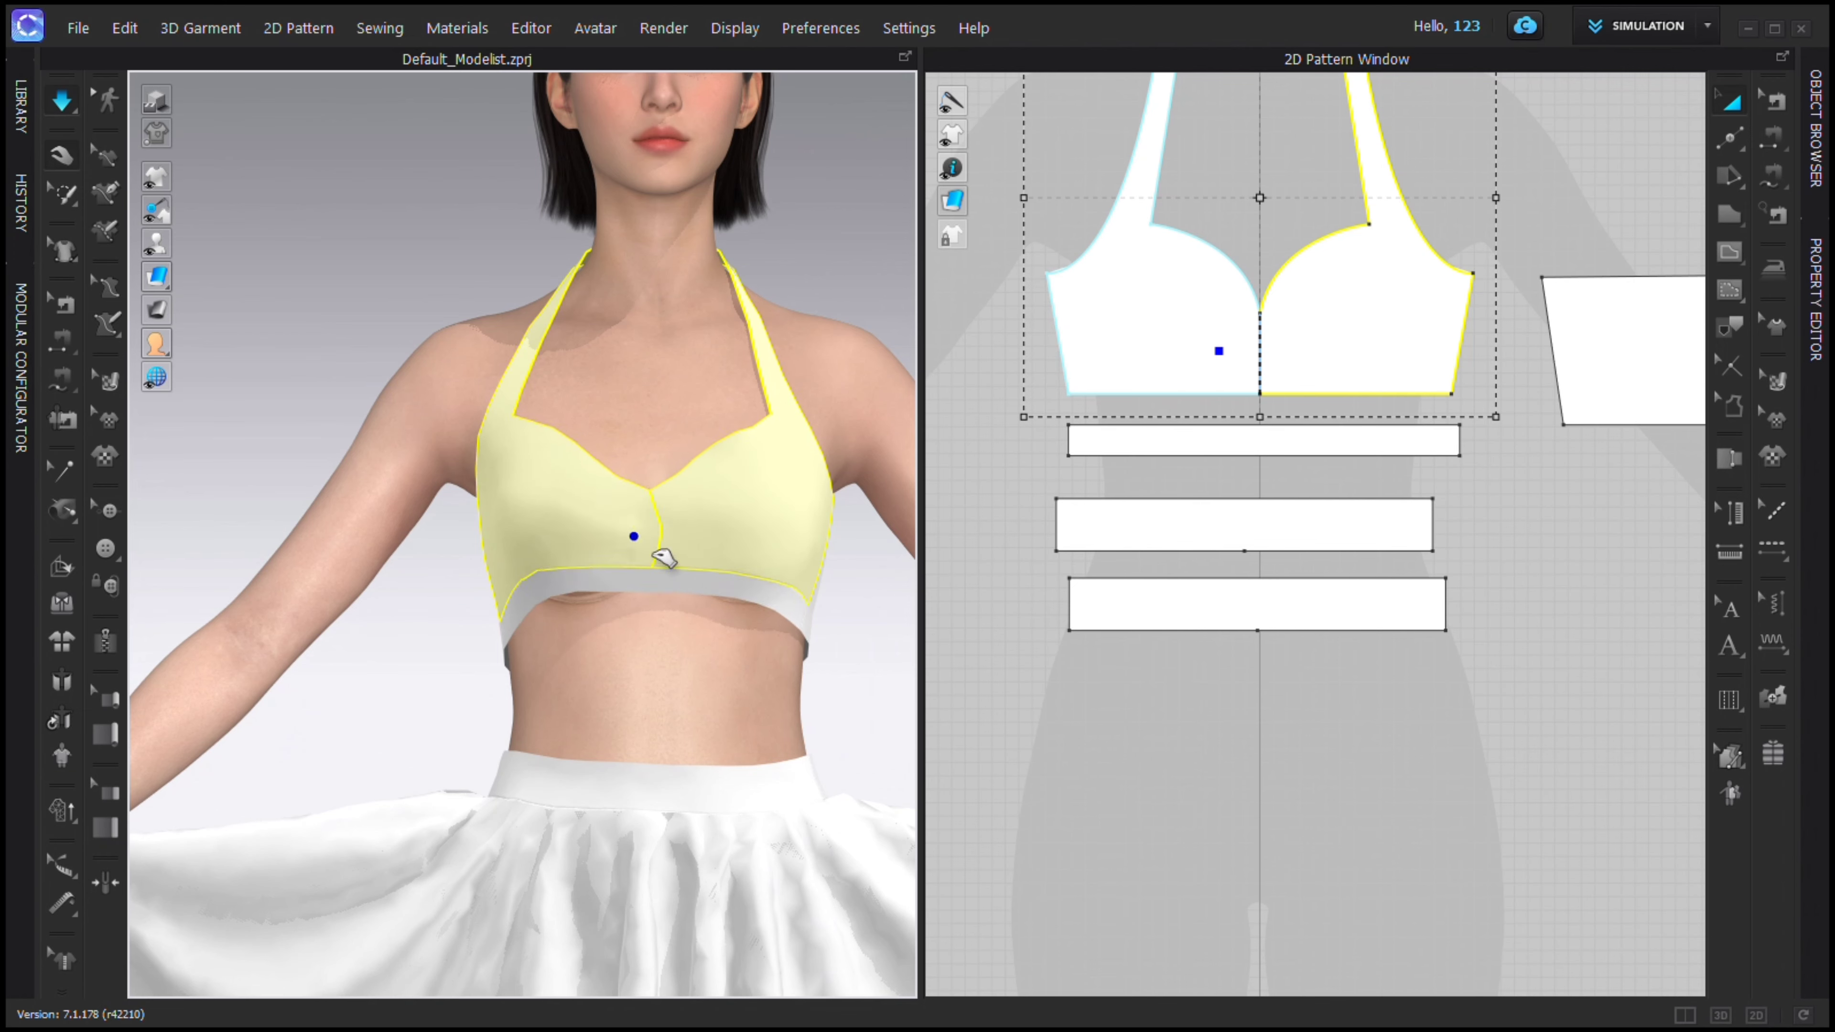
right_click_drag(820, 567, 755, 560)
left_click_drag(824, 538, 875, 519)
key("2")
left_click(663, 487)
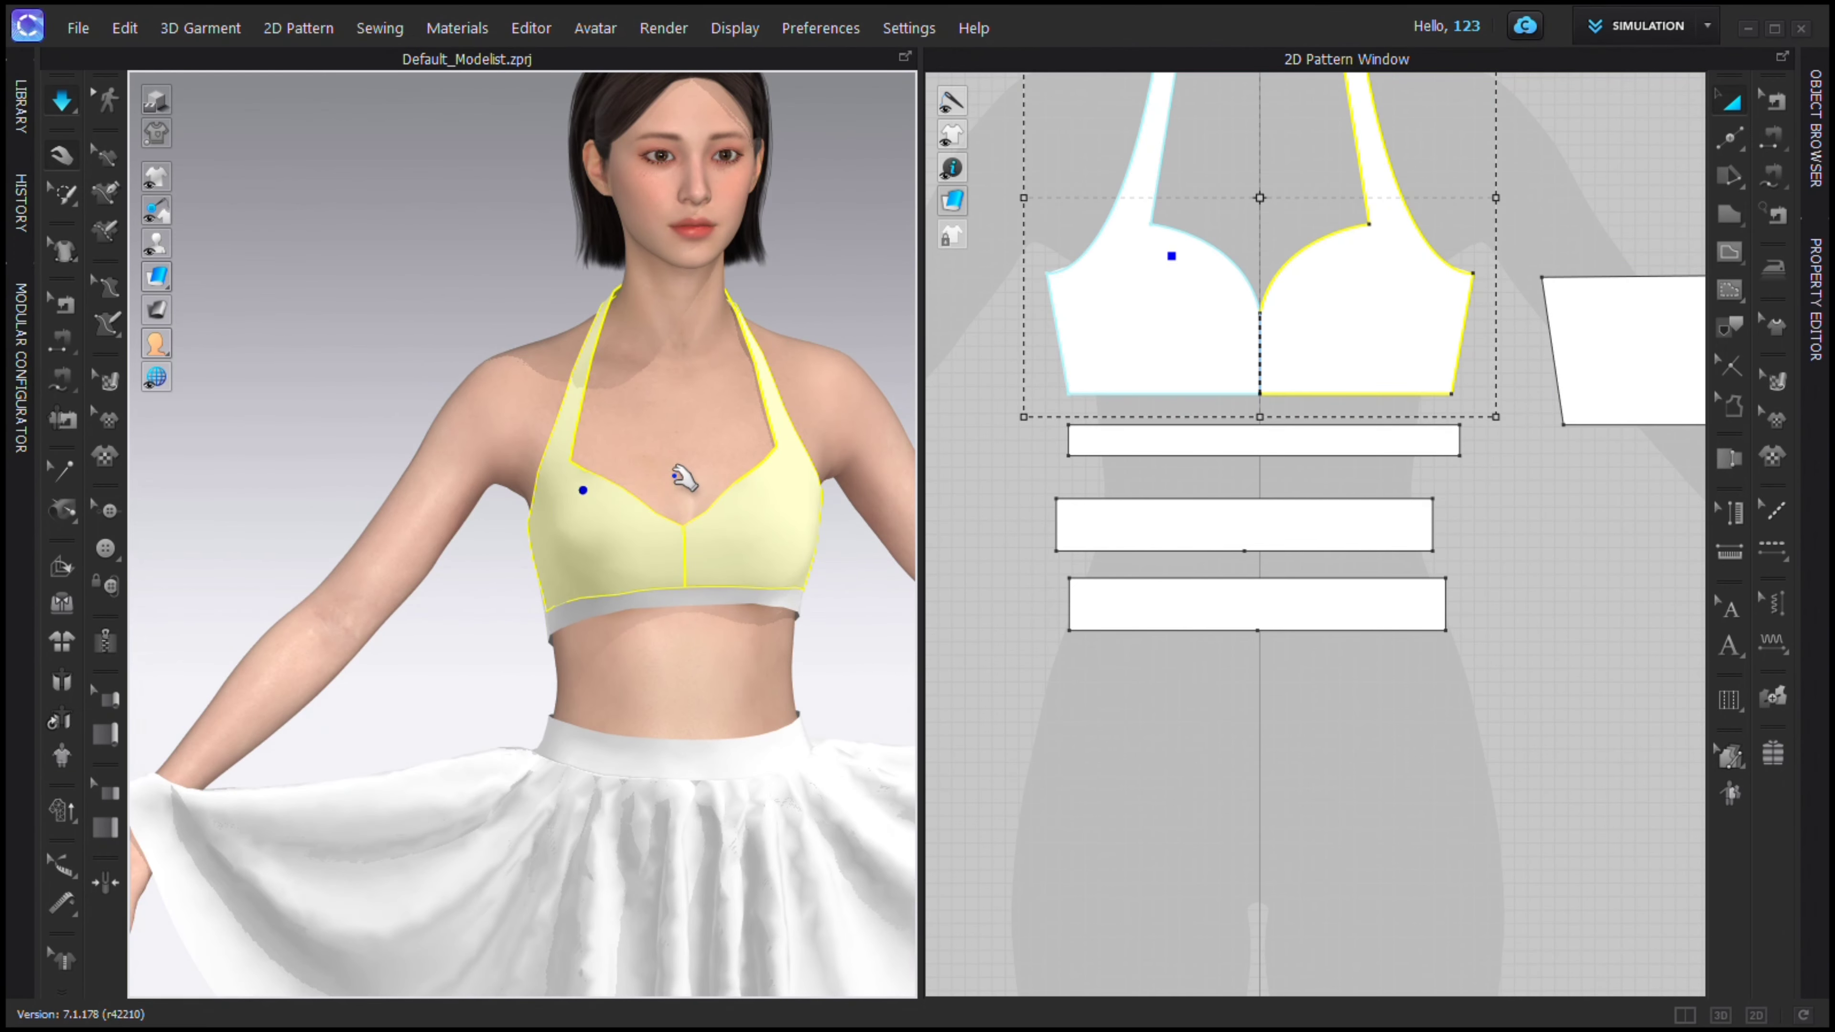
Lengthen the bra cups in 2D by moving their lower edges down to the underband's upper edge.
key("z")
scroll(1259, 396, "up", 2)
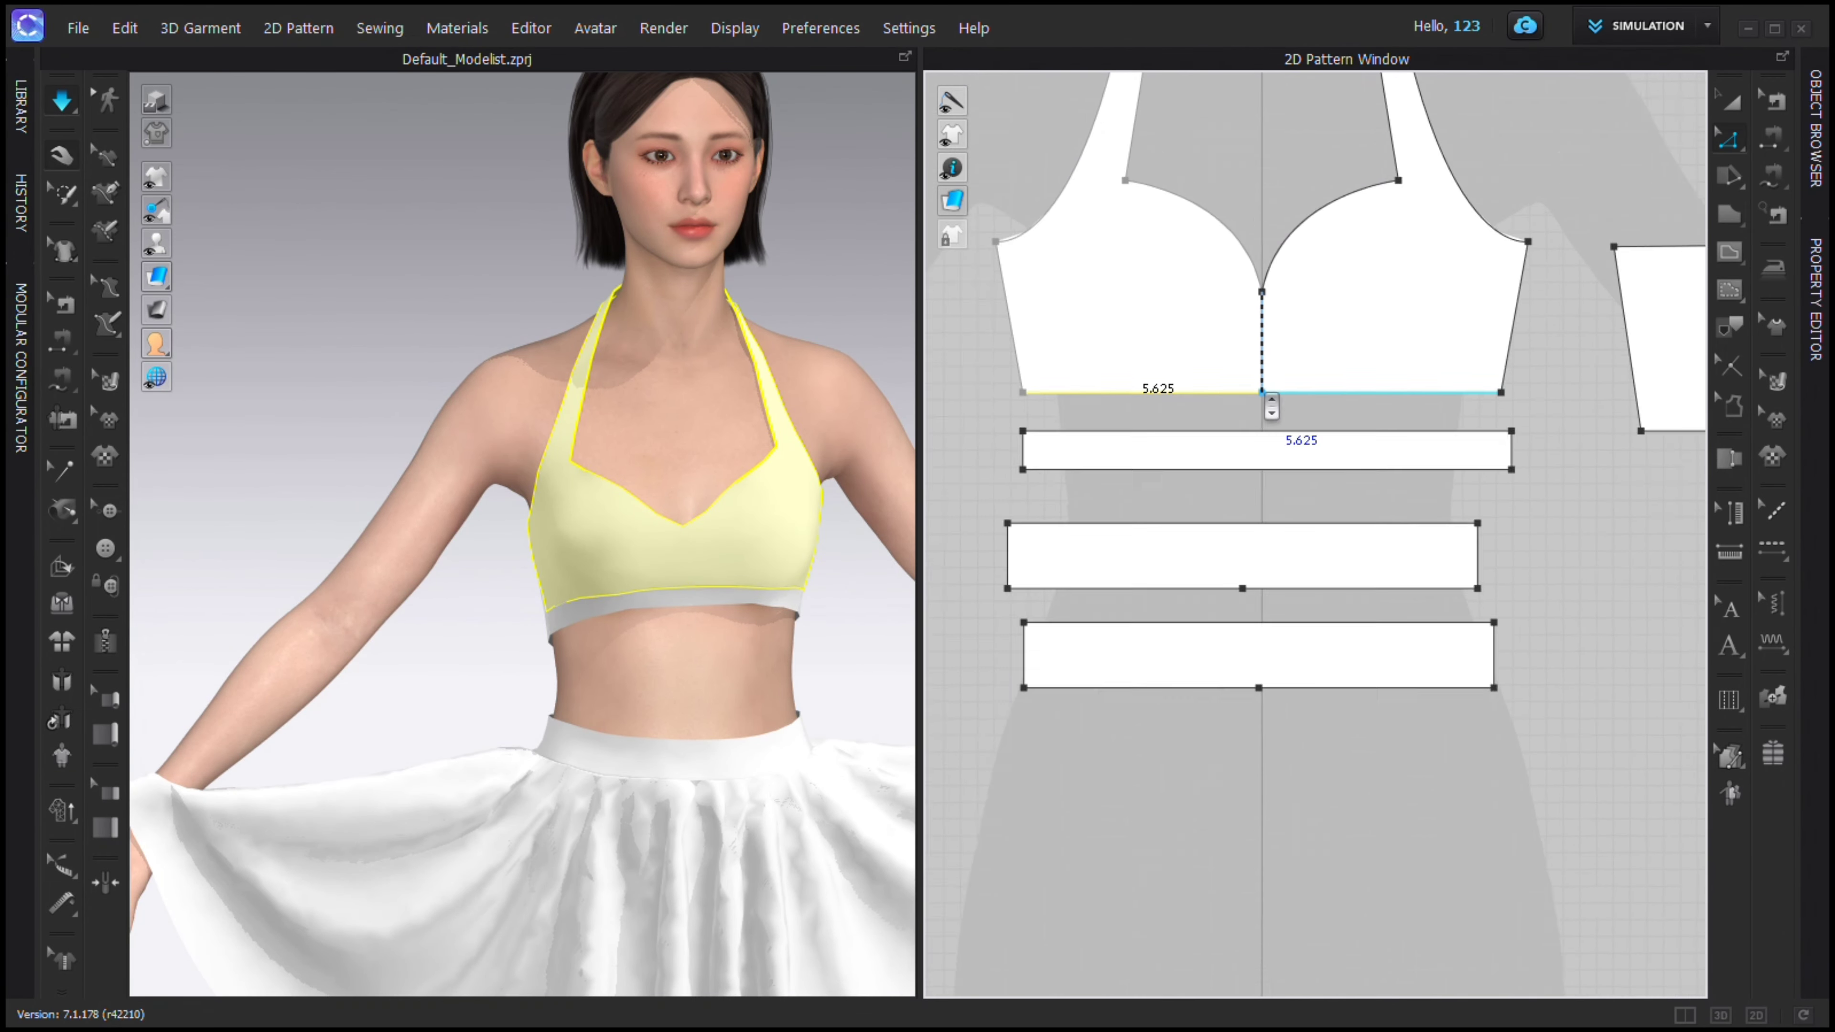
scroll(1260, 397, "down", 2)
left_click_drag(1260, 393, 1256, 425)
scroll(1062, 402, "up", 5)
left_click_drag(1073, 387, 1074, 438)
scroll(1239, 405, "down", 4)
middle_click_drag(1248, 421, 1172, 422)
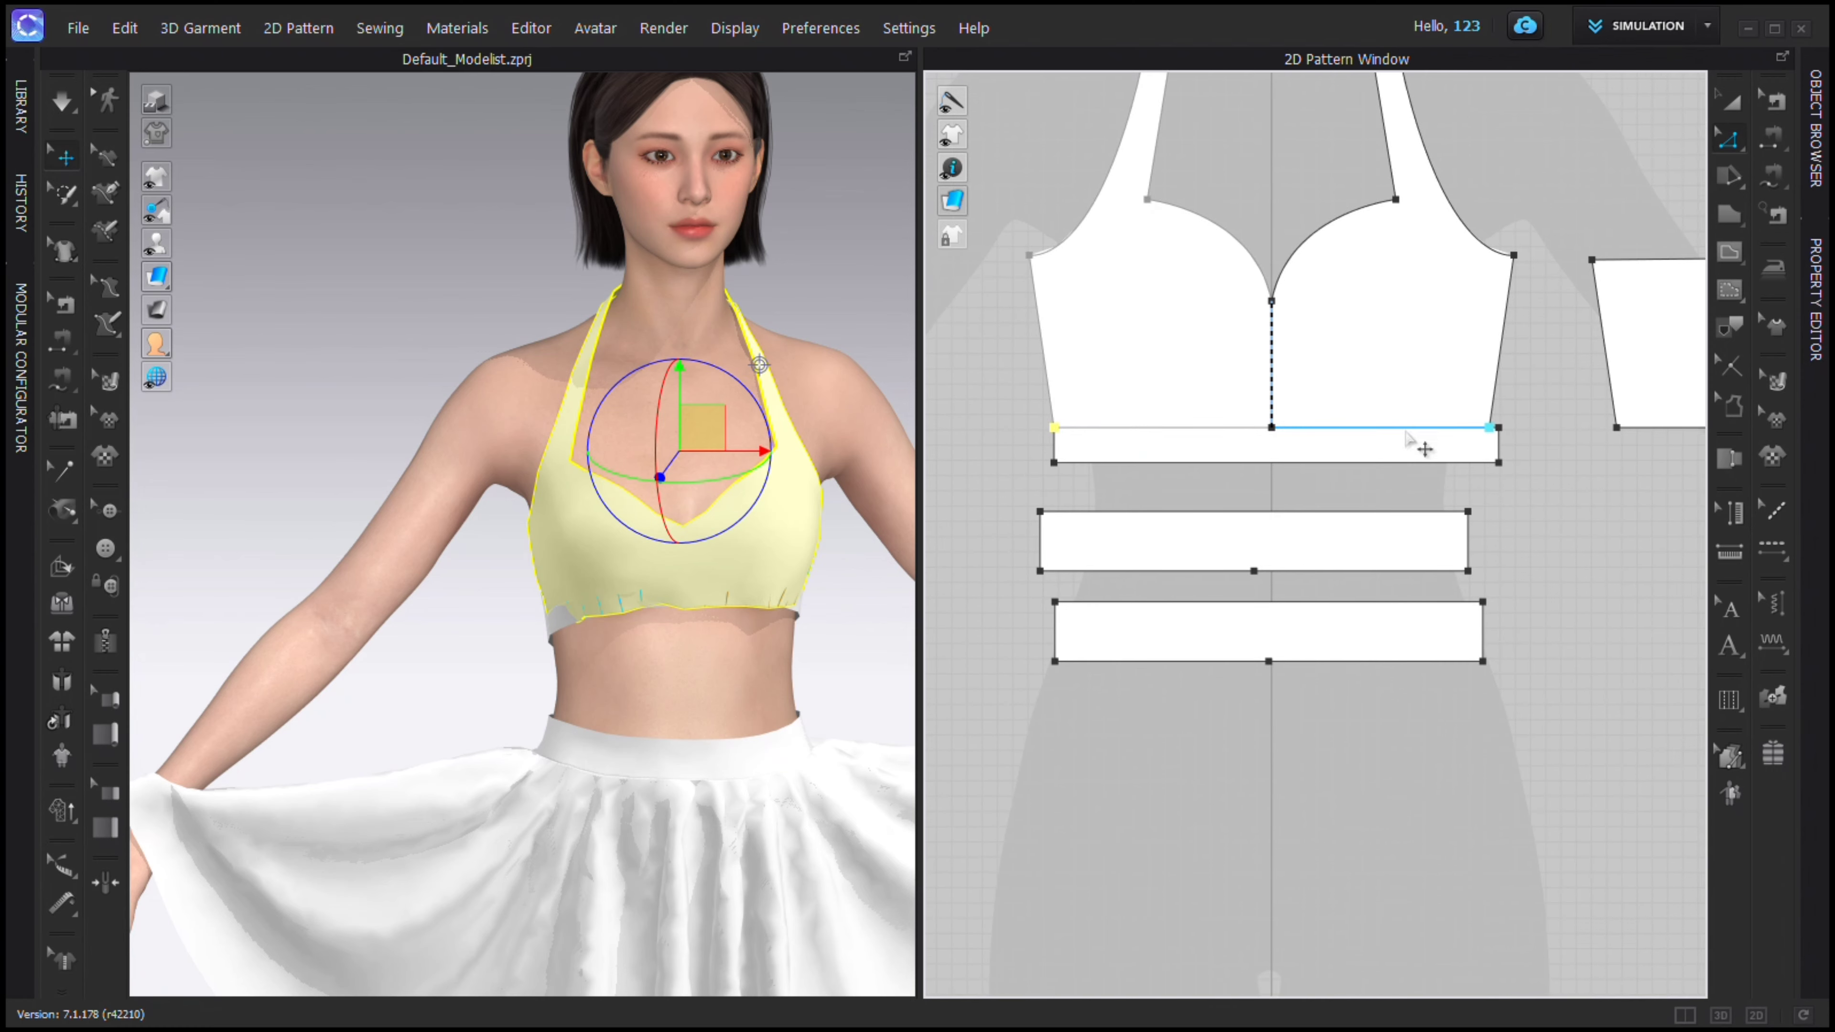
Simulate the lengthened bra and pull both cups evenly into place over the bust.
key("space")
left_click_drag(621, 498, 636, 430)
left_click_drag(782, 499, 810, 455)
left_click_drag(597, 504, 659, 448)
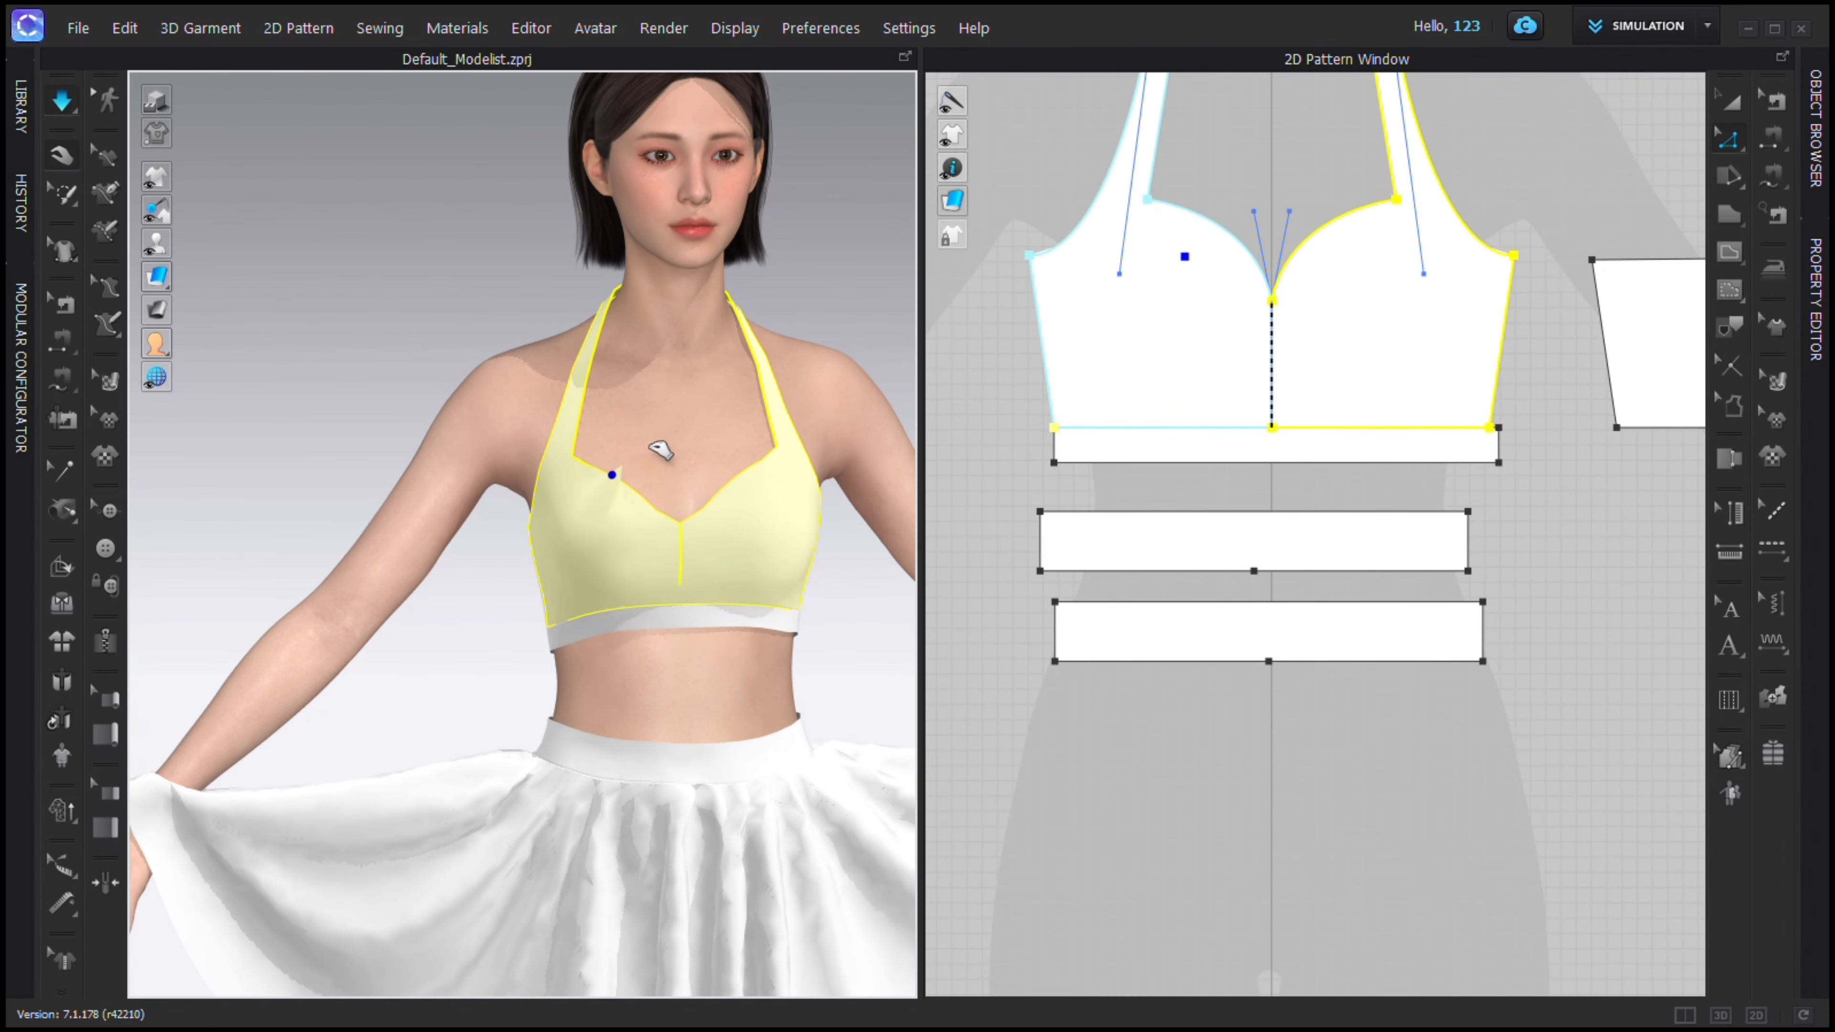
scroll(815, 474, "down", 1)
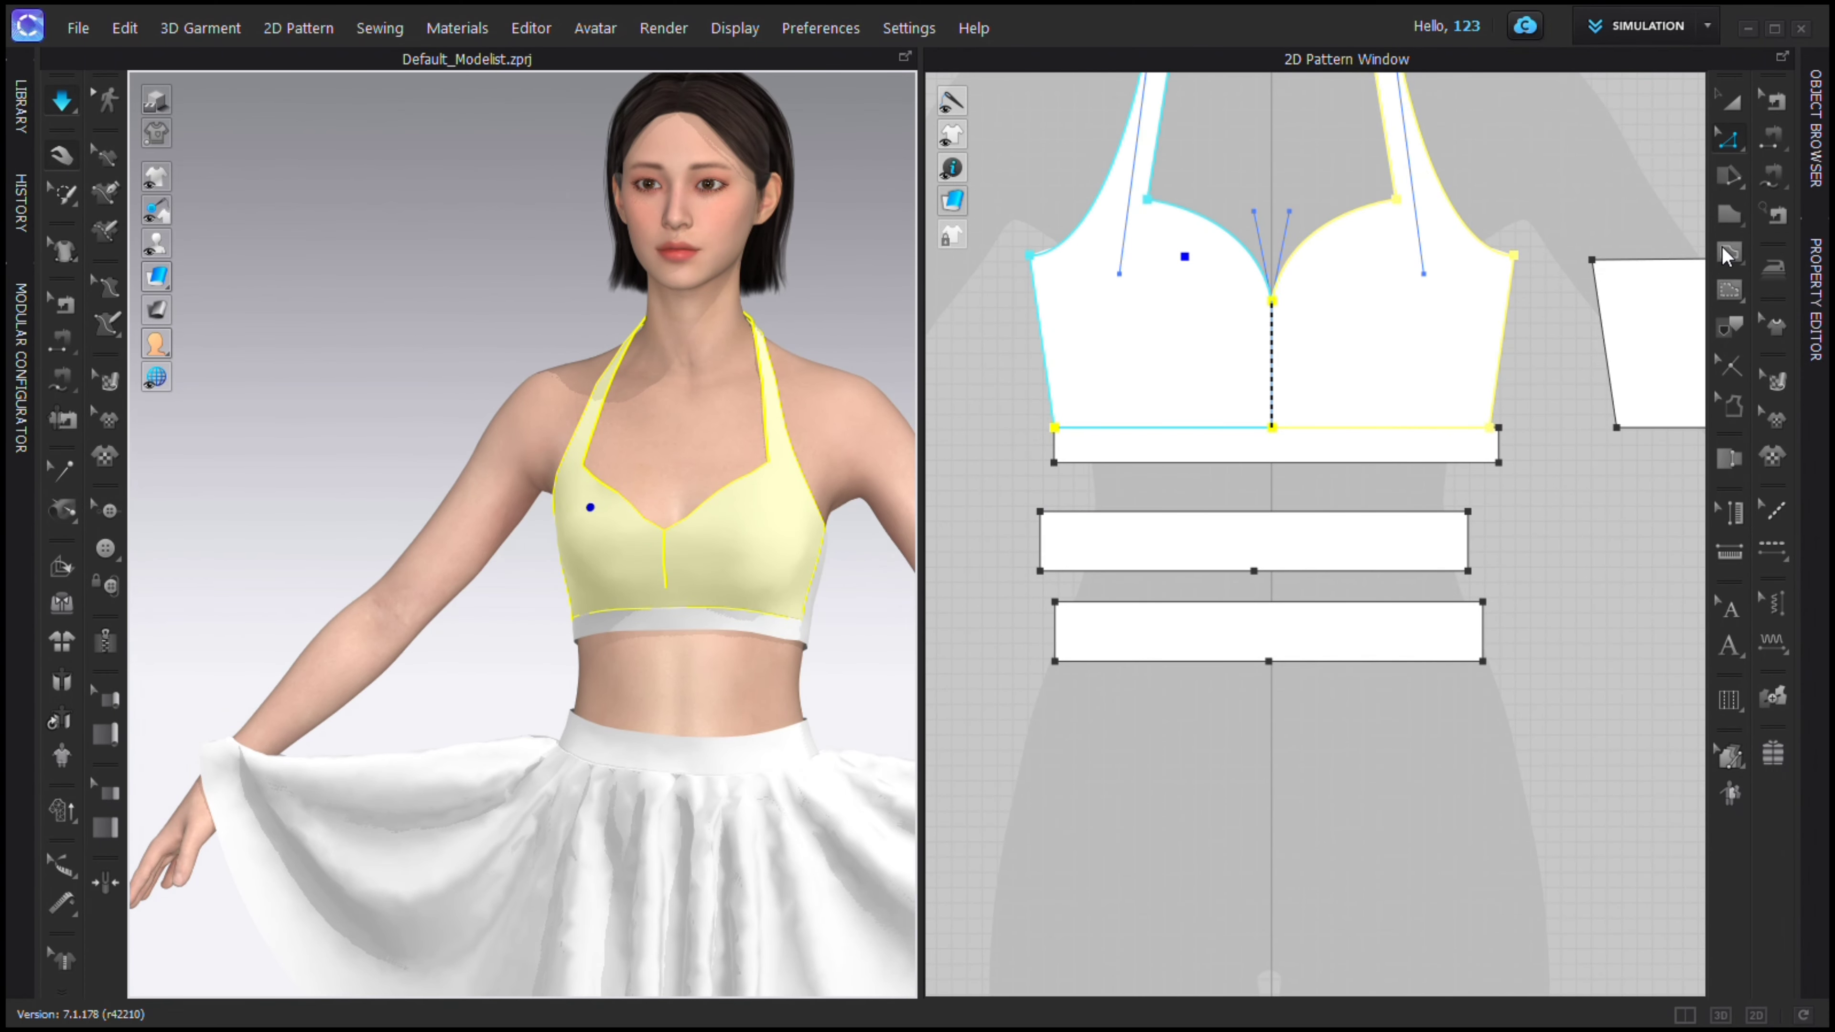
Draw a triangular internal dart shape with legs about 1.8 long on the left cup's lower edge.
left_click(1730, 292)
left_click(1729, 252)
scroll(1118, 427, "up", 4)
left_click(1123, 417)
scroll(1124, 420, "down", 3)
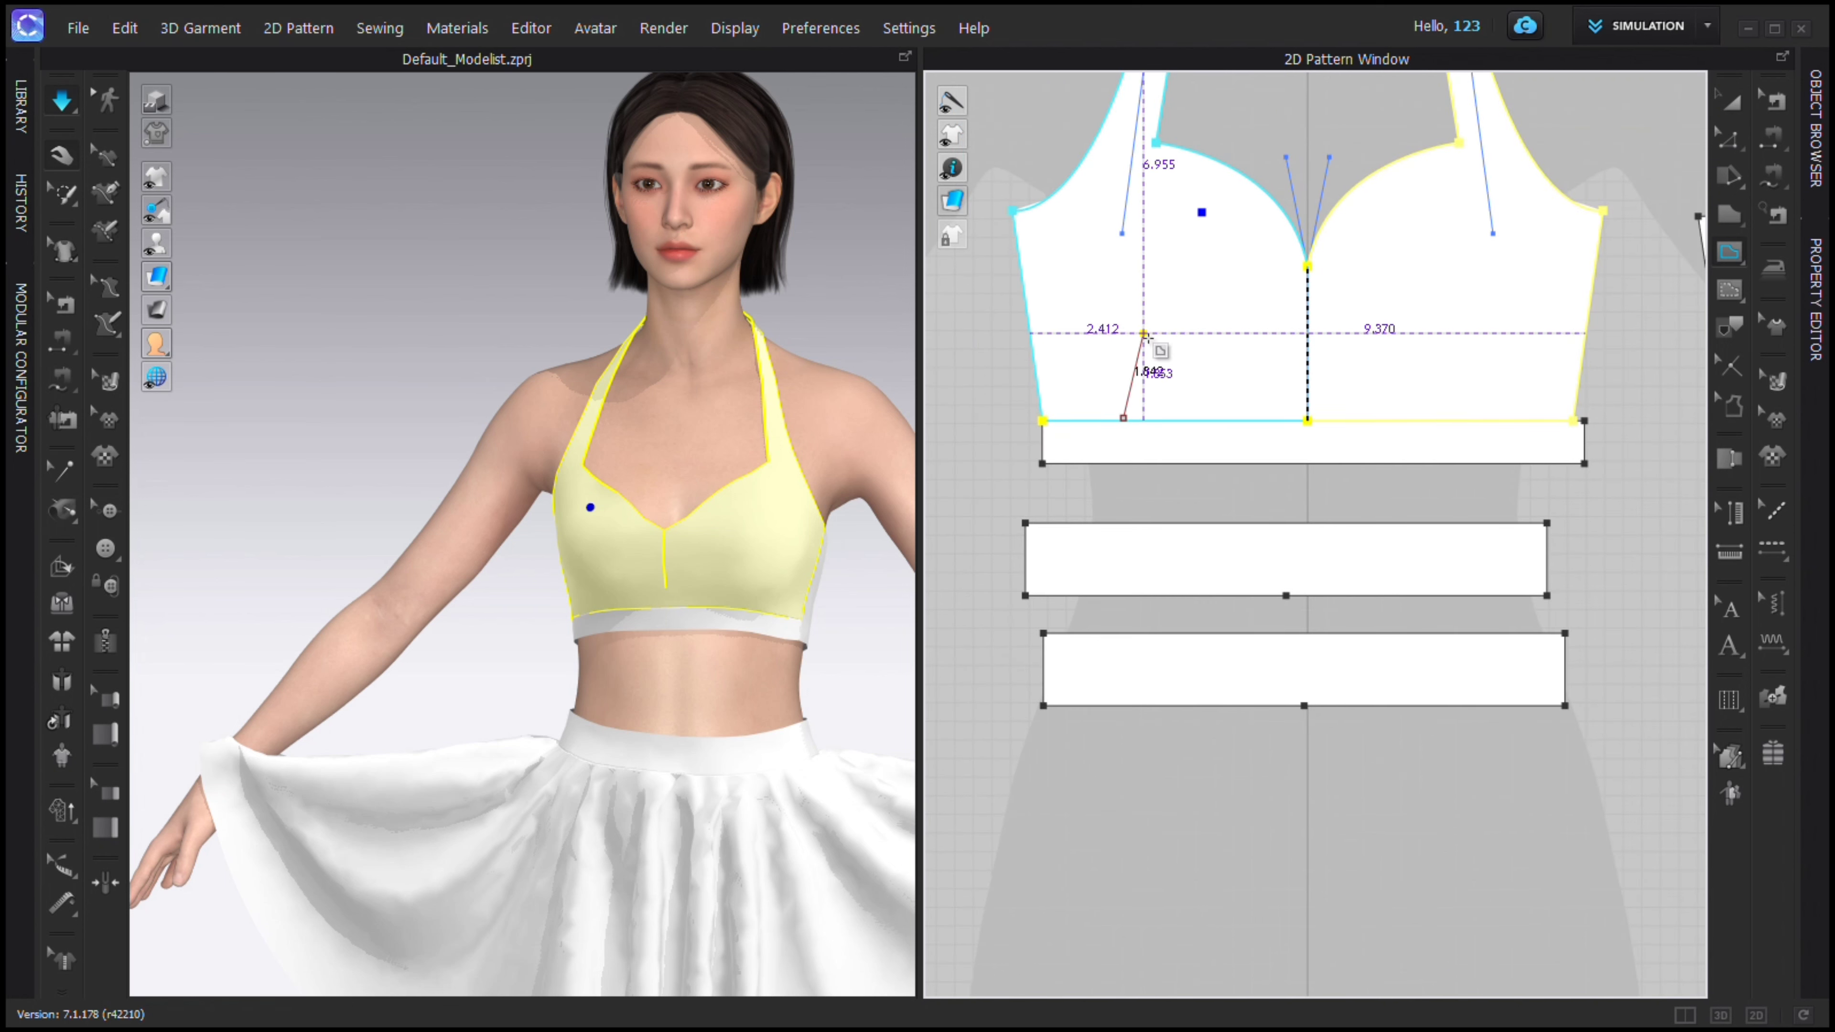
left_click(1143, 333)
double_click(1158, 420)
Move the dart shape towards the centre front and shift the underband down, clear of the bra's lower edge.
left_click(1731, 103)
scroll(1171, 449, "up", 2)
left_click_drag(1162, 377, 1205, 376)
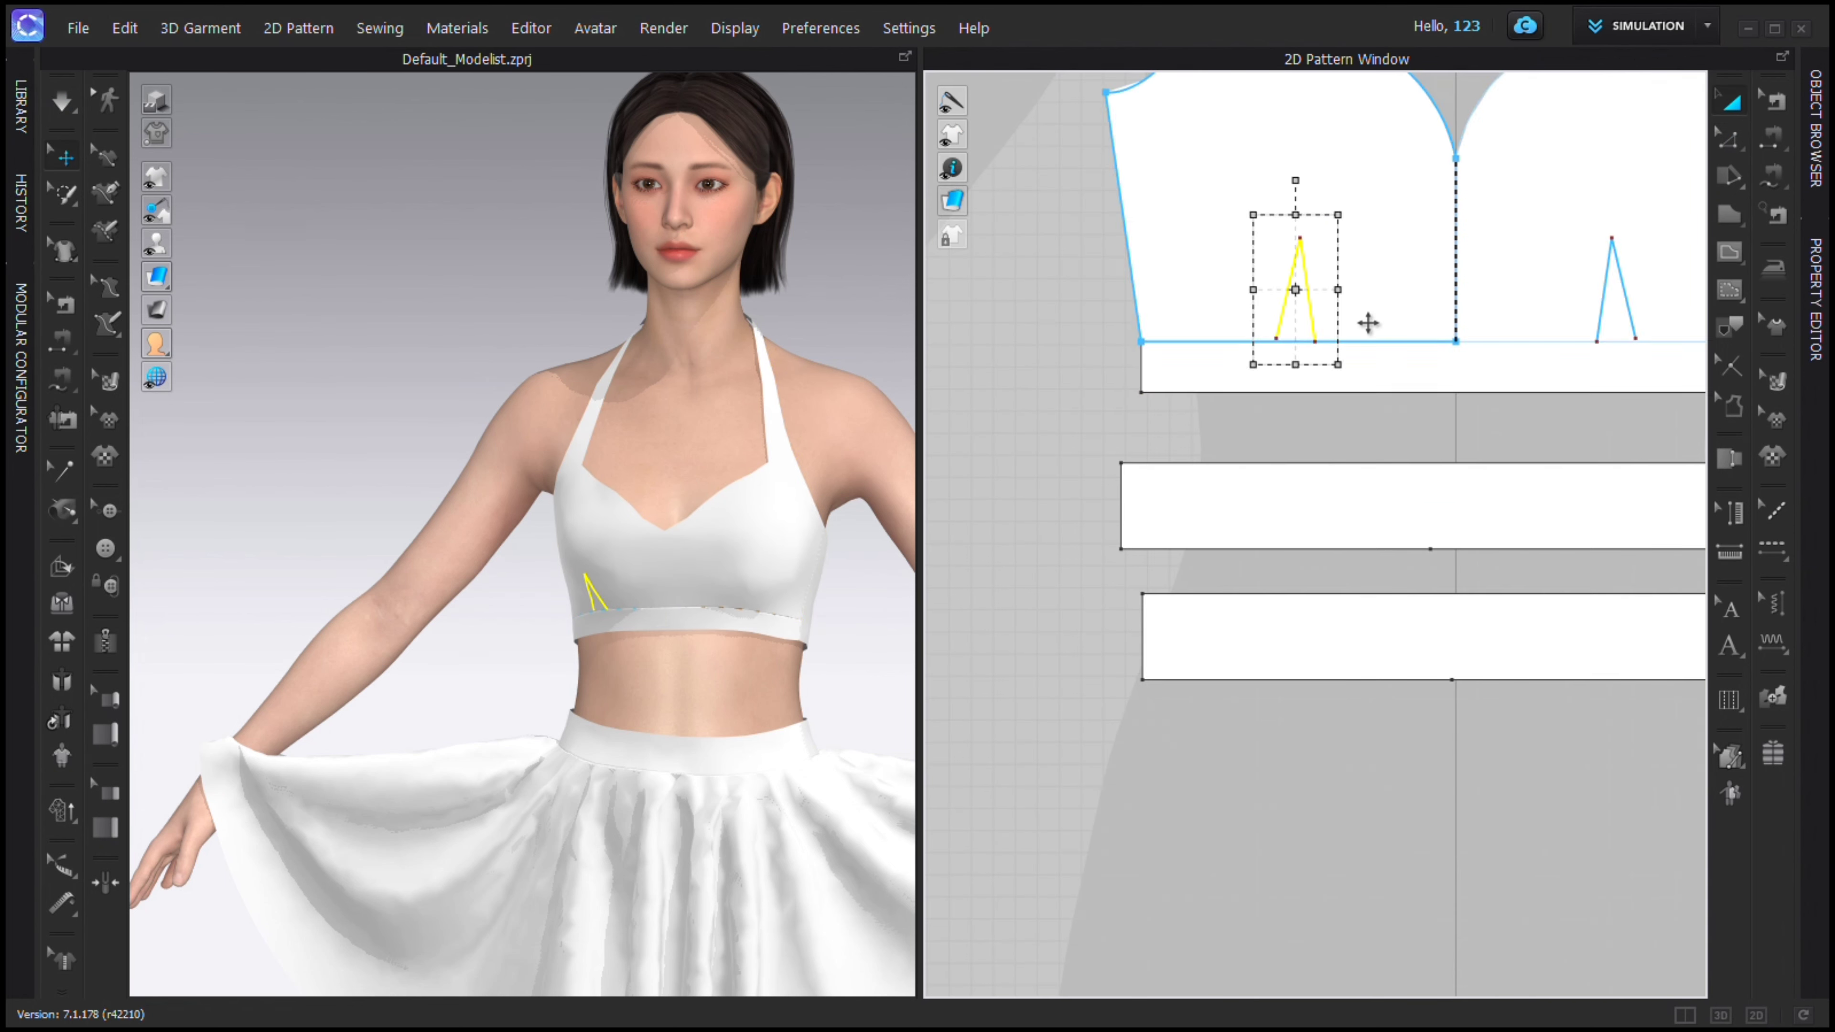
left_click(1421, 422)
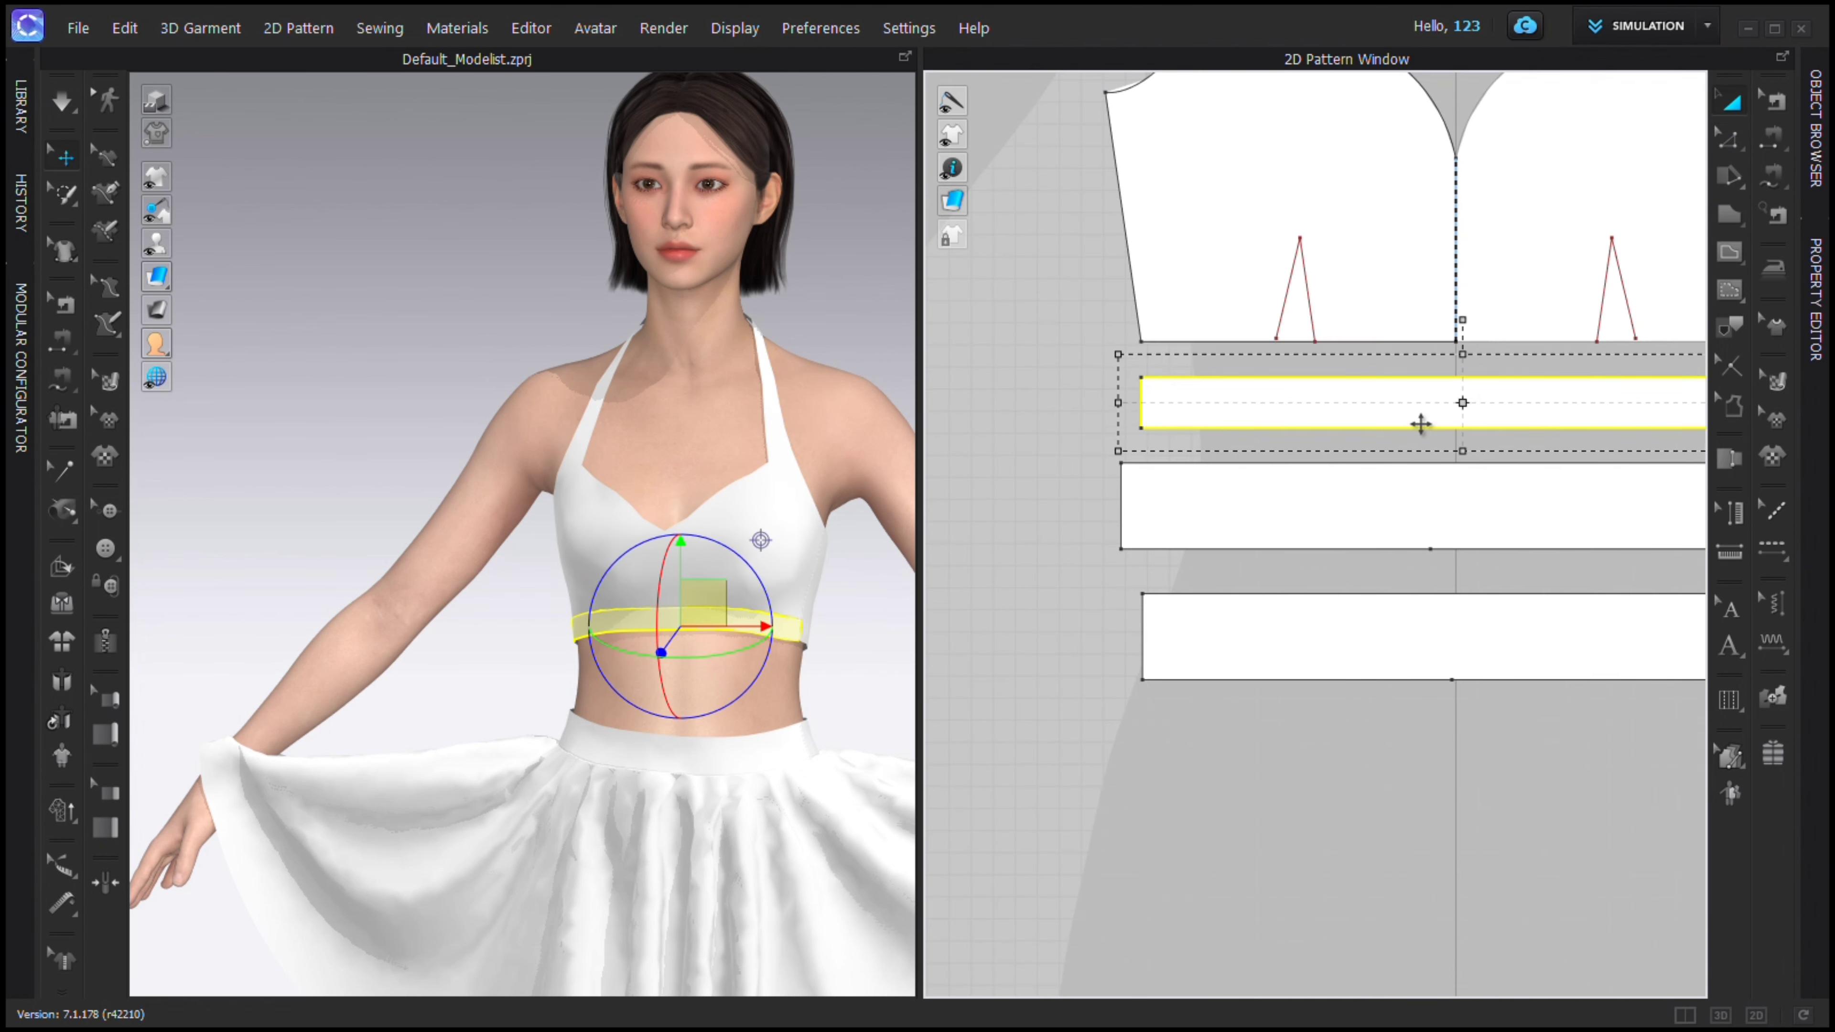
Adjust the dart's points so its base sits on the cup's lower edge and its tip is centred.
scroll(1194, 219, "up", 8)
left_click_drag(1262, 547, 1298, 566)
scroll(1380, 560, "down", 4)
scroll(1395, 263, "up", 3)
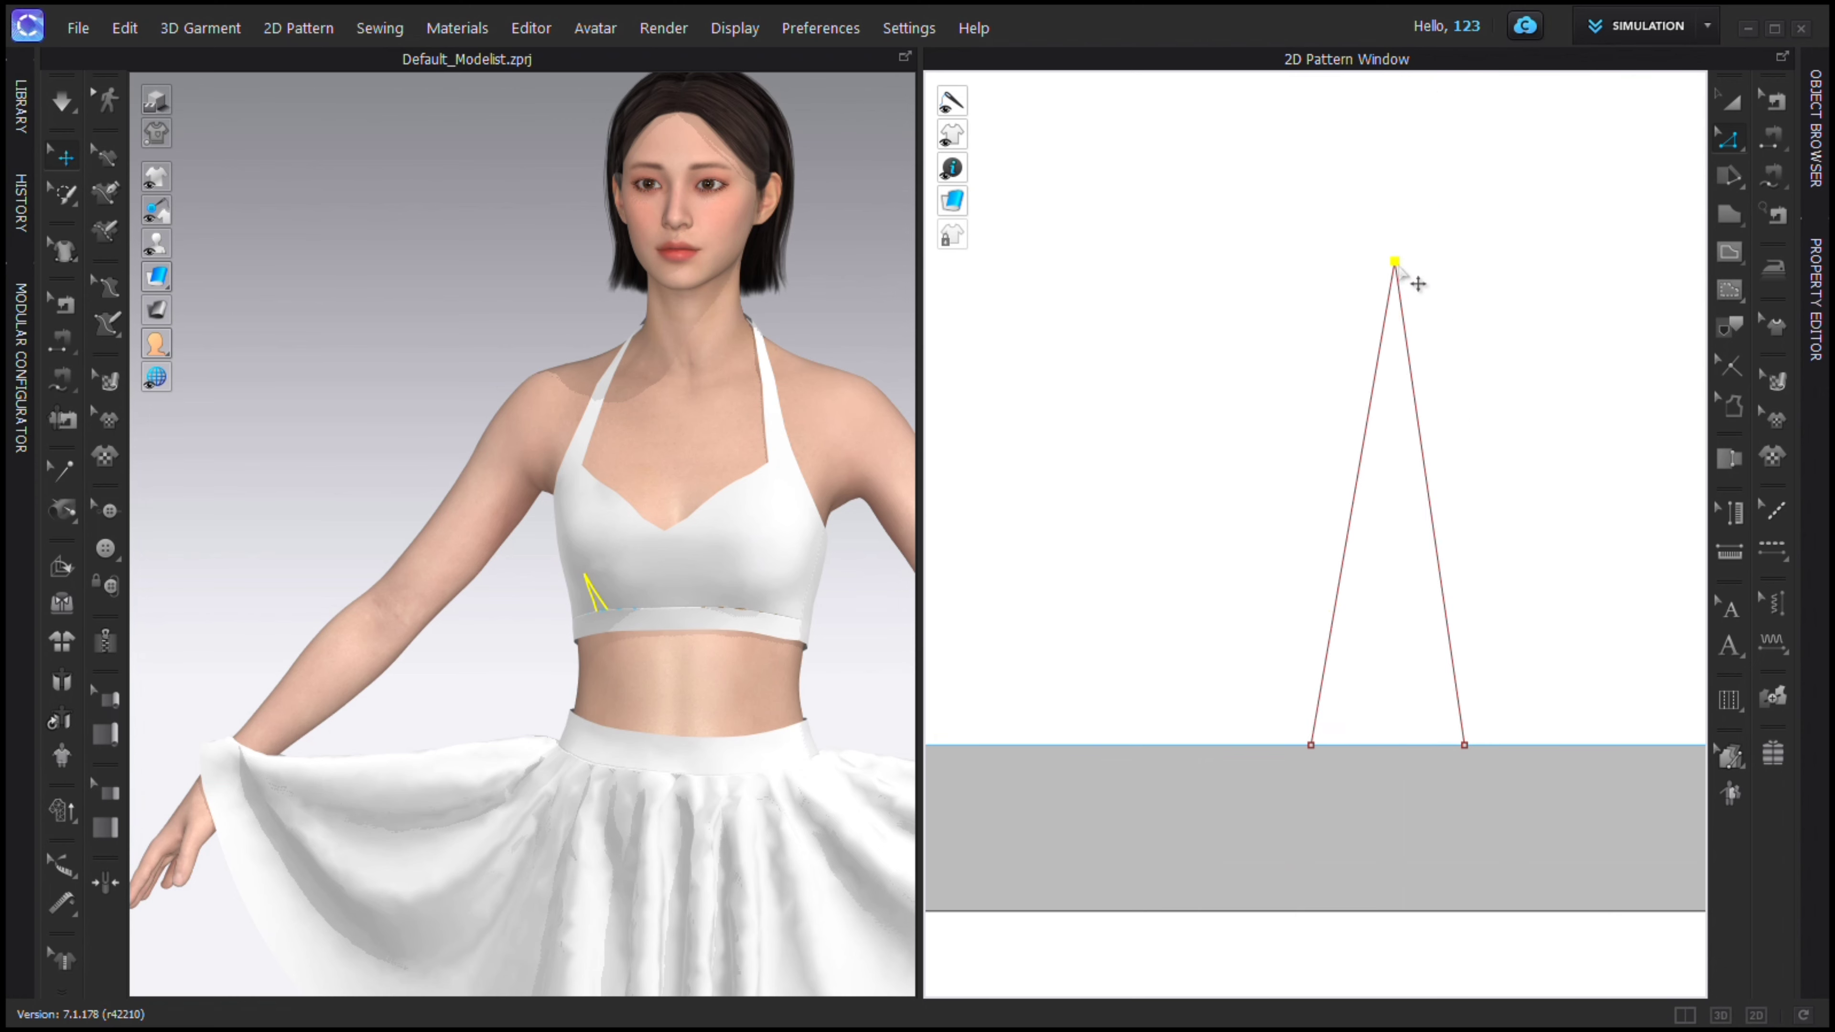
left_click_drag(1394, 264, 1389, 262)
Cut the dart shape out of the bra cup and delete the leftover triangular piece.
scroll(1398, 267, "down", 5)
double_click(1289, 370)
right_click(1290, 370)
left_click(1333, 648)
left_click(1731, 103)
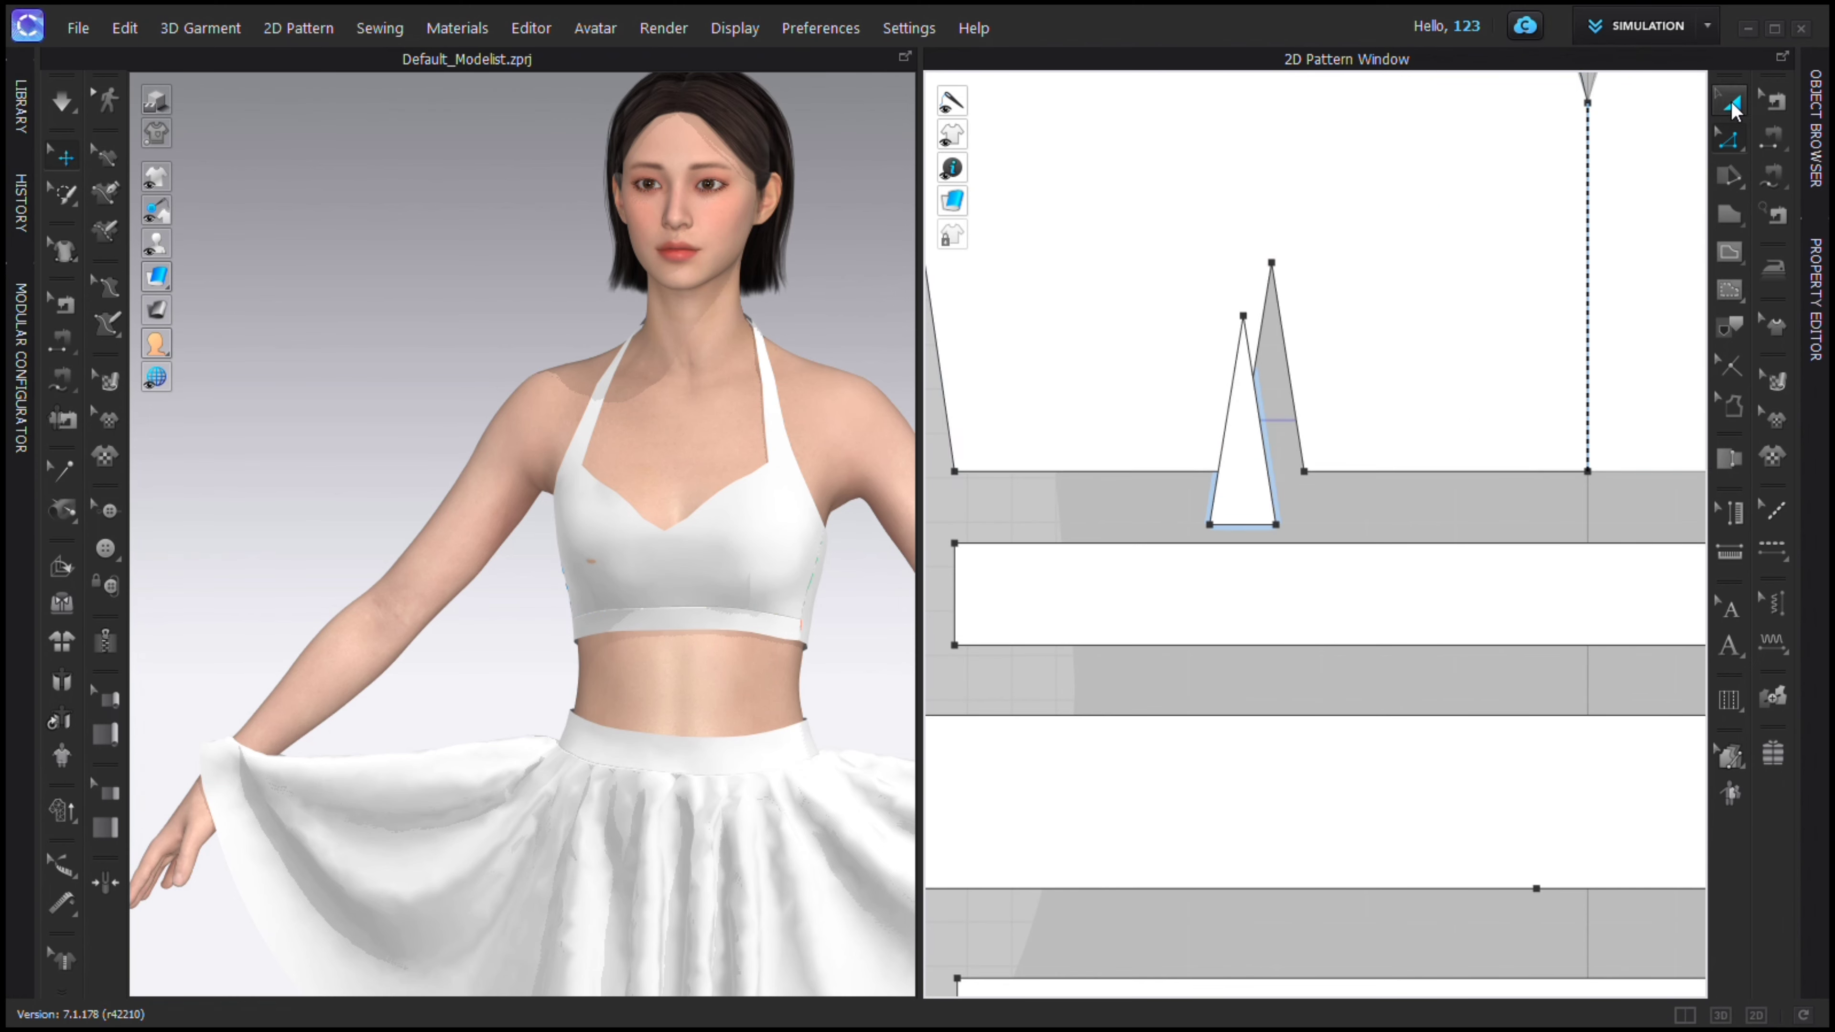
left_click(1256, 519)
key("Delete")
Adjust the seam endpoints on the underband's upper edge to close the gaps left by the bra darts.
scroll(1437, 499, "down", 3)
key("n")
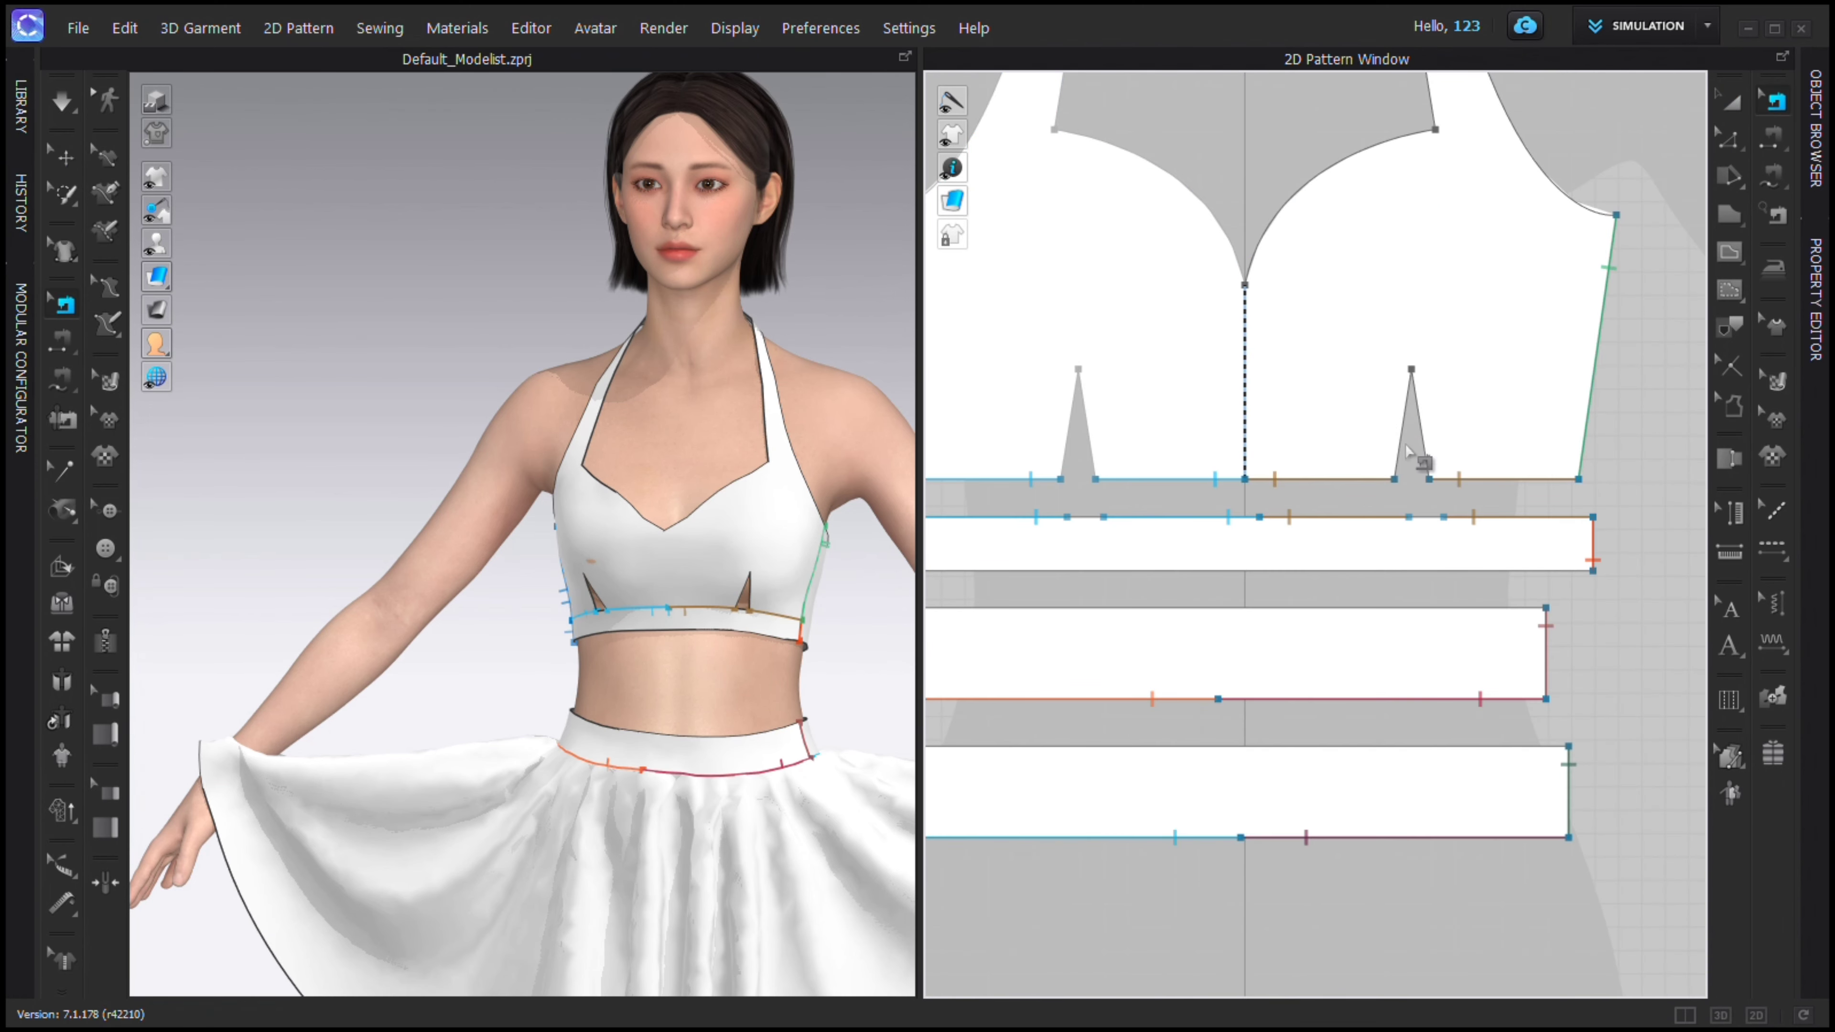
scroll(1390, 555, "up", 3)
left_click_drag(1463, 553, 1409, 552)
scroll(1430, 551, "down", 5)
scroll(1069, 545, "up", 5)
left_click_drag(1292, 543, 1342, 546)
left_click_drag(1433, 543, 1341, 546)
scroll(1330, 540, "down", 4)
Sew the two legs of the bra dart together.
scroll(1633, 207, "down", 2)
left_click(1773, 271)
left_click(1773, 138)
left_click(1302, 439)
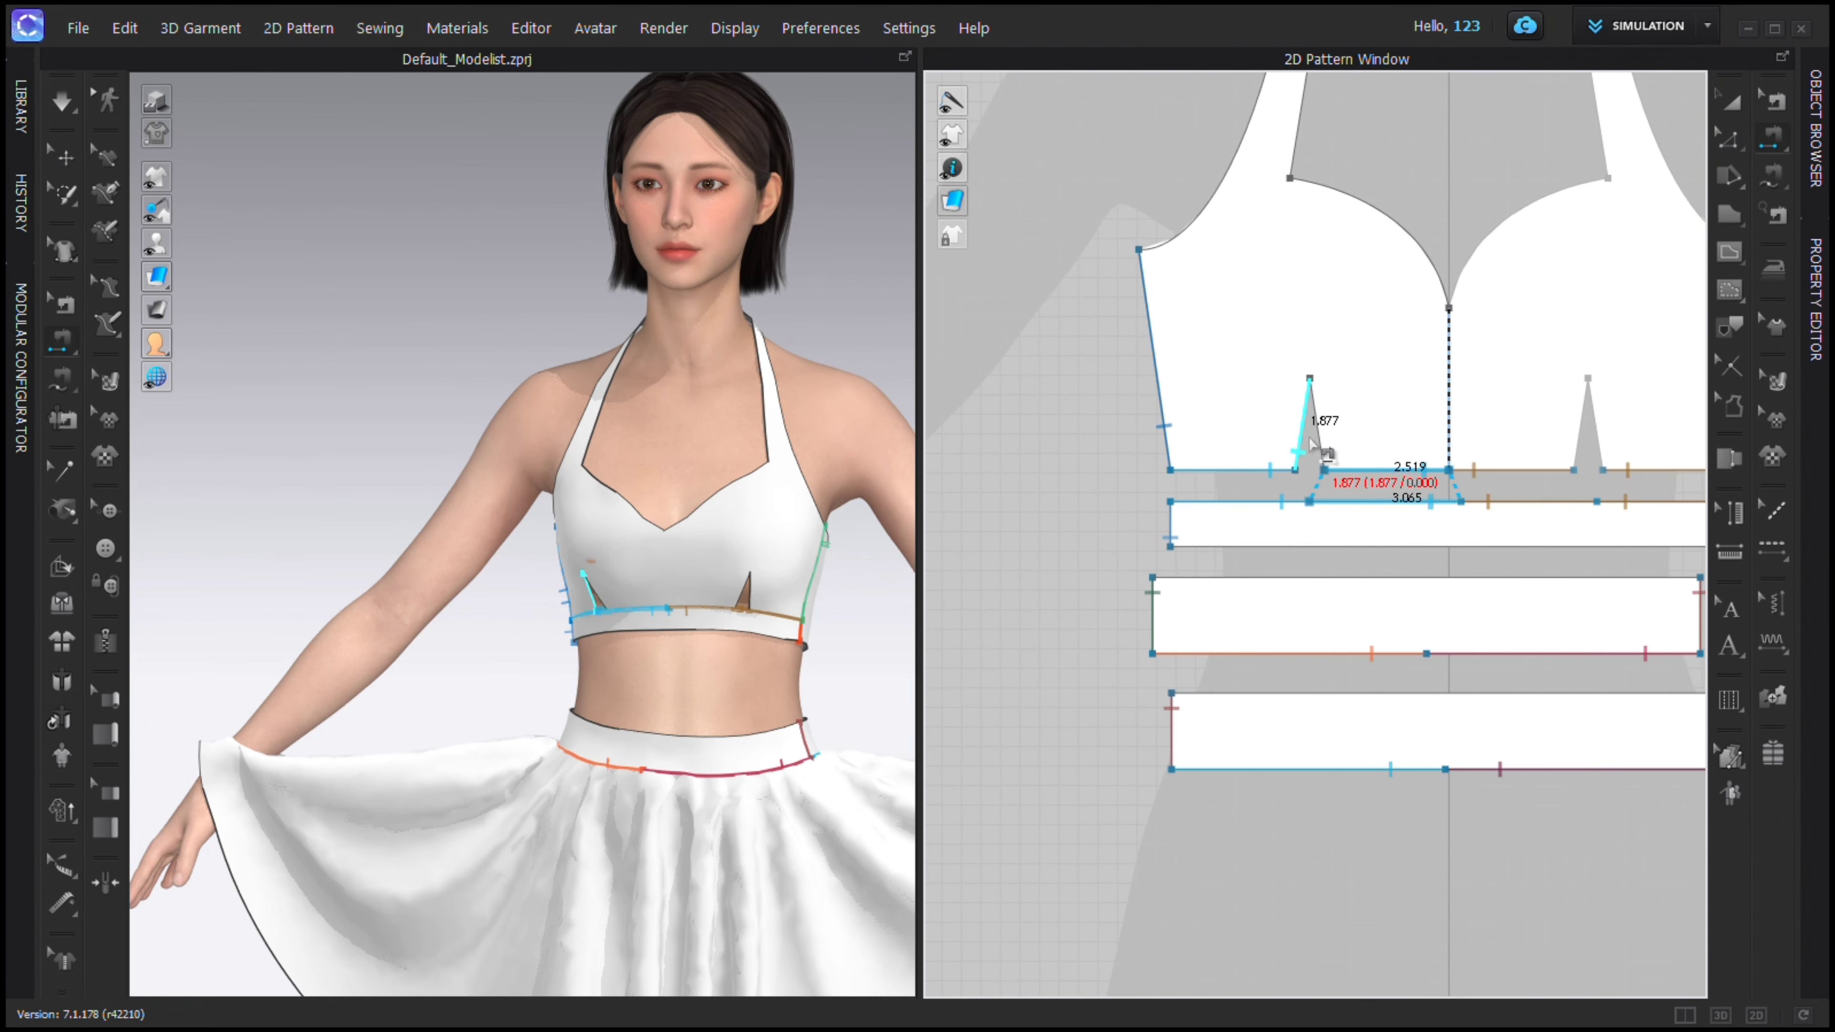
Simulate the darted bra and pull the cups and underband into an even fit on the bust.
key("space")
left_click_drag(598, 509, 618, 497)
left_click_drag(784, 515, 816, 492)
left_click_drag(774, 631, 789, 659)
left_click_drag(716, 536, 794, 553)
left_click_drag(629, 492, 668, 501)
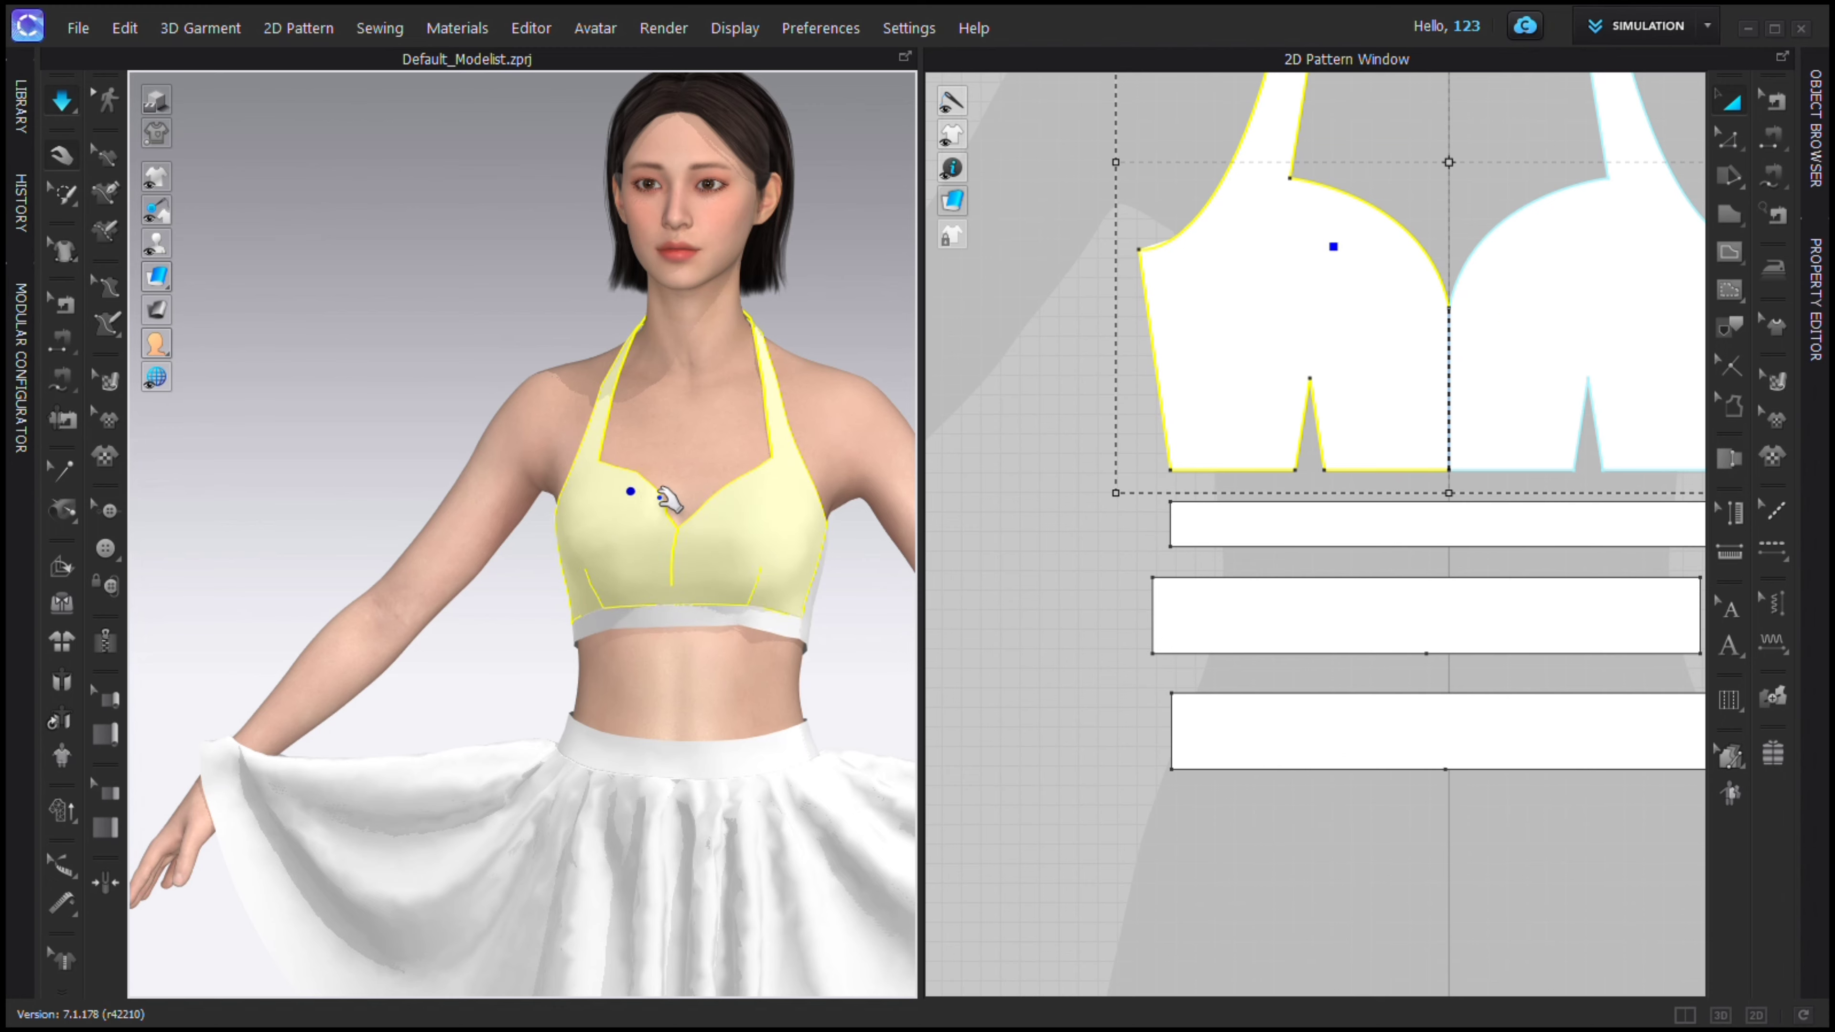
Pull the skirt off both of the avatar's hands and arrange its hem to hang freely around the legs.
right_click_drag(686, 500, 663, 577)
scroll(549, 394, "down", 4)
left_click_drag(846, 671, 758, 804)
left_click_drag(357, 676, 554, 749)
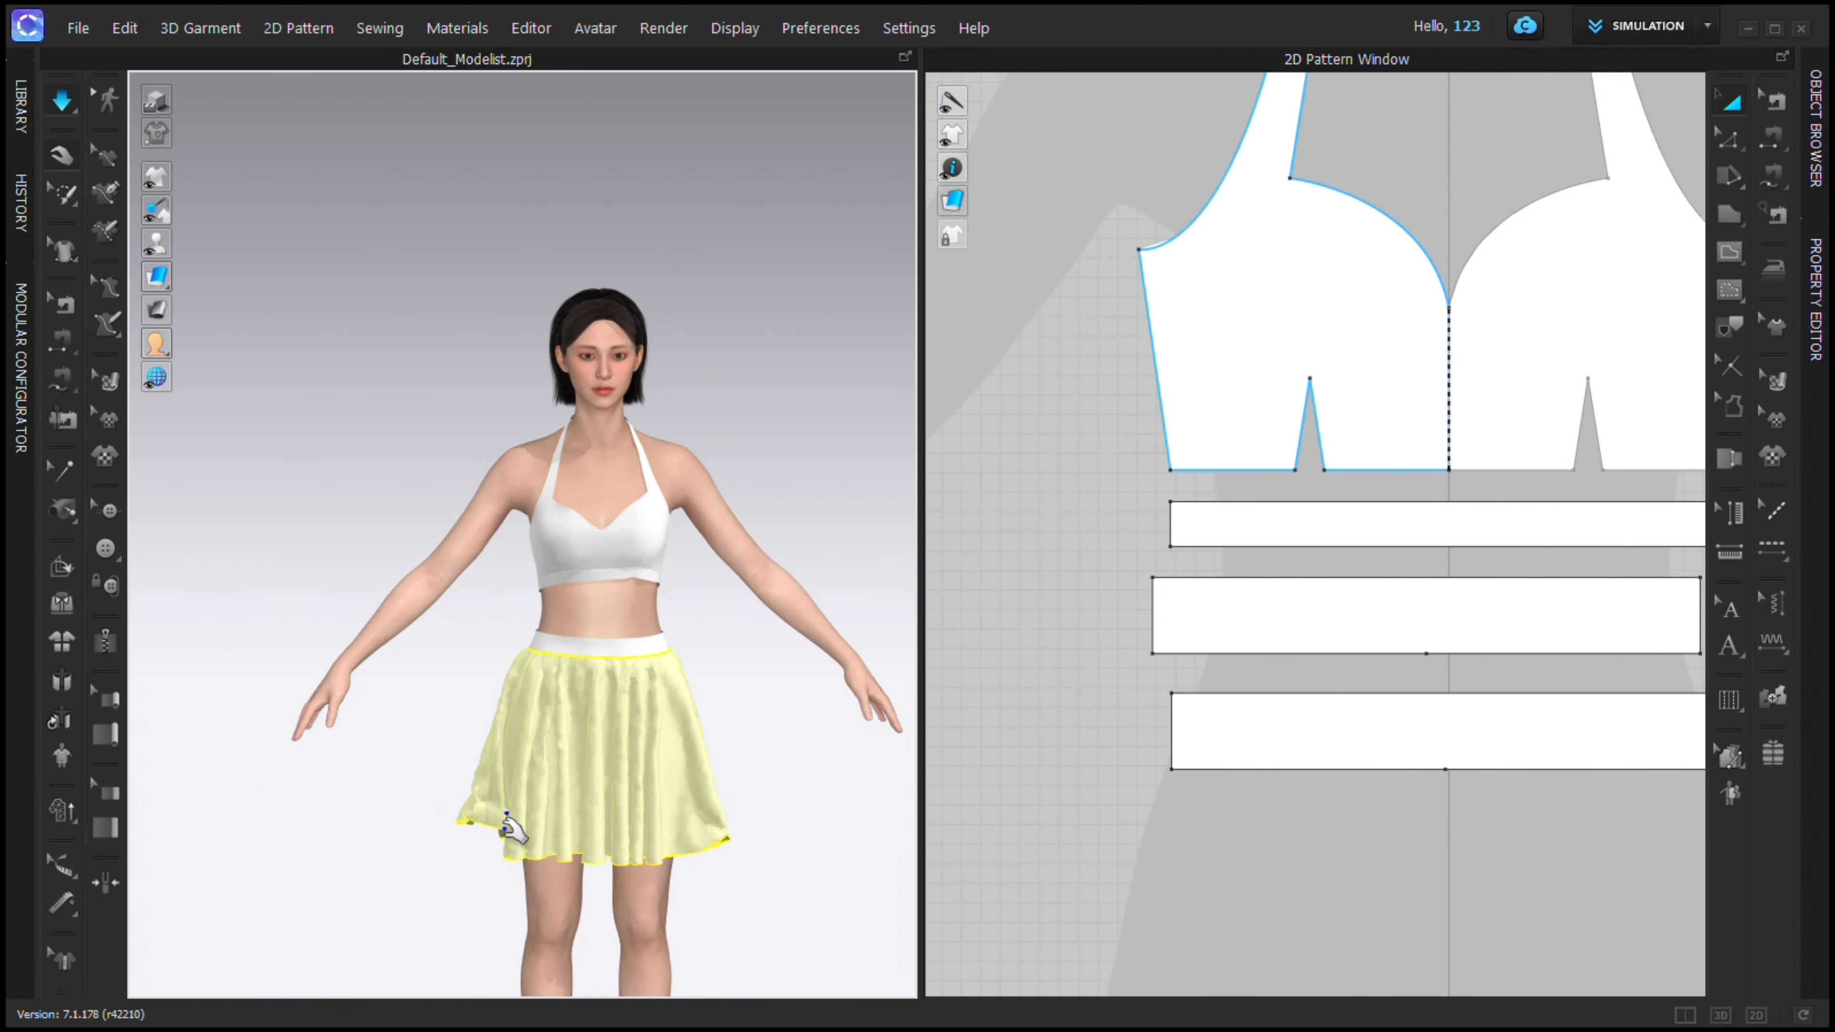
left_click_drag(506, 826, 453, 873)
scroll(563, 802, "down", 3)
right_click_drag(623, 754, 498, 723)
left_click_drag(614, 668, 590, 689)
Move the circle skirt's waist opening downwards off-centre in the 2D pattern and rearrange the skirt's drape in 3D.
scroll(1242, 592, "down", 10)
middle_click_drag(1127, 614, 1359, 417)
left_click(1730, 140)
left_click(1732, 110)
left_click(1235, 454)
left_click_drag(1235, 454, 1250, 482)
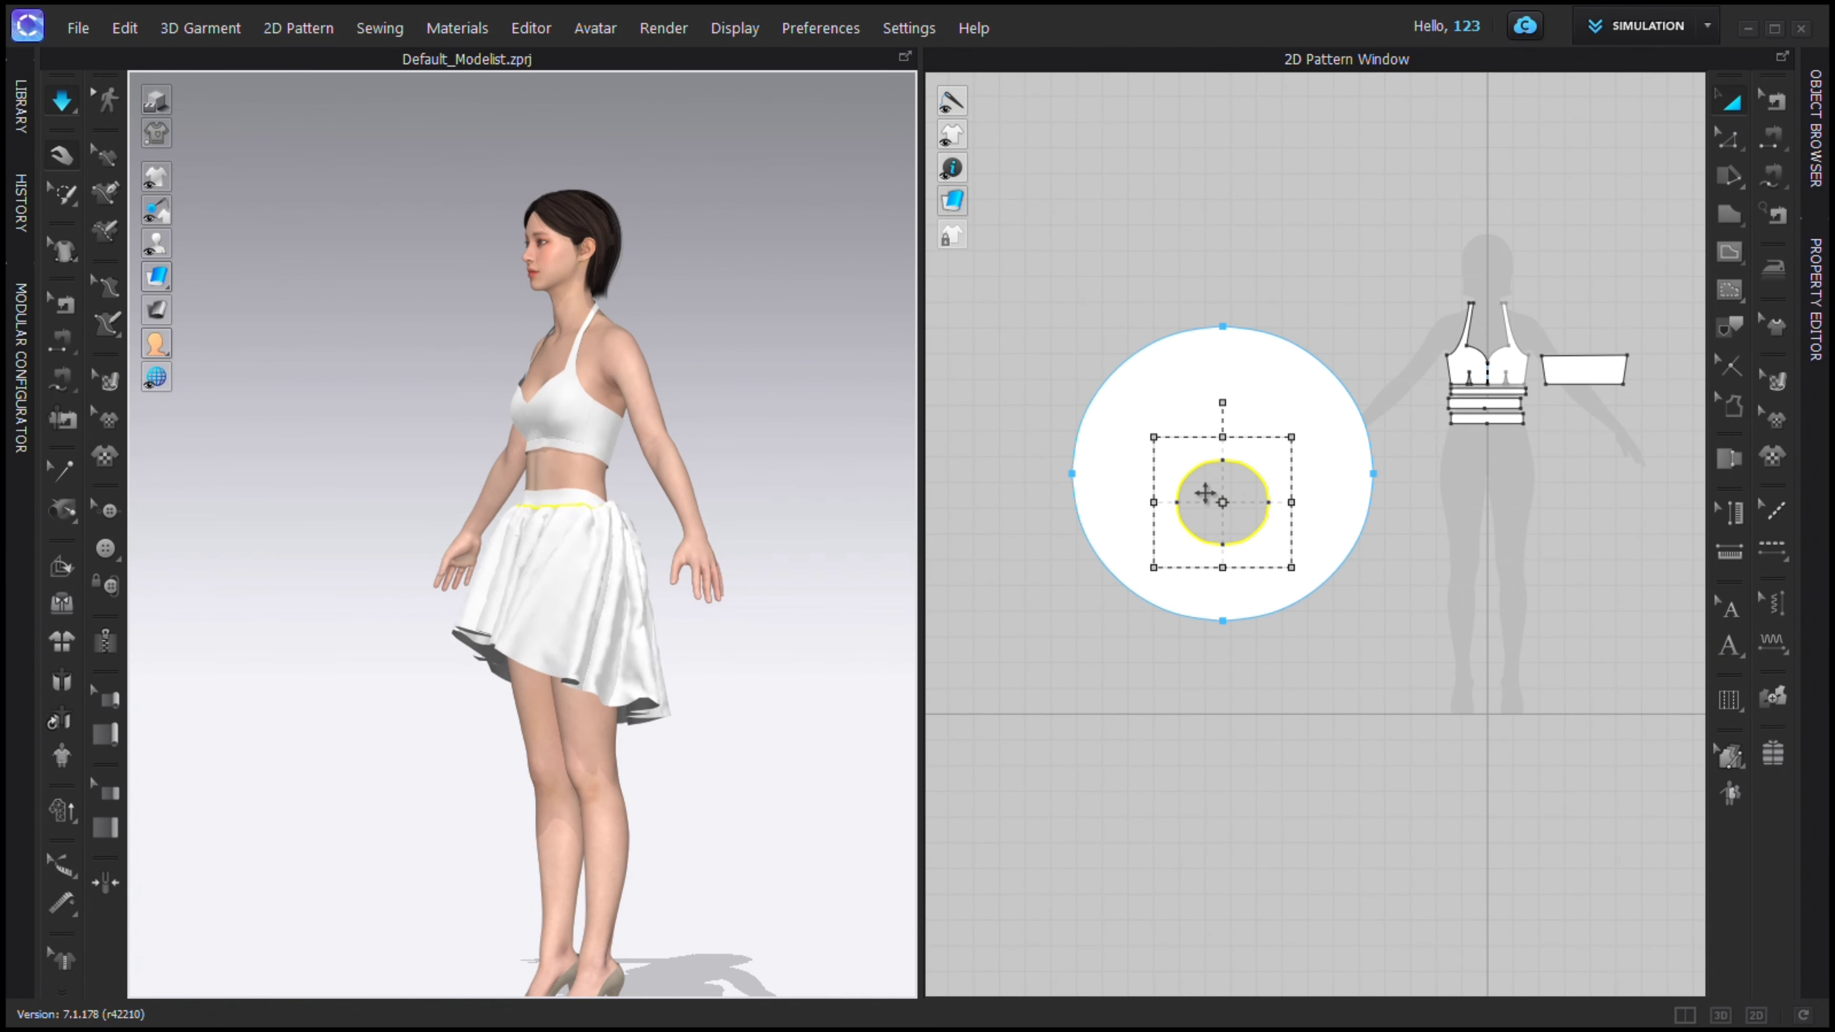
right_click_drag(744, 661, 858, 672)
left_click_drag(641, 626, 724, 648)
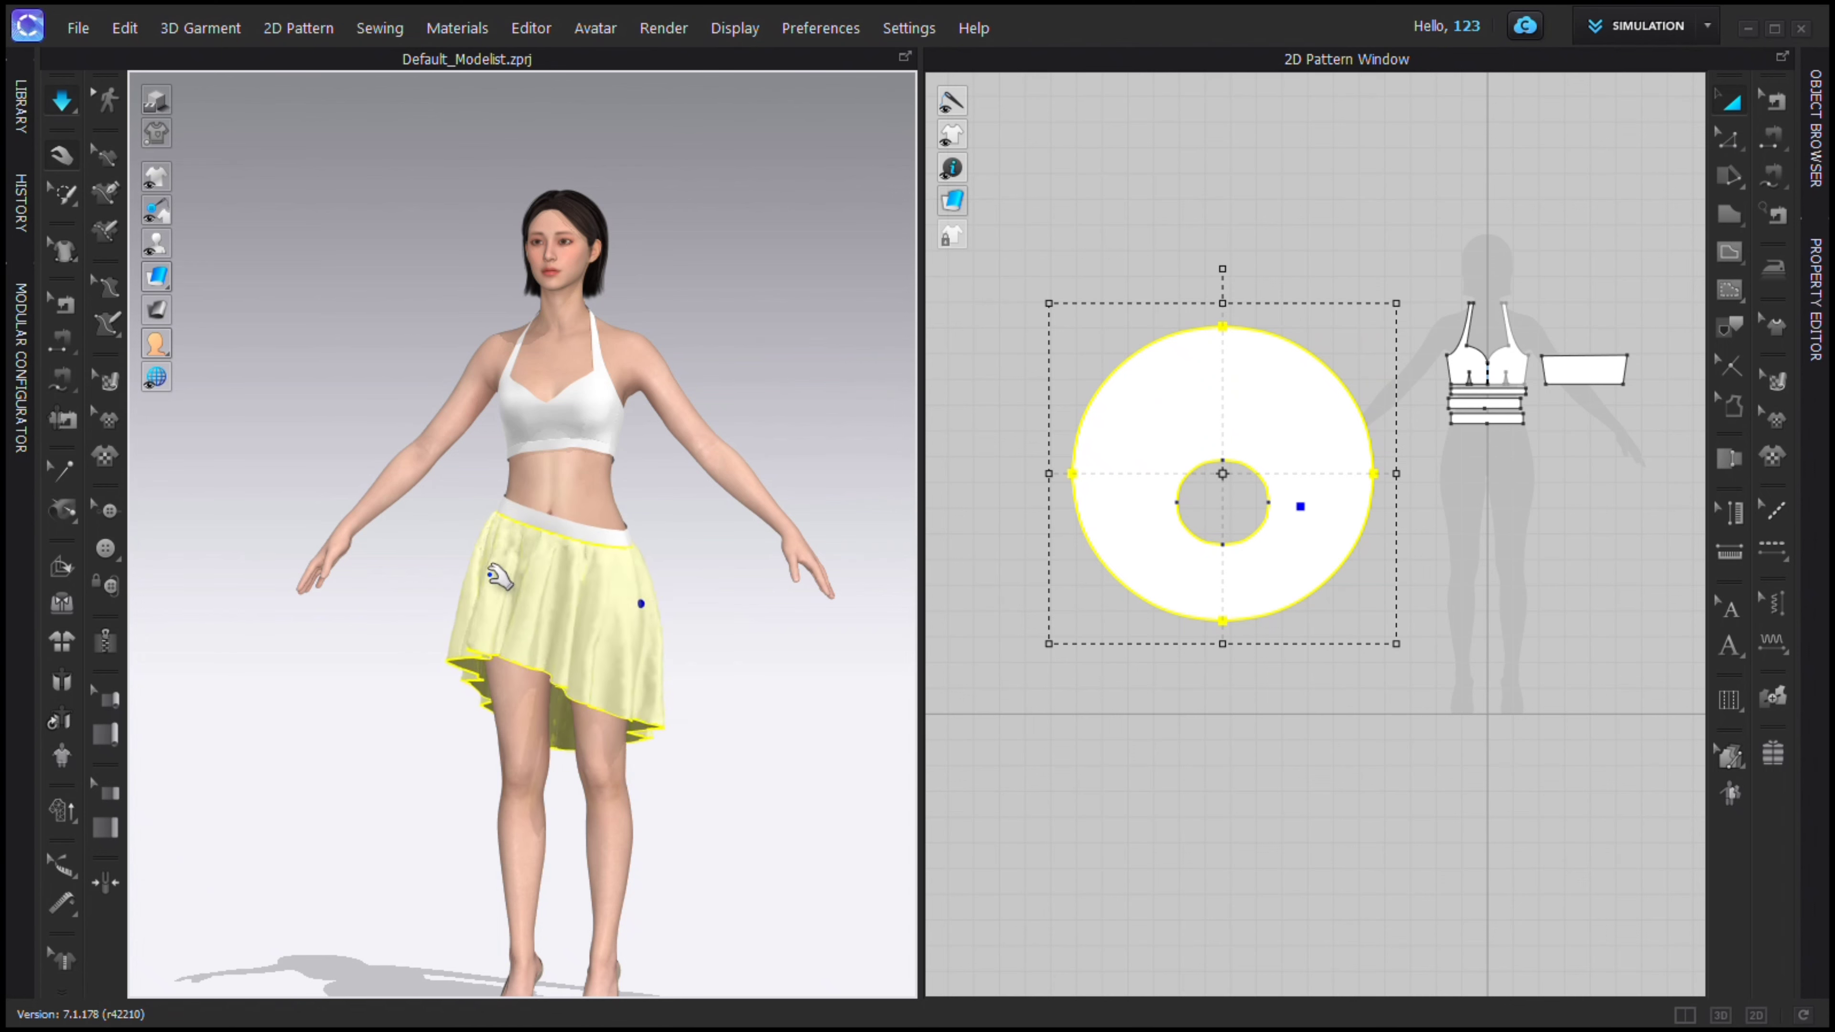
Pull the front and back waistbands into a level fit around the avatar's waist during simulation.
right_click_drag(603, 588, 477, 547)
left_click(462, 521)
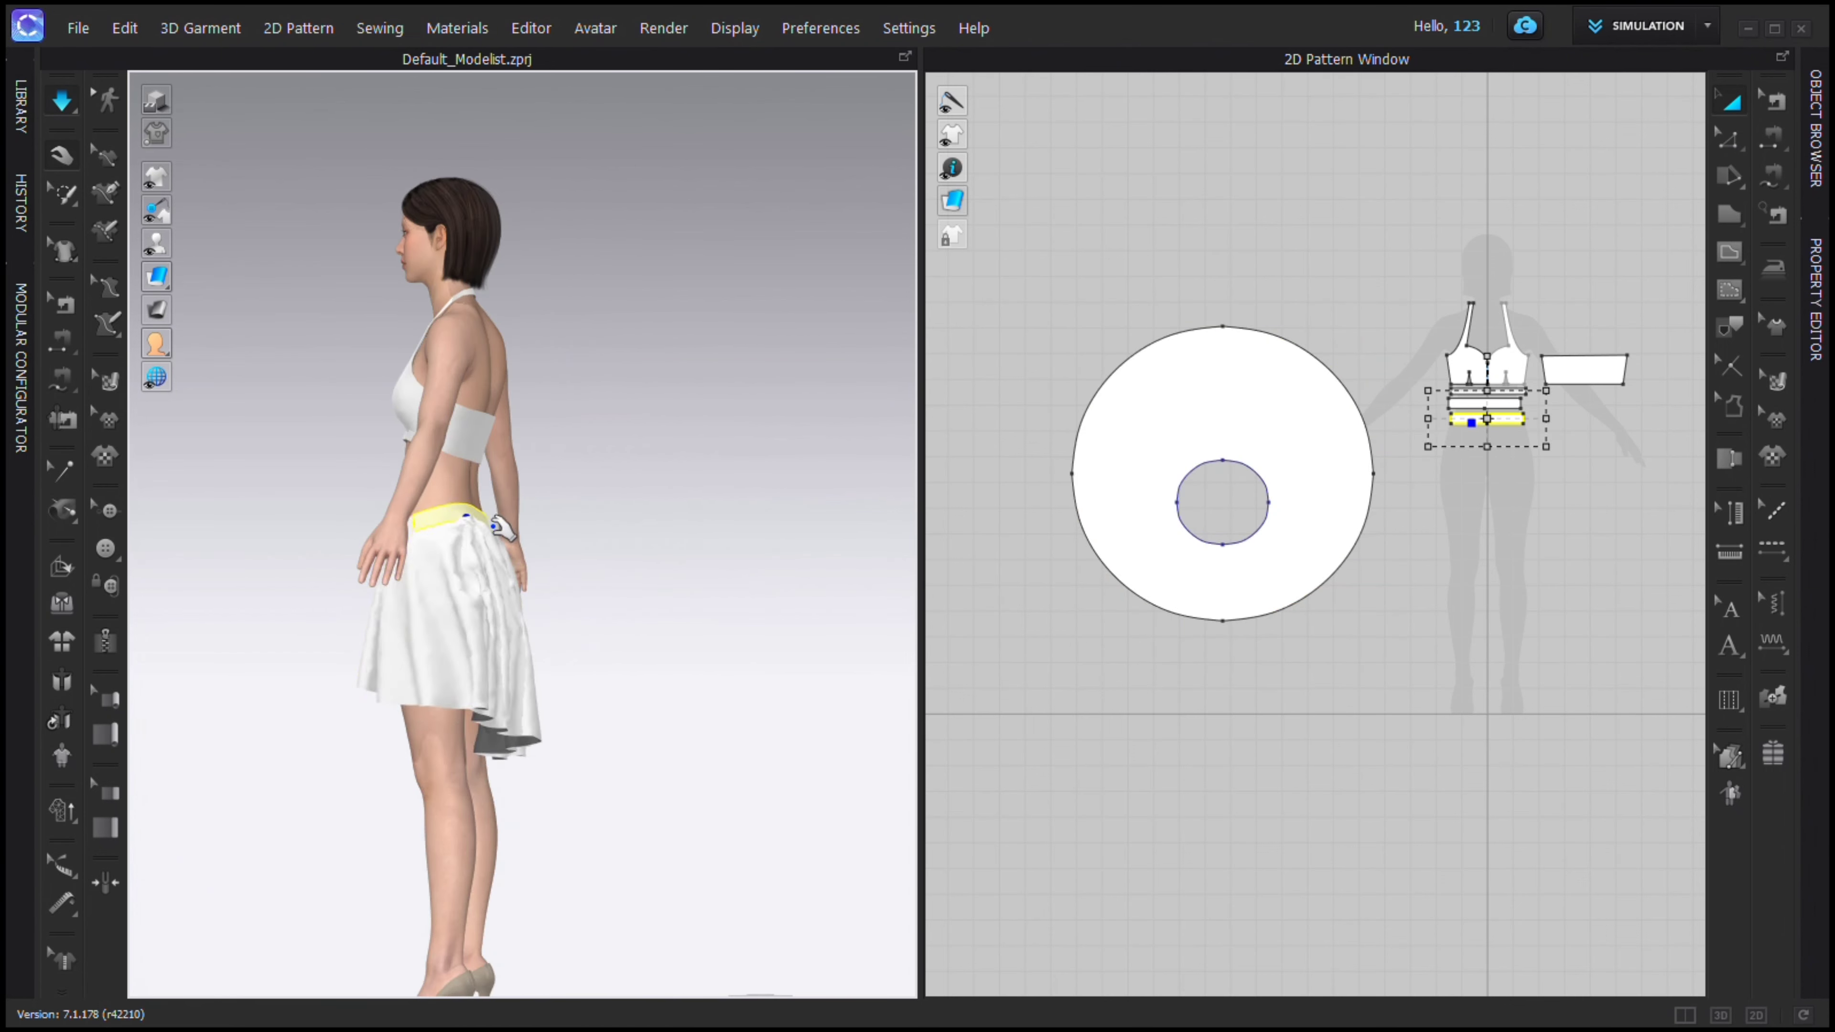
right_click_drag(462, 522, 611, 511)
left_click(658, 579)
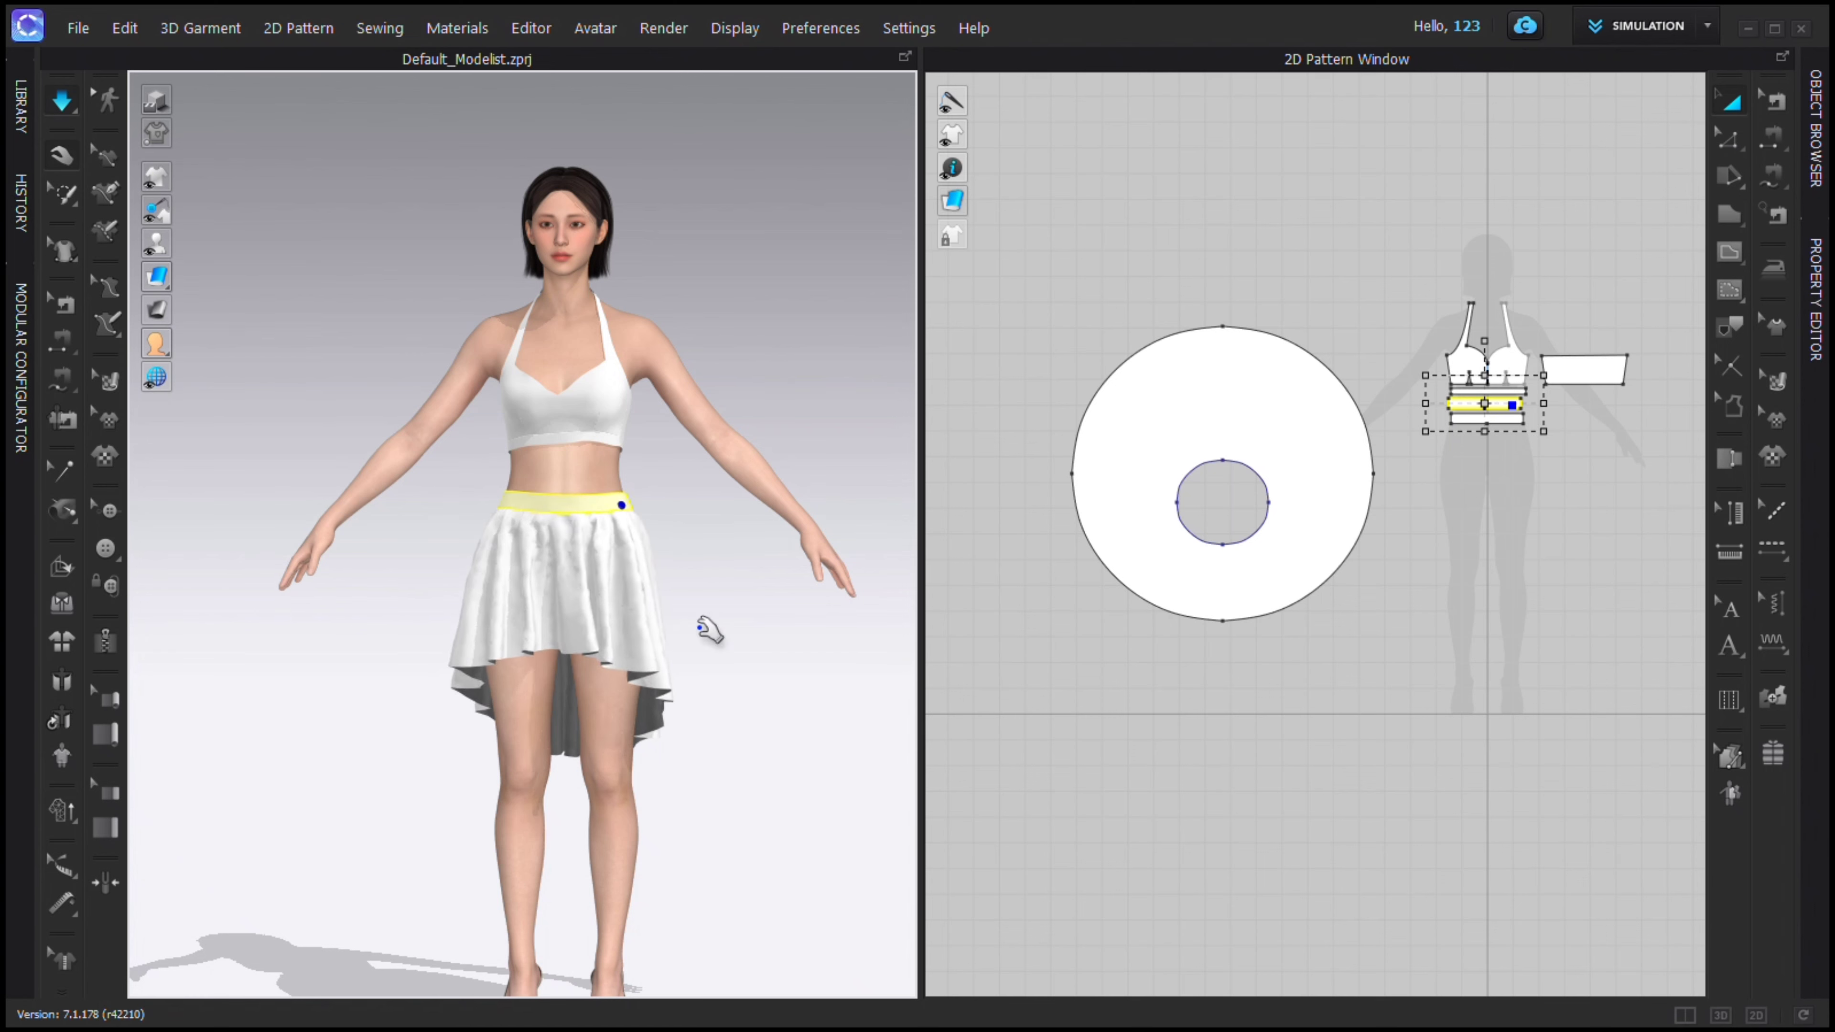
right_click_drag(708, 629, 736, 657)
scroll(627, 513, "up", 2)
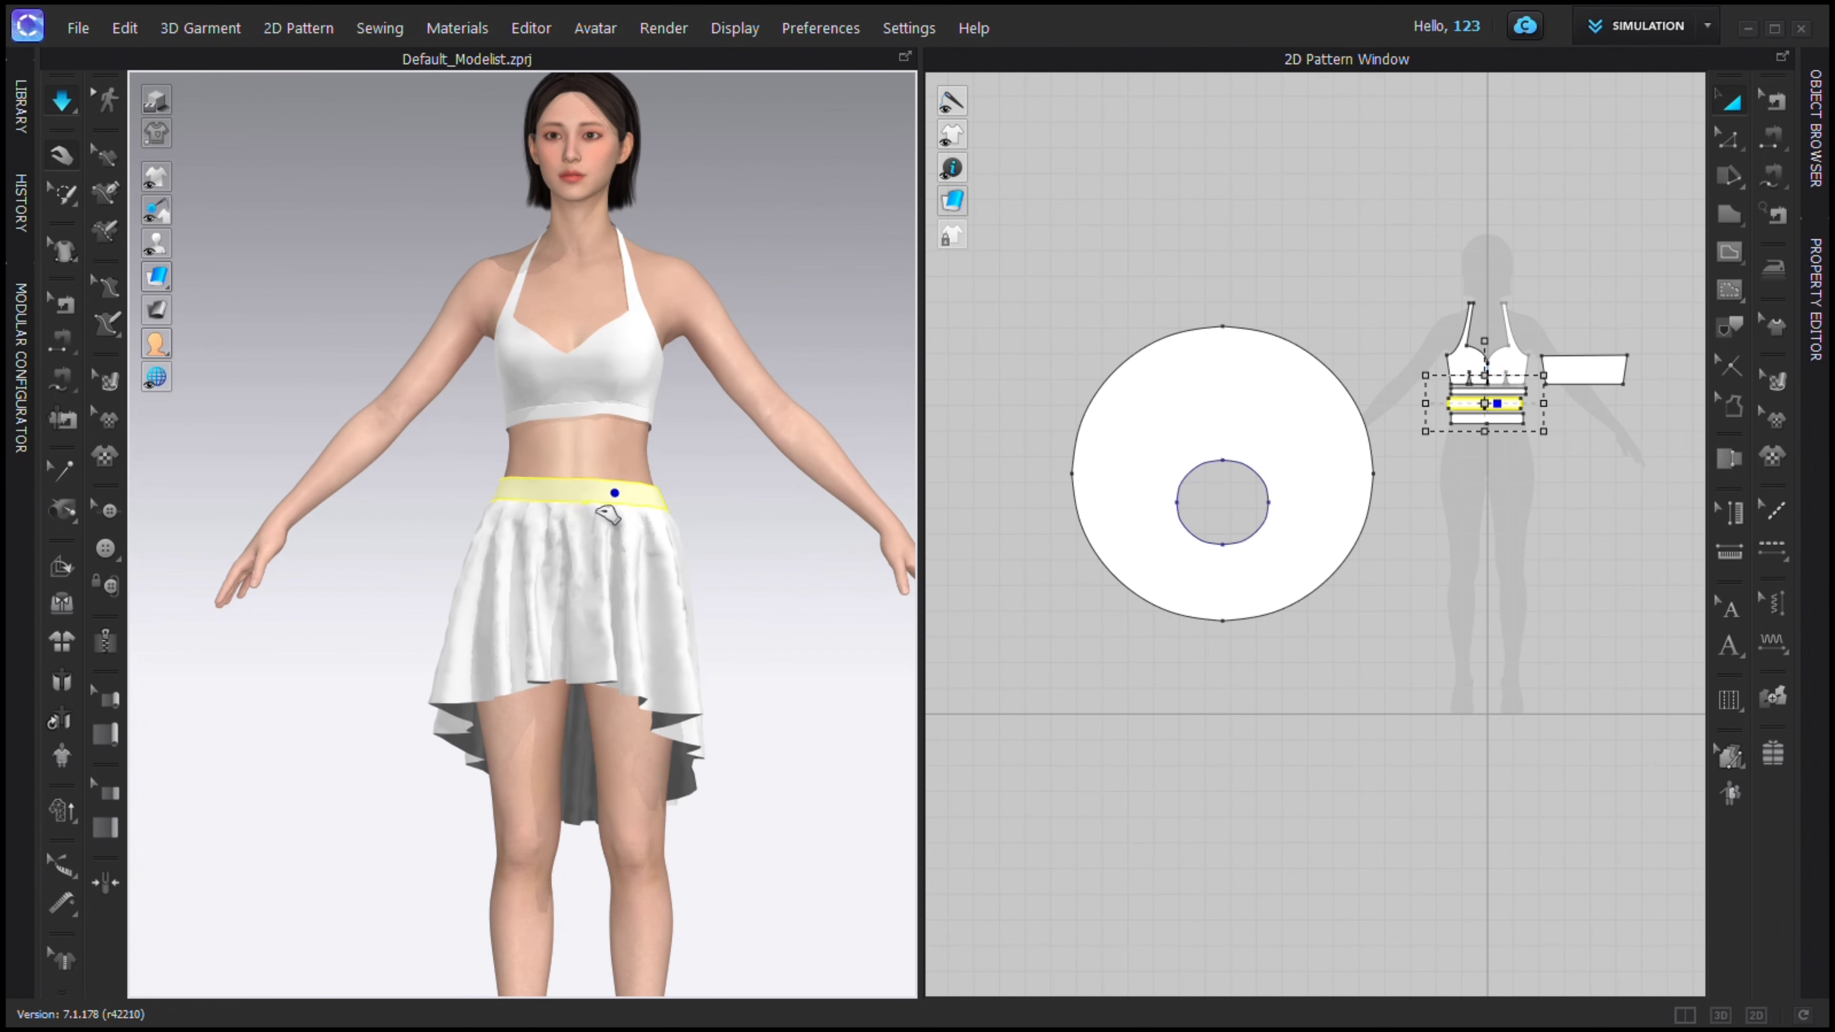
Enlarge the circle skirt in the 2D pattern and pull its drape down around the thighs.
left_click(647, 555)
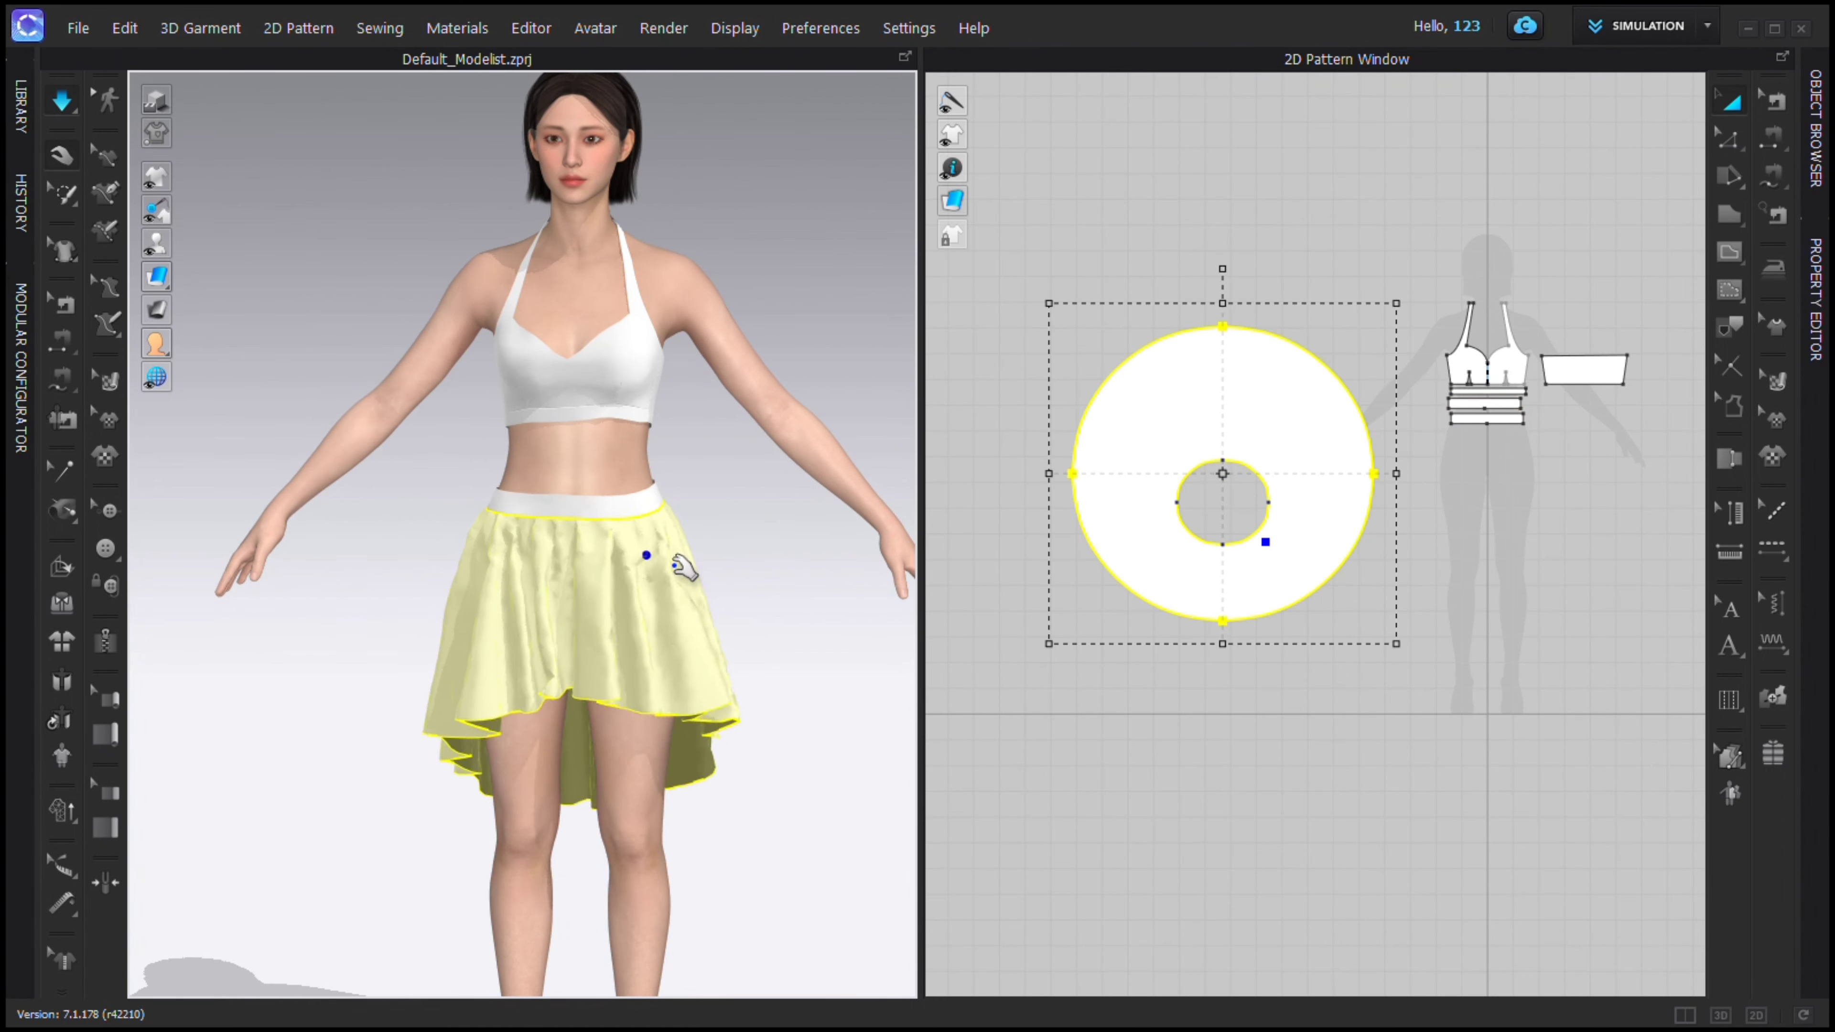
left_click_drag(1395, 643, 1439, 717)
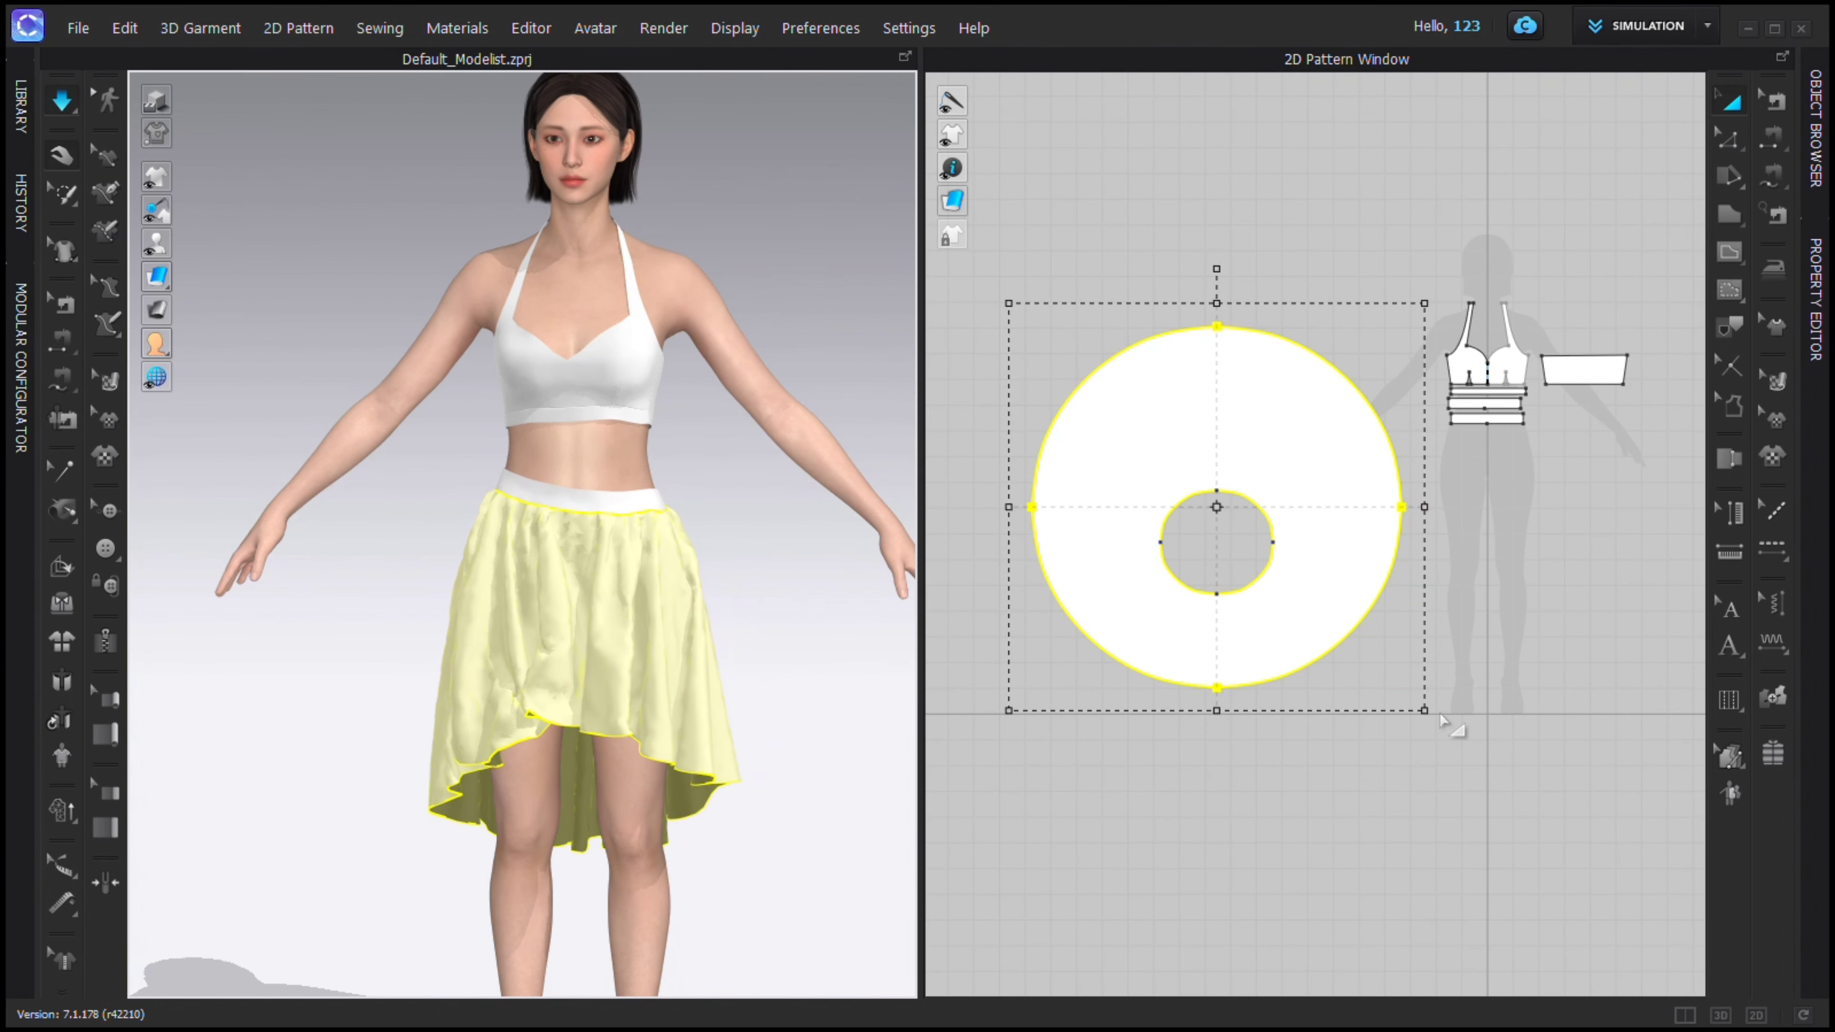
left_click(491, 503)
left_click(432, 693)
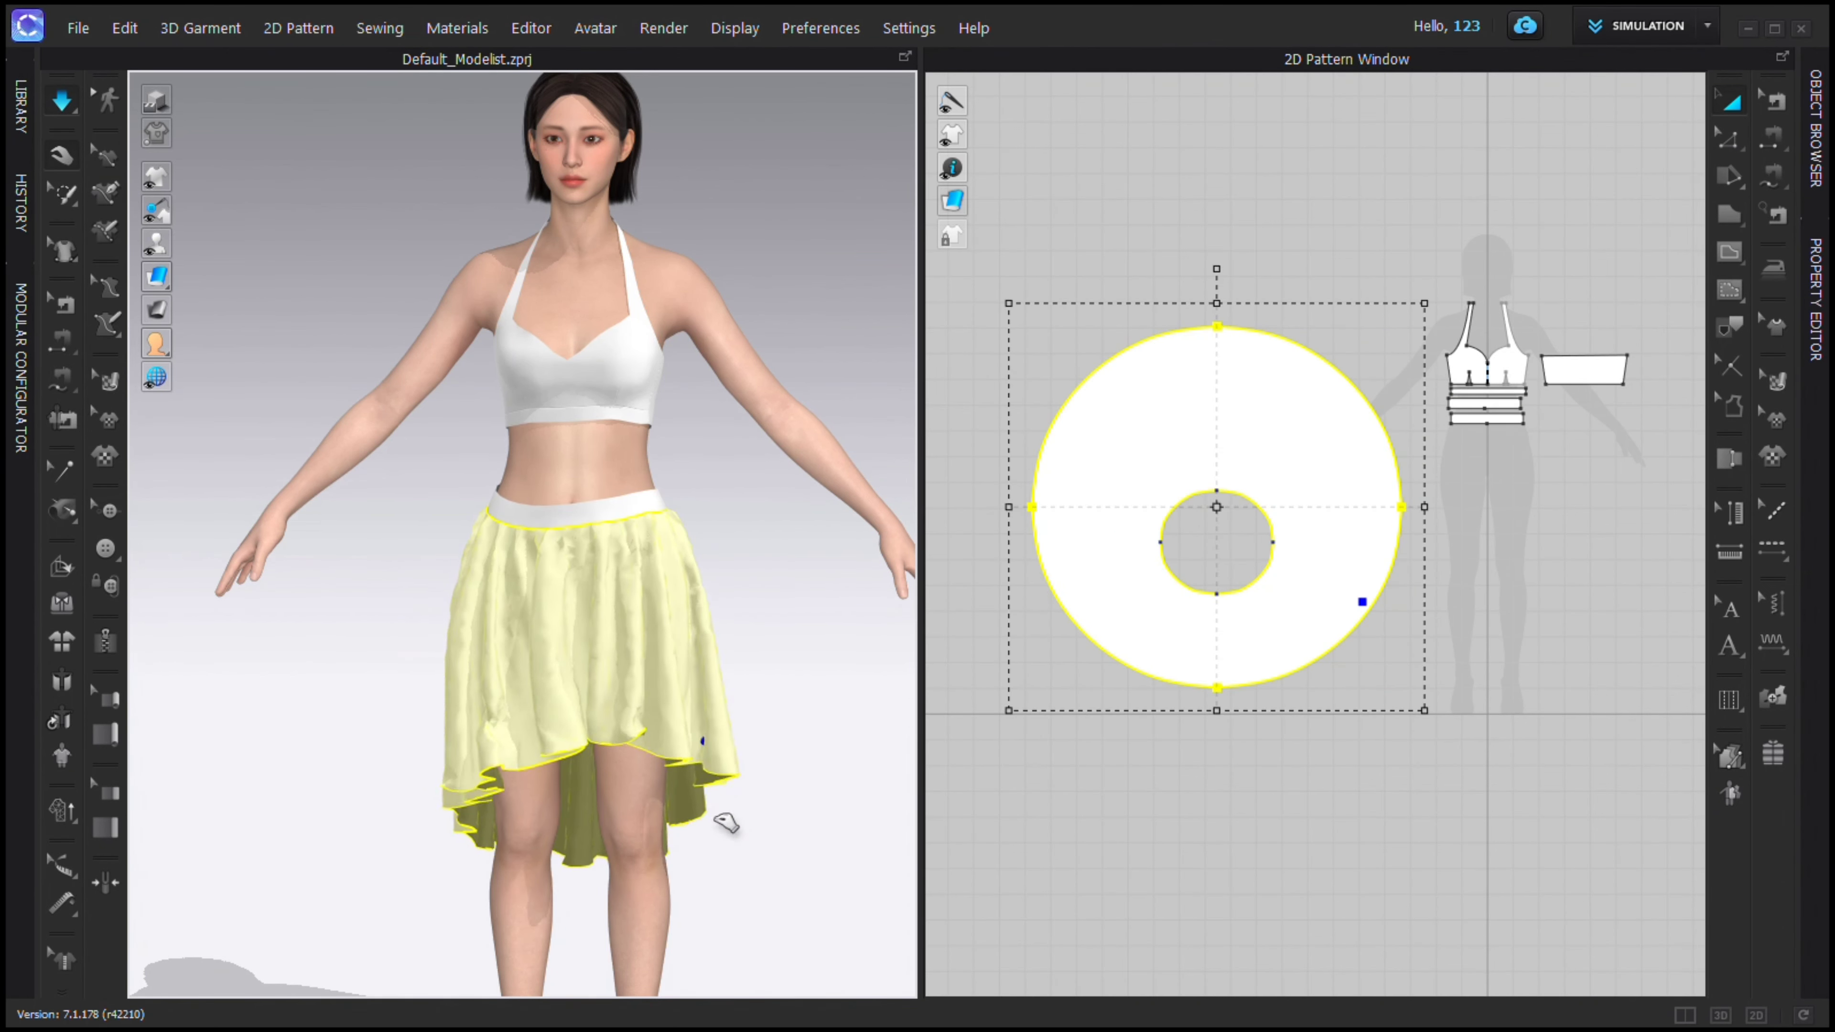
Straighten the front waistband and tug the enlarged skirt's hem into an even drape at the front.
left_click(508, 499)
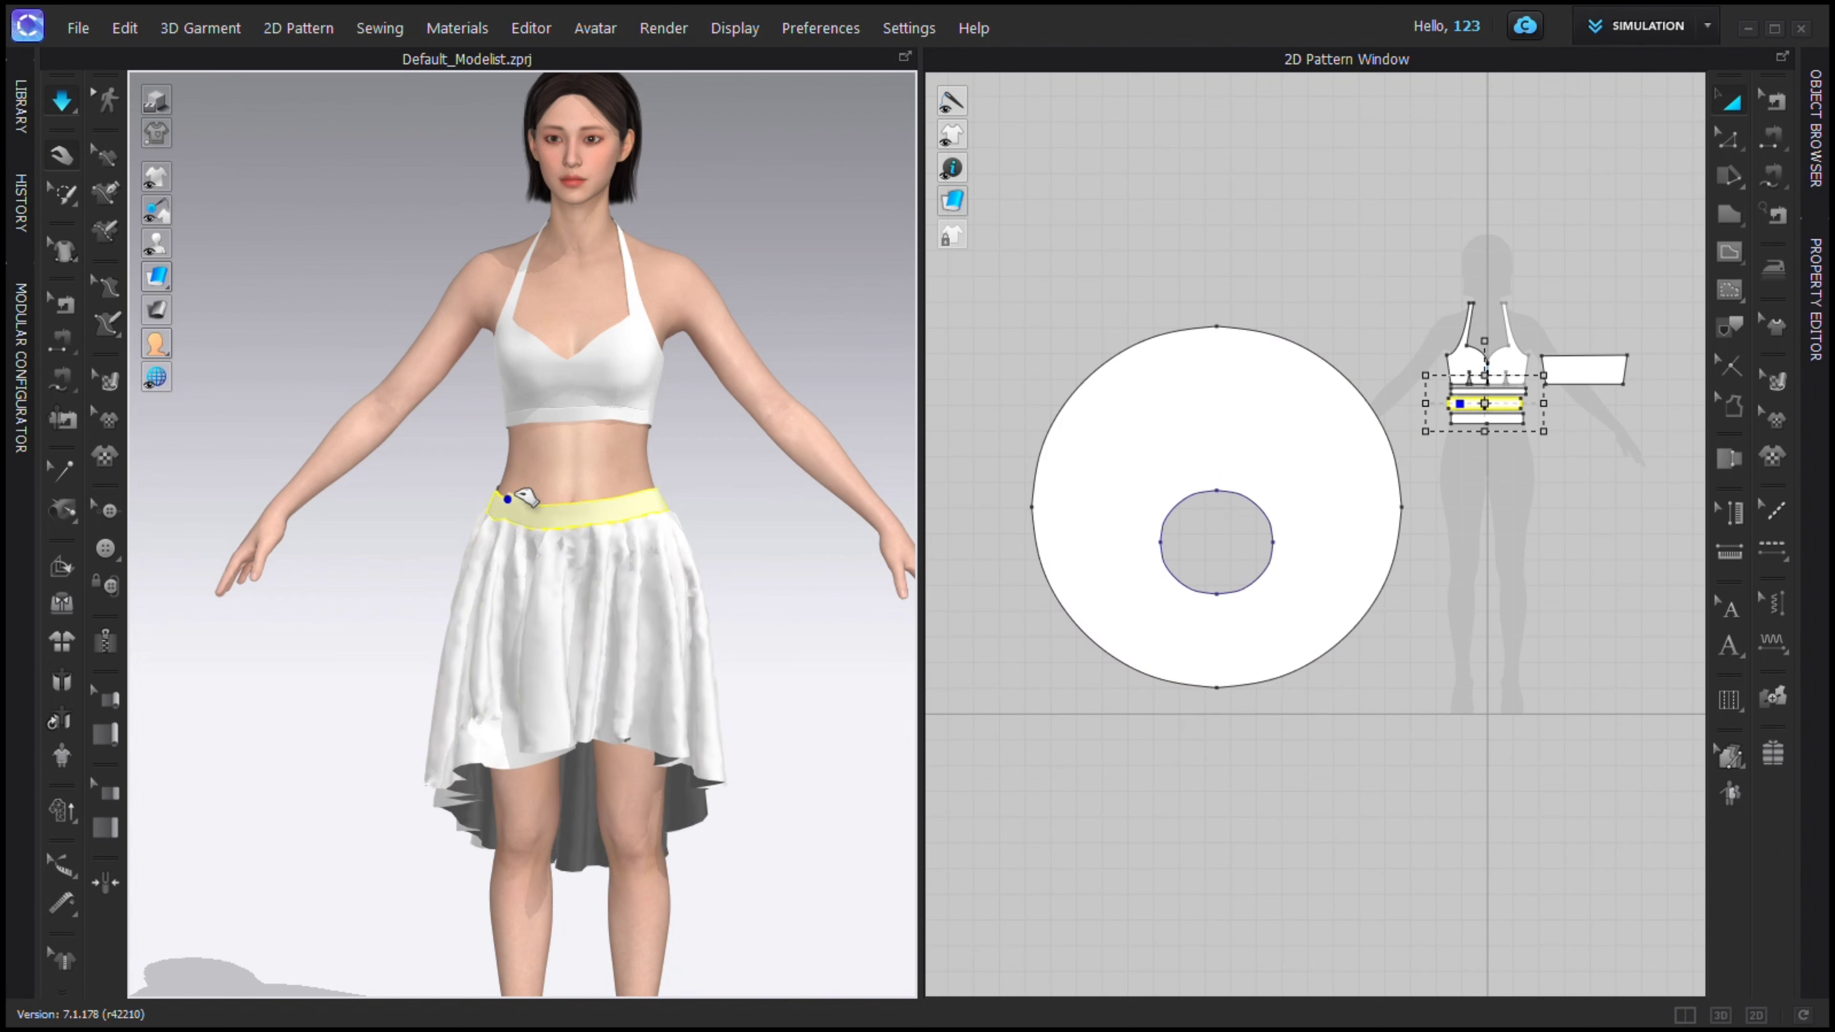
left_click(484, 736)
right_click_drag(896, 759, 771, 733)
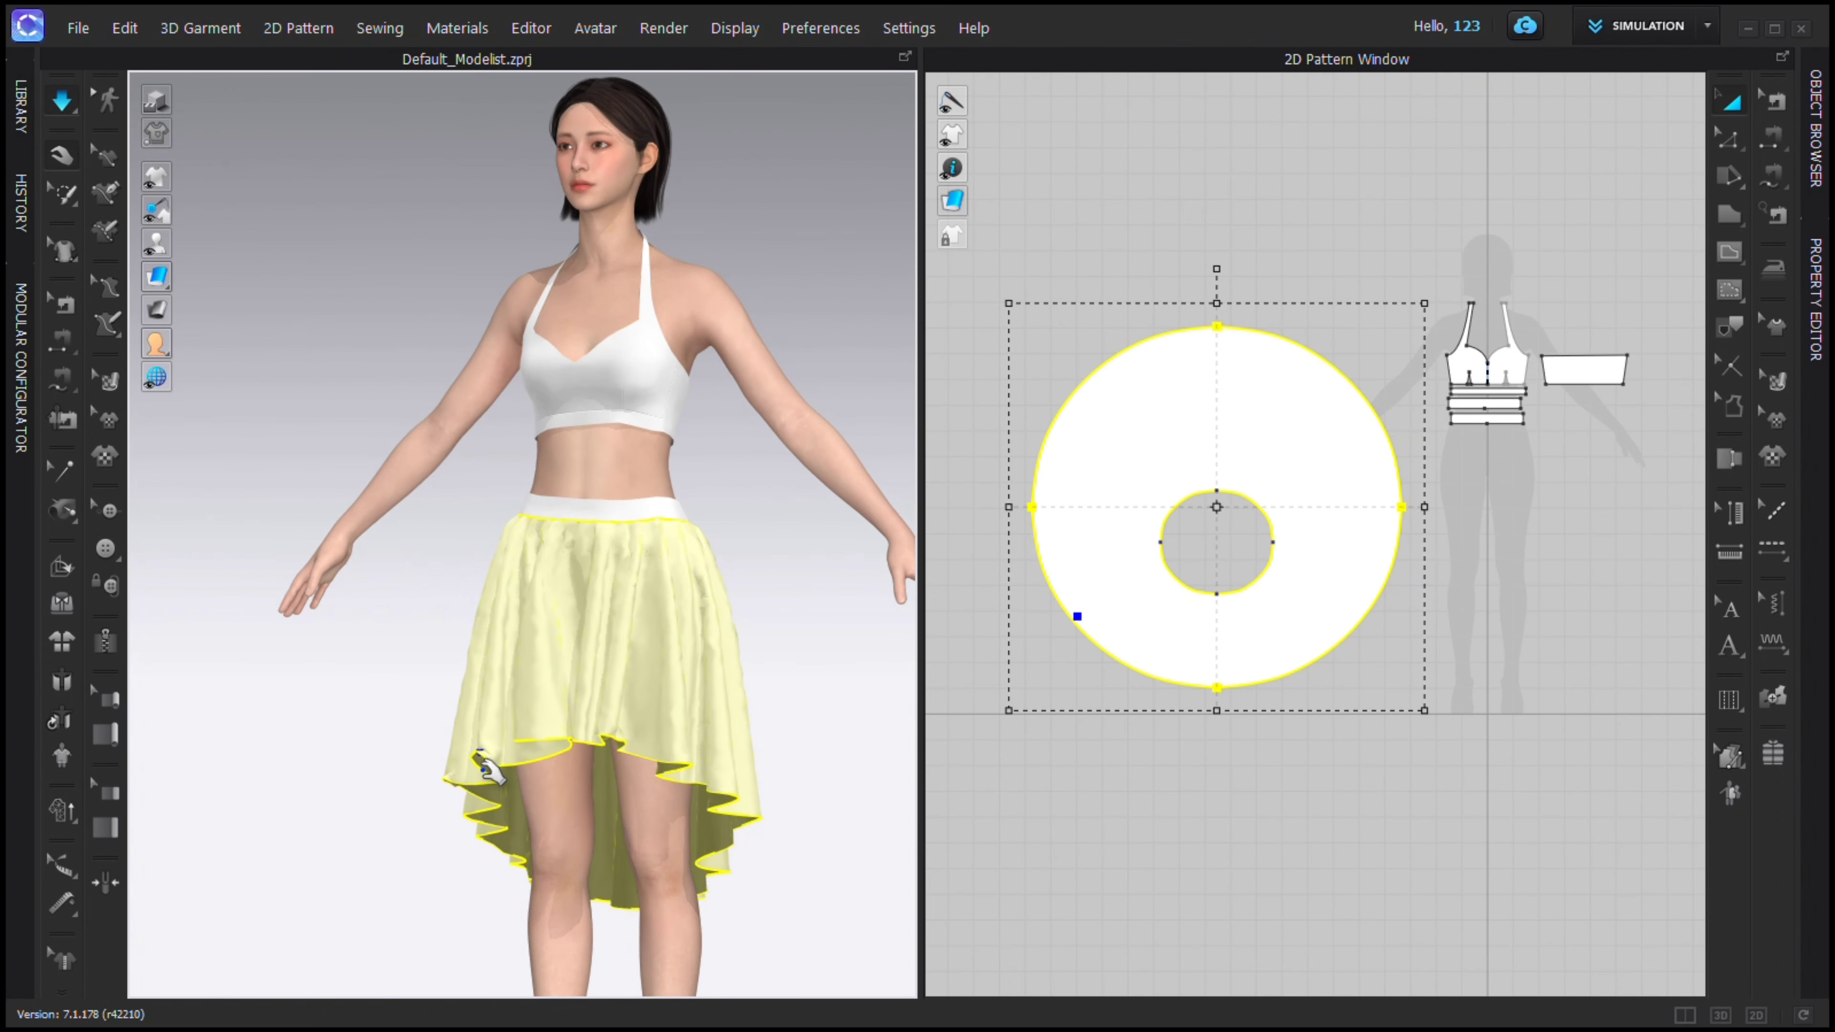
right_click_drag(708, 799, 654, 775)
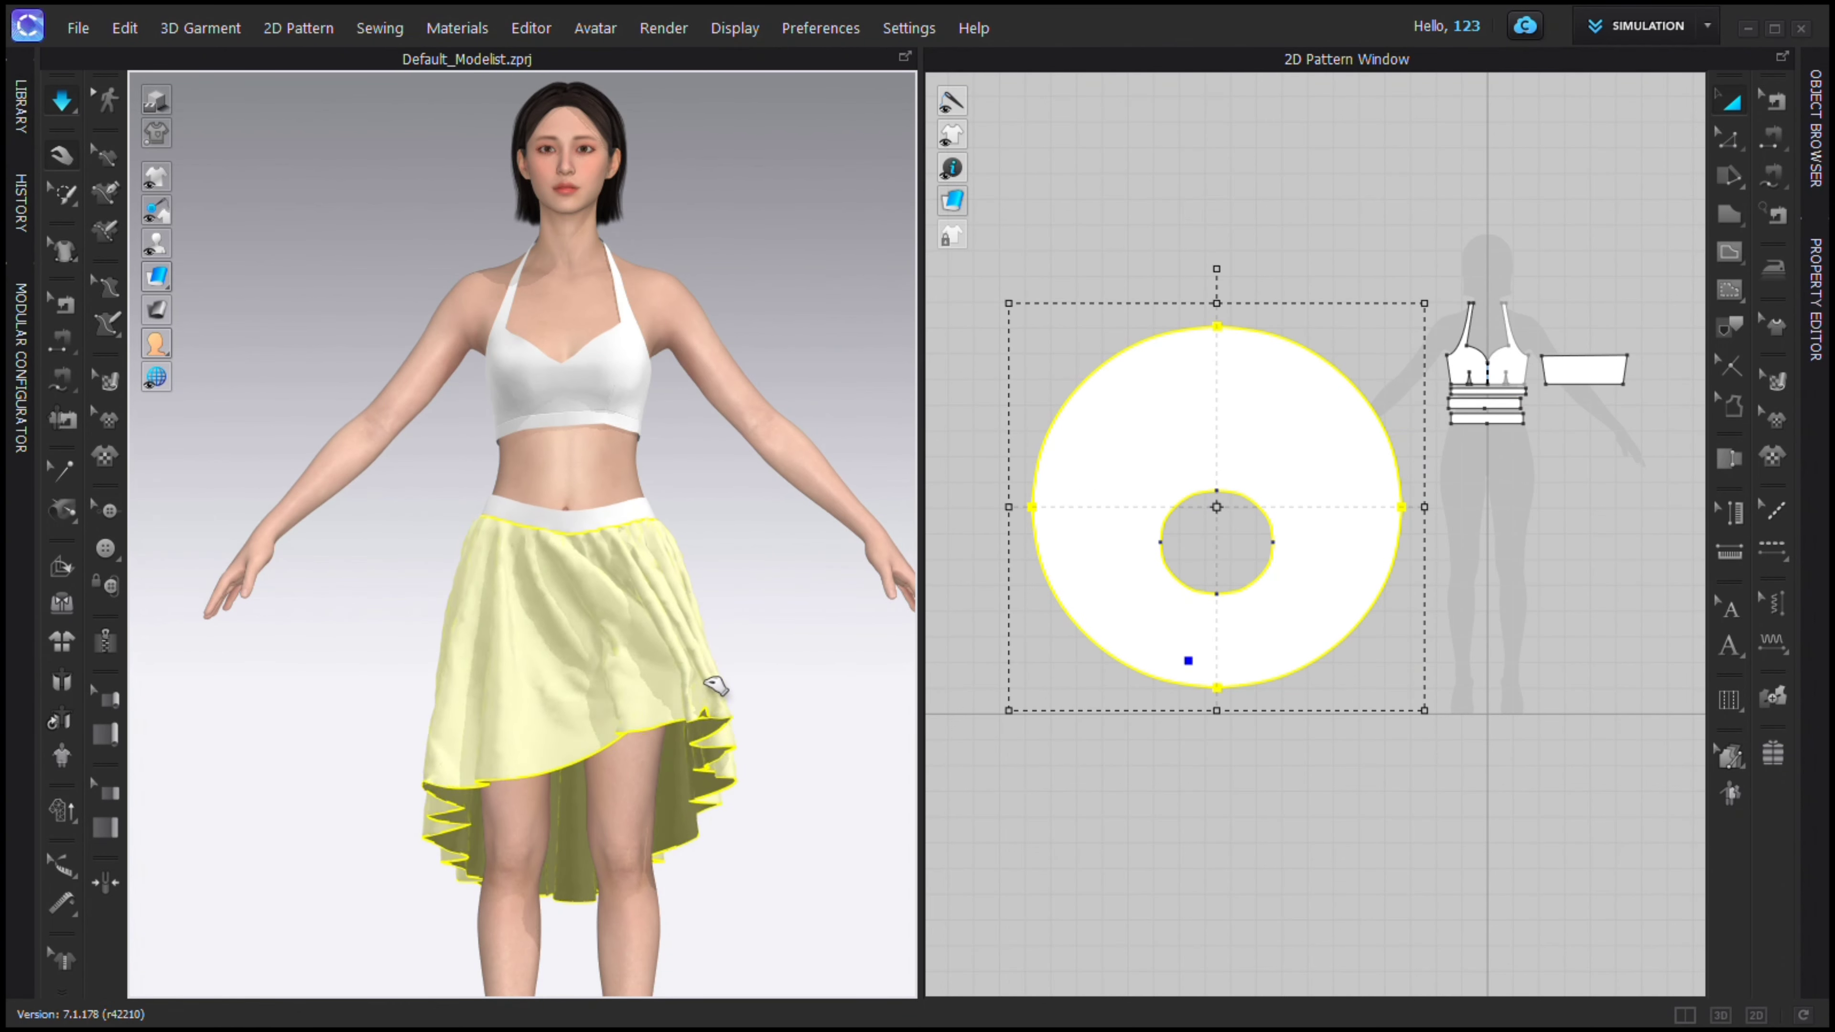
left_click(495, 511)
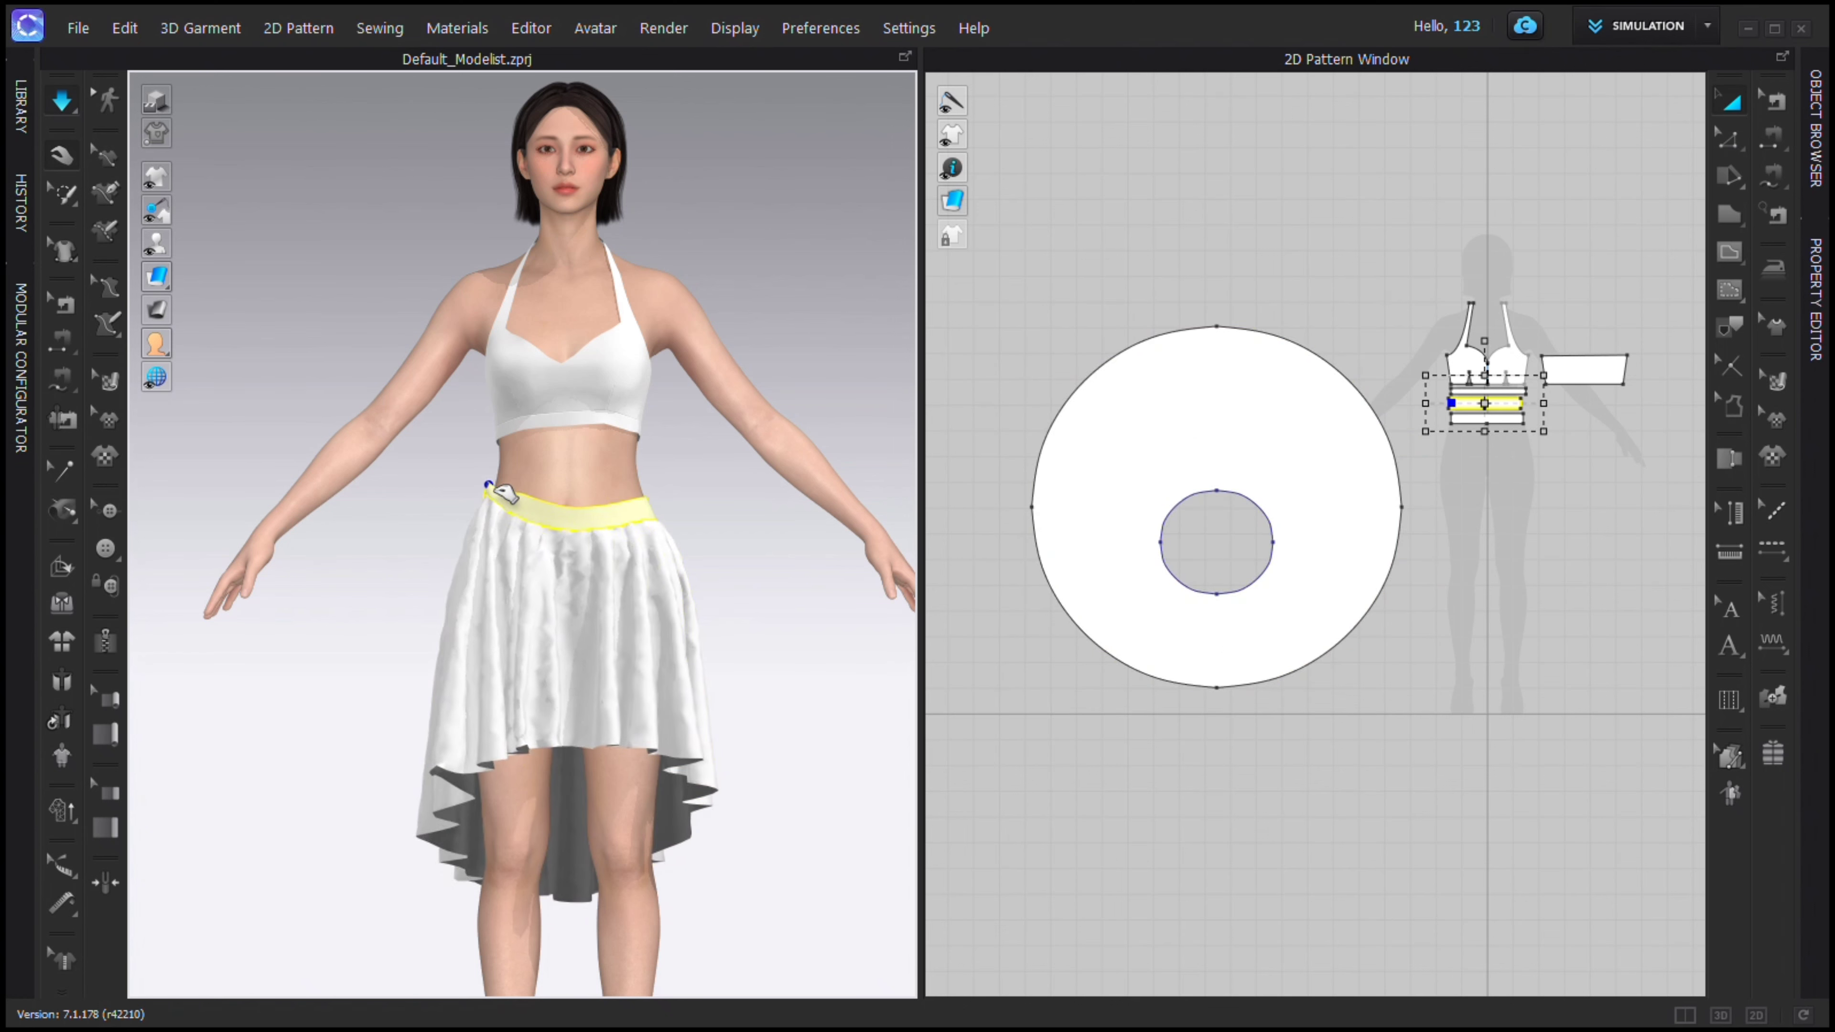
right_click_drag(506, 520, 690, 582)
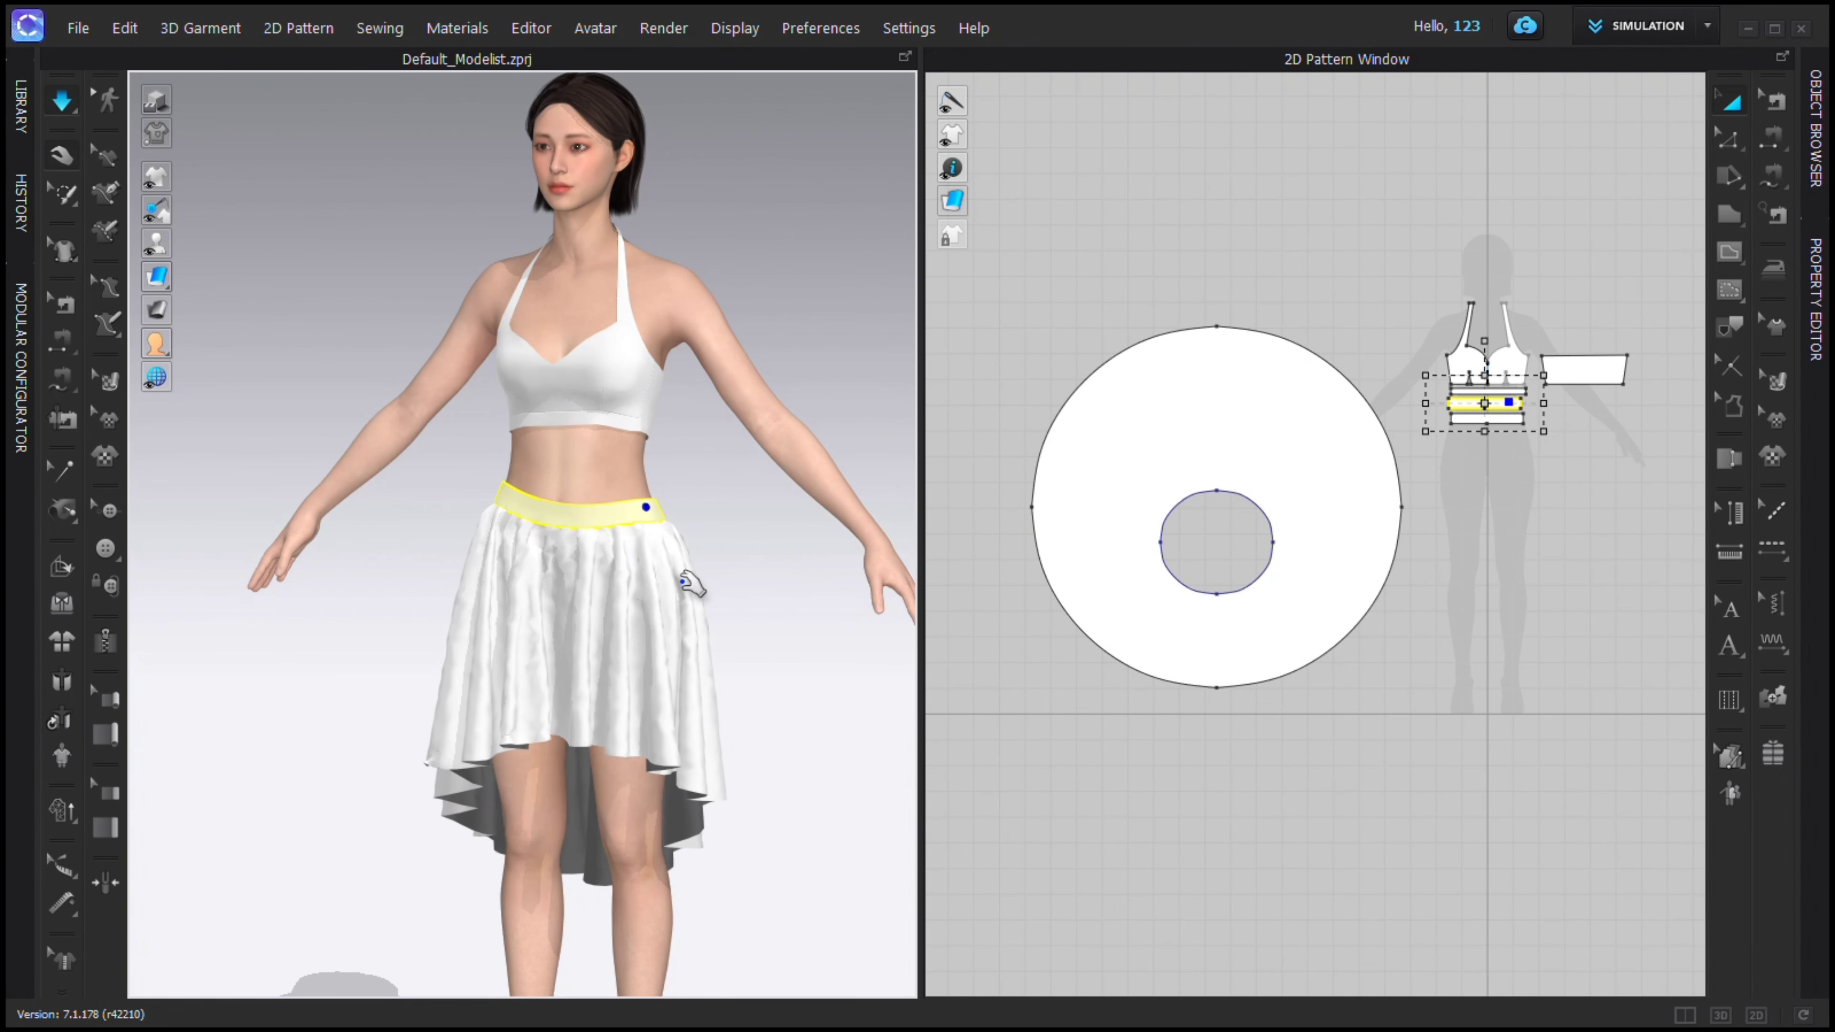
scroll(660, 511, "down", 1)
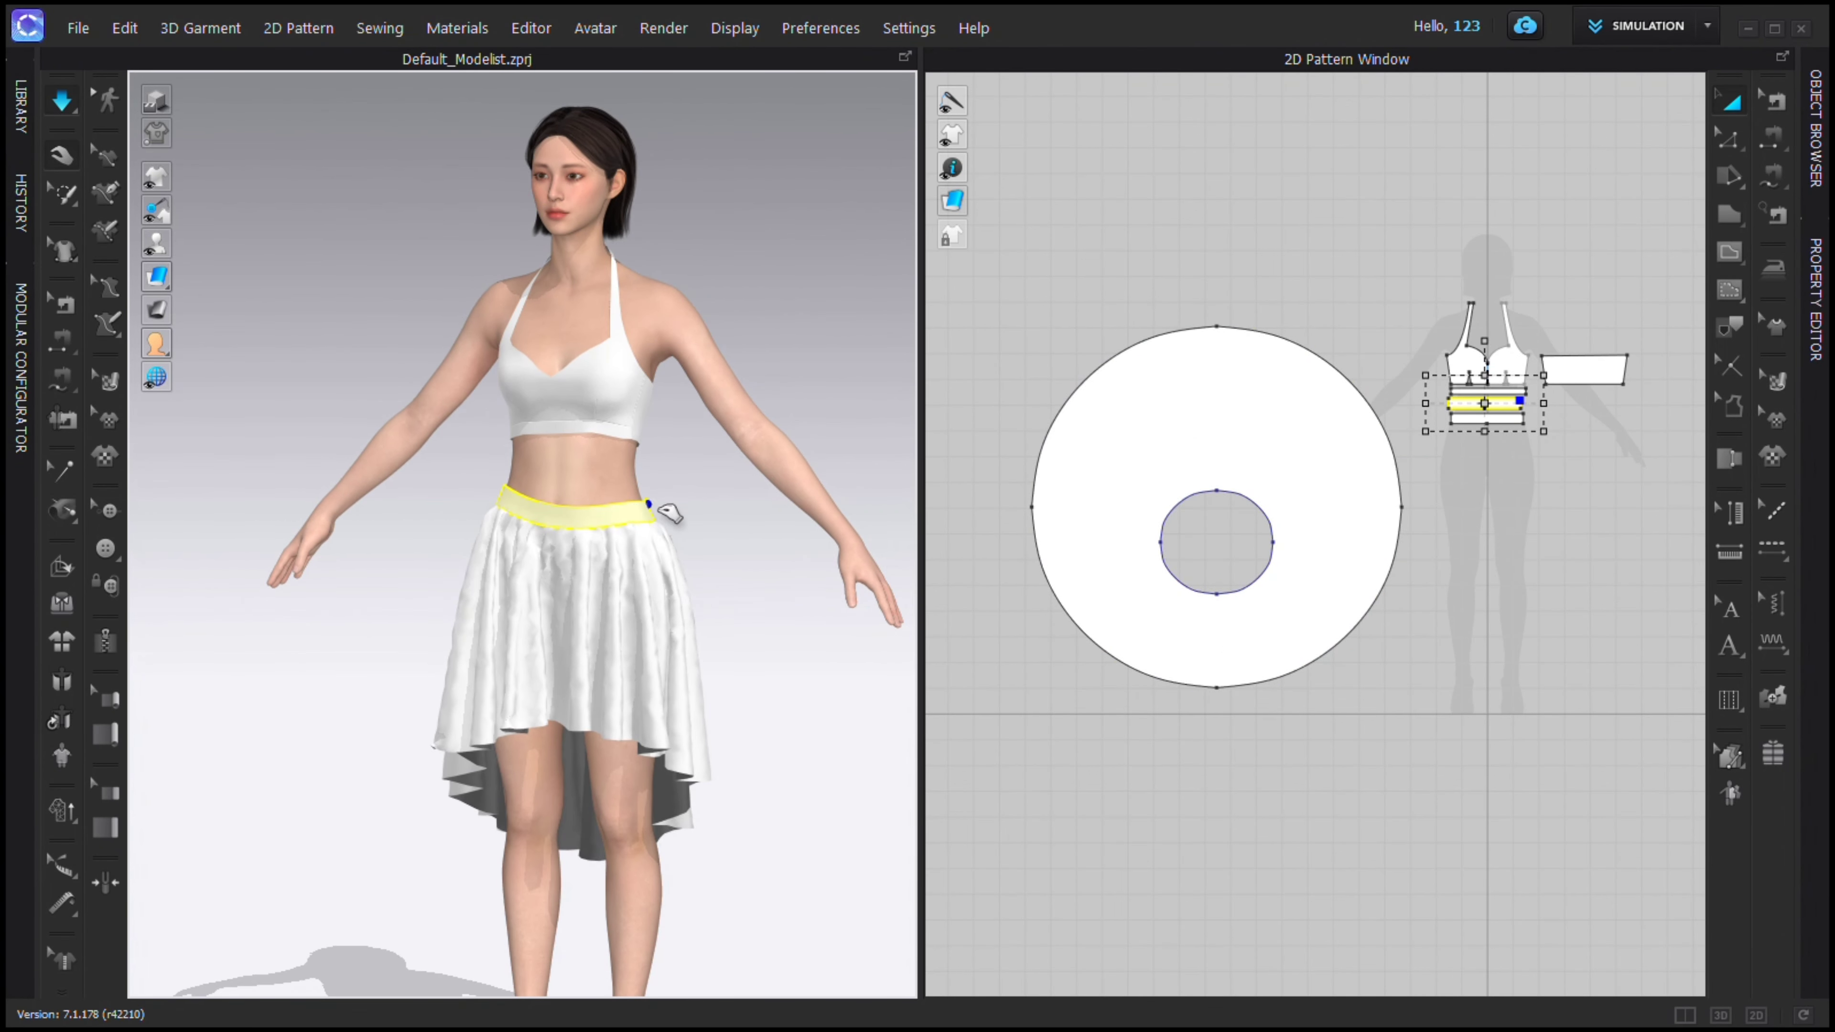
right_click_drag(692, 484, 469, 556)
Scale the circle skirt up considerably further in the 2D pattern for a floor-length back.
scroll(1257, 553, "down", 4)
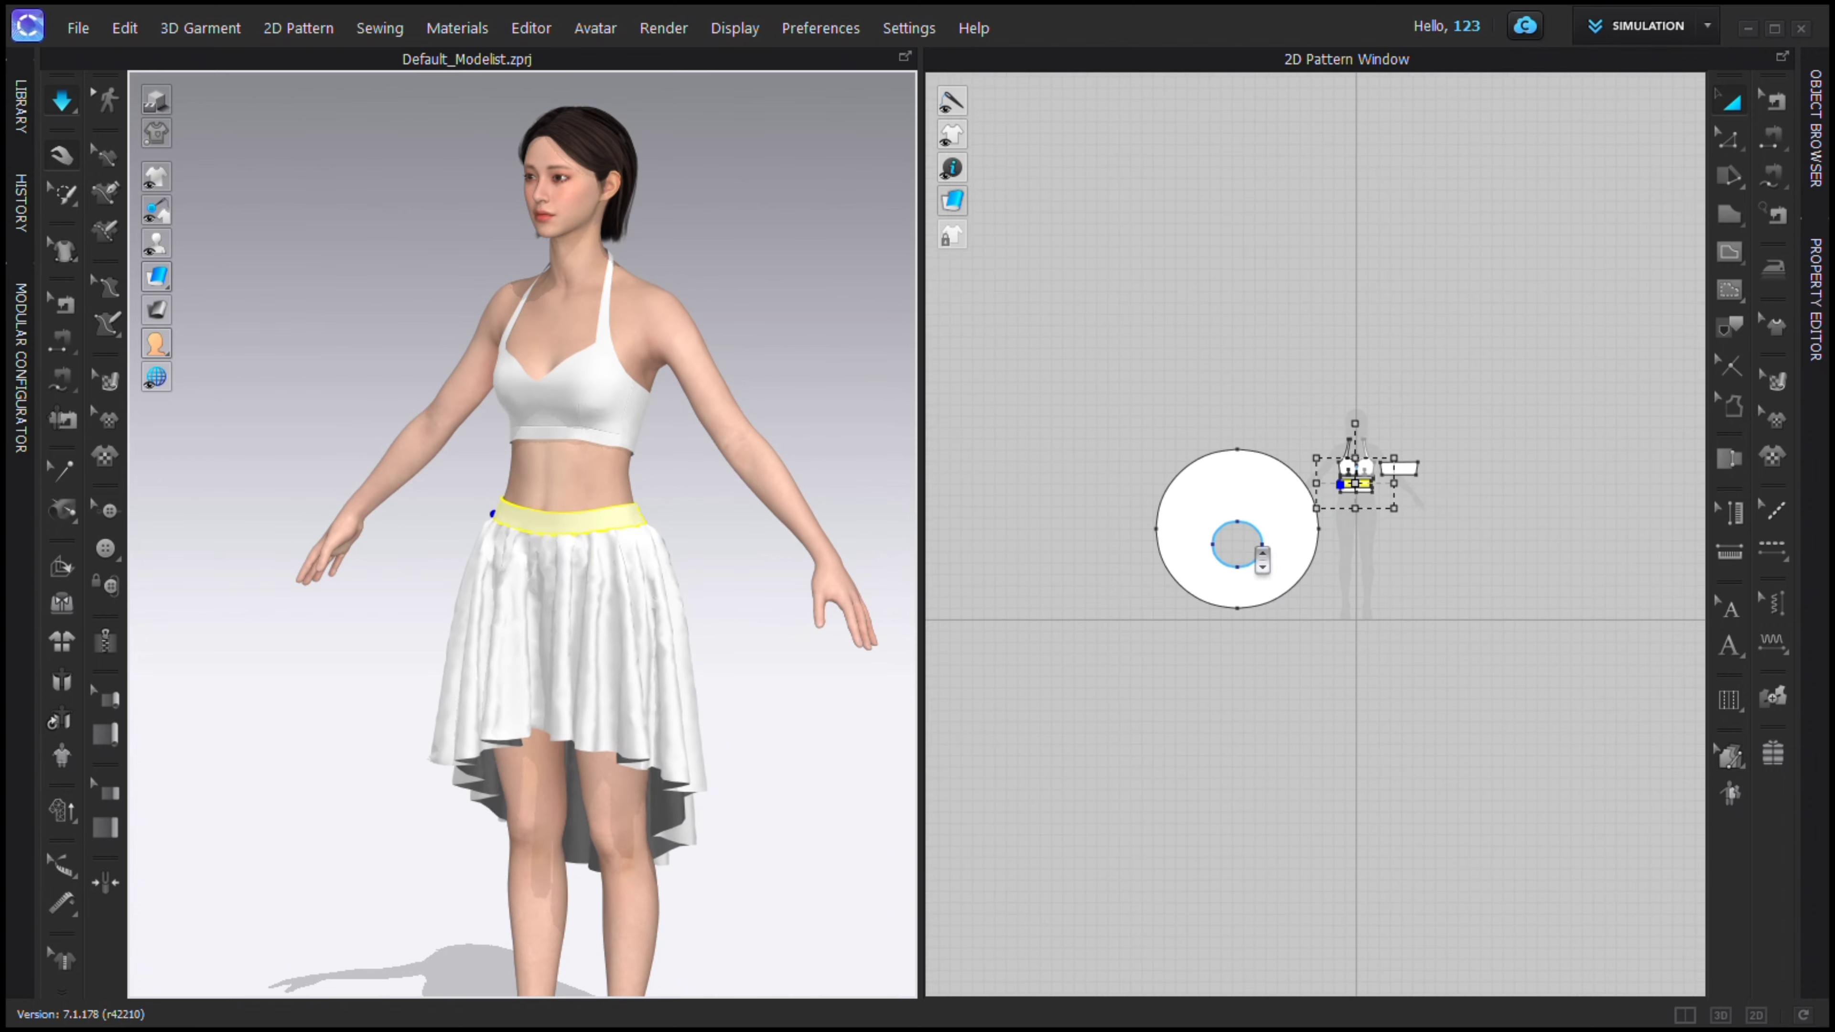
left_click(1228, 492)
scroll(1200, 484, "up", 1)
scroll(1200, 484, "down", 2)
left_click_drag(1090, 582, 1016, 643)
left_click_drag(1294, 402, 1303, 385)
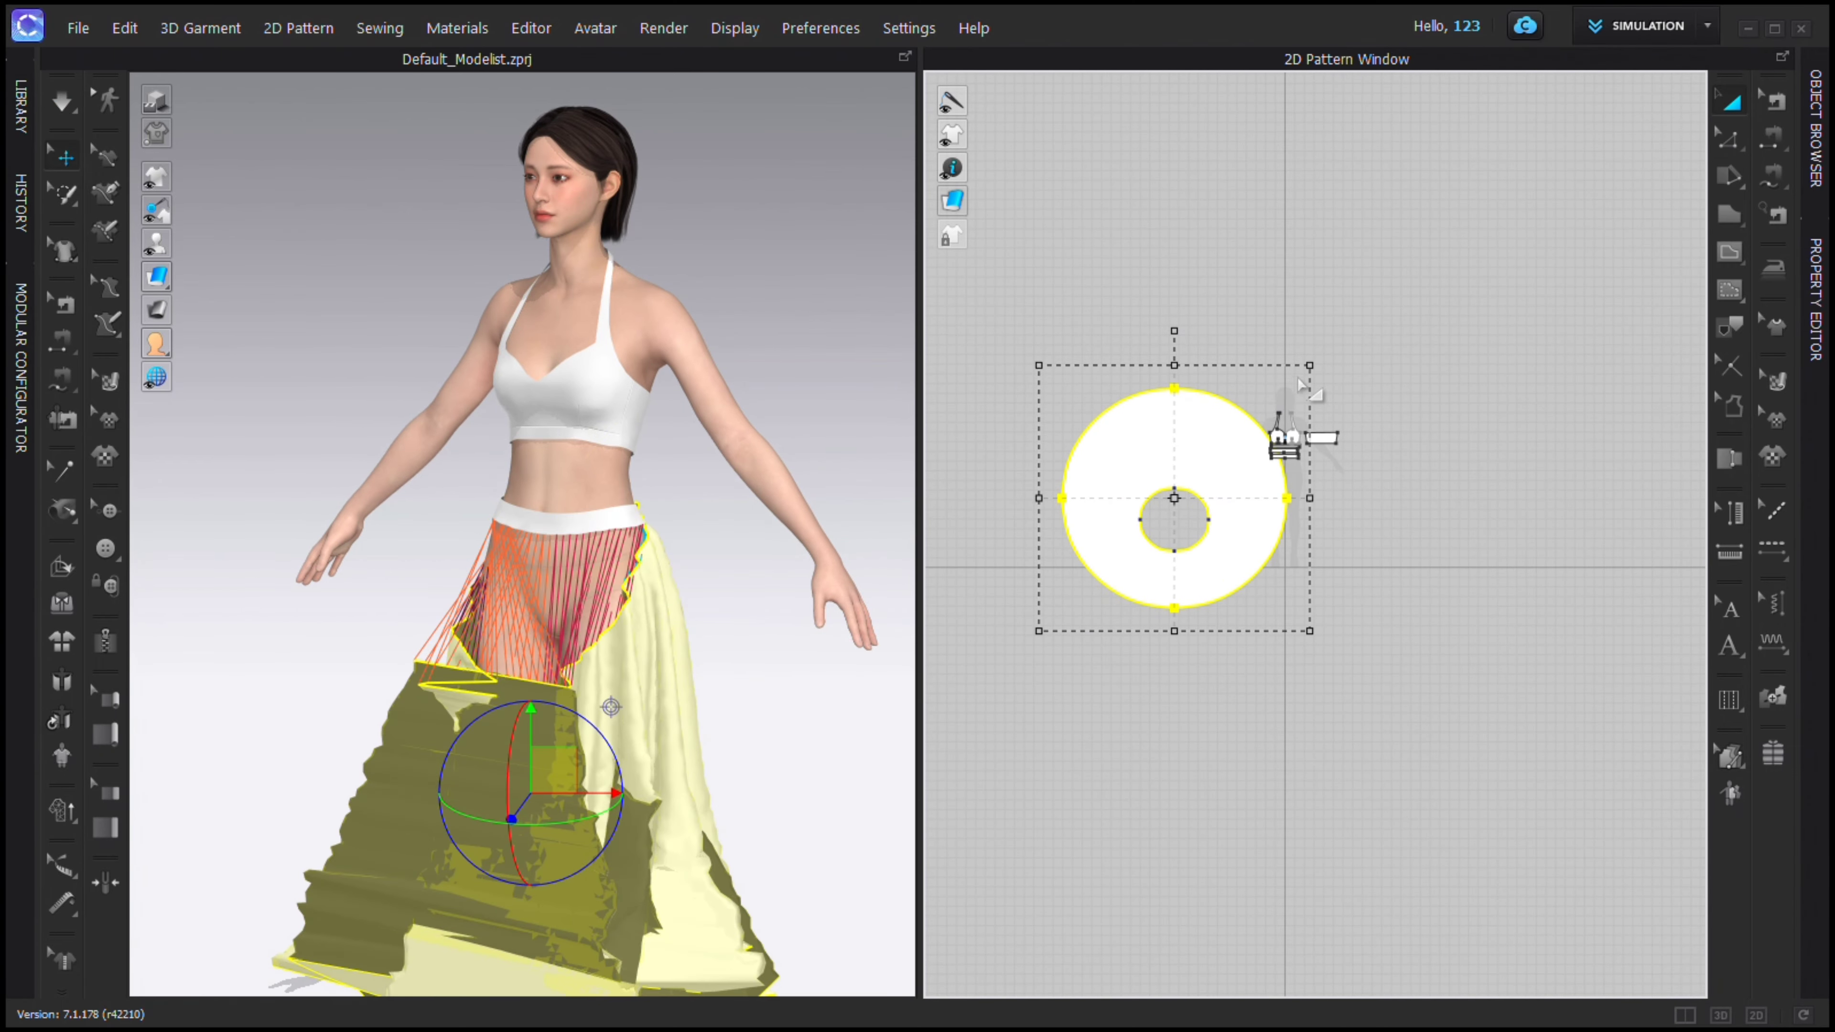
Reset the circle skirt to its flat 2D arrangement and lay it horizontally around the avatar at hip height.
left_click(664, 699)
key("ctrl+f")
scroll(672, 557, "down", 4)
right_click_drag(671, 558, 560, 553)
left_click(461, 420)
left_click_drag(545, 383, 504, 495)
right_click_drag(434, 412, 499, 393)
left_click_drag(377, 381, 697, 506)
right_click_drag(722, 517, 885, 610)
Enlarge the circle skirt slightly more in the 2D pattern and shift the flat piece in 3D.
scroll(1343, 521, "up", 4)
scroll(1262, 447, "down", 3)
middle_click_drag(1025, 546, 1220, 524)
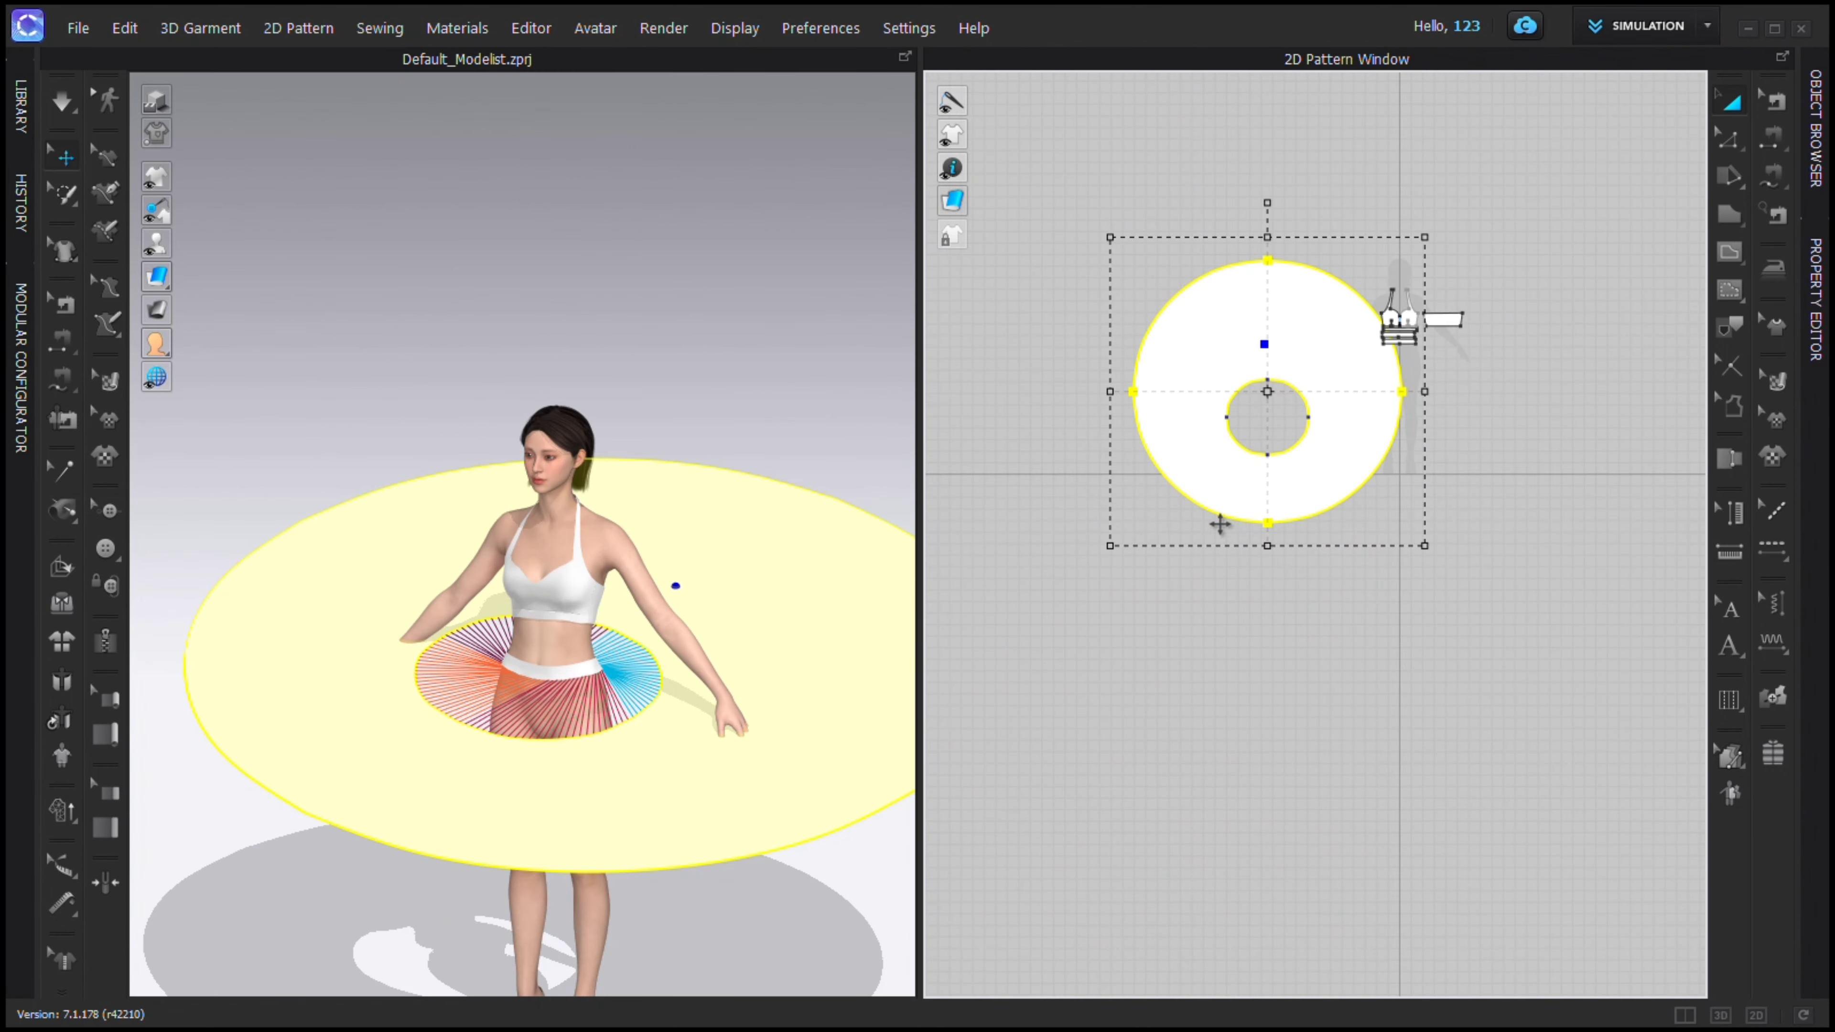
left_click(1415, 550)
left_click_drag(877, 582, 884, 571)
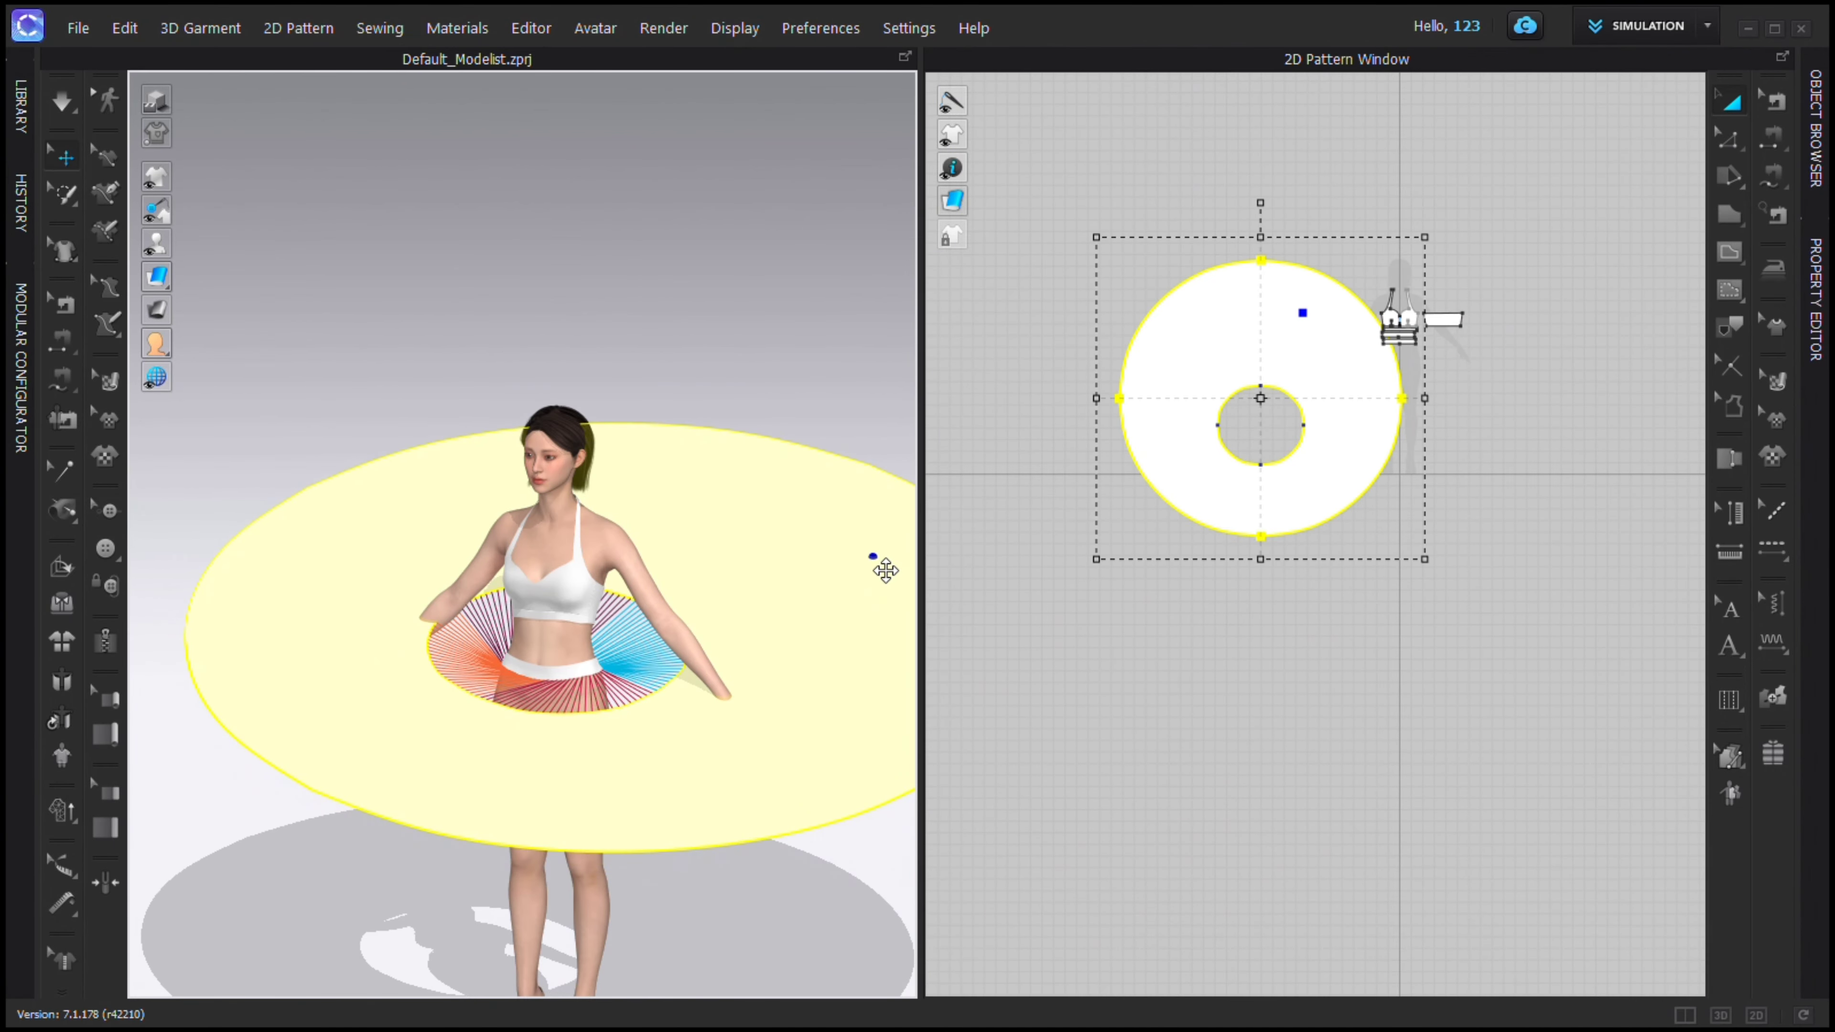
Level and centre the flat circle skirt in 3D so its opening surrounds the avatar's hips just below the waistbands.
right_click_drag(664, 589, 596, 578)
scroll(596, 578, "up", 1)
left_click(325, 540)
right_click_drag(328, 445, 376, 405)
left_click(543, 584)
left_click(495, 556)
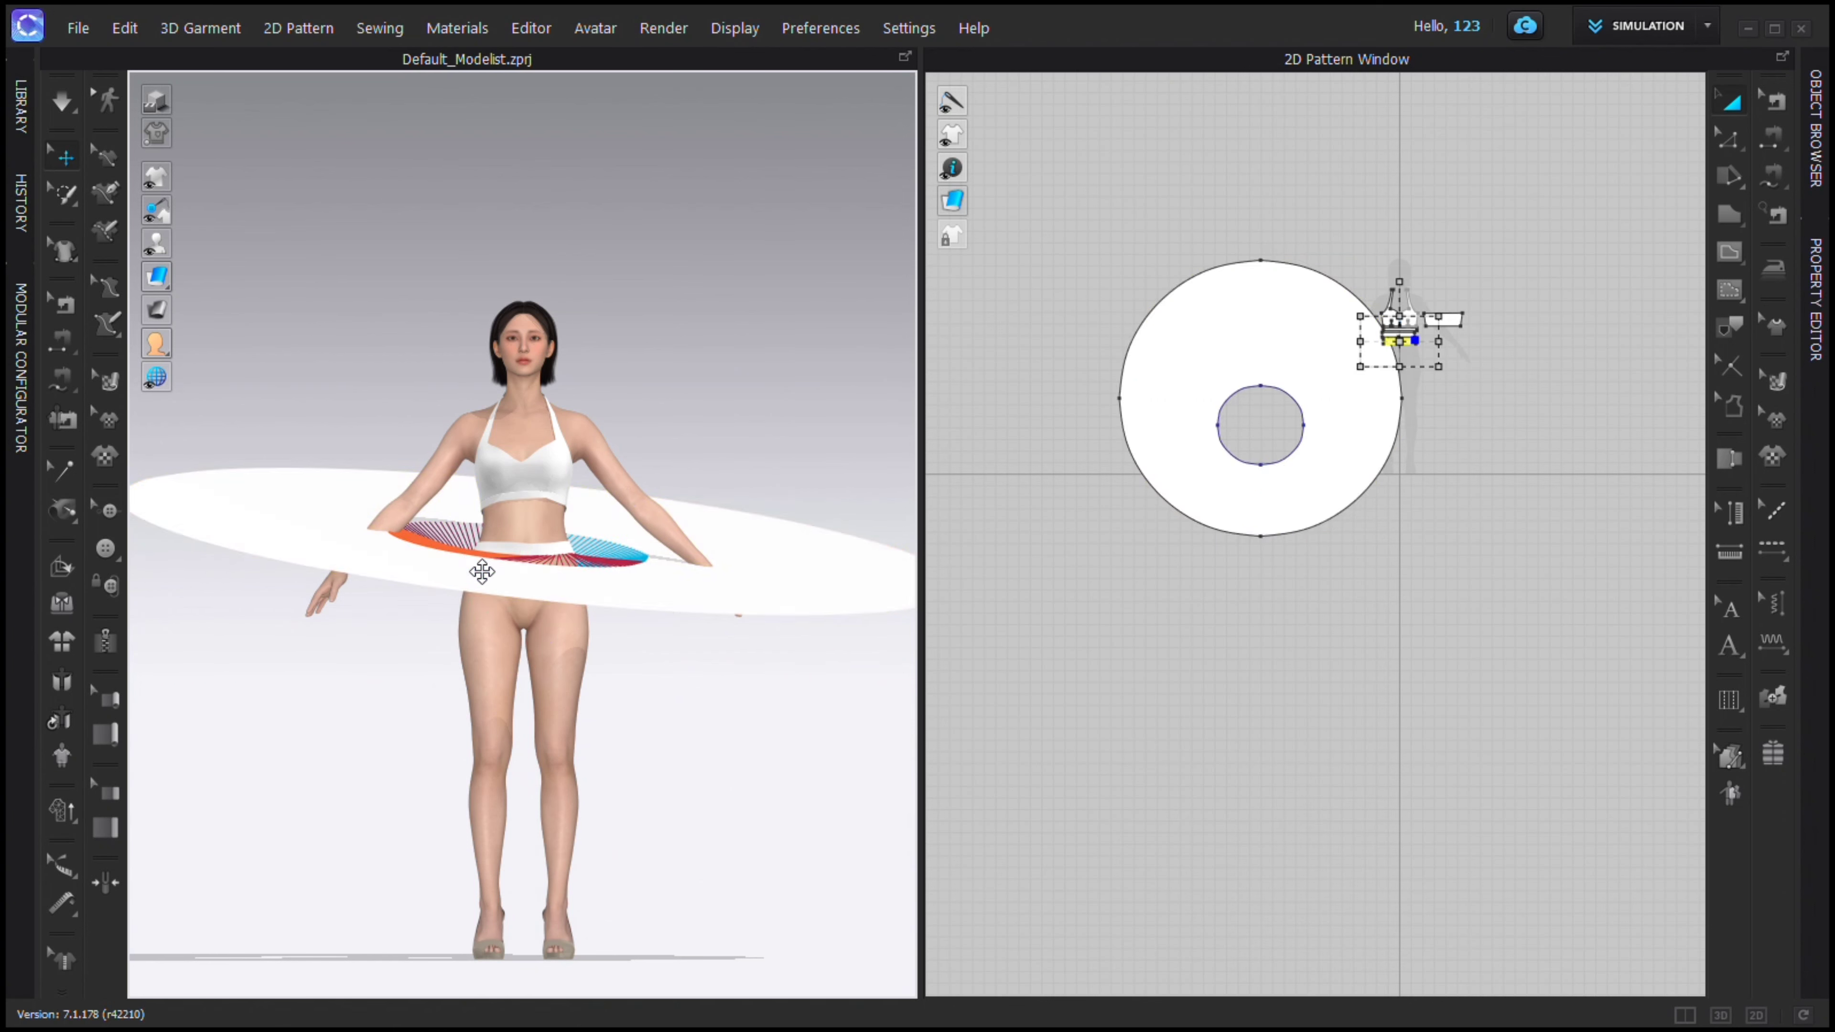
left_click(492, 569)
left_click_drag(444, 519, 434, 529)
left_click(614, 636)
right_click_drag(627, 625, 499, 632)
left_click(632, 573)
left_click_drag(713, 534, 652, 600)
right_click_drag(711, 625, 841, 618)
left_click_drag(553, 570, 566, 589)
left_click(735, 446)
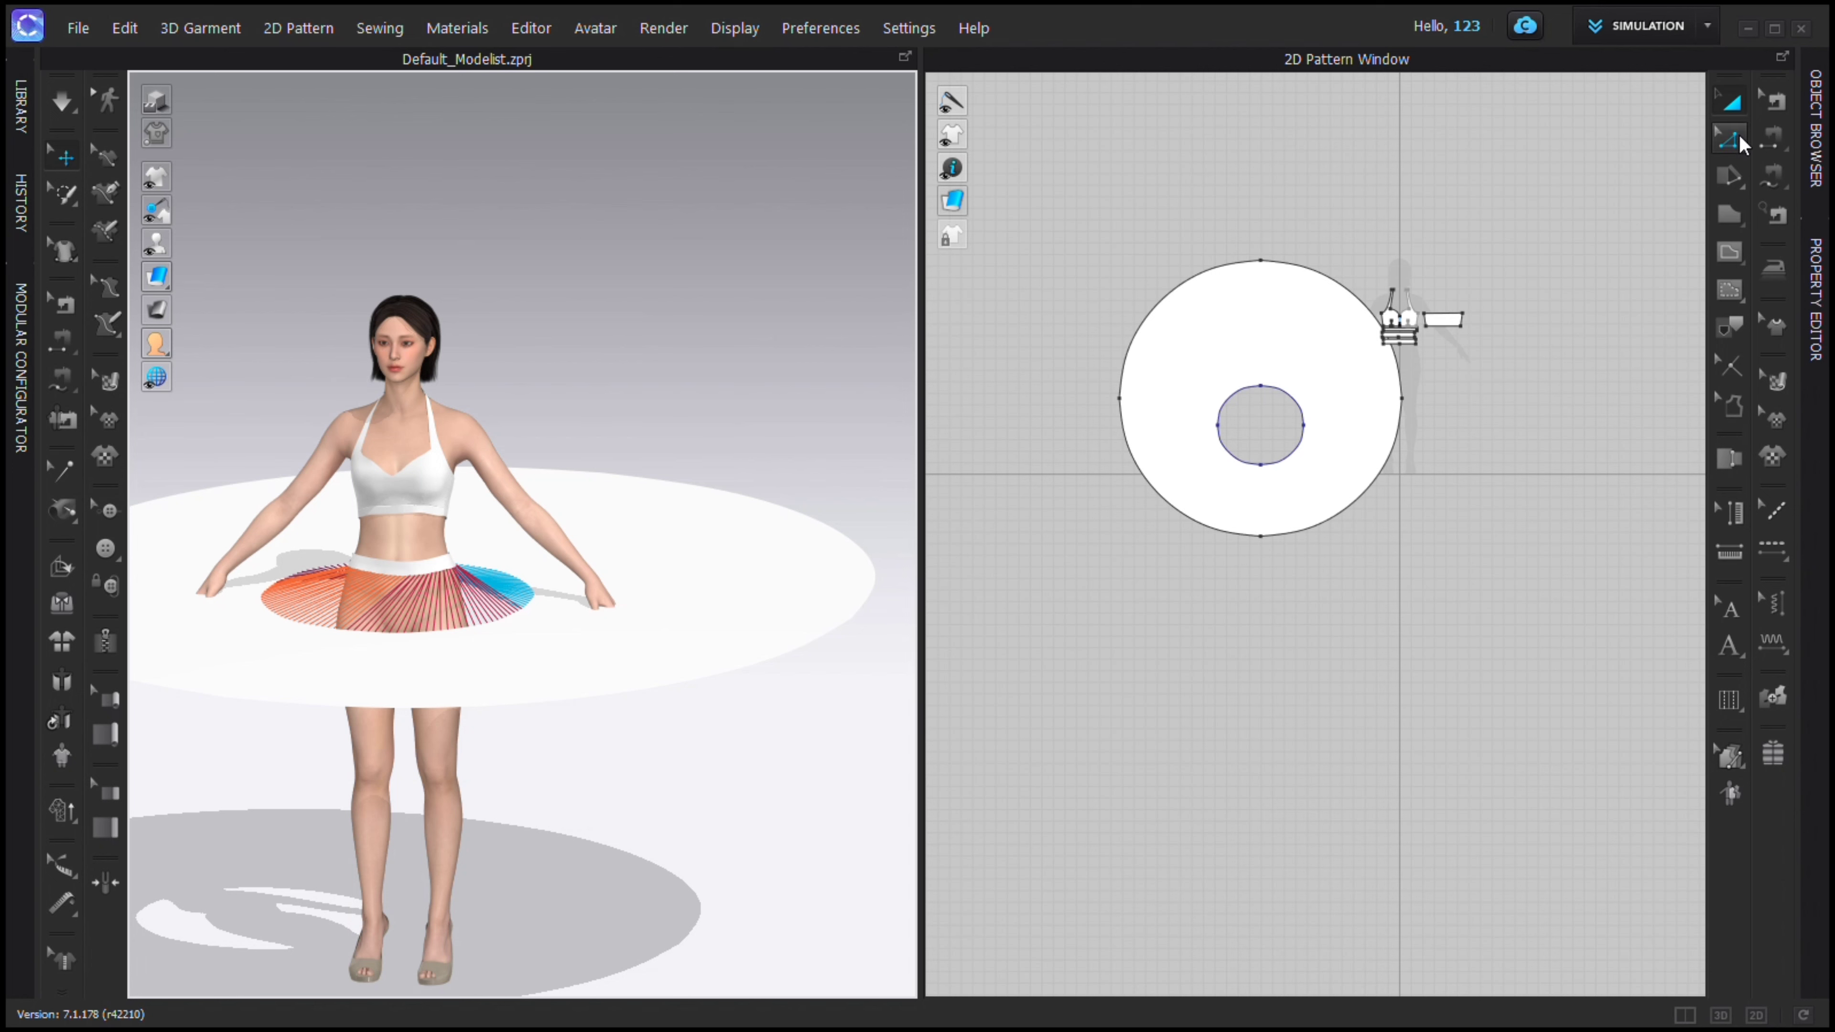
Move the circle skirt's waist opening further down off-centre in the 2D pattern and simulate the drape.
scroll(1278, 430, "up", 2)
left_click(1287, 418)
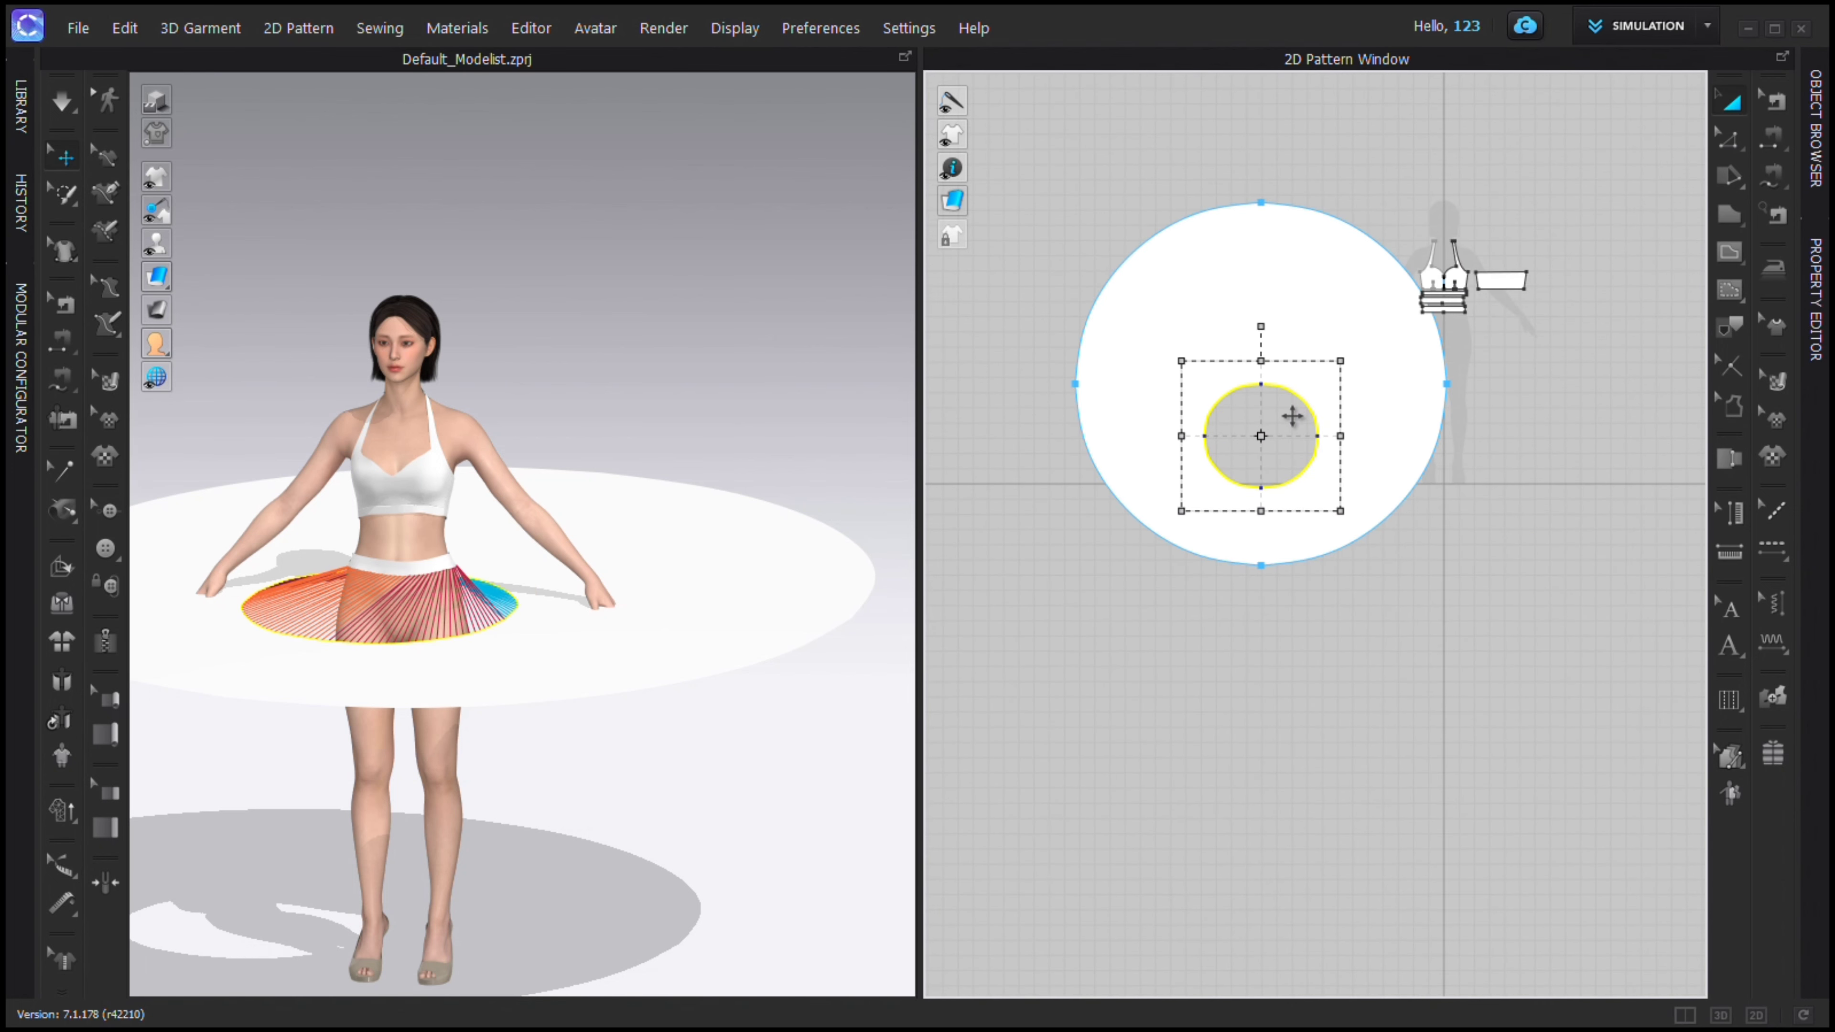
key("space")
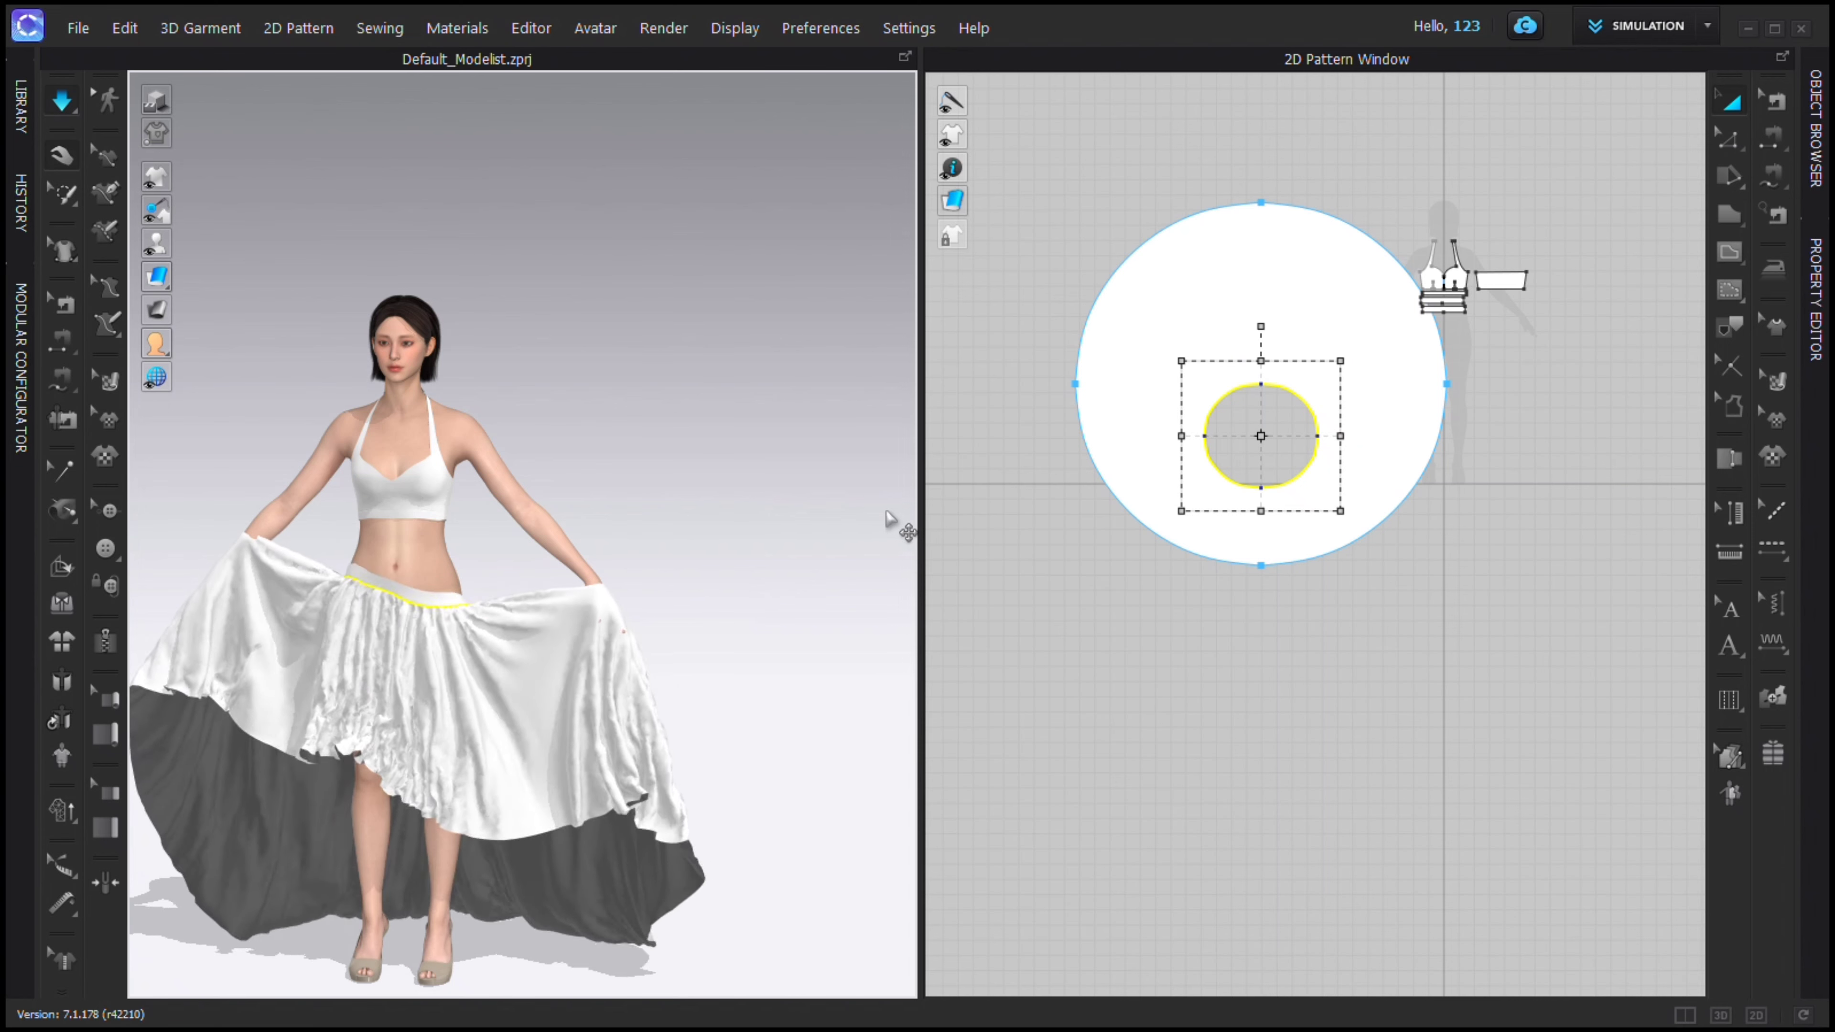
left_click(655, 684)
right_click_drag(655, 684, 459, 626)
left_click(443, 533)
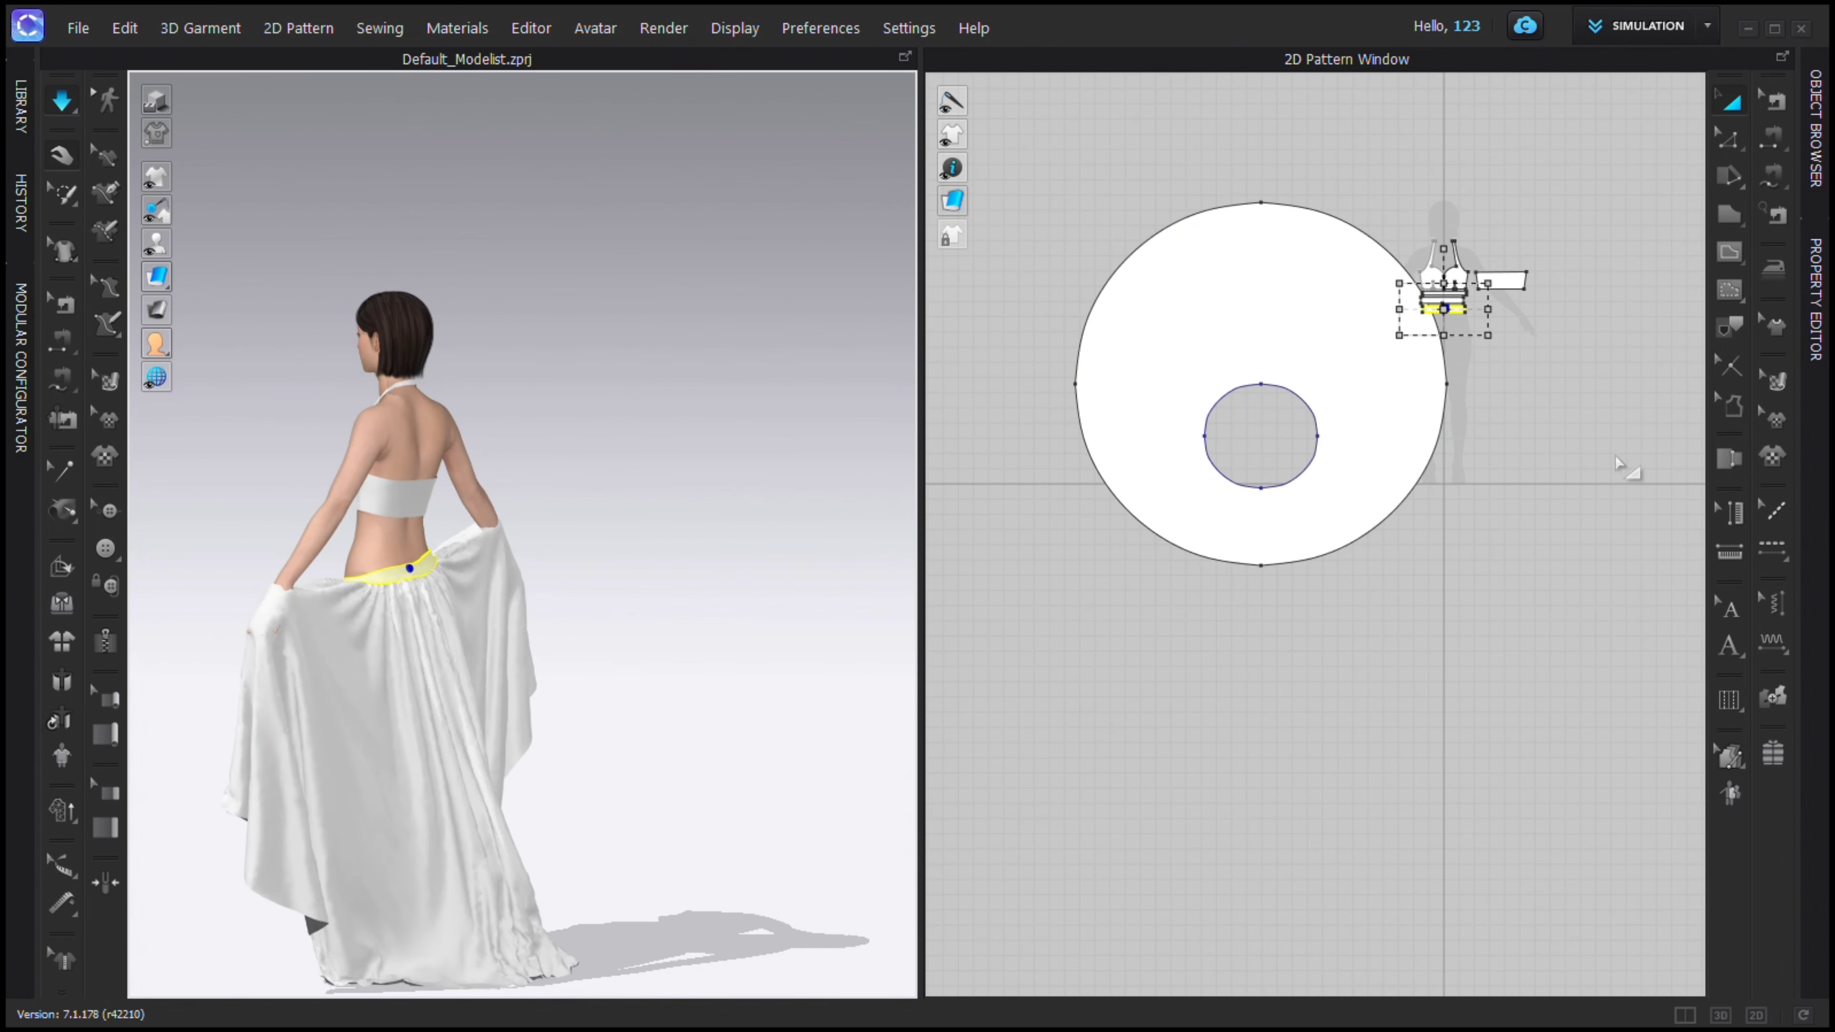
Narrow the back and front waistbands in the 2D pattern and rerun the simulation.
scroll(1451, 313, "up", 8)
left_click_drag(1557, 288, 1532, 290)
left_click(1311, 248)
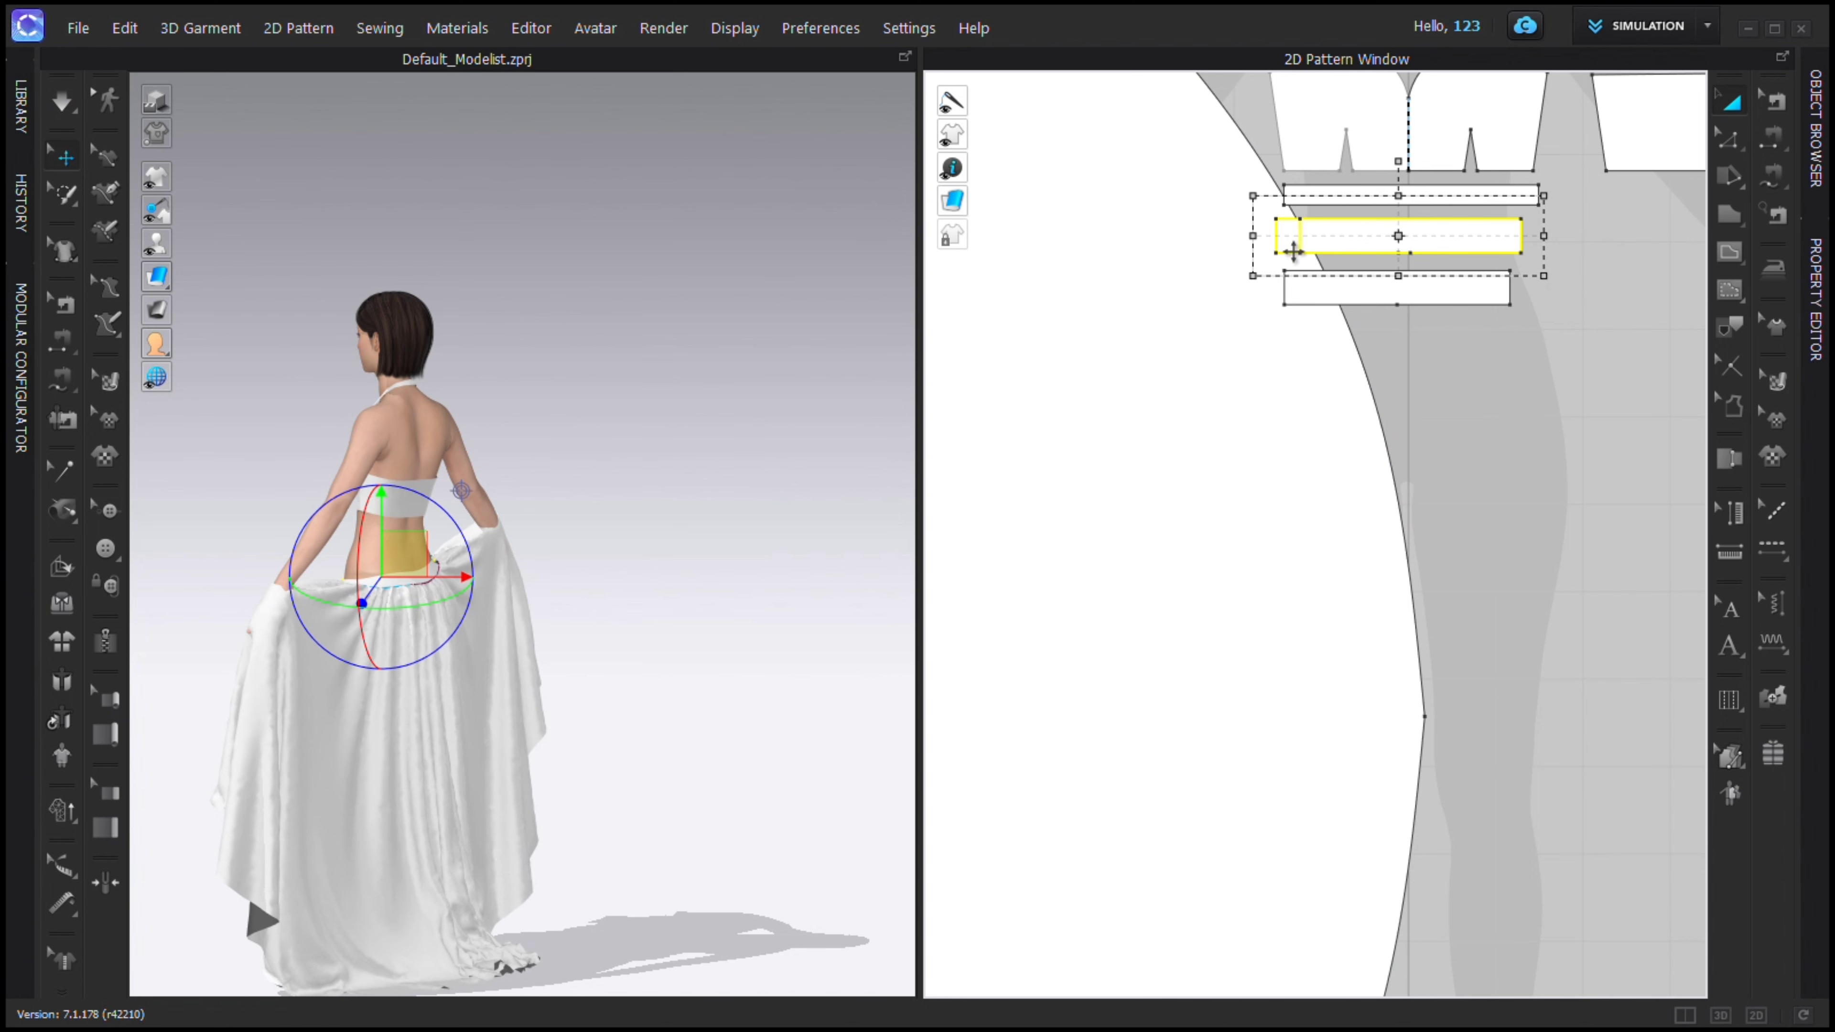
key("q")
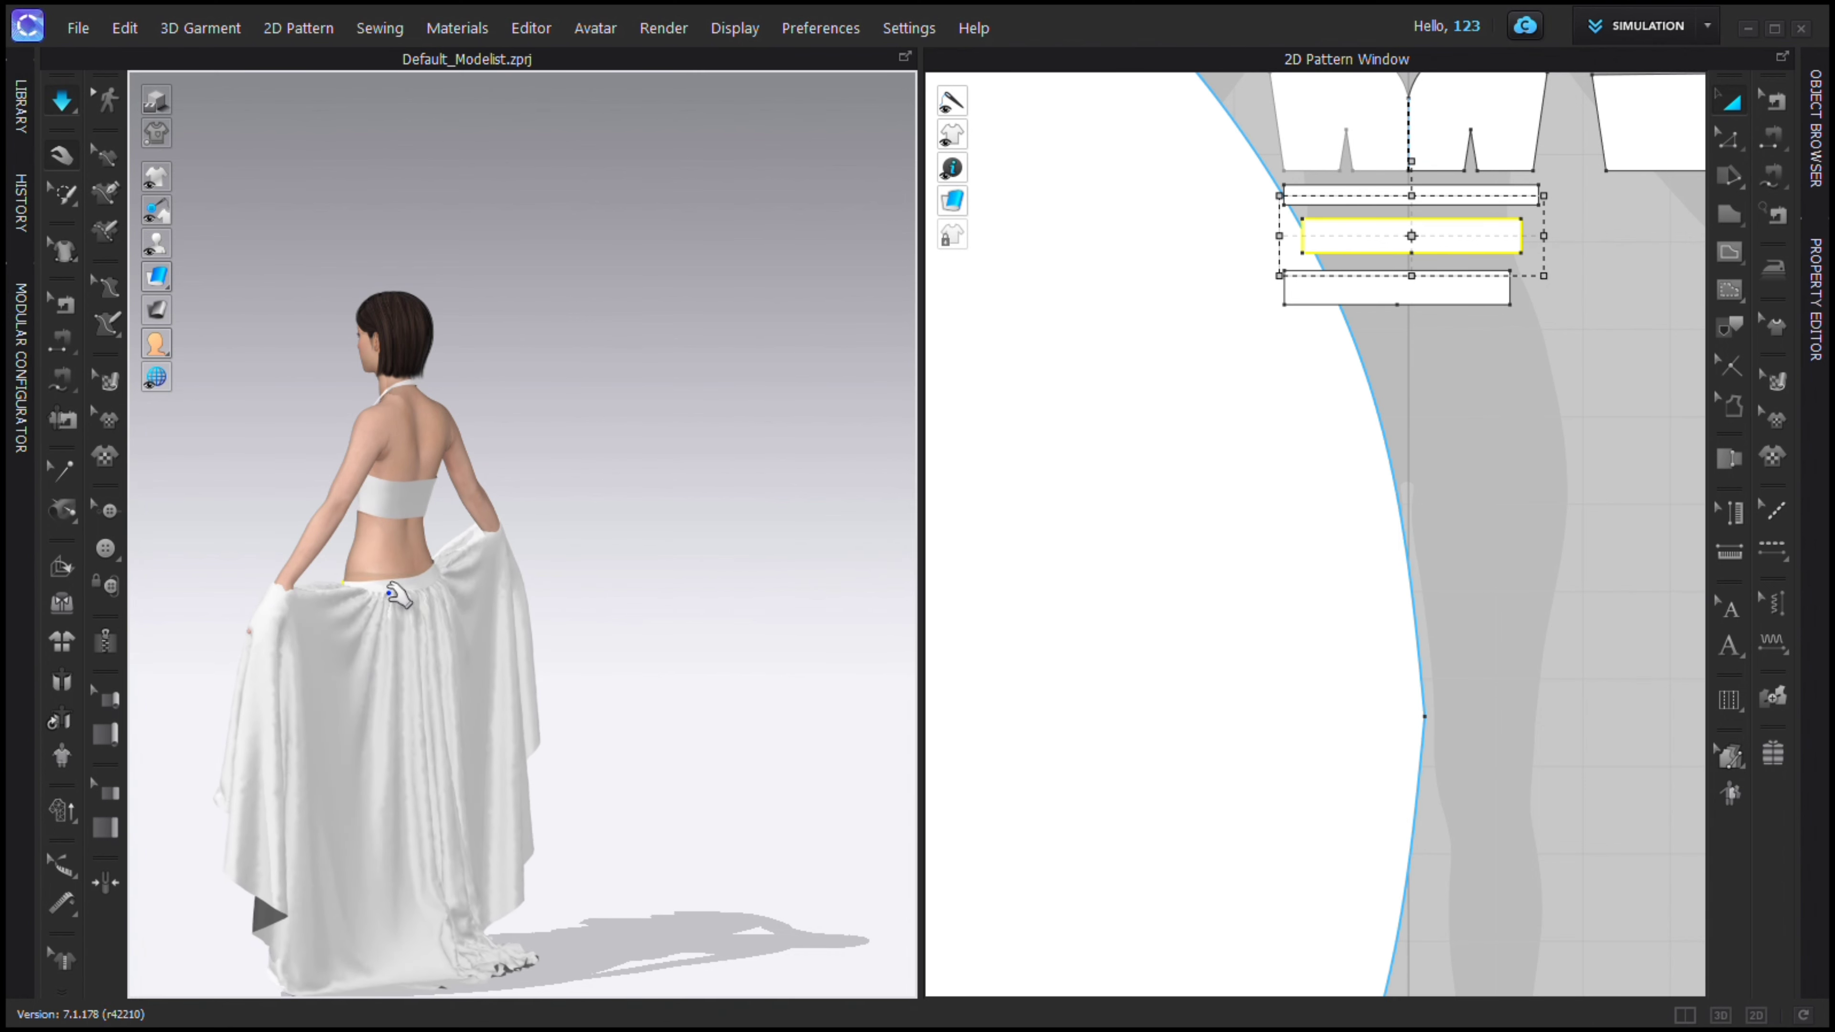
Turn on Elastic for the outlines of the back and front waistbands.
left_click(384, 513)
left_click(1816, 130)
left_click(1817, 160)
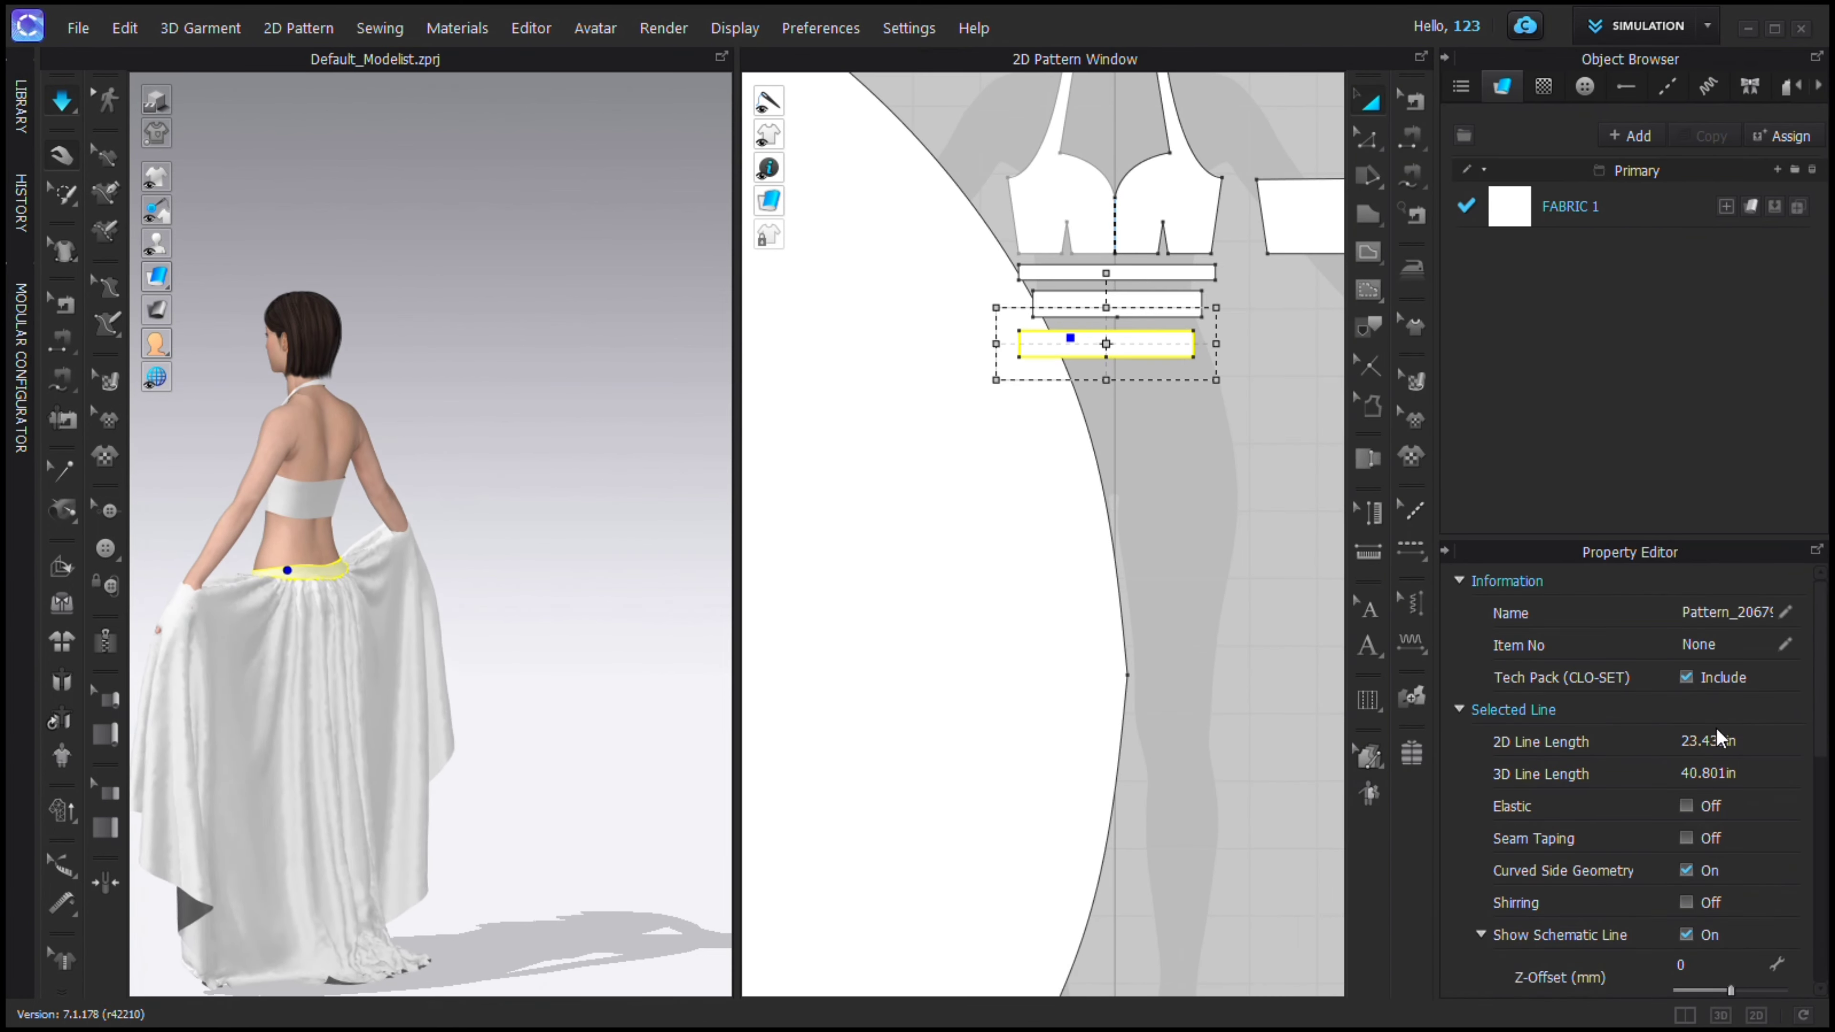
left_click(1686, 806)
left_click(1159, 305)
left_click(1686, 837)
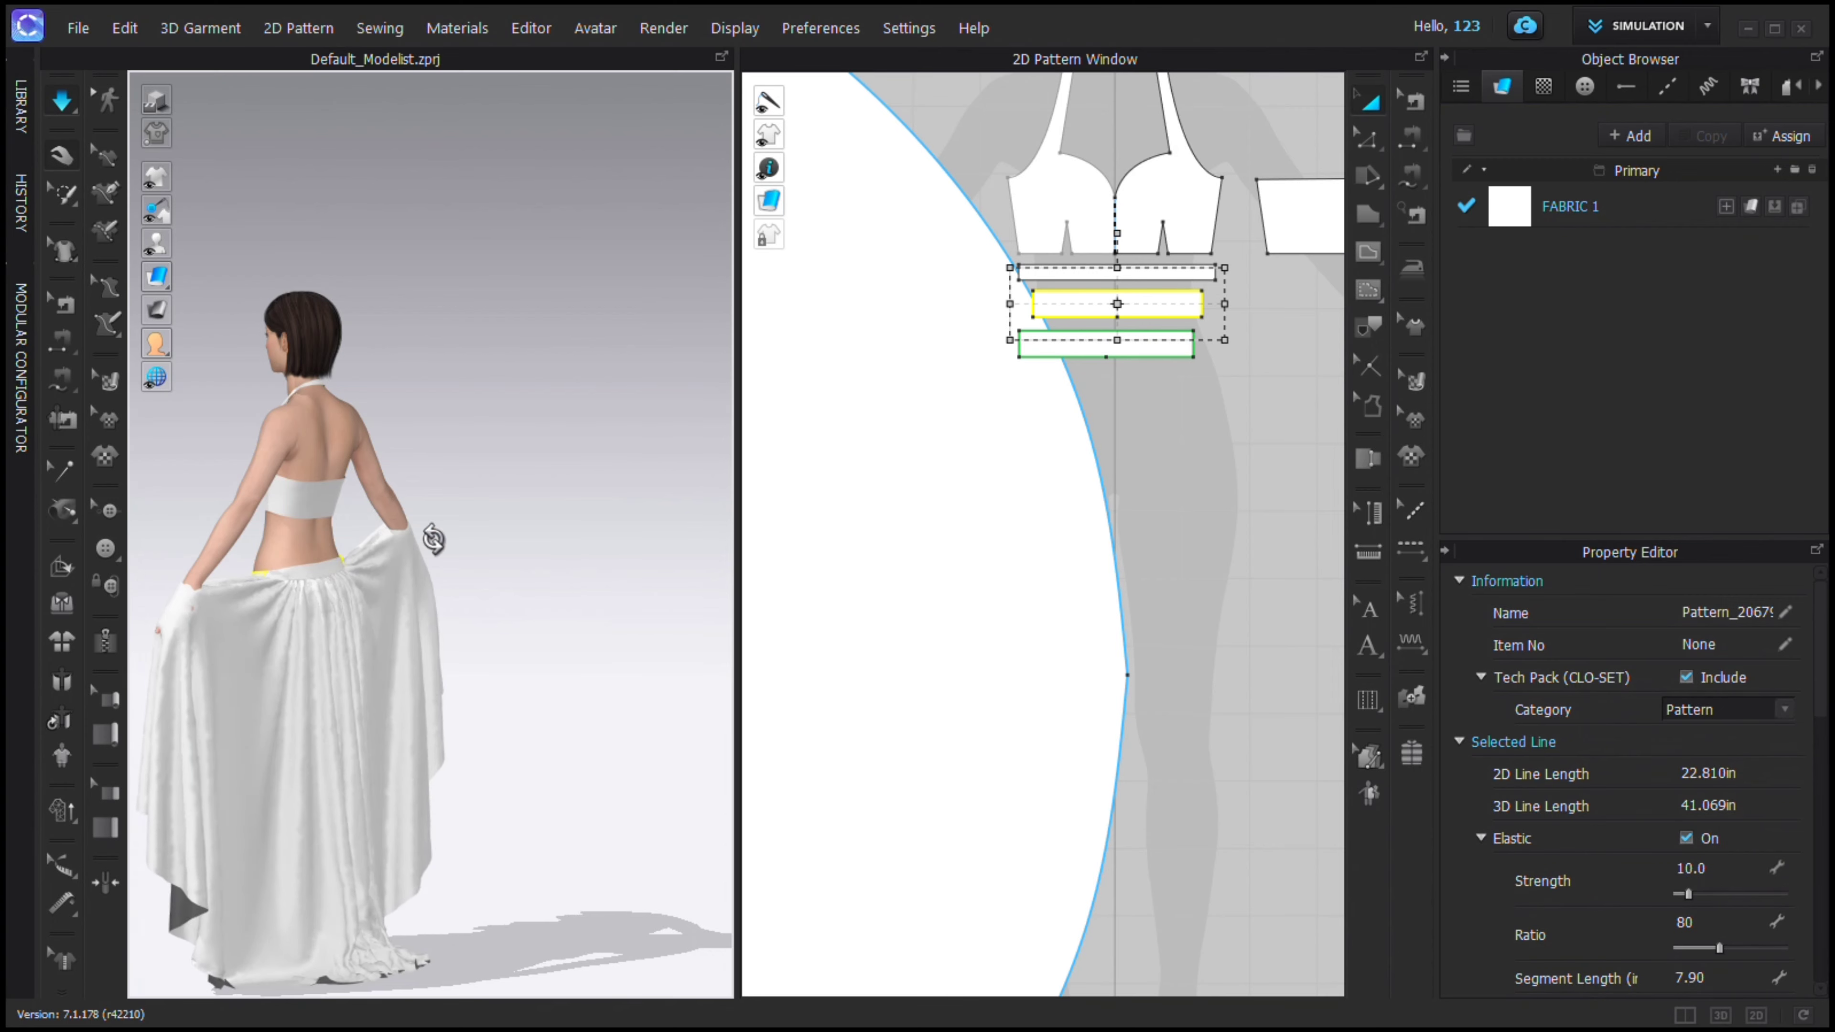
Pull the front and back elastic waistbands outward and upward to free them and seat them around the waist.
key("2")
scroll(535, 384, "up", 3)
mouse_move(535, 383)
left_mouse_down()
mouse_move(533, 338)
mouse_move(418, 354)
mouse_move(534, 409)
left_mouse_up()
left_click(511, 402)
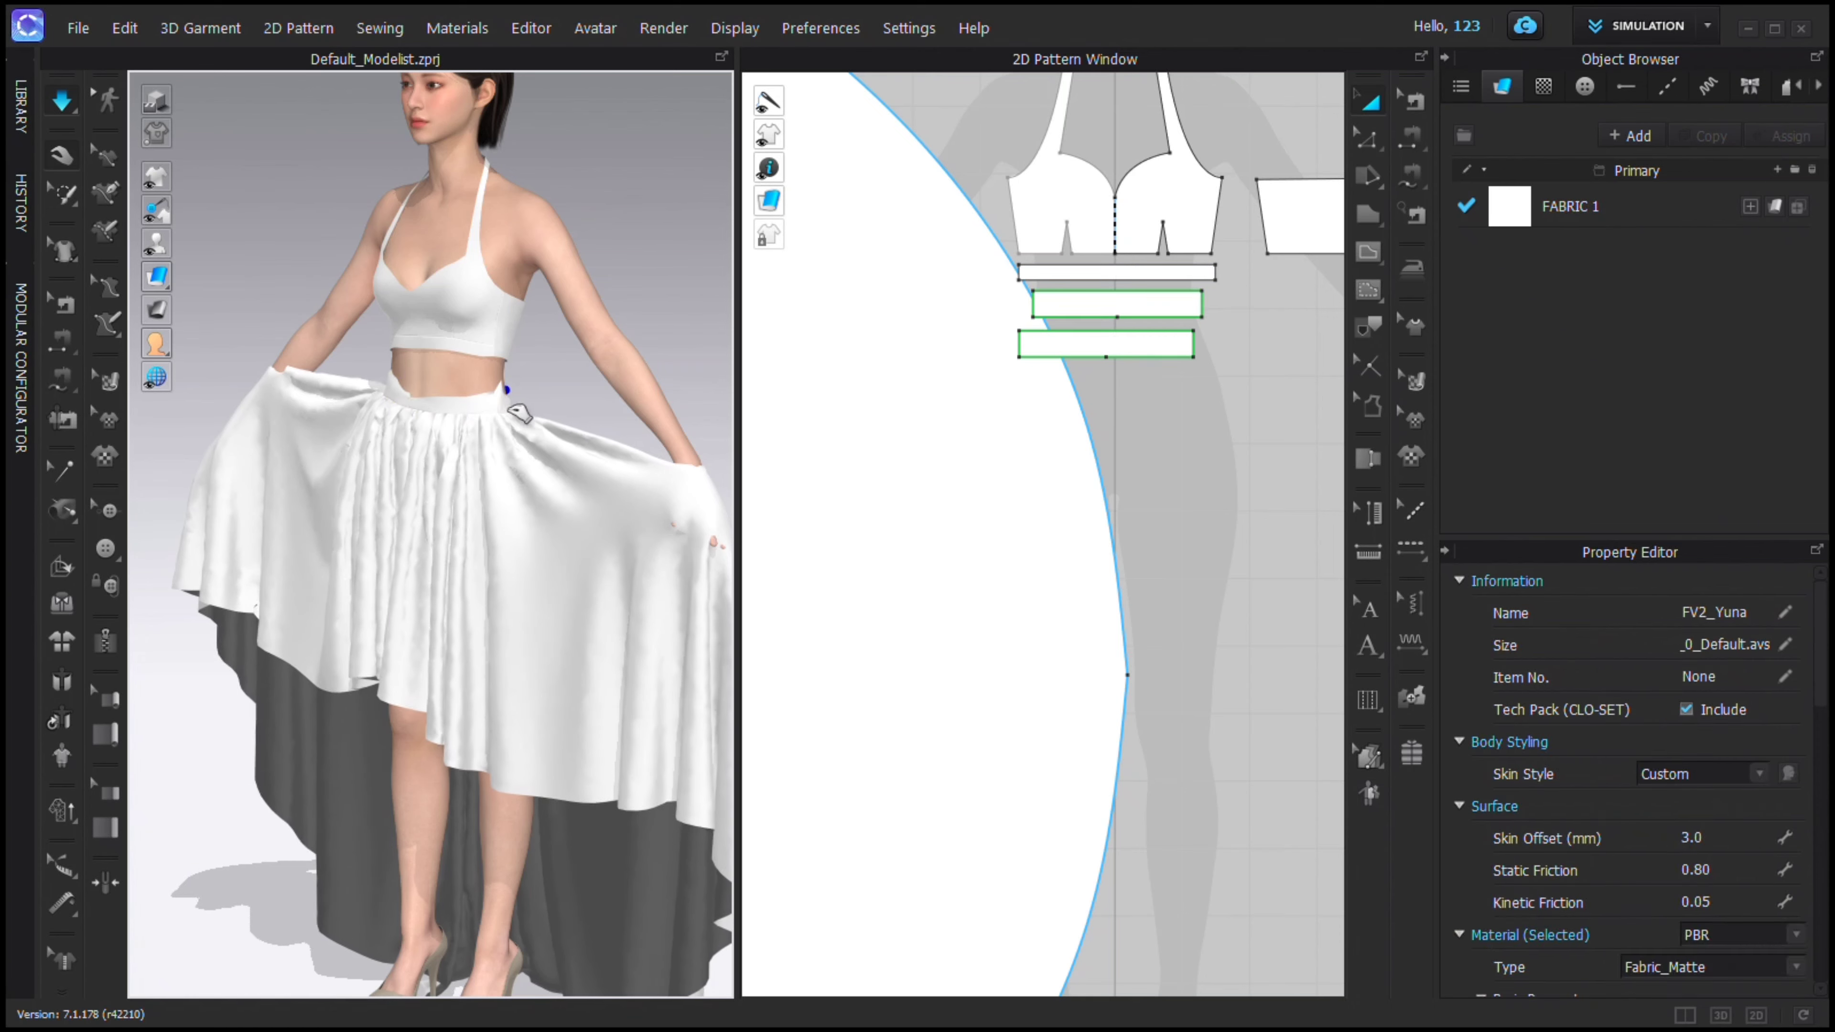
right_click_drag(514, 402, 614, 409)
left_click_drag(498, 406, 655, 432)
left_click_drag(387, 406, 254, 437)
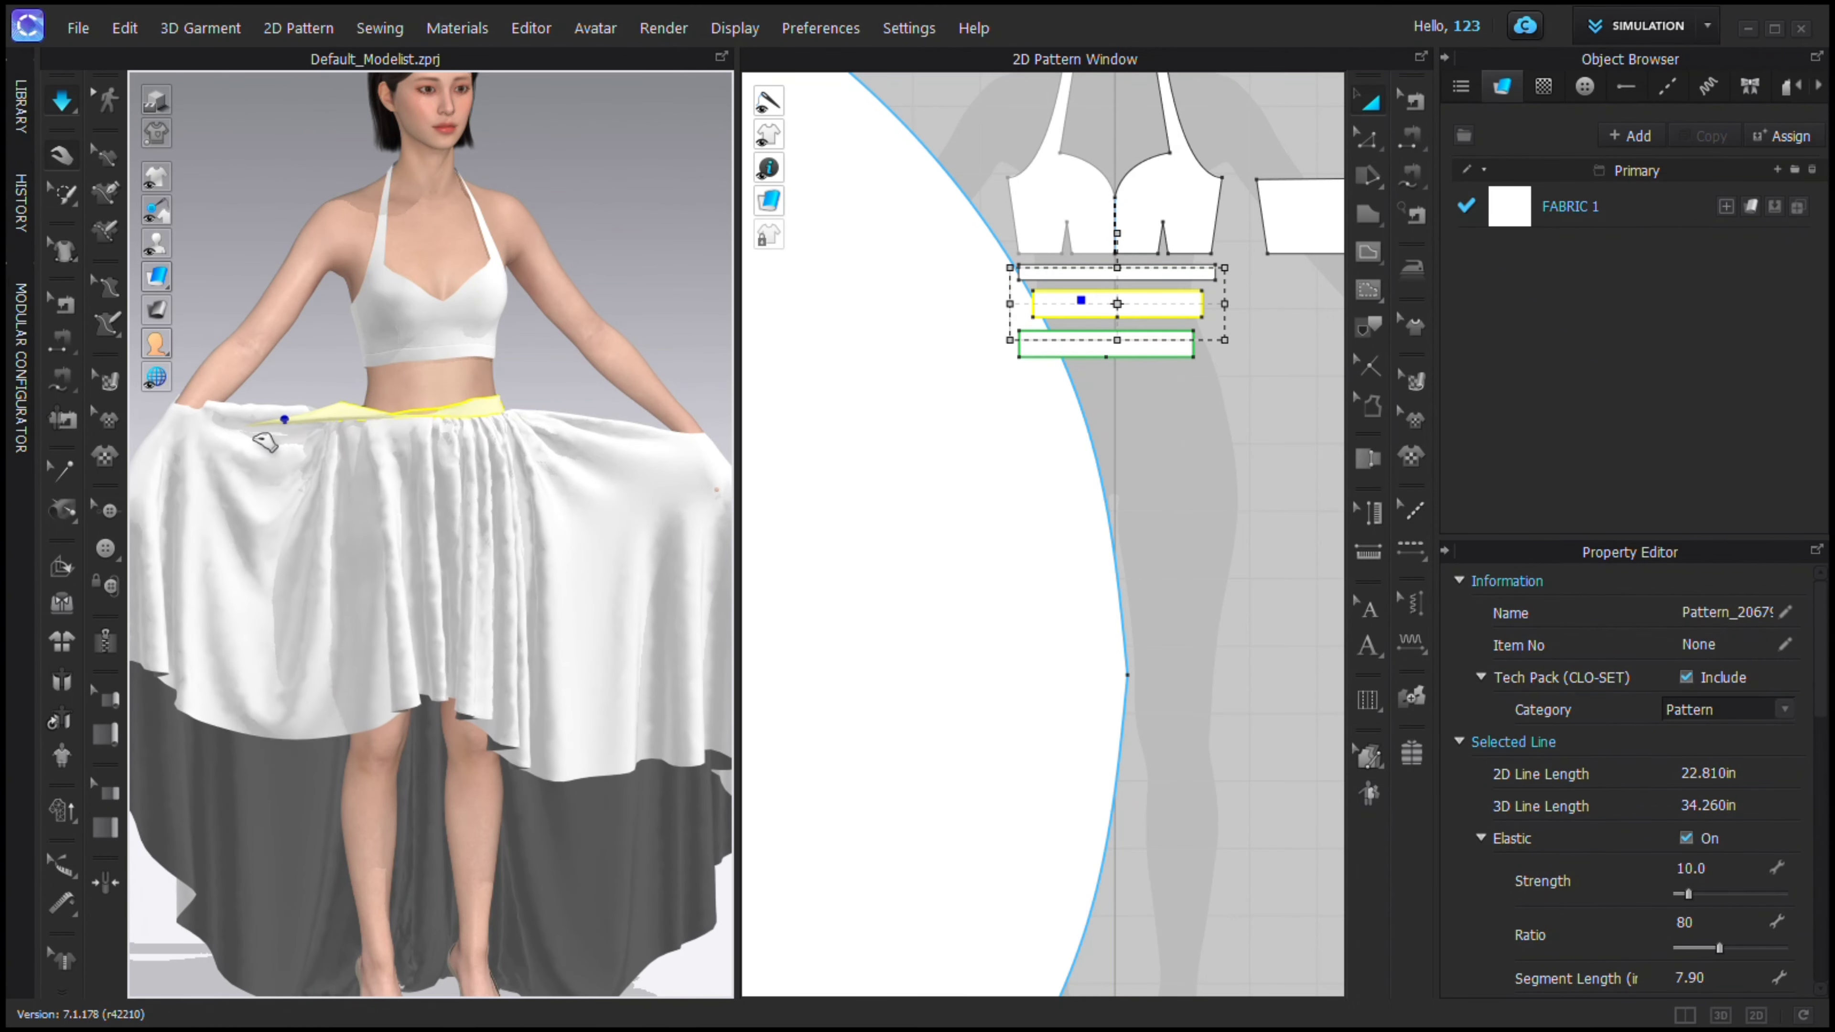
right_click_drag(262, 434, 541, 455)
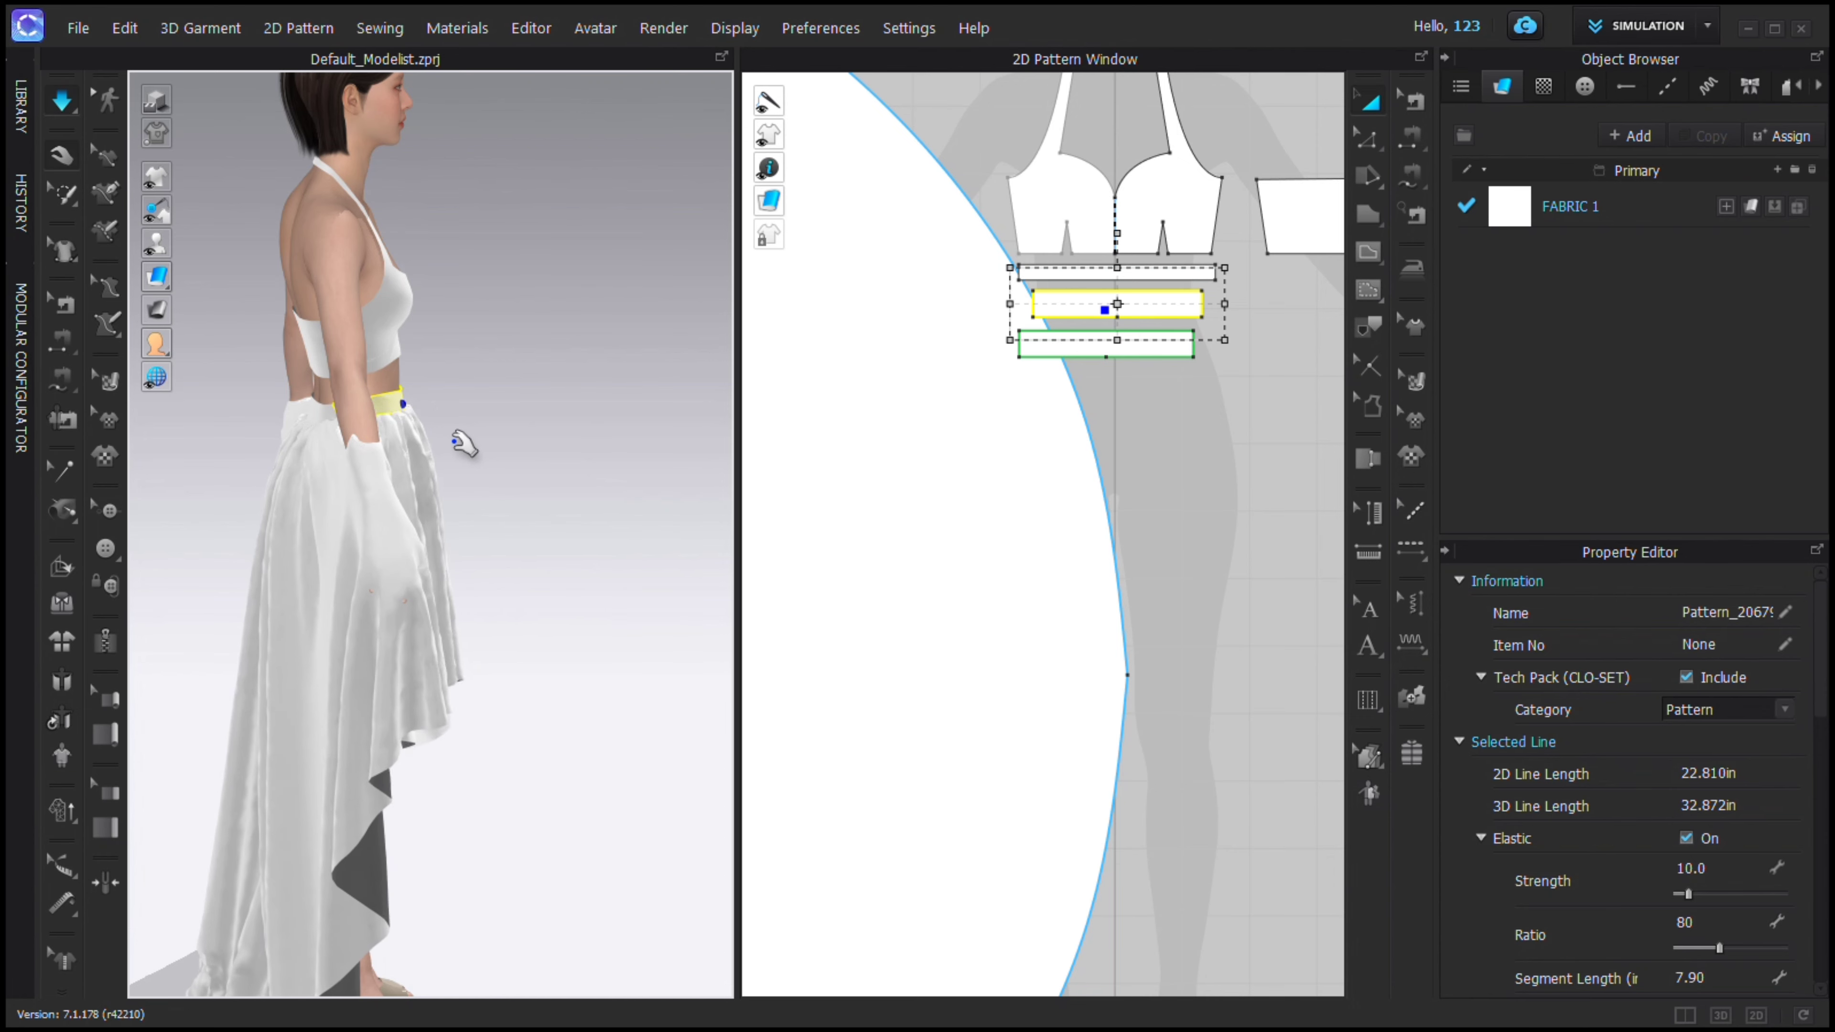
right_click_drag(454, 441, 353, 852)
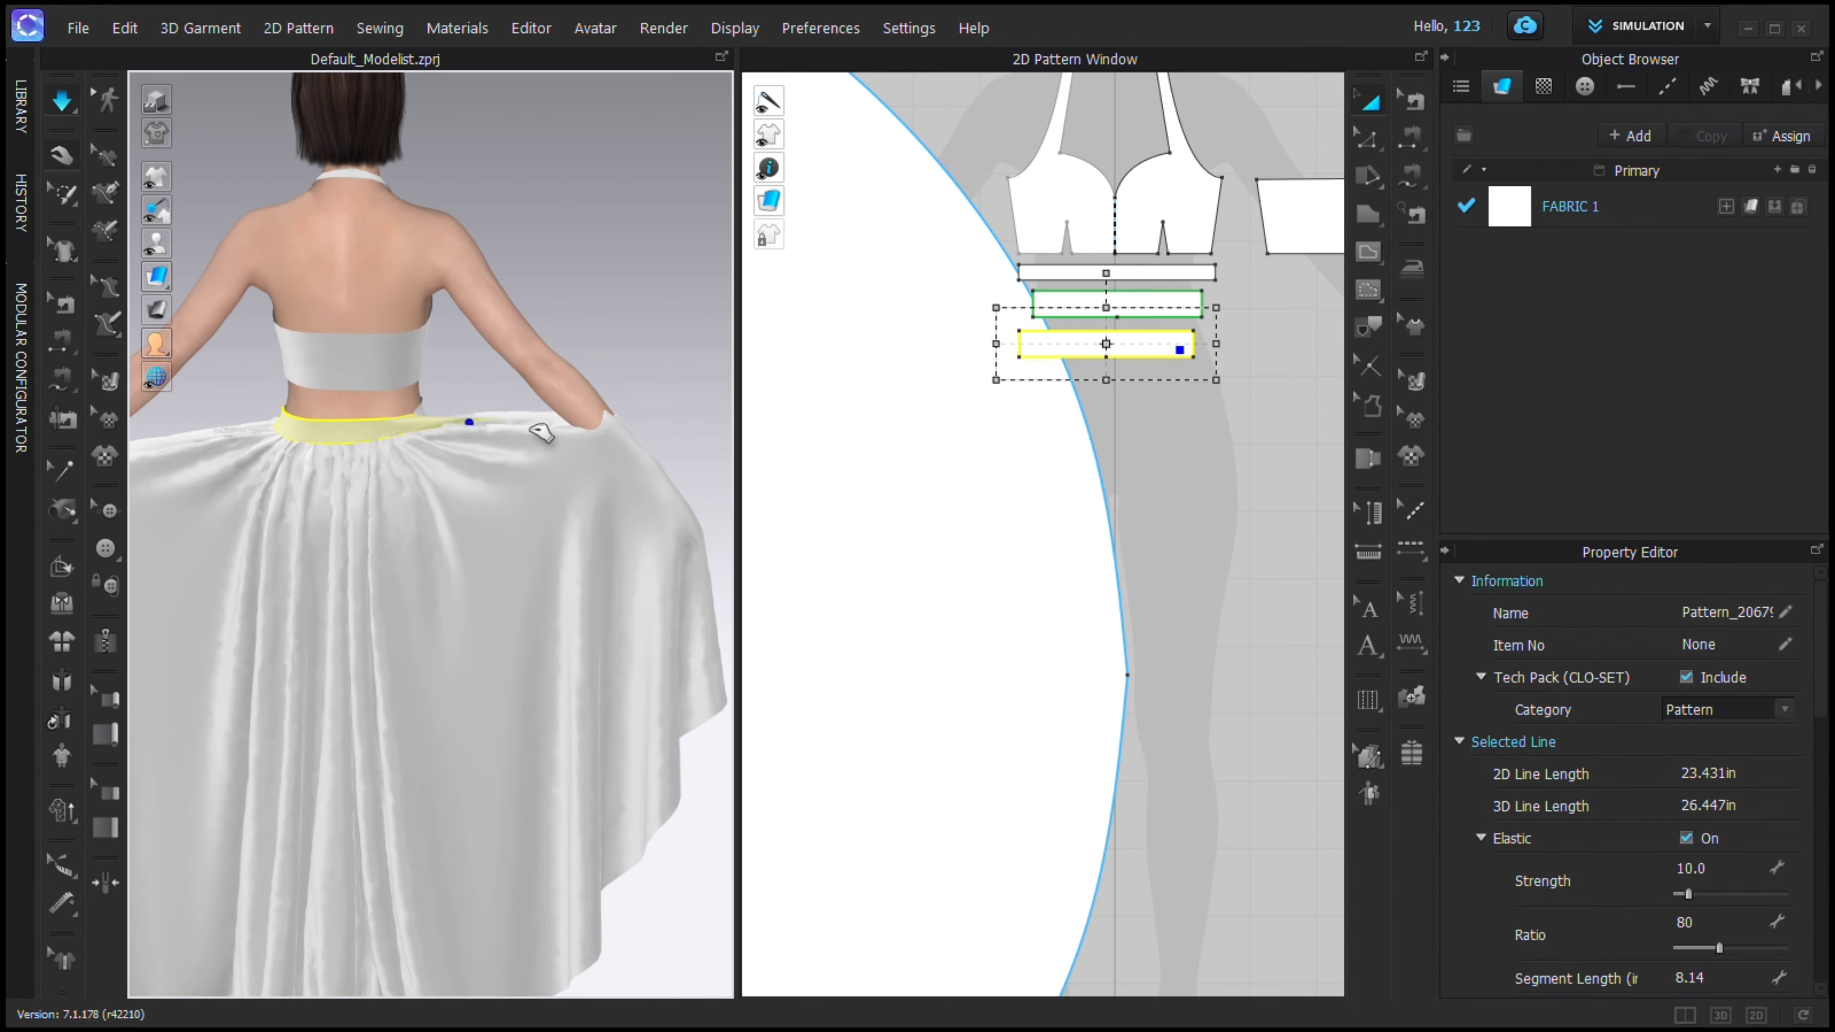
right_click_drag(500, 410, 331, 618)
Pull the skirt down off both of the avatar's hands so it hangs around the legs.
left_click(330, 618)
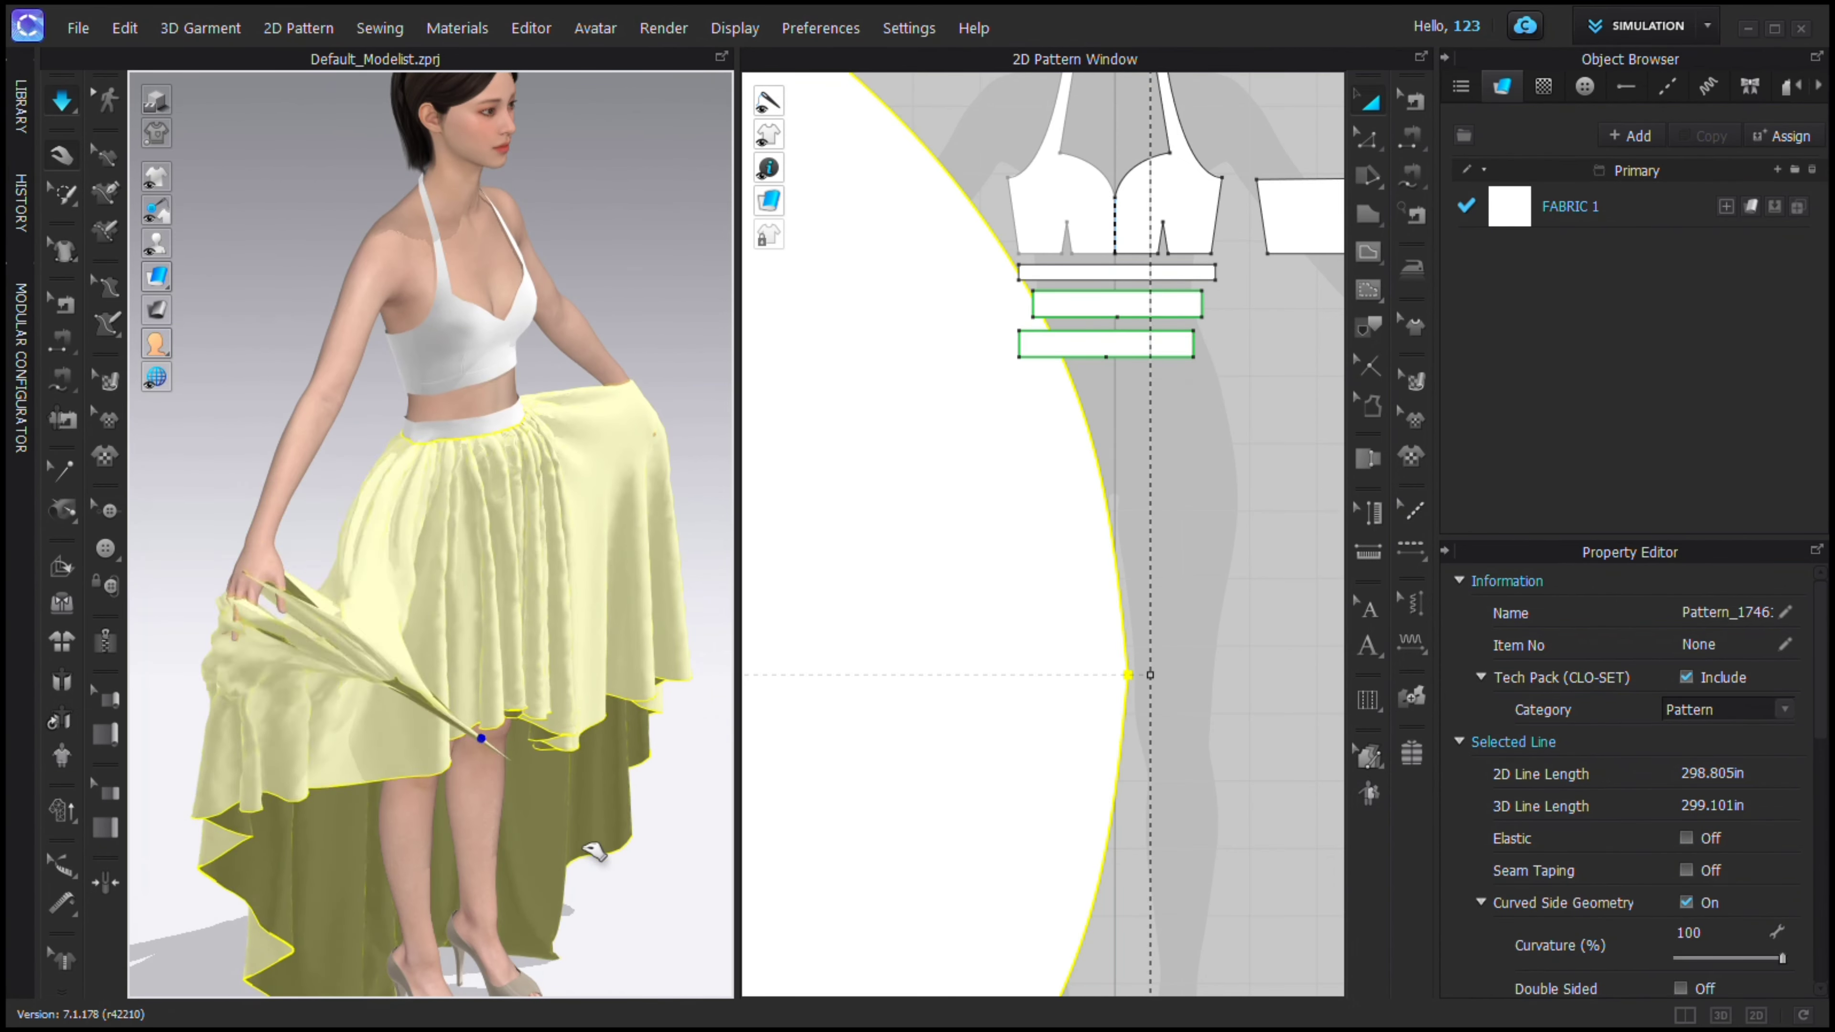
key("2")
middle_click_drag(602, 574, 586, 446)
scroll(585, 447, "down", 3)
left_click_drag(620, 502, 663, 562)
left_click_drag(298, 753, 429, 788)
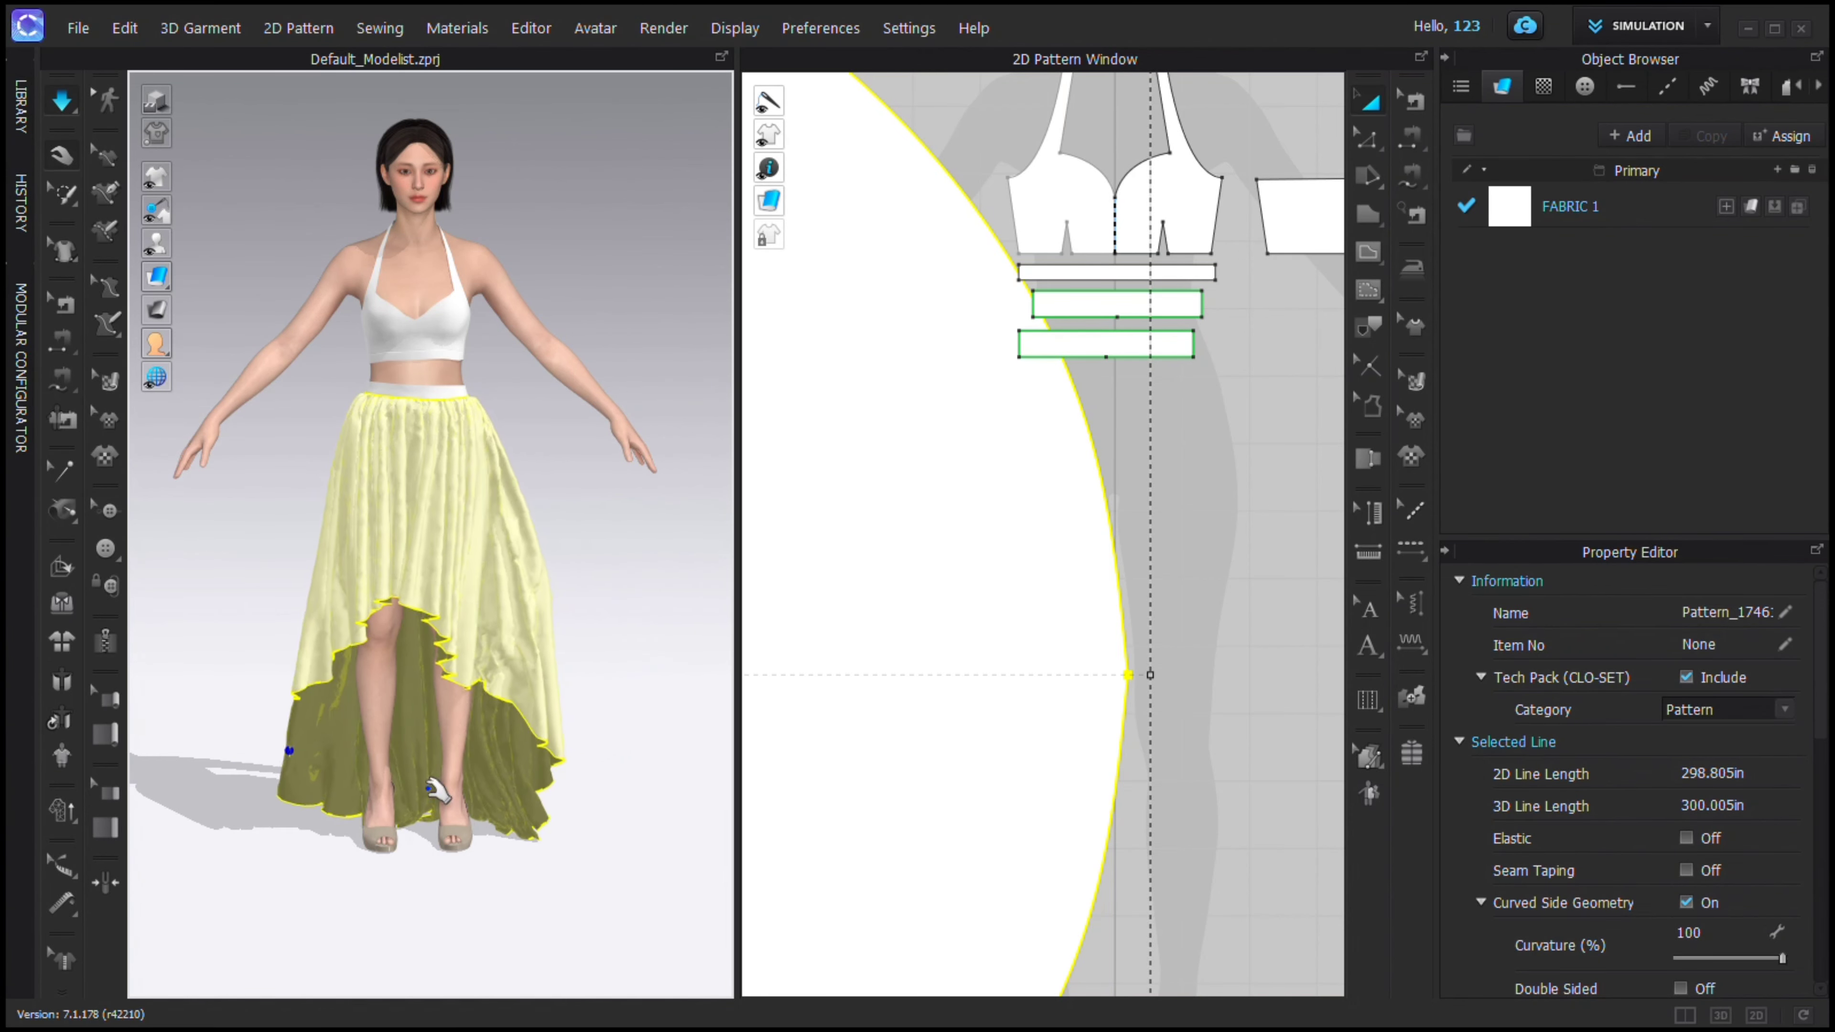
Spread the skirt's hem outward at the sides and back so the folds fall evenly.
left_click_drag(626, 725, 634, 723)
left_click_drag(531, 759, 646, 730)
right_click_drag(309, 678, 538, 696)
left_click_drag(307, 737, 469, 695)
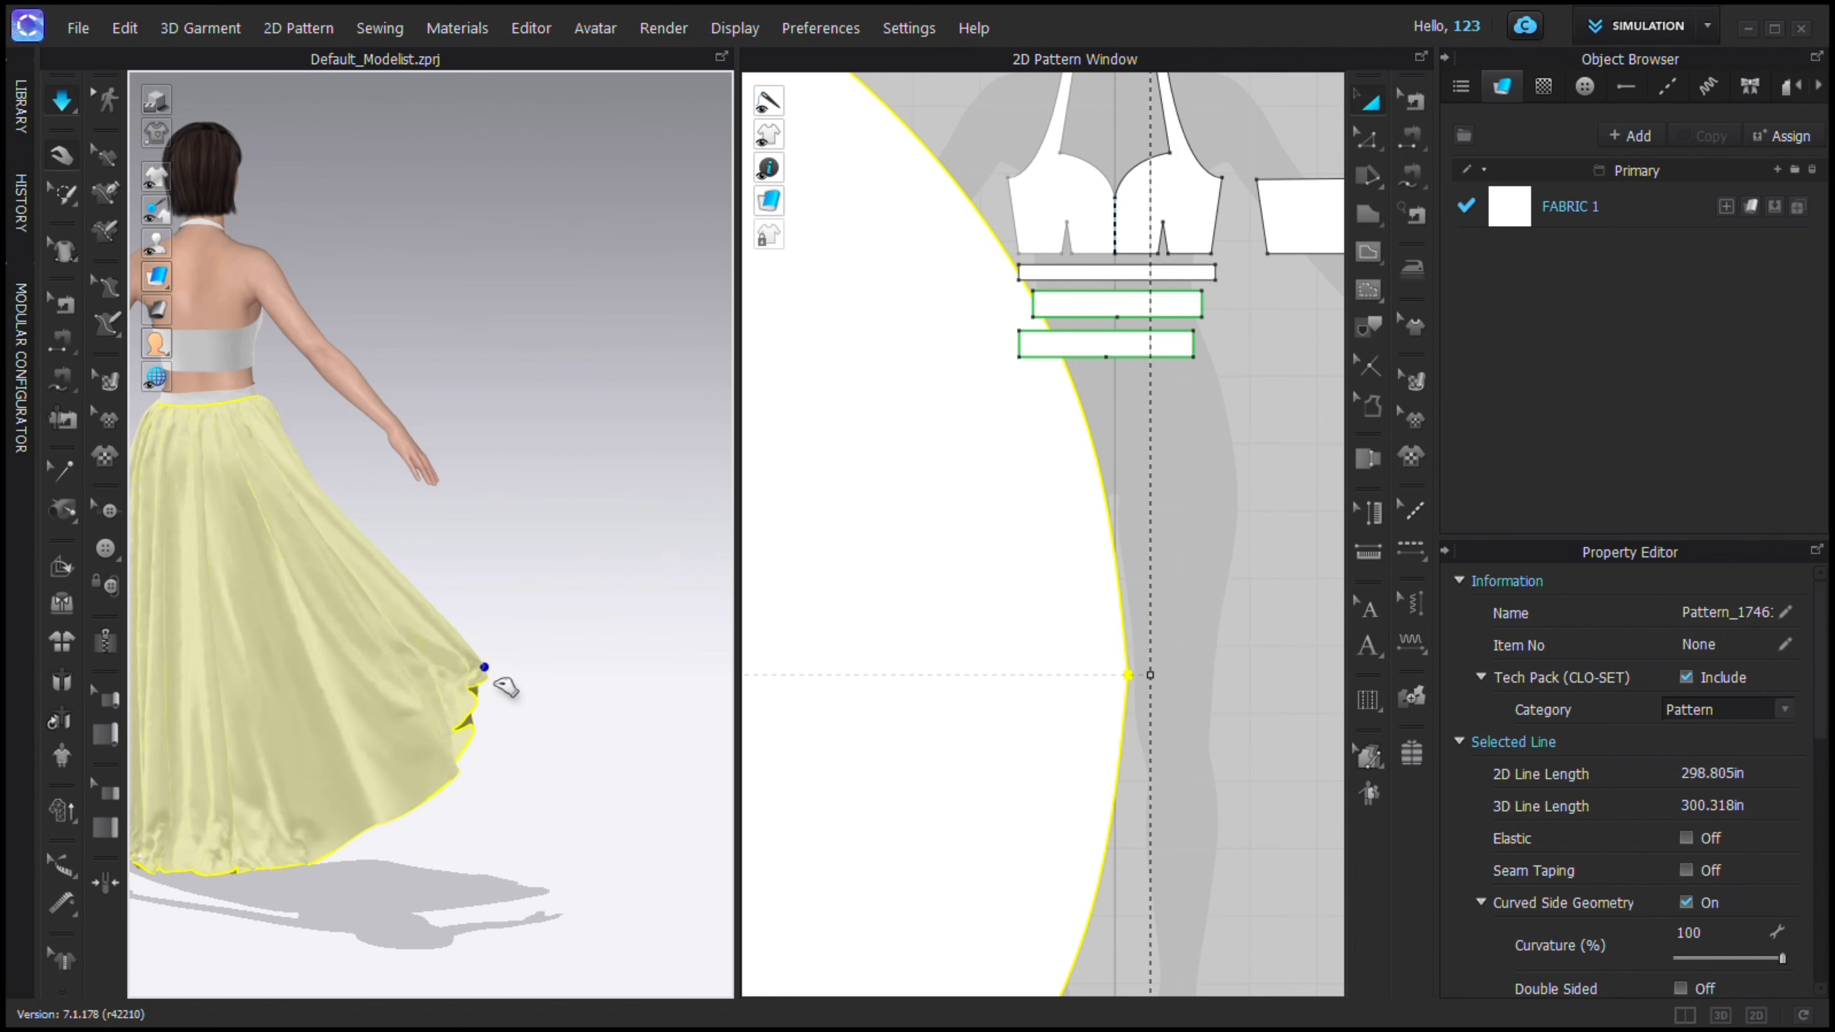
right_click_drag(505, 686, 494, 596)
scroll(499, 683, "up", 2)
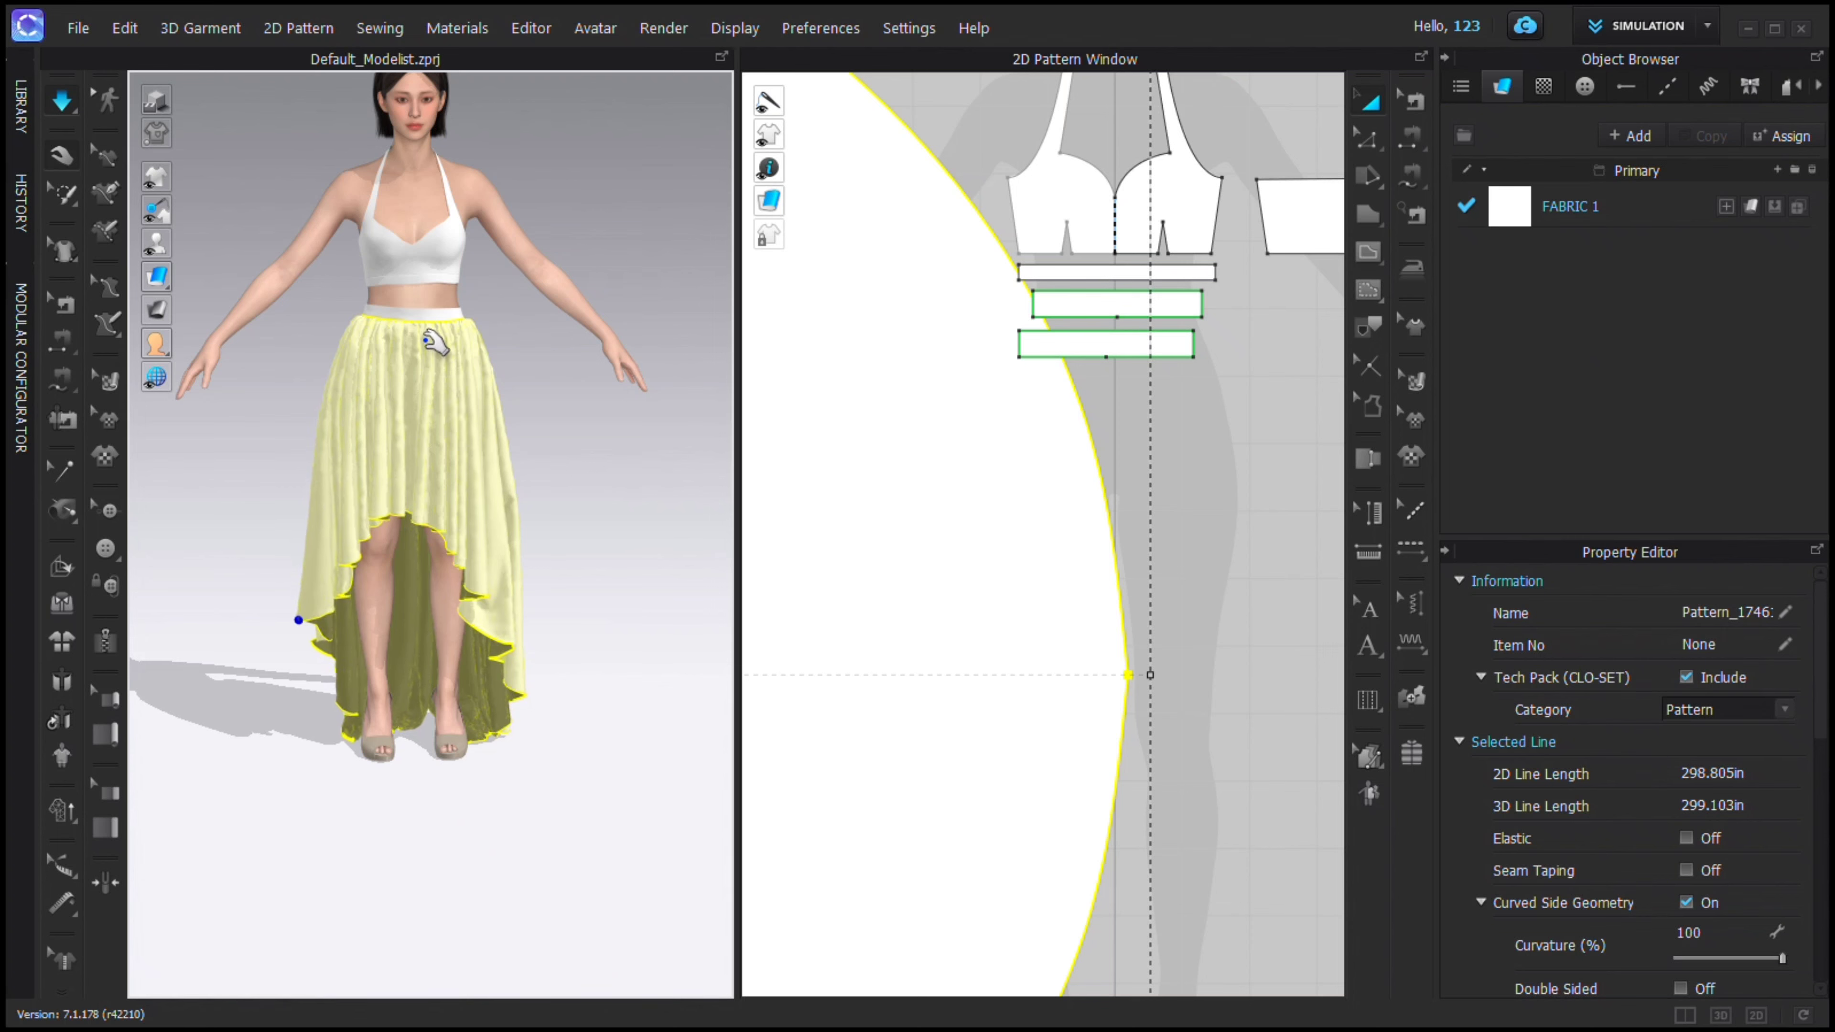
Tug the front waistband sideways to even out its fit and the gathers beneath it.
left_click(448, 316)
scroll(578, 253, "up", 3)
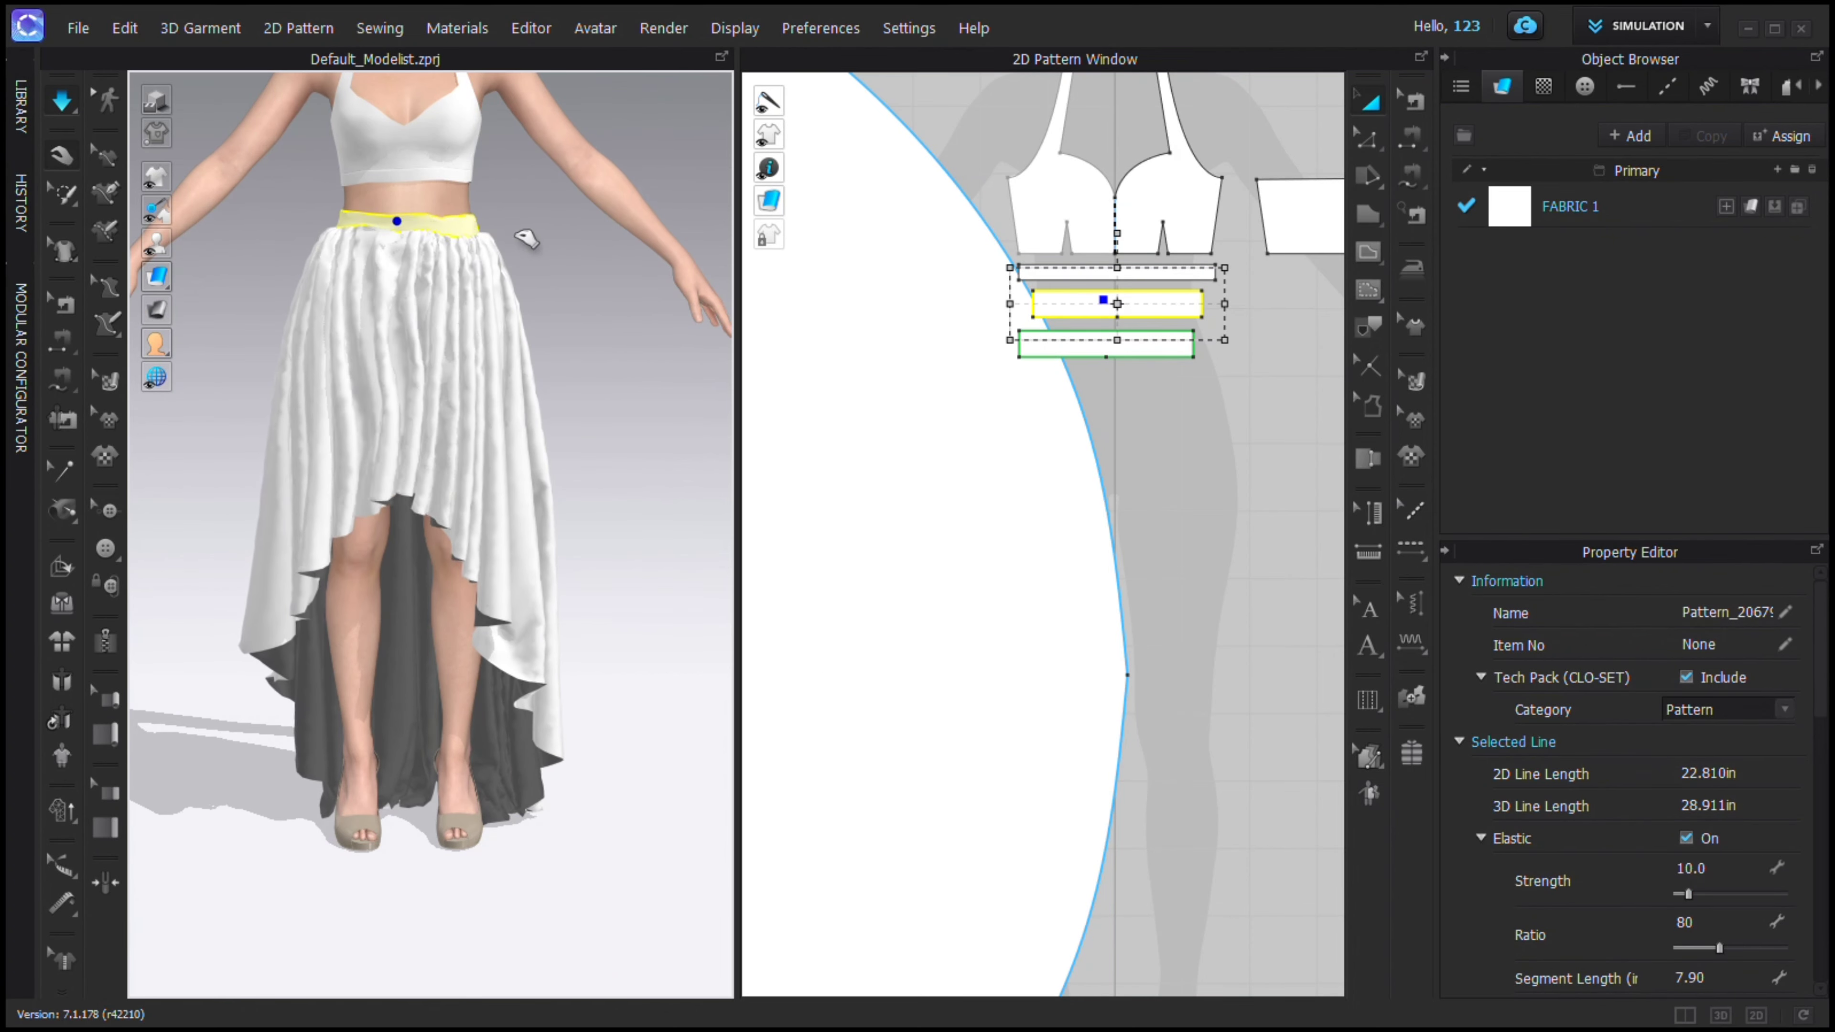
left_click_drag(458, 224, 572, 260)
left_click_drag(469, 217, 498, 216)
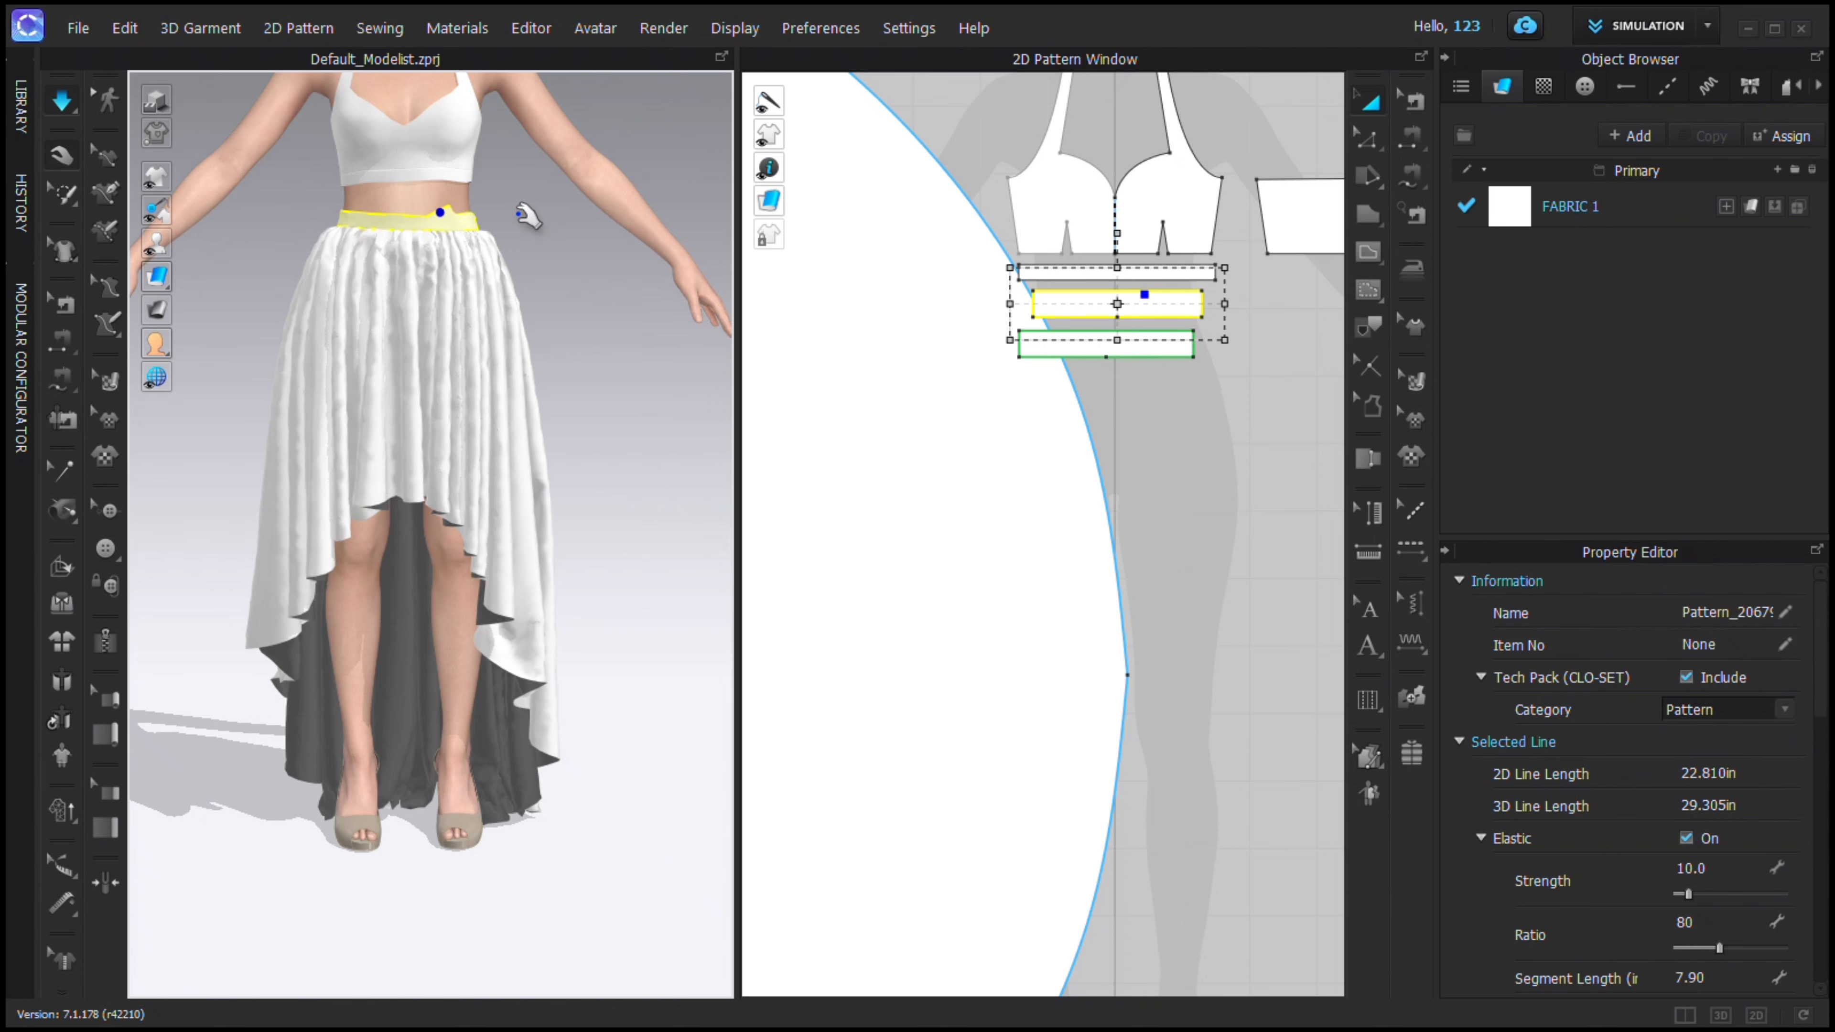
Examine the draped high-low skirt's hem and folds from the front, side and back.
right_click_drag(427, 499, 197, 698)
left_click(475, 767)
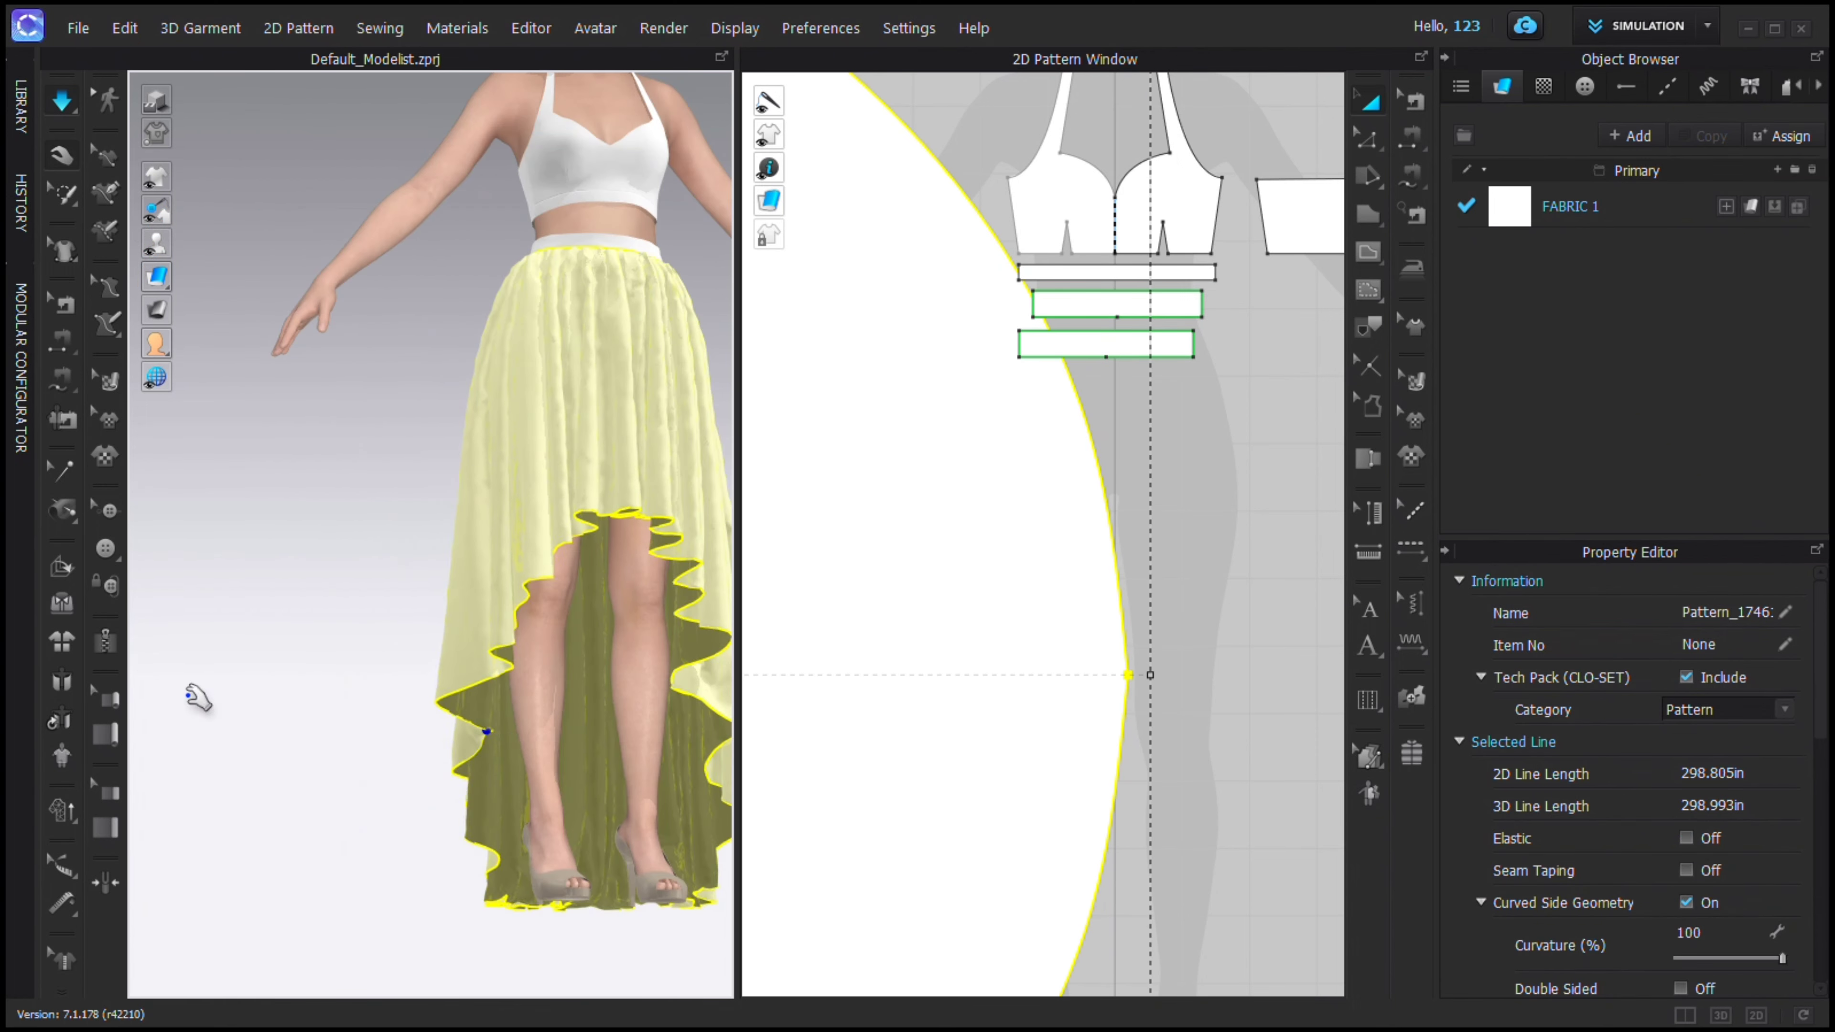
right_click_drag(514, 756, 561, 820)
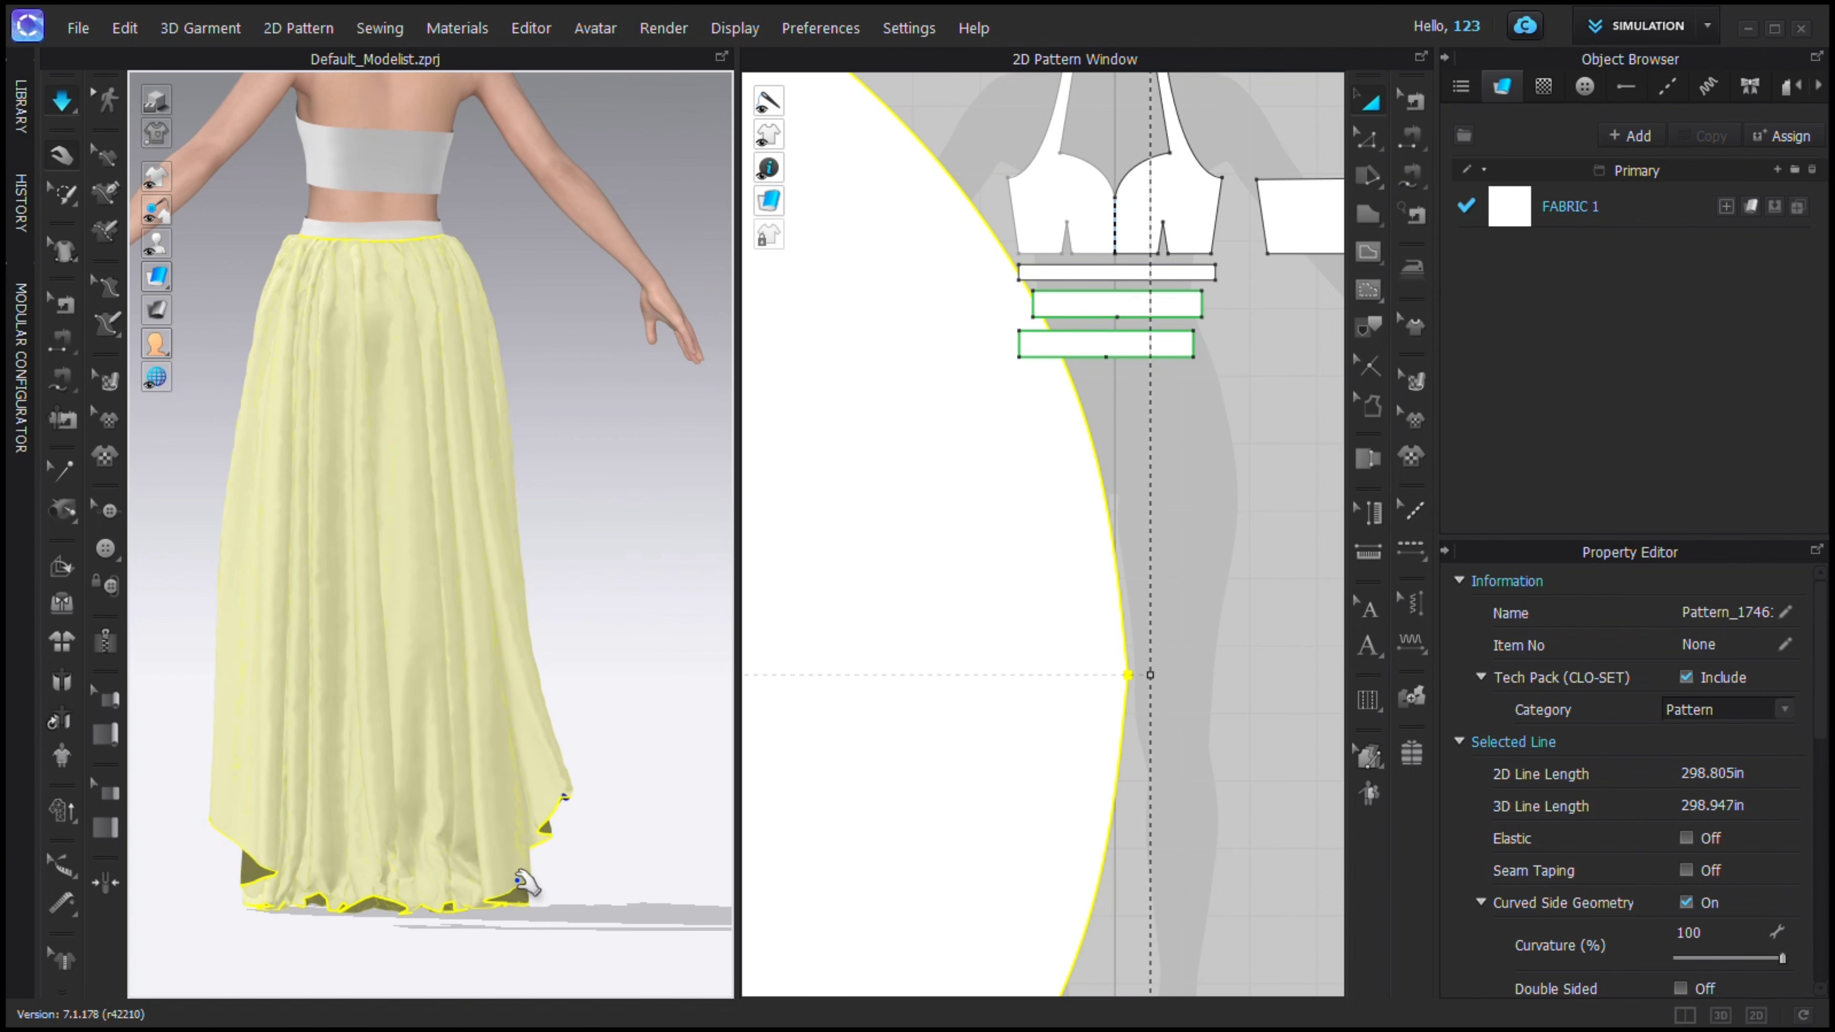
right_click_drag(562, 917, 410, 696)
middle_click_drag(409, 697, 483, 766)
scroll(483, 765, "down", 2)
scroll(999, 509, "down", 10)
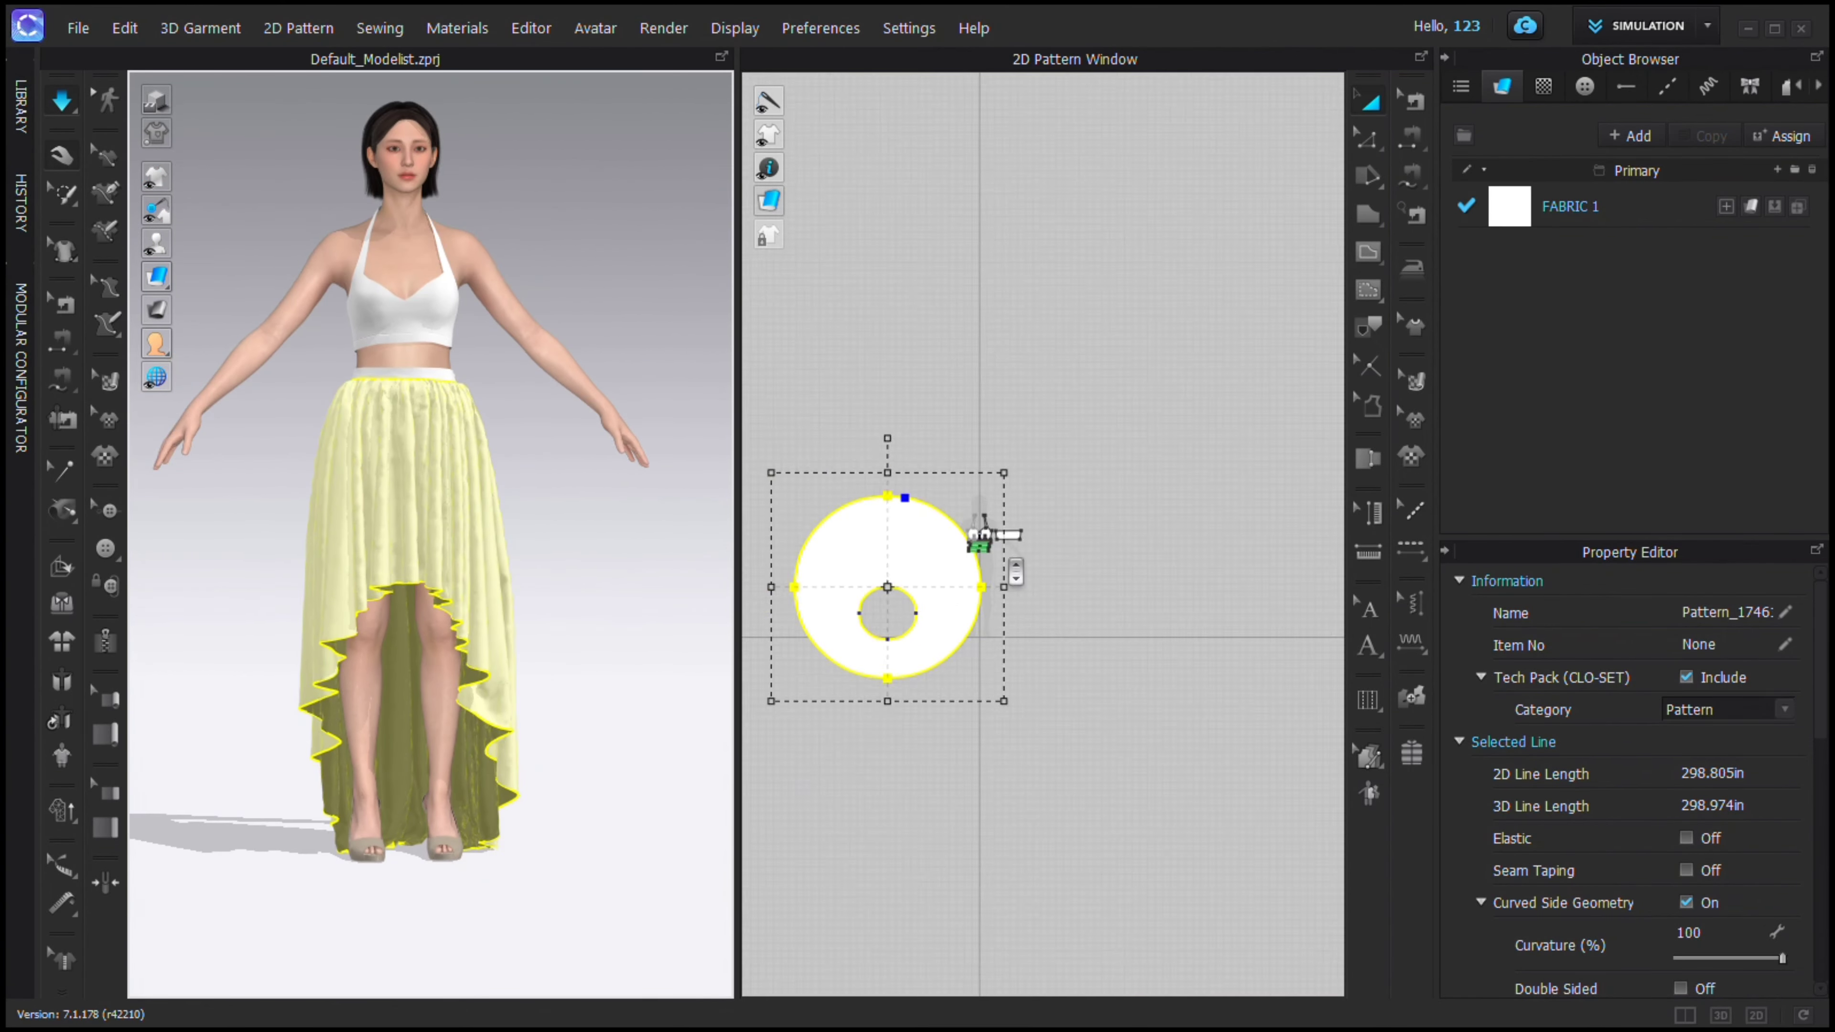
scroll(999, 510, "down", 2)
right_click_drag(564, 459, 482, 451)
scroll(979, 519, "up", 2)
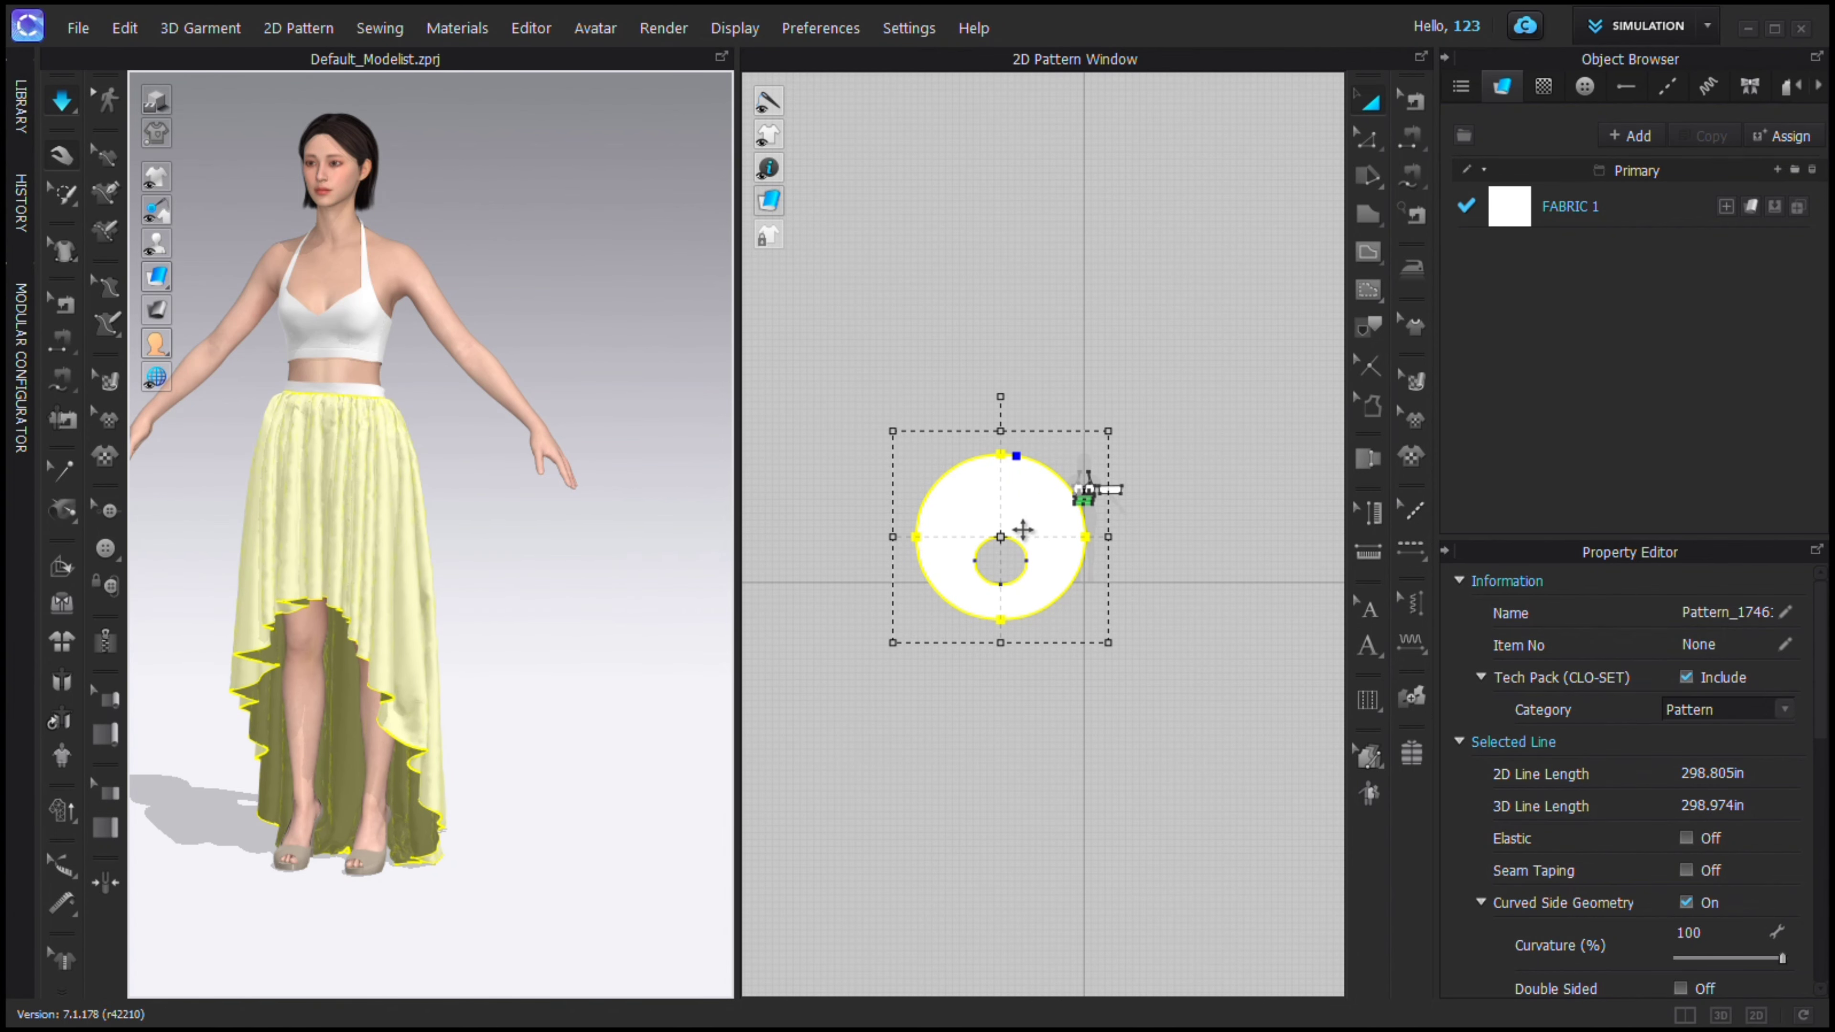
Stop the simulation, paste a copy of the circle skirt pattern beside the original, and scale the copy down slightly.
key("space")
key("ctrl+v")
scroll(1156, 434, "down", 4)
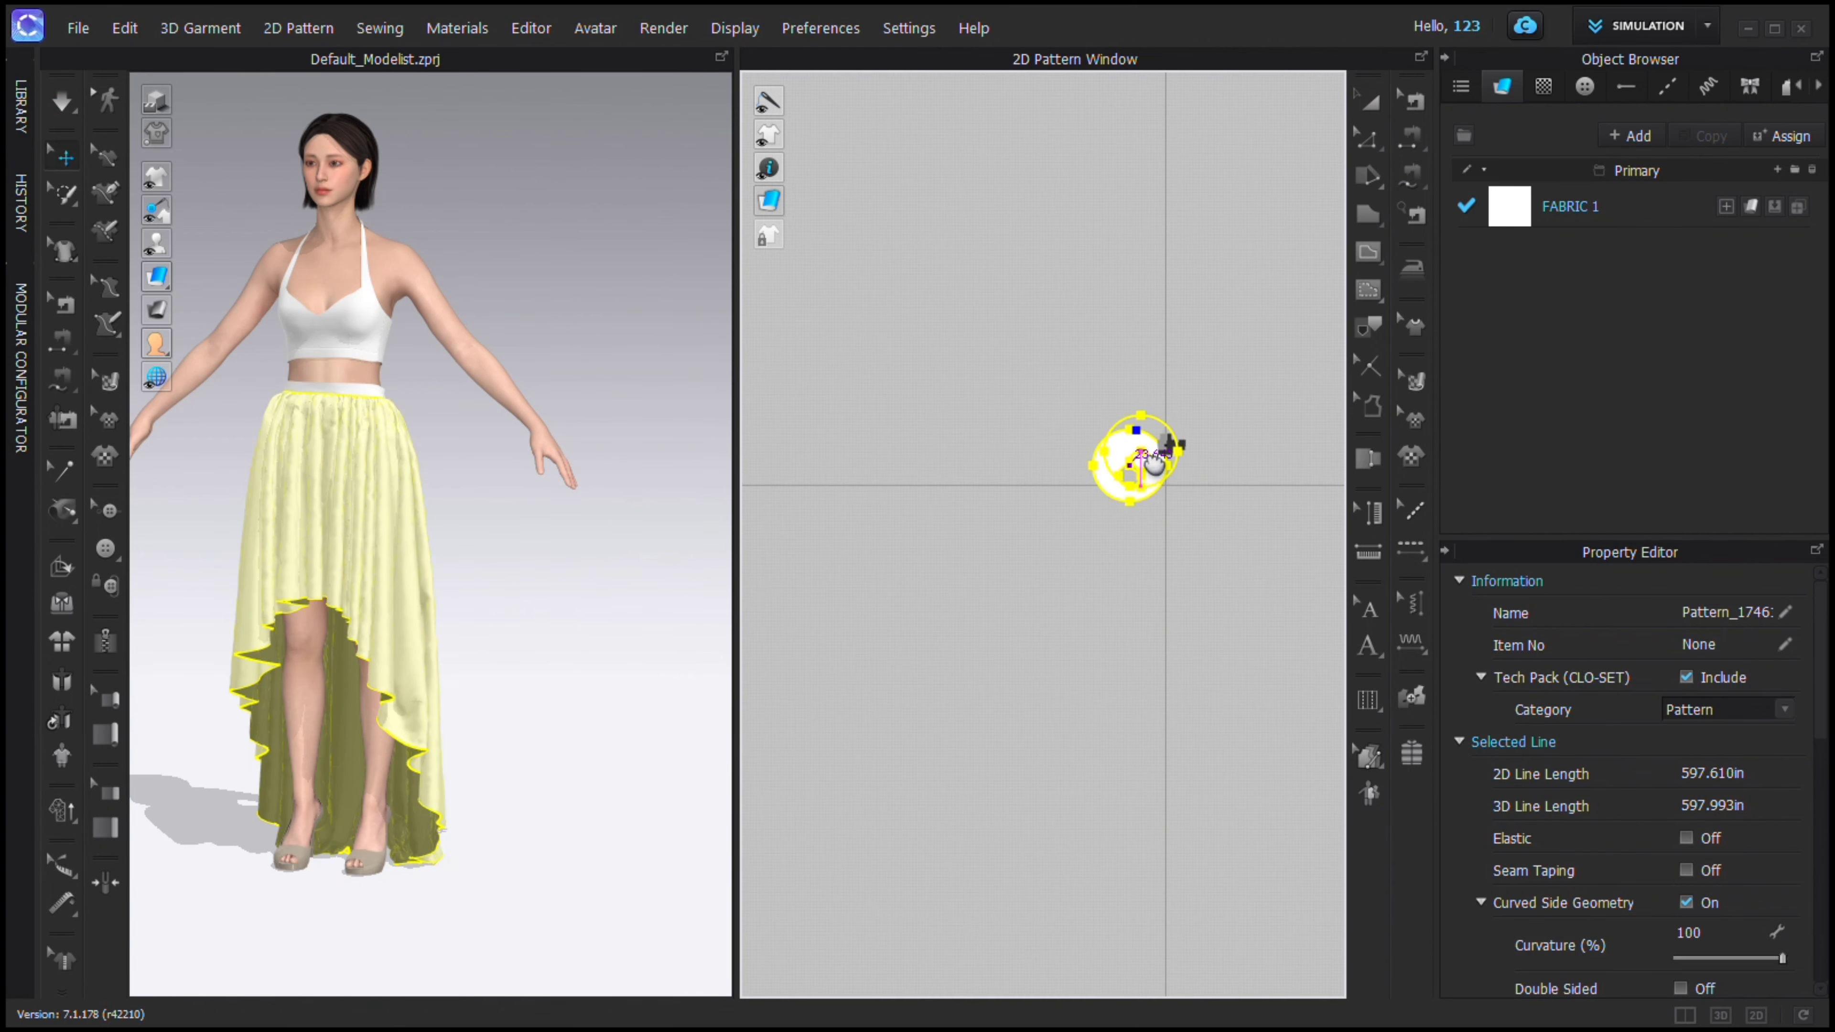
scroll(1070, 449, "up", 2)
left_click(1056, 463)
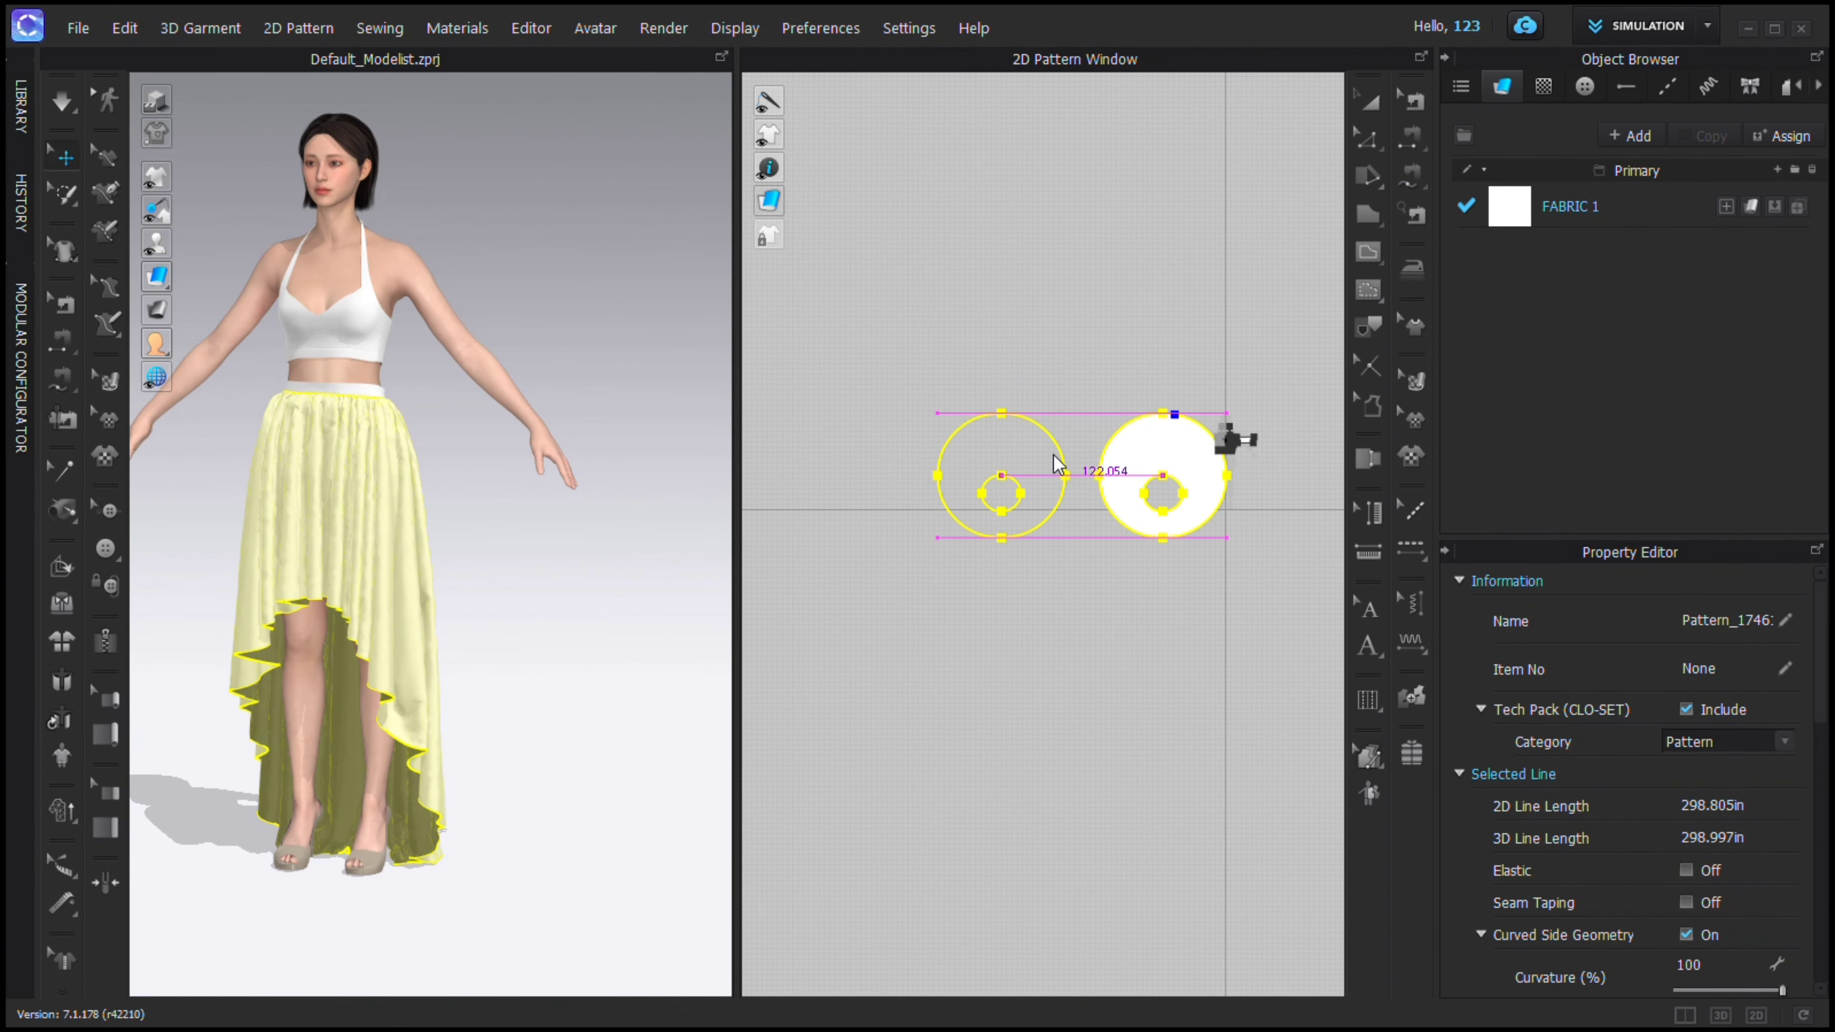
scroll(490, 507, "up", 2)
left_click_drag(914, 564, 937, 568)
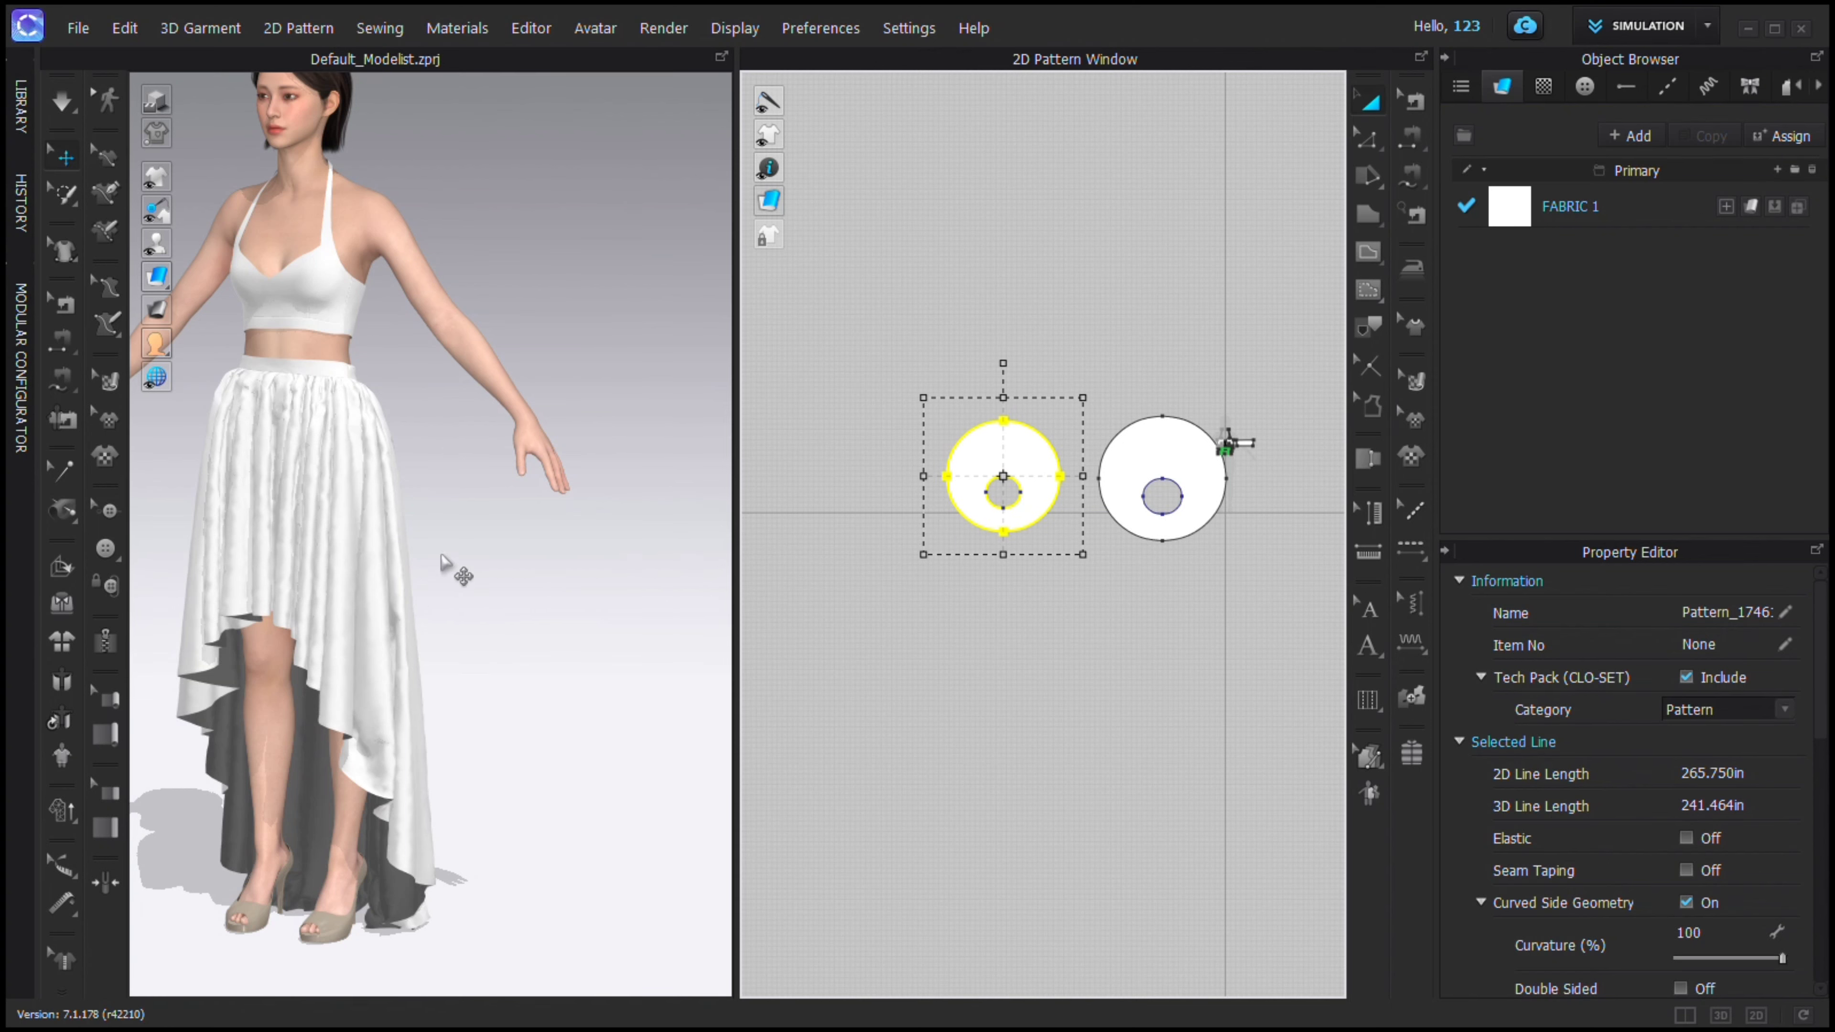
Move the copied skirt off the avatar in the 3D scene and reset its arrangement to a flat ring.
scroll(565, 540, "down", 5)
left_click_drag(329, 530, 368, 543)
scroll(426, 546, "up", 4)
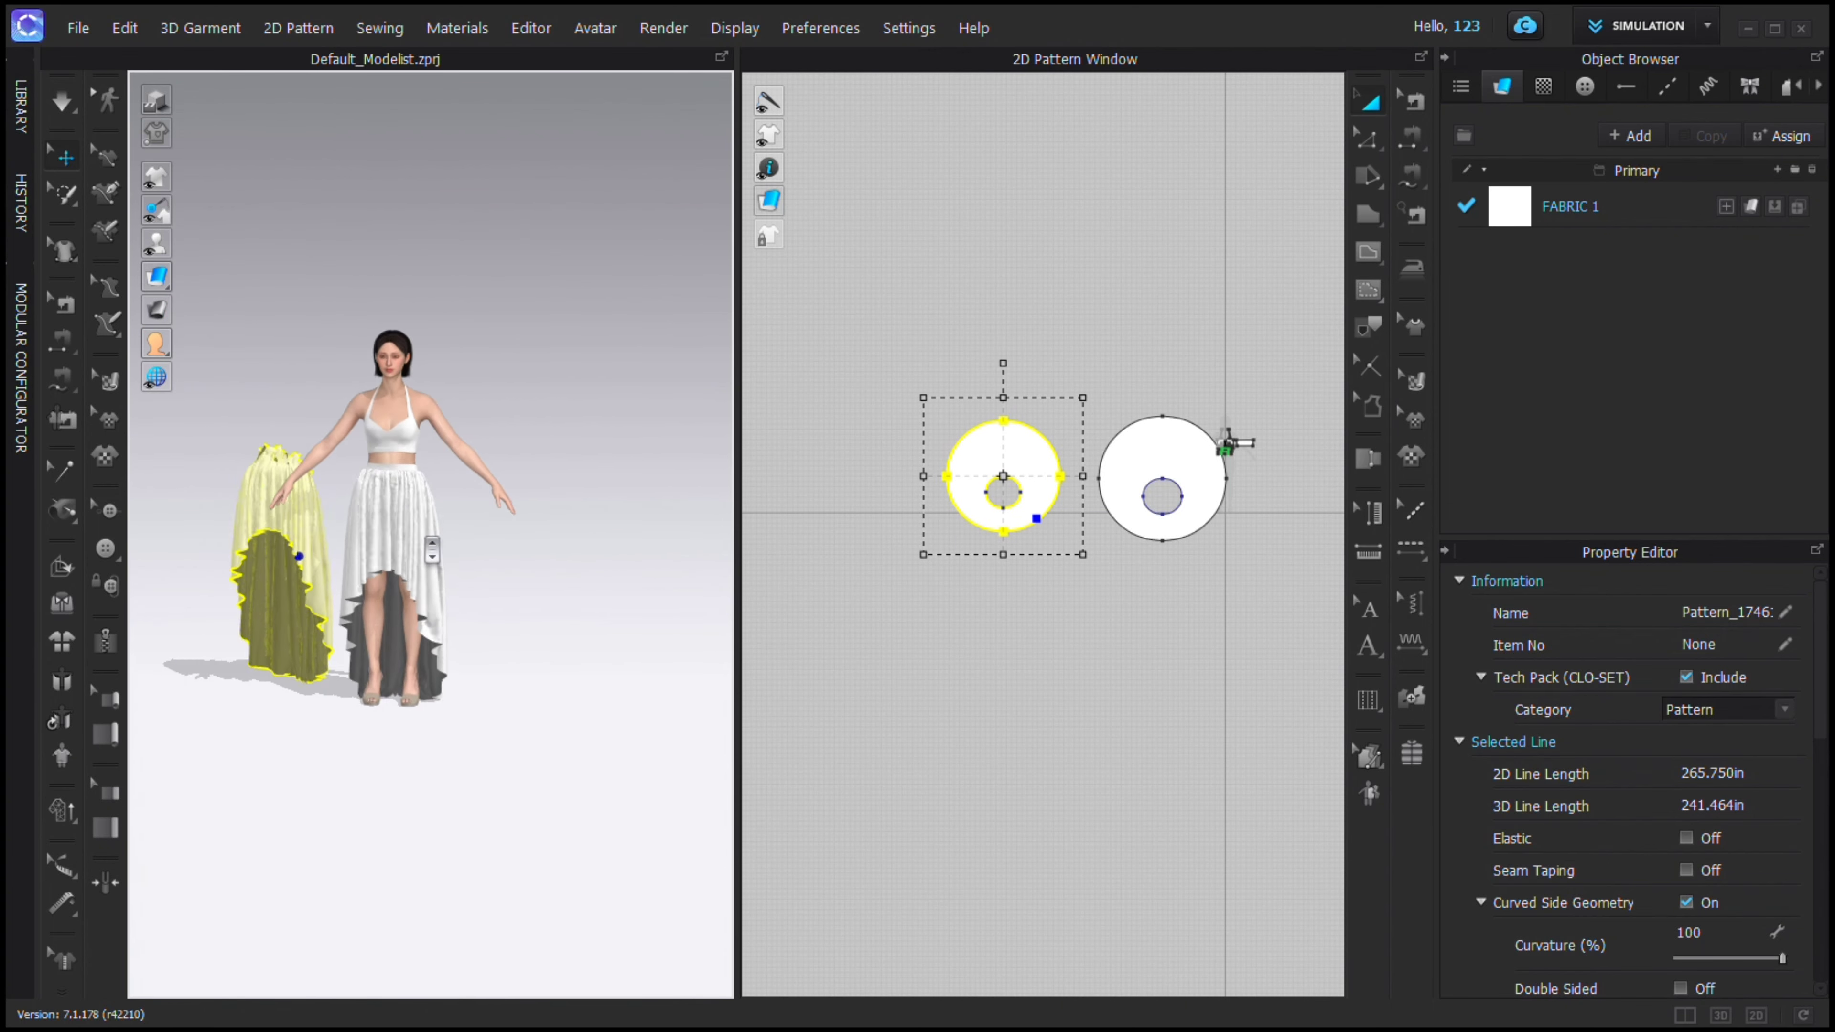
scroll(300, 524, "up", 2)
right_click(264, 509)
left_click(444, 480)
scroll(361, 415, "down", 2)
left_click_drag(280, 363, 360, 370)
left_click(318, 320)
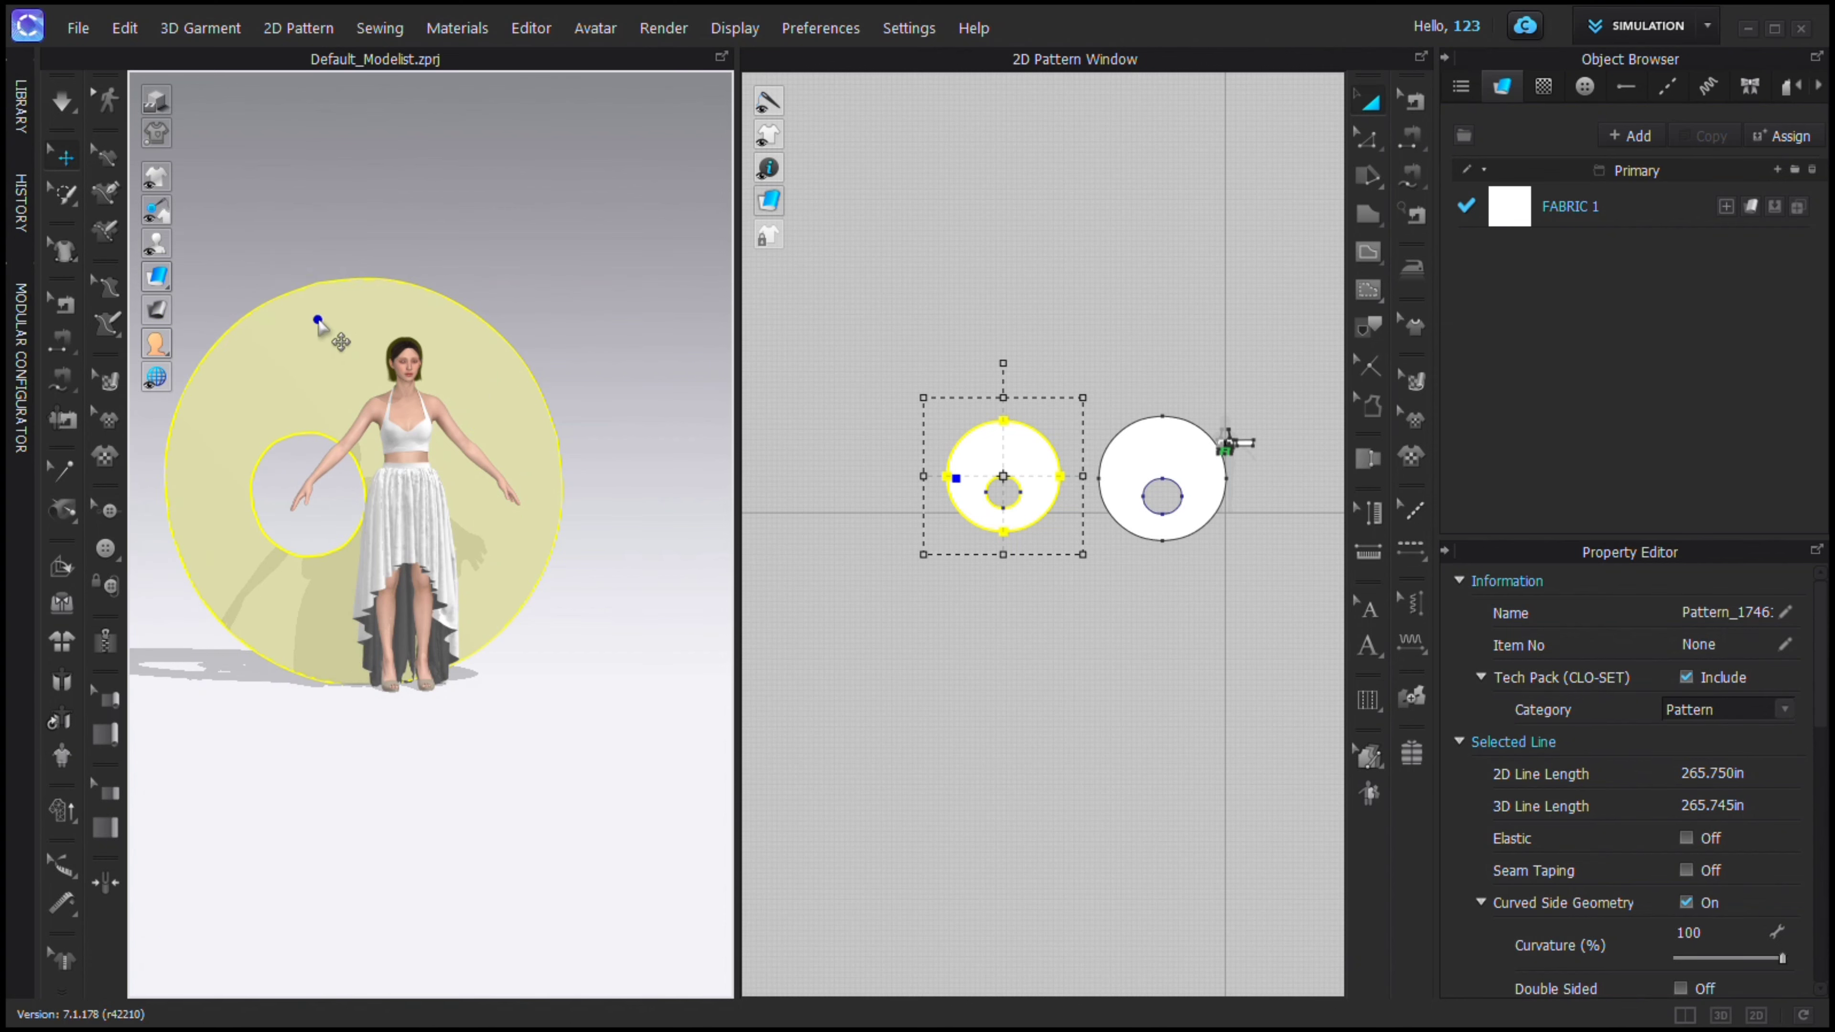
Raise the flat ring clear of the garment and rotate it to lie horizontally.
left_click_drag(257, 254, 273, 369)
right_click_drag(272, 368, 461, 368)
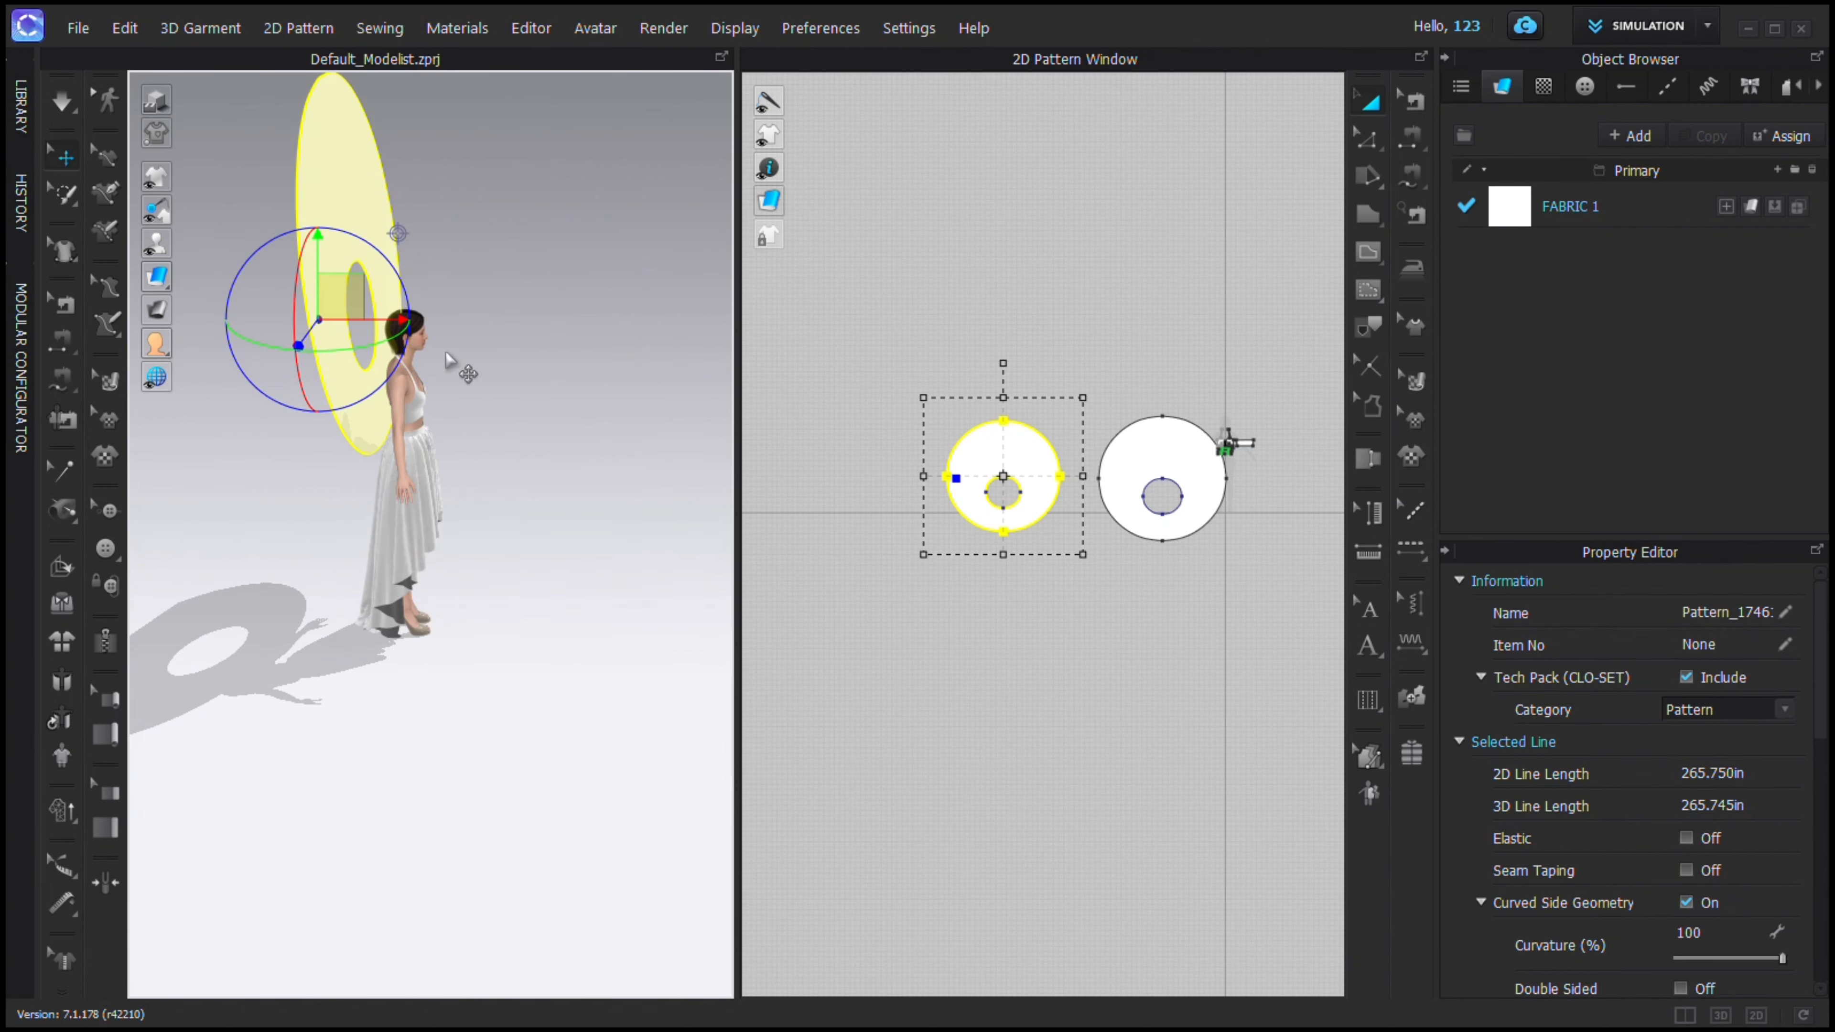
left_click_drag(407, 329, 483, 315)
left_click(340, 244)
left_click_drag(276, 194, 289, 325)
Move the horizontal ring over the avatar and centre its opening around the waist.
right_click_drag(442, 267, 264, 278)
left_click_drag(434, 289, 327, 459)
scroll(419, 506, "up", 2)
middle_click_drag(354, 502, 520, 499)
left_click(548, 442)
left_click_drag(498, 368, 482, 410)
mouse_move(480, 409)
right_mouse_down()
mouse_move(555, 475)
mouse_move(491, 437)
right_mouse_up()
left_click(483, 426)
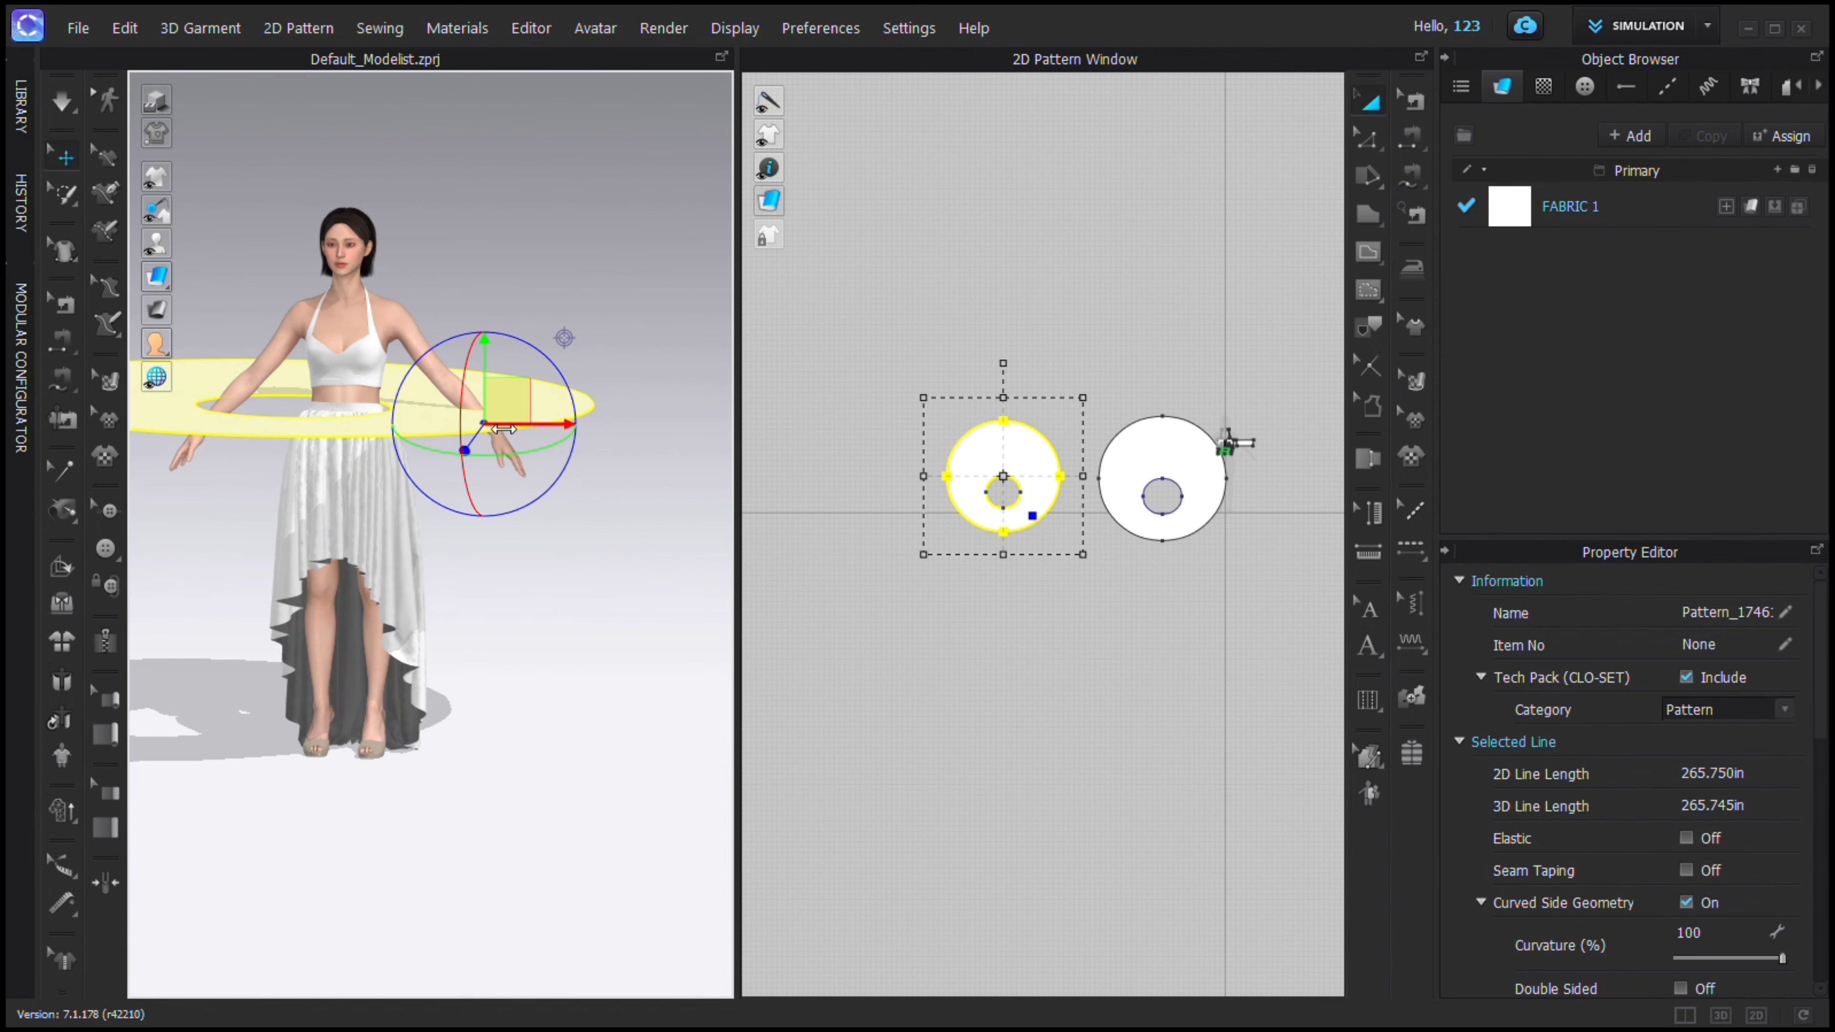
left_click_drag(562, 379, 514, 473)
right_click_drag(514, 473, 413, 496)
scroll(413, 496, "up", 2)
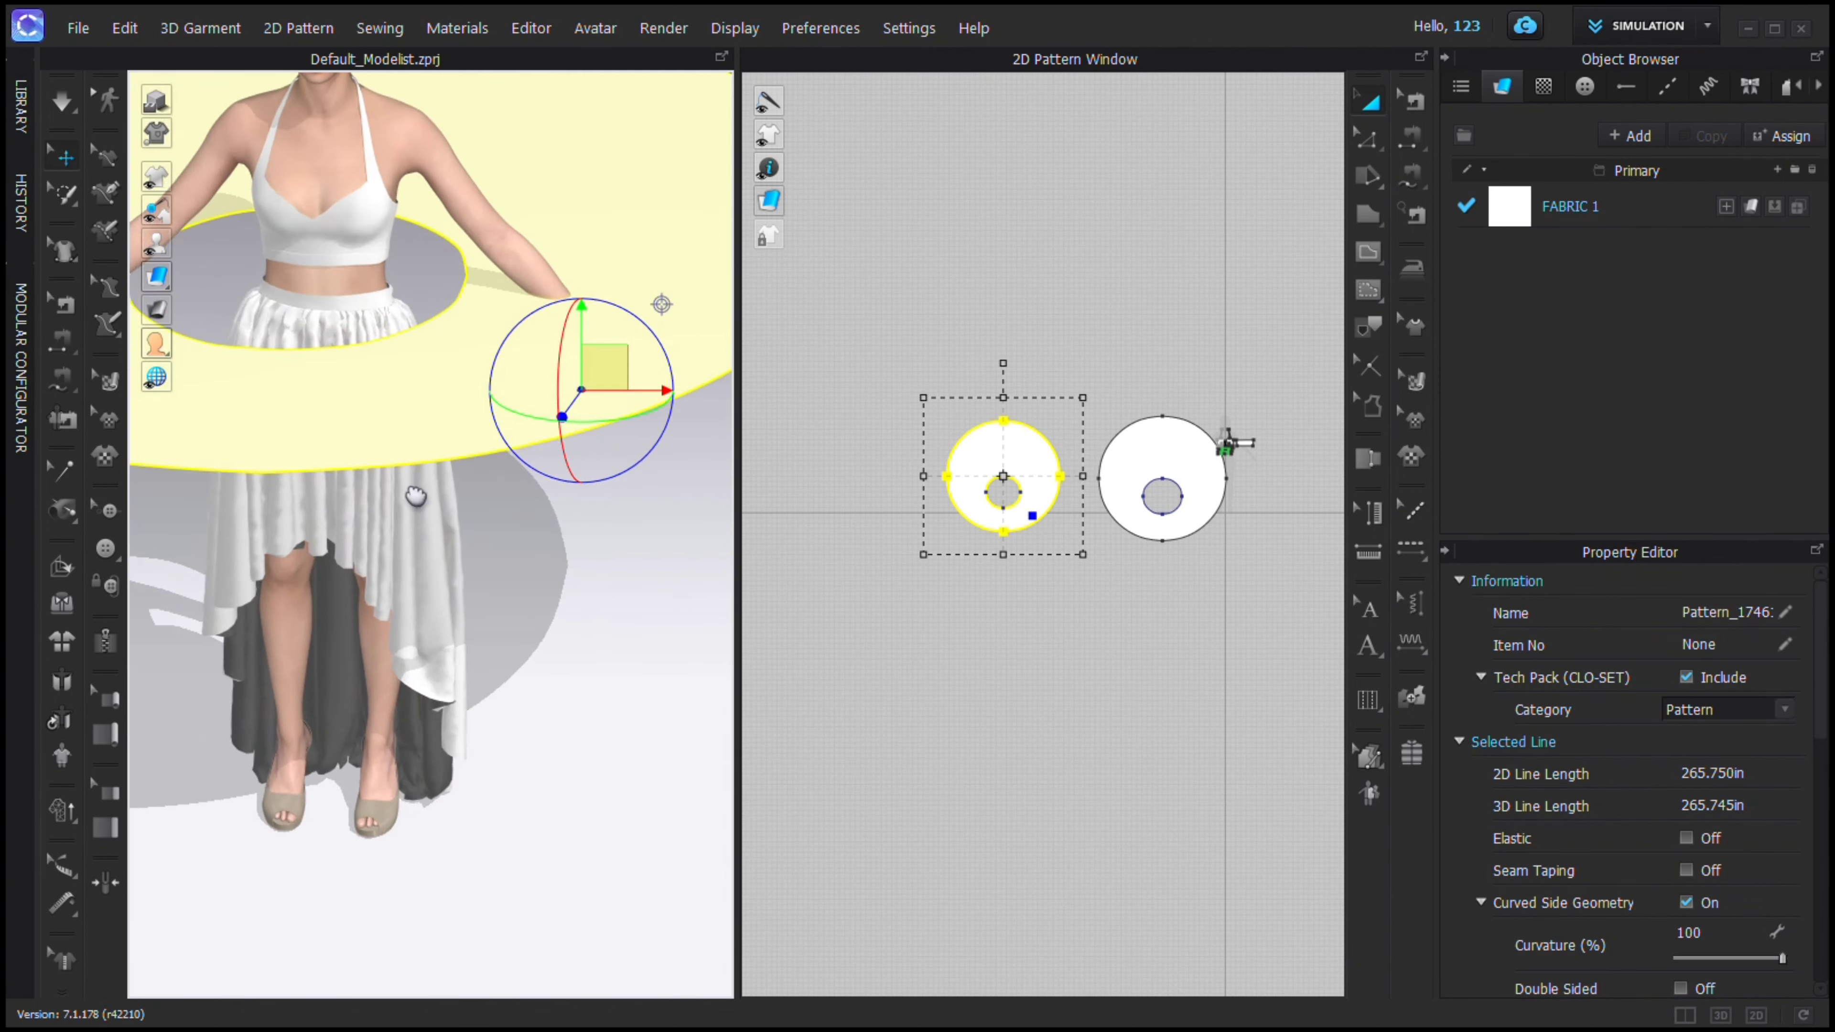
scroll(413, 496, "down", 2)
left_click_drag(504, 430, 505, 449)
Sew the ring's two front inner-edge segments to the matching front segments of the skirt's waist seam.
left_click(1410, 138)
scroll(470, 417, "up", 2)
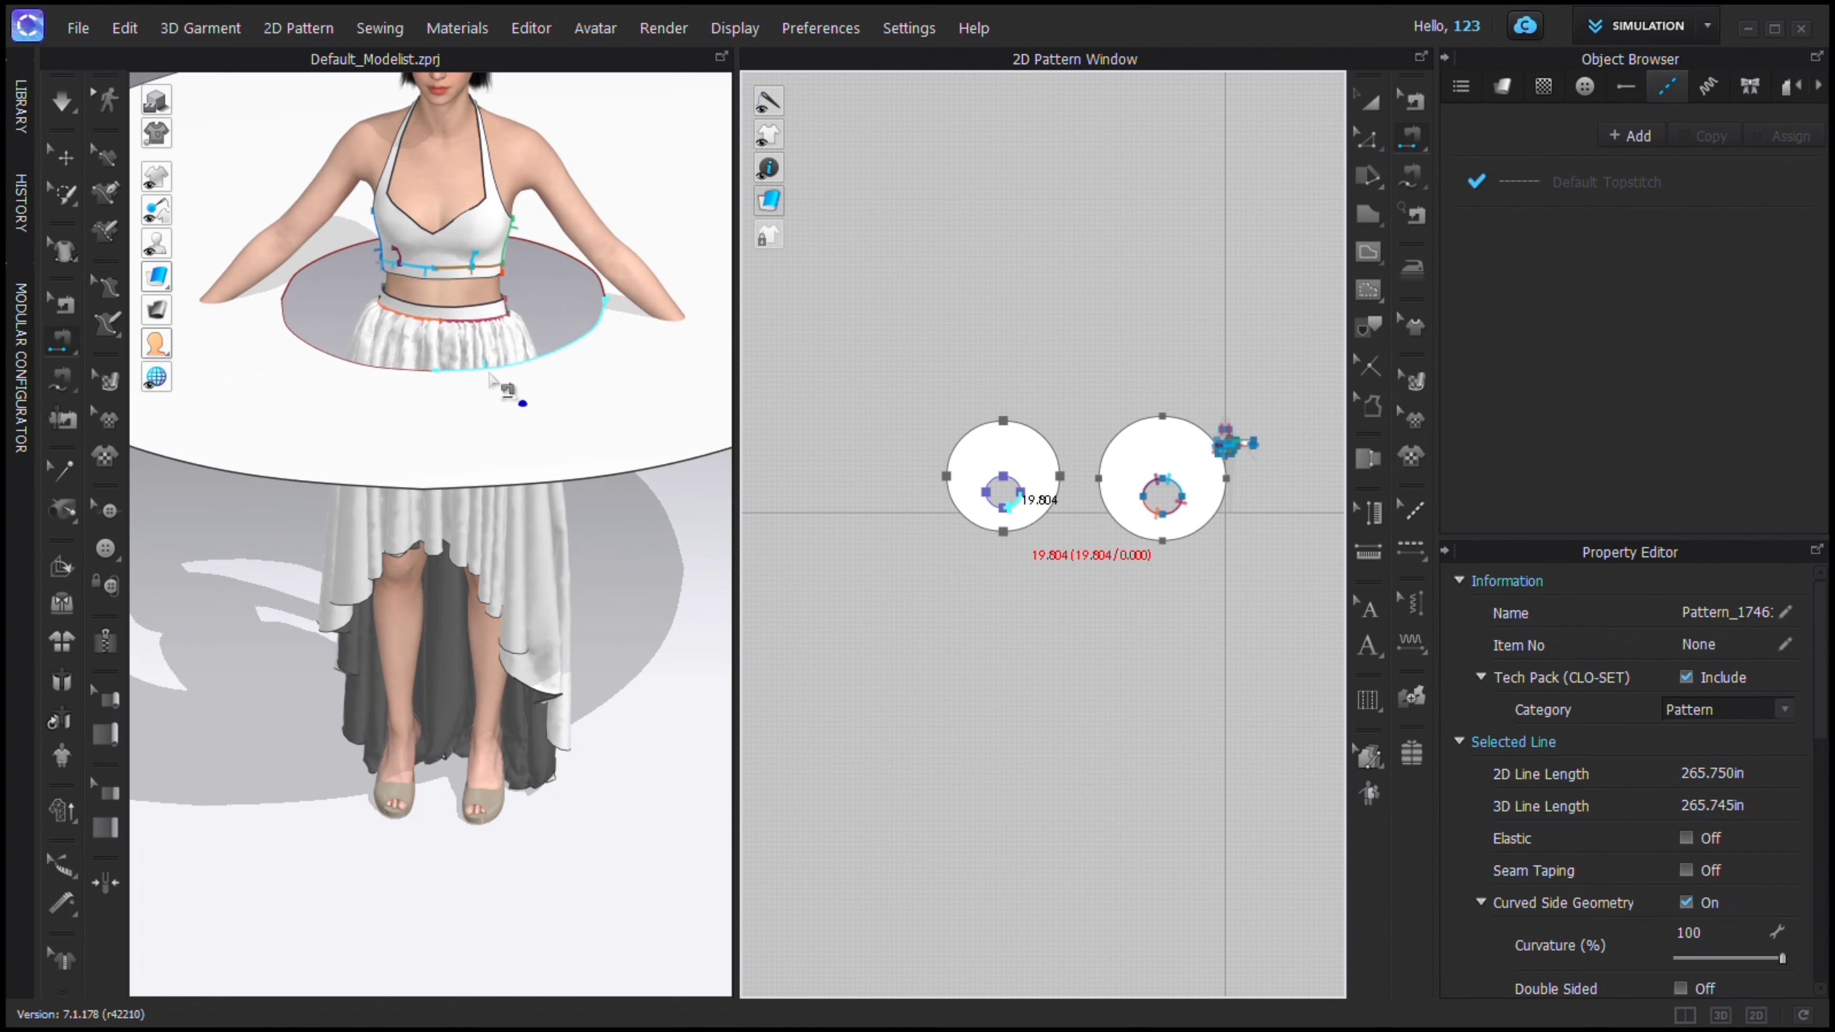
left_click(497, 381)
left_click(466, 318)
left_click(383, 383)
left_click(408, 319)
Sew the ring's two back inner-edge segments to the matching back segments of the skirt's waist seam.
right_click_drag(427, 335, 324, 340)
right_click_drag(489, 348, 311, 365)
left_click(403, 365)
left_click(352, 346)
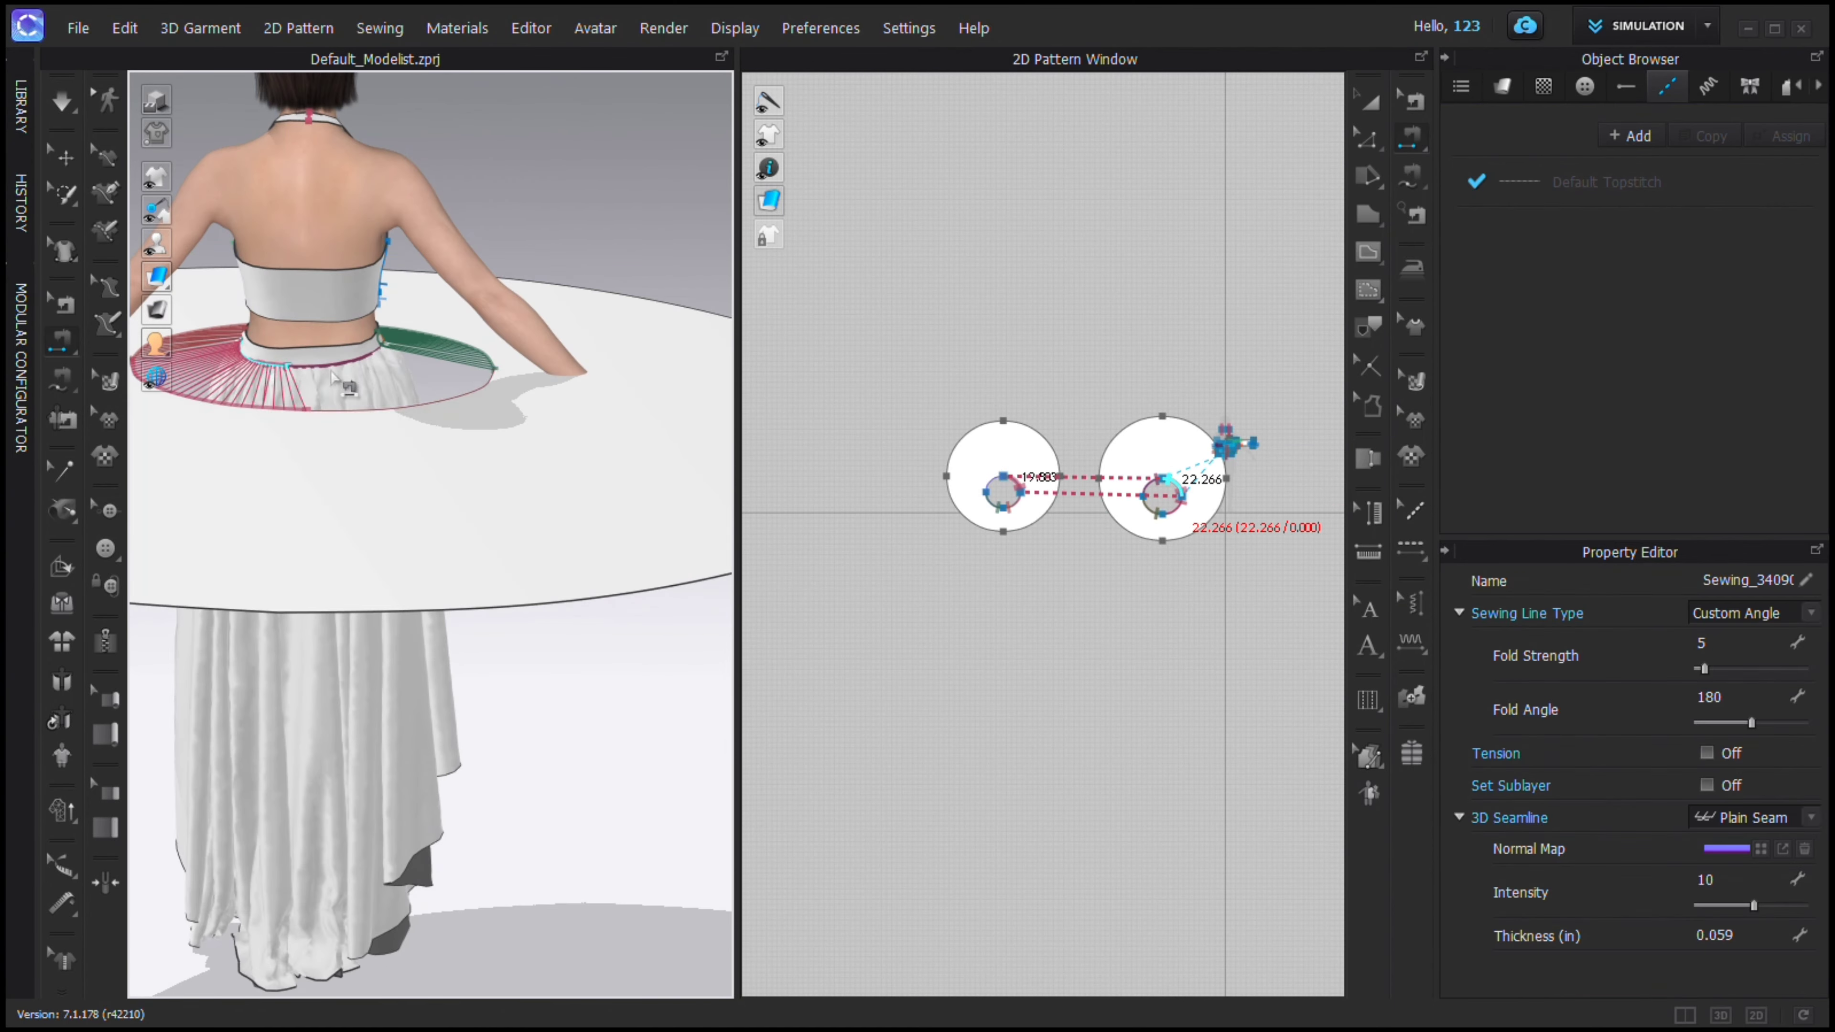
left_click(383, 402)
left_click(361, 382)
scroll(437, 441, "down", 4)
right_click_drag(446, 459, 322, 423)
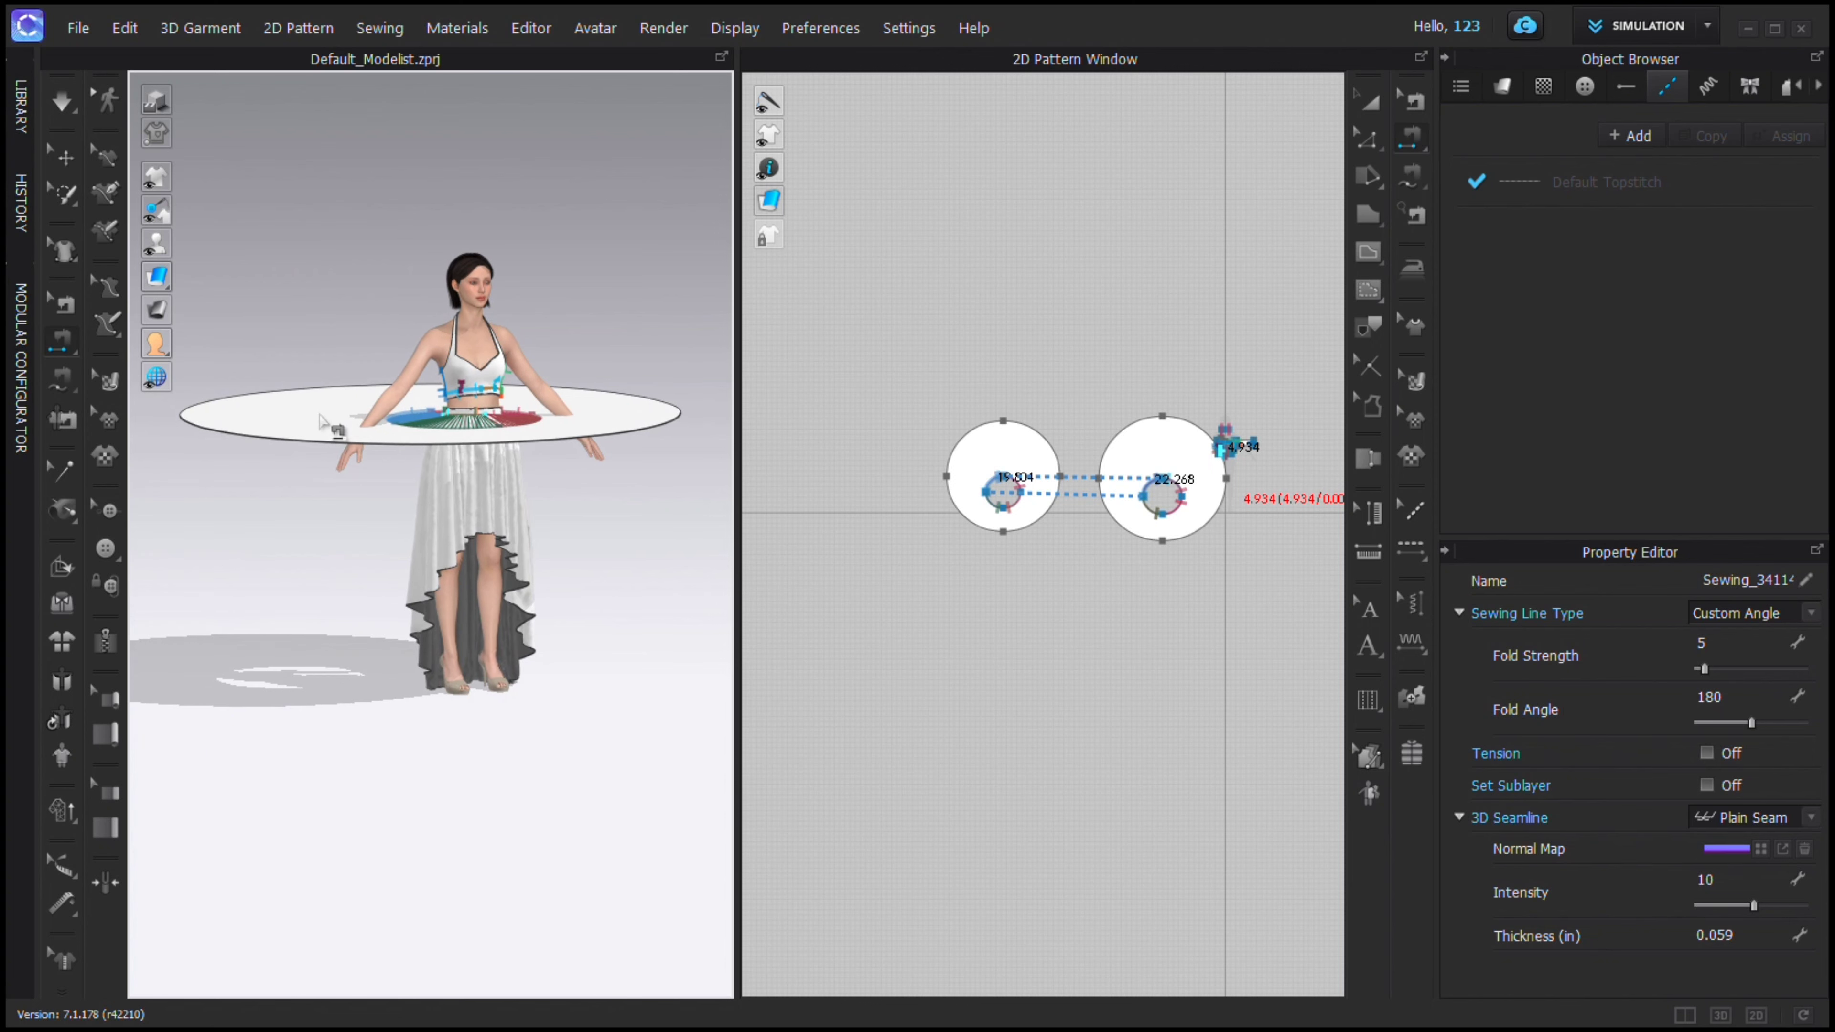
Show the avatar's joints and rotate both shoulders to raise the arms clear of the ring.
left_click(21, 107)
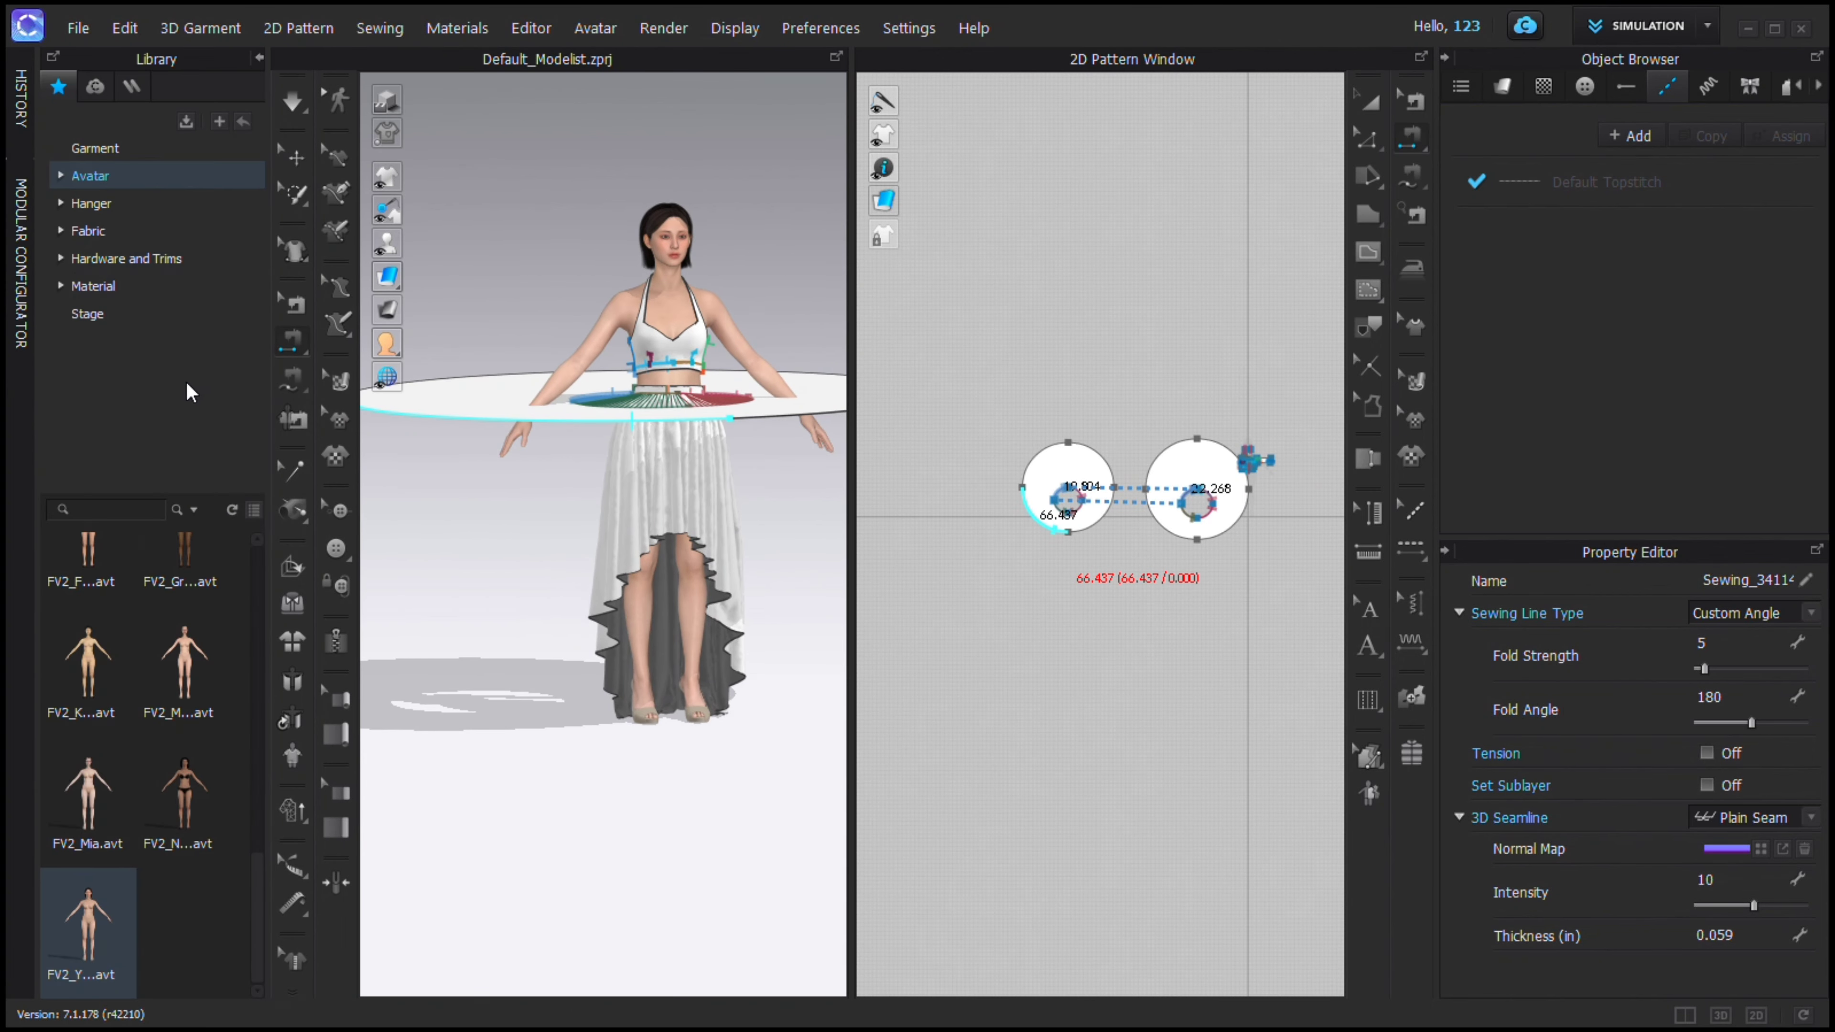
left_click(258, 59)
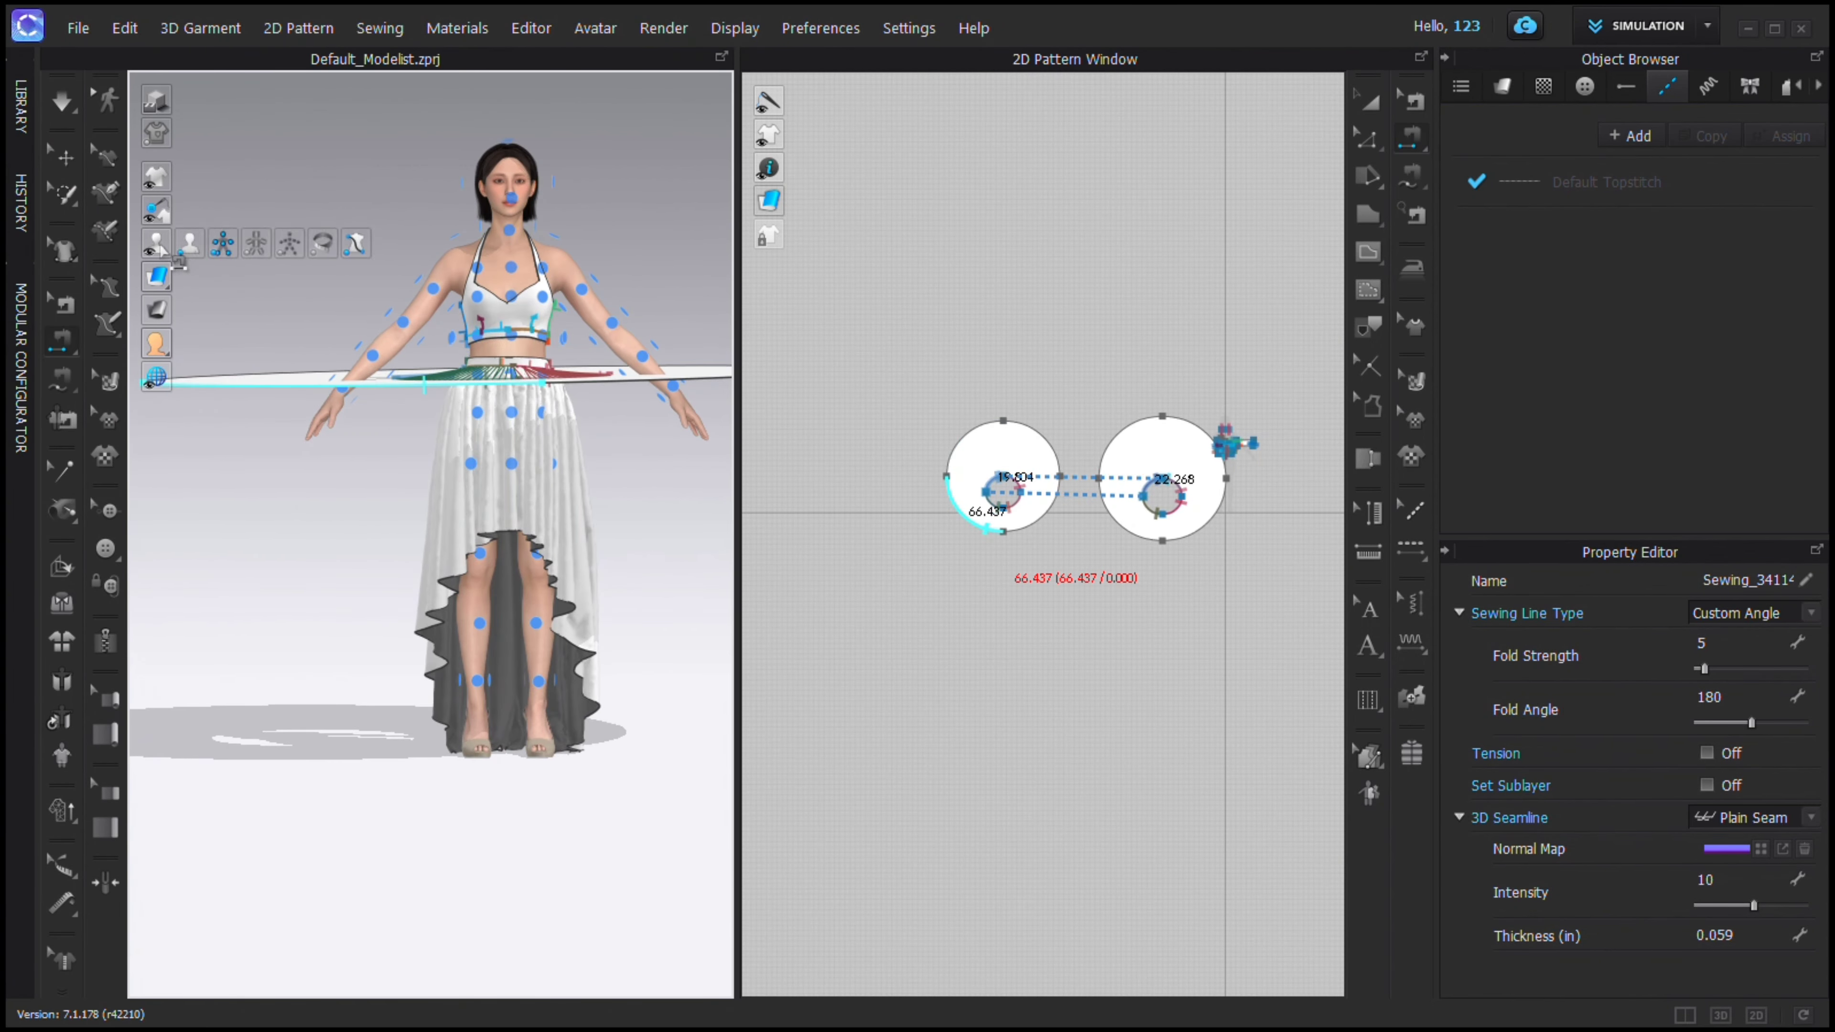
left_click(222, 243)
scroll(441, 271, "up", 1)
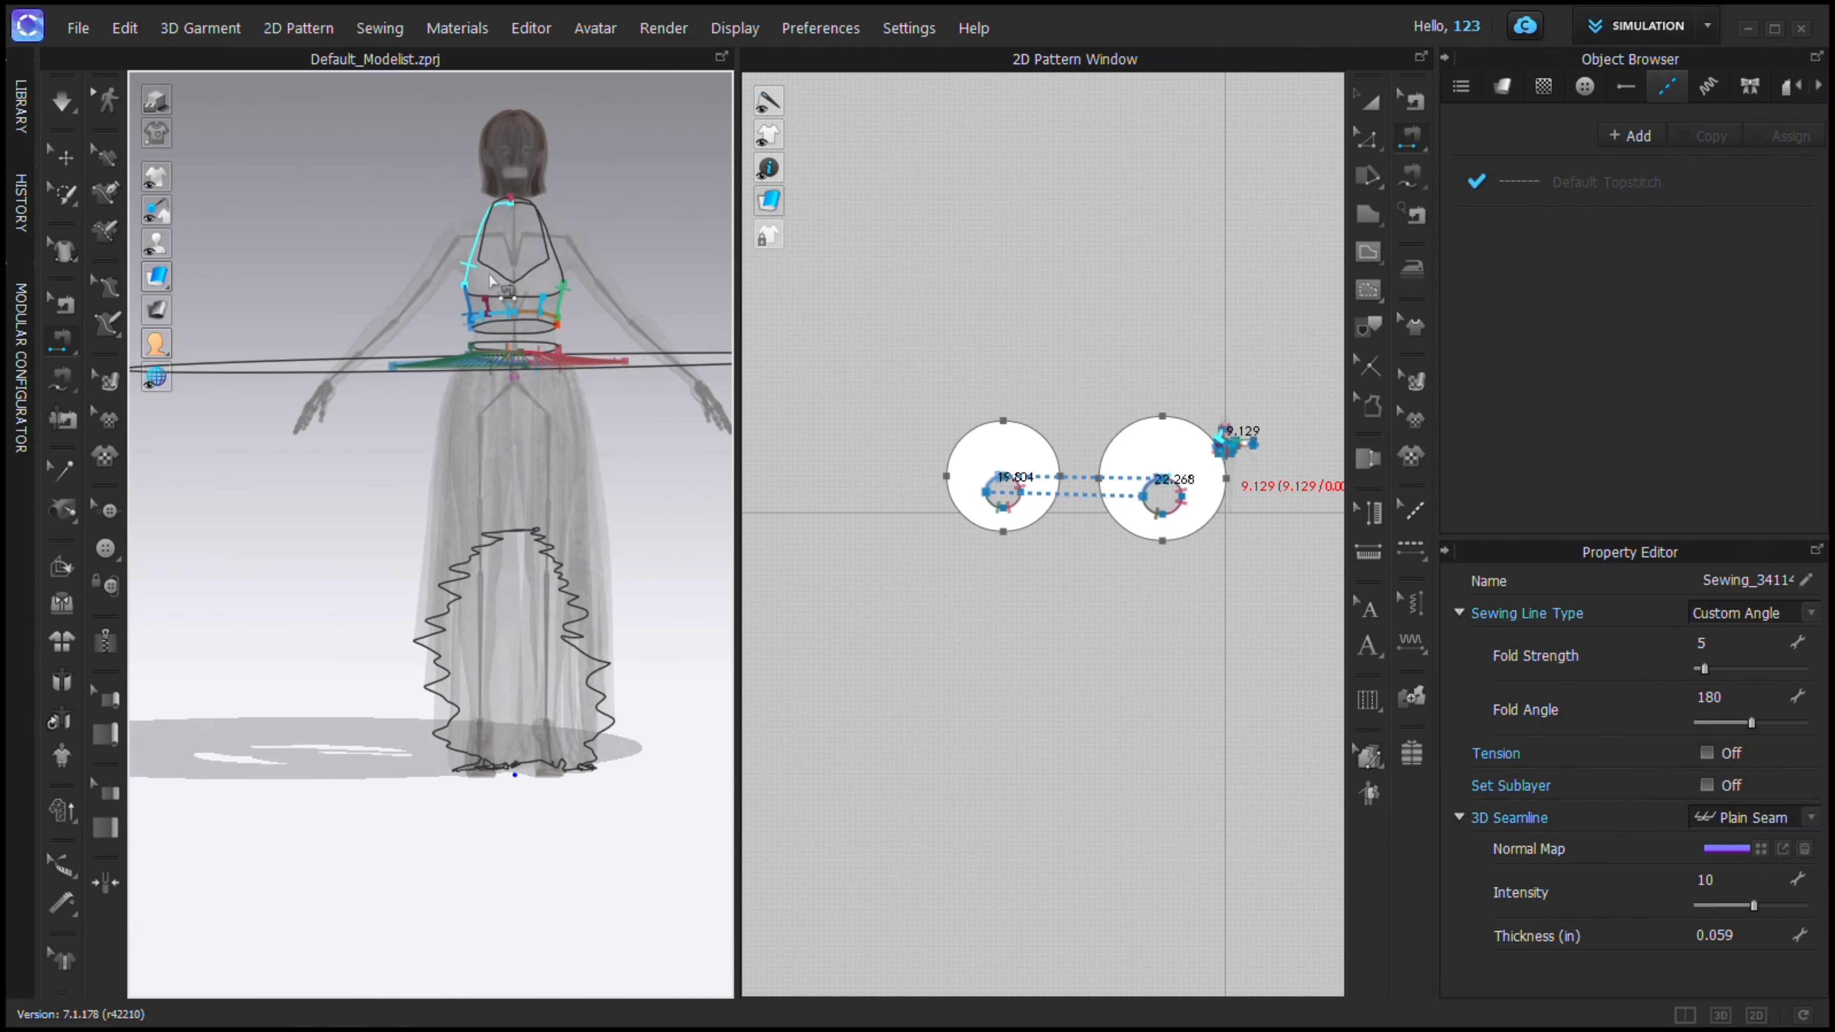
middle_click_drag(439, 273, 373, 322)
left_click(65, 153)
left_click(390, 289)
left_click_drag(330, 353, 328, 312)
left_click(499, 286)
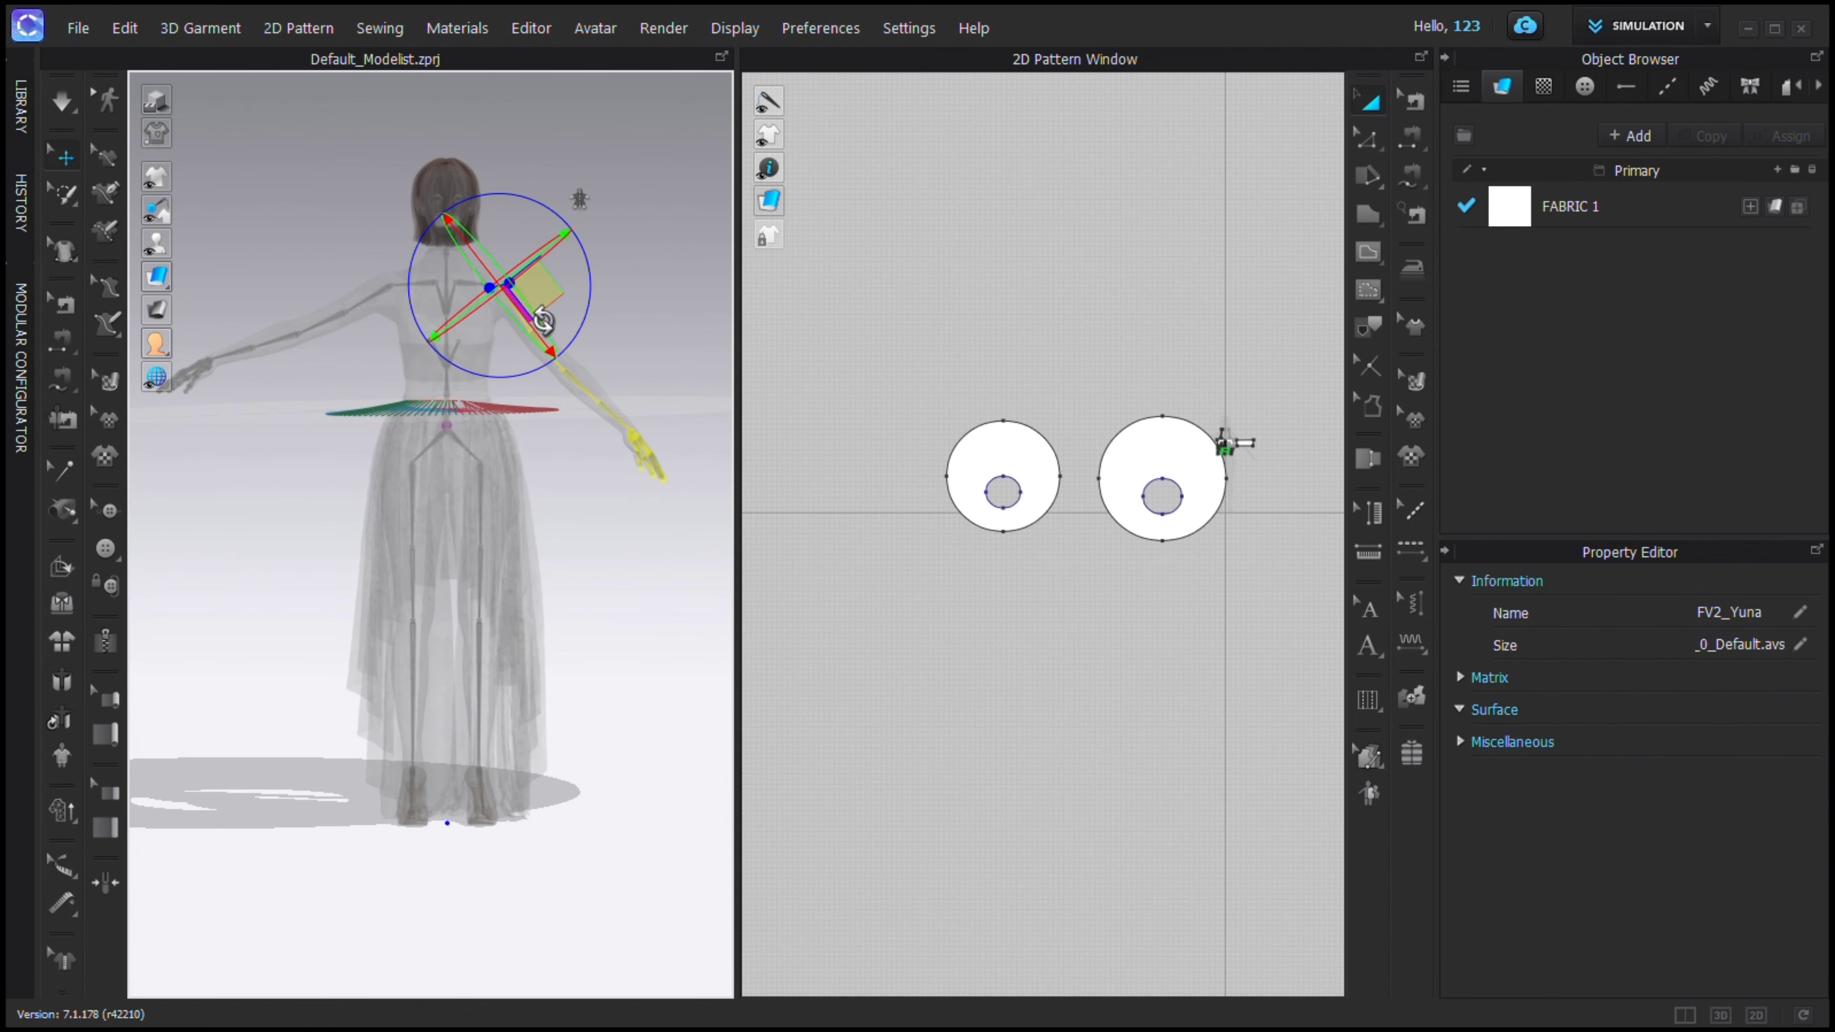
left_click_drag(577, 331, 609, 291)
right_click_drag(394, 321, 372, 329)
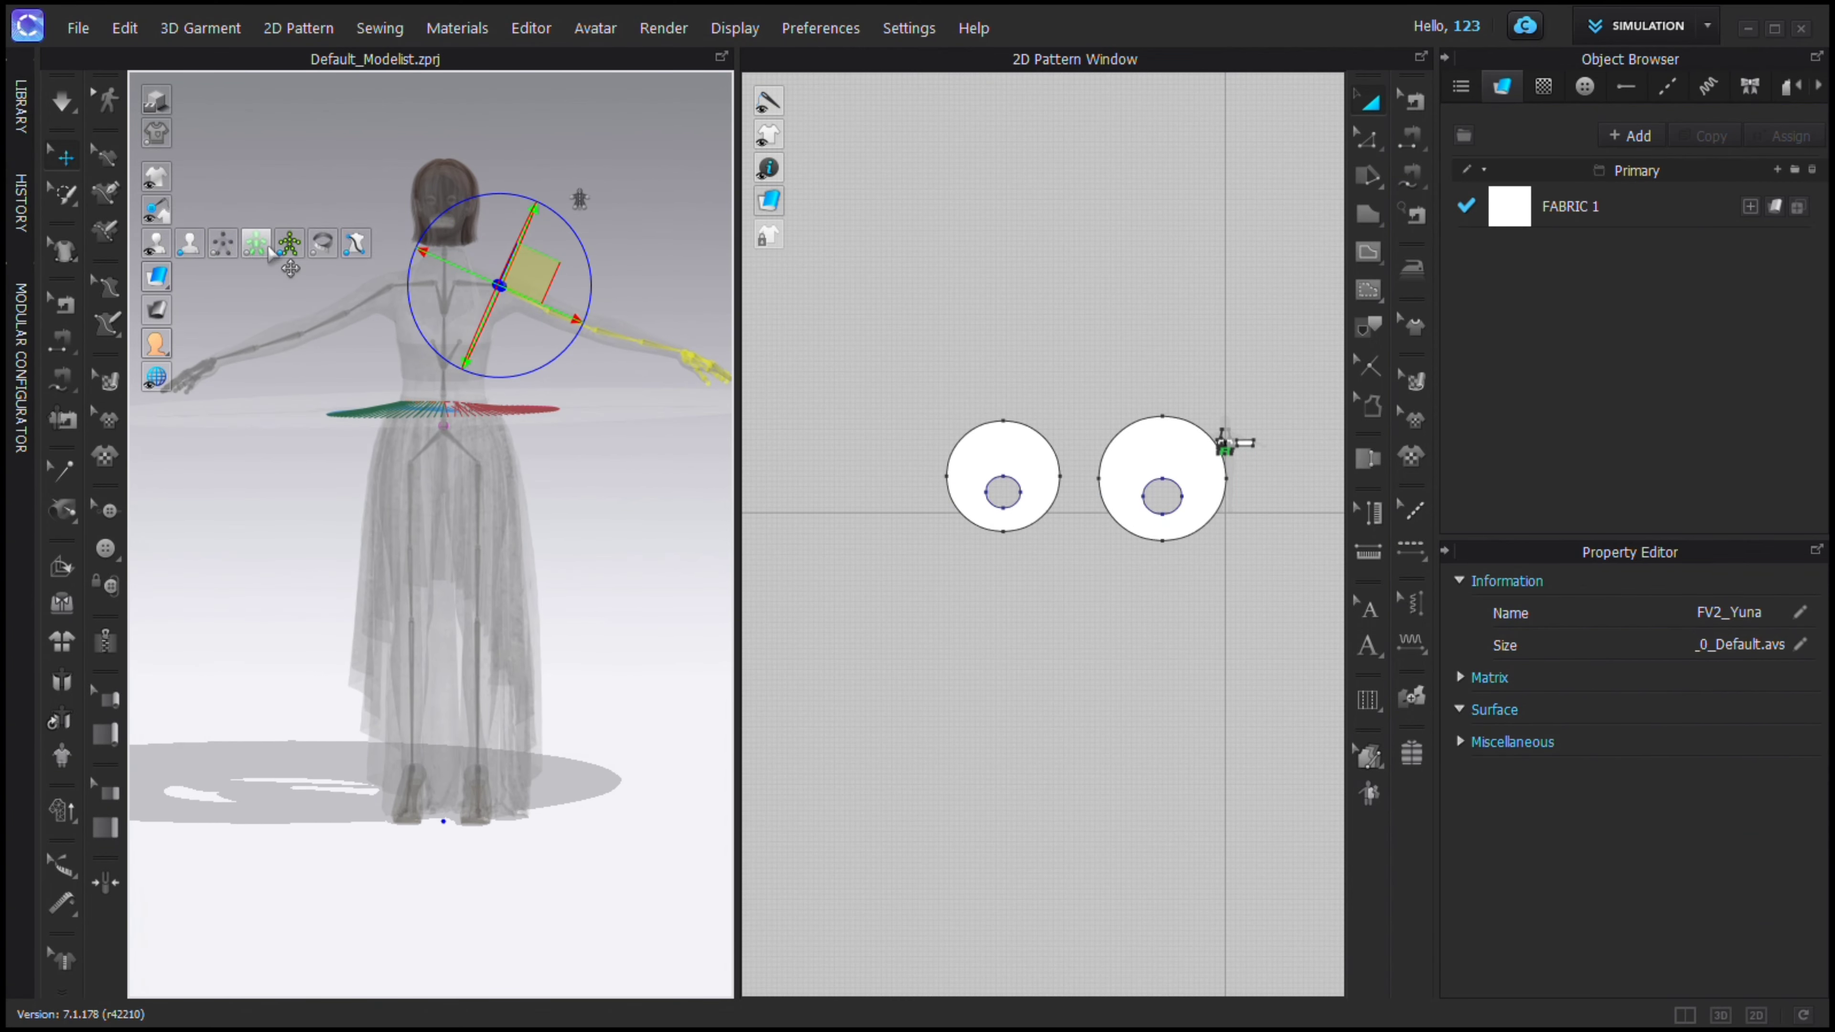
Hide the avatar's joints and simulate the second skirt tier so it drapes over the long skirt.
left_click(284, 247)
key("space")
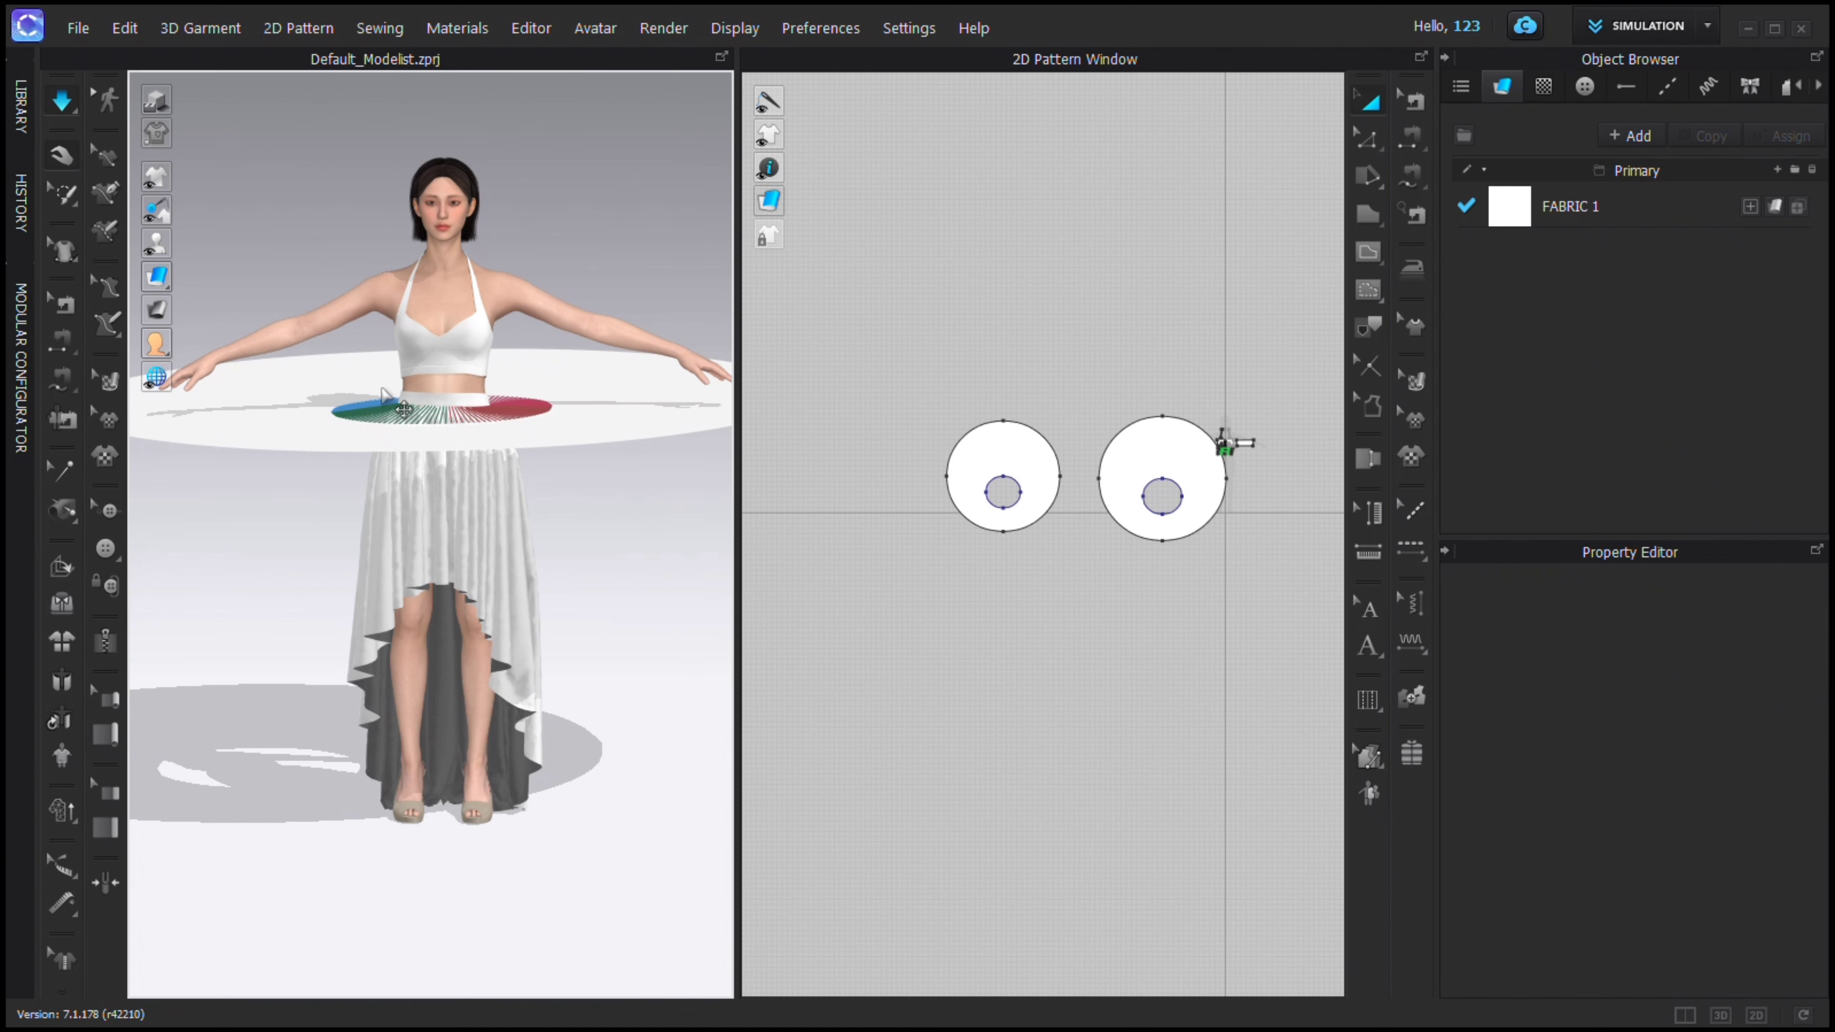
key("space")
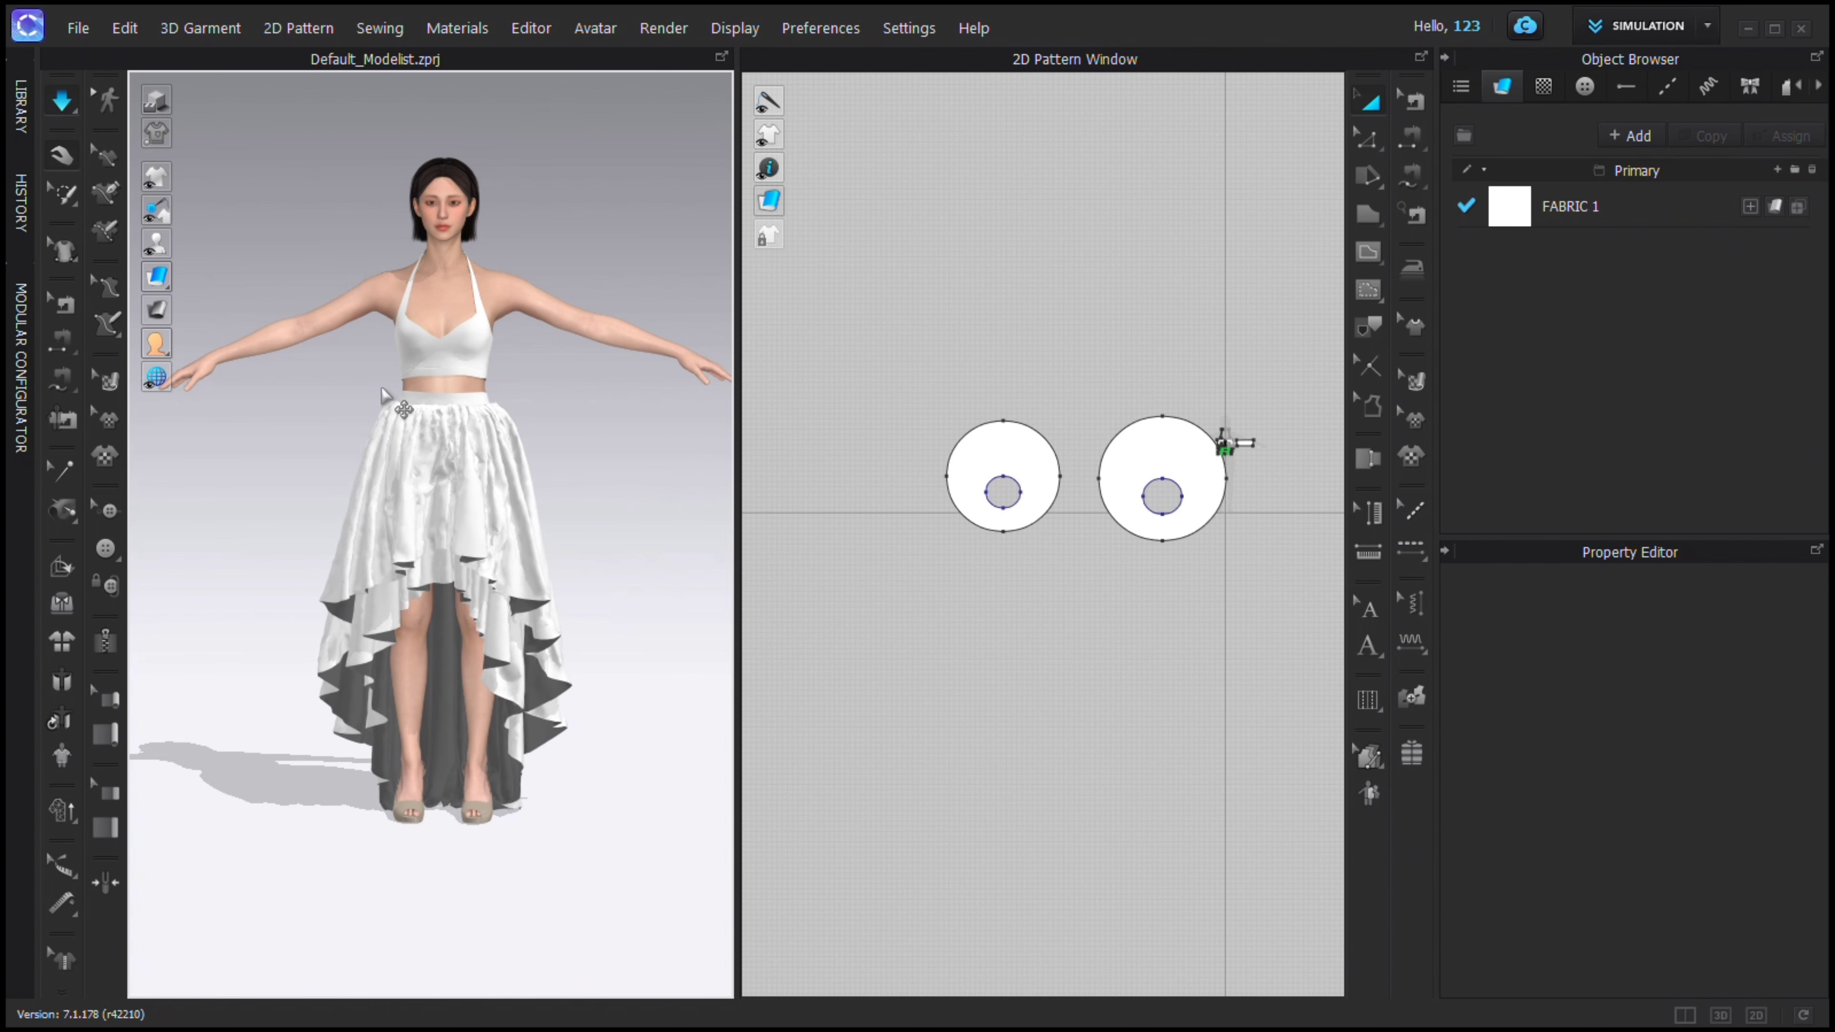
Paste a copy of the second tier's pattern beside it and scale the copy down to make a shorter third tier.
left_click(1011, 471)
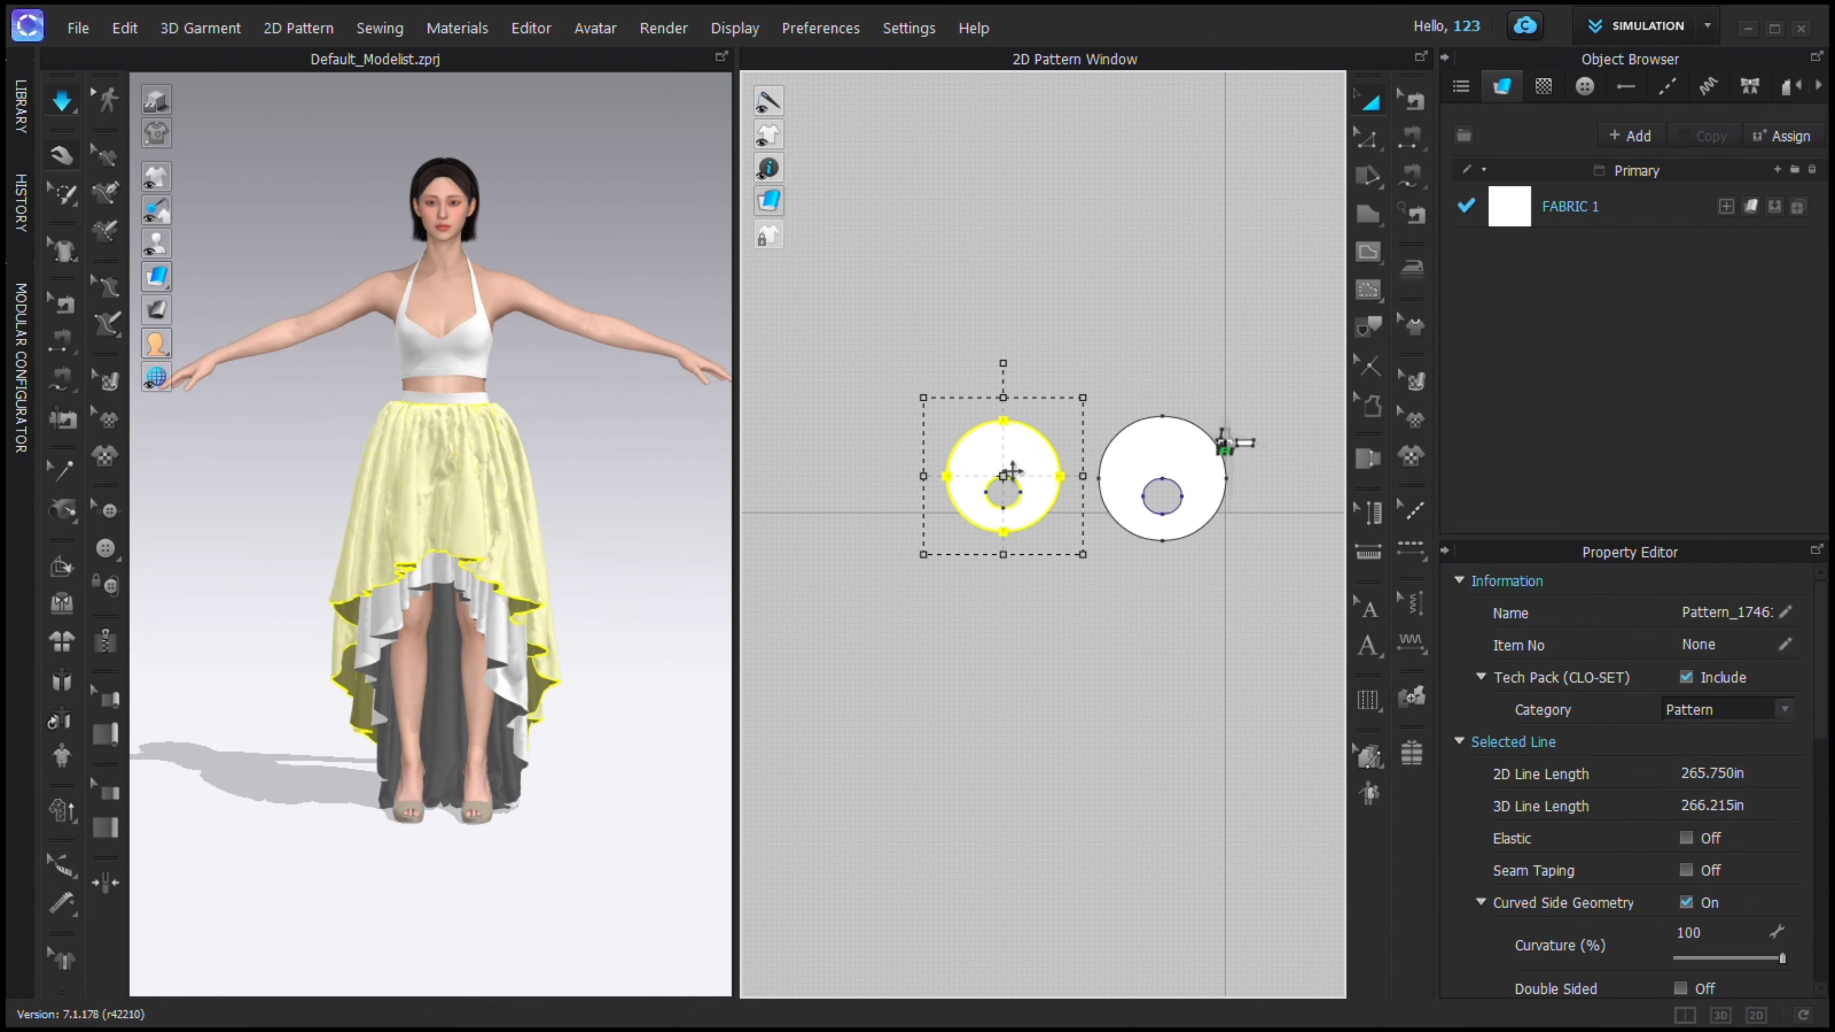
left_click(875, 496)
scroll(873, 496, "up", 3)
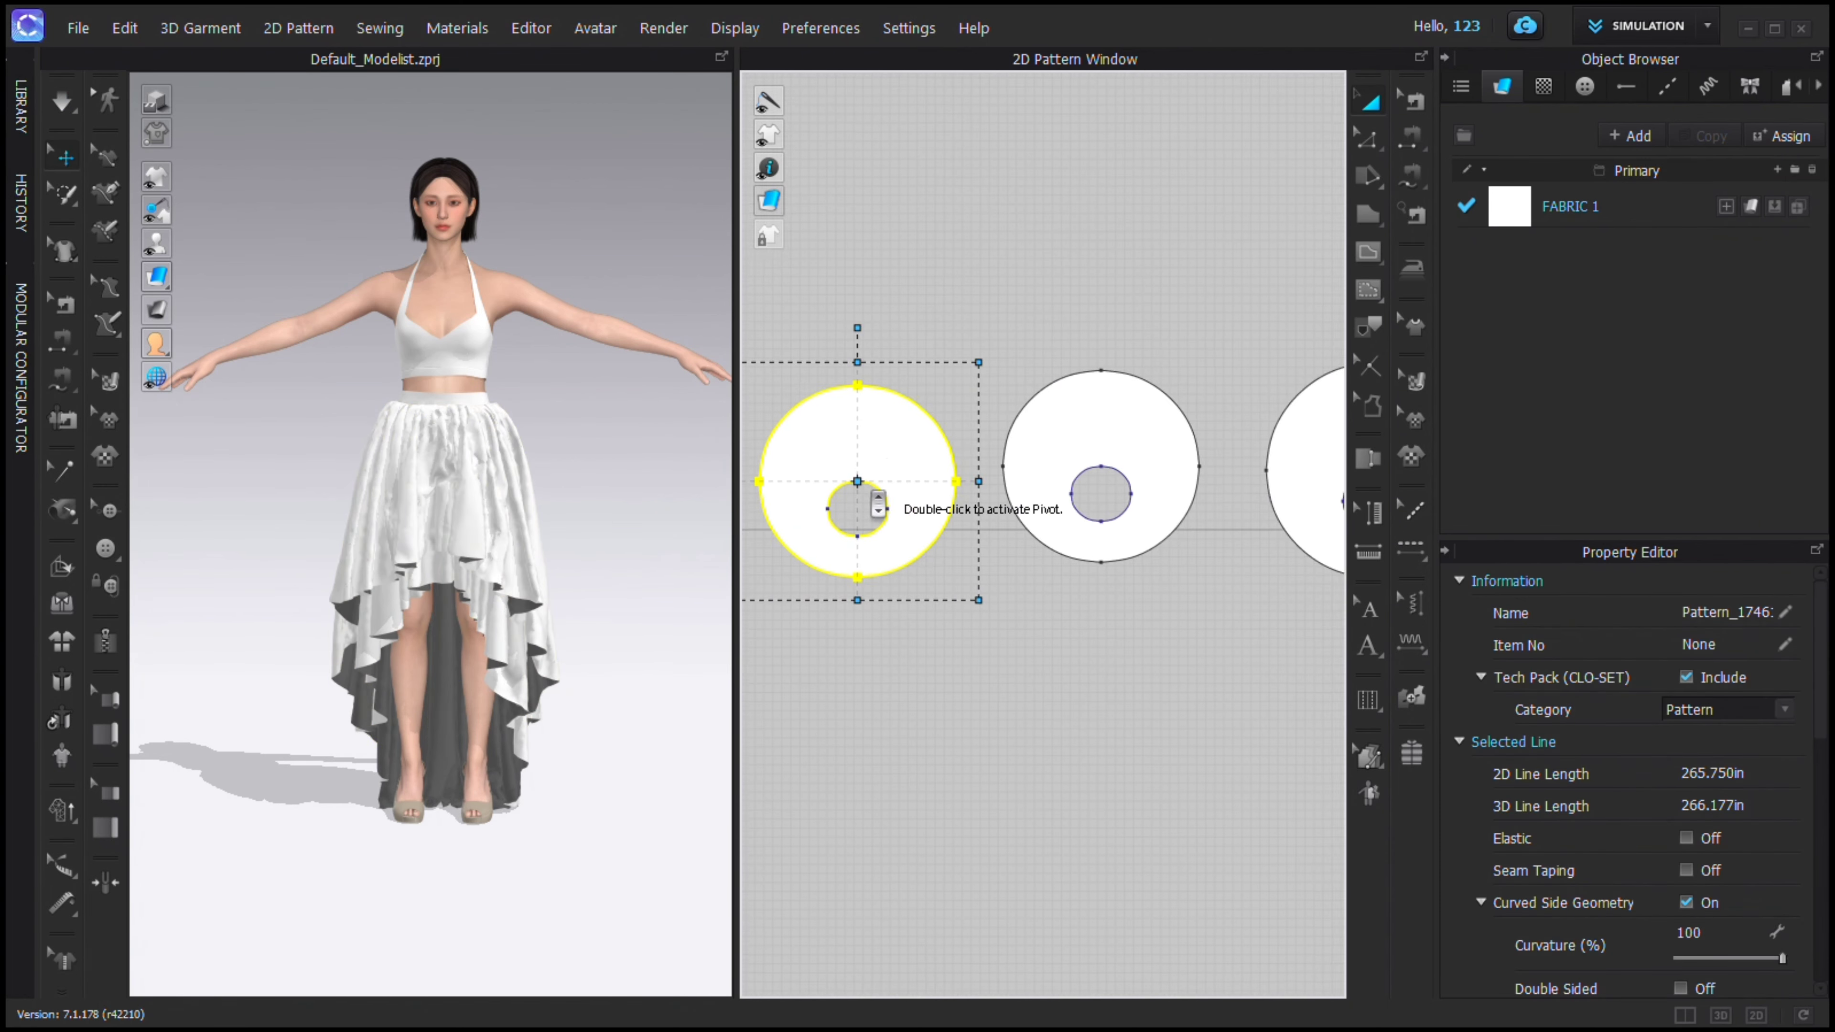
middle_click_drag(875, 501, 930, 474)
left_click_drag(1039, 341, 1016, 362)
left_click_drag(932, 454, 959, 455)
Move the third tier's flat ring in the 3D scene so it sits around the avatar's waist.
scroll(569, 451, "down", 6)
left_click(219, 550)
left_click_drag(291, 548, 531, 480)
scroll(537, 472, "up", 6)
right_click_drag(537, 471, 511, 550)
left_click(1411, 139)
scroll(505, 492, "up", 3)
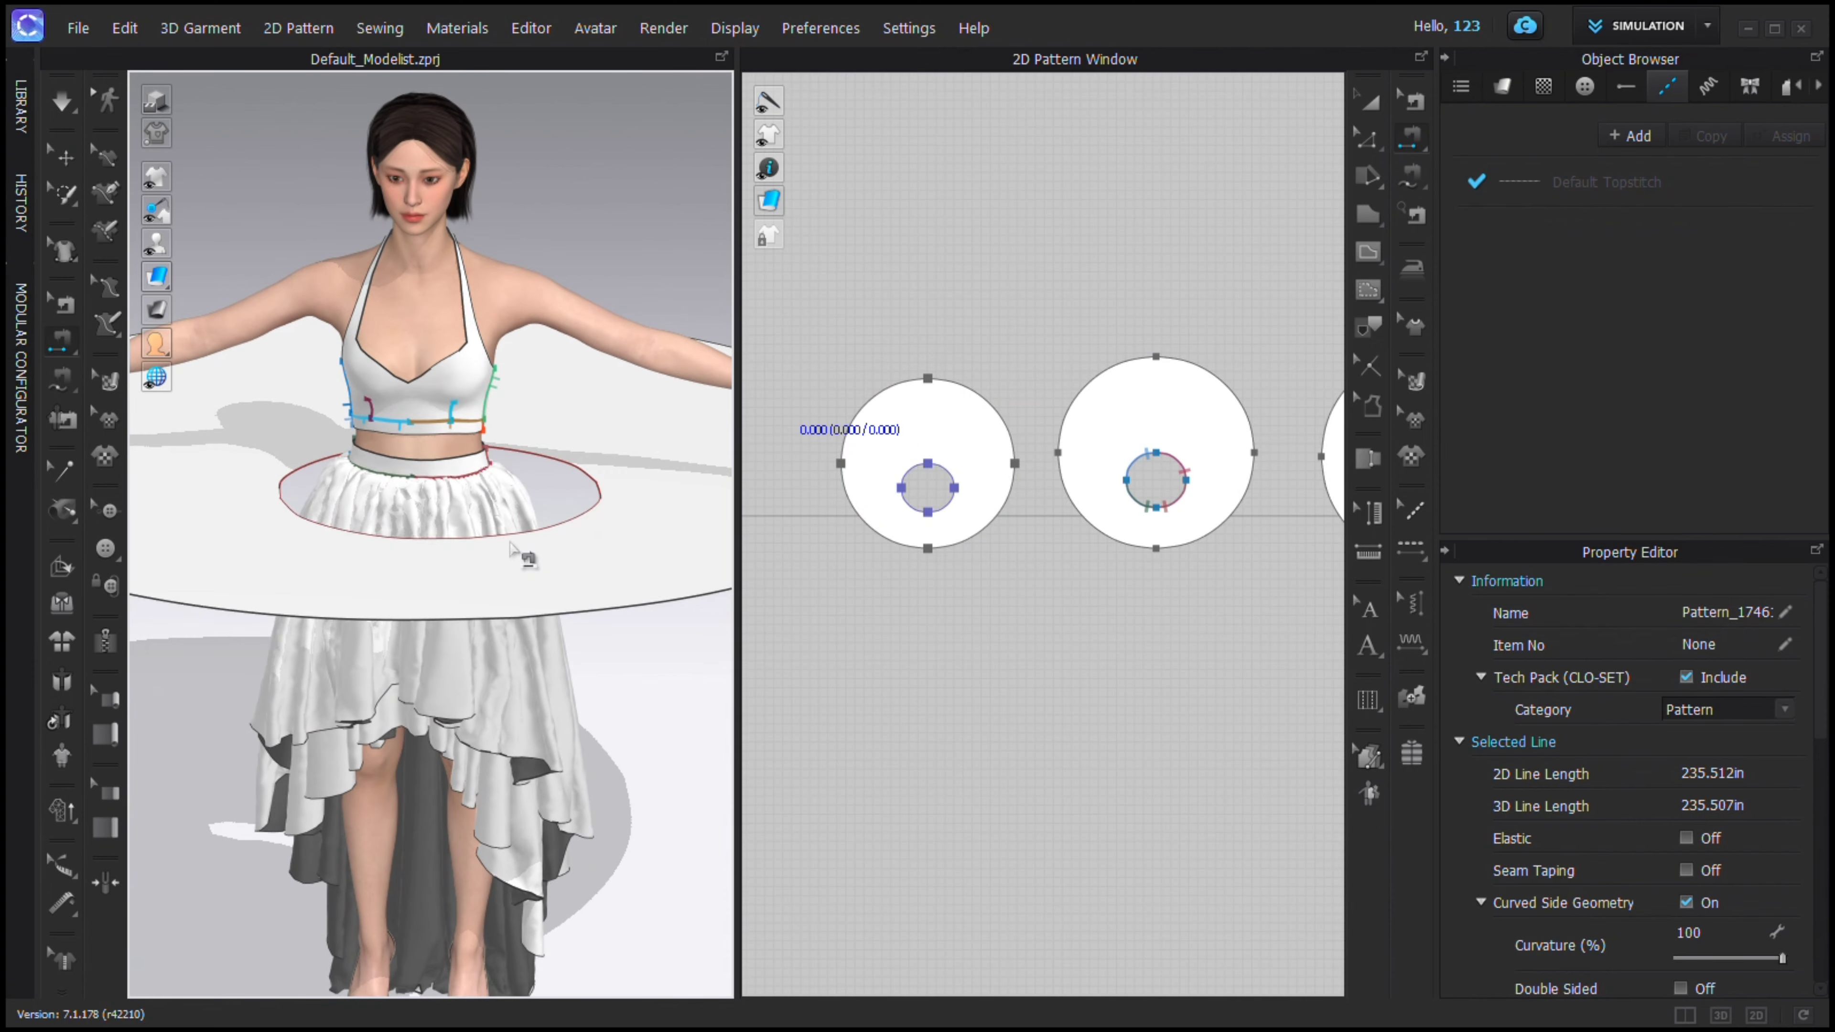
scroll(1127, 468, "down", 3)
middle_click_drag(1126, 468, 1058, 474)
right_click_drag(653, 606, 686, 575)
left_click(1367, 100)
scroll(1112, 591, "up", 3)
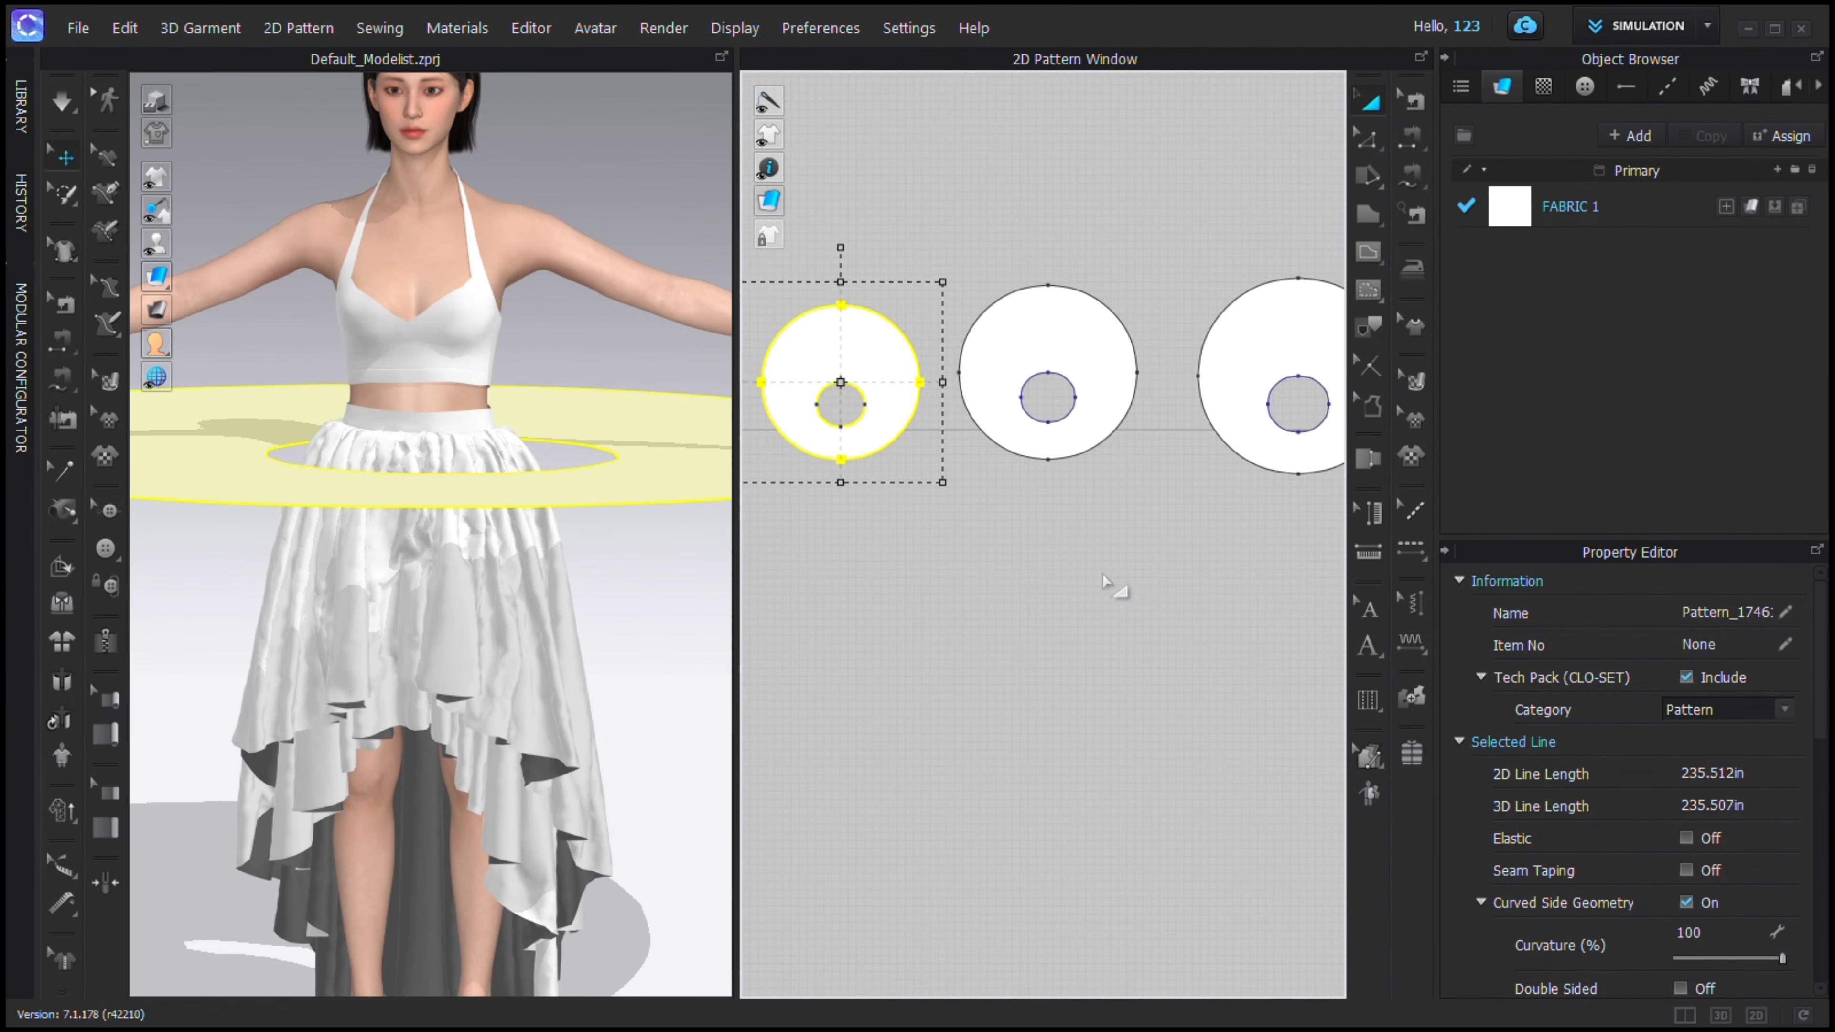
scroll(1084, 586, "down", 3)
left_click(1151, 445)
left_click(984, 461)
key("ctrl+c")
key("ctrl+v")
key("Escape")
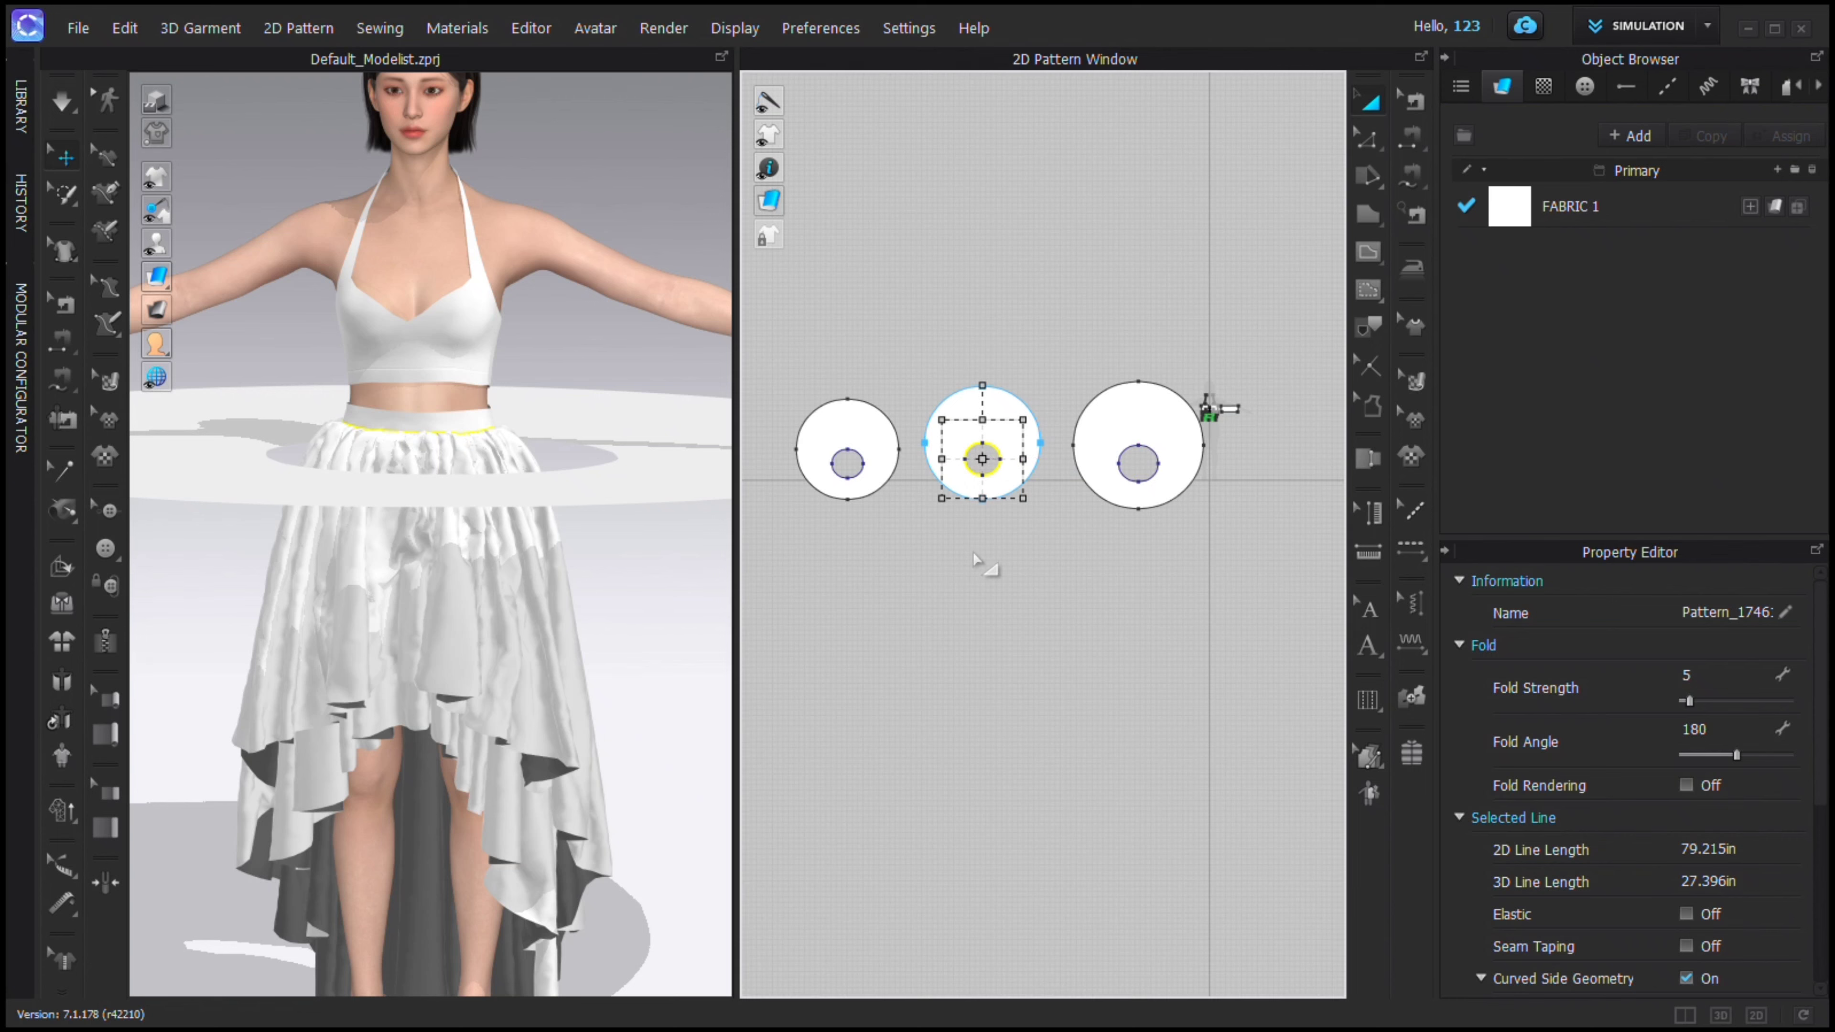
Stack the two smaller ring patterns concentrically on the largest skirt pattern with their waist openings aligned.
left_click_drag(988, 417, 1144, 421)
scroll(853, 418, "down", 3)
left_click_drag(823, 419, 1035, 417)
scroll(1037, 423, "up", 5)
left_click(1071, 235)
scroll(1117, 228, "up", 3)
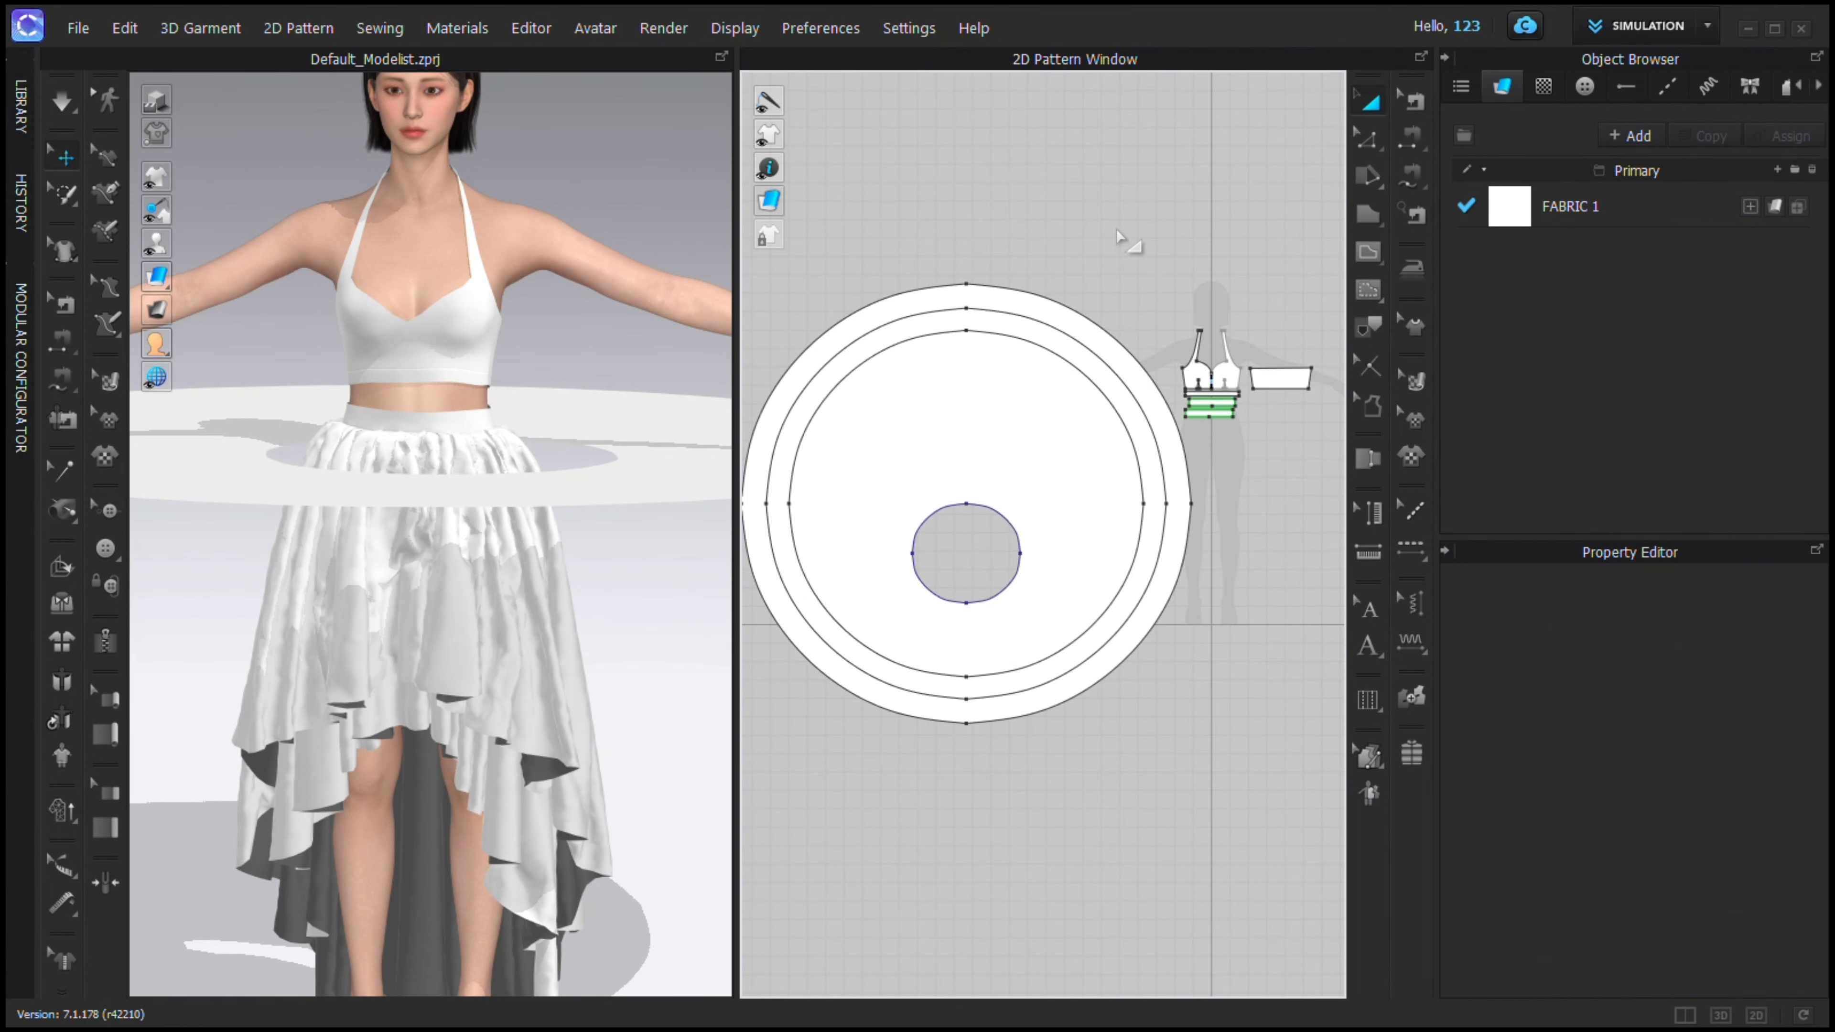
Scale the smallest ring pattern down slightly and keep it centred within the other two.
left_click(1076, 408)
left_click_drag(1013, 494, 1012, 498)
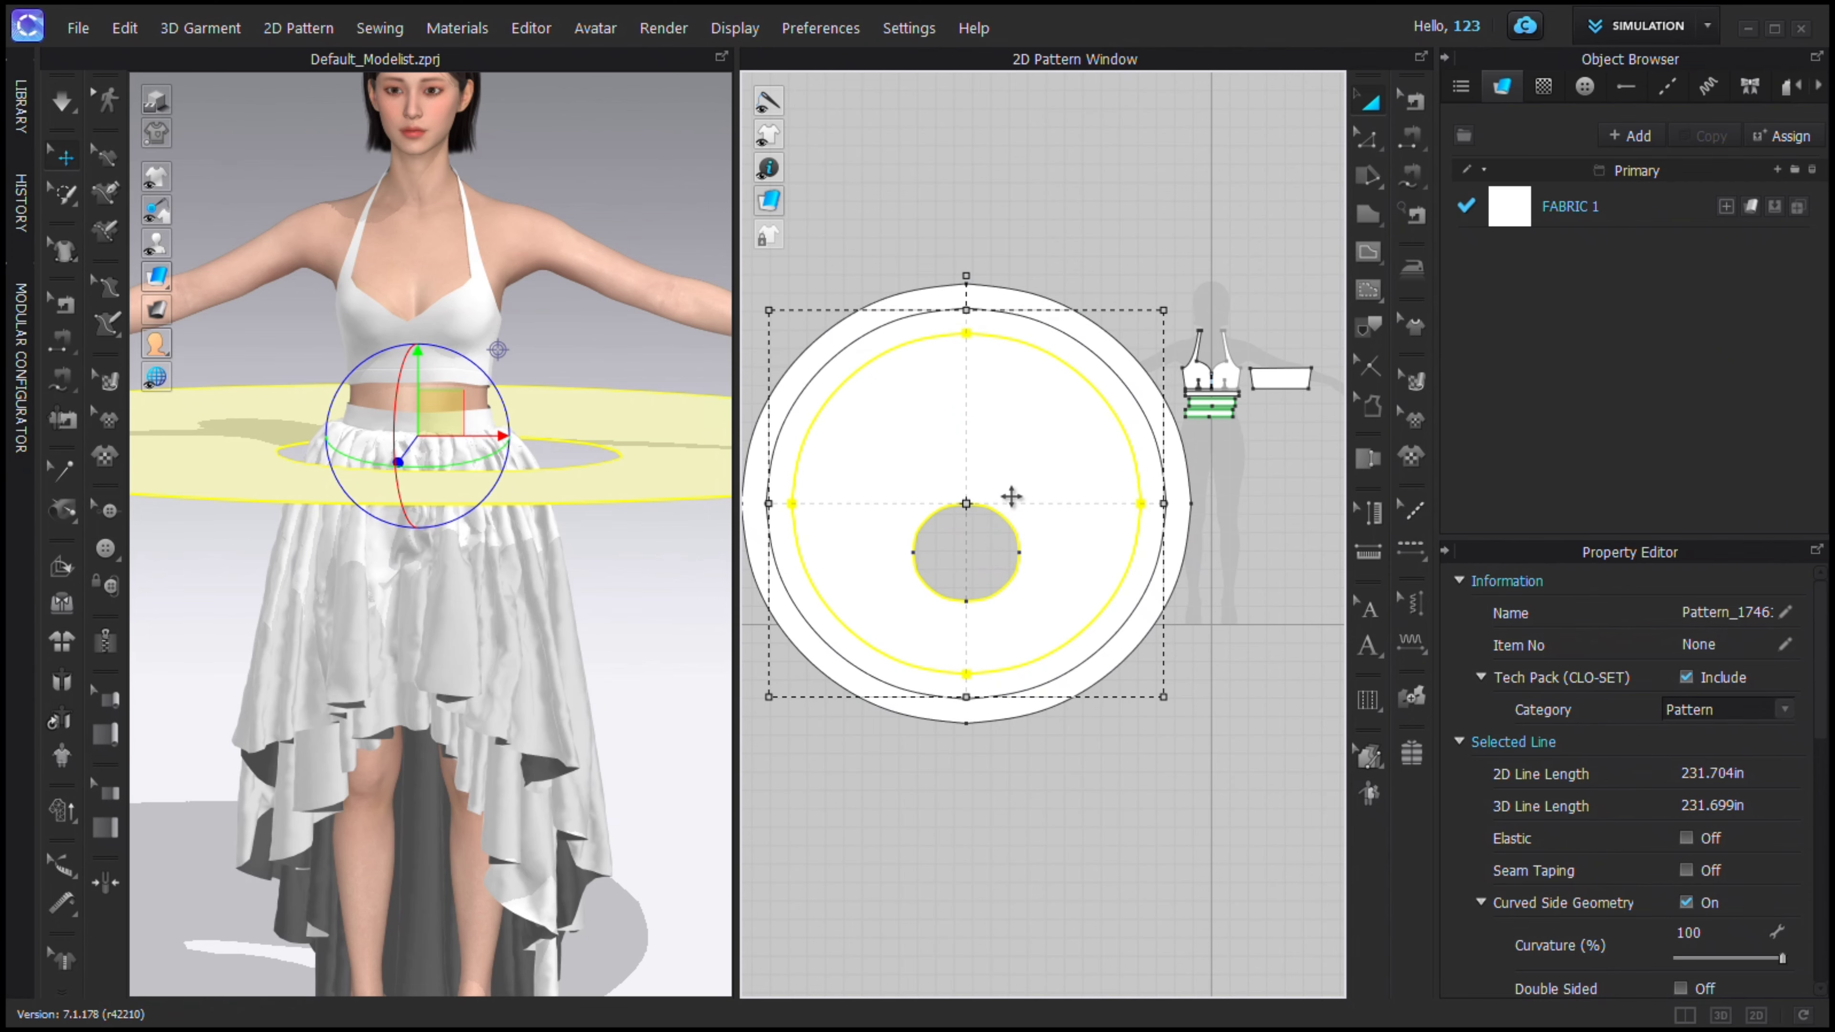
left_click(1157, 248)
Sew the third tier's two front inner-edge segments to the matching segments of the front waist seam.
scroll(1054, 514, "down", 3)
scroll(612, 476, "up", 2)
right_click_drag(613, 475, 613, 509)
key("n")
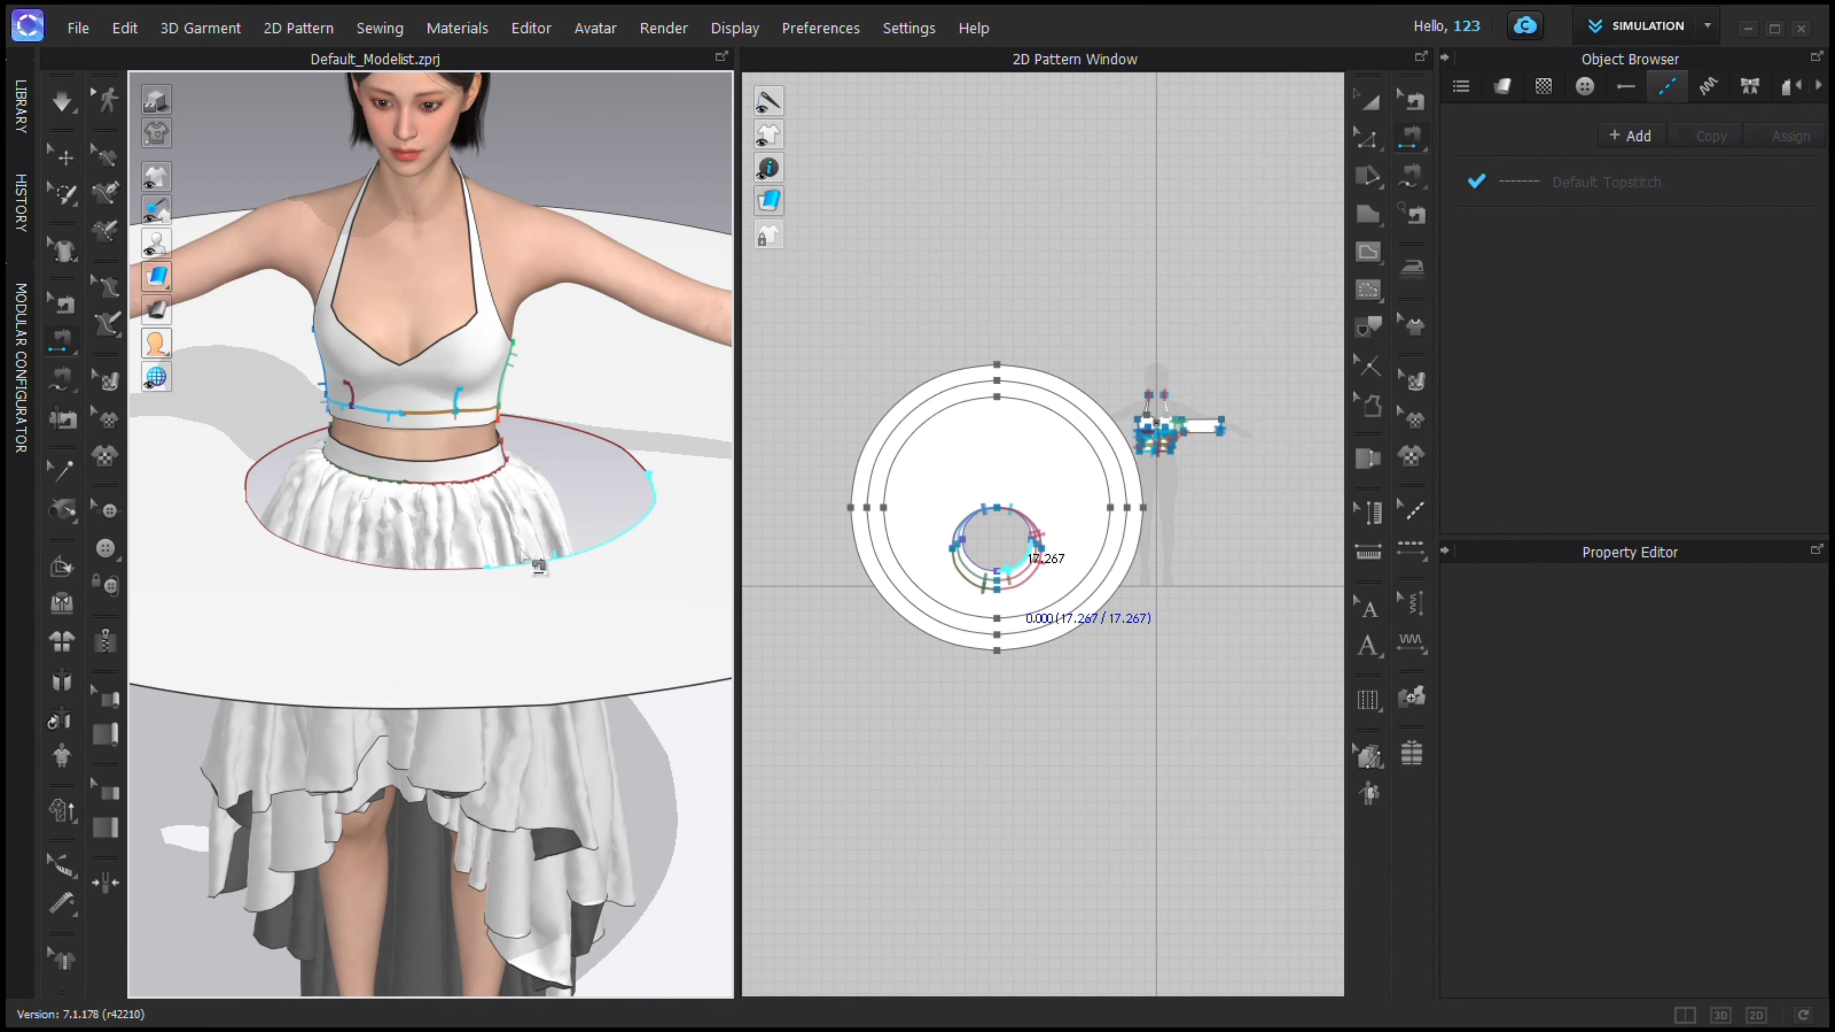
left_click(524, 556)
left_click(455, 488)
left_click(380, 493)
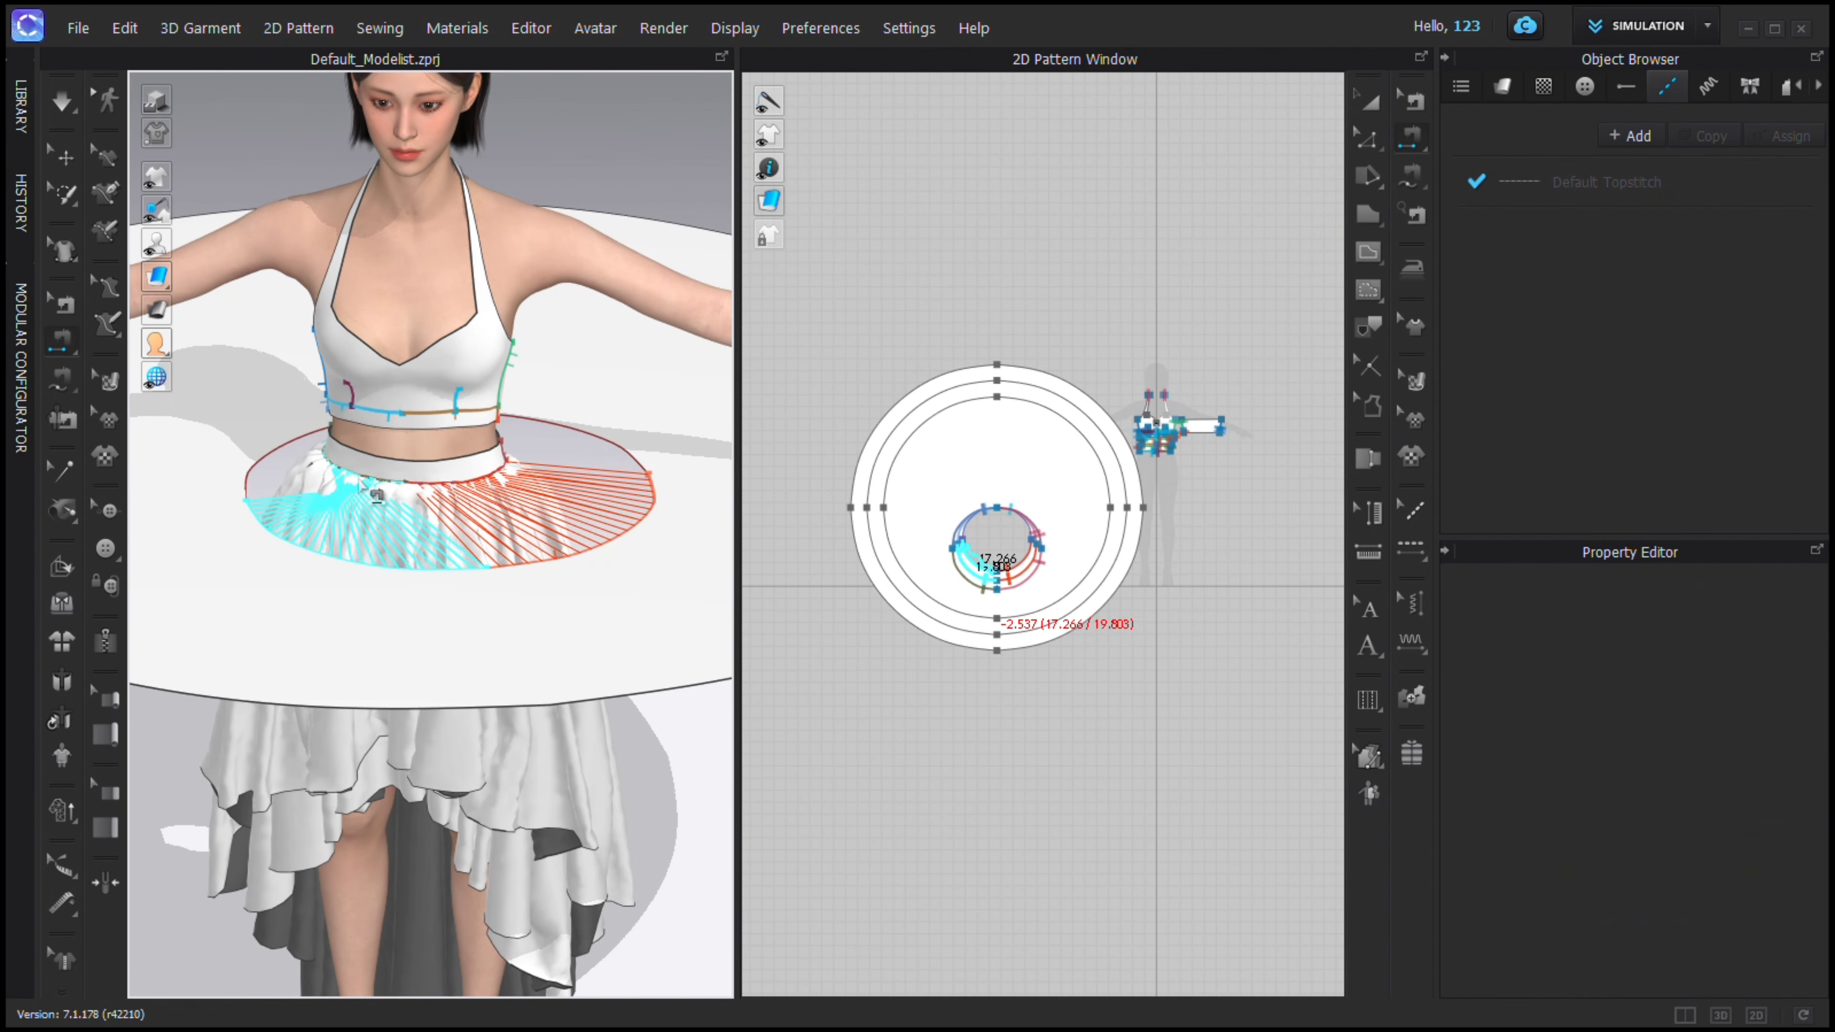
left_click(353, 485)
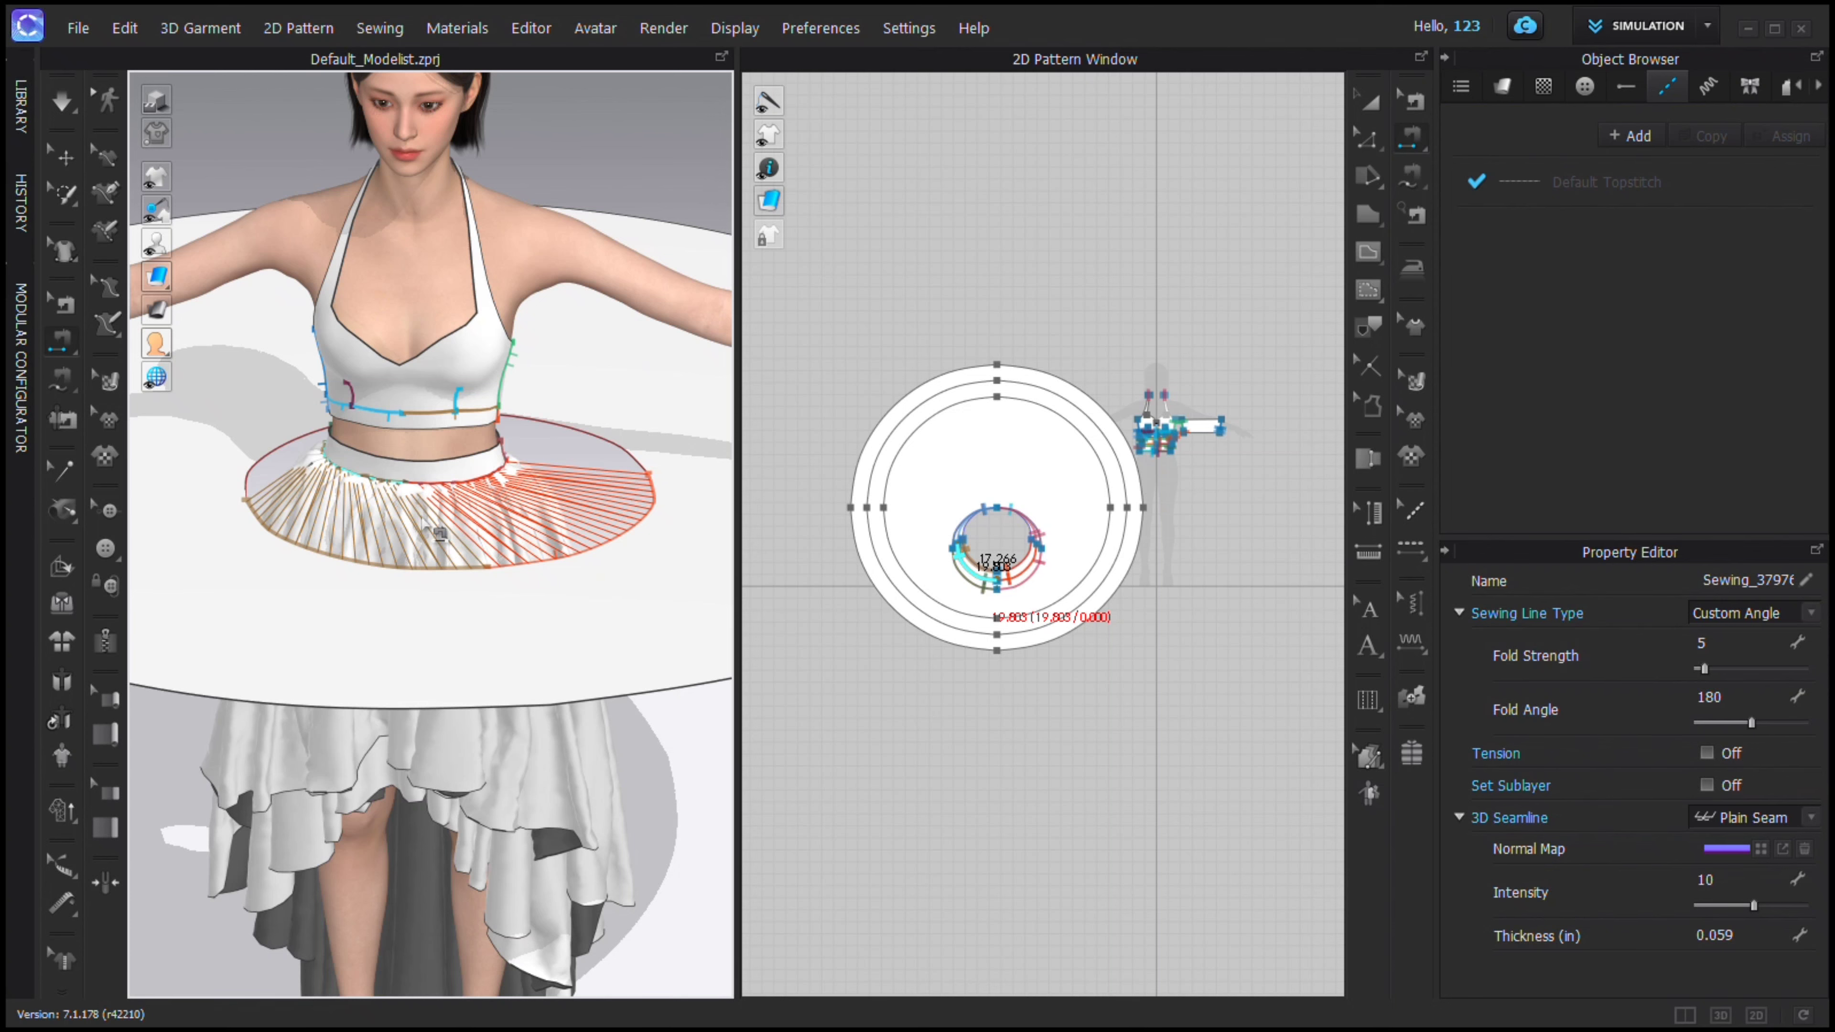
Sew the third tier's two back inner-edge segments to the matching segments of the back waist seam.
scroll(426, 520, "down", 3)
scroll(342, 474, "up", 1)
mouse_move(433, 517)
right_mouse_down()
mouse_move(343, 473)
mouse_move(414, 488)
right_mouse_up()
left_click(335, 461)
left_click(350, 414)
left_click(475, 450)
left_click(449, 388)
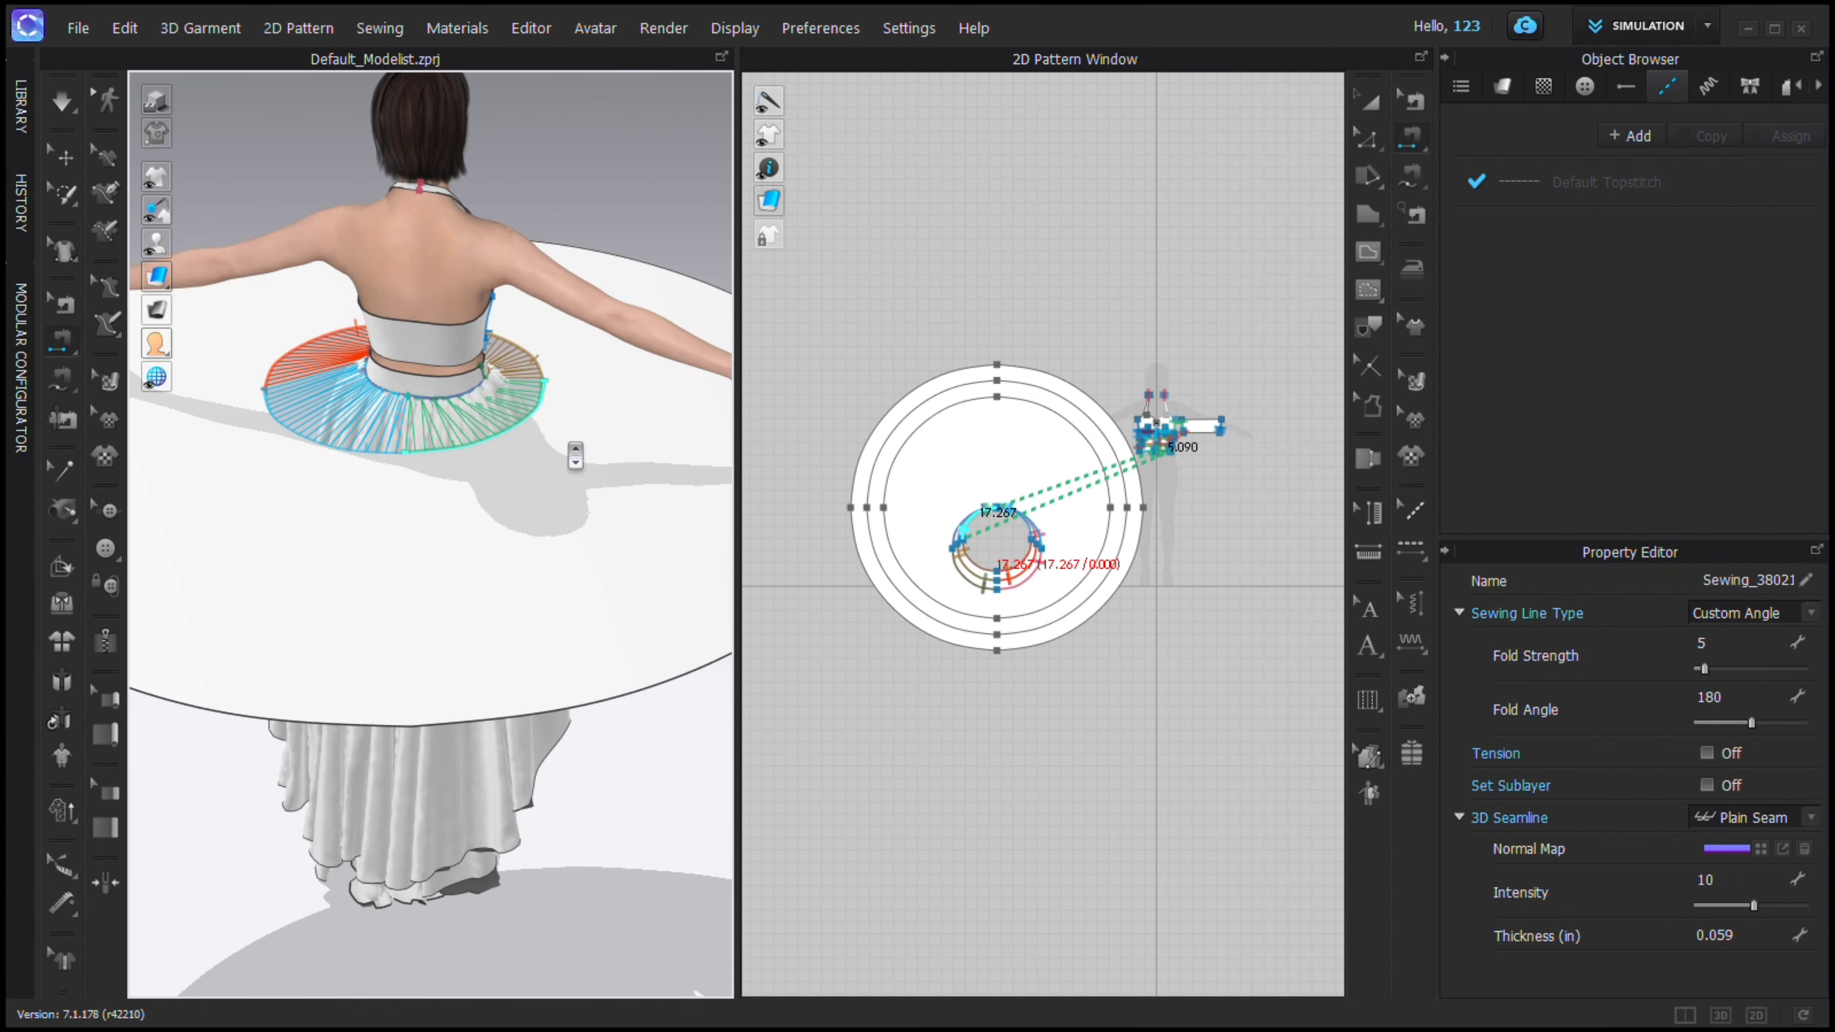
Adjust the third tier's position around the waist and simulate it so it drapes over the lower tiers.
right_click_drag(574, 460, 405, 506)
scroll(405, 506, "down", 2)
left_click(1378, 109)
left_click(585, 544)
right_click_drag(621, 553, 609, 587)
left_click_drag(587, 516, 507, 505)
right_click_drag(614, 394, 622, 343)
left_click(622, 342)
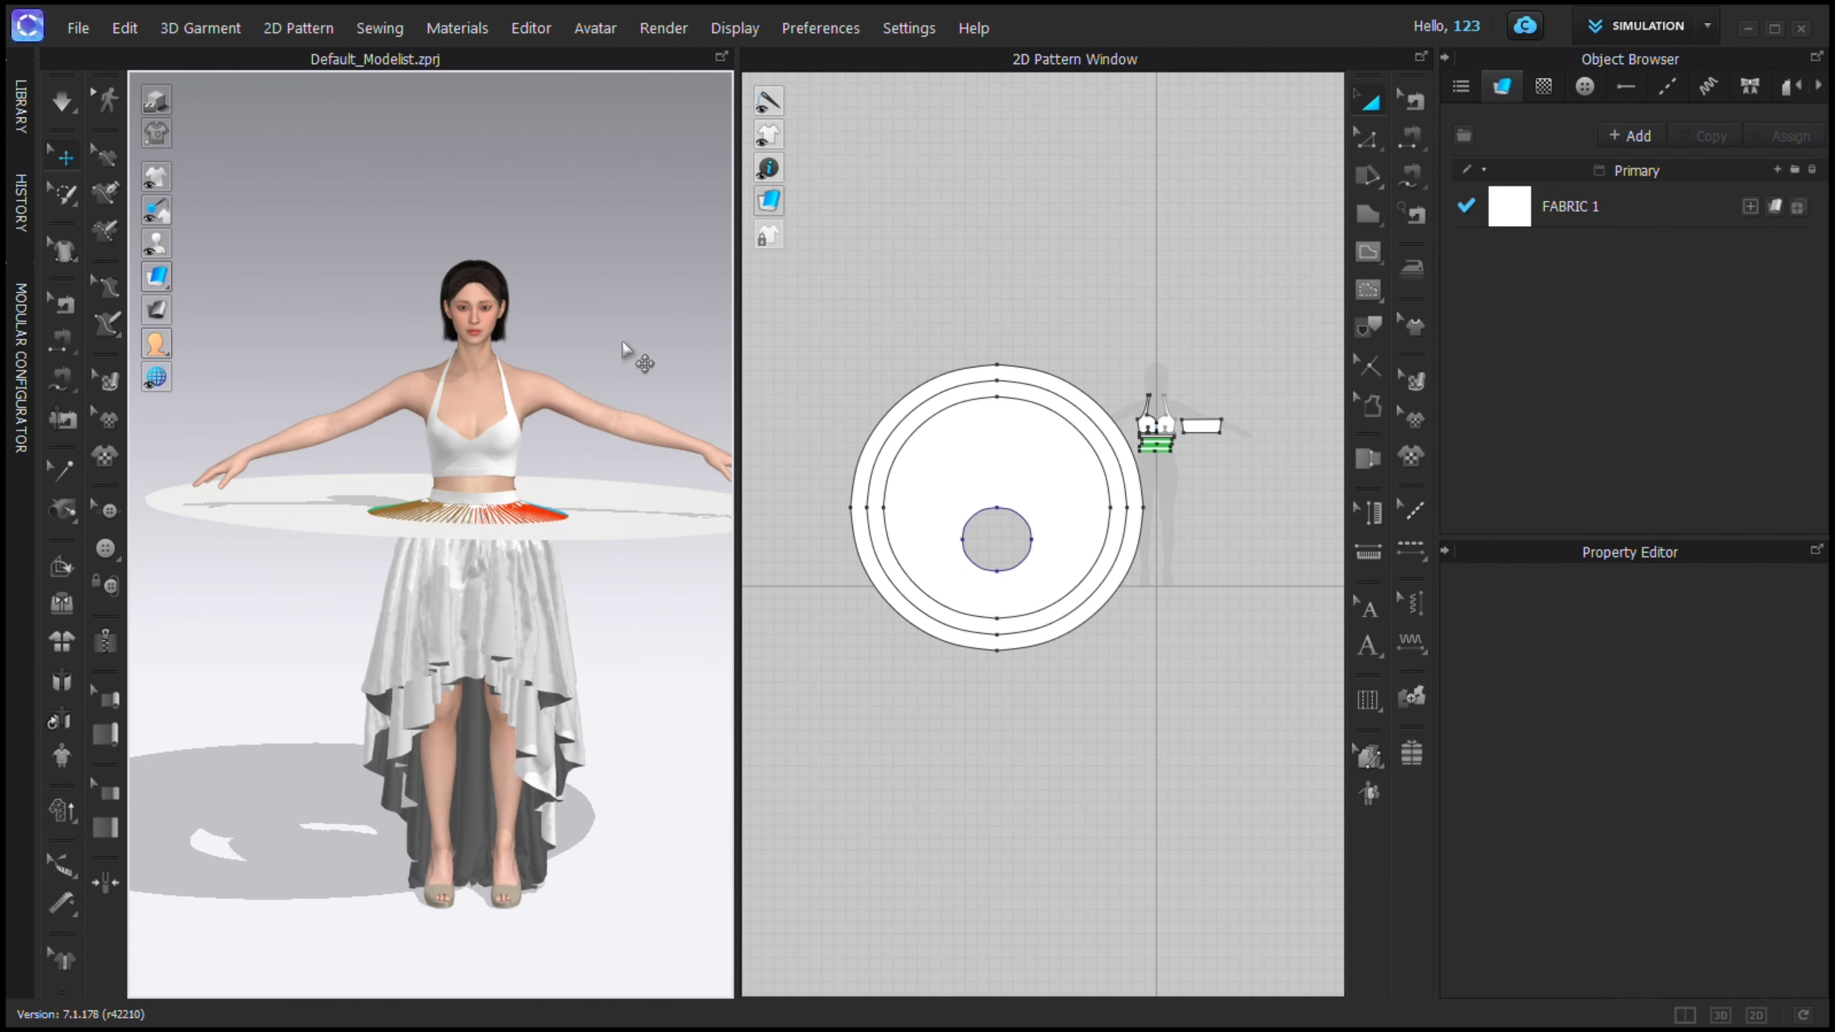
key("space")
key("space")
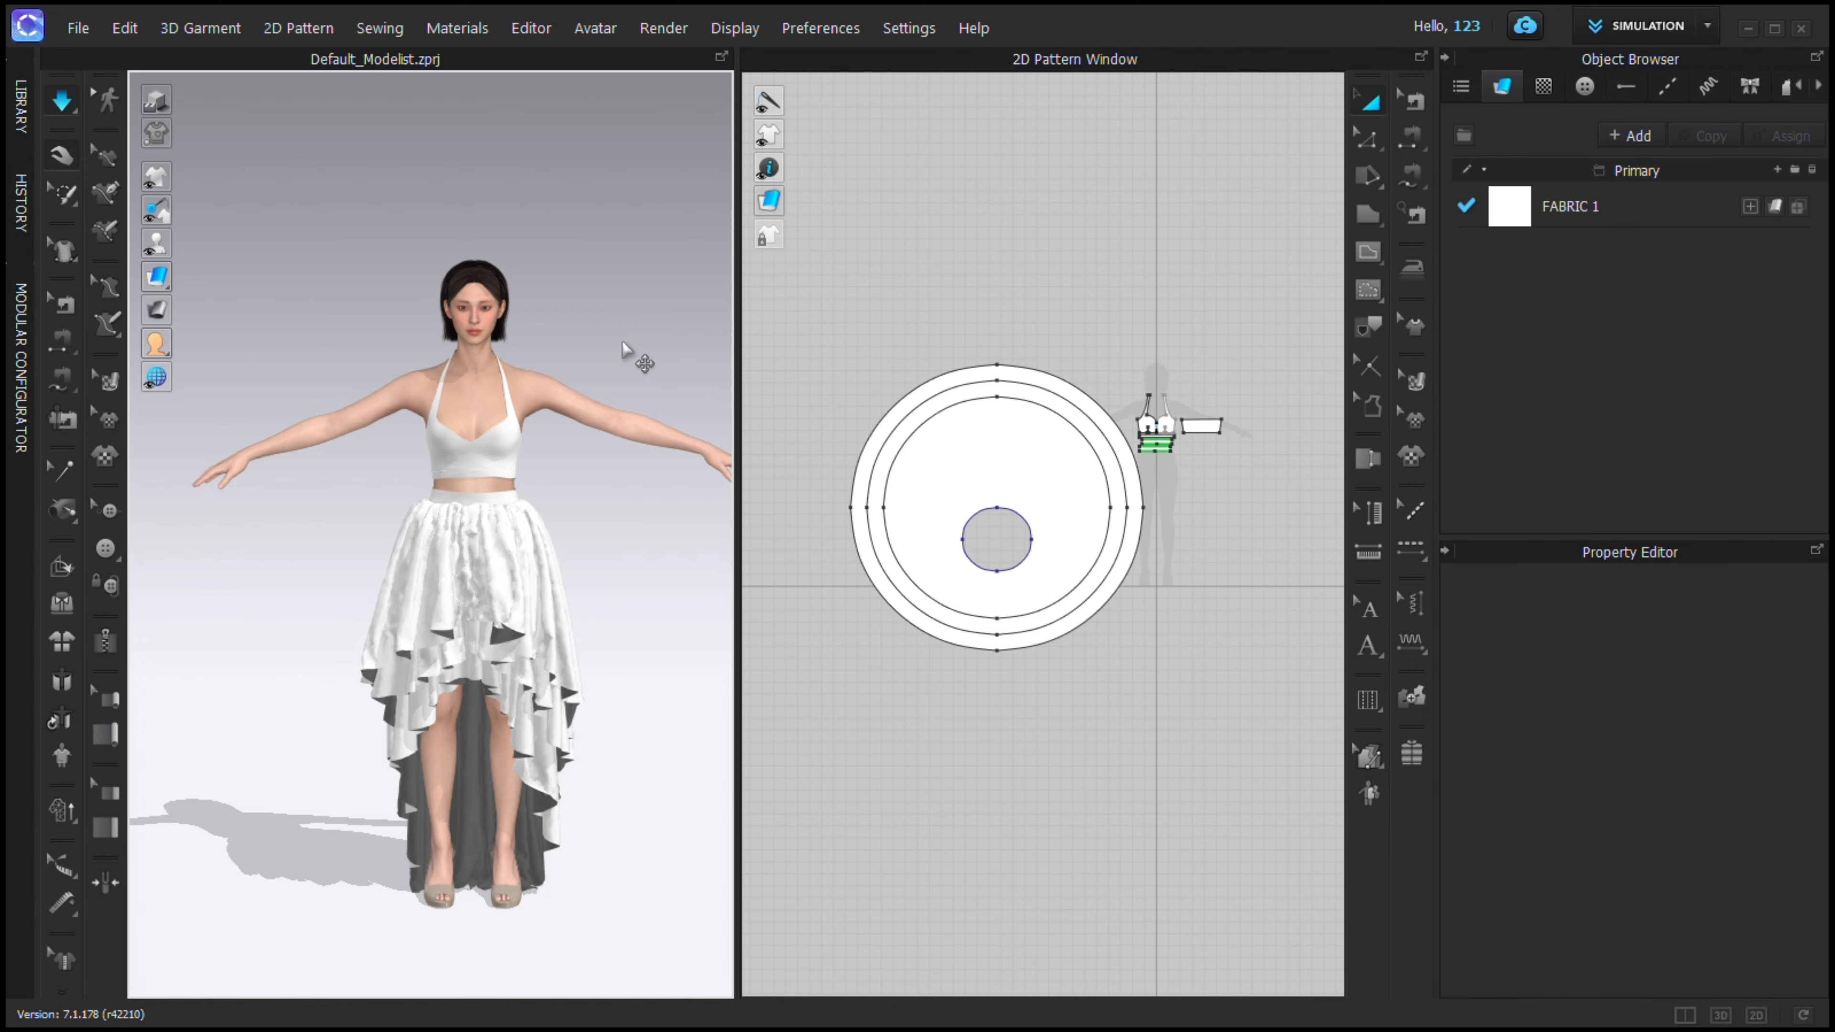
Pull the halter bra's neckline and side edges into place on the avatar while the simulation runs.
right_click_drag(635, 353, 487, 603)
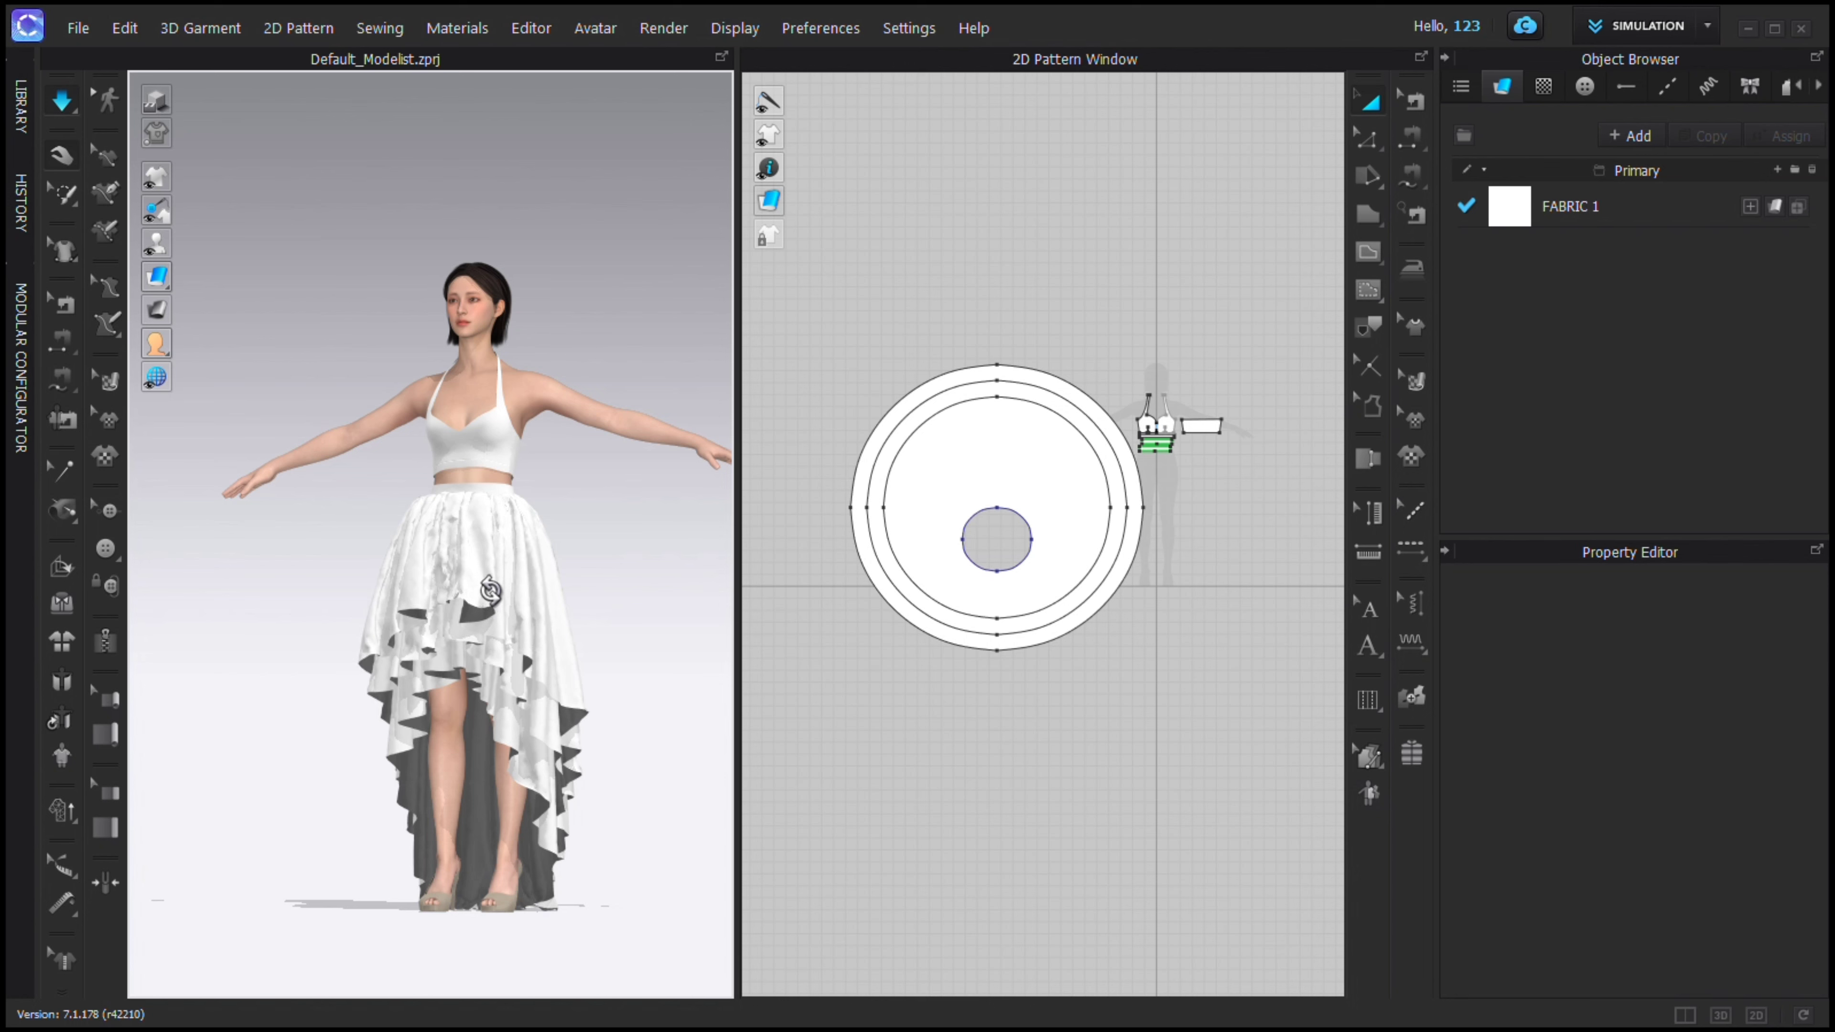
scroll(469, 361, "up", 5)
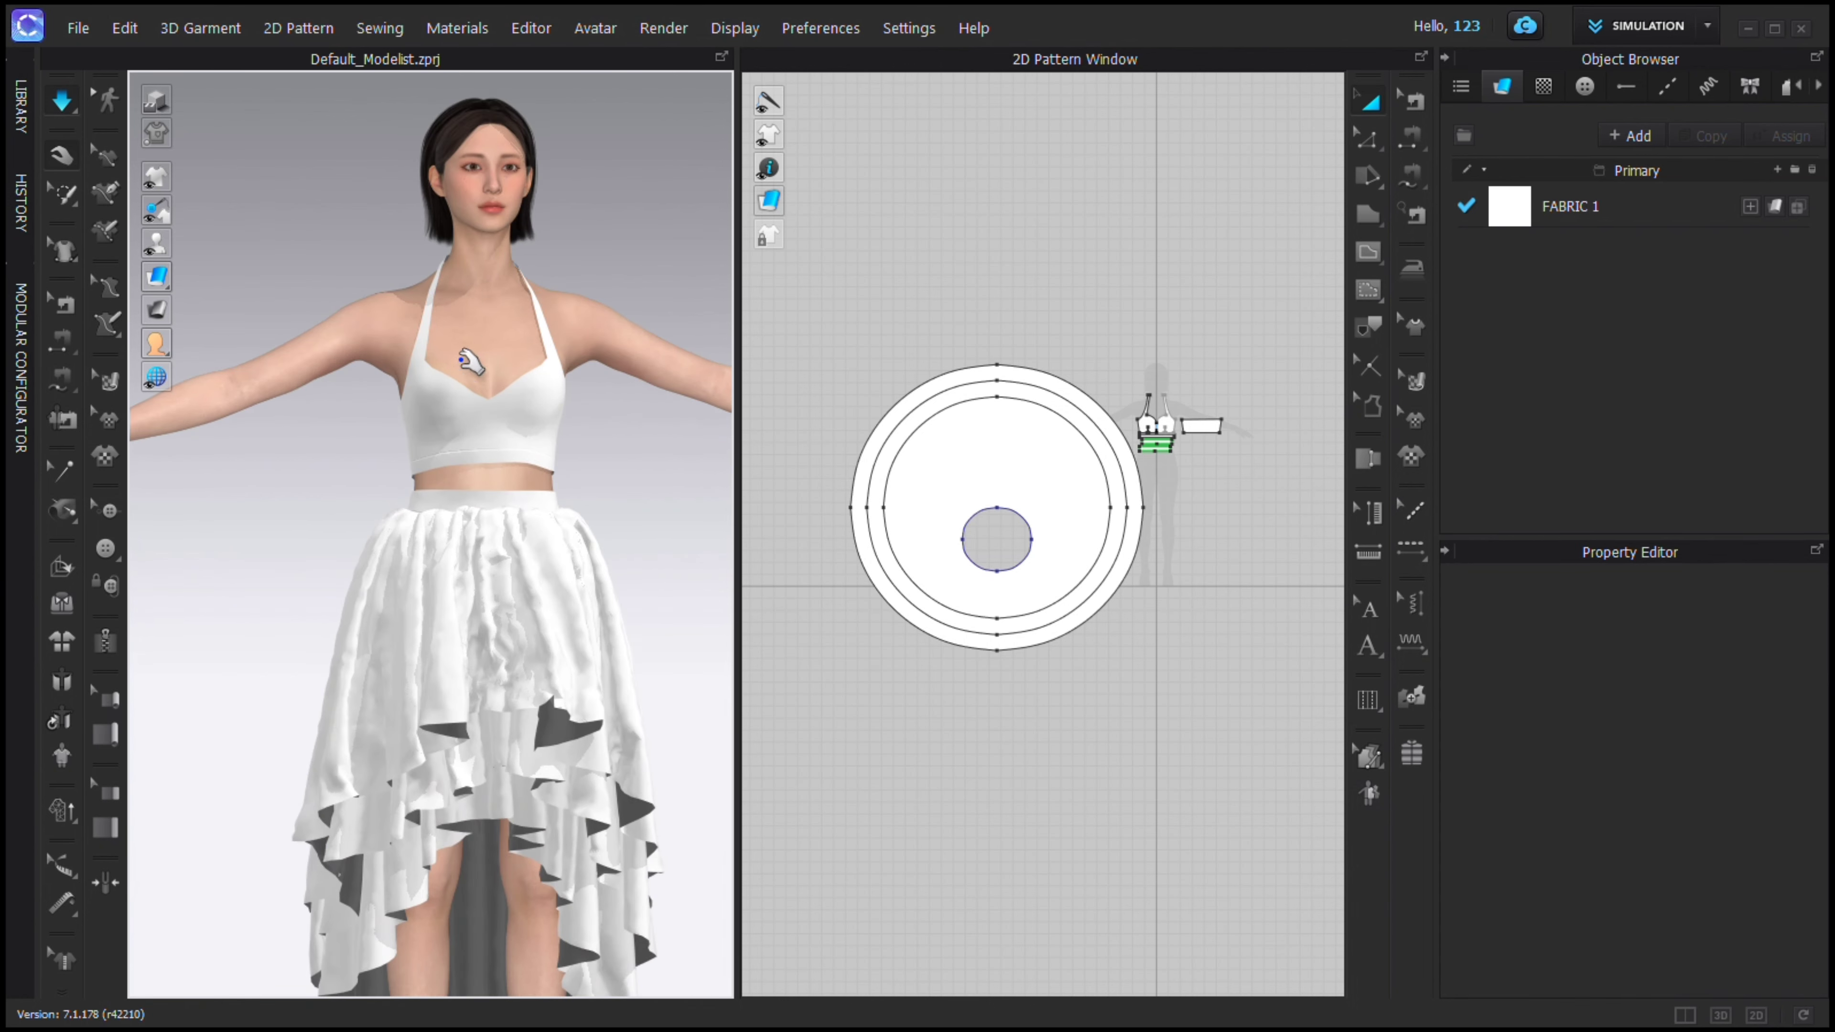
left_click(470, 360)
left_click_drag(474, 341, 478, 312)
left_click_drag(548, 363, 548, 315)
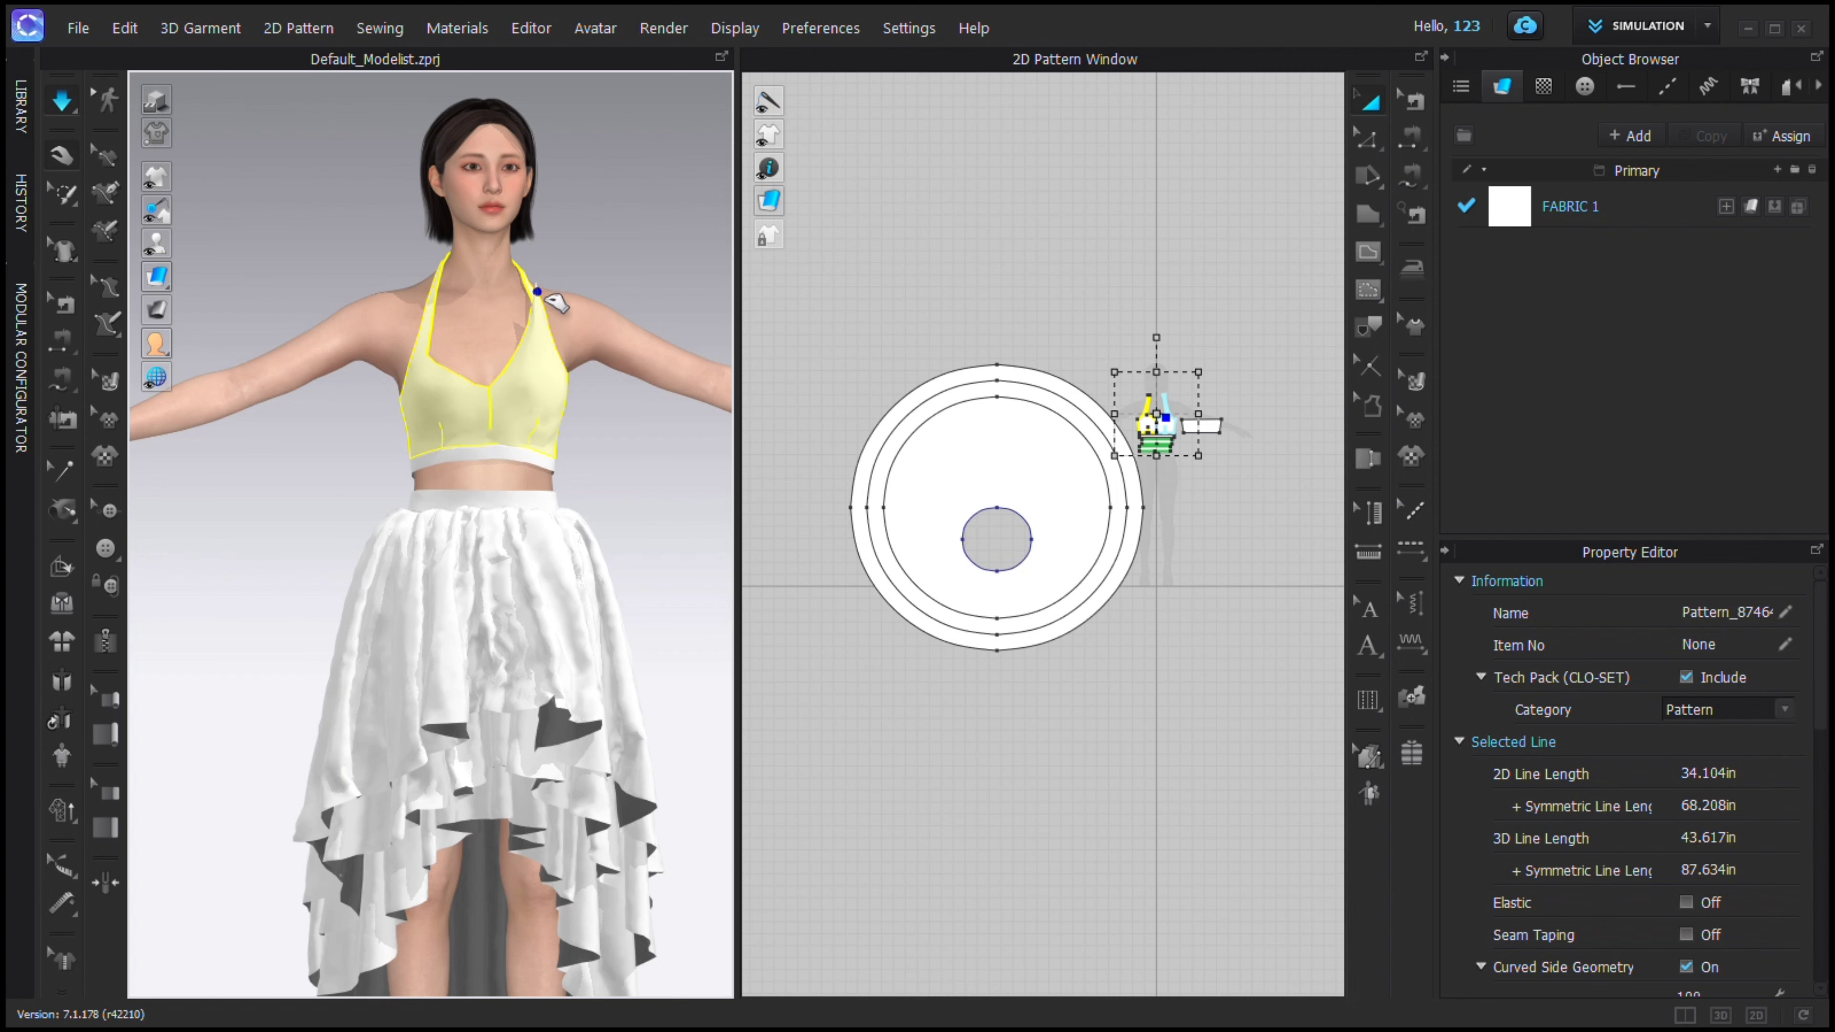
left_click(569, 407)
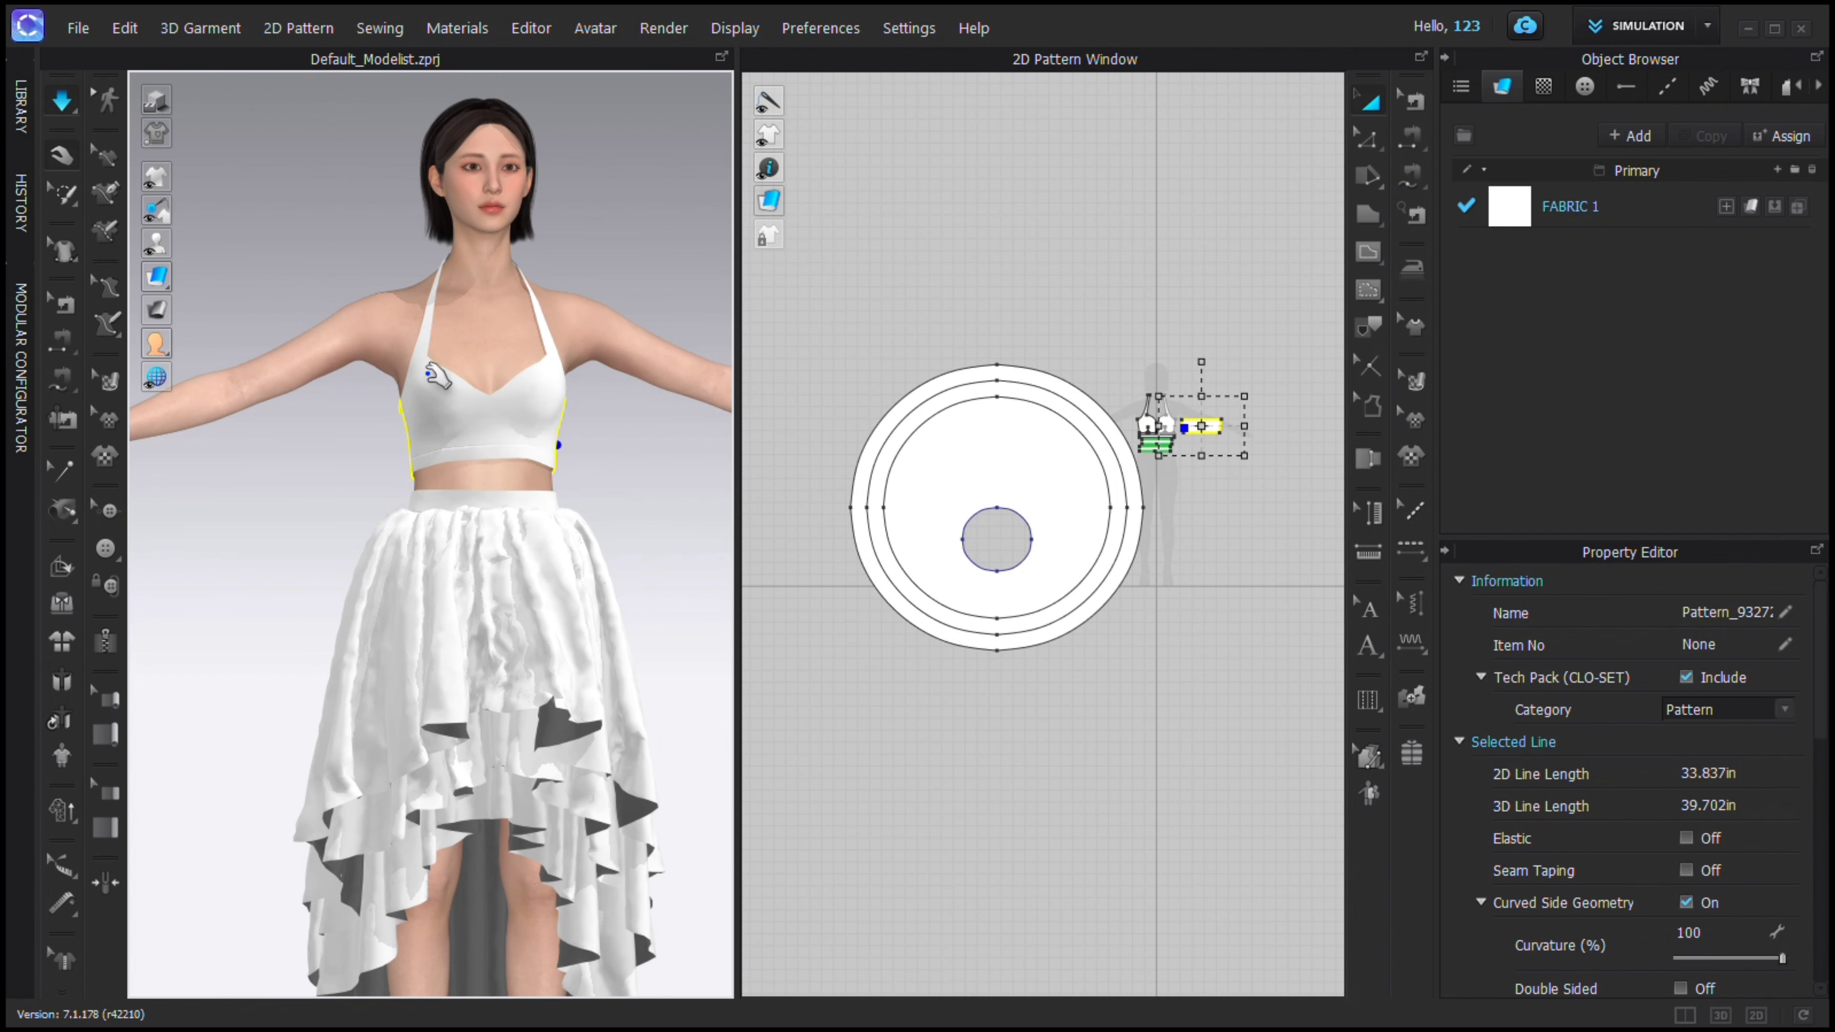
left_click(429, 370)
Pull the bra's back panel and front neckline upward so they fit against the body.
right_click_drag(390, 379, 173, 412)
left_click_drag(485, 439, 588, 333)
right_click_drag(721, 383, 663, 391)
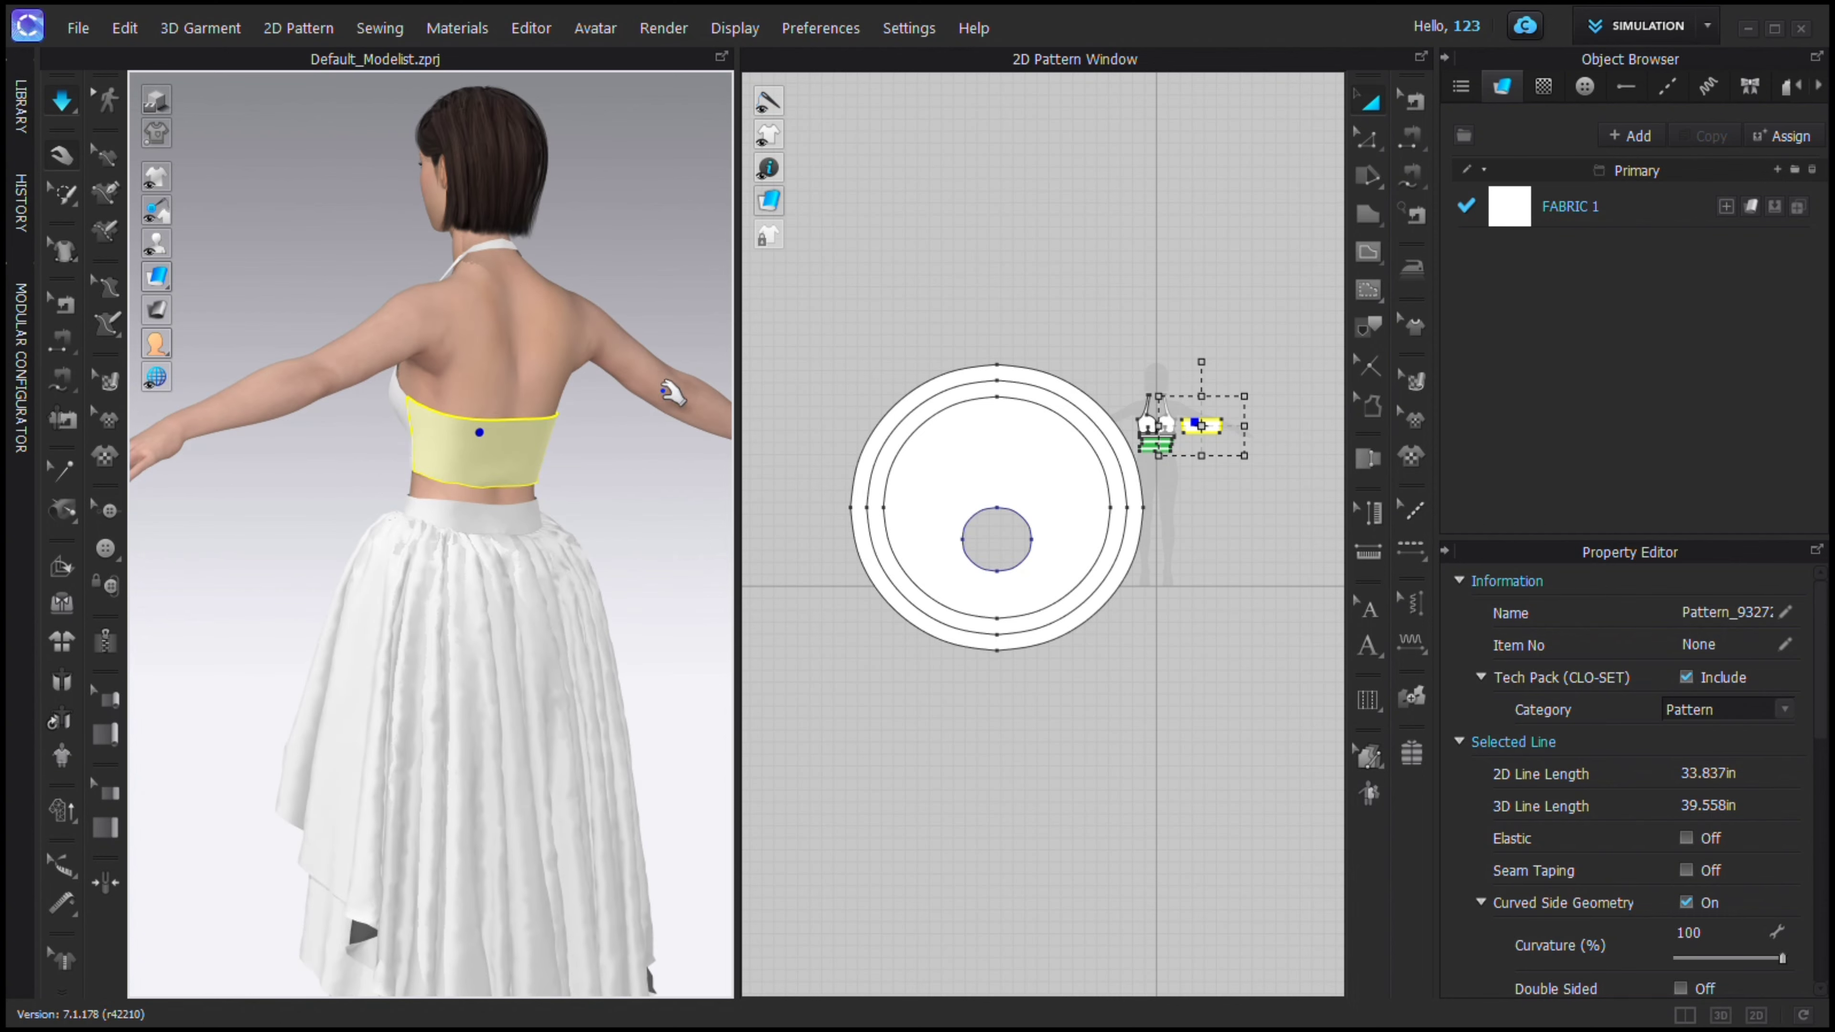
right_click_drag(800, 392, 609, 409)
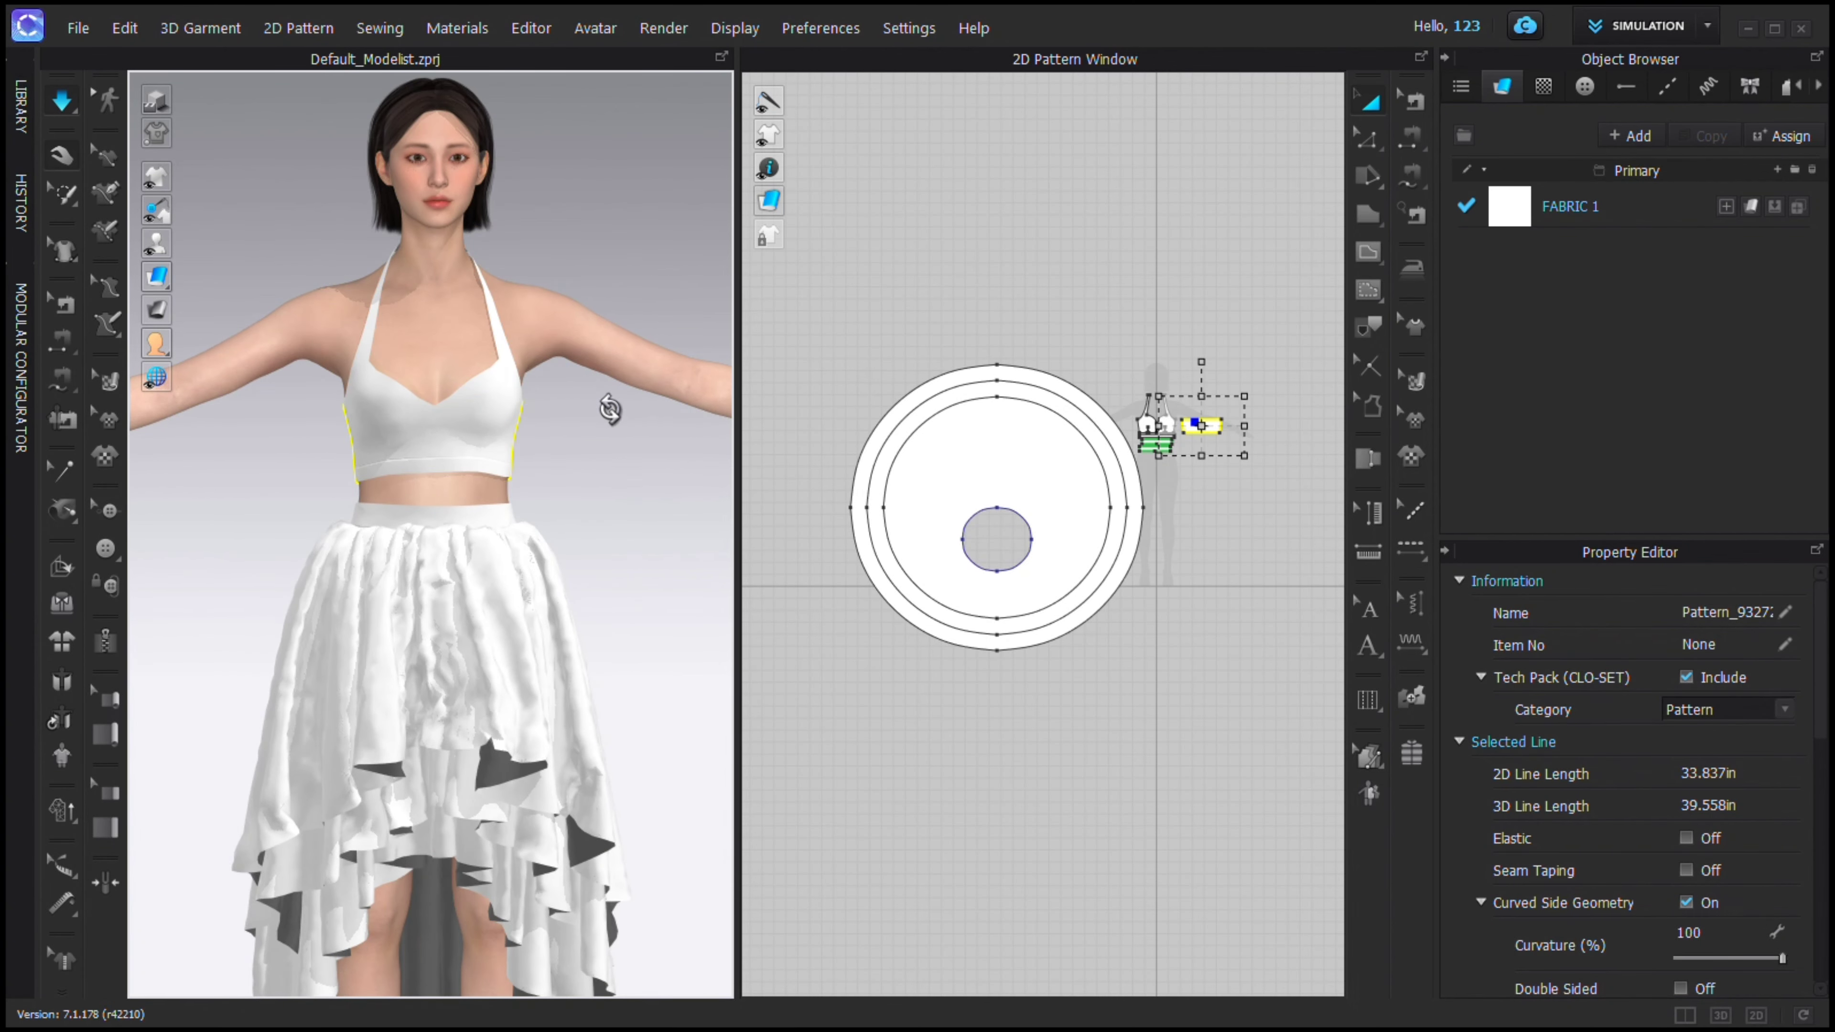
scroll(500, 402, "up", 5)
left_click(405, 408)
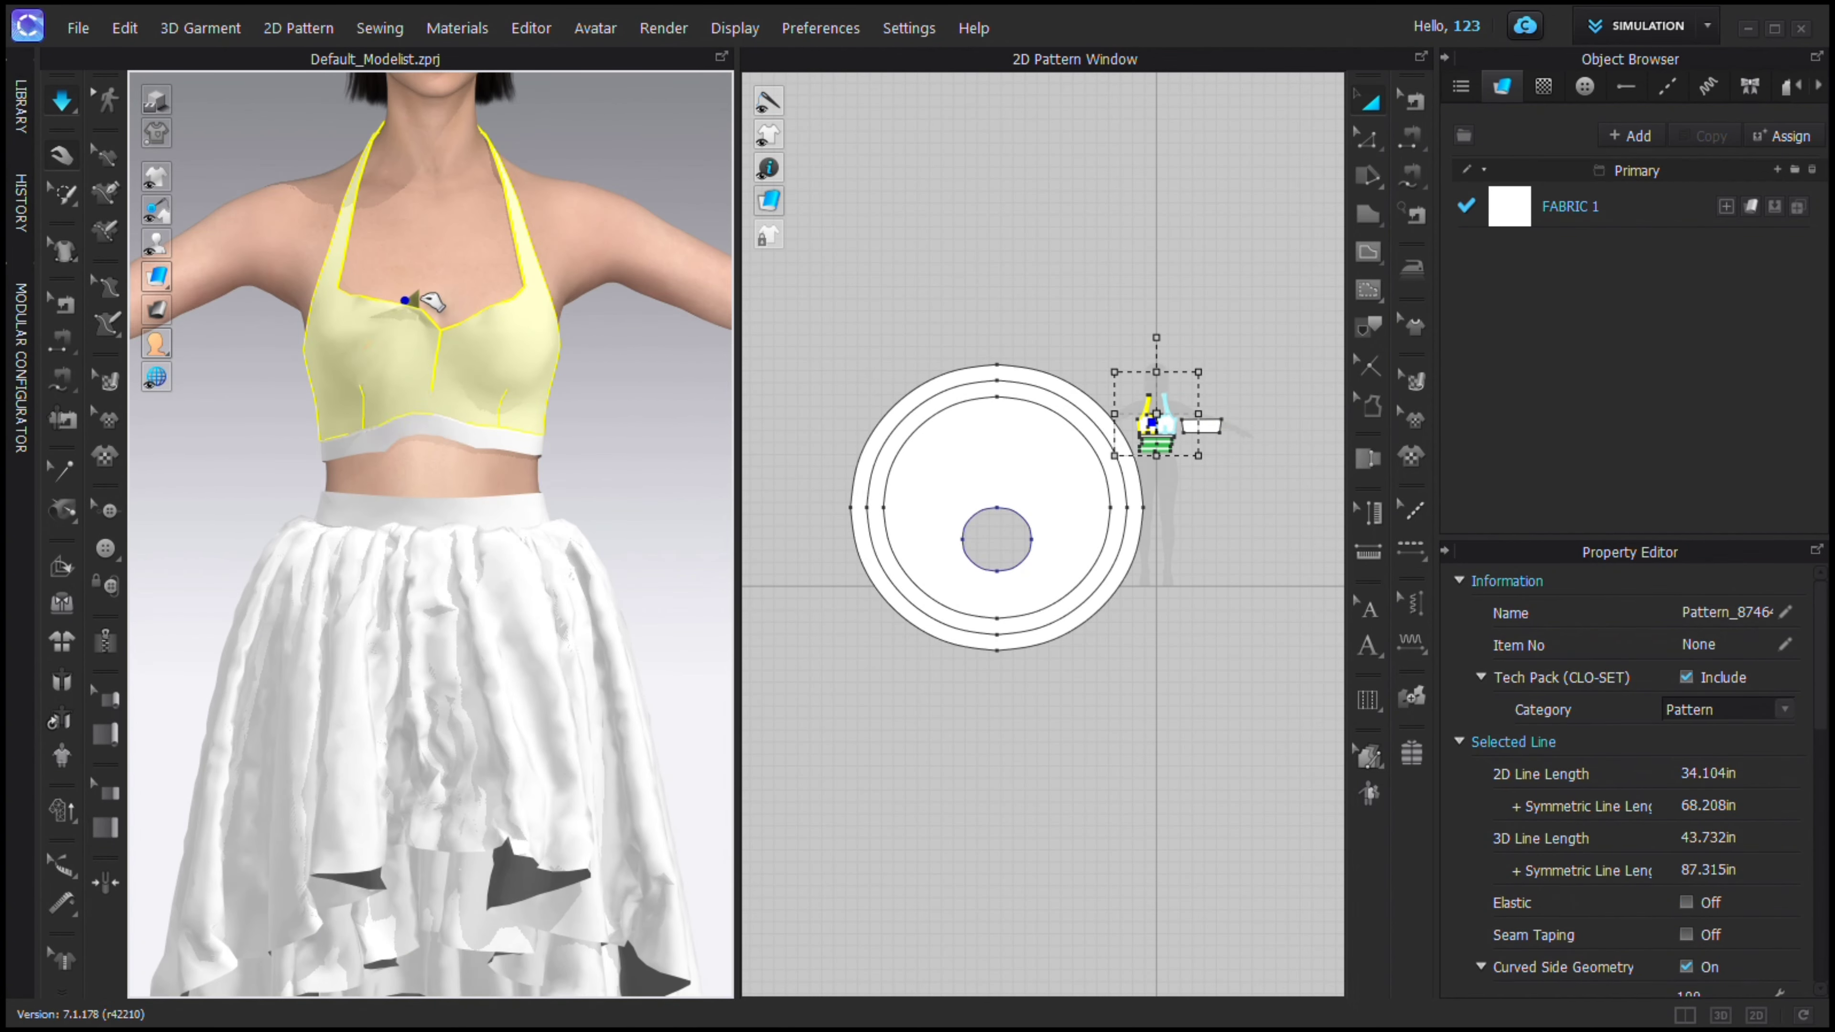
left_click_drag(423, 297, 439, 296)
scroll(1112, 372, "up", 5)
Pause the simulation and widen the symmetric front bra pattern slightly.
key("space")
scroll(1126, 495, "down", 3)
middle_click_drag(1127, 495, 1121, 350)
scroll(1020, 390, "up", 5)
left_click_drag(858, 298, 833, 298)
left_click(1214, 394)
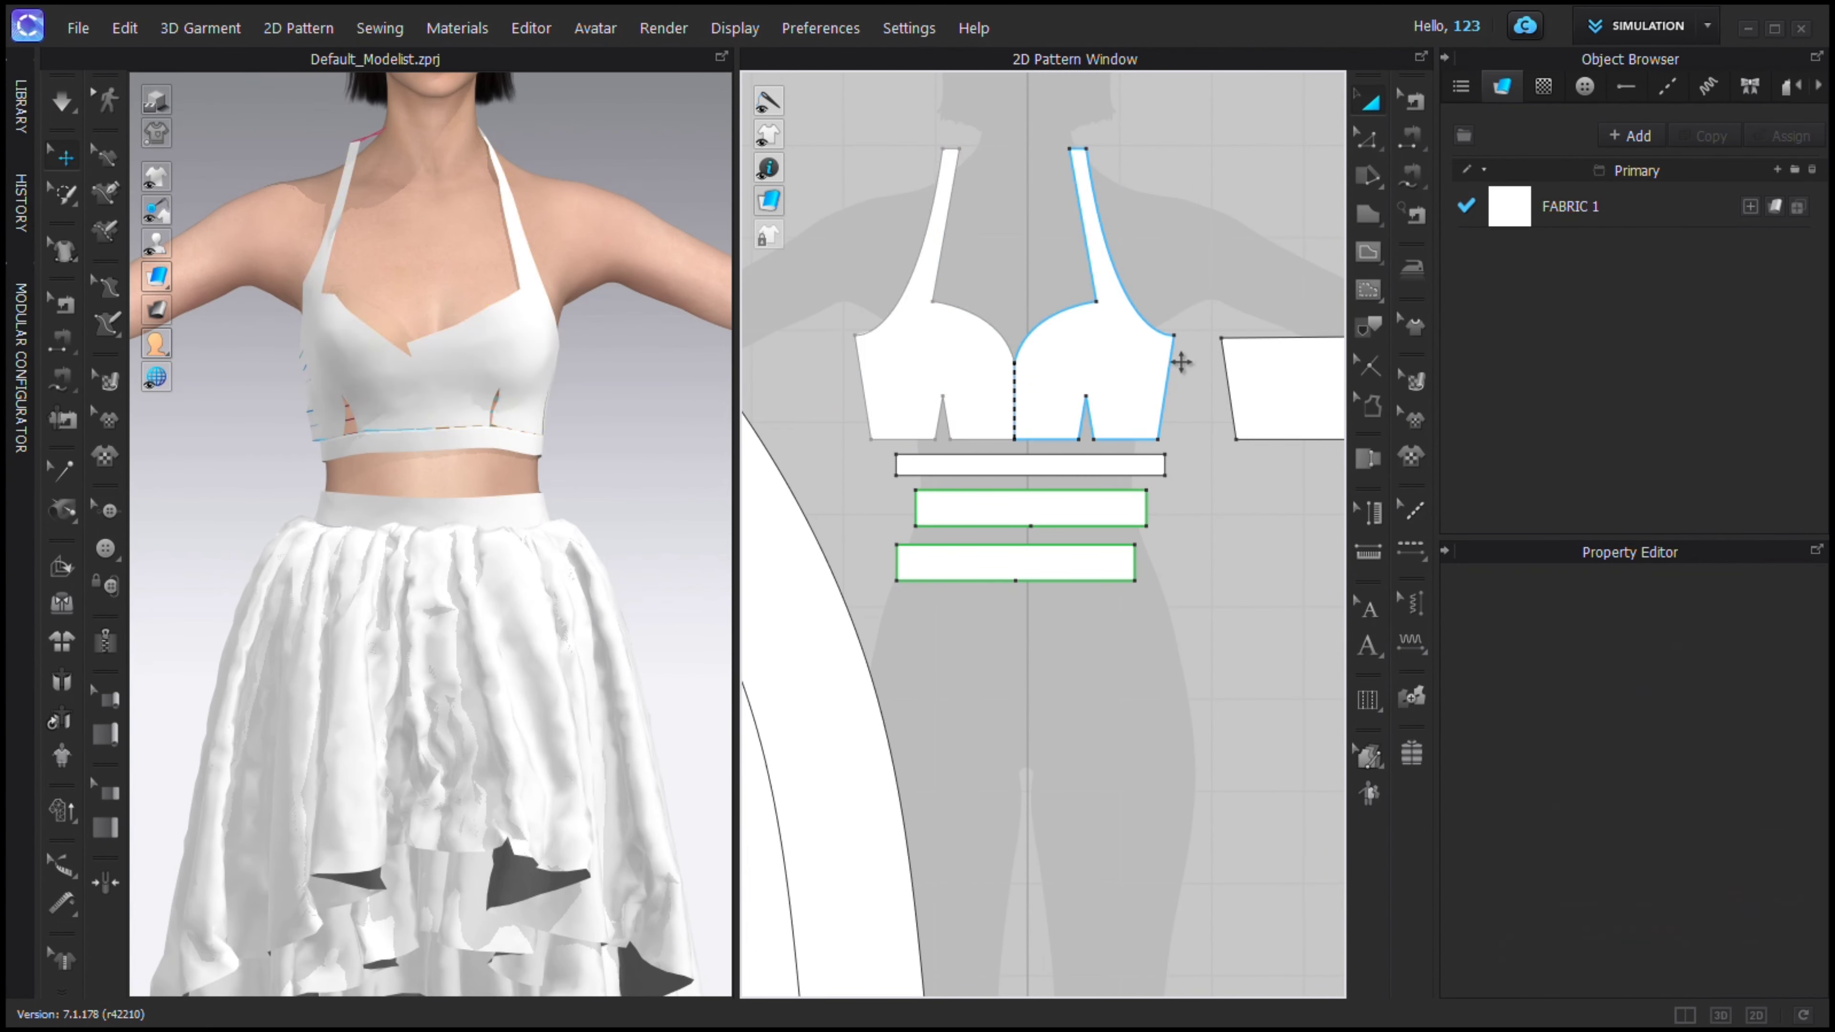
Try widening the front bra pattern further, simulating it and pulling its strap up around the neck.
left_click(1177, 361)
key("space")
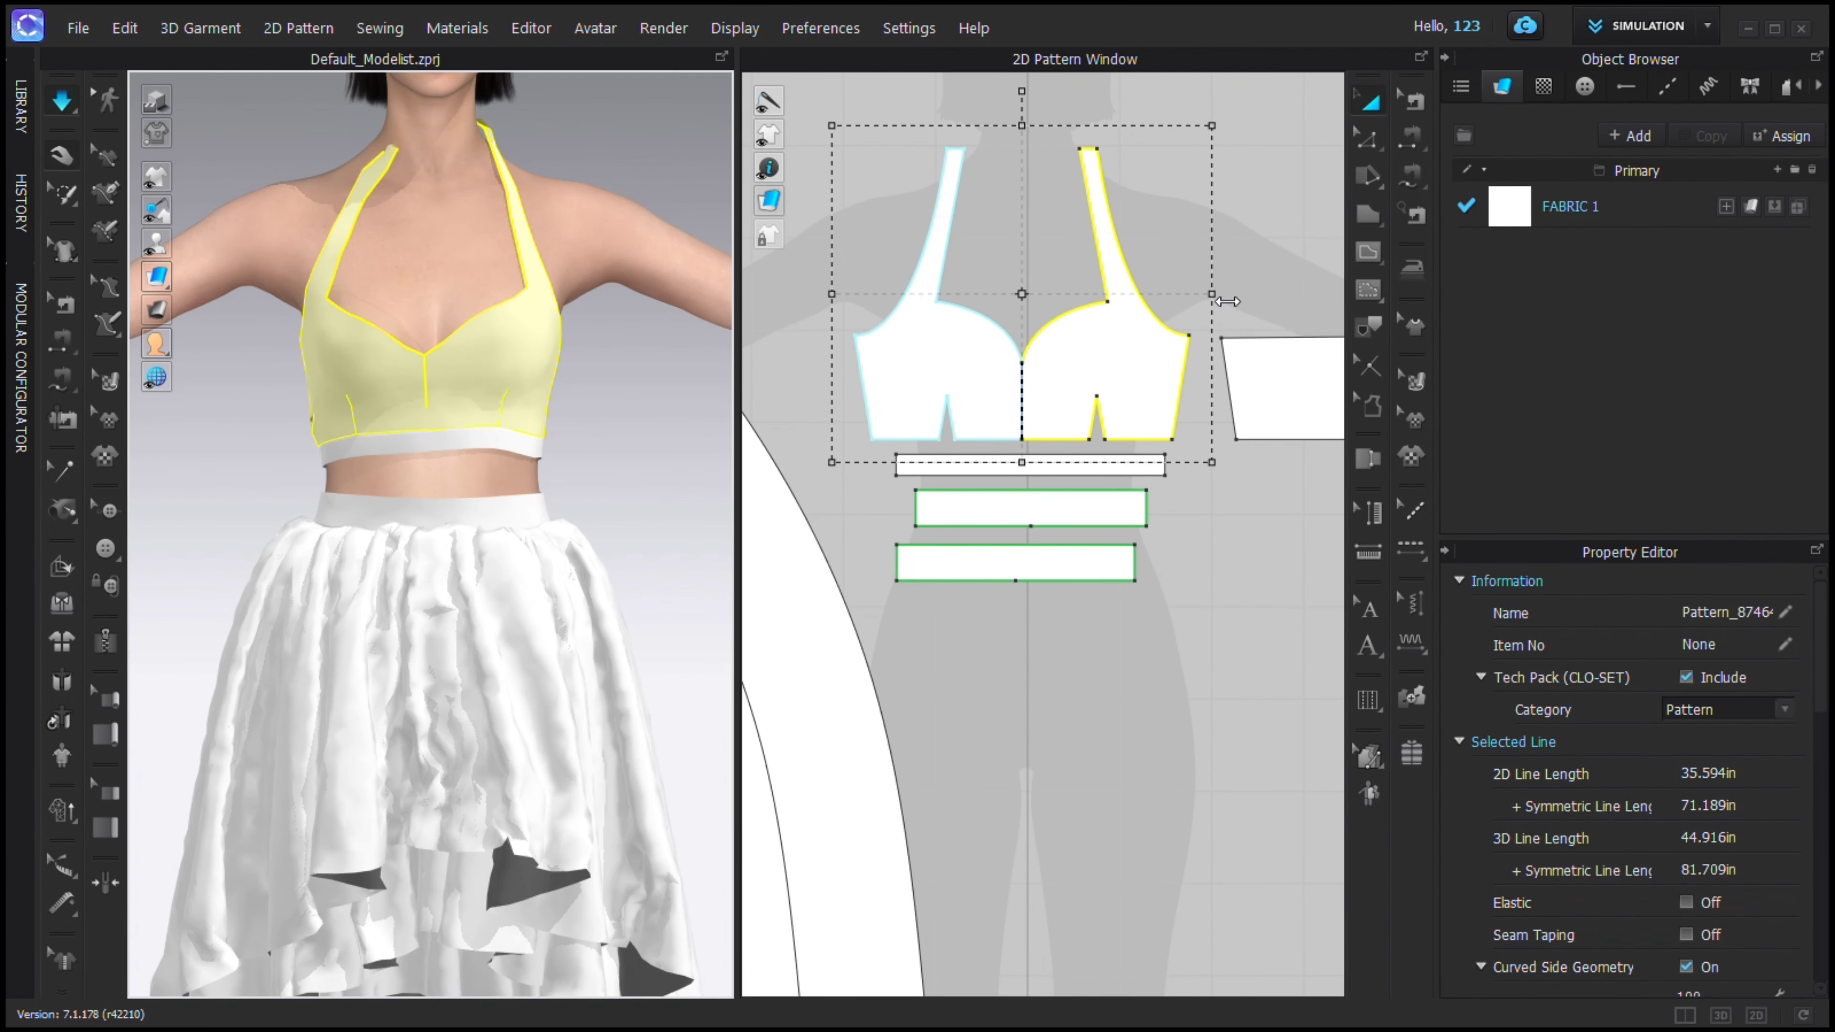
right_click_drag(570, 275, 365, 282)
left_click_drag(360, 280, 672, 123)
left_click(404, 204)
right_click_drag(440, 216, 528, 214)
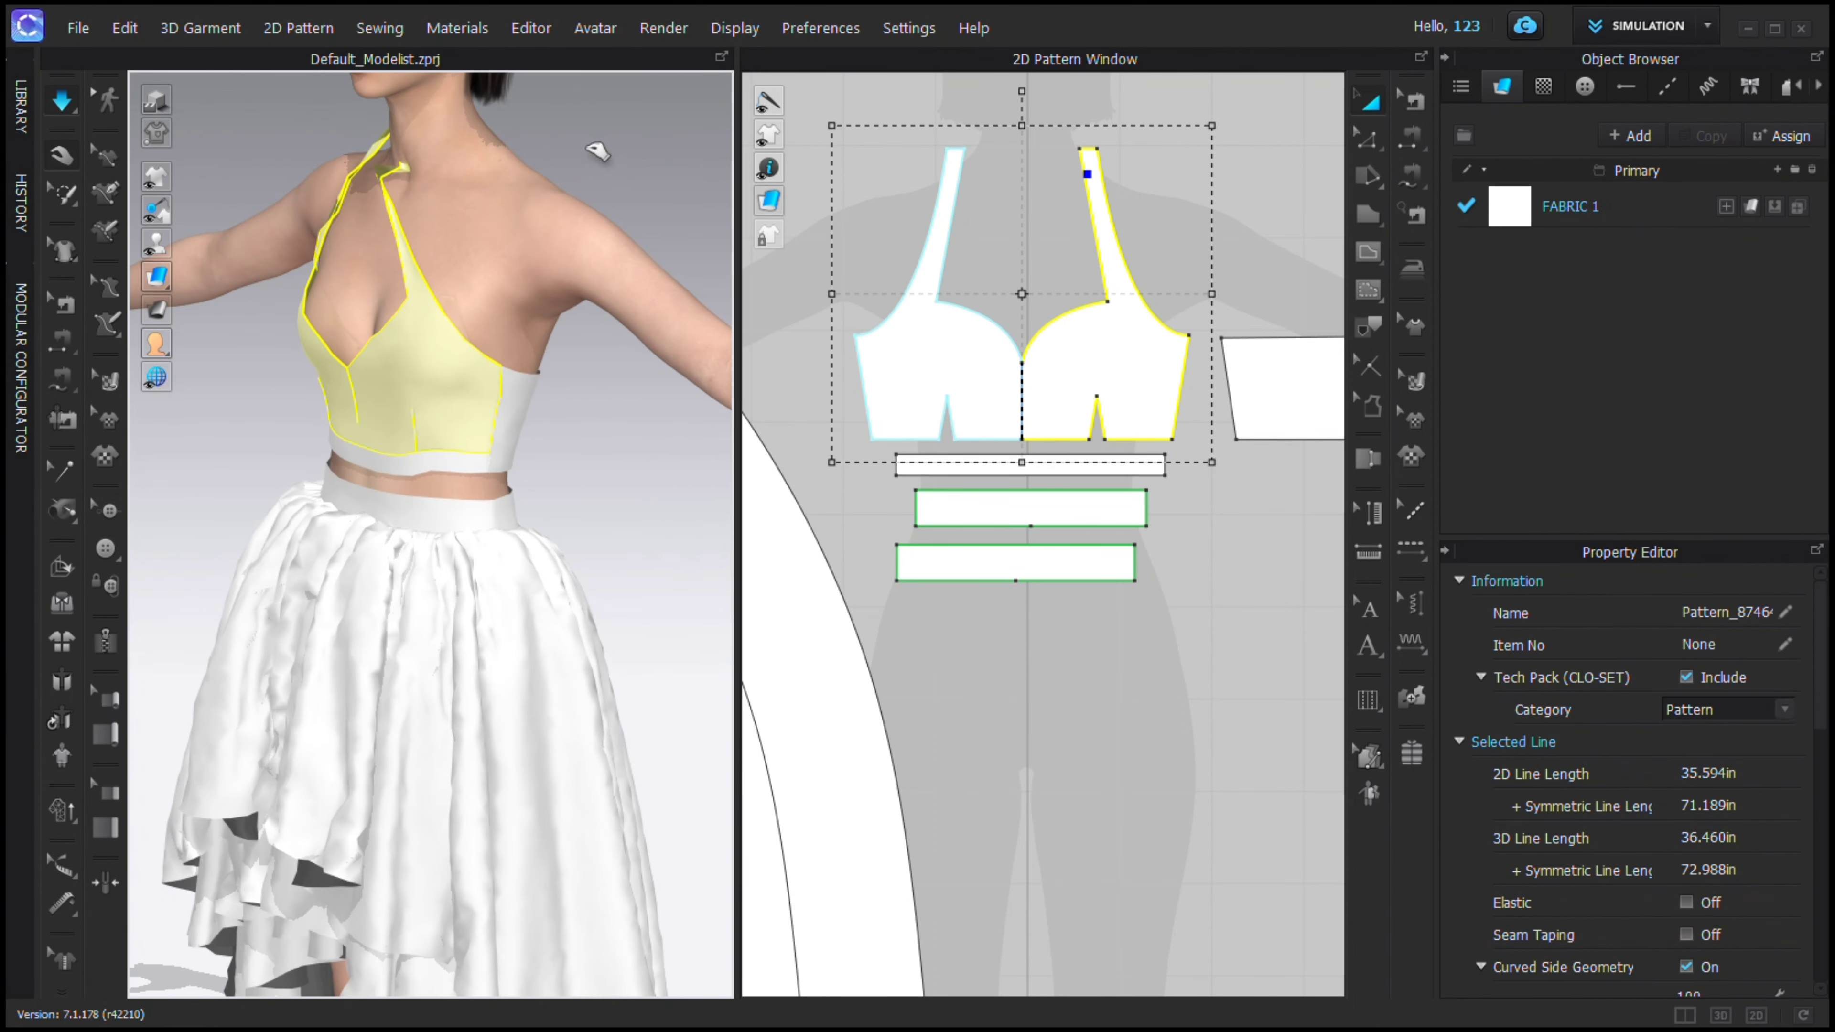
Try to lift the slipped halter strap back to the neck, and undo the last widening of the bra.
left_click(434, 209)
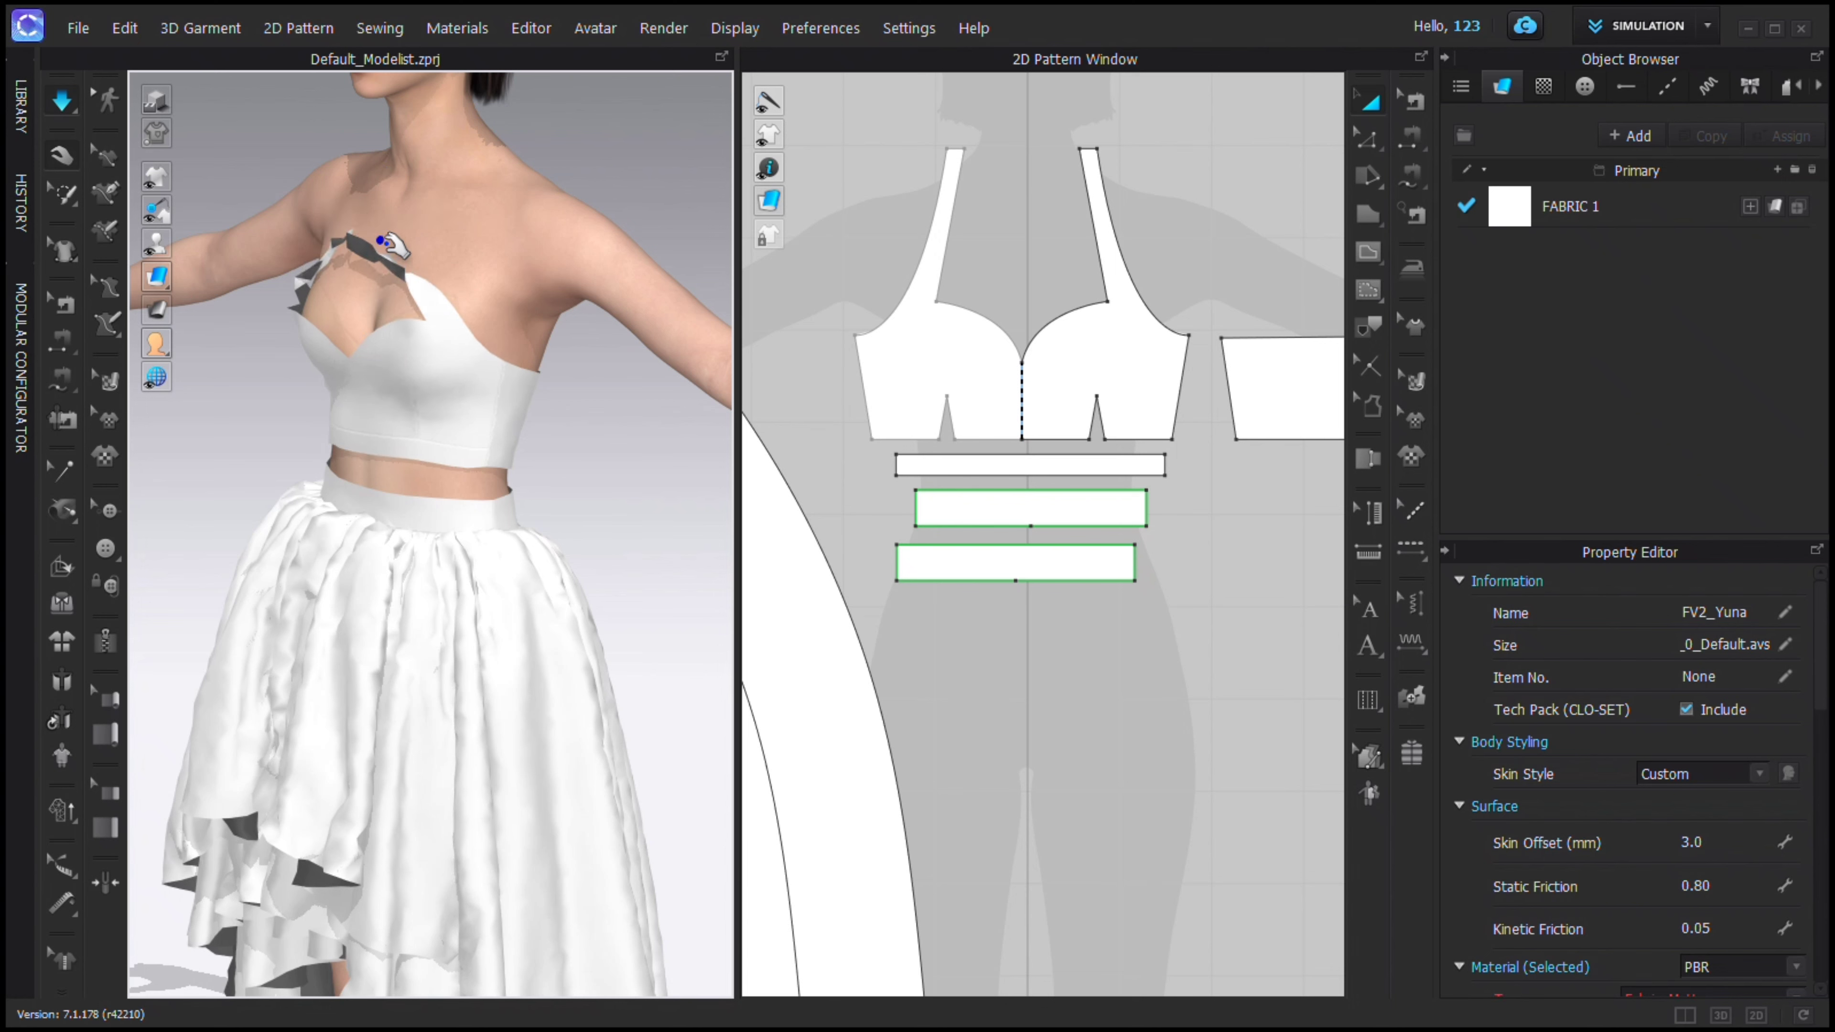
key("space")
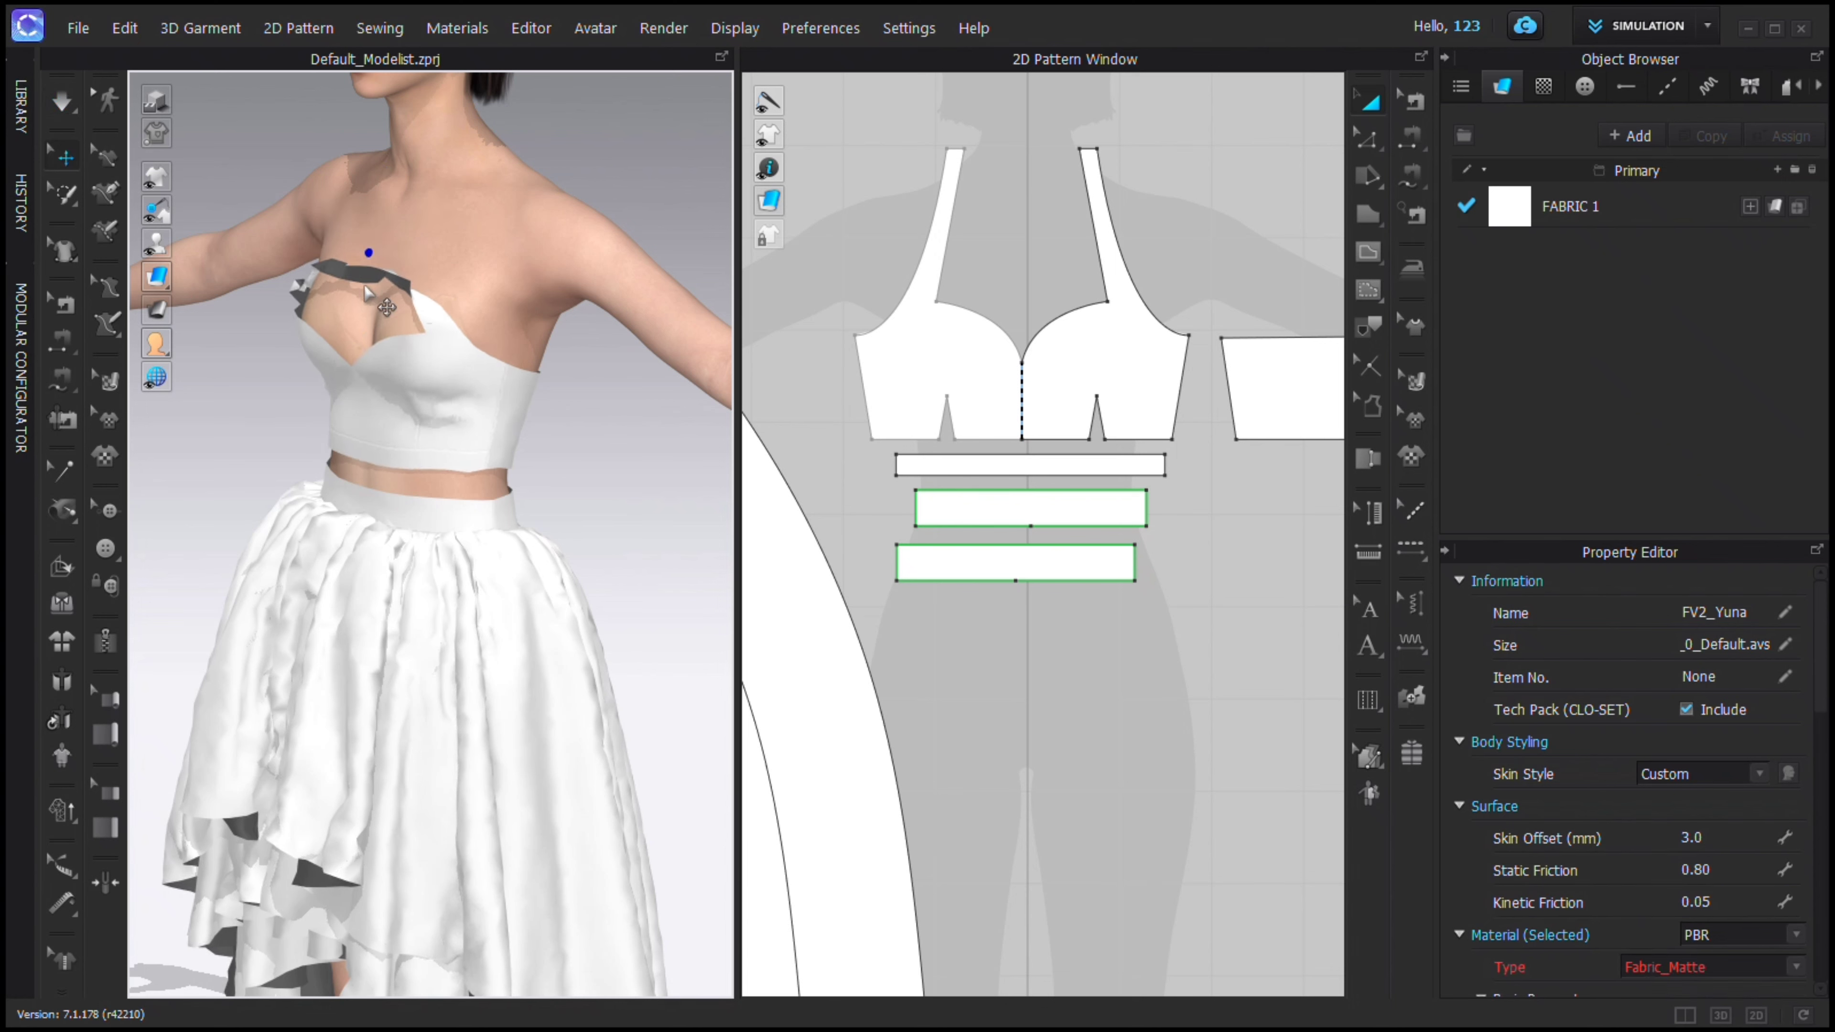
key("space")
left_click_drag(371, 276, 666, 21)
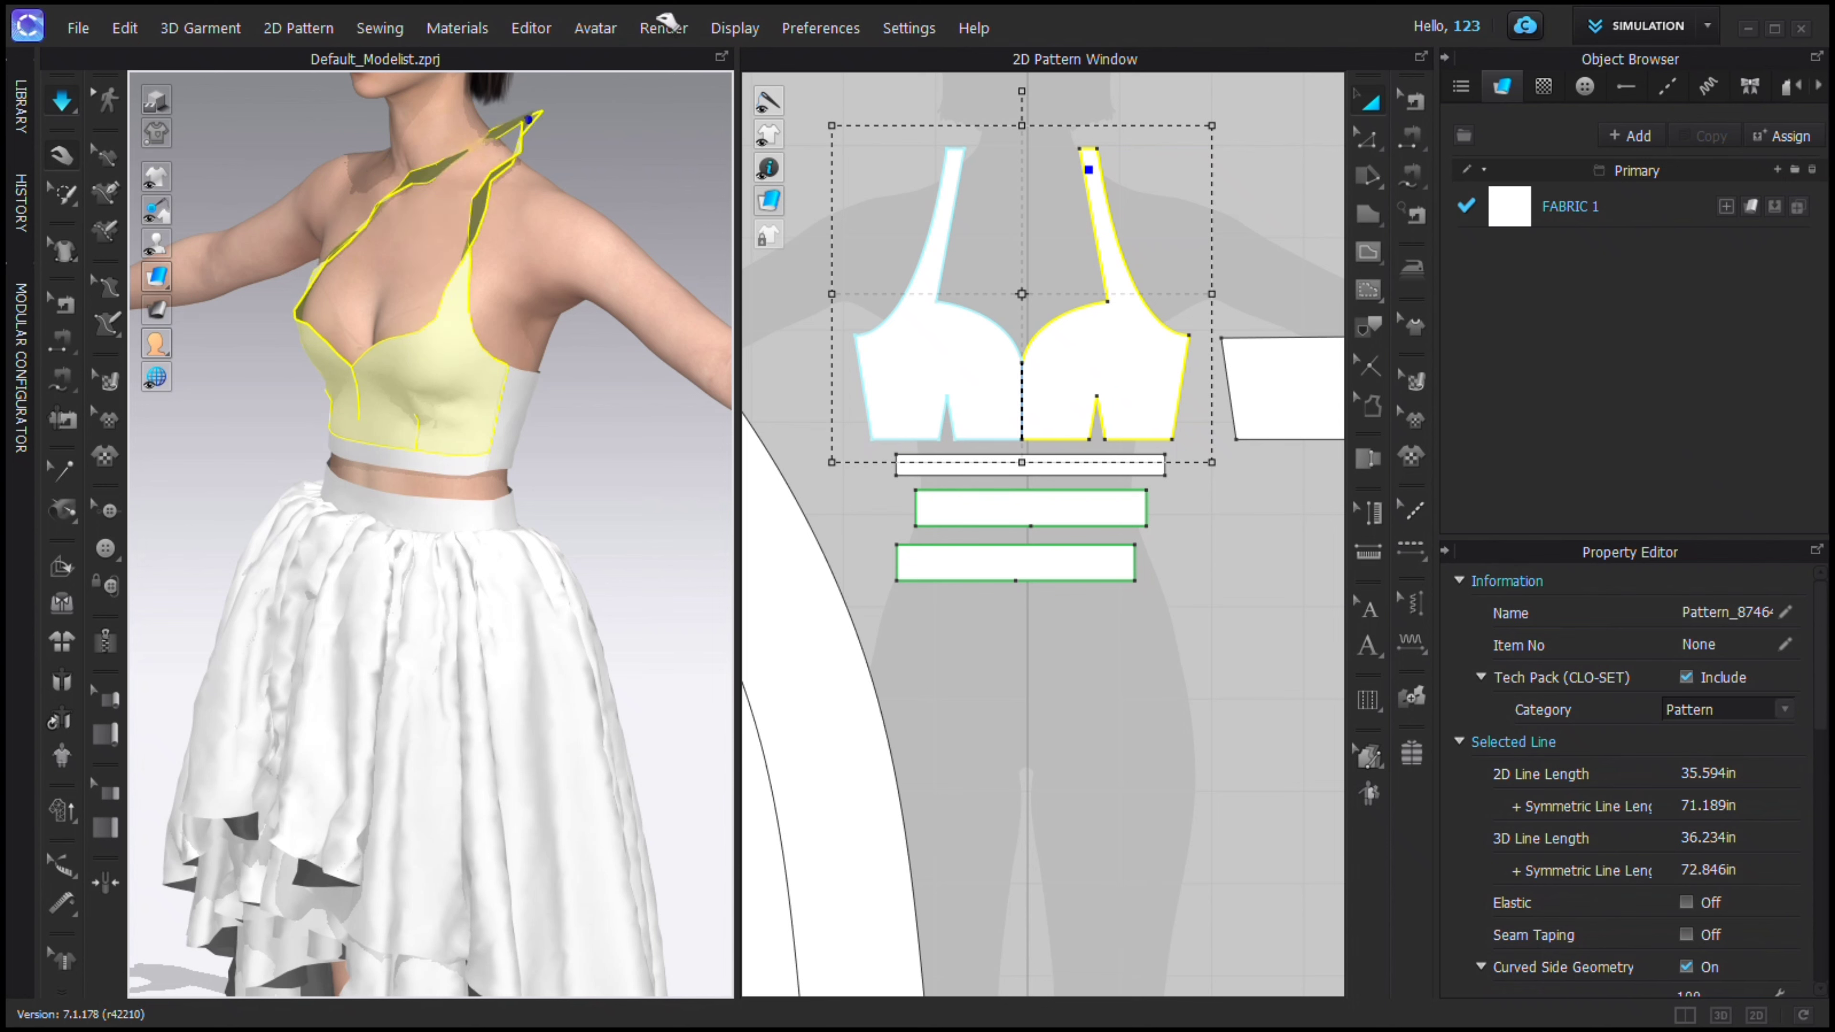
right_click_drag(586, 105, 504, 111)
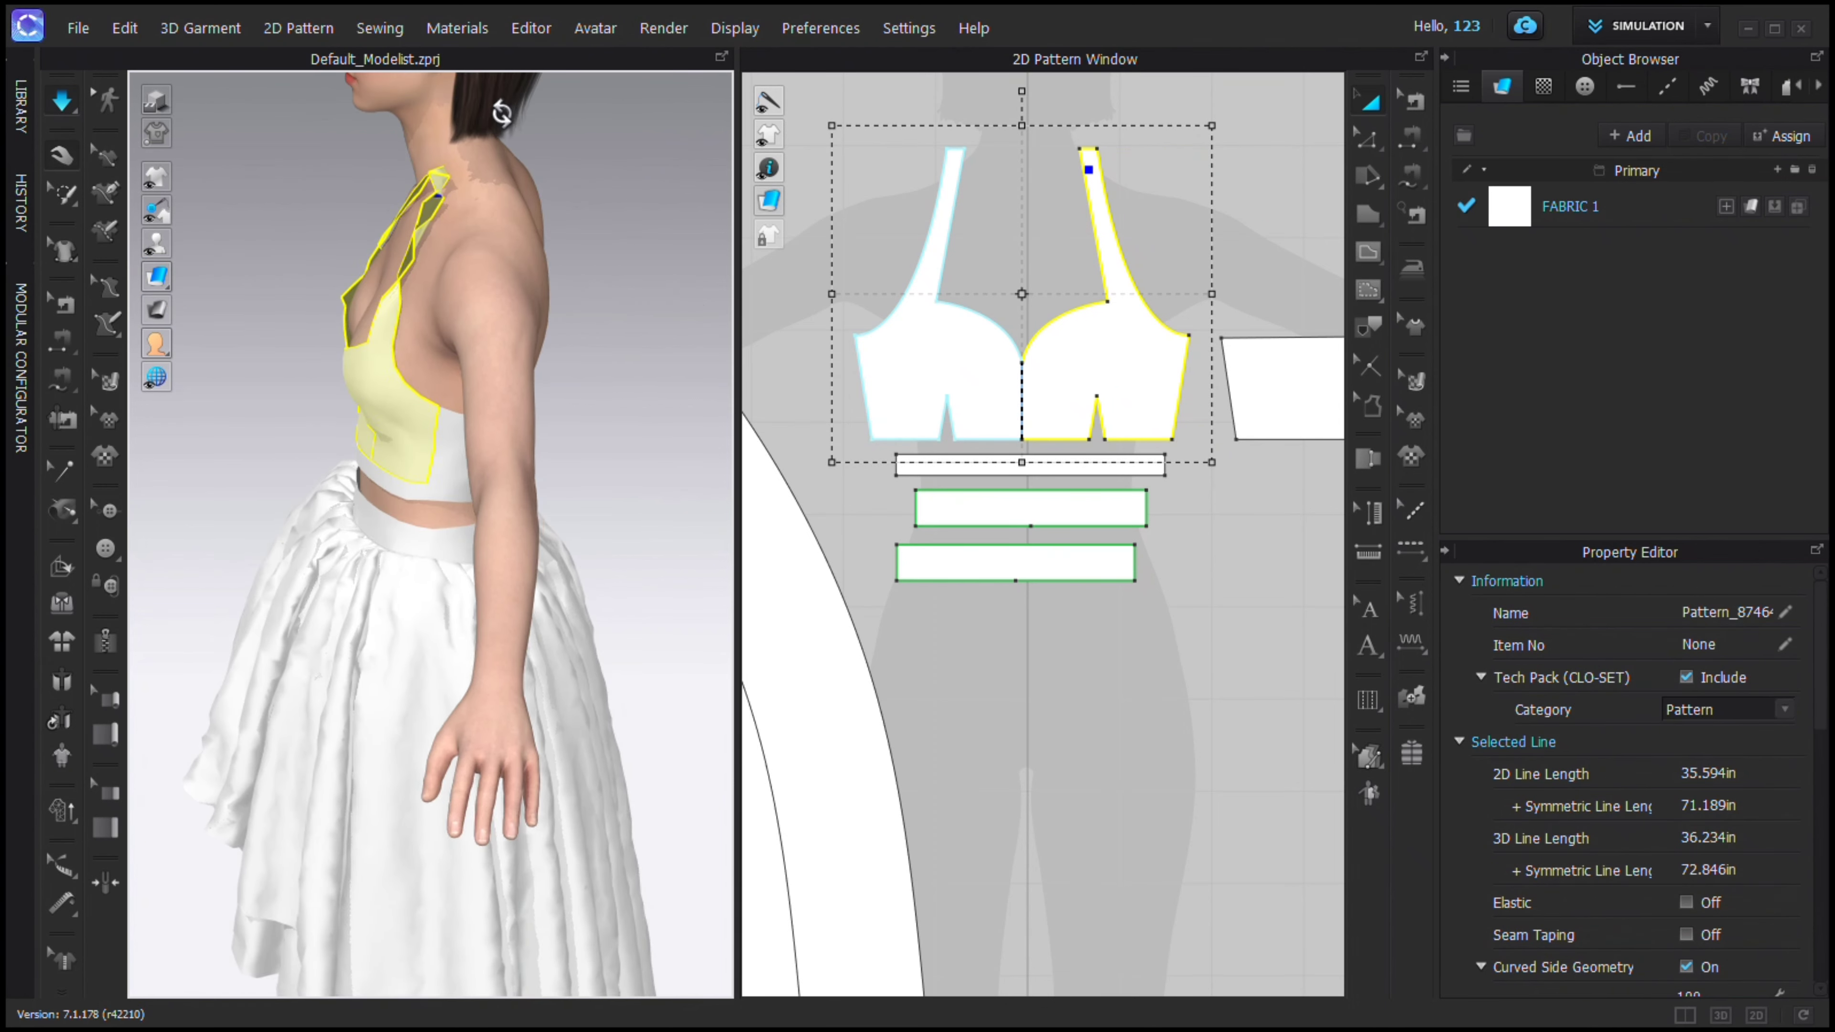
left_click(435, 219)
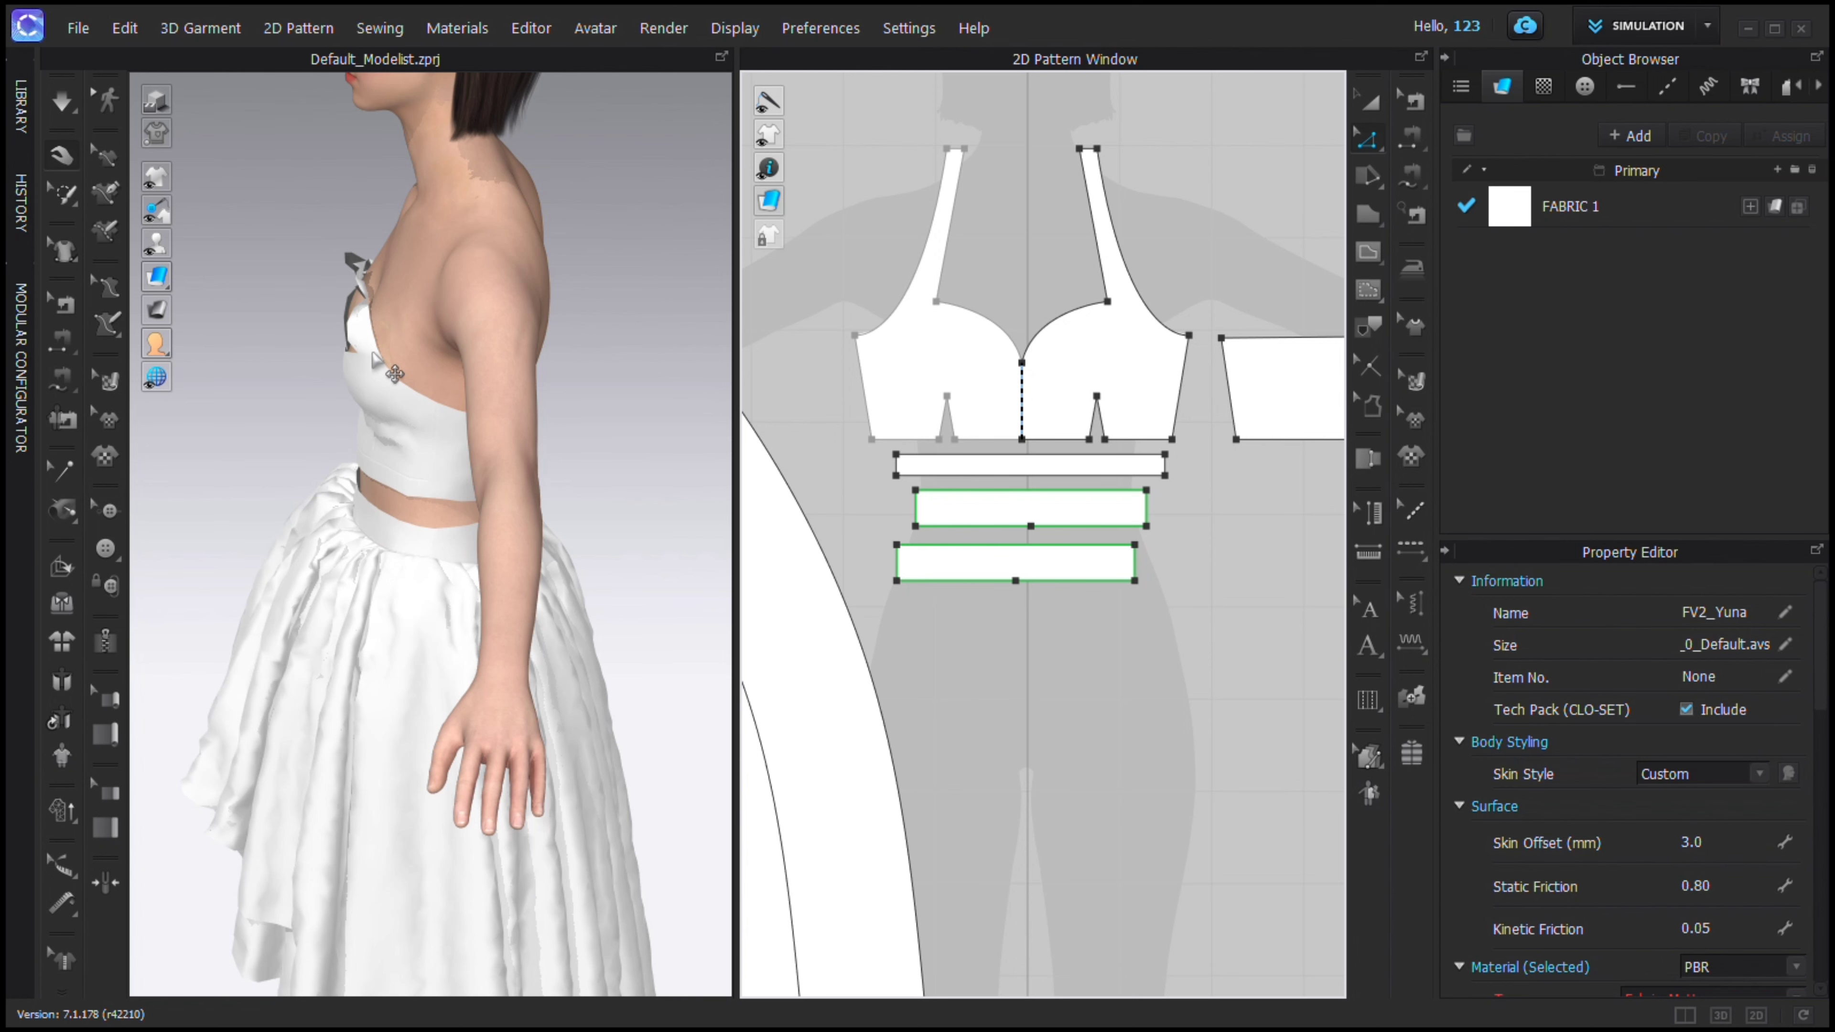
key("ctrl+z")
key("ctrl+z")
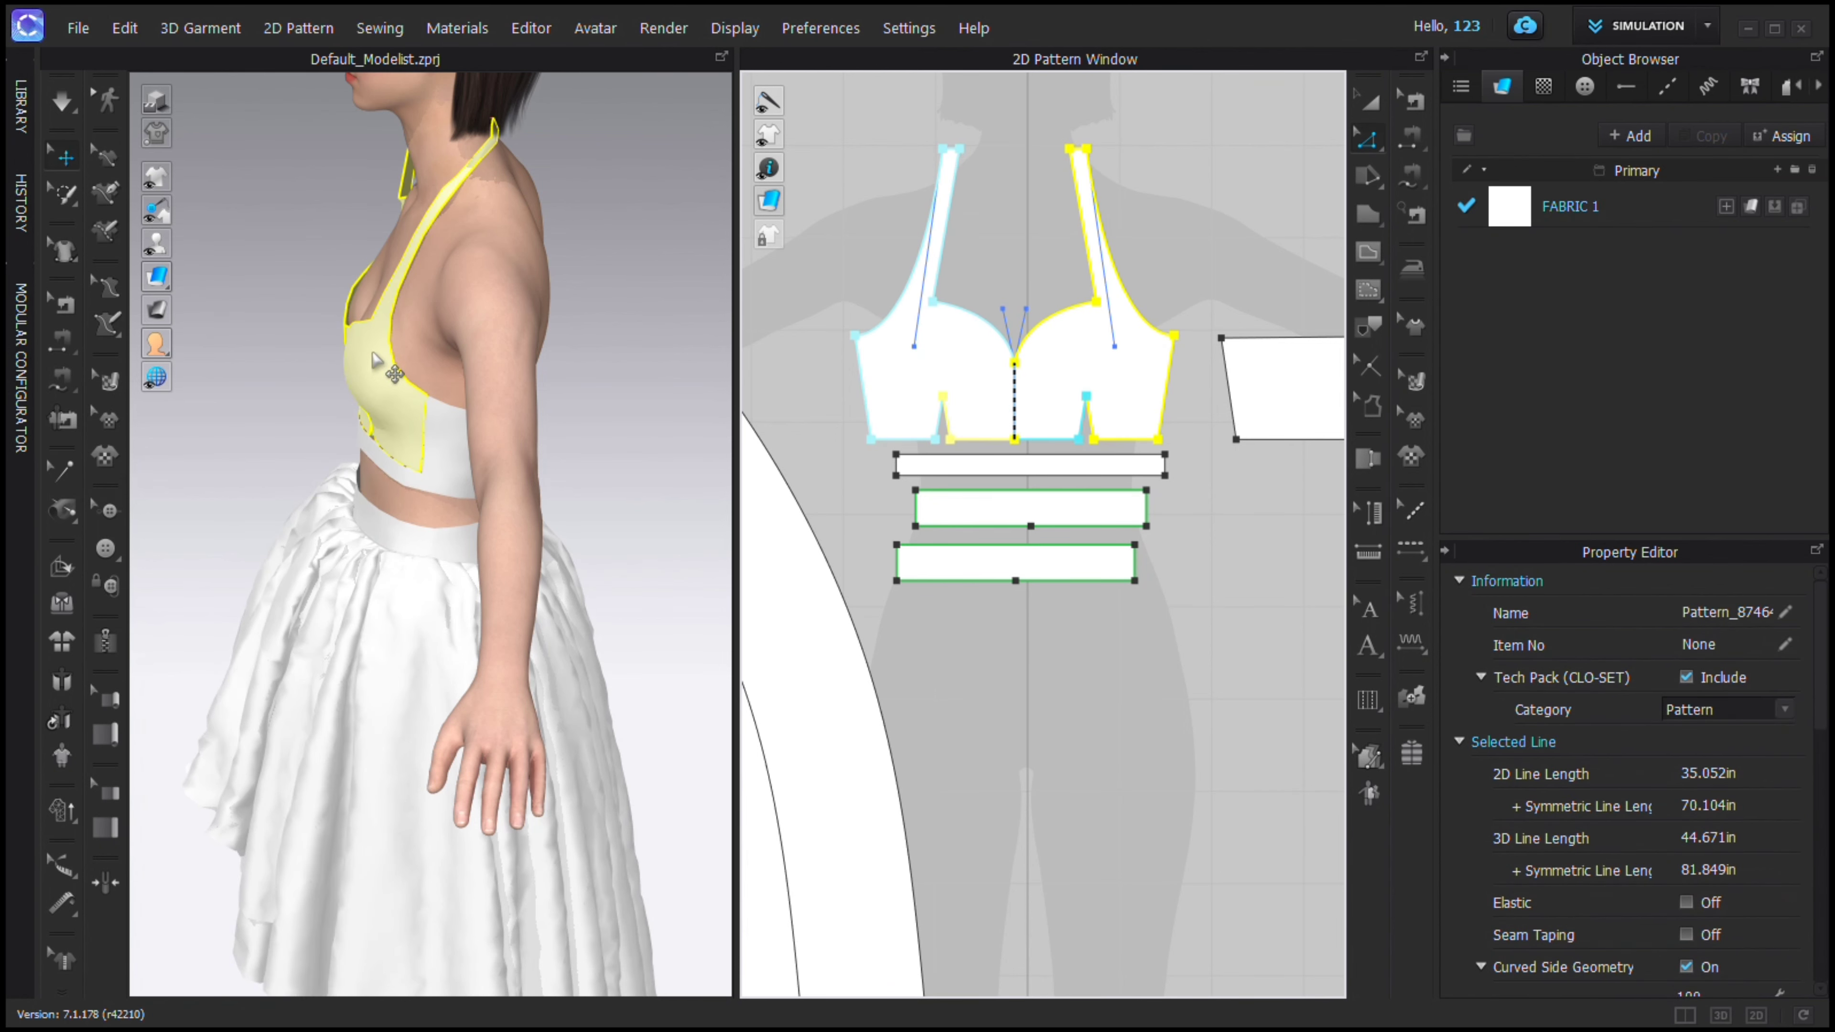
Reposition the front bra on the avatar, simulate it and pull the cups up over the bust.
right_click_drag(491, 227, 578, 219)
left_click_drag(401, 336, 395, 324)
right_click_drag(394, 324, 527, 352)
key("space")
left_click_drag(336, 343, 478, 256)
left_click_drag(486, 325, 514, 267)
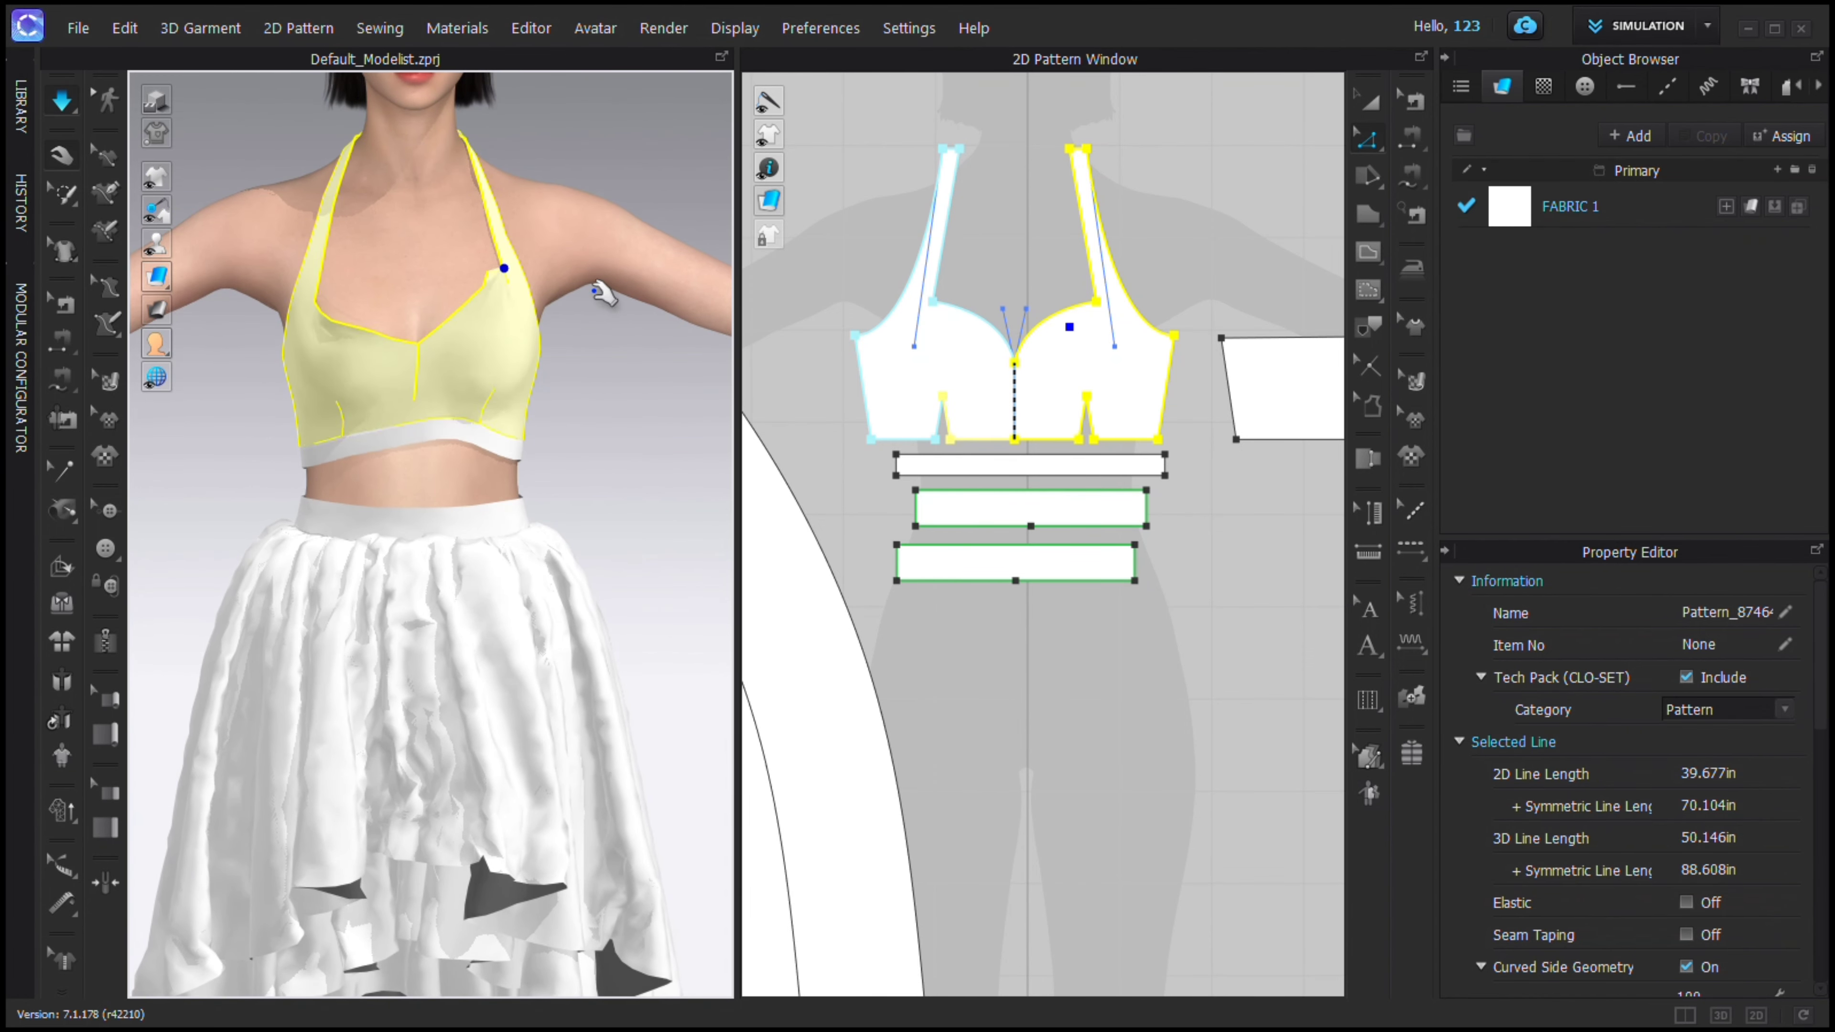
Widen the front bra pattern slightly and undo the slipped strap drape.
left_click(1376, 104)
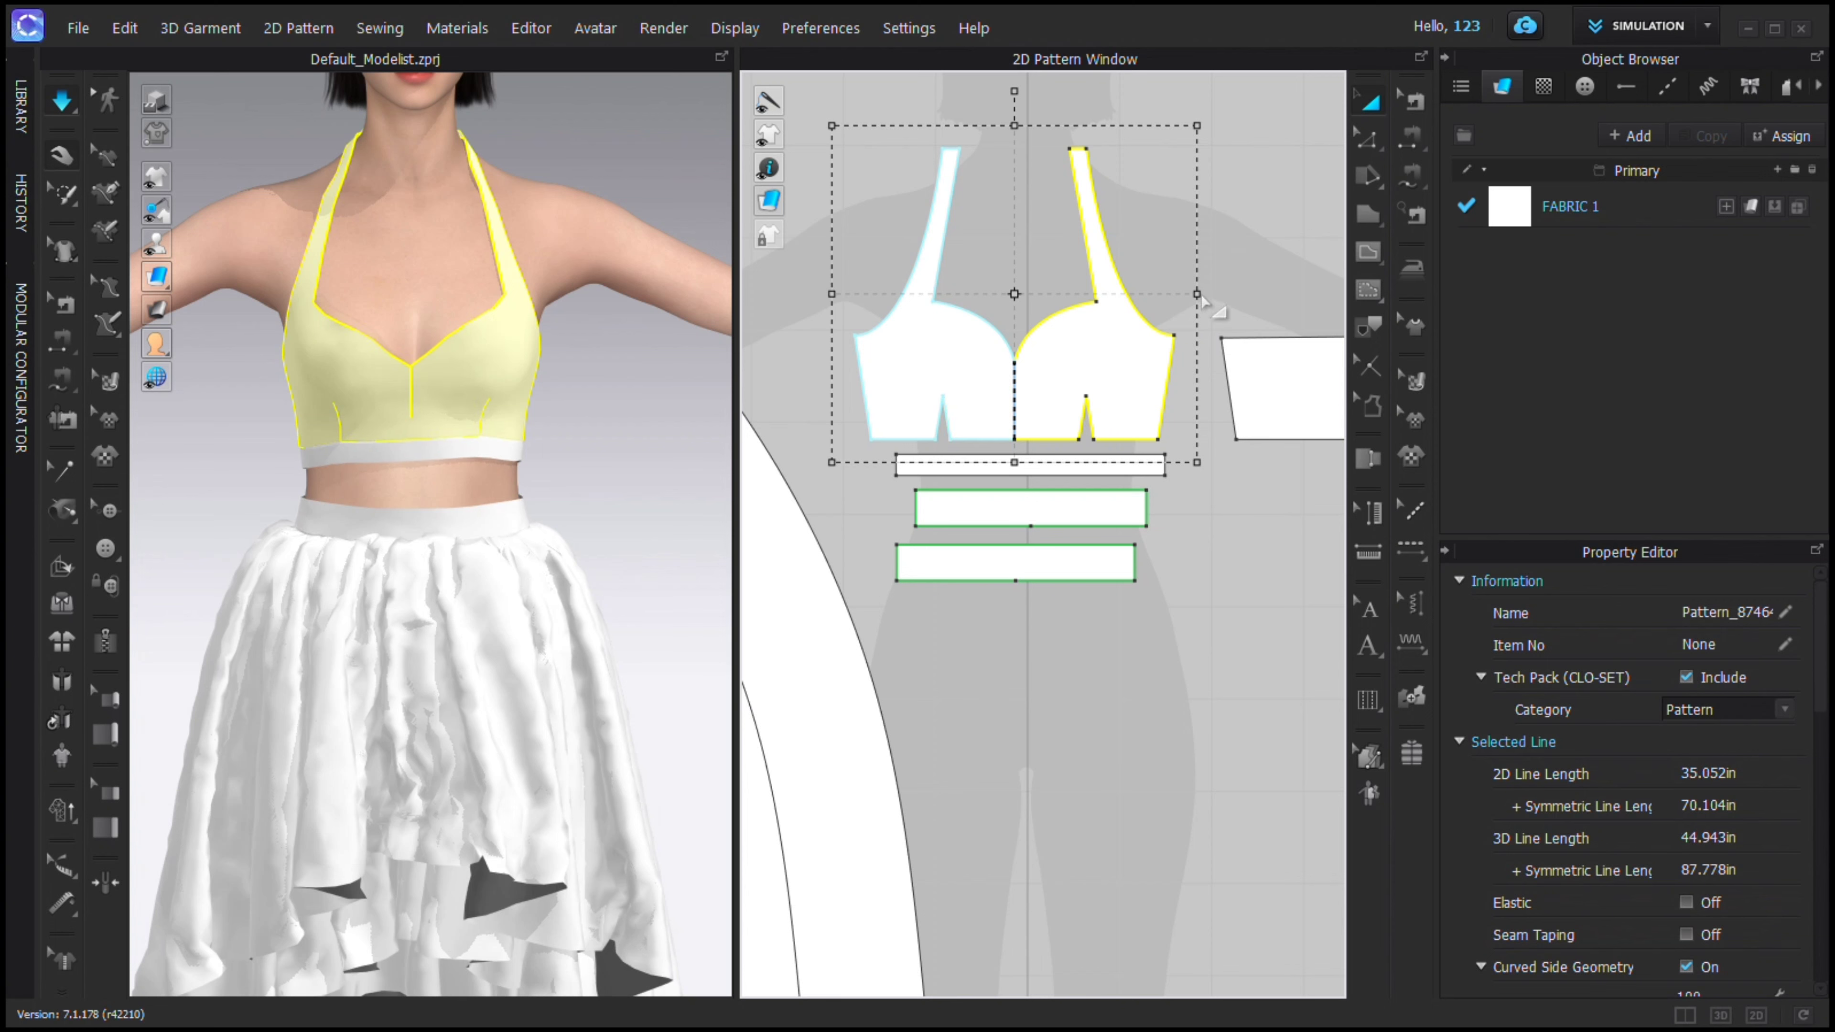
mouse_move(1211, 308)
left_mouse_down()
mouse_move(1277, 315)
mouse_move(1214, 294)
left_mouse_up()
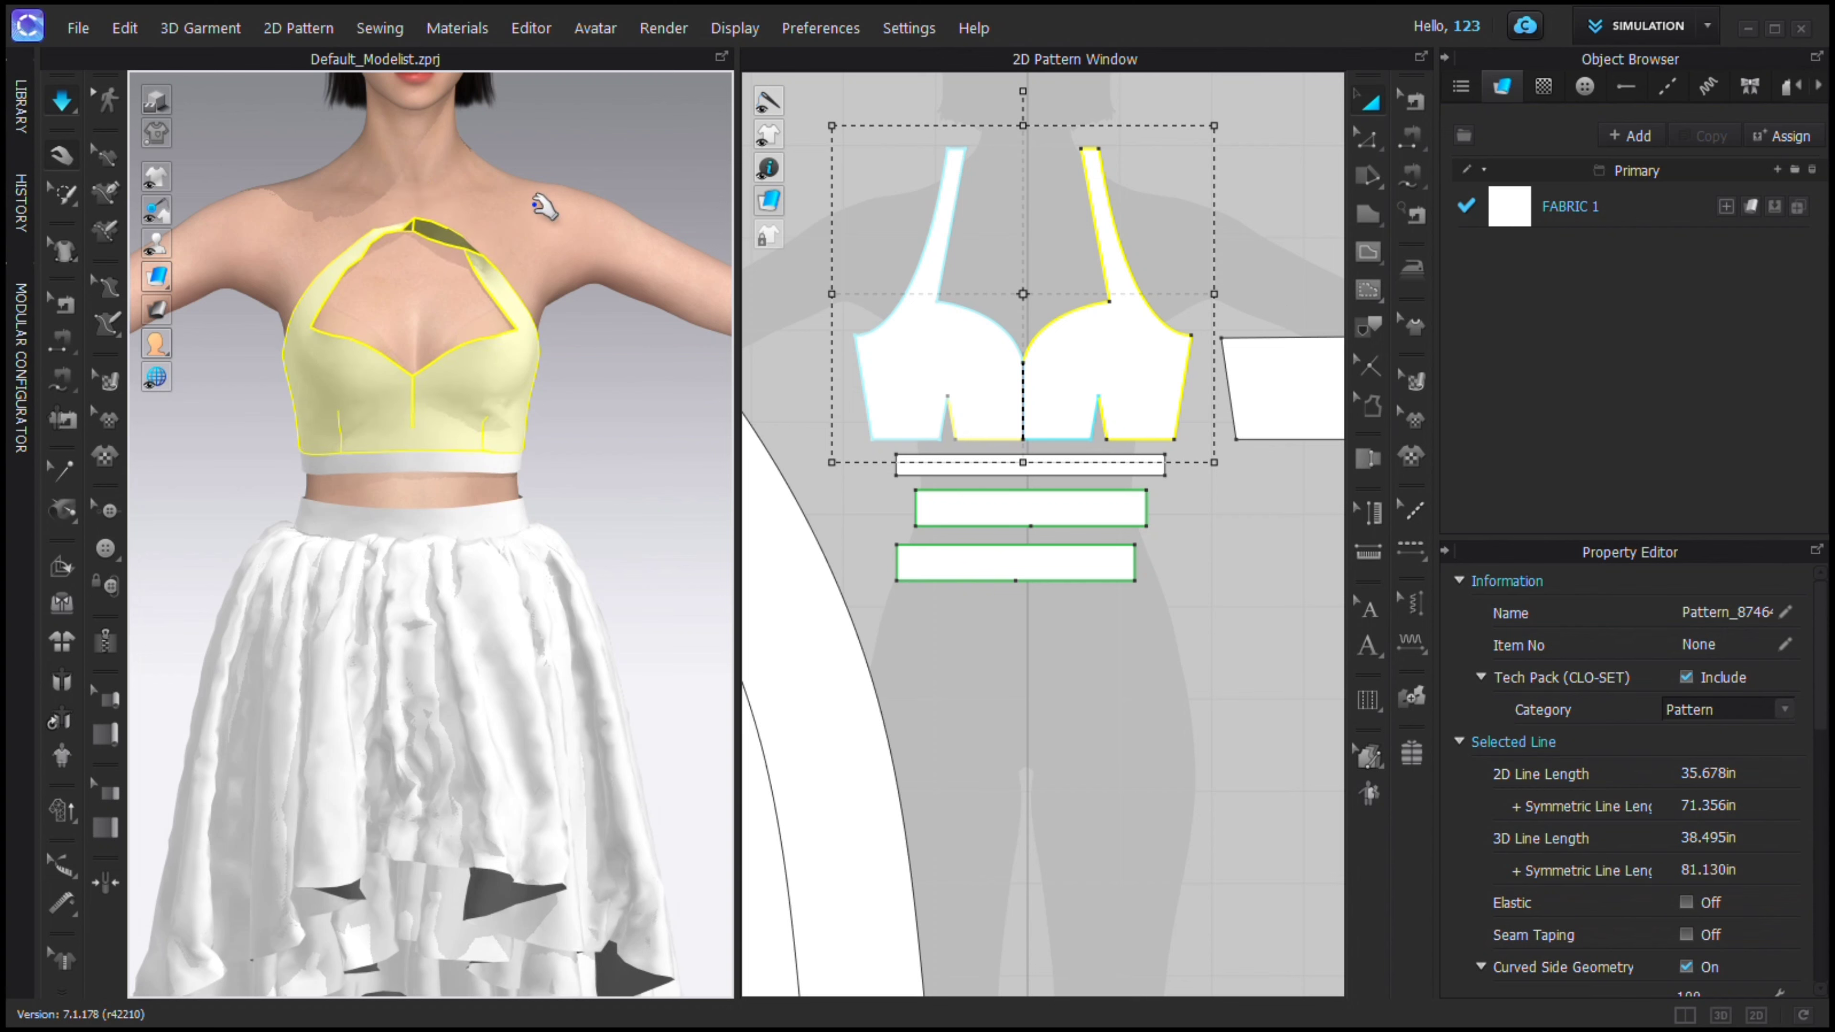
key("ctrl+z")
Shift the front bra on the avatar, restart the simulation and pull the halter strap around the neck.
right_click_drag(522, 344, 369, 367)
left_click_drag(369, 367, 401, 335)
left_click(390, 330)
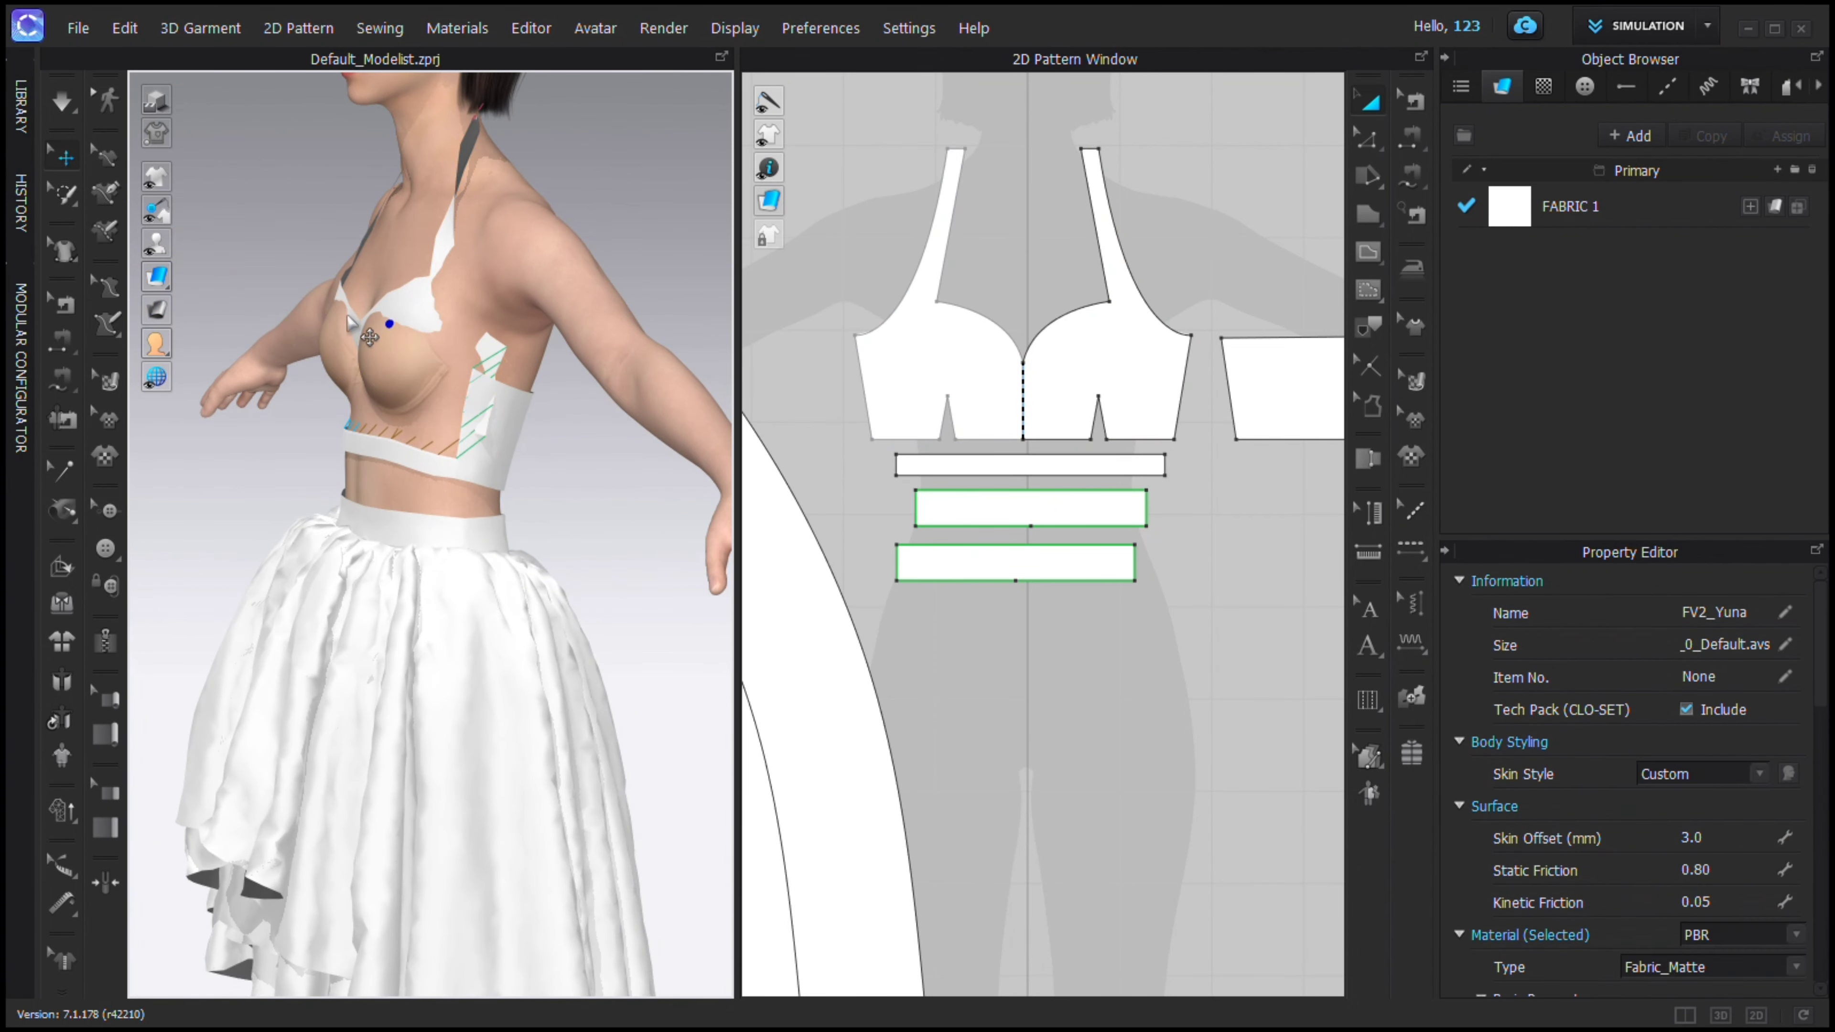
left_click(417, 310)
key("space")
left_click_drag(482, 143, 588, 126)
Pull the bra cup fabric out over the bust and settle the halter strap behind the neck.
right_click_drag(351, 317, 541, 350)
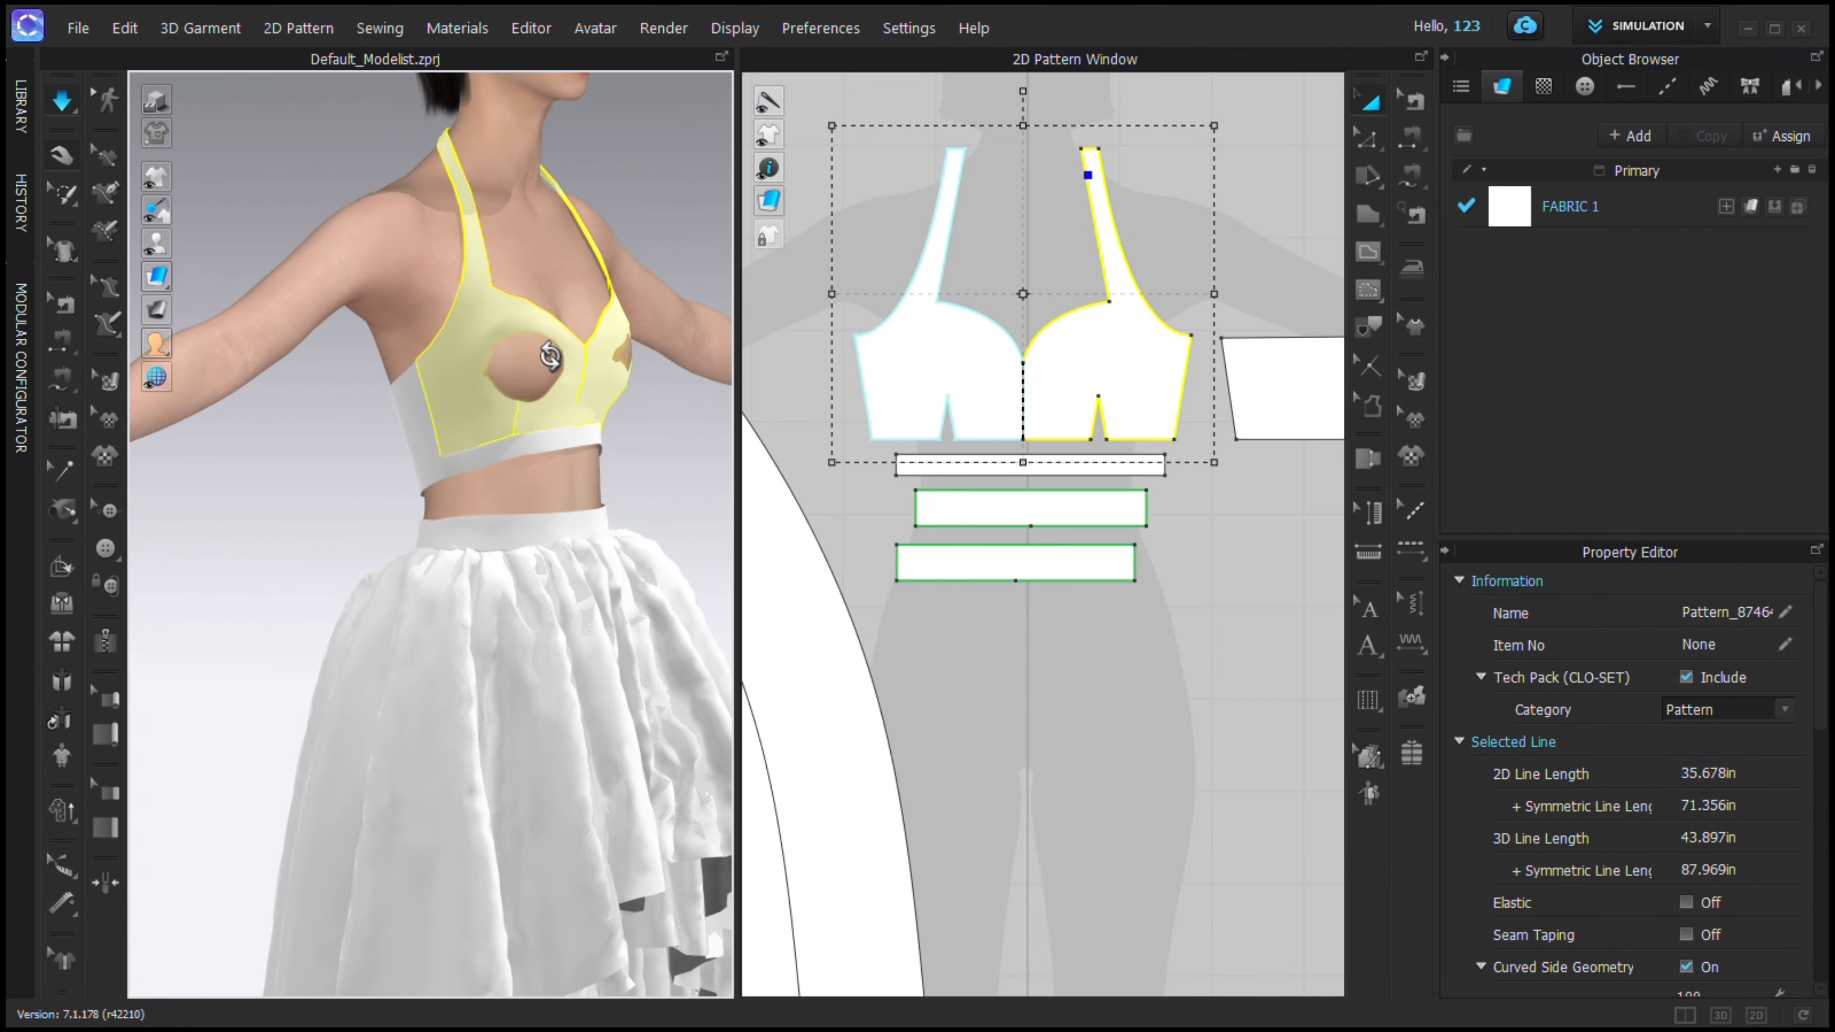
left_click_drag(544, 347, 640, 340)
right_click_drag(632, 337, 501, 338)
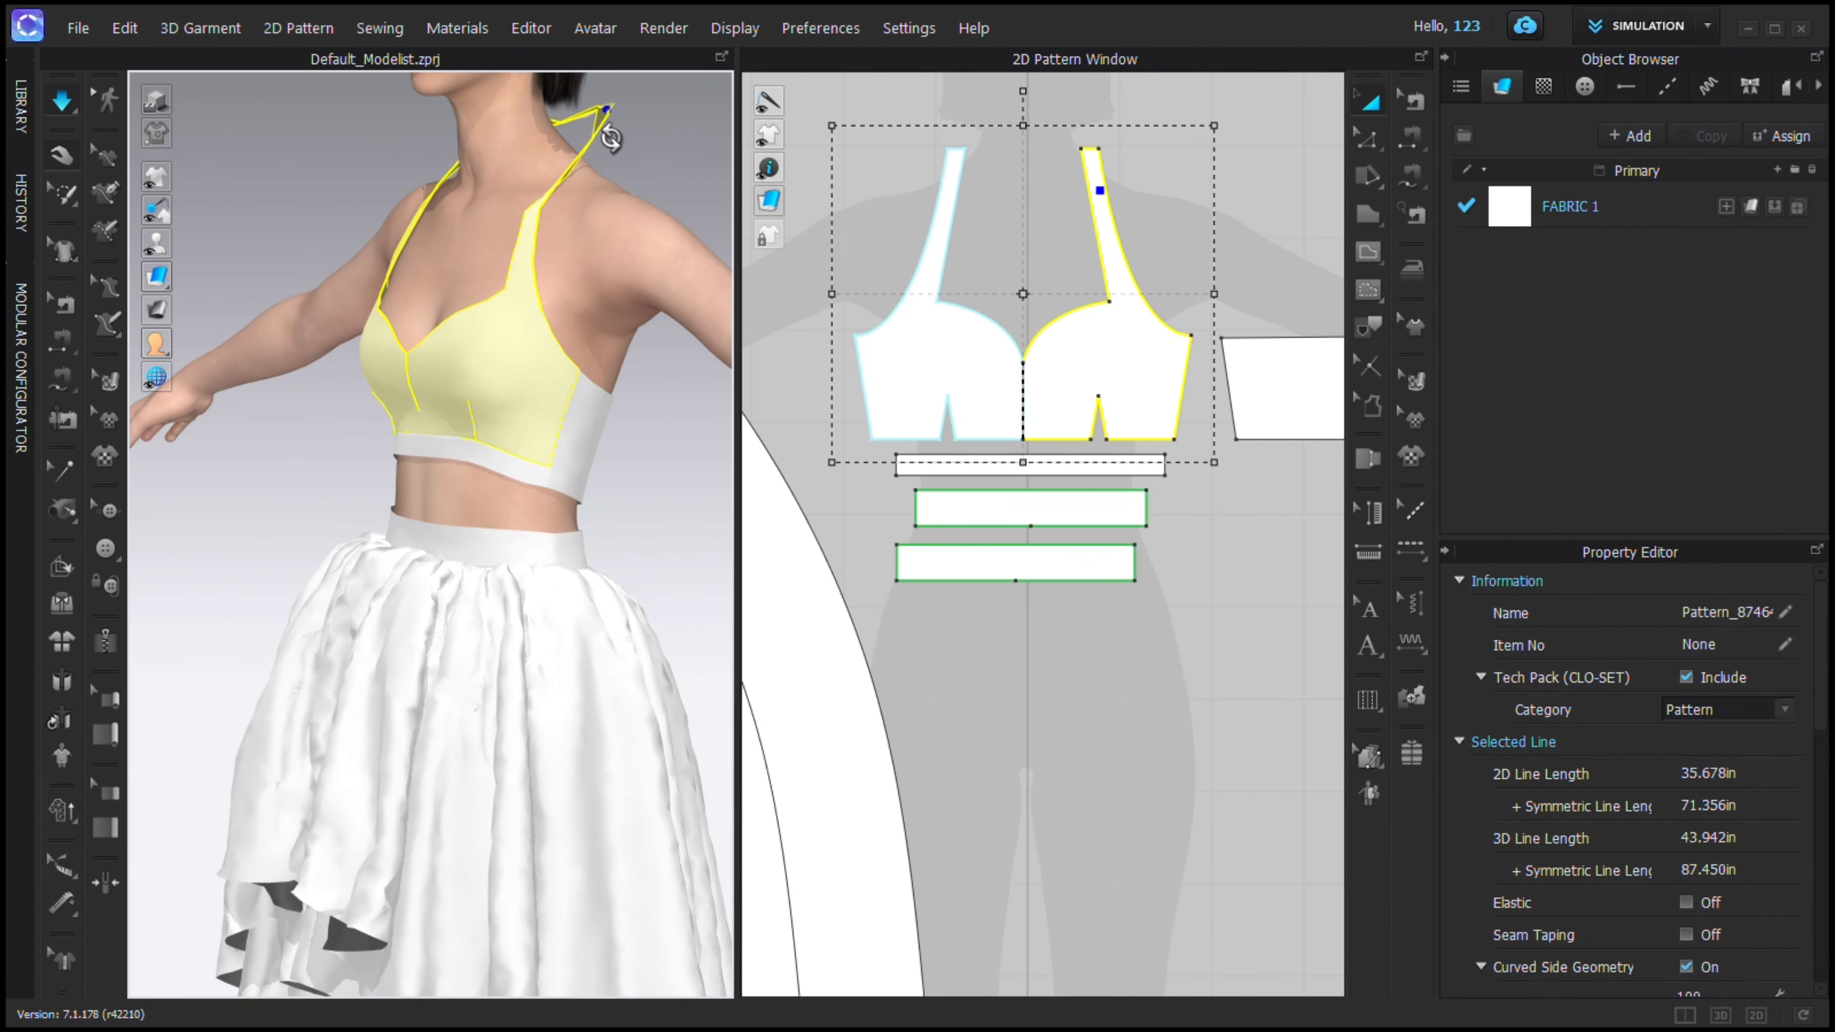
left_click(635, 123)
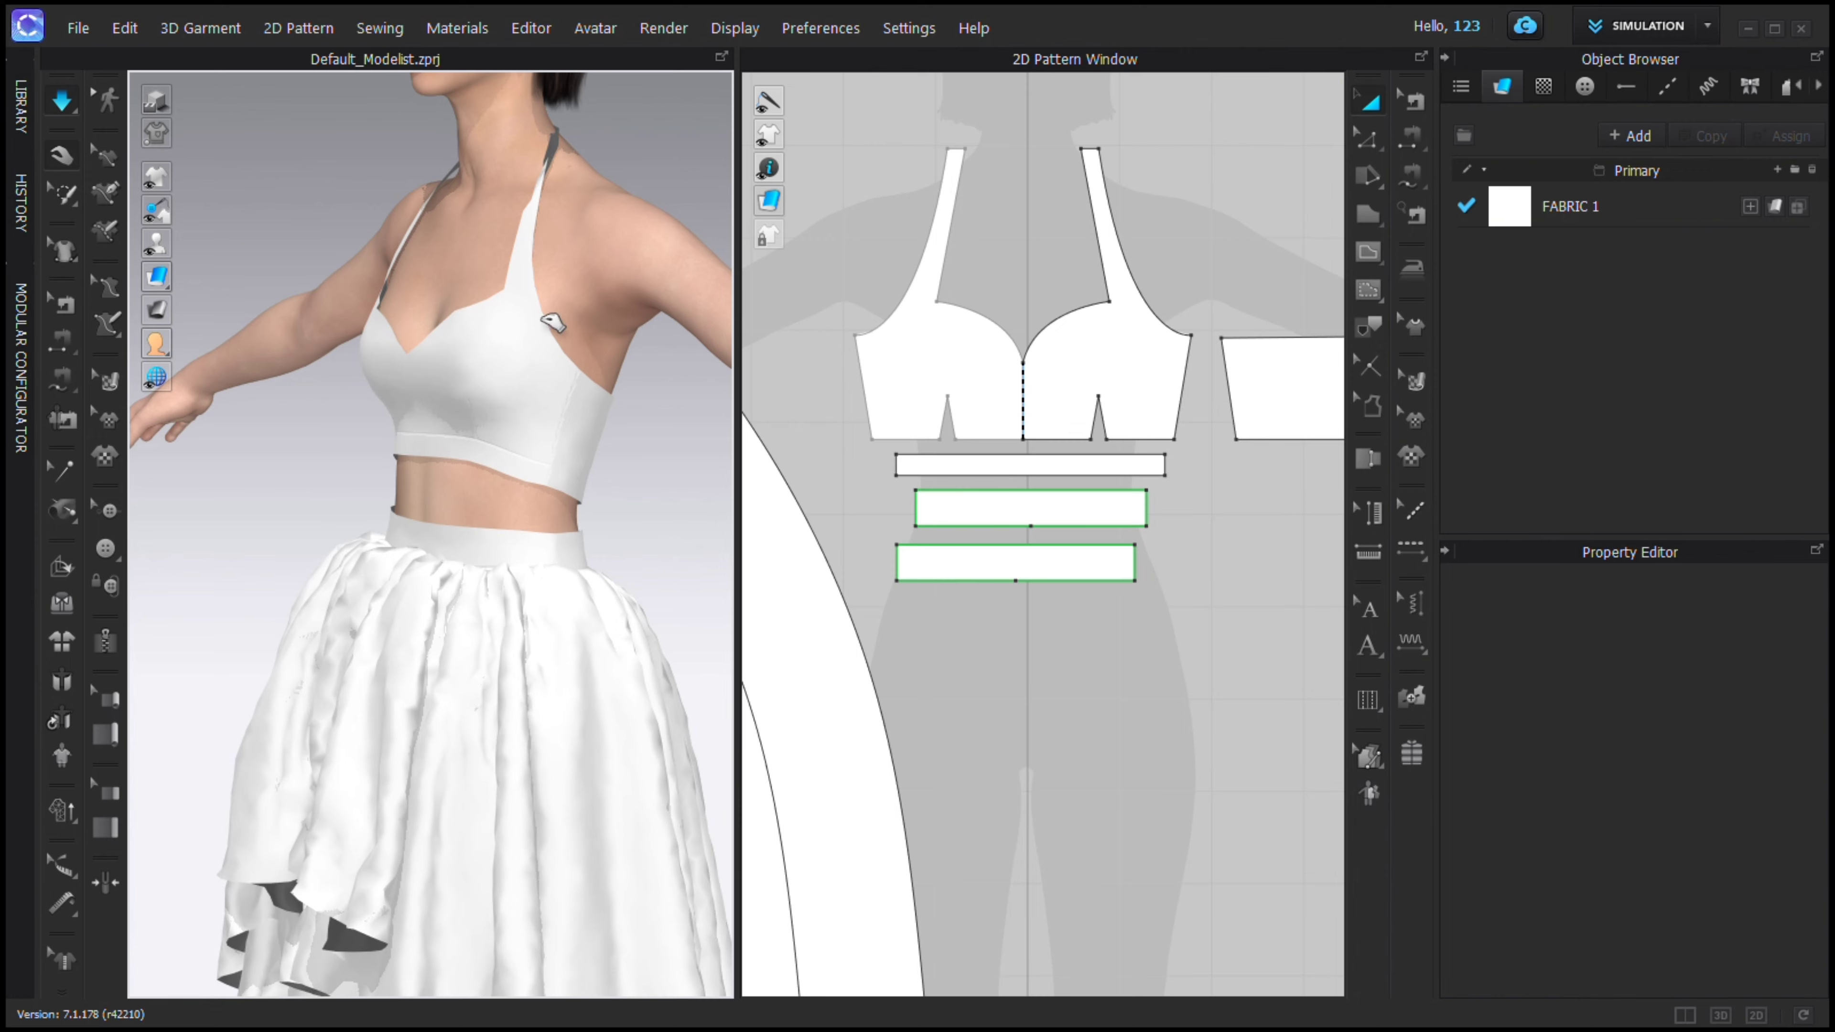
scroll(552, 322, "up", 4)
right_click_drag(477, 384, 347, 419)
left_click_drag(379, 304, 570, 309)
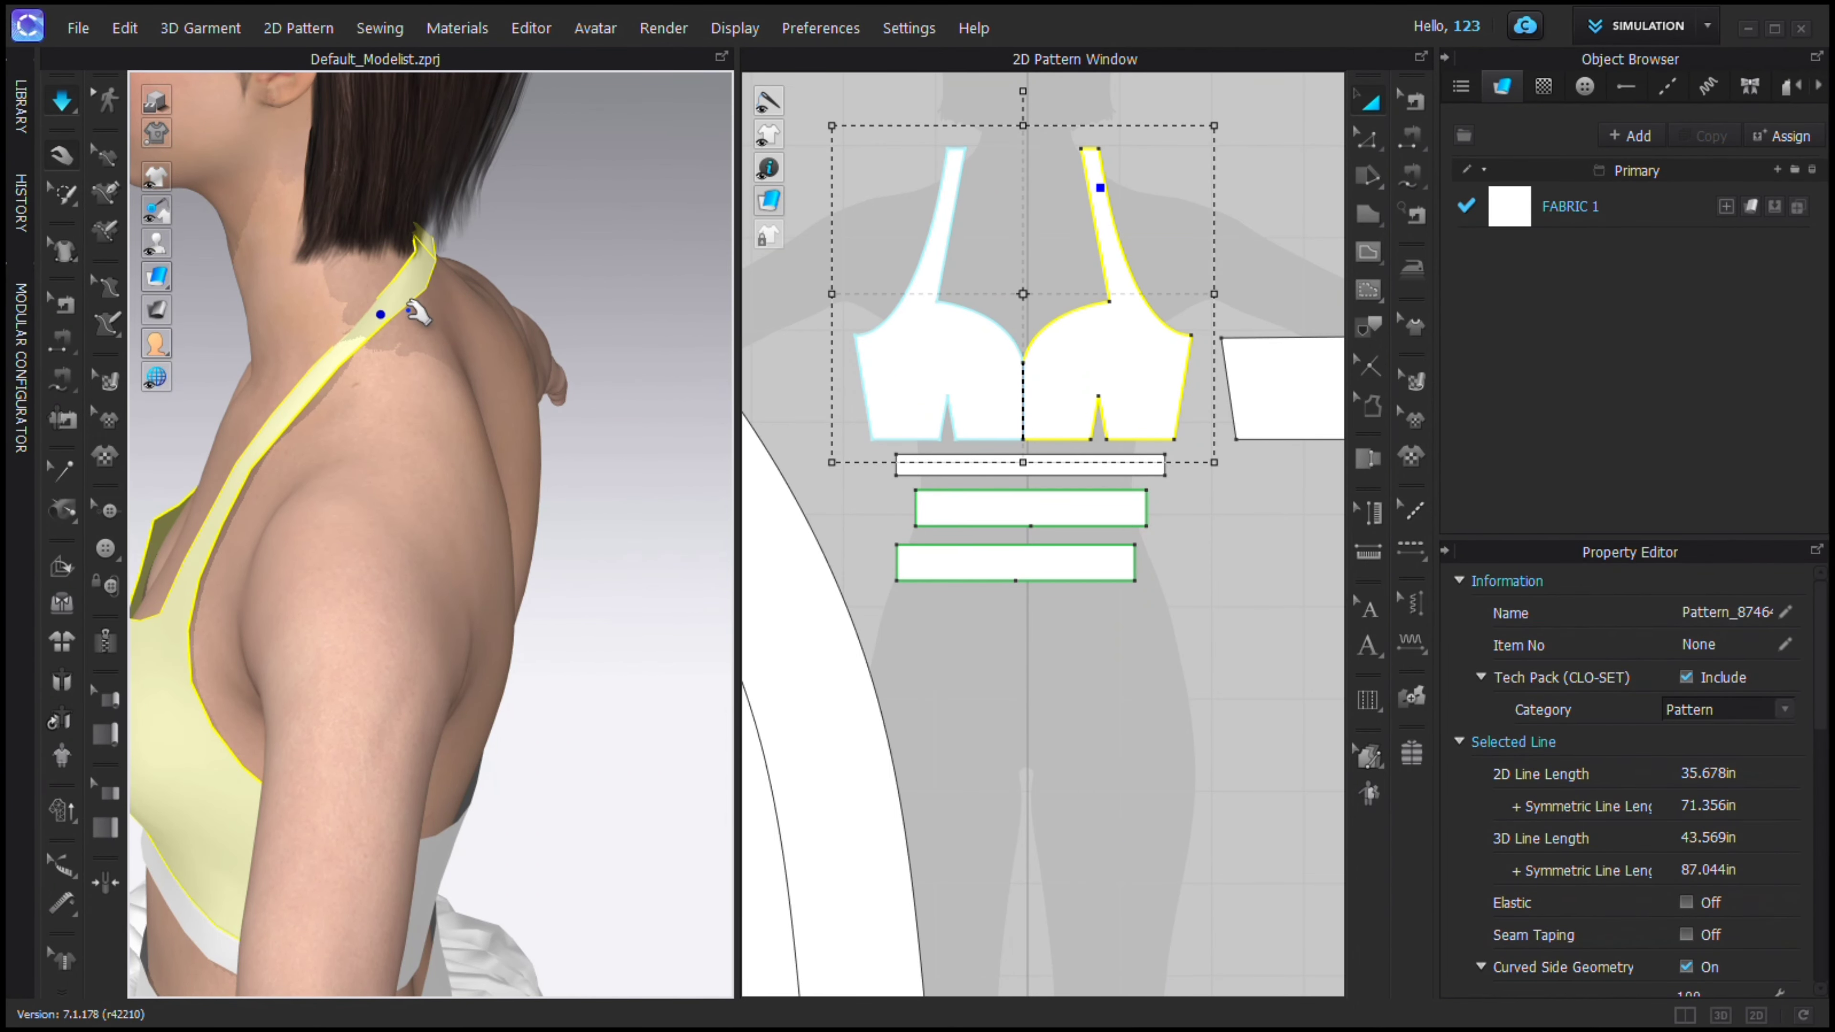
Examine the fit of the halter bra and the layered skirt from the front.
scroll(533, 325, "down", 4)
right_click_drag(441, 354, 504, 483)
scroll(540, 492, "down", 2)
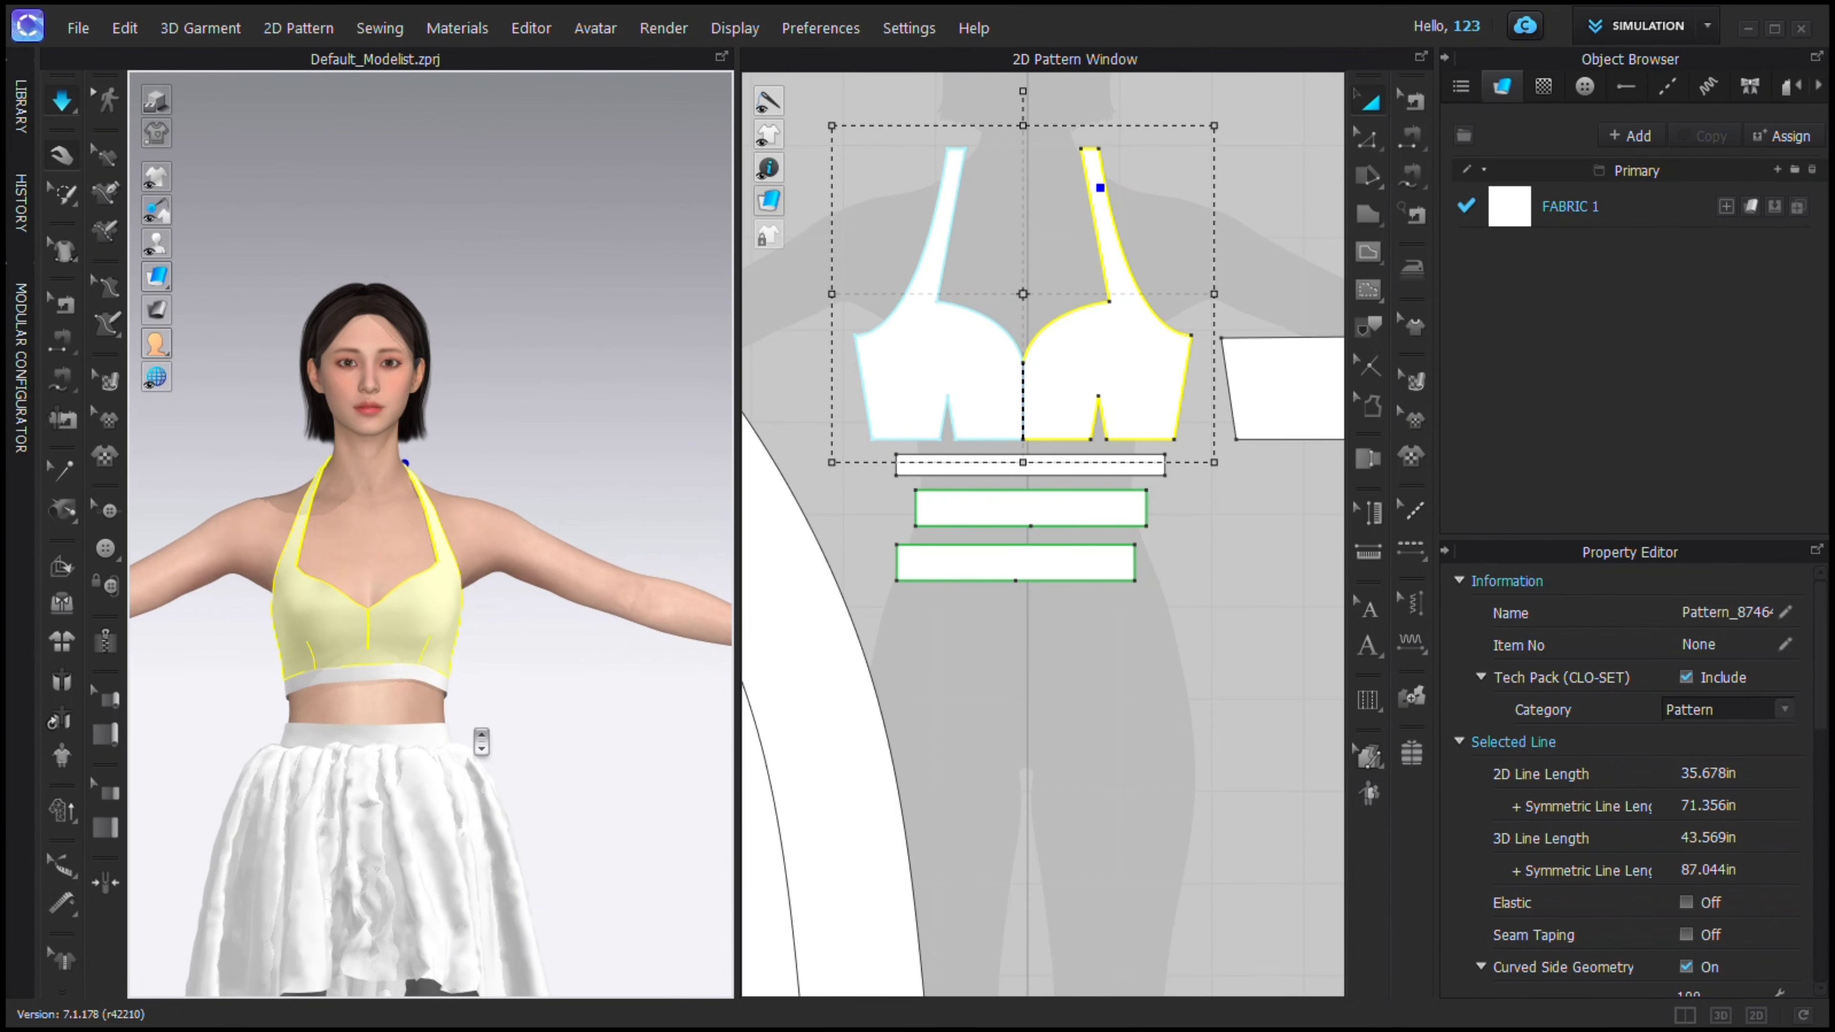
scroll(488, 742, "down", 4)
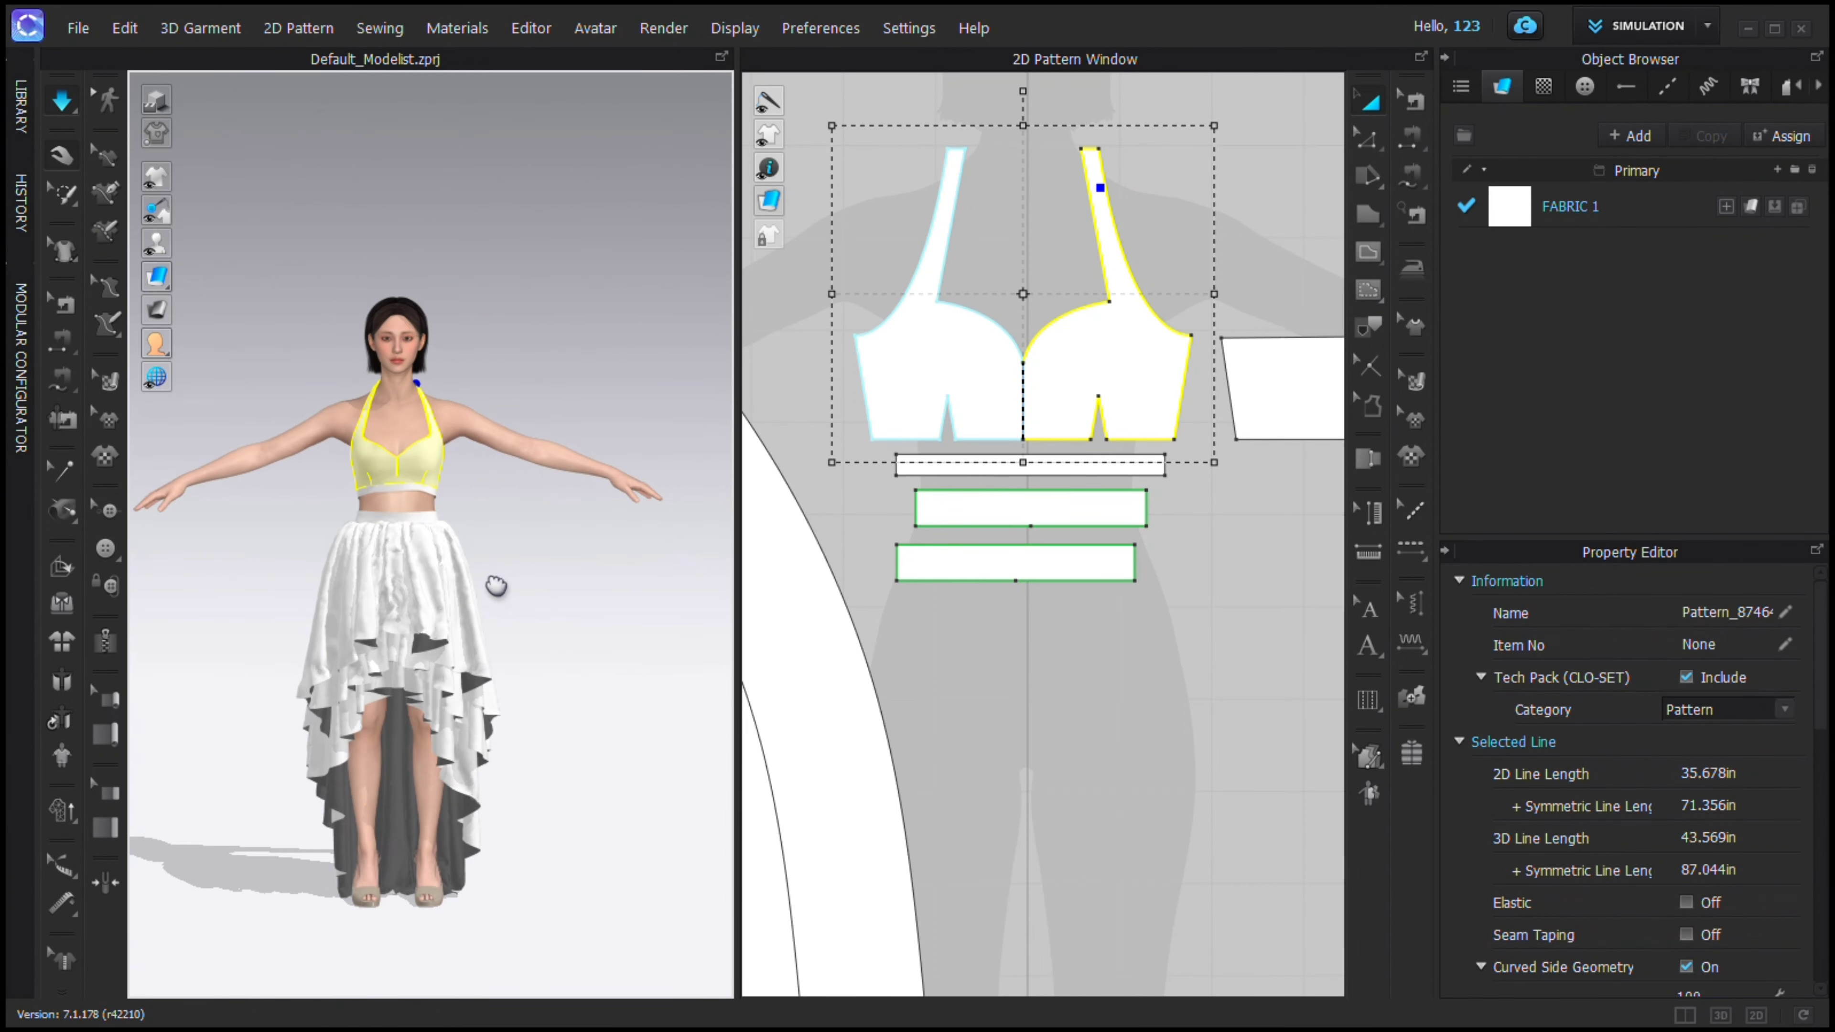
scroll(483, 571, "down", 1)
mouse_move(483, 572)
right_mouse_down()
mouse_move(724, 556)
mouse_move(488, 546)
right_mouse_up()
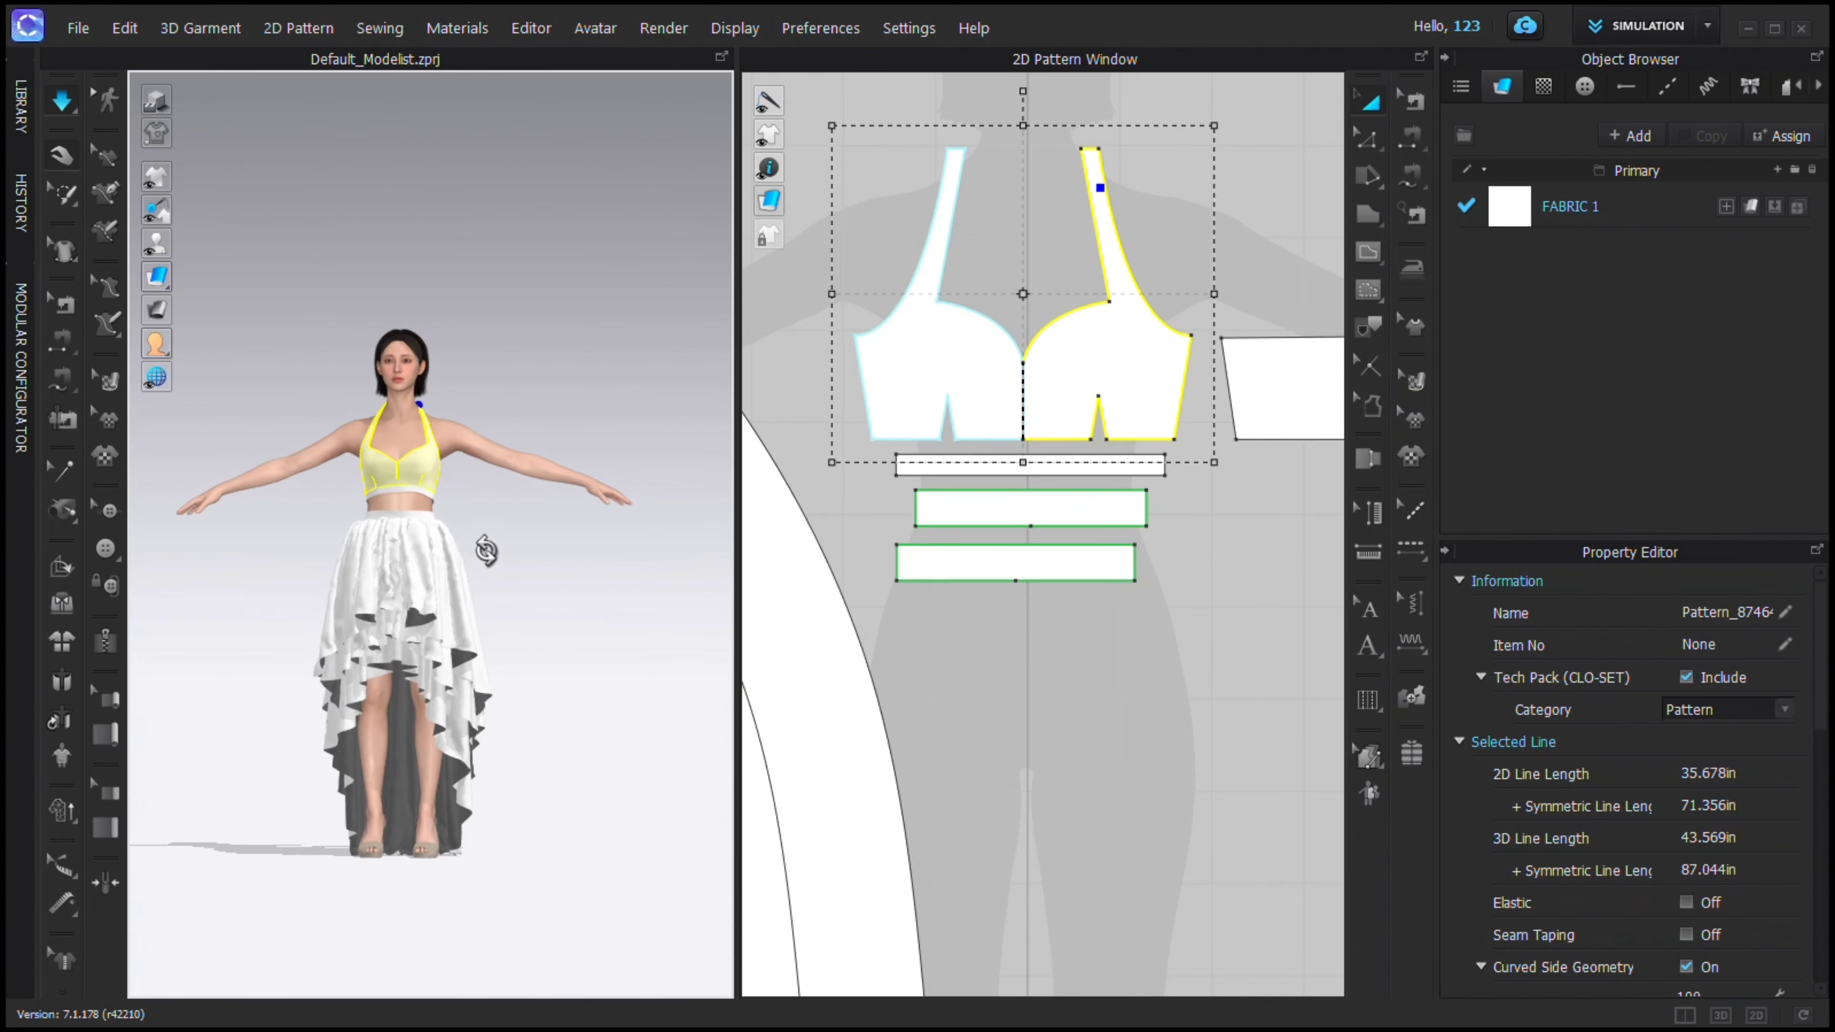
scroll(1092, 538, "down", 4)
Move the nested skirt ring patterns up and away from the bra patterns to free drawing space.
scroll(1027, 527, "down", 6)
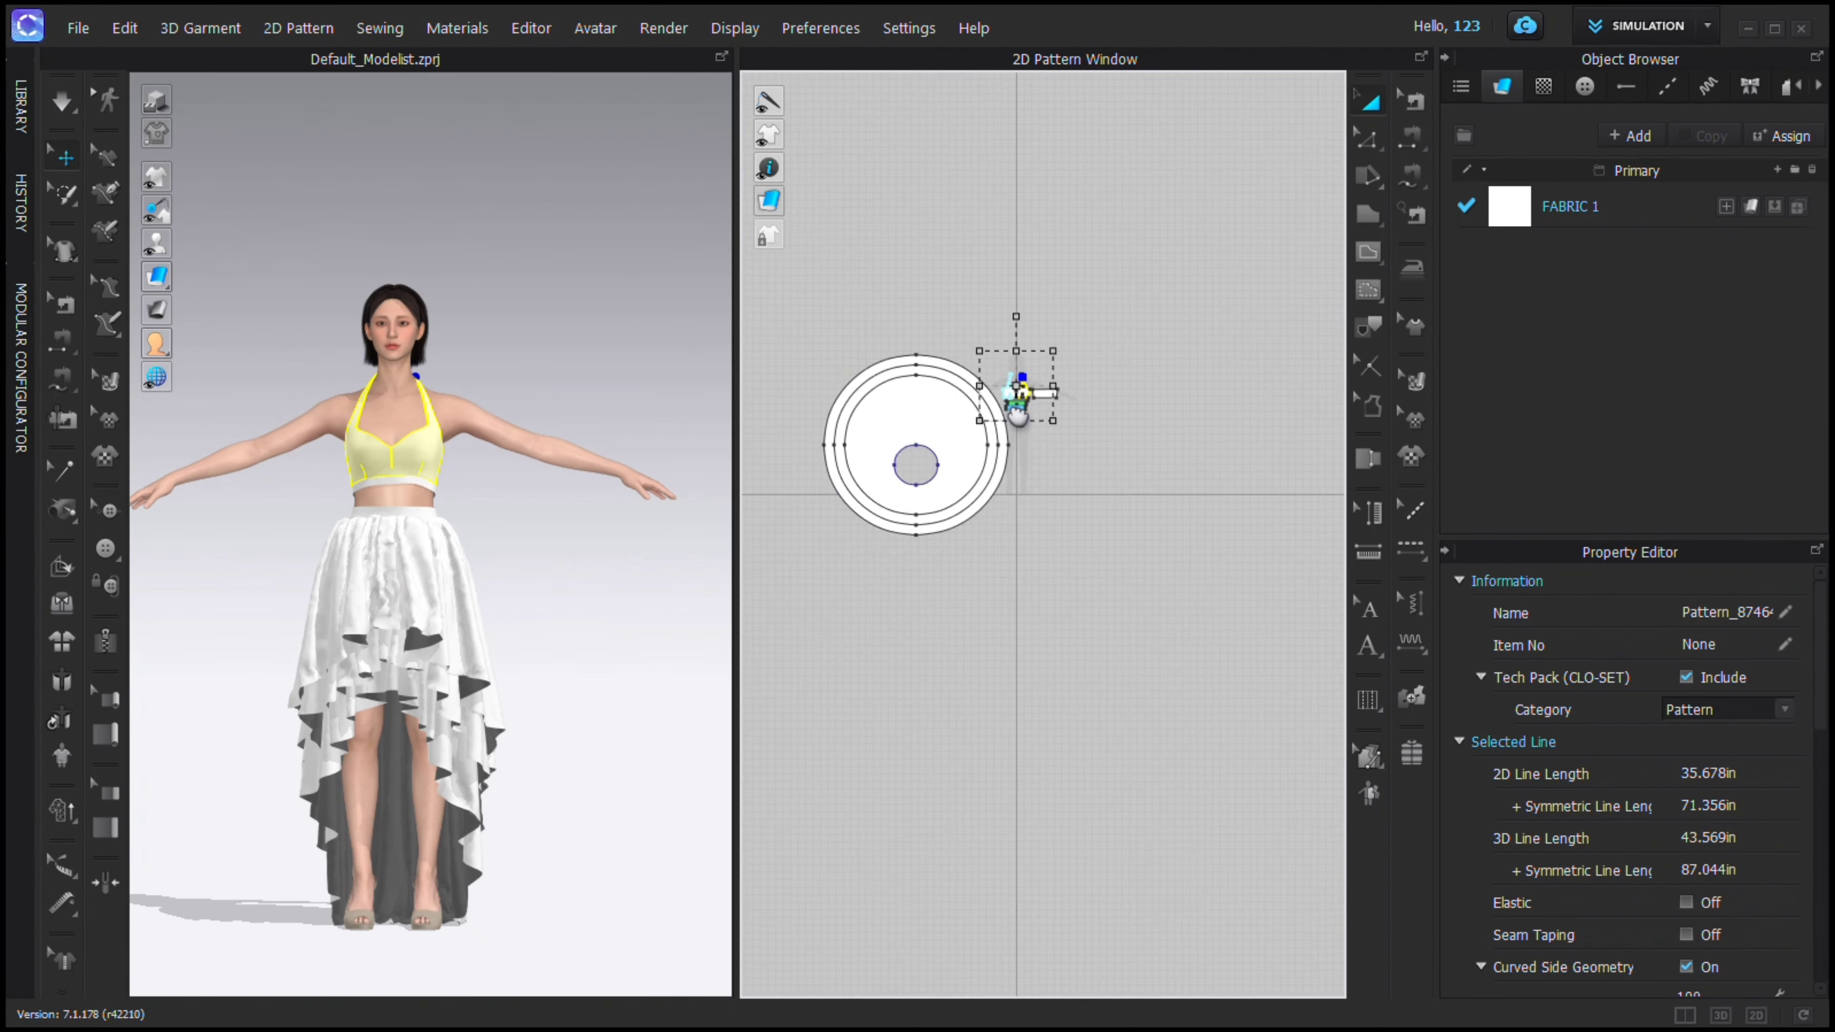
scroll(1054, 416, "up", 3)
left_click(1017, 372)
left_click_drag(1017, 372, 941, 161)
Draw a sleeve-shaped pattern beside the bra with a curved top, a straight side about 21.8 in long and a base about 9.7 in wide.
scroll(1047, 310, "up", 5)
middle_click_drag(1084, 373, 983, 381)
middle_click_drag(893, 305, 947, 311)
scroll(946, 311, "up", 2)
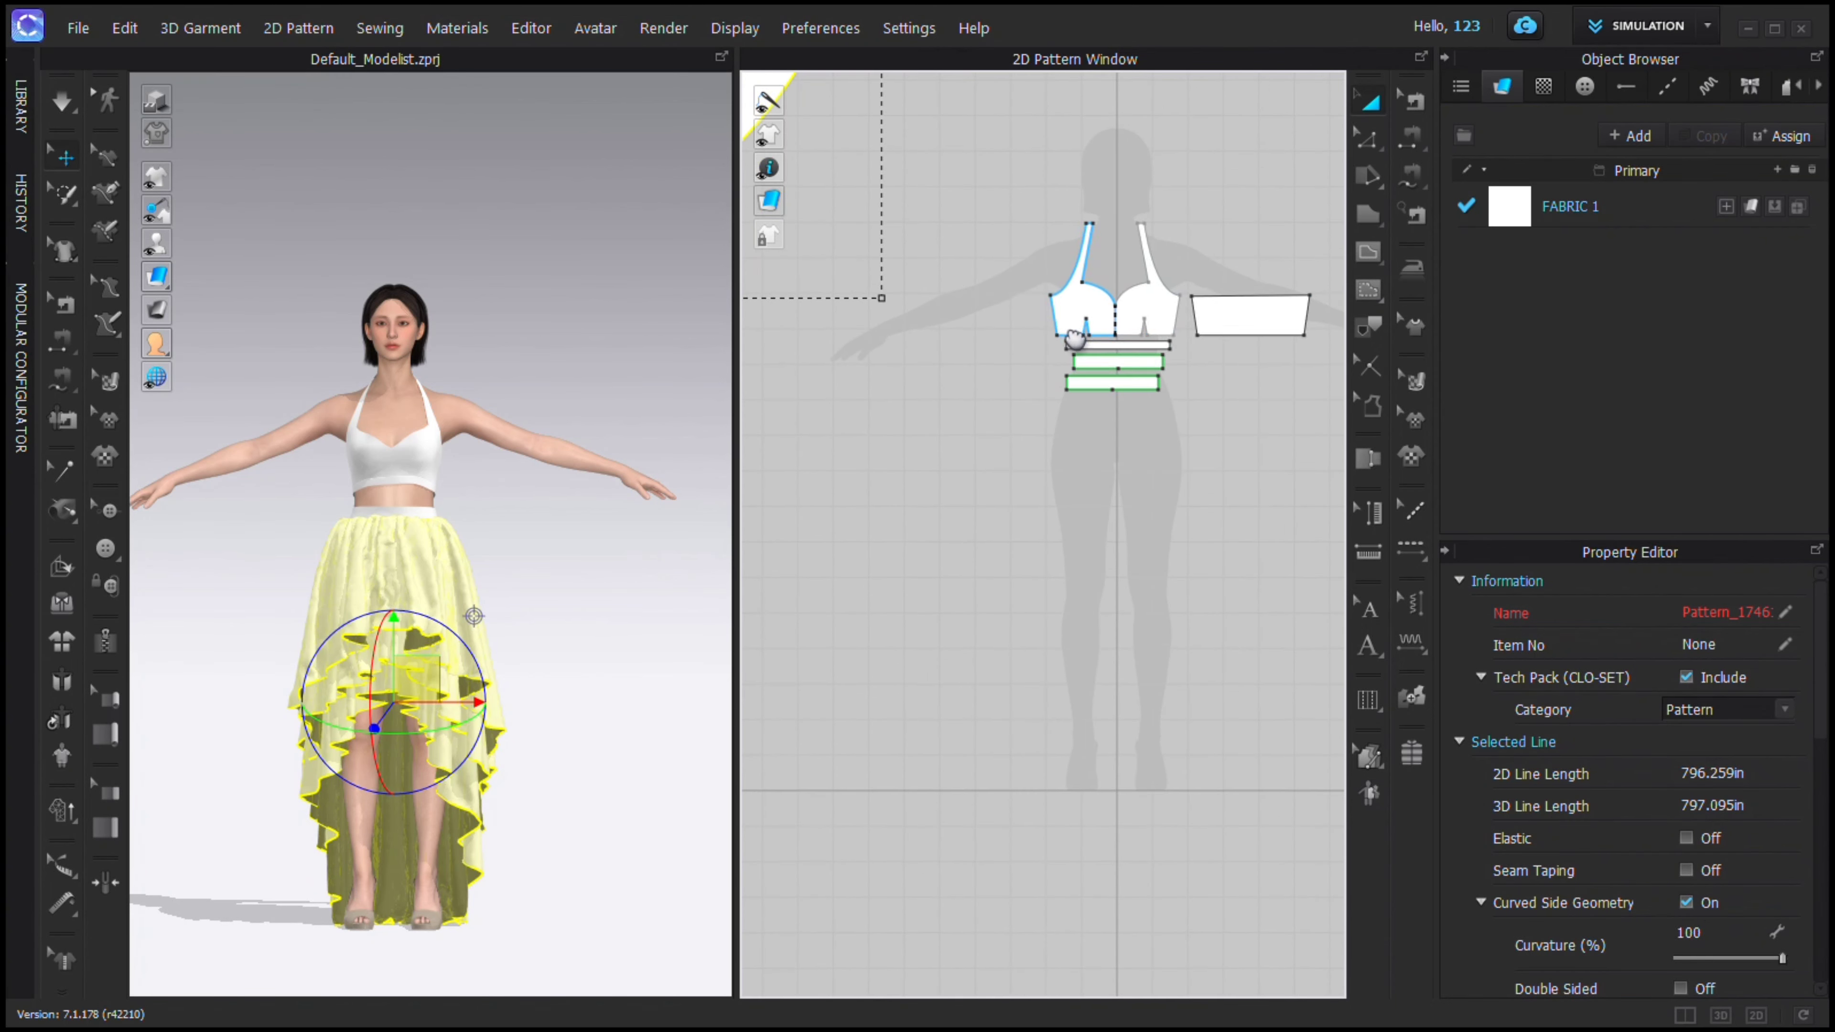
left_click(1368, 214)
left_click(1067, 292)
scroll(976, 303, "up", 1)
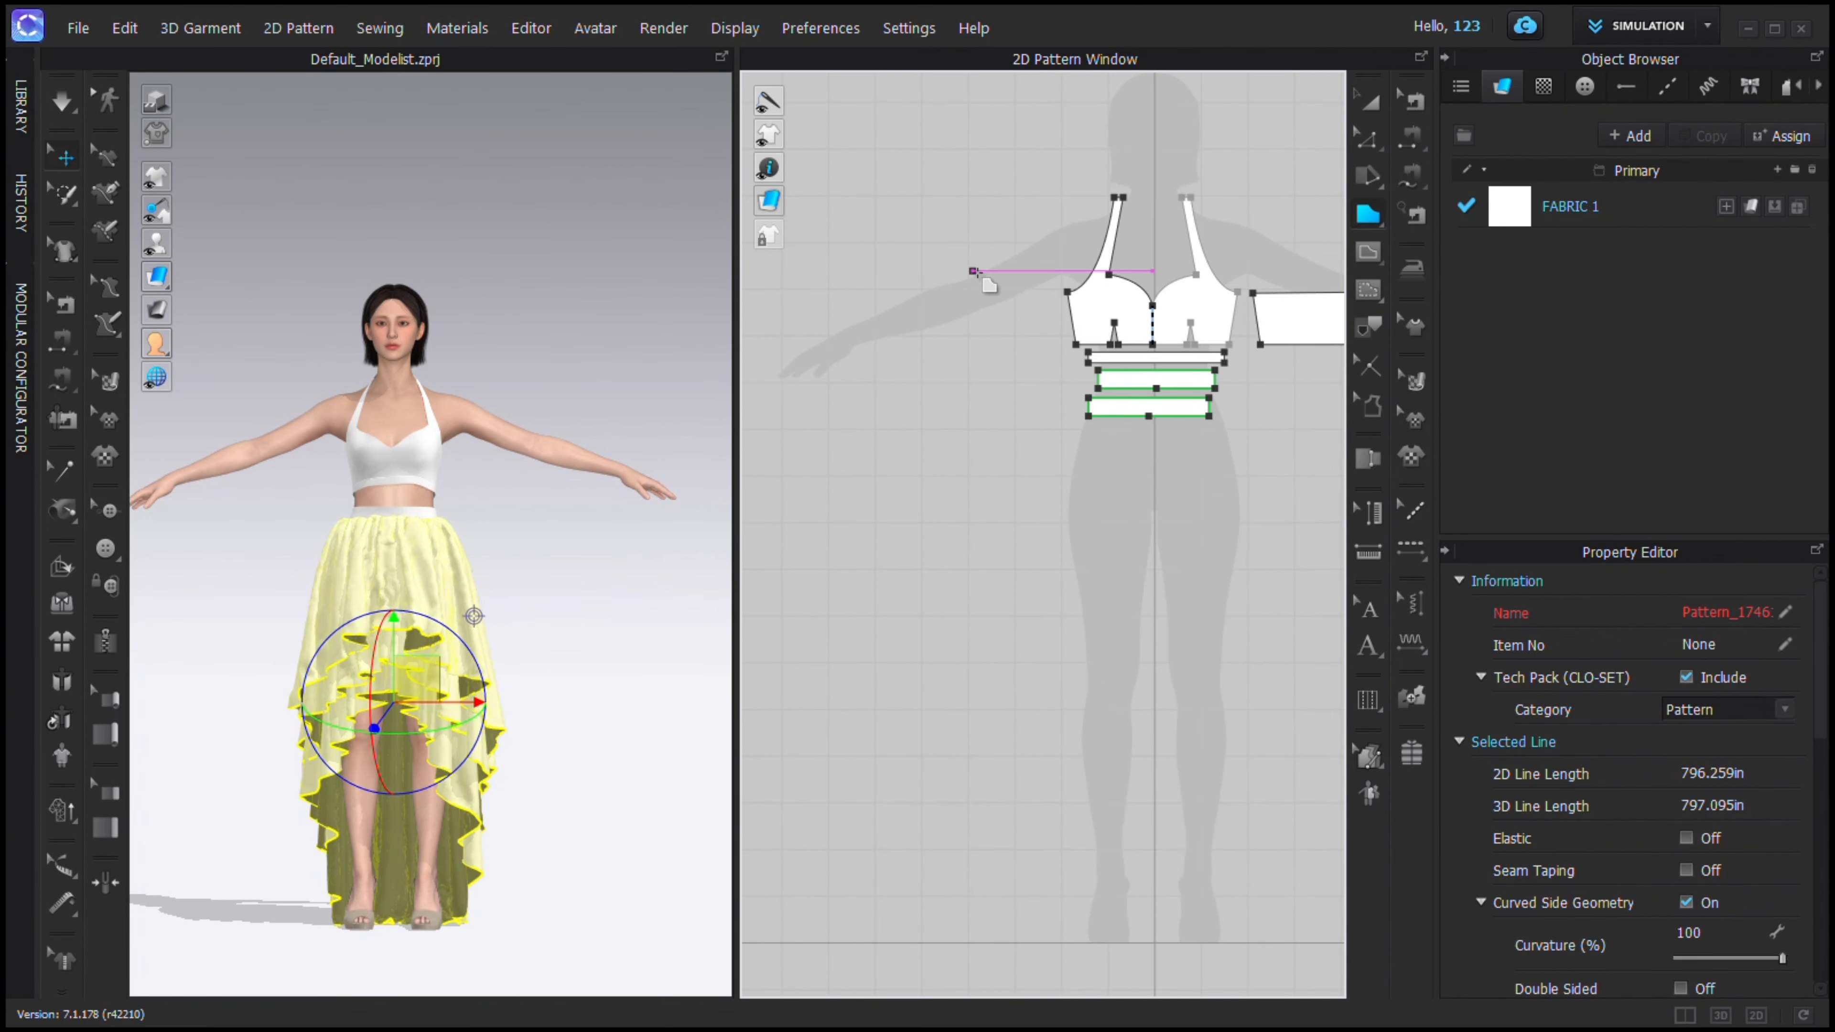
left_click(847, 275)
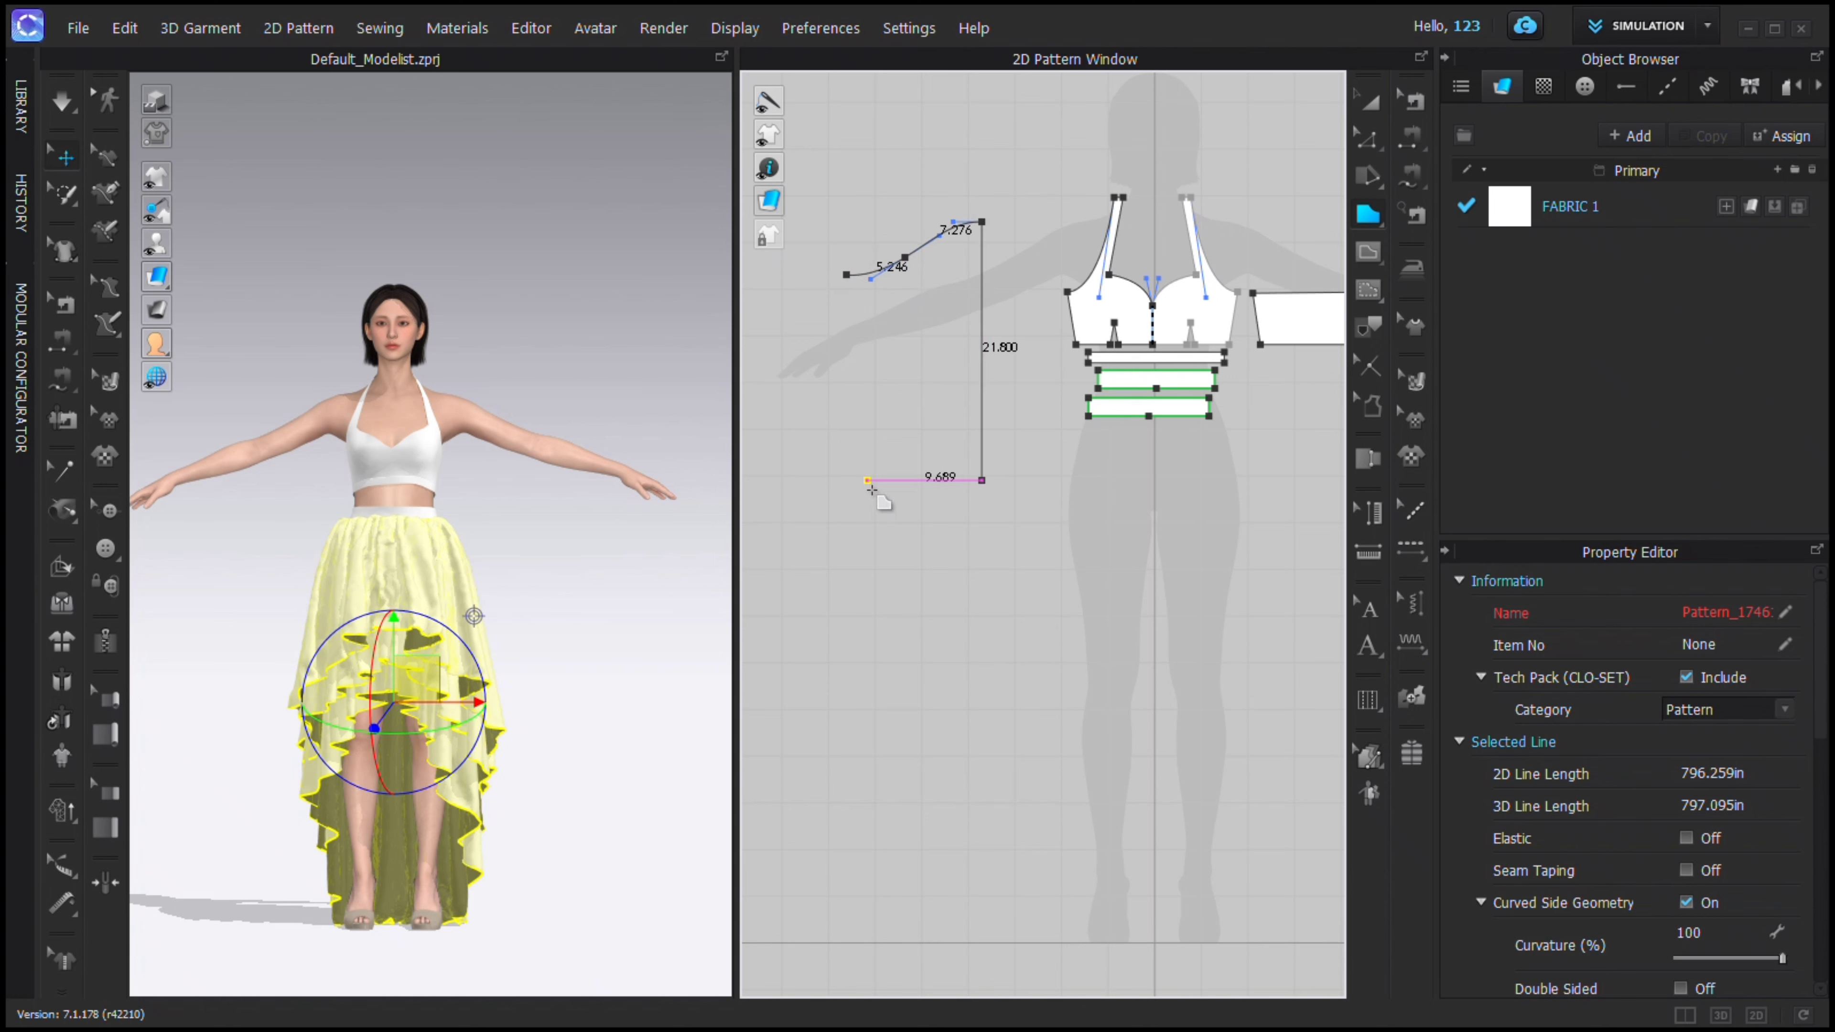
left_click(870, 489)
left_click(847, 275)
Delete the newly drawn sleeve-shaped pattern.
left_click(1370, 101)
left_click(1368, 138)
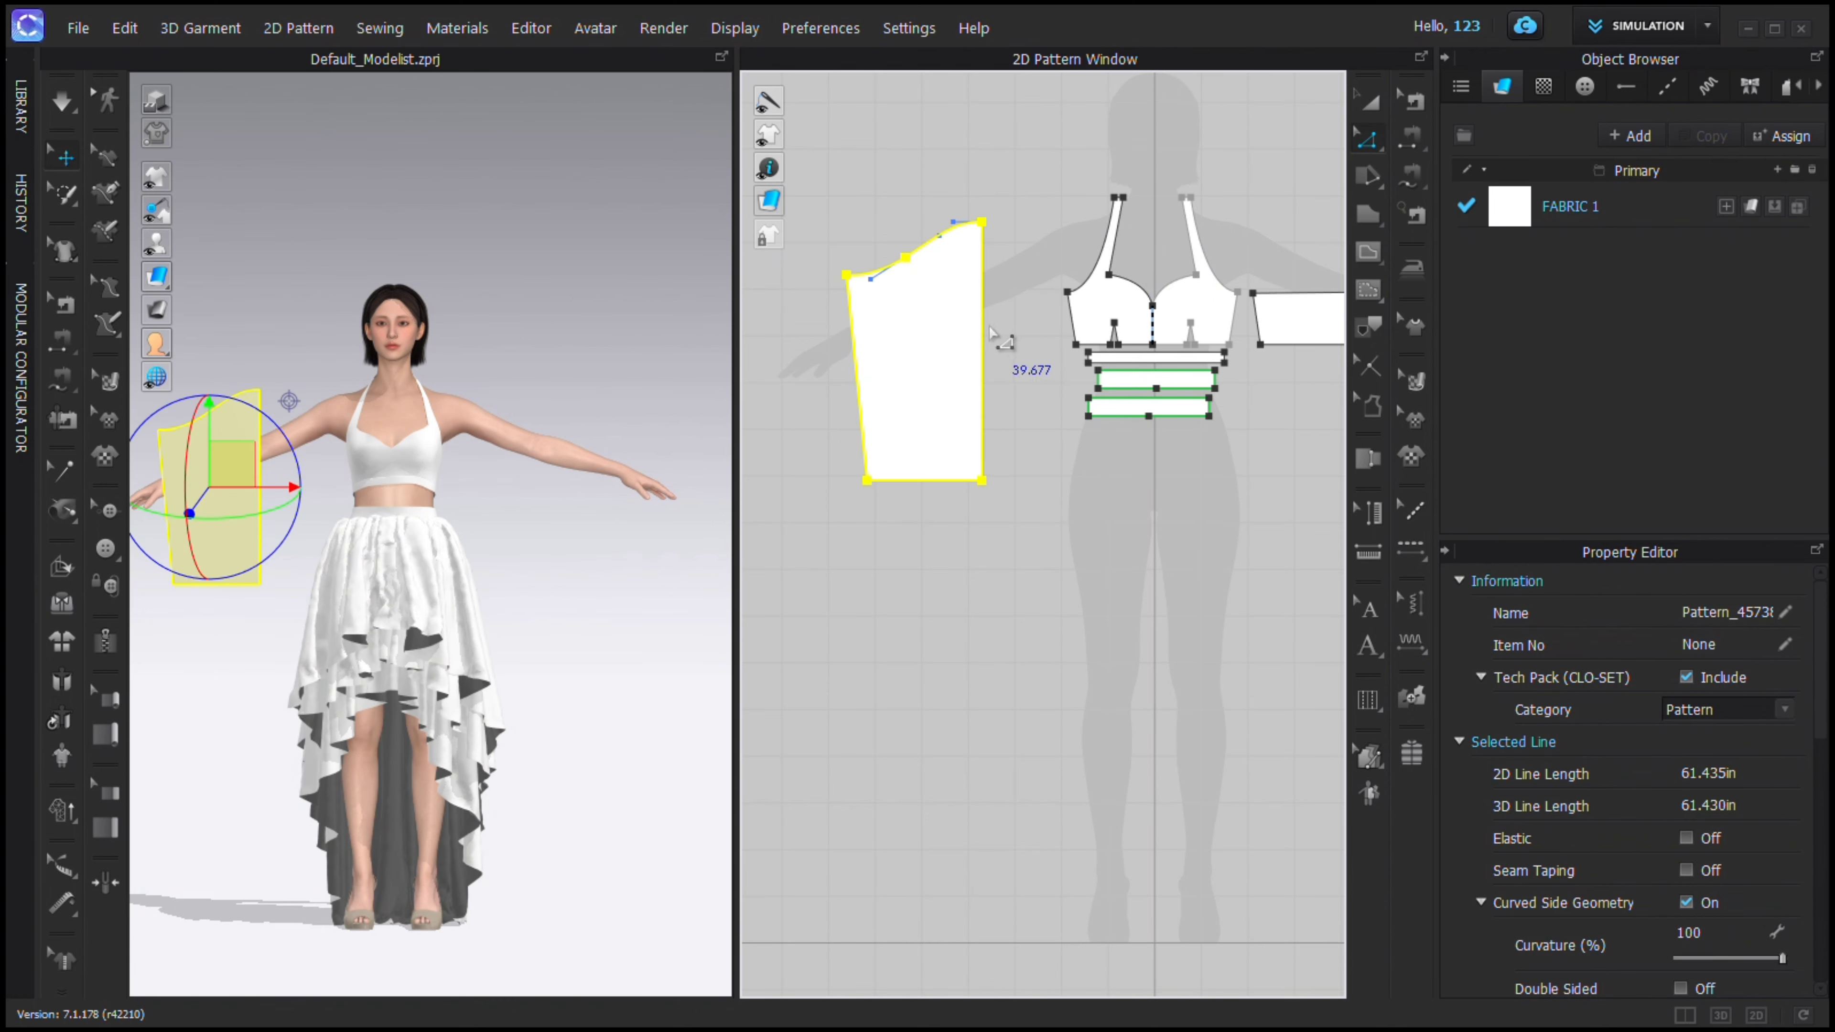
left_click(995, 332)
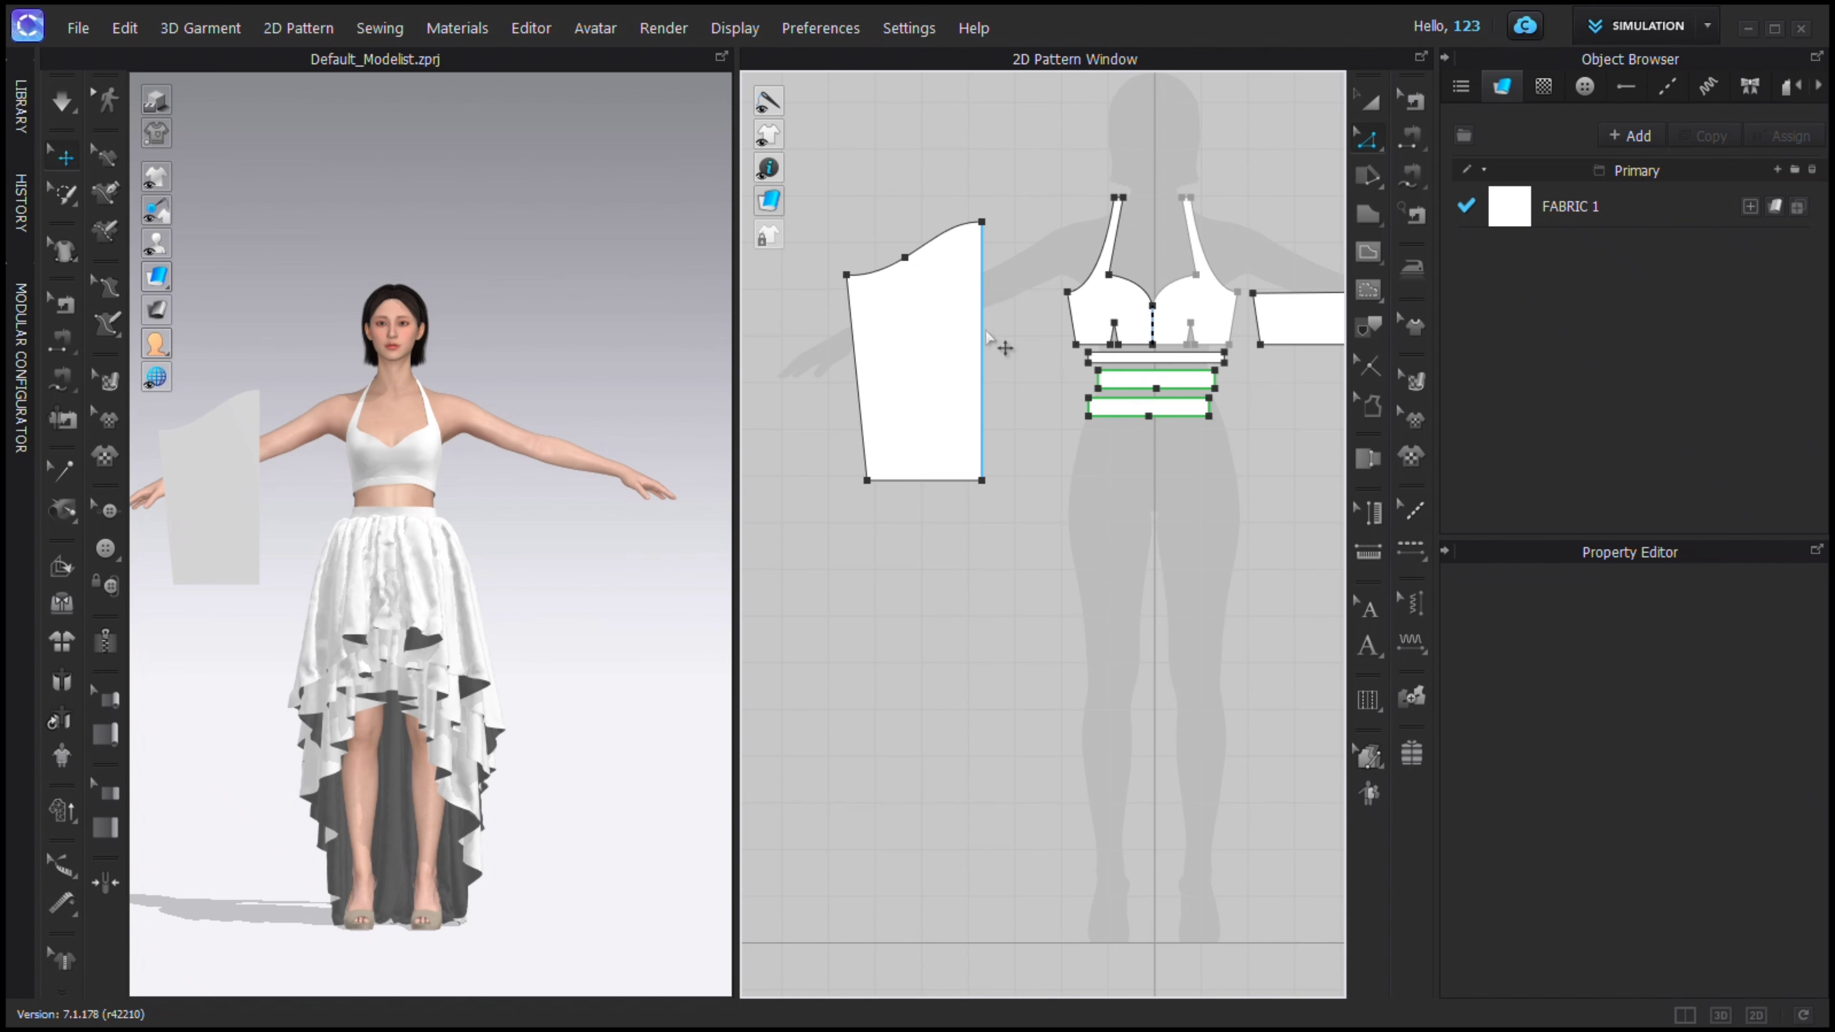
scroll(976, 271, "down", 2)
left_click(1371, 105)
left_click(961, 348)
key("Delete")
Draw a sleeve pattern beside the bra with a straight top about 12.4 in wide and inward-curving sides of two segments each.
left_click(1366, 214)
left_click(903, 246)
left_click(1003, 255)
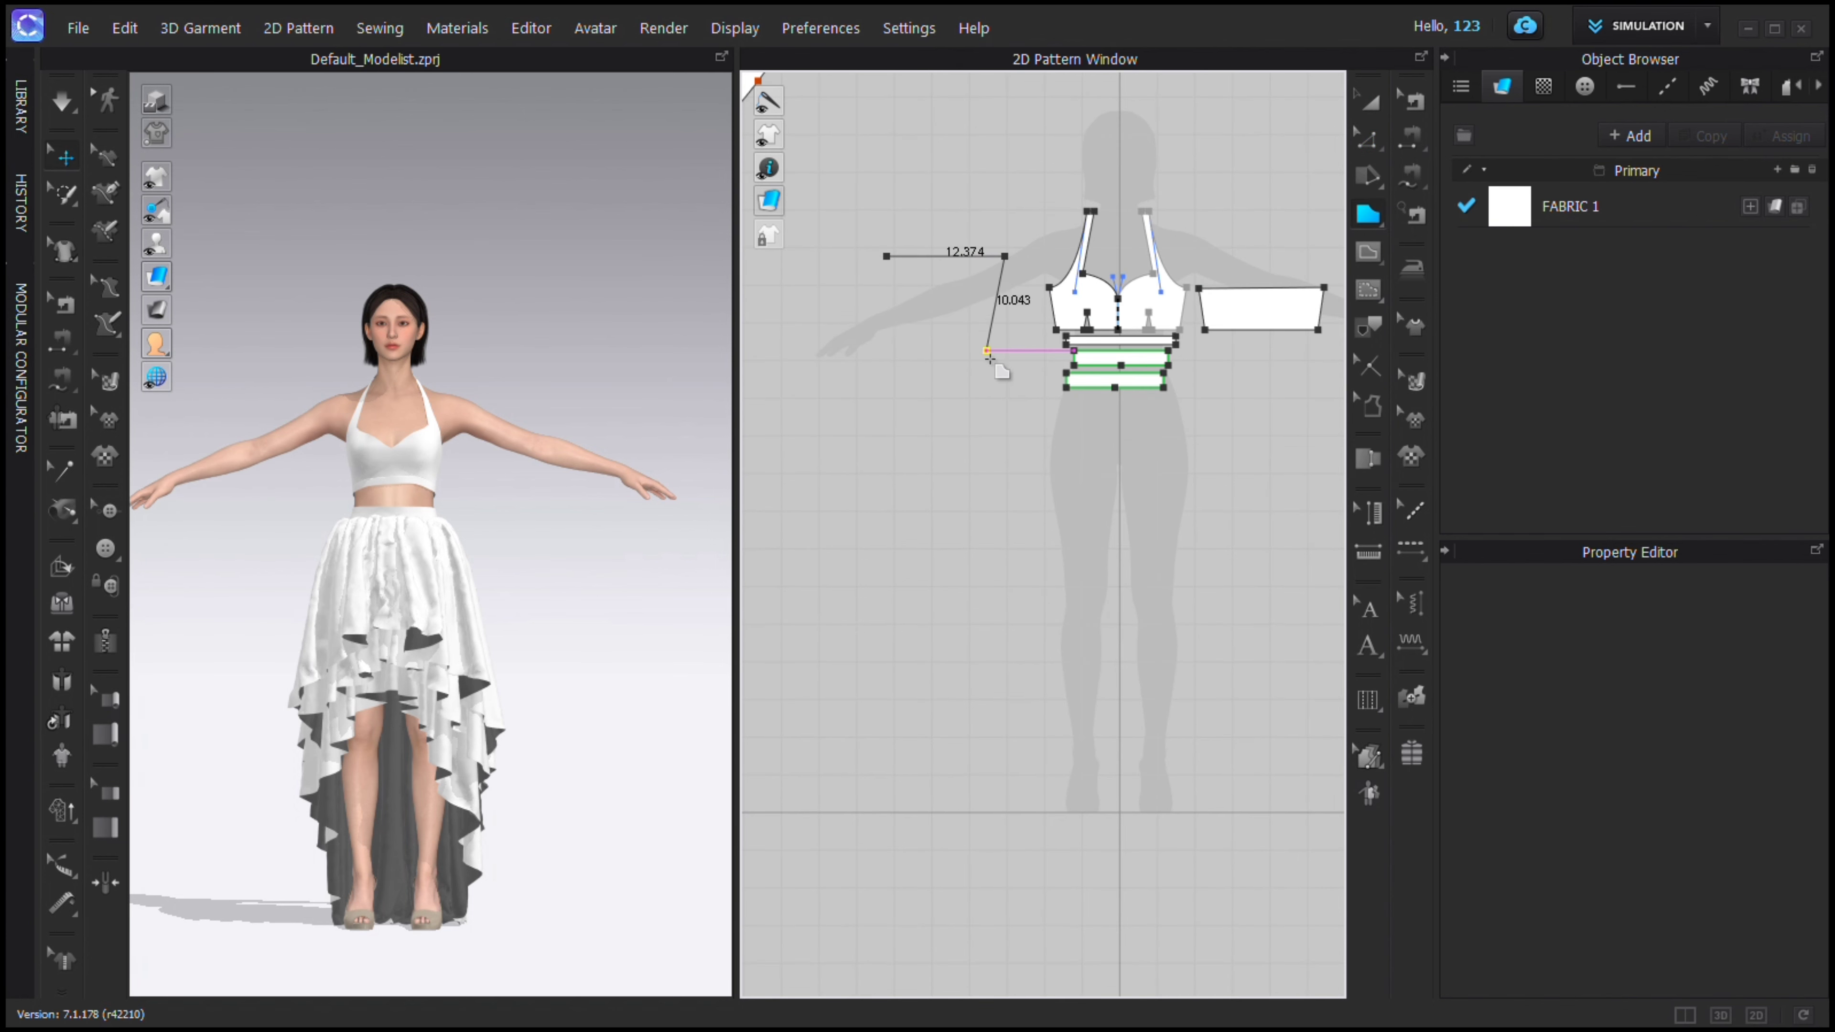
left_click_drag(985, 373, 985, 410)
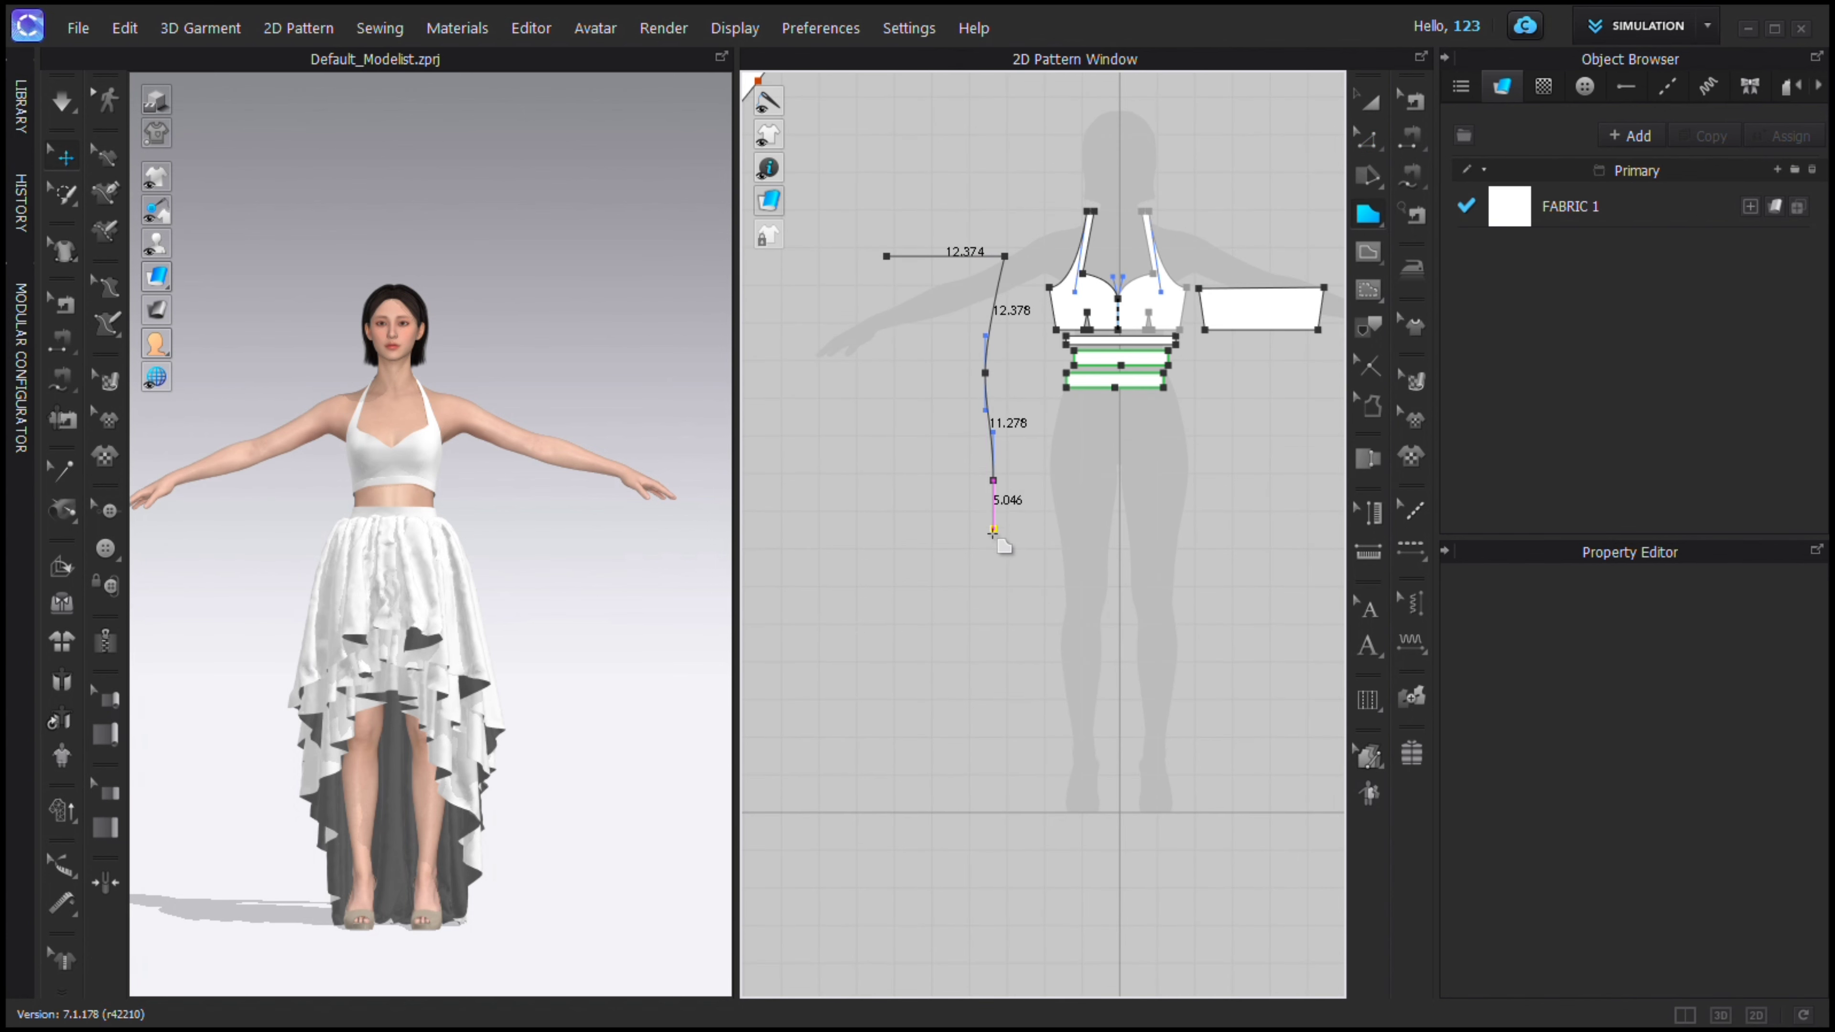
left_click_drag(901, 370, 908, 310)
left_click(887, 257)
Adjust the sleeve's lower corner and middle side points, and curve its lower side segments outward.
left_click(1361, 137)
scroll(945, 442, "up", 3)
left_click_drag(941, 506, 935, 506)
left_click_drag(867, 313, 873, 313)
left_click_drag(1015, 321, 1001, 320)
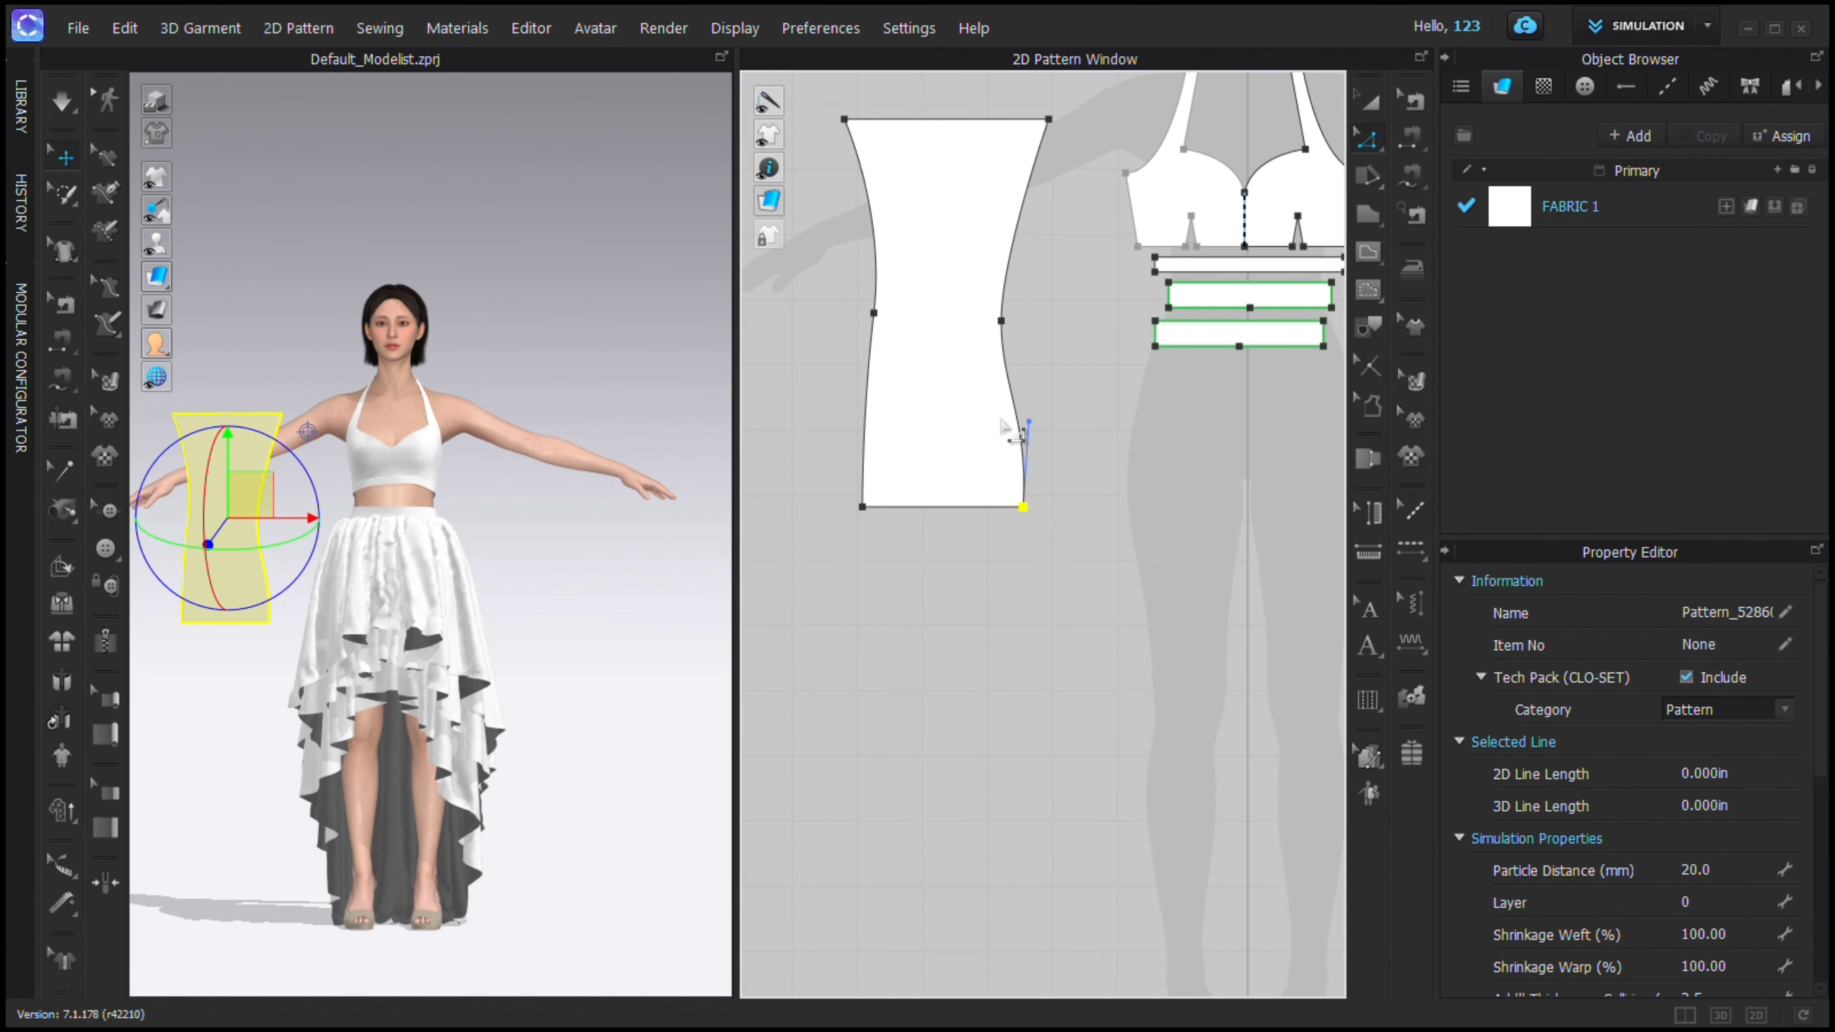
left_click_drag(868, 425, 853, 426)
scroll(864, 419, "up", 2)
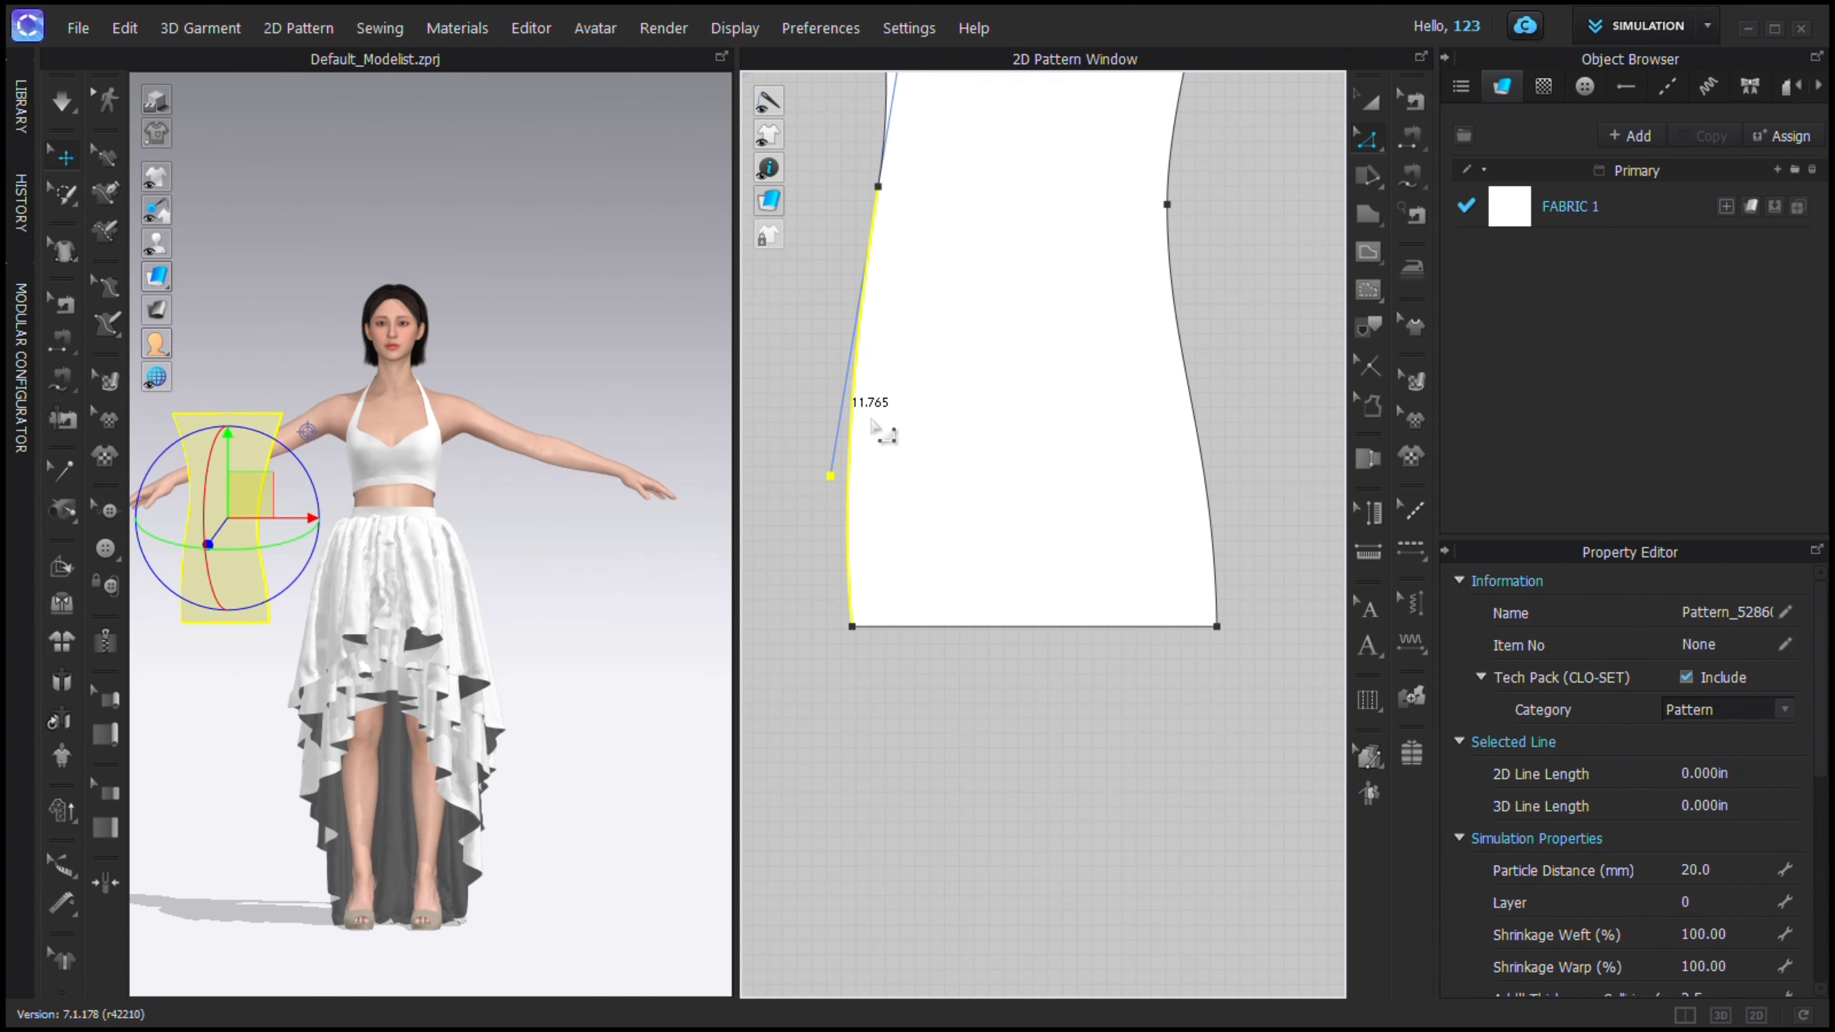
scroll(874, 401, "down", 5)
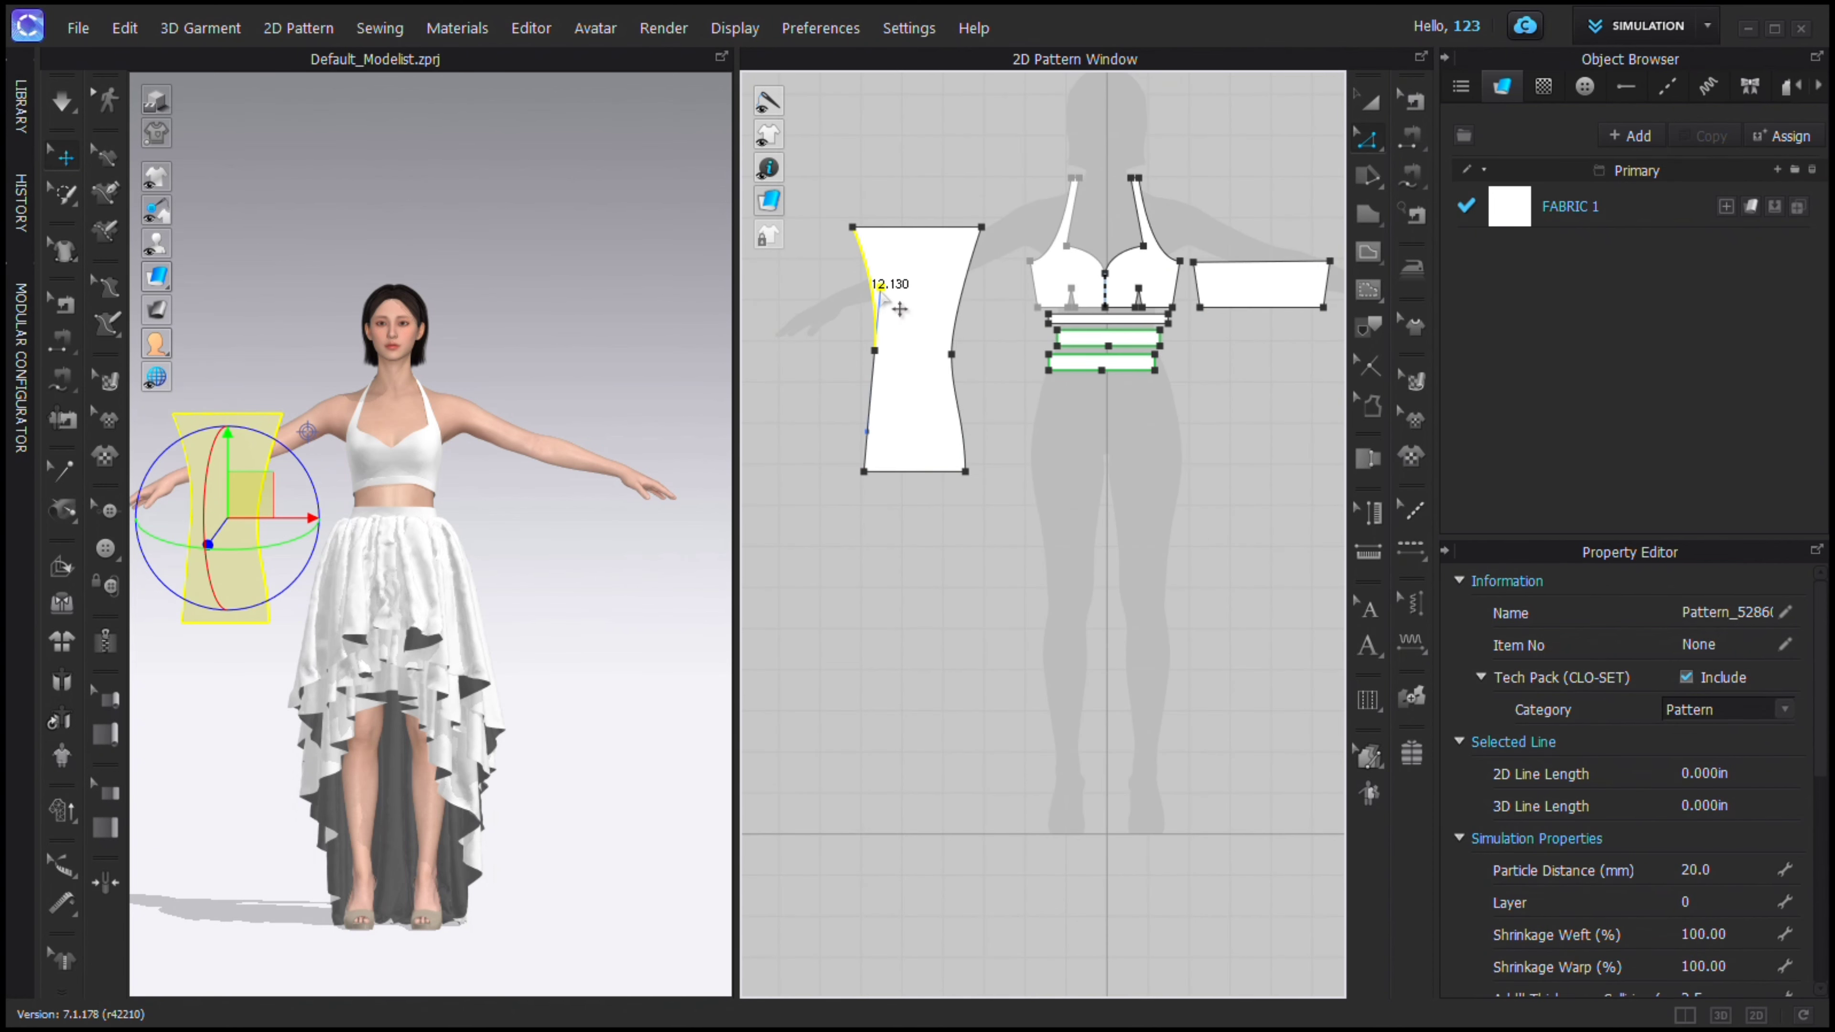
Smooth the curves above and below the middle point on the sleeve's left side.
scroll(885, 405, "up", 3)
left_click(876, 465)
key("ctrl+z")
left_click(1368, 138)
left_click_drag(872, 449, 871, 379)
left_click(1367, 140)
left_click(865, 408)
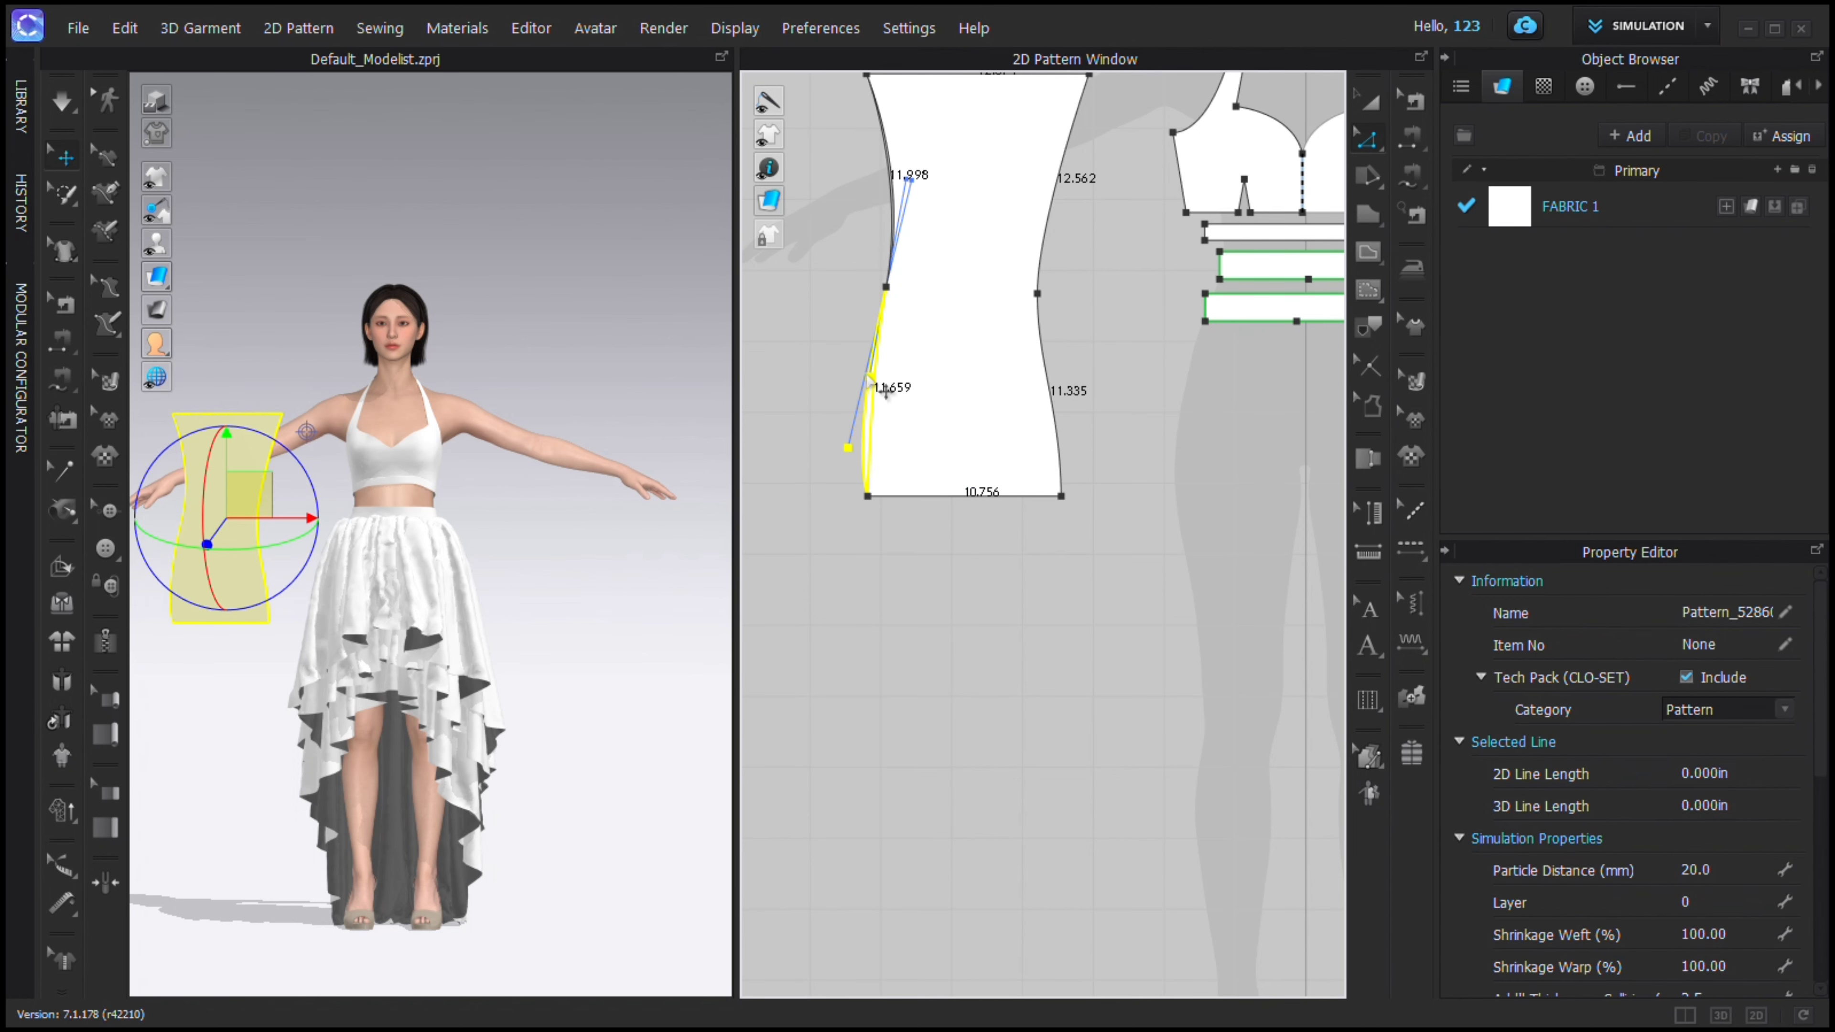
left_click(908, 214)
scroll(929, 220, "down", 3)
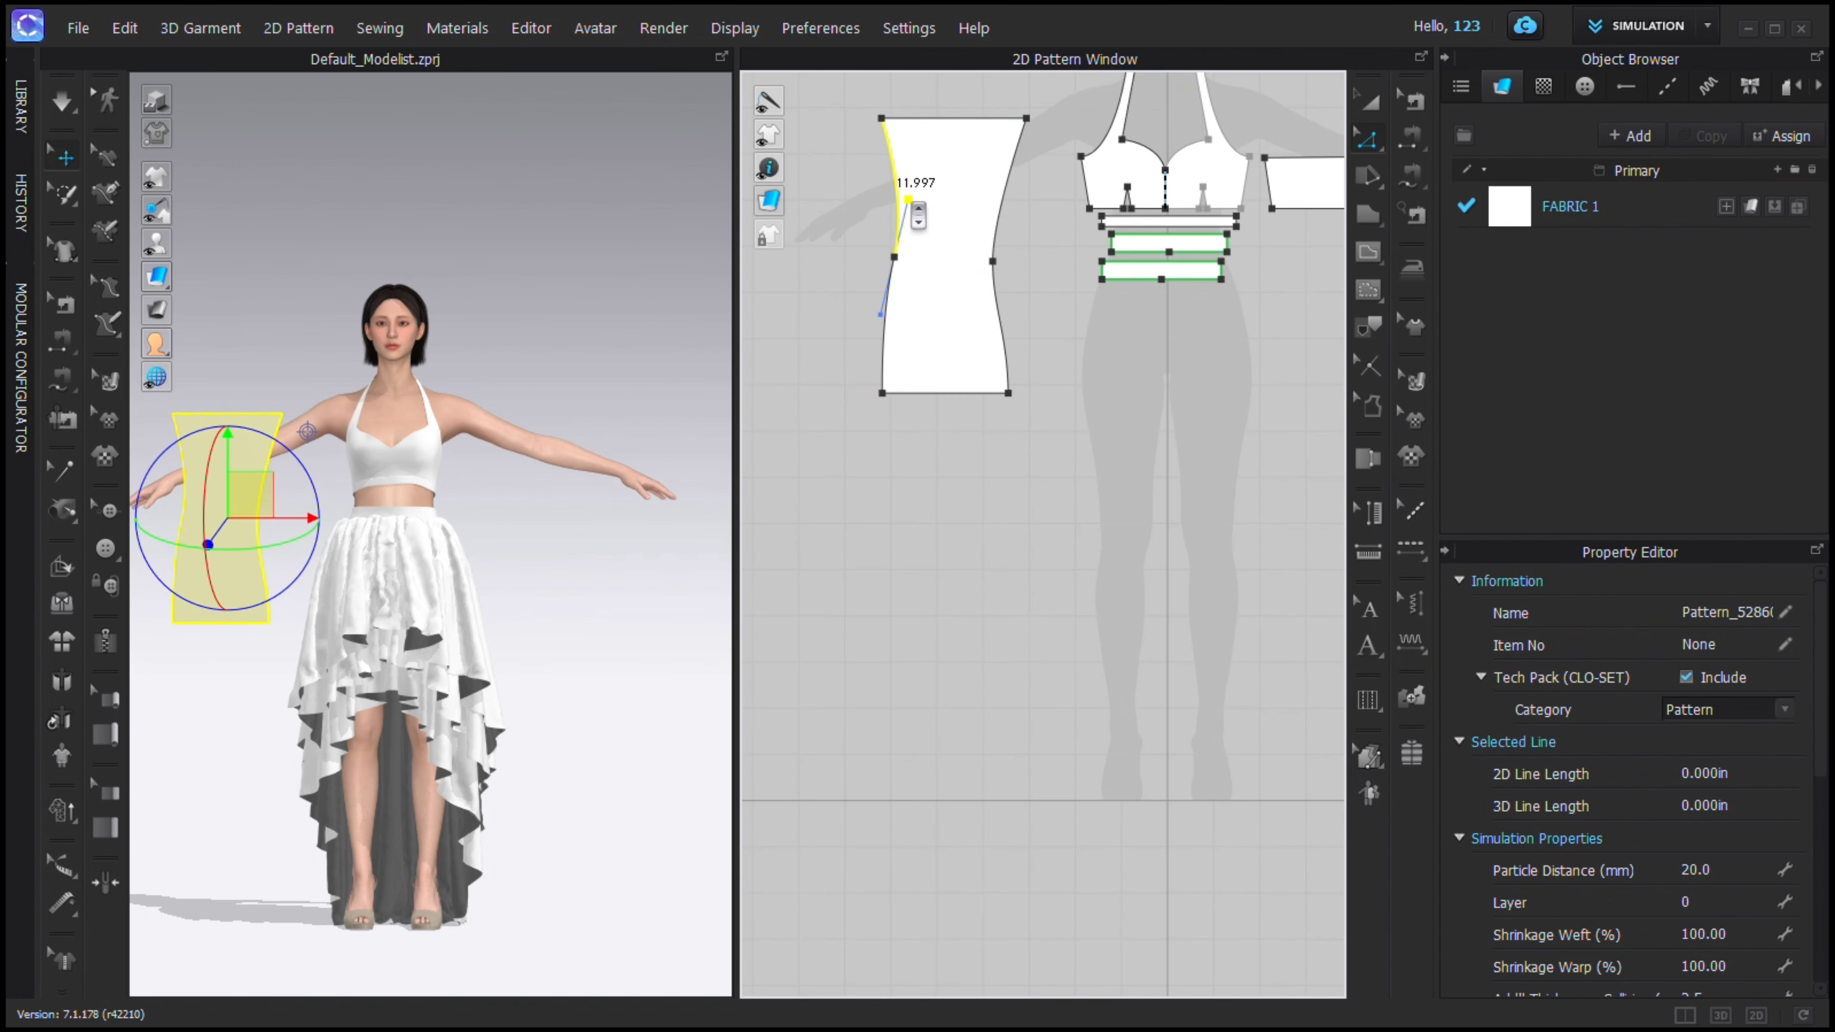
left_click(941, 482)
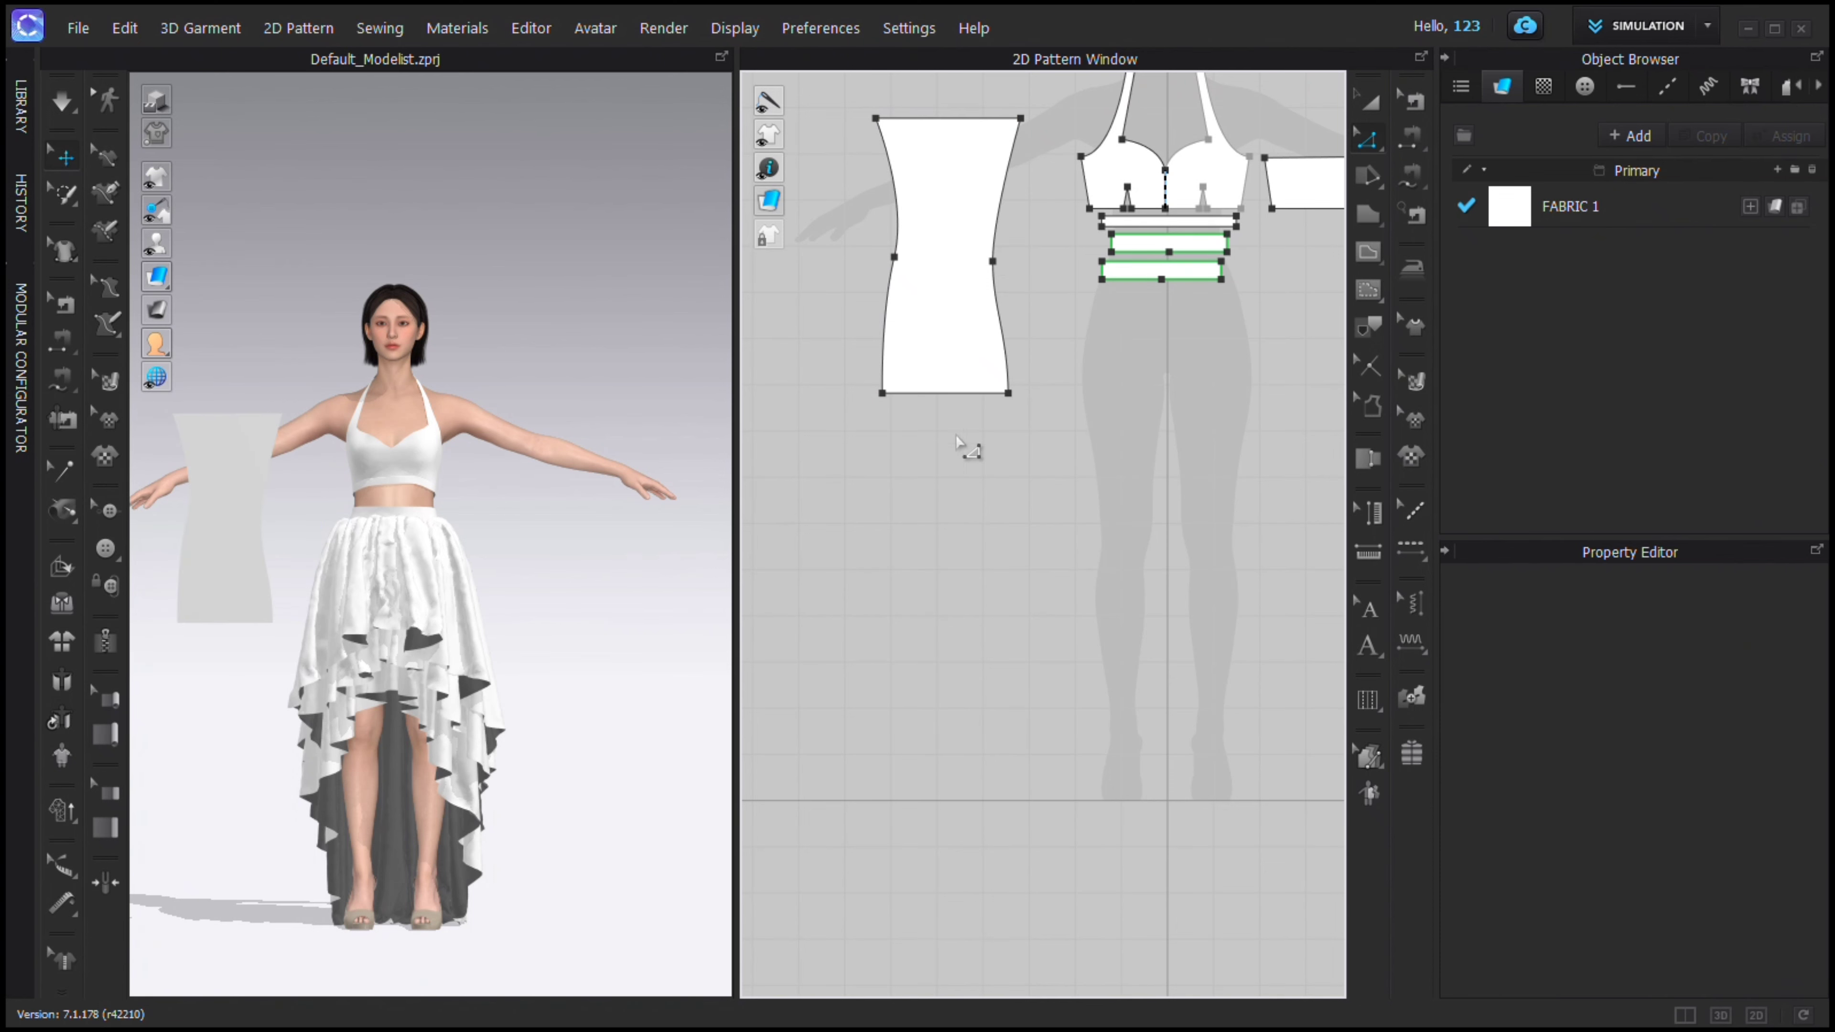
Wrap the sleeve pattern around the avatar's right arm using the arrangement points.
left_click(190, 243)
right_click_drag(308, 379, 705, 466)
left_click(642, 463)
left_click(589, 413)
right_click_drag(578, 426, 347, 405)
left_click(191, 244)
right_click_drag(473, 339, 538, 359)
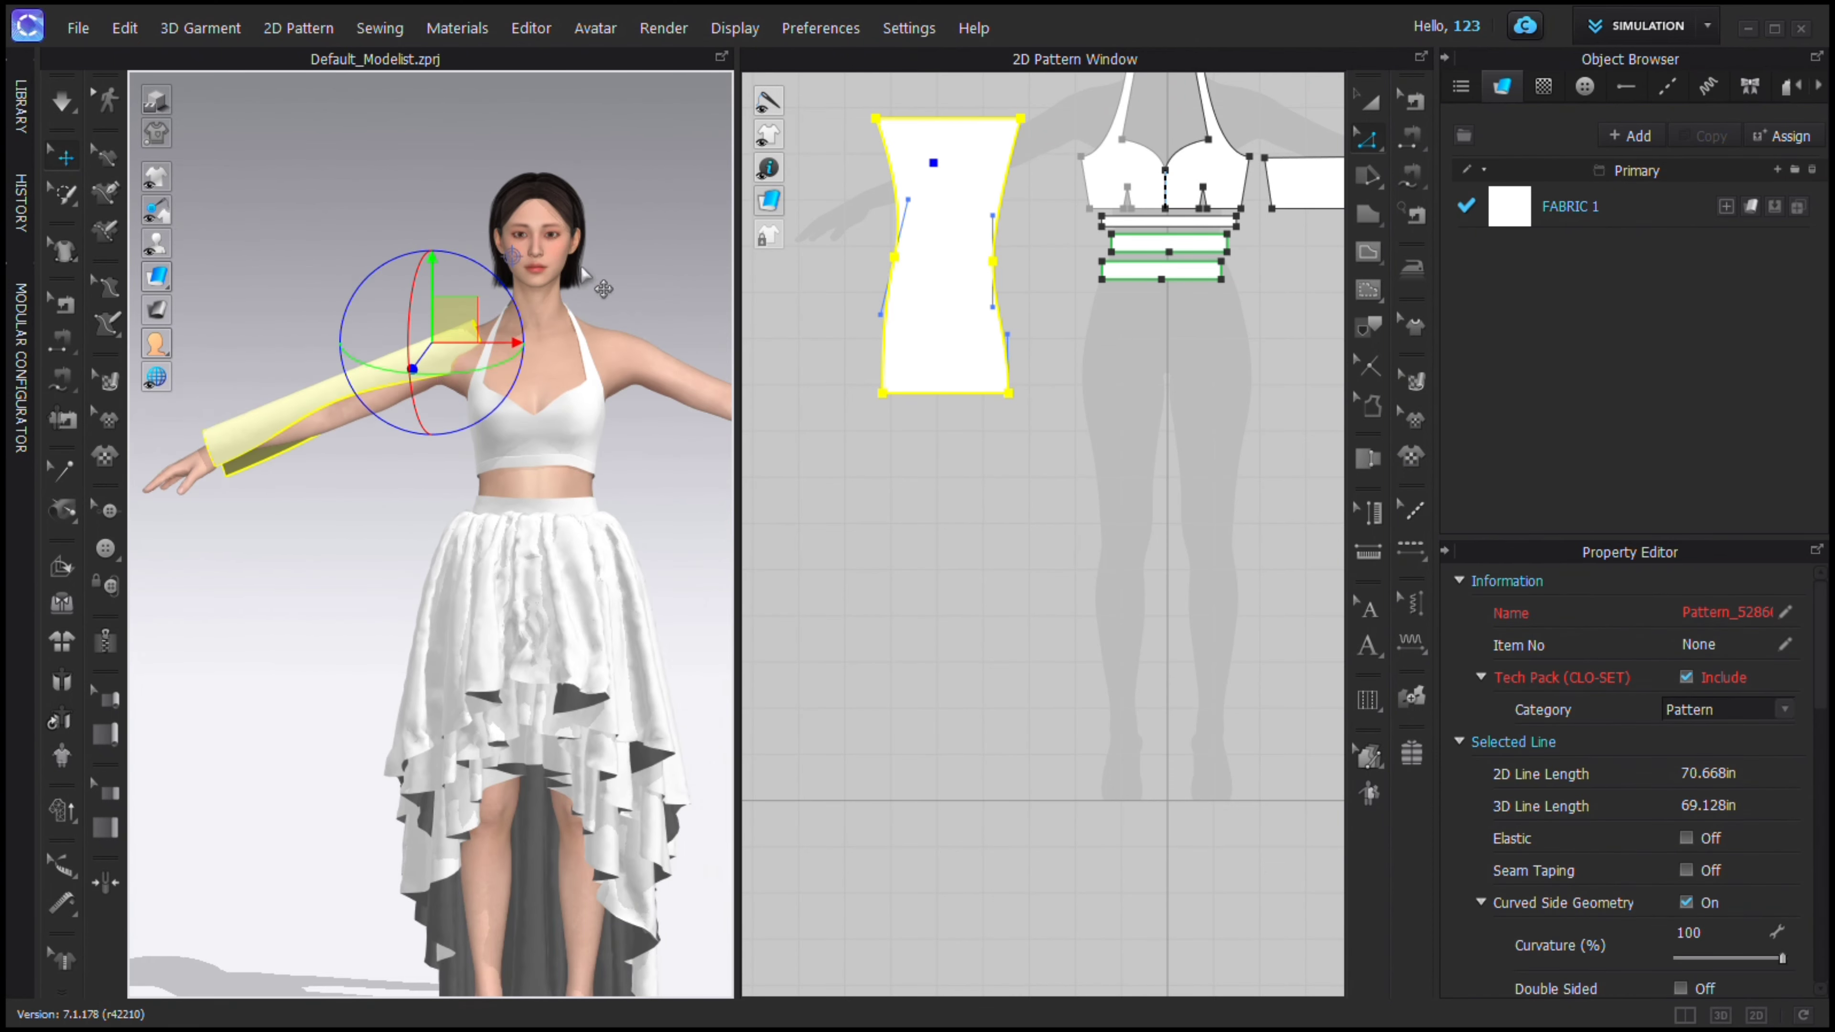
Reposition the sleeve pattern and its points, and shorten it from the base to about 19.8 in long.
left_click(1370, 103)
left_click_drag(880, 393, 871, 393)
left_click(1369, 100)
left_click_drag(989, 247, 974, 352)
left_click_drag(956, 536, 954, 463)
key("b")
key("z")
left_click_drag(901, 226, 911, 266)
Delete the middle points on both sides of the sleeve pattern to straighten its long edges.
key("a")
left_click(976, 360)
key("z")
left_click(890, 295)
left_click(884, 289)
key("Delete")
left_click(1014, 294)
key("Delete")
Narrow the sleeve's hem at its left corner and sew the two long sides together for simulation.
left_click_drag(859, 439, 881, 439)
key("n")
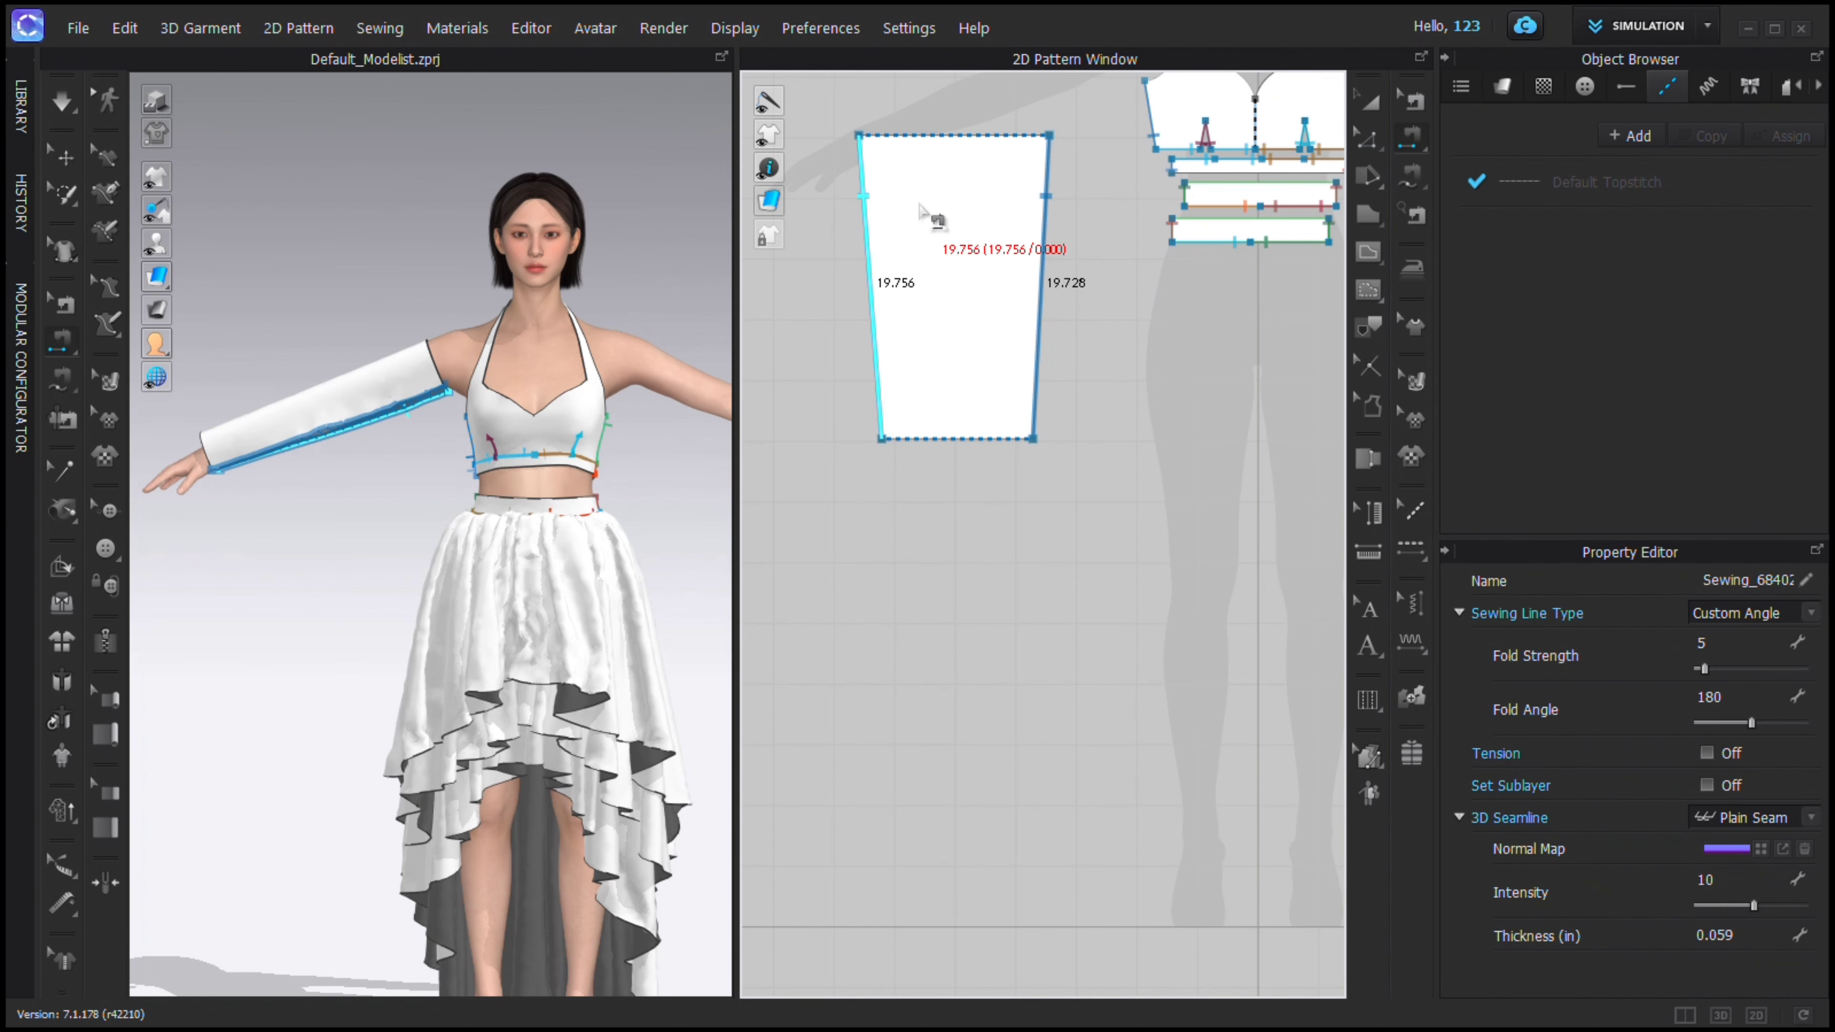
key("a")
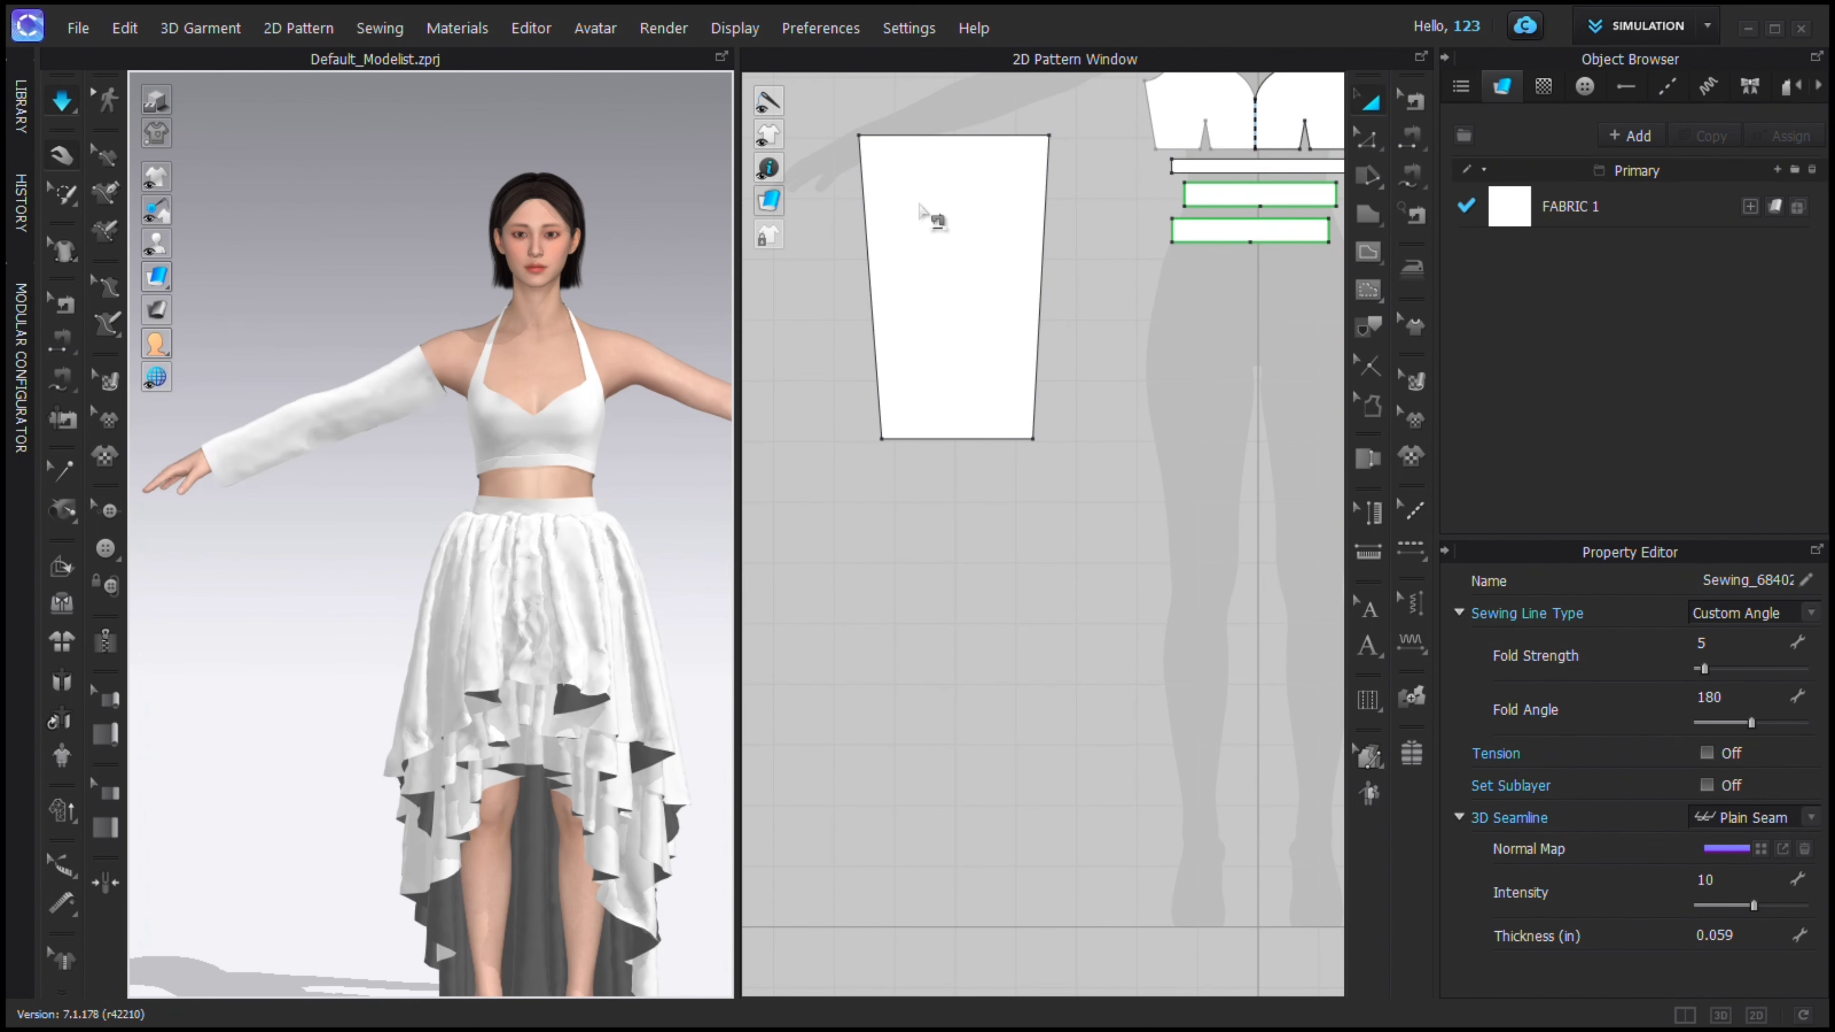
Narrow the sleeve pattern from both sides and curve its long edges inward.
left_click(932, 217)
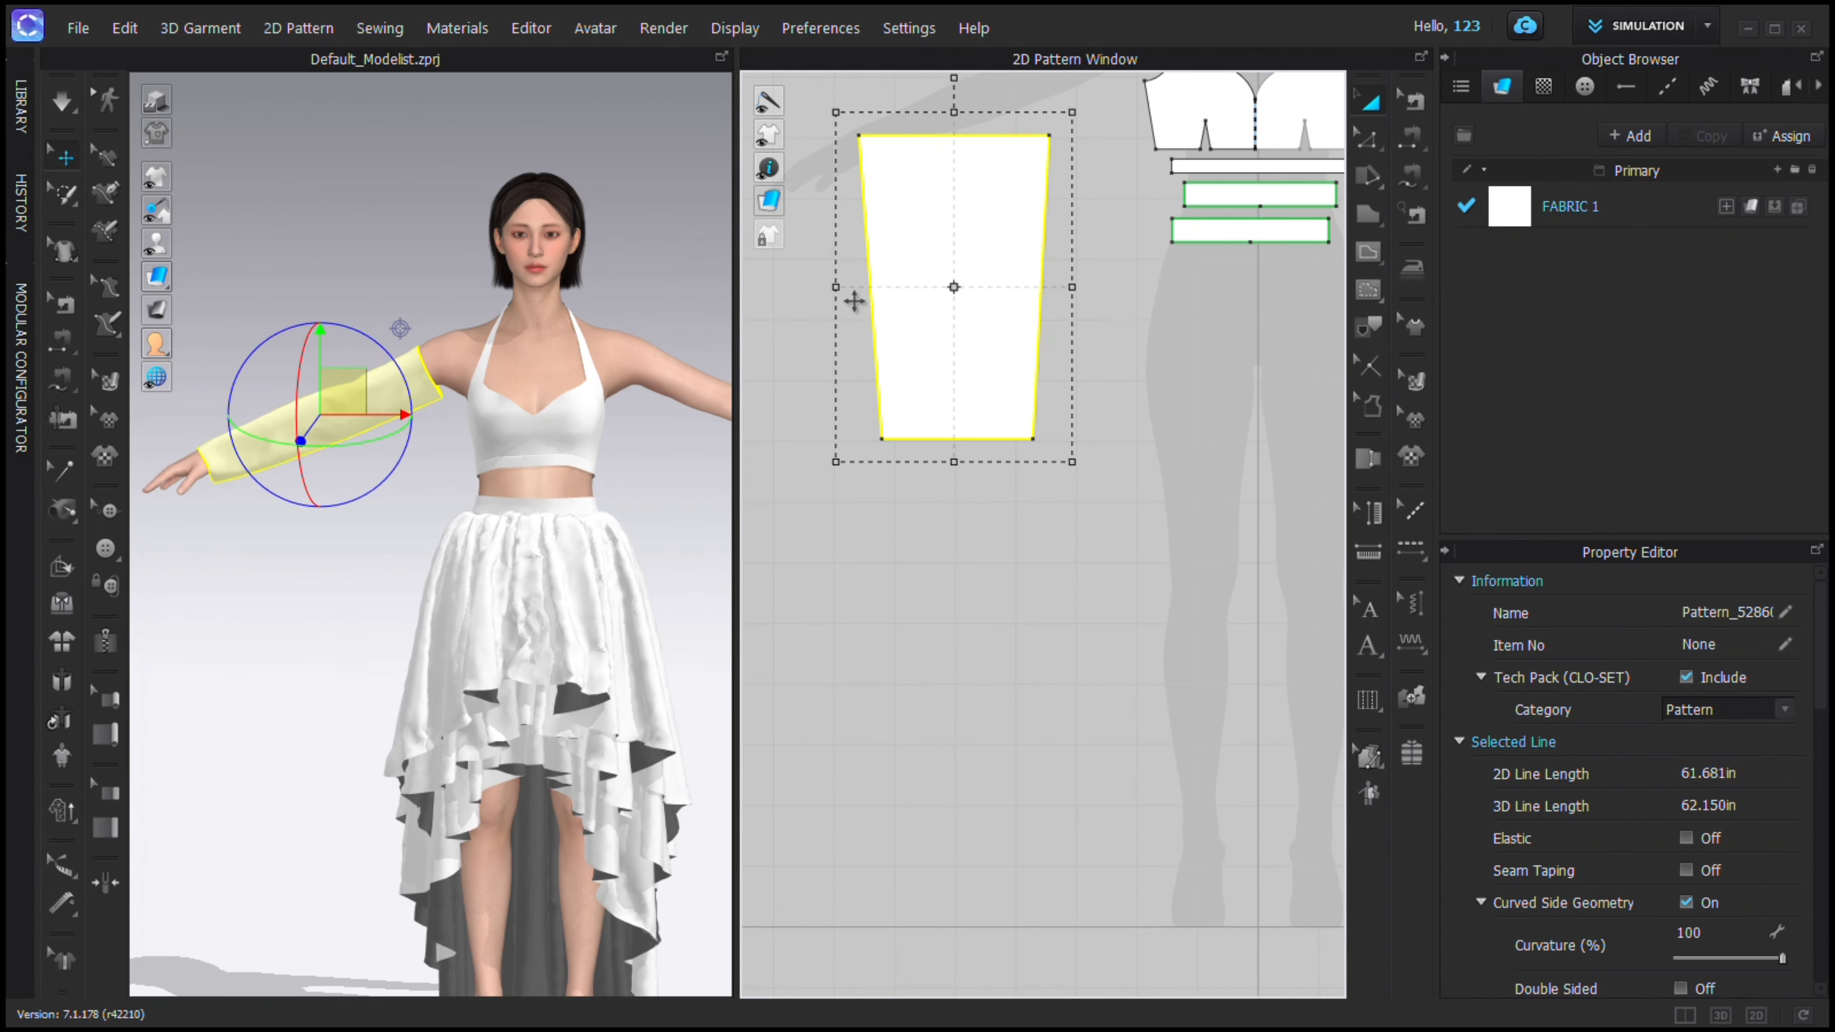
left_click_drag(838, 289, 855, 289)
left_click_drag(1073, 288, 1010, 302)
left_click(1373, 144)
left_click(1428, 211)
left_click_drag(886, 293, 898, 293)
Simulate the reshaped sleeve on the avatar's right arm and stop the simulation.
key("space")
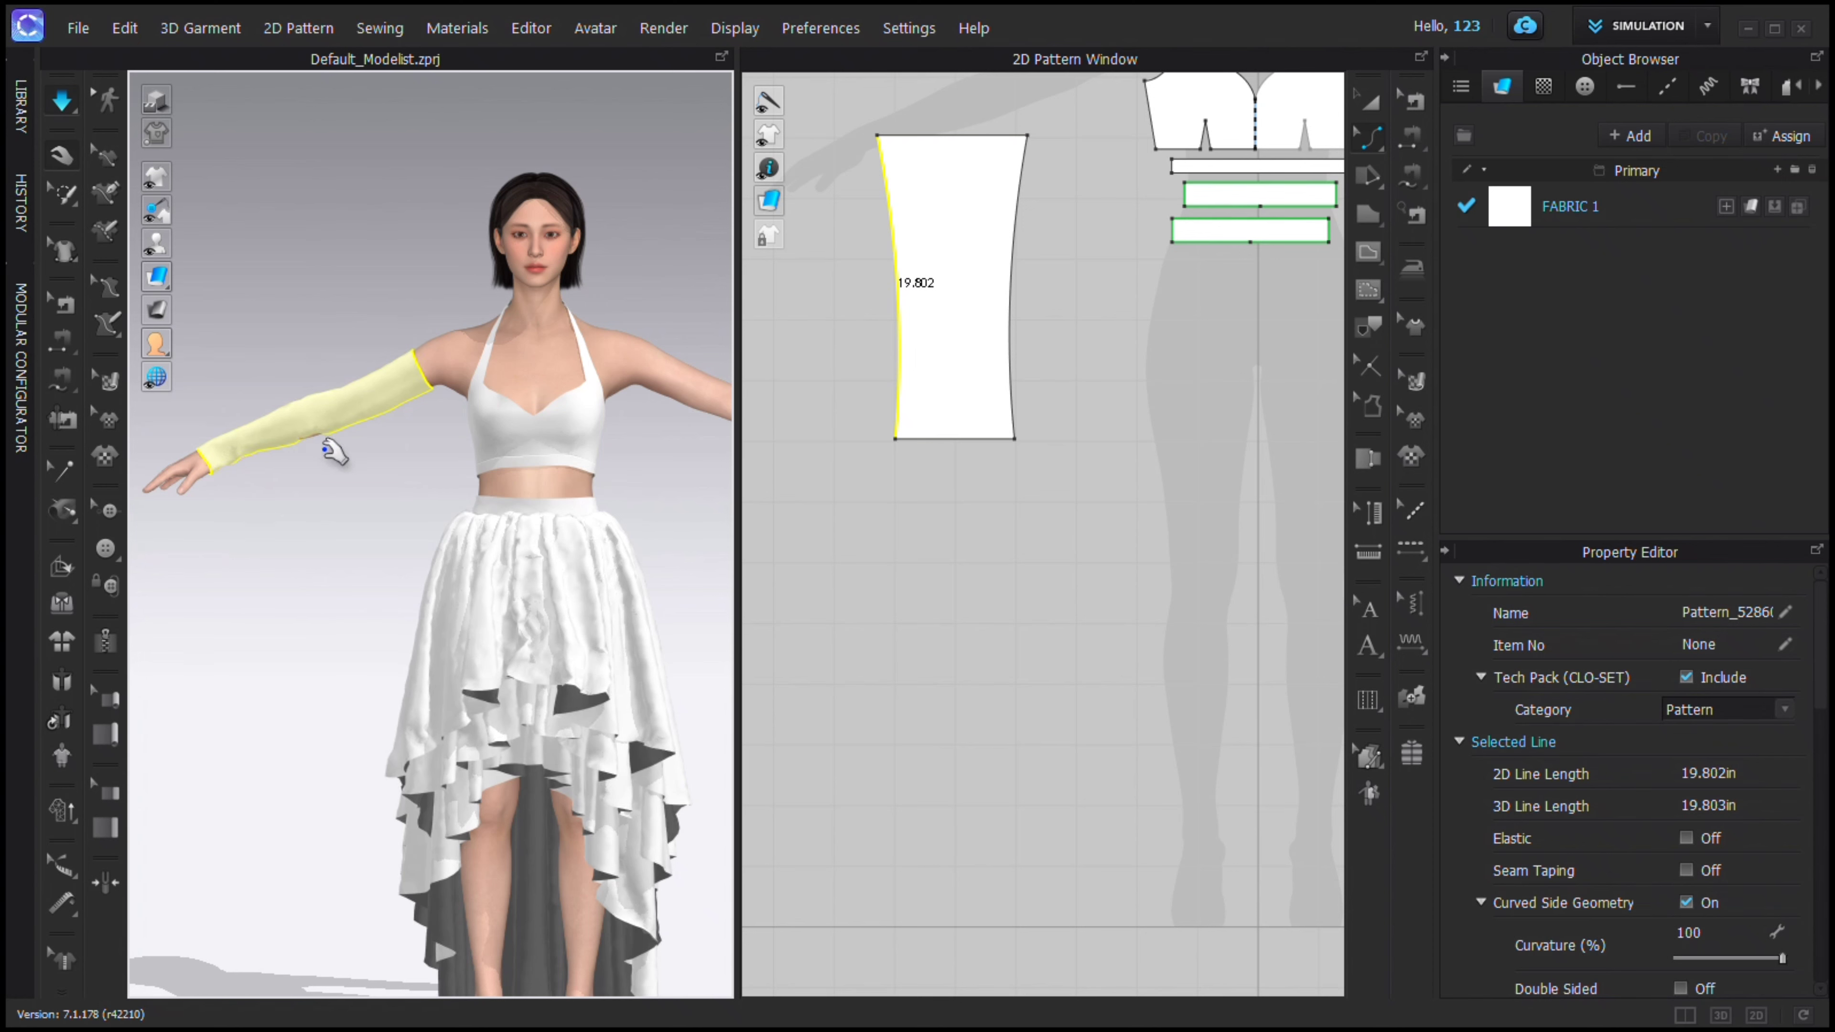
scroll(409, 503, "down", 4)
mouse_move(423, 504)
right_mouse_down()
mouse_move(520, 506)
mouse_move(424, 505)
right_mouse_up()
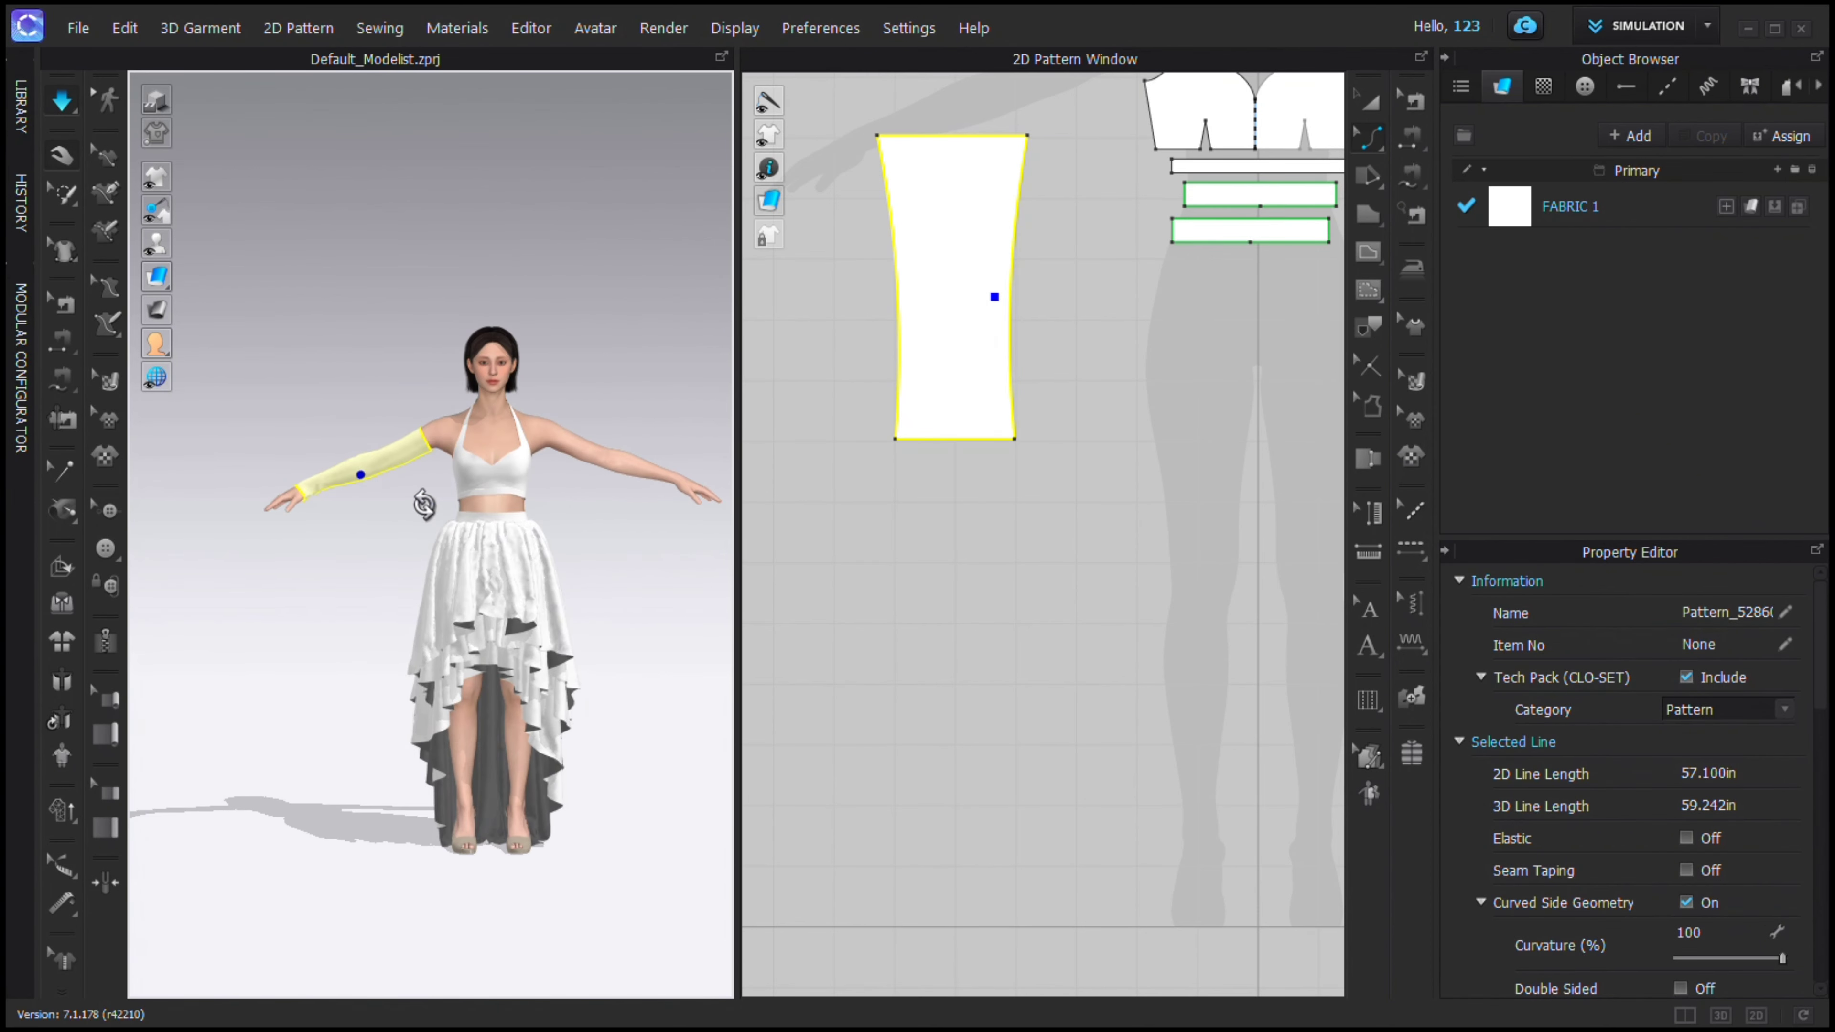
middle_click_drag(413, 471, 325, 416)
key("space")
Draw three horizontal internal lines across the lower half of the sleeve, from one side edge to the other.
scroll(1029, 272, "down", 3)
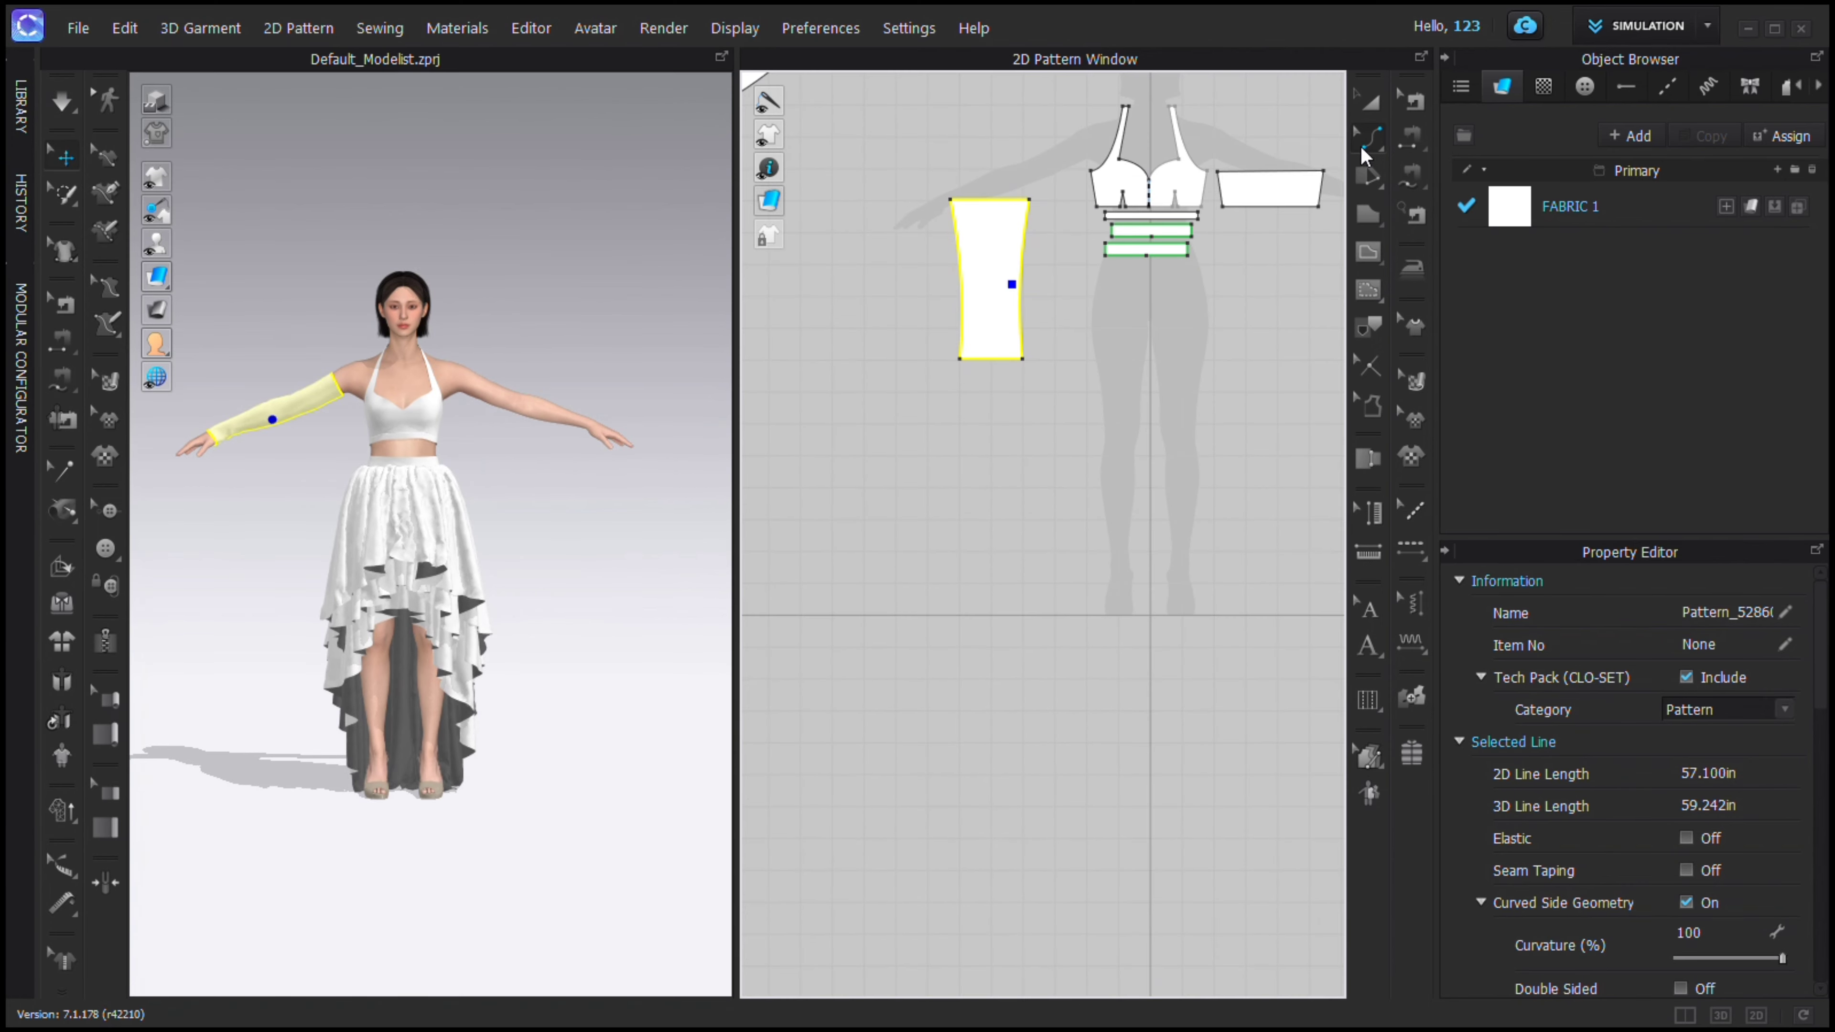
left_click(1369, 251)
scroll(957, 309, "up", 5)
middle_click_drag(1011, 292, 870, 295)
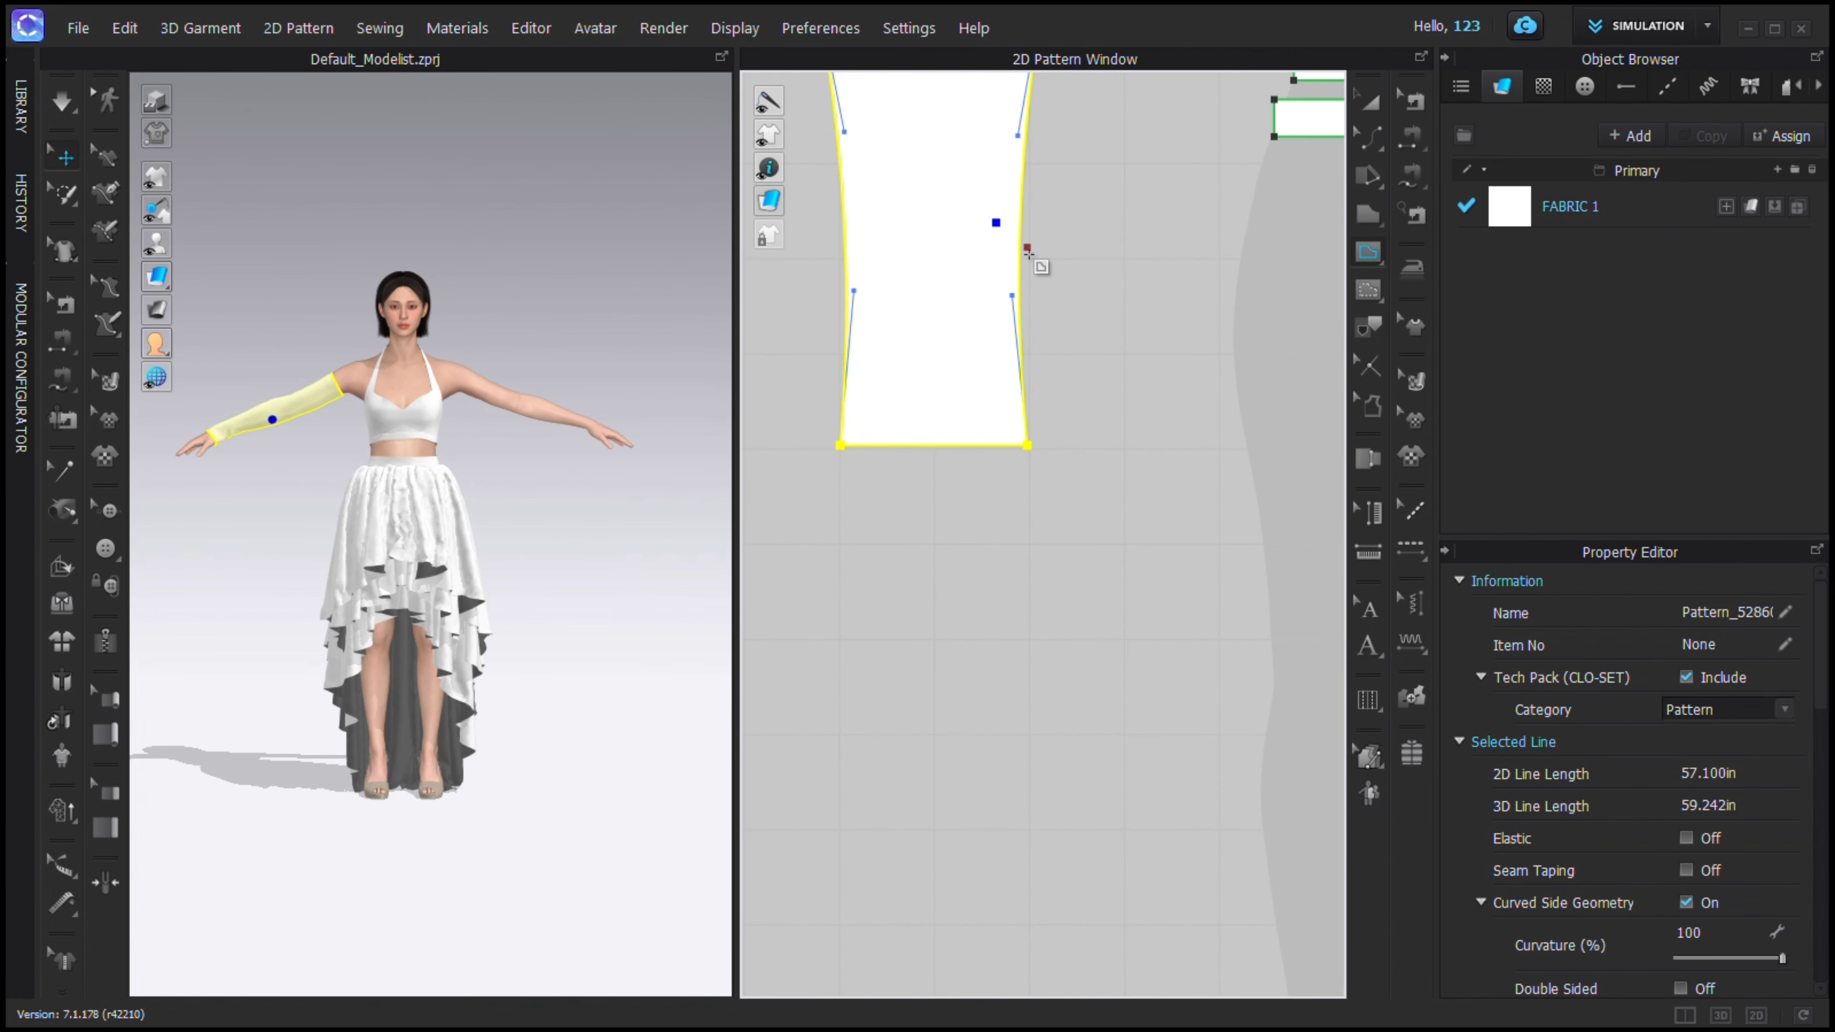
scroll(866, 248, "up", 4)
double_click(848, 303, "shift")
scroll(849, 303, "down", 5)
left_click(844, 357)
double_click(1099, 358, "shift")
scroll(1017, 463, "down", 1)
middle_click_drag(1012, 444, 999, 421)
scroll(998, 419, "up", 2)
left_click(832, 384)
left_click(1103, 385)
scroll(1203, 517, "down", 2)
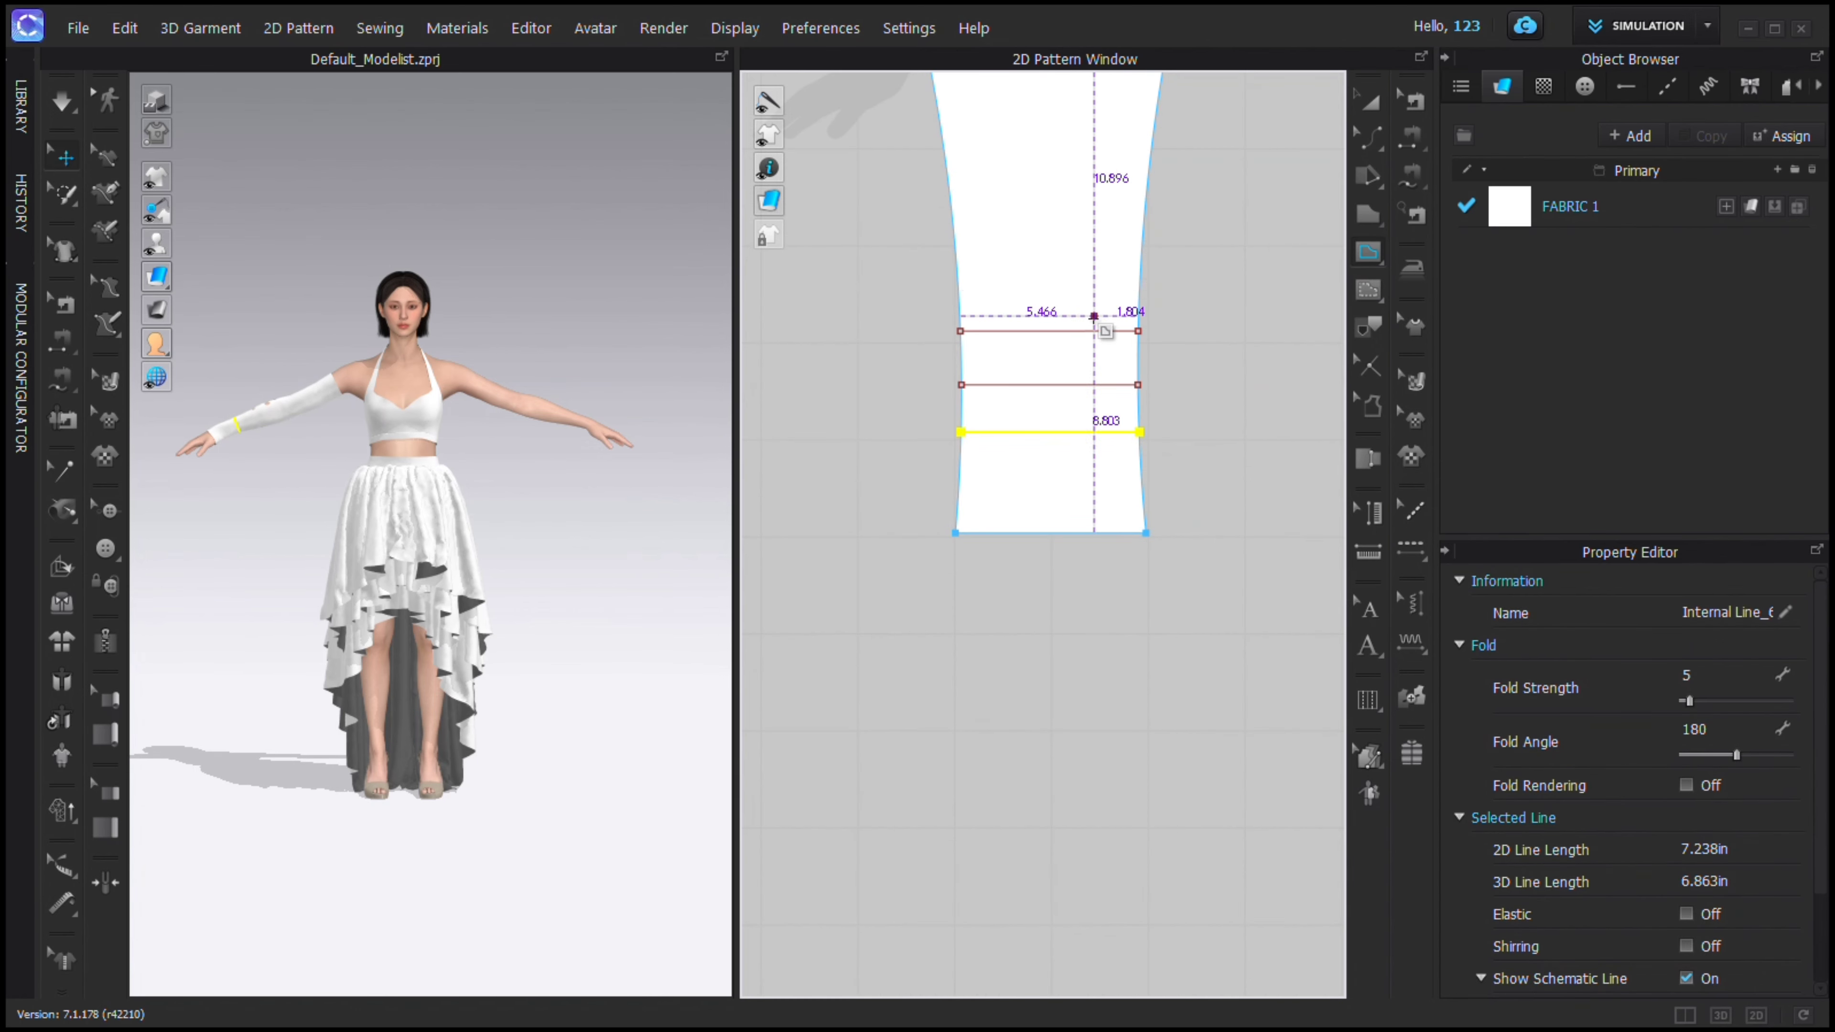
Draw a circle pattern about 40.9 in around beside the sleeve.
left_click(1365, 217)
left_click(1390, 255)
scroll(979, 357, "down", 5)
middle_click_drag(979, 356, 1087, 367)
left_click_drag(877, 305, 1019, 439)
left_click(1368, 101)
Rotate and move the circle pattern in 3D so it stands around the avatar's right forearm.
scroll(433, 535, "up", 5)
middle_click_drag(181, 470, 521, 533)
left_click_drag(370, 584, 399, 530)
right_click_drag(414, 552, 520, 555)
left_click_drag(397, 560, 324, 558)
right_click_drag(556, 535, 454, 527)
left_click_drag(454, 527, 645, 407)
right_click_drag(535, 433, 650, 441)
scroll(621, 419, "up", 3)
middle_click_drag(622, 405, 521, 582)
left_click_drag(516, 581, 506, 552)
Add a concentric inner circle to the circle pattern and compare it with the sleeved arm in 3D.
left_click_drag(855, 461, 882, 434)
right_click_drag(541, 526, 560, 525)
scroll(1045, 287, "up", 3)
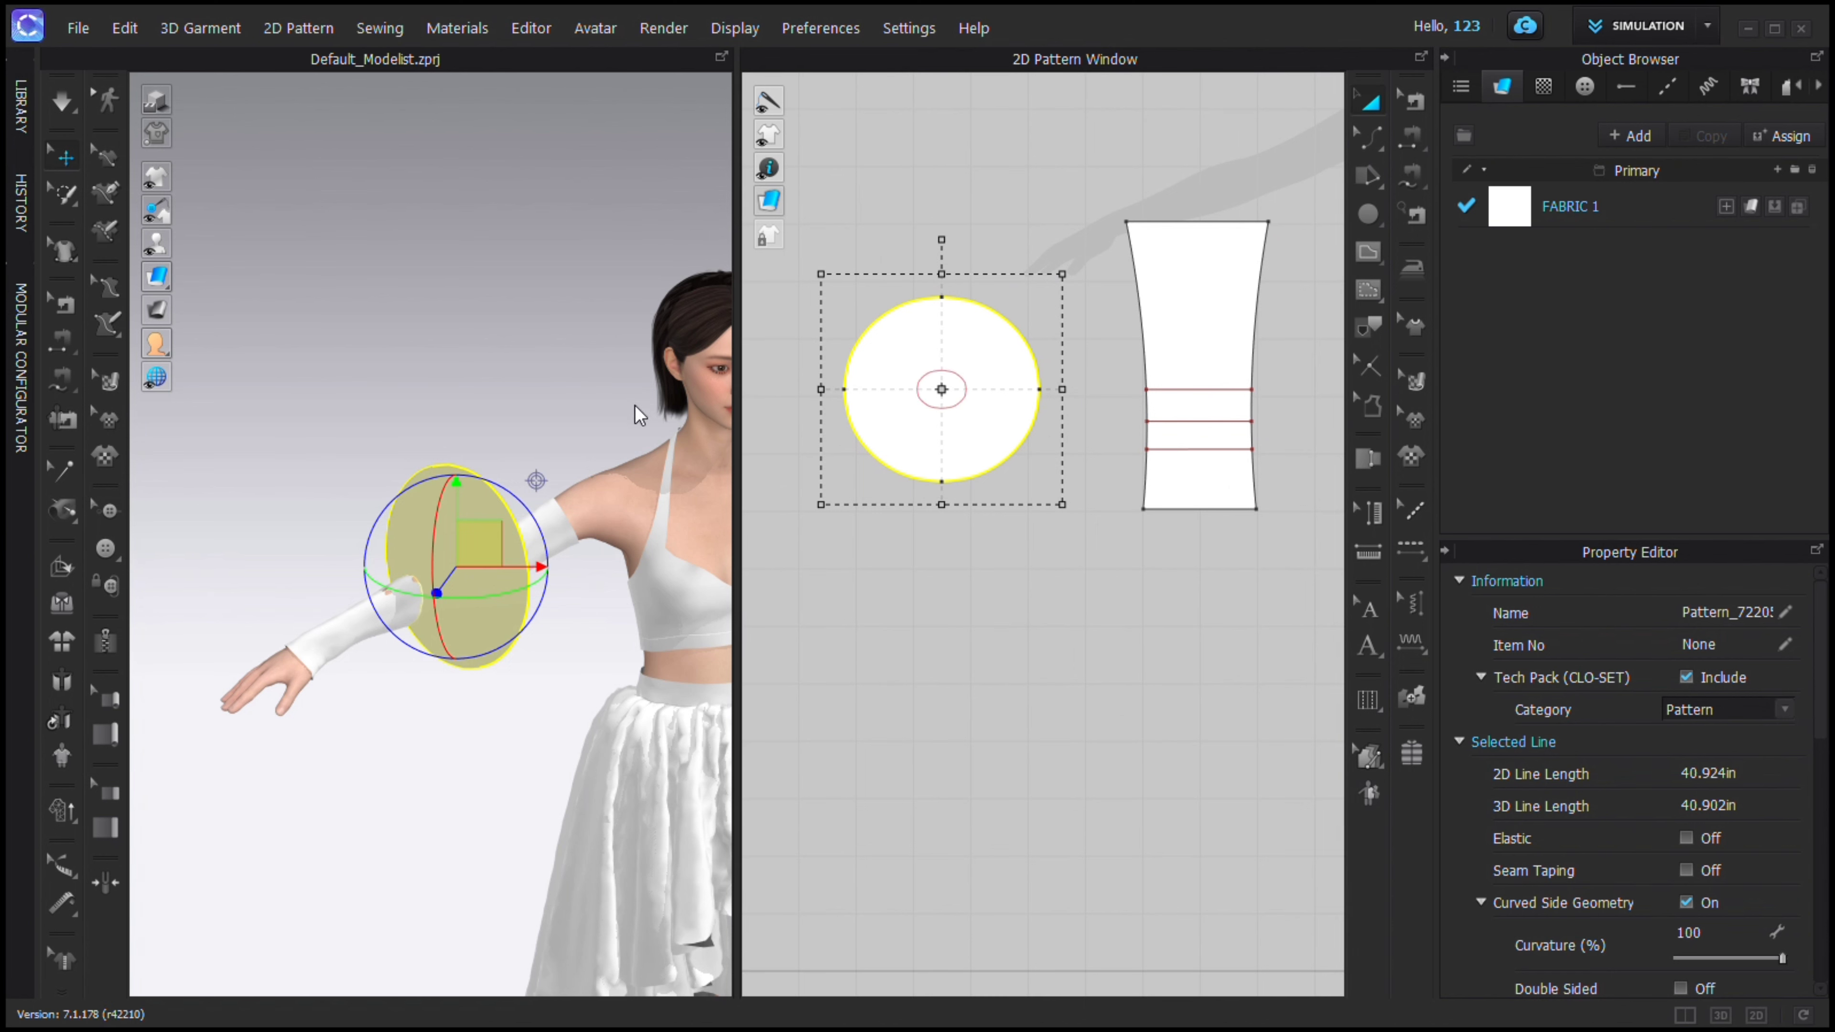
left_click(635, 405)
left_click(635, 404)
left_click(562, 590)
right_click_drag(560, 556, 646, 560)
left_click(418, 623)
right_click_drag(422, 628, 295, 627)
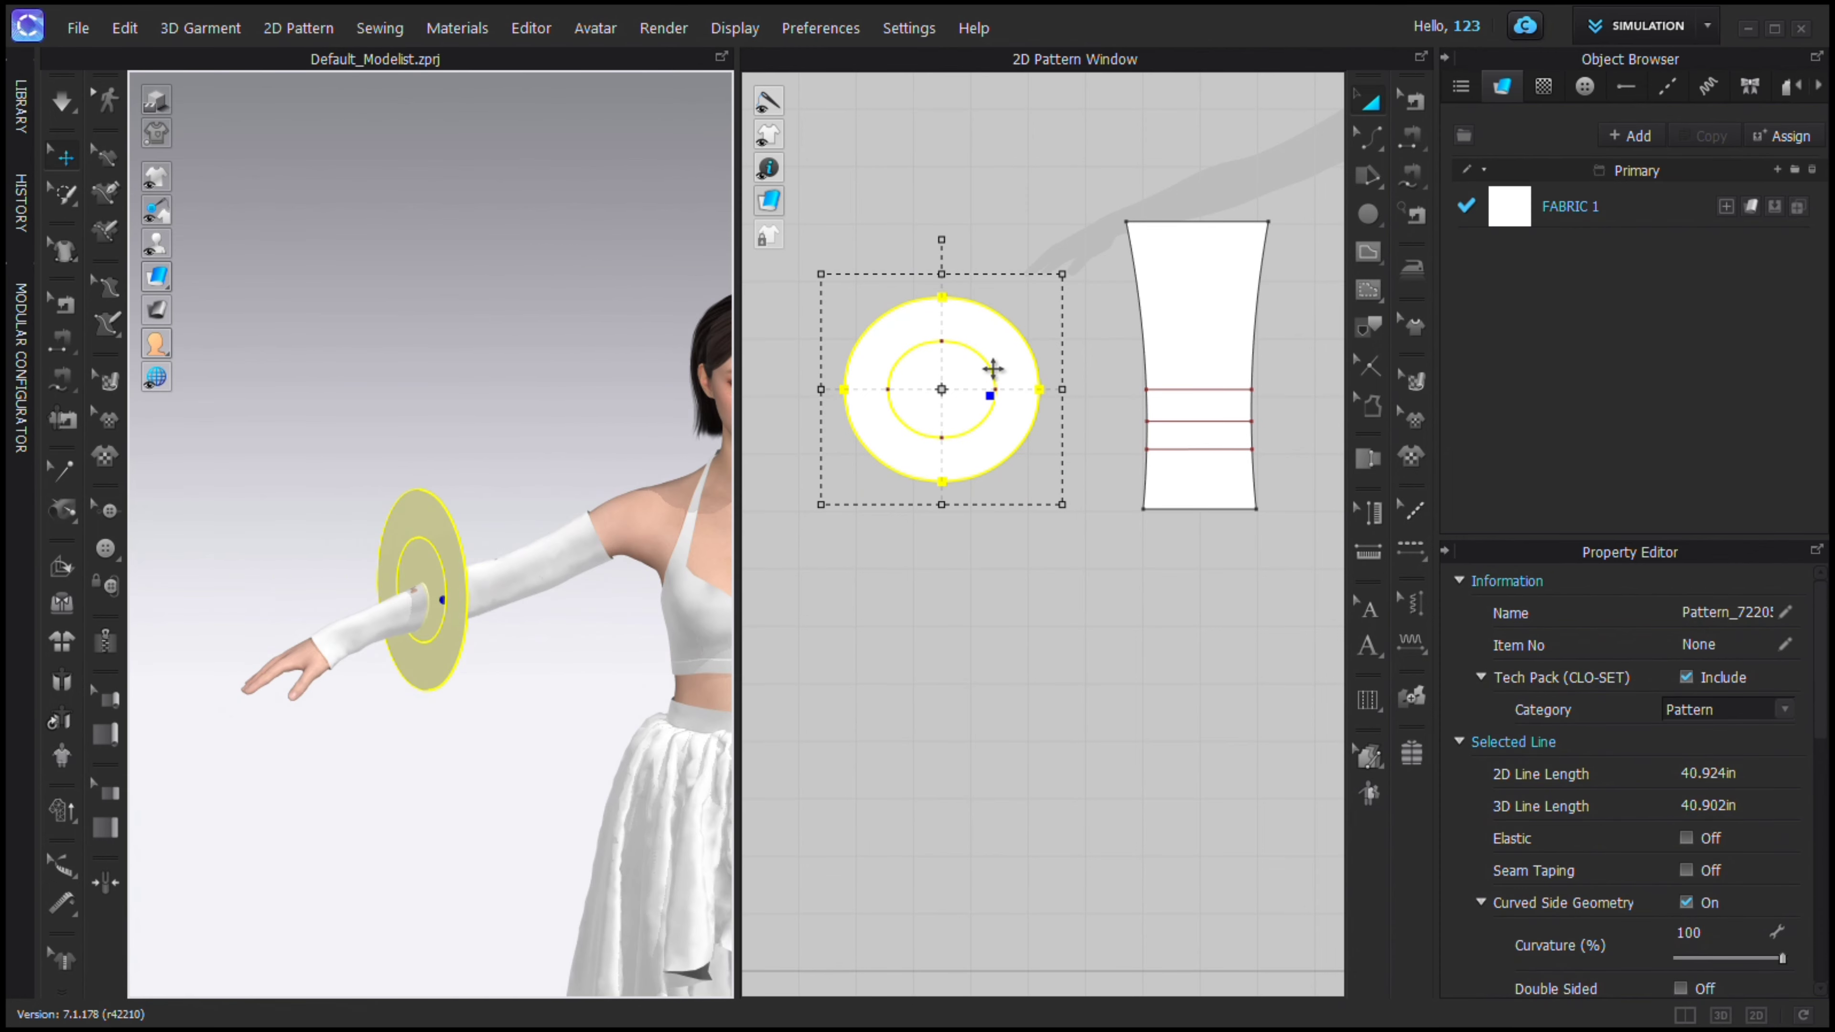
Resize the inner circle to about 15.2 in around, keeping it centred in the pattern.
left_click(991, 375)
scroll(1017, 463, "up", 3)
left_click_drag(1021, 452, 962, 400)
left_click_drag(885, 344, 917, 354)
scroll(933, 414, "down", 3)
scroll(894, 400, "up", 2)
left_click(788, 495)
Realign the circle pattern around the forearm and convert its inner circle into a hole.
scroll(592, 491, "up", 2)
right_click_drag(589, 490, 715, 499)
mouse_move(633, 659)
left_mouse_down()
mouse_move(686, 627)
mouse_move(640, 665)
left_mouse_up()
right_click_drag(640, 665, 501, 649)
middle_click_drag(501, 649, 380, 585)
left_click_drag(532, 653, 543, 659)
left_click(976, 361)
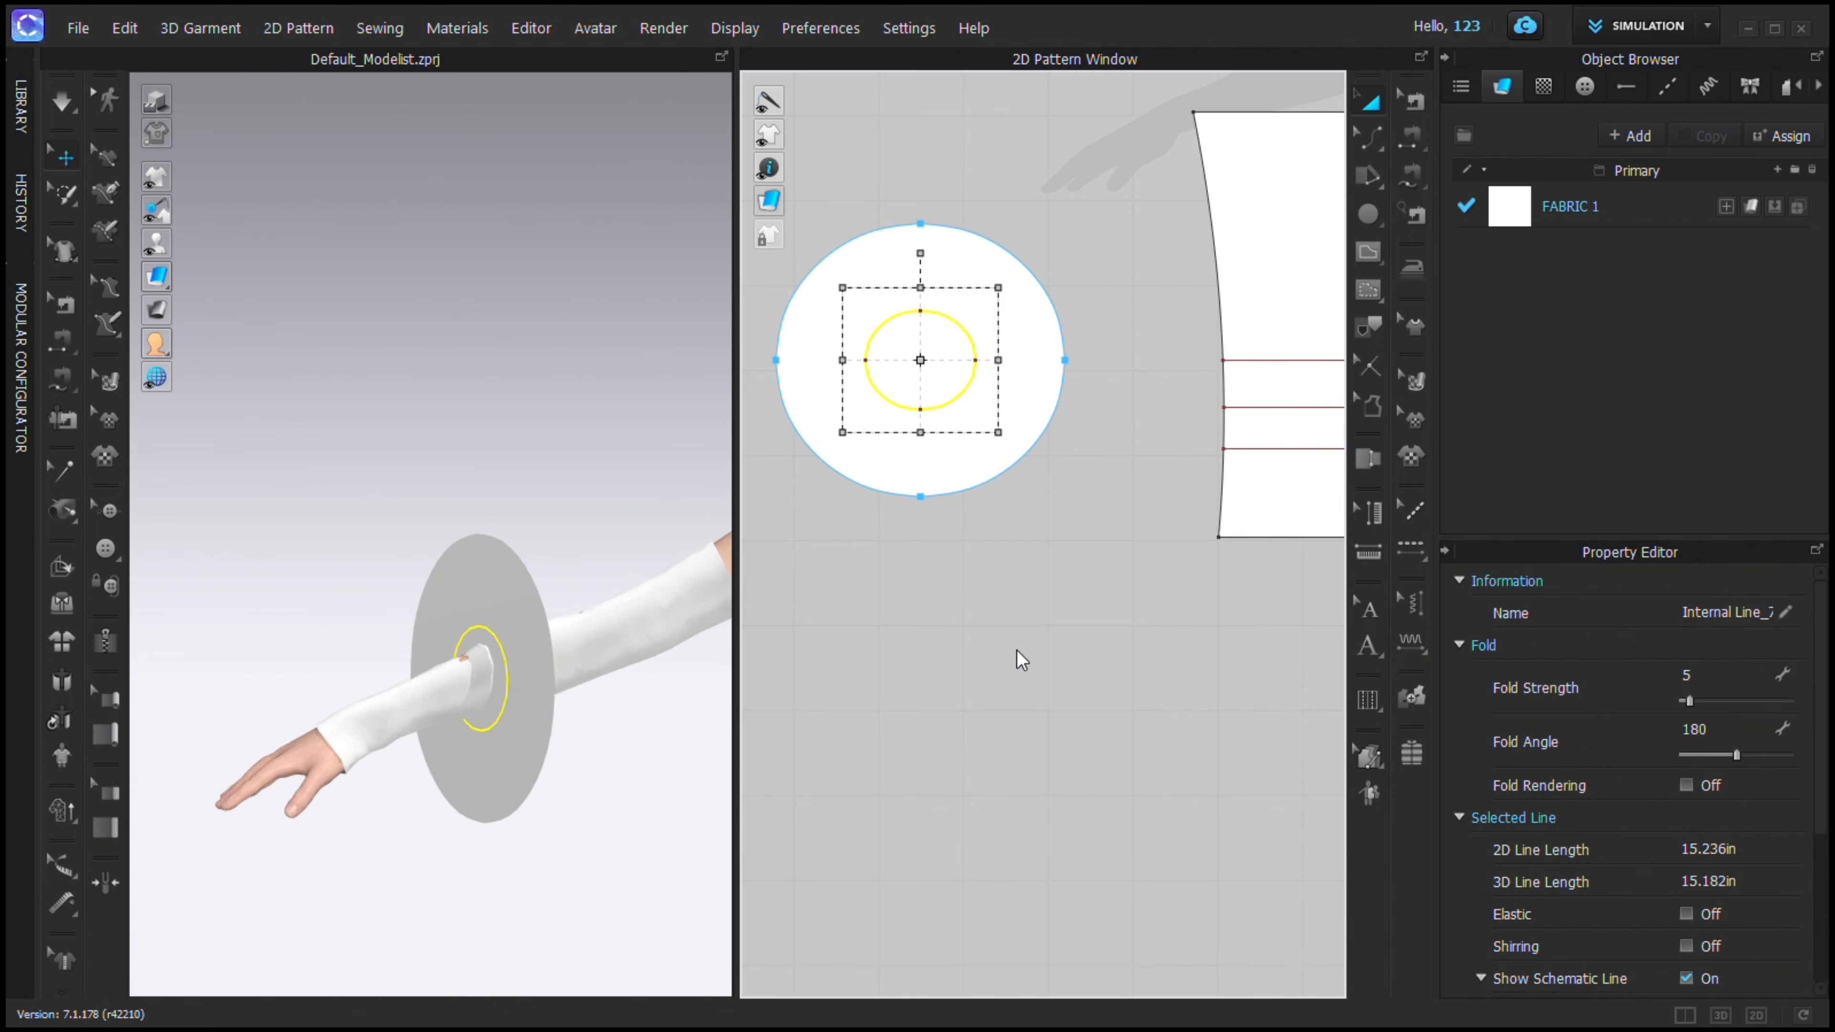
left_click(555, 624)
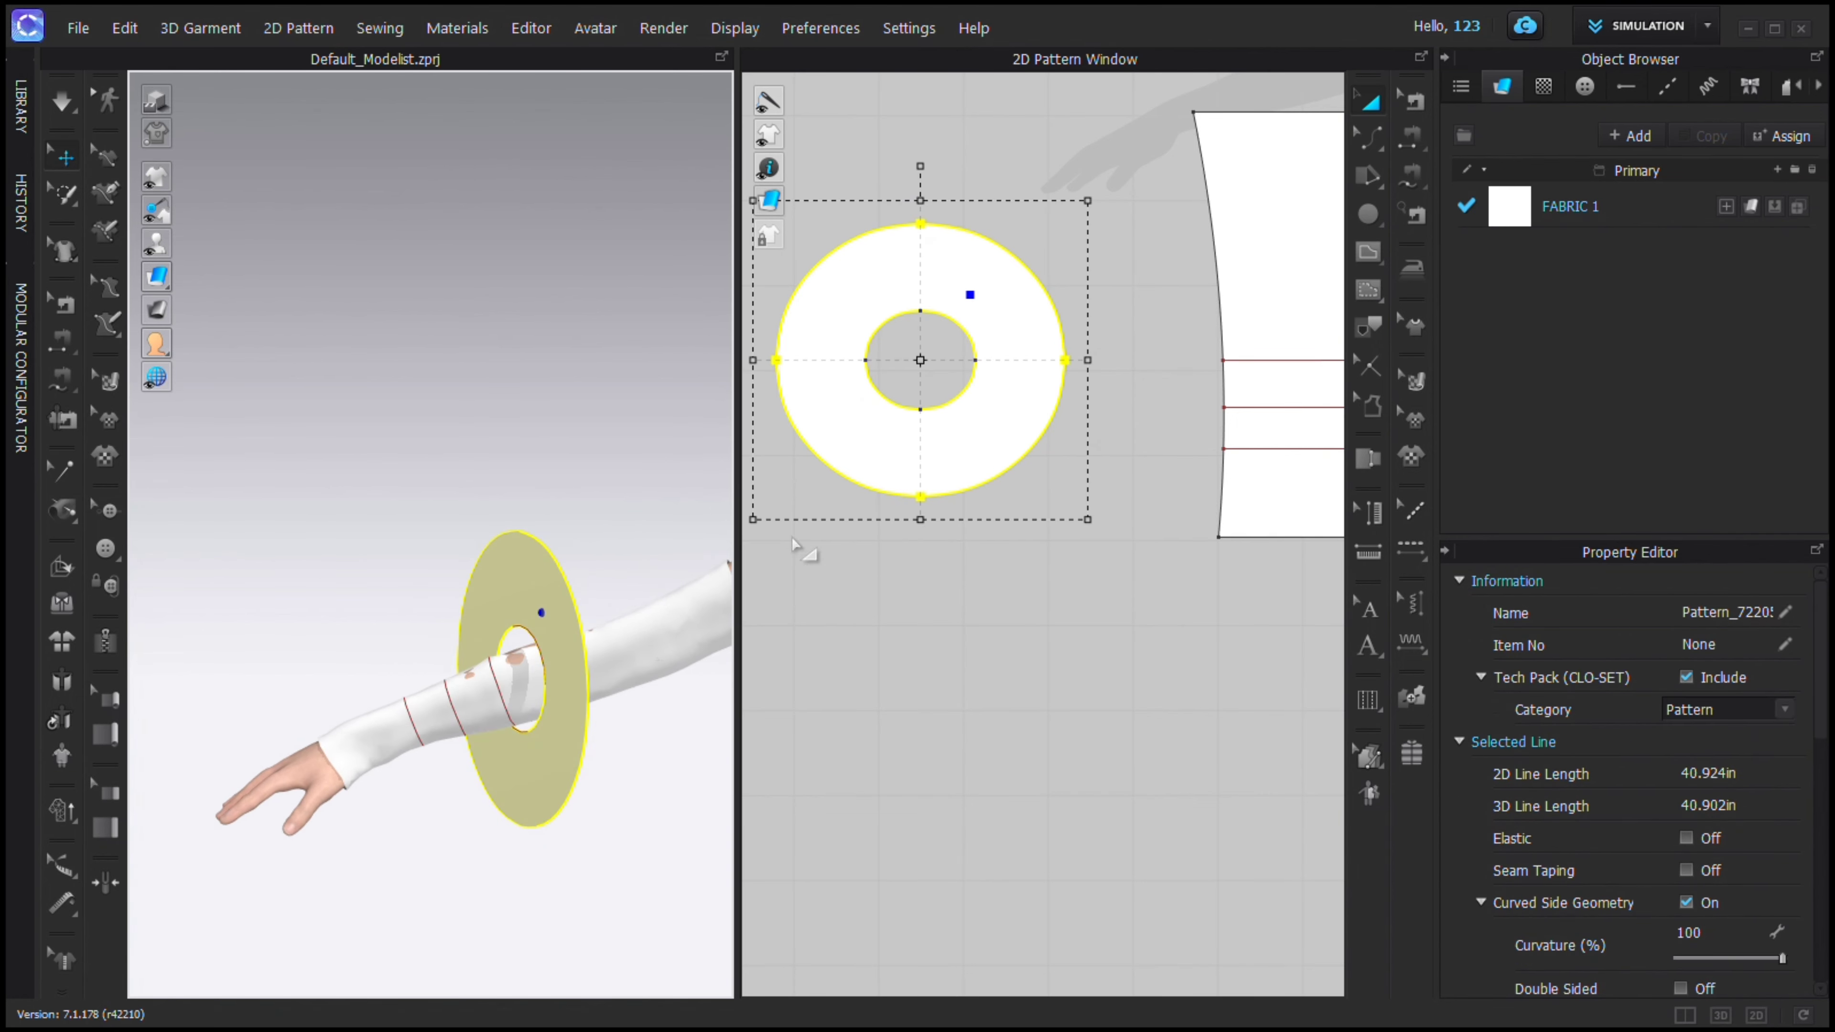
scroll(1042, 307, "down", 4)
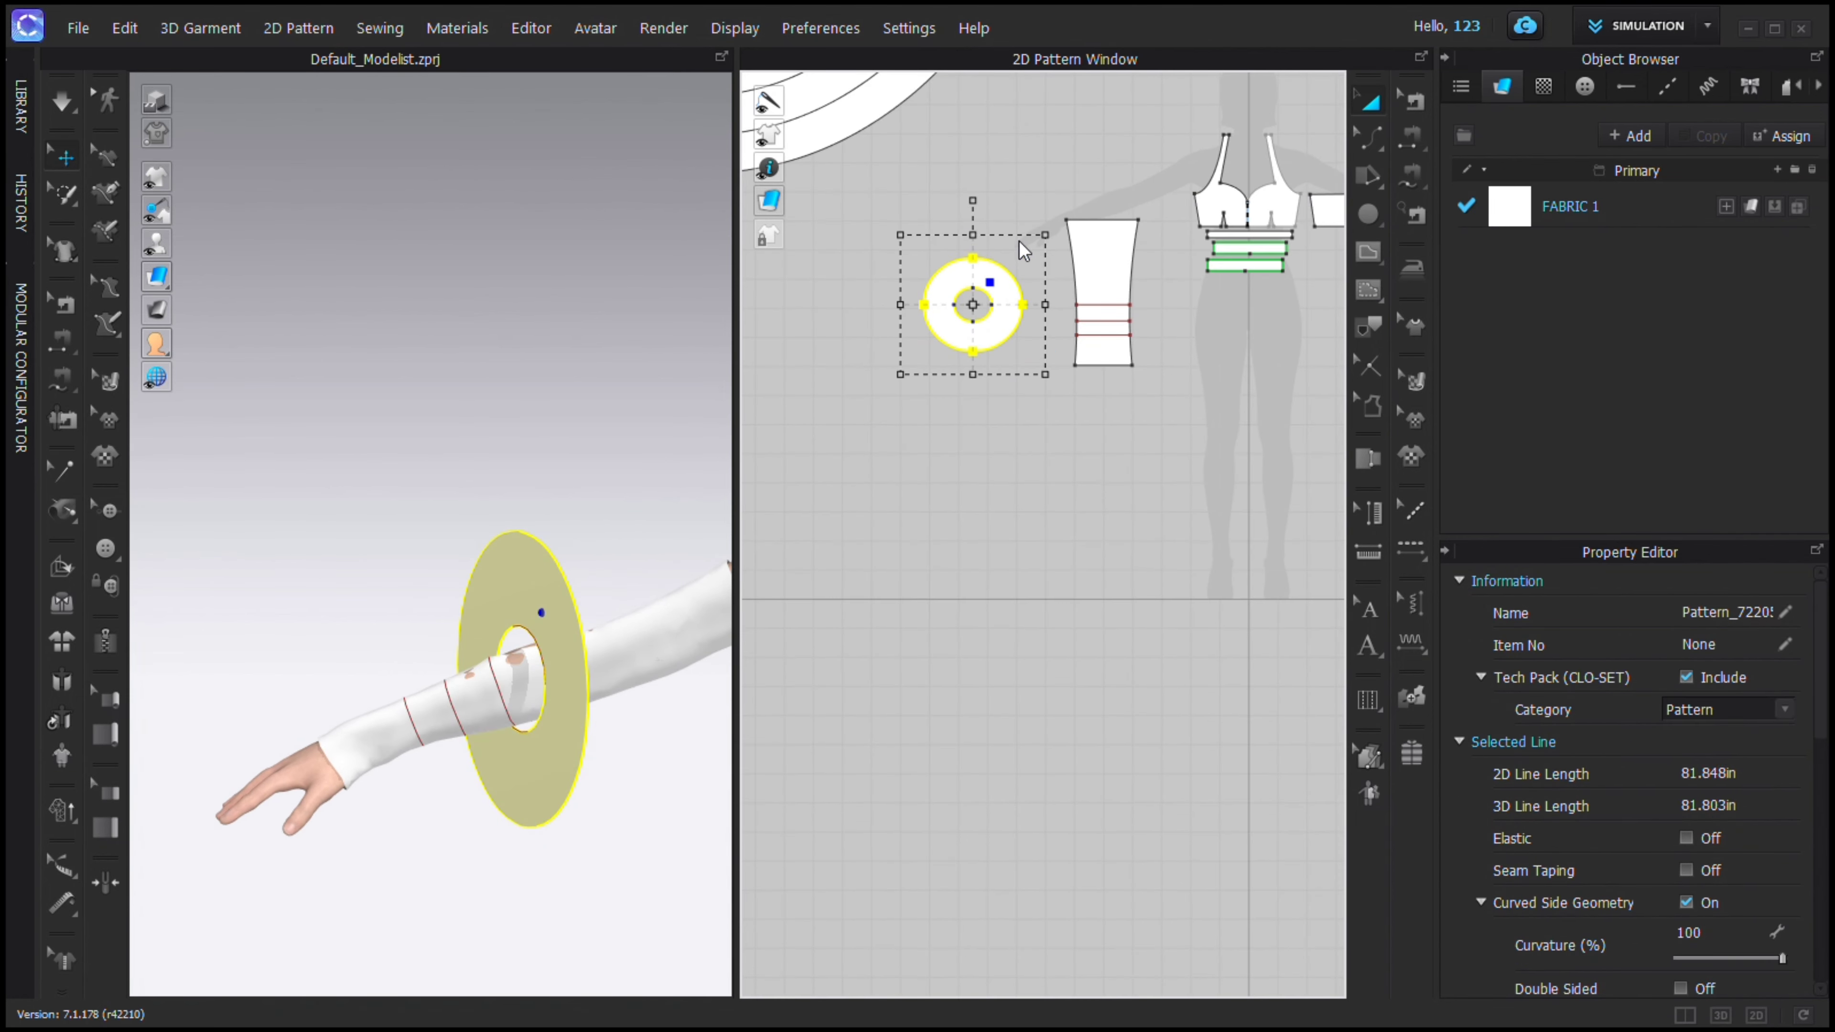
Paste a copy of the ring above the original pattern and move it in 3D around the forearm.
left_click(1003, 202)
scroll(582, 462, "down", 3)
left_click_drag(583, 460, 491, 698)
right_click_drag(491, 698, 626, 721)
left_click_drag(596, 705, 546, 723)
mouse_move(545, 723)
right_mouse_down()
mouse_move(498, 731)
mouse_move(571, 723)
right_mouse_up()
left_click_drag(540, 710, 517, 719)
left_click(562, 712)
left_click(522, 691)
left_click(670, 694)
Space and align the two rings along the forearm, checking their placement from the front and back.
middle_click_drag(670, 692, 198, 609)
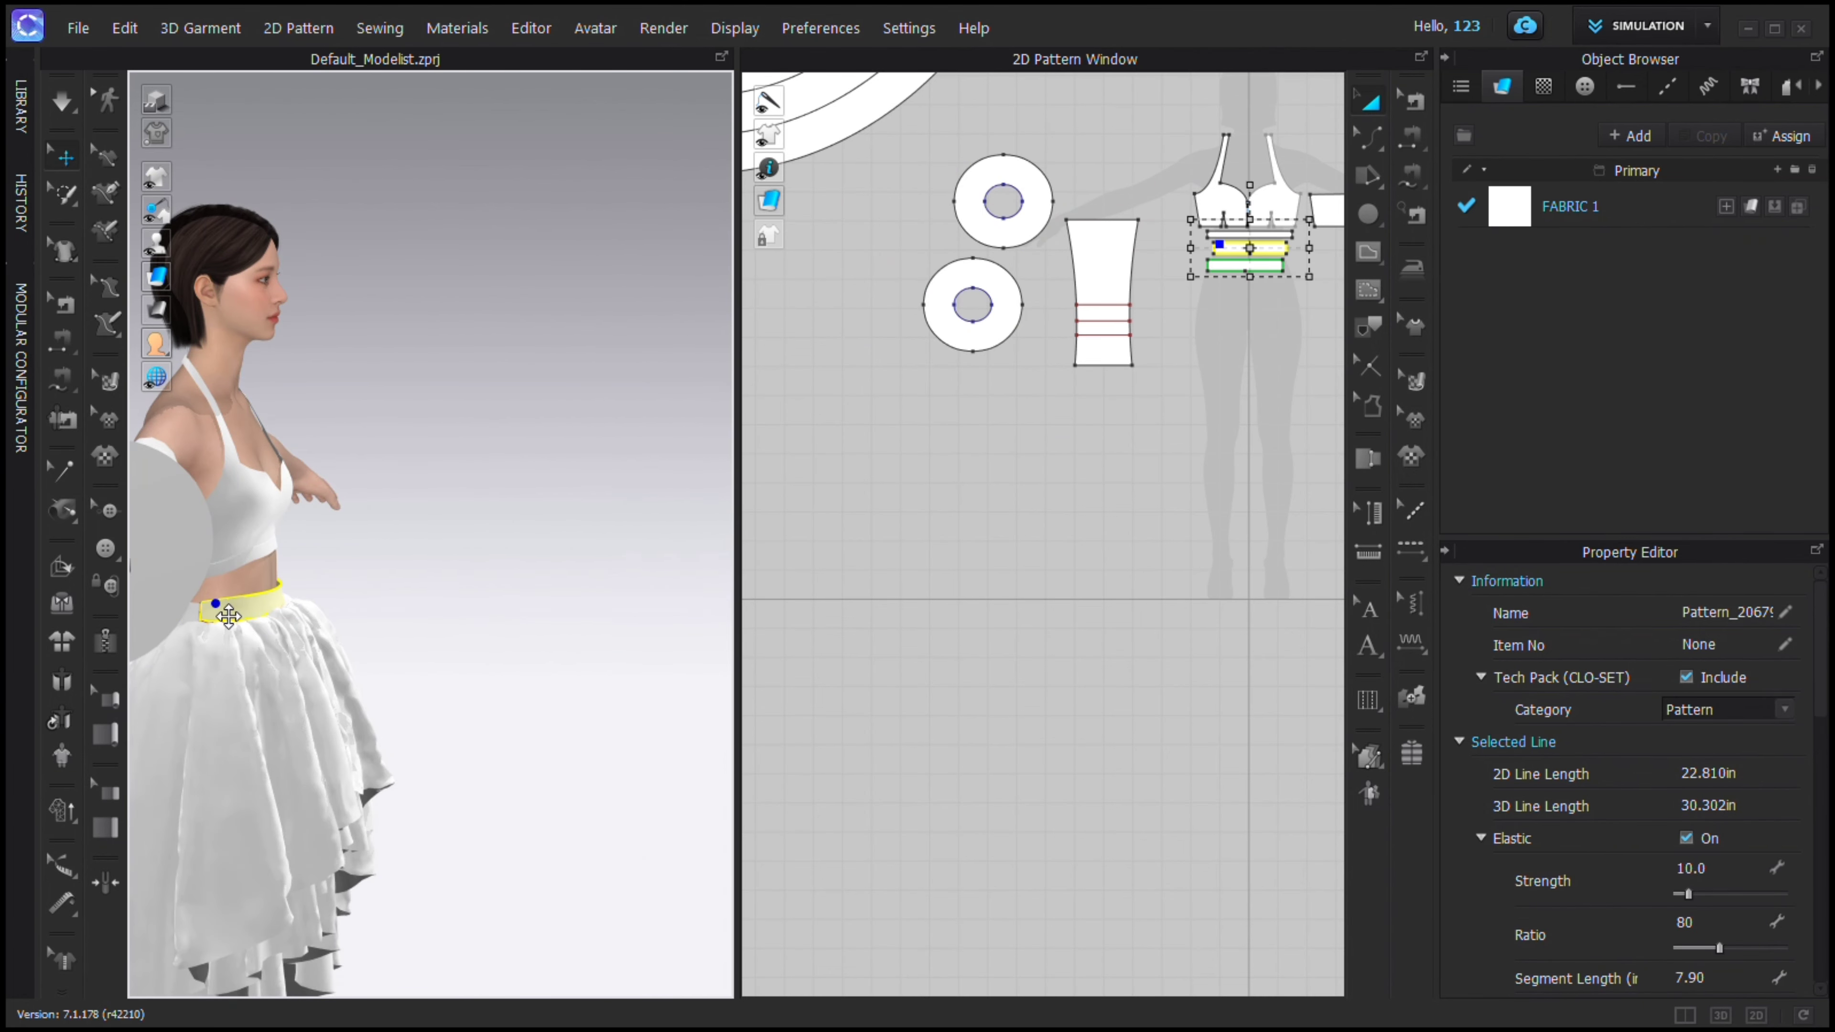
middle_click_drag(352, 543, 546, 447)
right_click_drag(578, 474, 111, 436)
left_click(245, 437)
right_click_drag(250, 436, 505, 435)
middle_click_drag(506, 435, 623, 437)
left_click(376, 459)
left_click_drag(466, 506, 346, 570)
left_click(321, 450)
left_click(327, 479)
left_click_drag(350, 325, 332, 319)
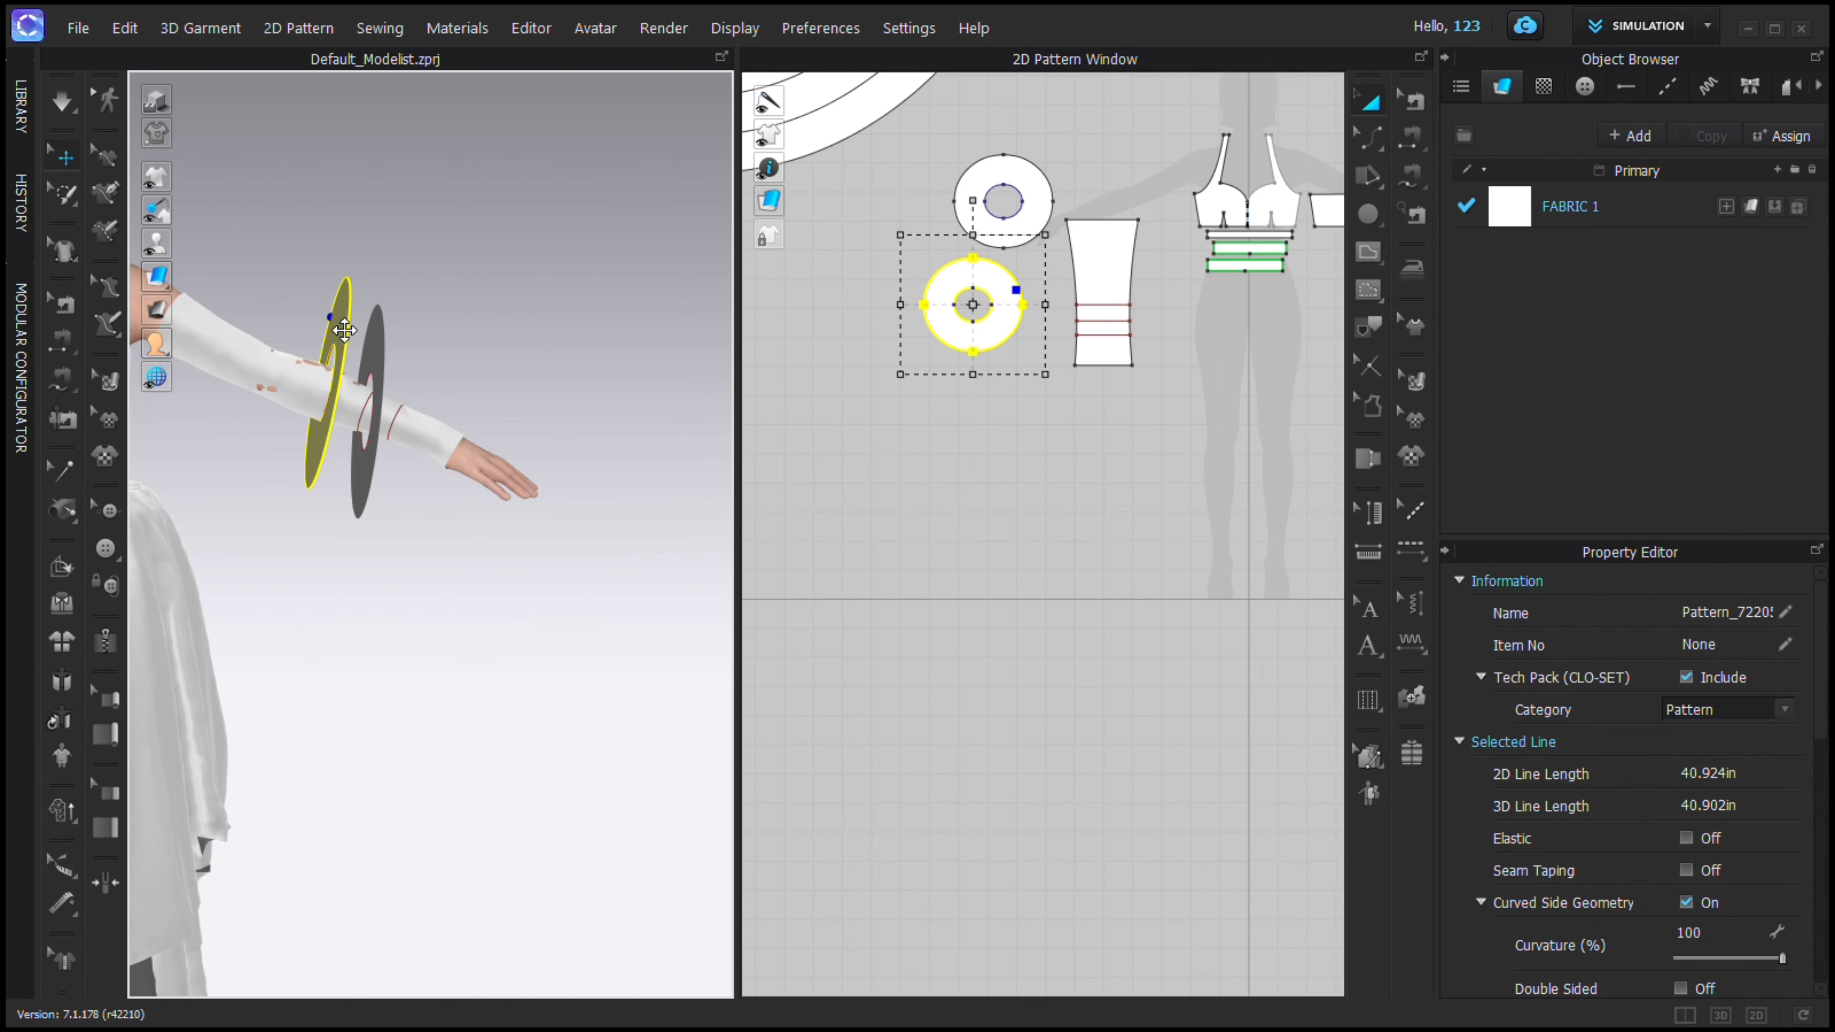
Shrink one ring to about 33.5 in around its outer edge and centre it over the larger ring in 2D.
scroll(964, 368, "up", 5)
left_click(928, 317)
scroll(929, 312, "down", 7)
scroll(947, 217, "up", 8)
left_click(981, 325)
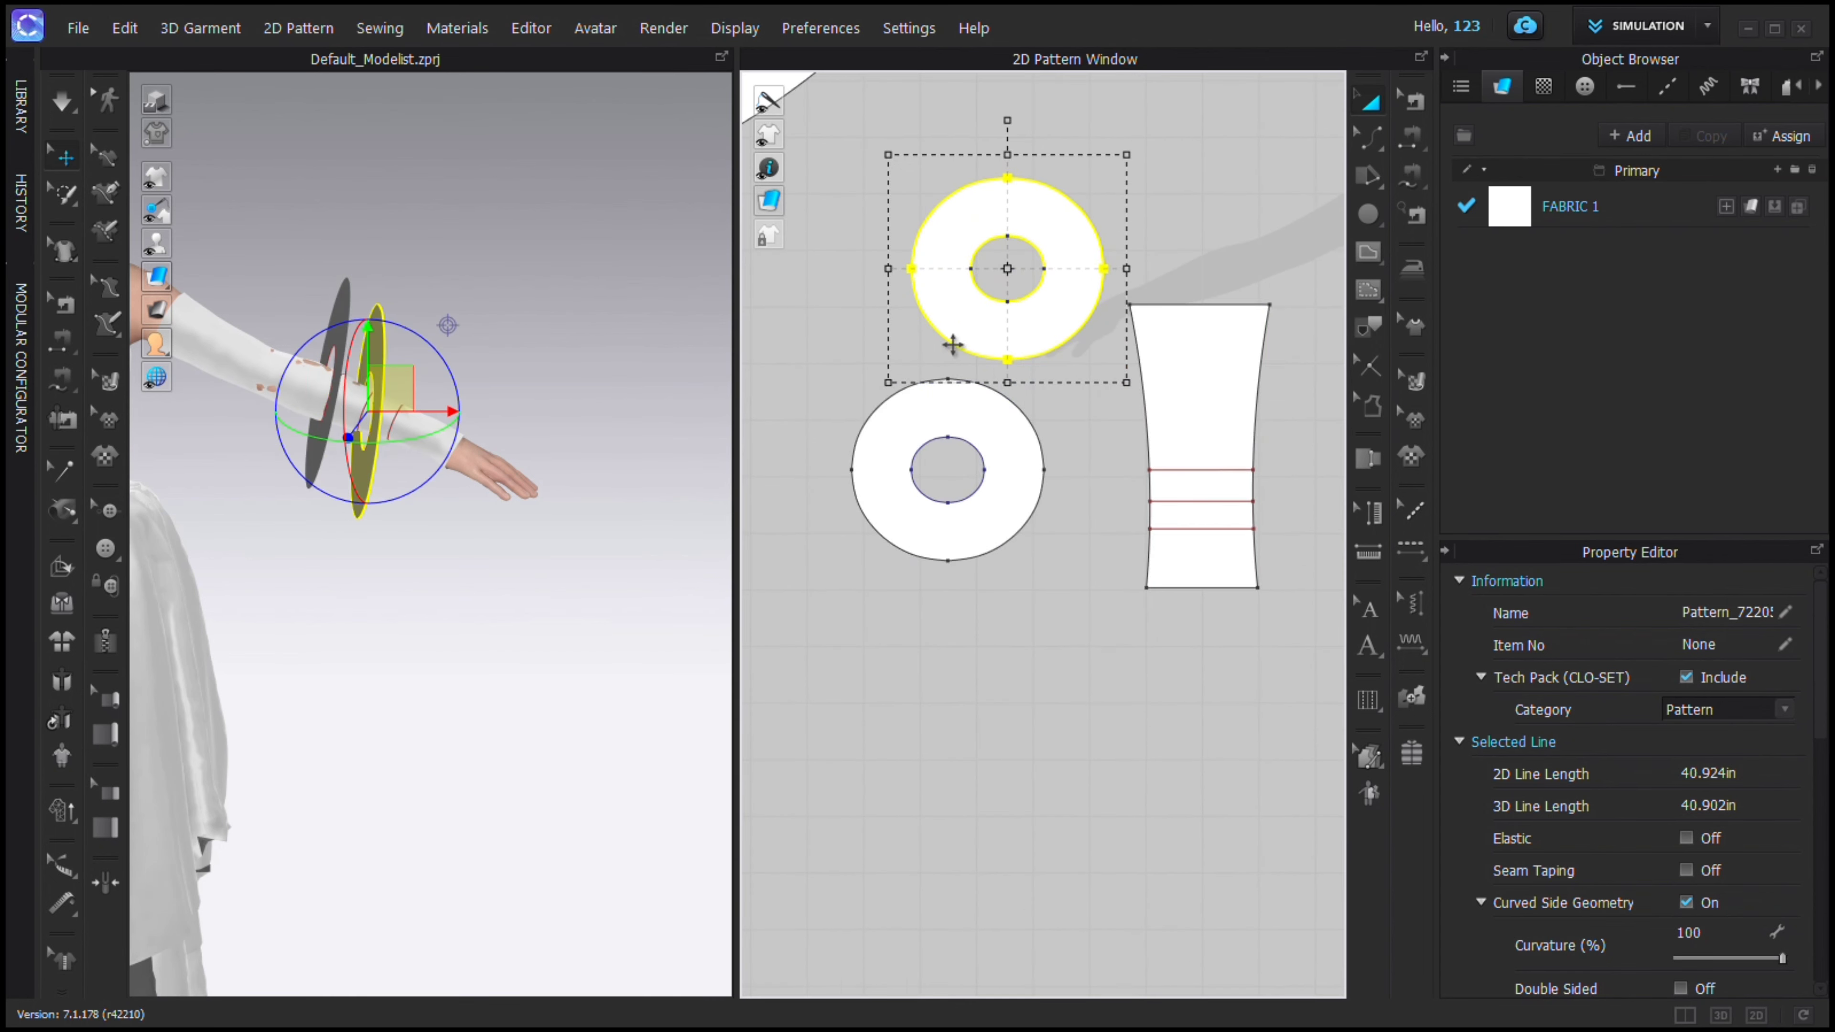
left_click_drag(914, 372, 912, 371)
right_click_drag(607, 386, 426, 405)
left_click_drag(1090, 270, 1017, 481)
scroll(1004, 468, "up", 3)
left_click_drag(1071, 336, 1054, 353)
left_click_drag(973, 457, 989, 448)
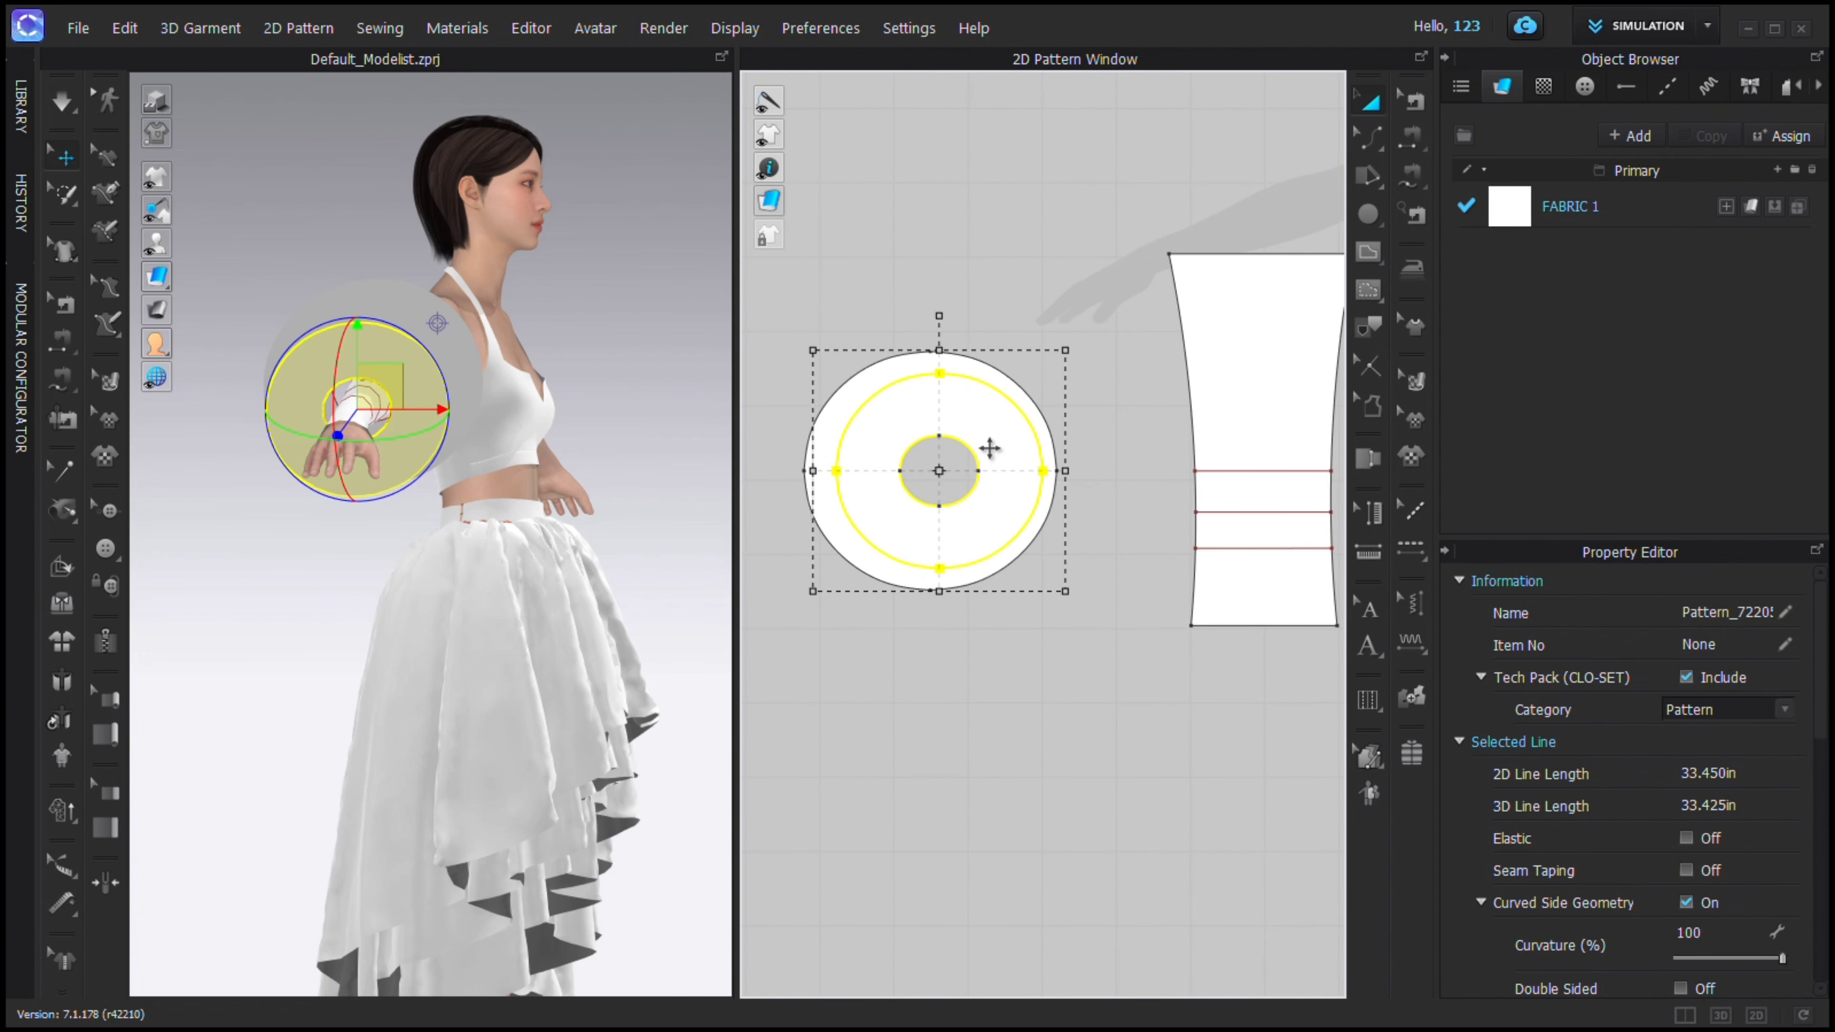
scroll(1012, 454, "up", 2)
scroll(1036, 377, "down", 2)
scroll(1028, 373, "up", 2)
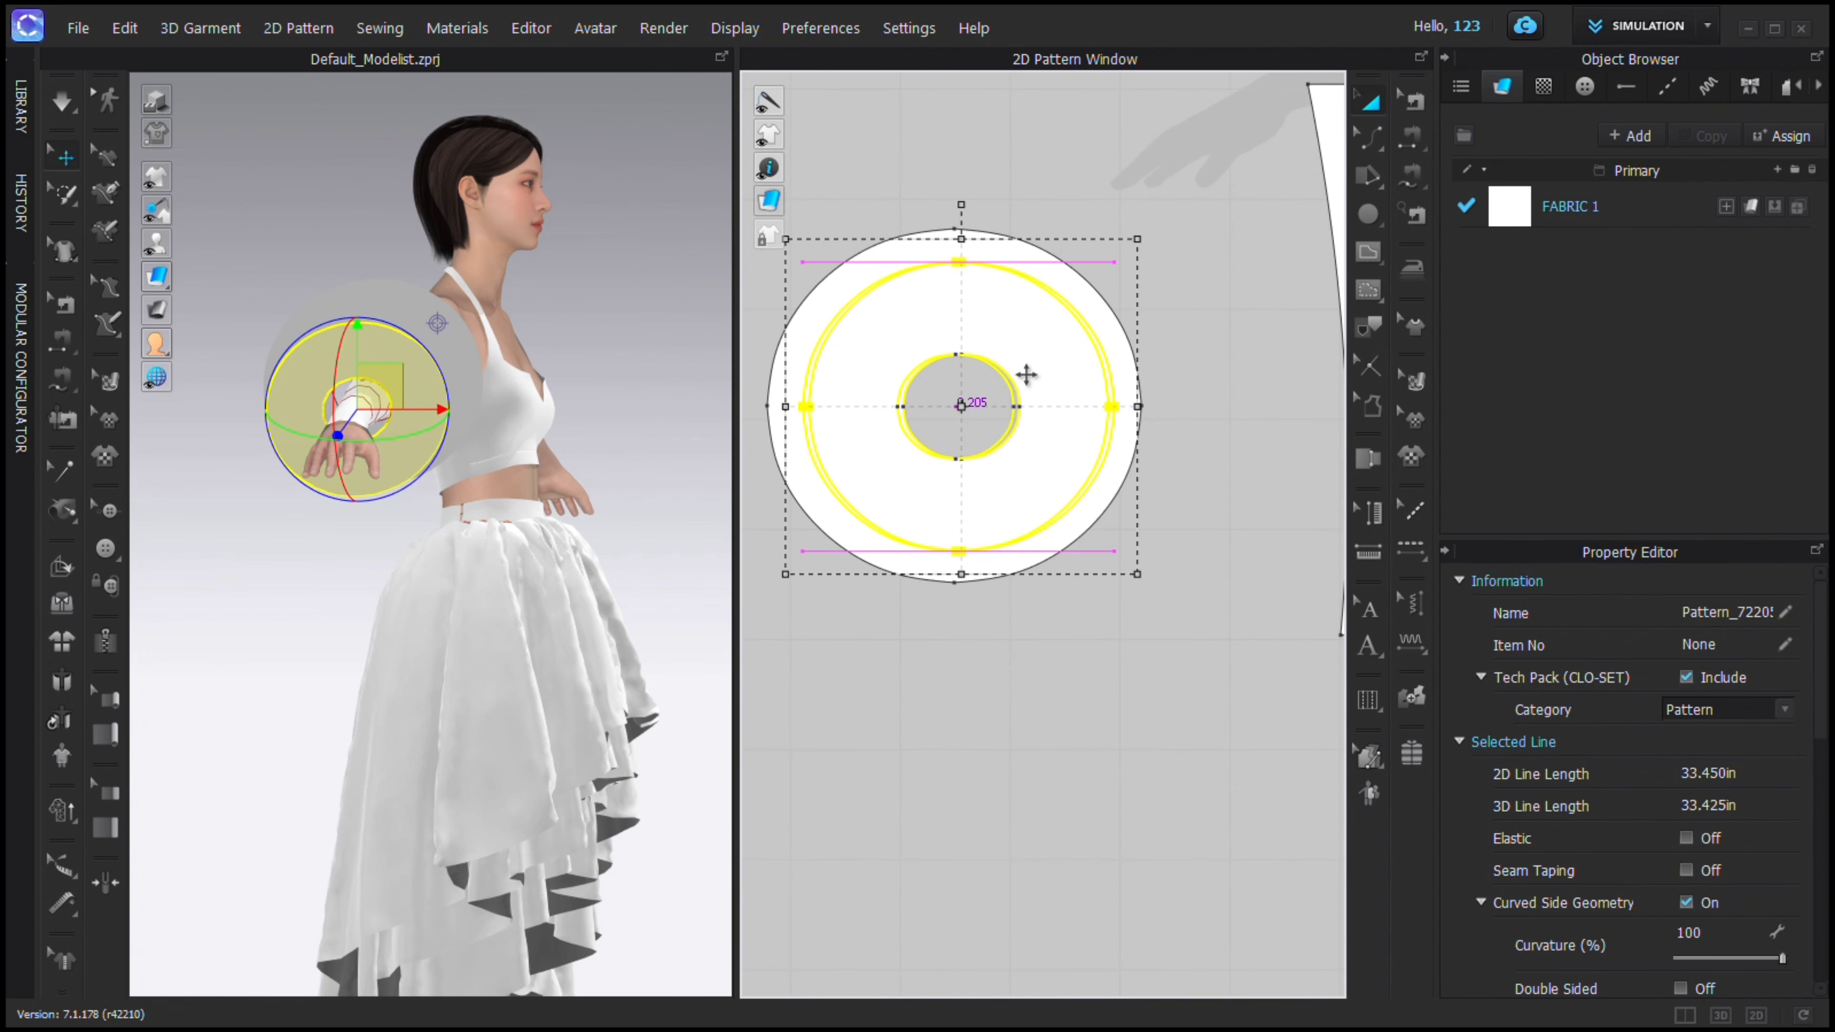
Paste a copy of the smaller ring and place it beside the stacked rings in the 2D layout.
key("ctrl+c")
key("ctrl+v")
scroll(1054, 275, "down", 4)
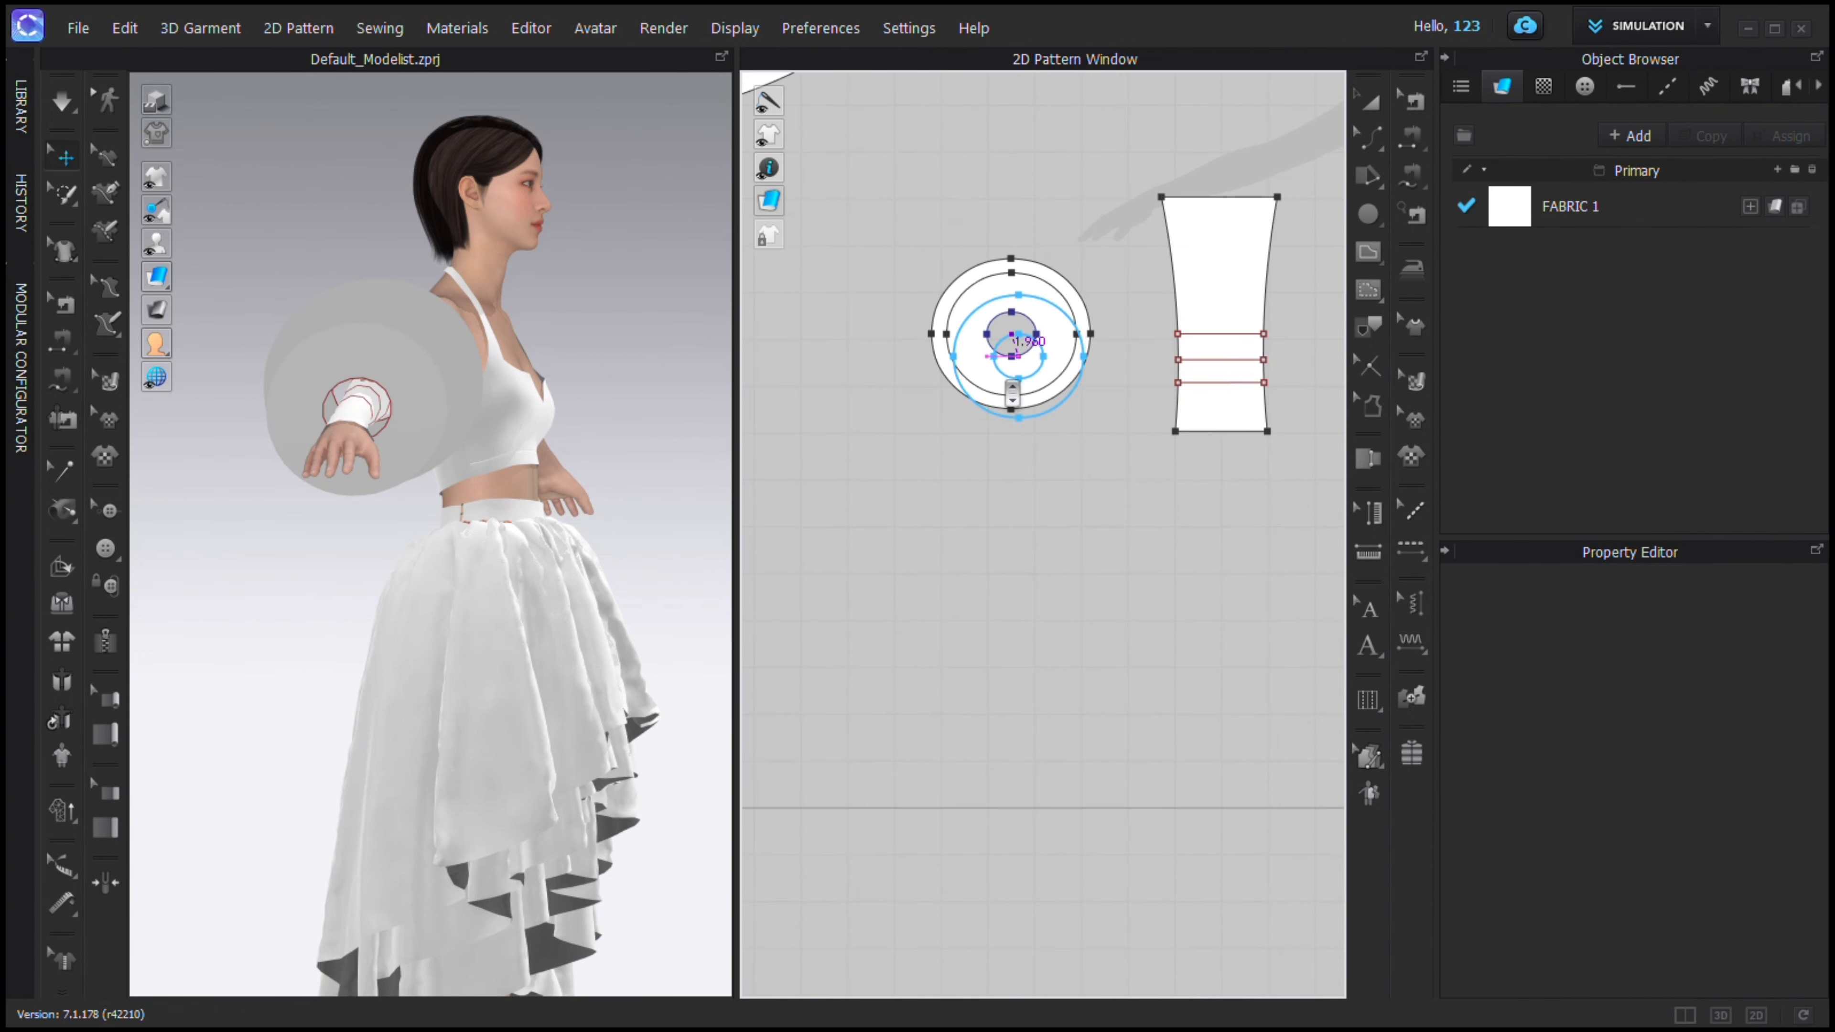
scroll(1015, 334, "up", 1)
left_click(820, 476)
Shrink the pasted ring to about 28.5 in around its outer edge and move it in 3D around the wrist end of the forearm.
right_click_drag(448, 531, 238, 517)
left_click_drag(229, 513, 352, 407)
right_click_drag(353, 407, 463, 361)
left_click_drag(346, 365, 468, 334)
left_click_drag(929, 374, 929, 403)
right_click_drag(556, 405, 433, 397)
left_click_drag(408, 361, 456, 338)
left_click_drag(913, 389, 918, 412)
right_click_drag(567, 375, 672, 361)
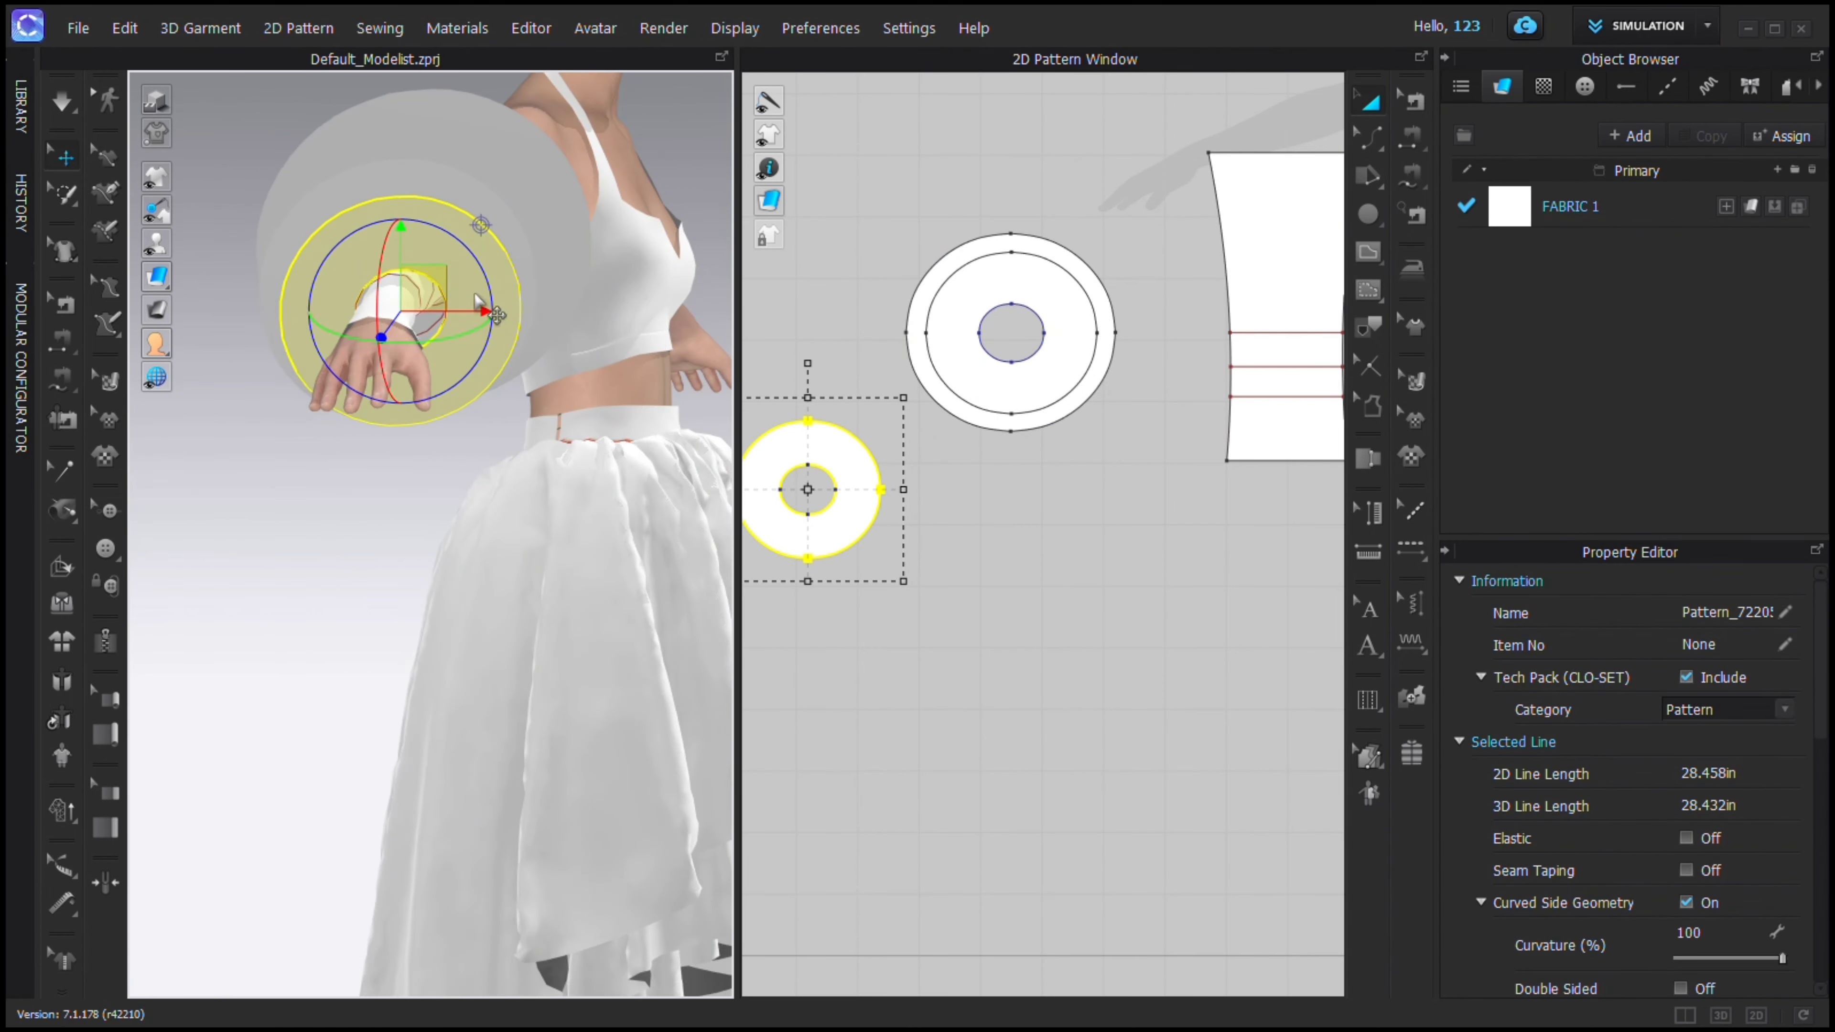
left_click_drag(382, 311, 415, 308)
right_click_drag(564, 347, 448, 361)
Sew the smallest ring's inner circle to the sleeve's internal line nearest the wrist.
left_click(1411, 137)
right_click_drag(317, 362, 415, 328)
left_click(435, 347)
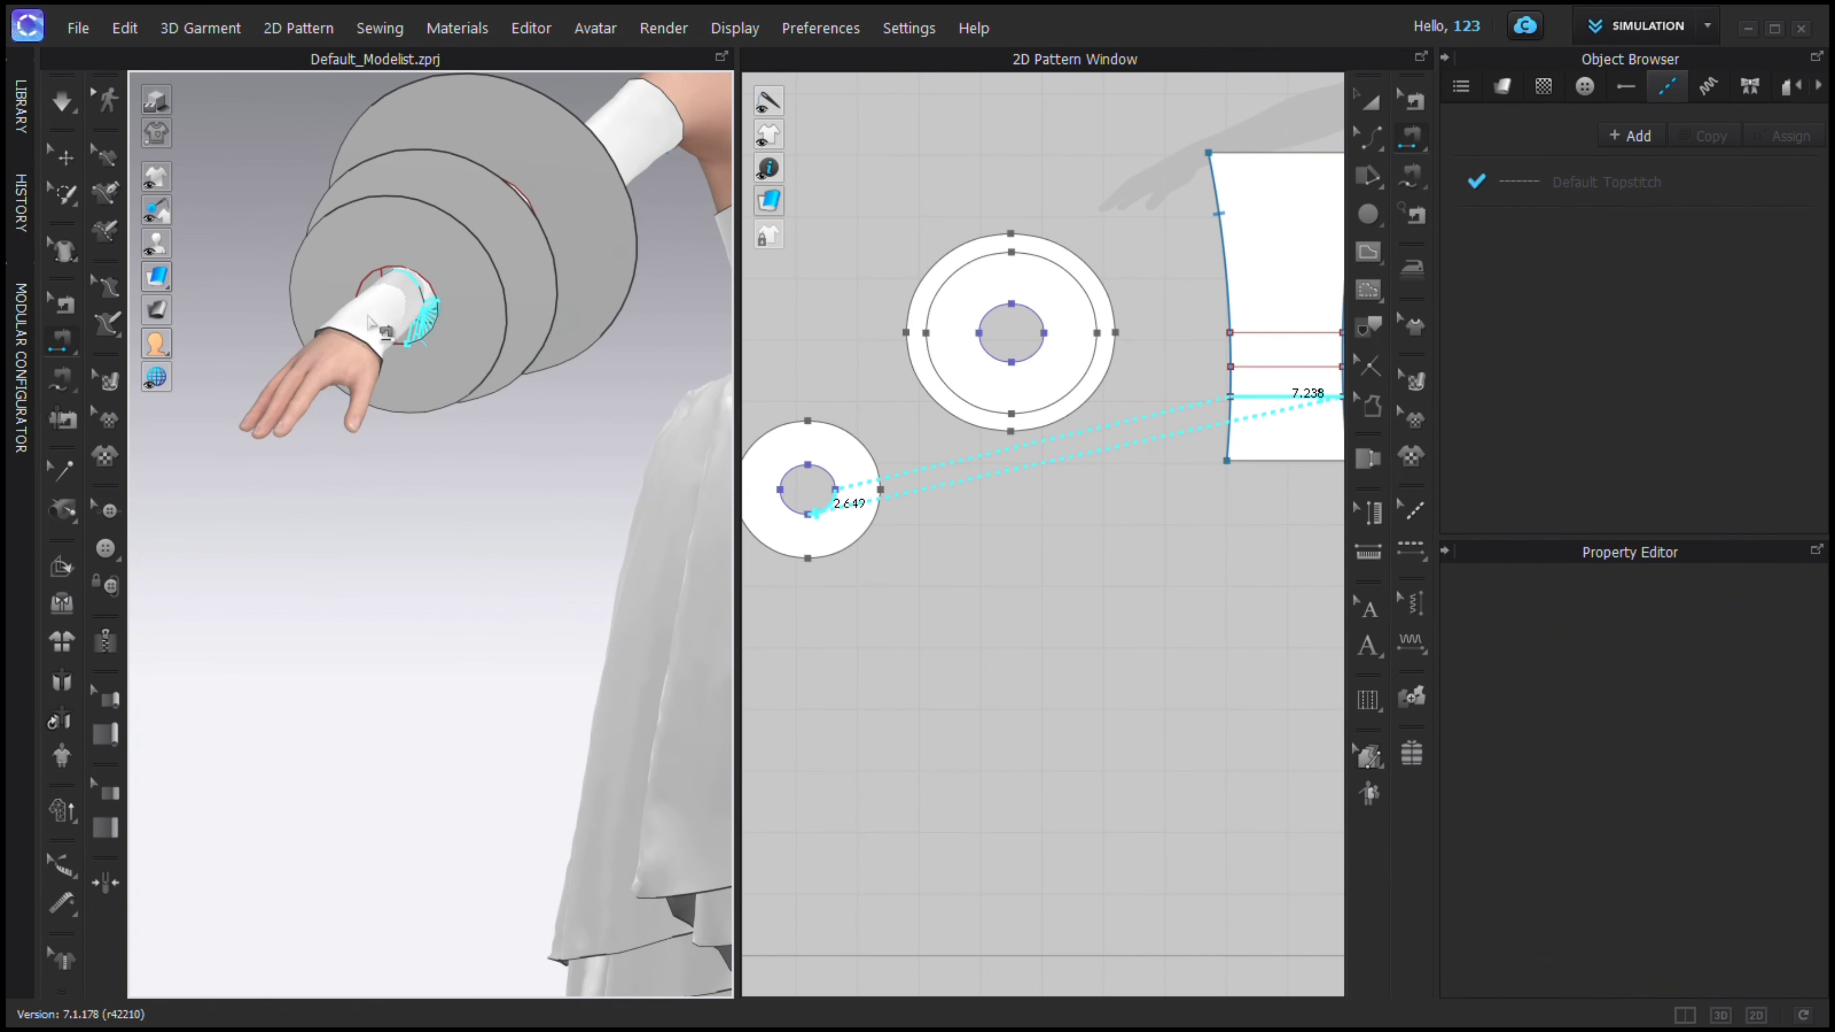
scroll(1063, 440, "down", 4)
left_click(1195, 419)
Move the middle ring clear of the large one in 2D and sew both inner circles to the sleeve's remaining internal lines.
key("a")
left_click_drag(1036, 385, 1042, 244)
left_click(1411, 137)
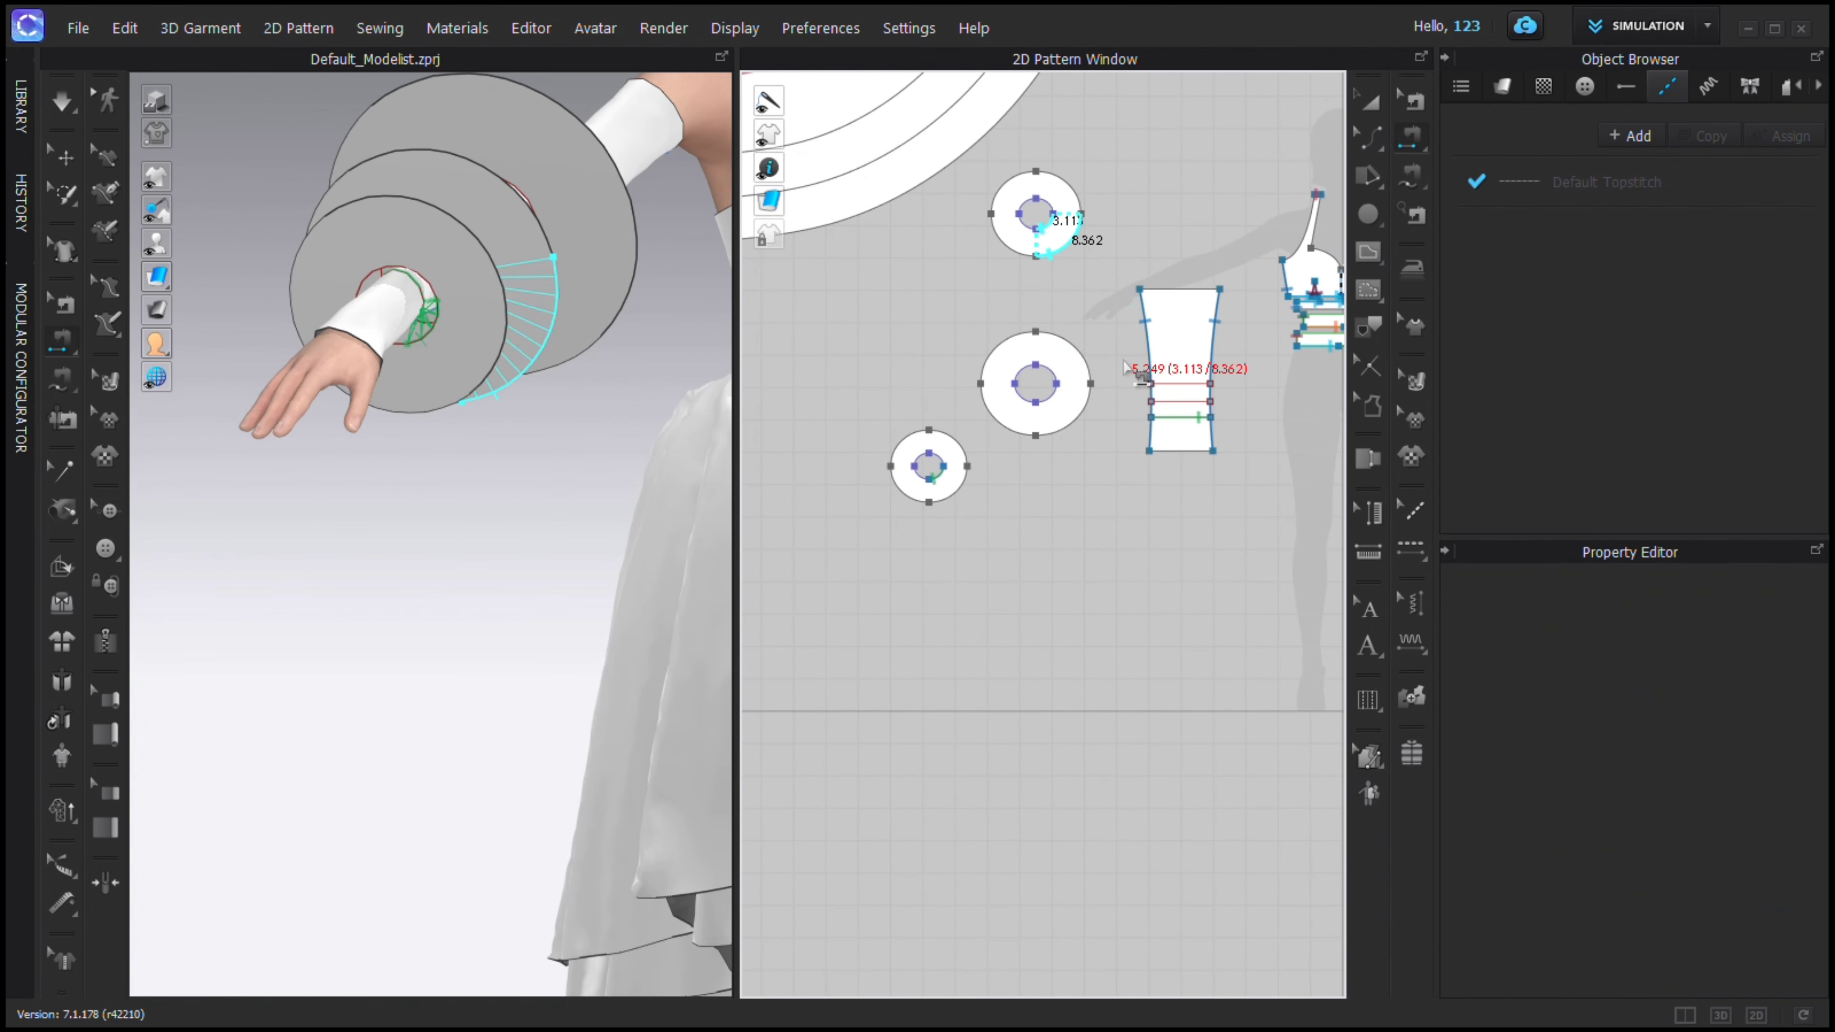
left_click(1170, 400)
left_click(1053, 396)
left_click(1186, 385)
Extend the ring seams with Edit Sewing so each covers the full inner circle.
key("b")
scroll(971, 462, "up", 4)
left_click_drag(896, 495, 922, 470)
right_click_drag(575, 352, 422, 330)
scroll(1124, 358, "up", 6)
left_click_drag(1053, 367, 1114, 312)
scroll(1113, 265, "down", 7)
middle_click_drag(1118, 273, 1025, 530)
scroll(998, 303, "up", 3)
left_click_drag(984, 293, 1029, 253)
Reverse the seam directions on the middle and large rings, checking the stitch lines from both sides of the arm.
right_click_drag(604, 319, 619, 360)
scroll(619, 359, "up", 3)
left_click(998, 671)
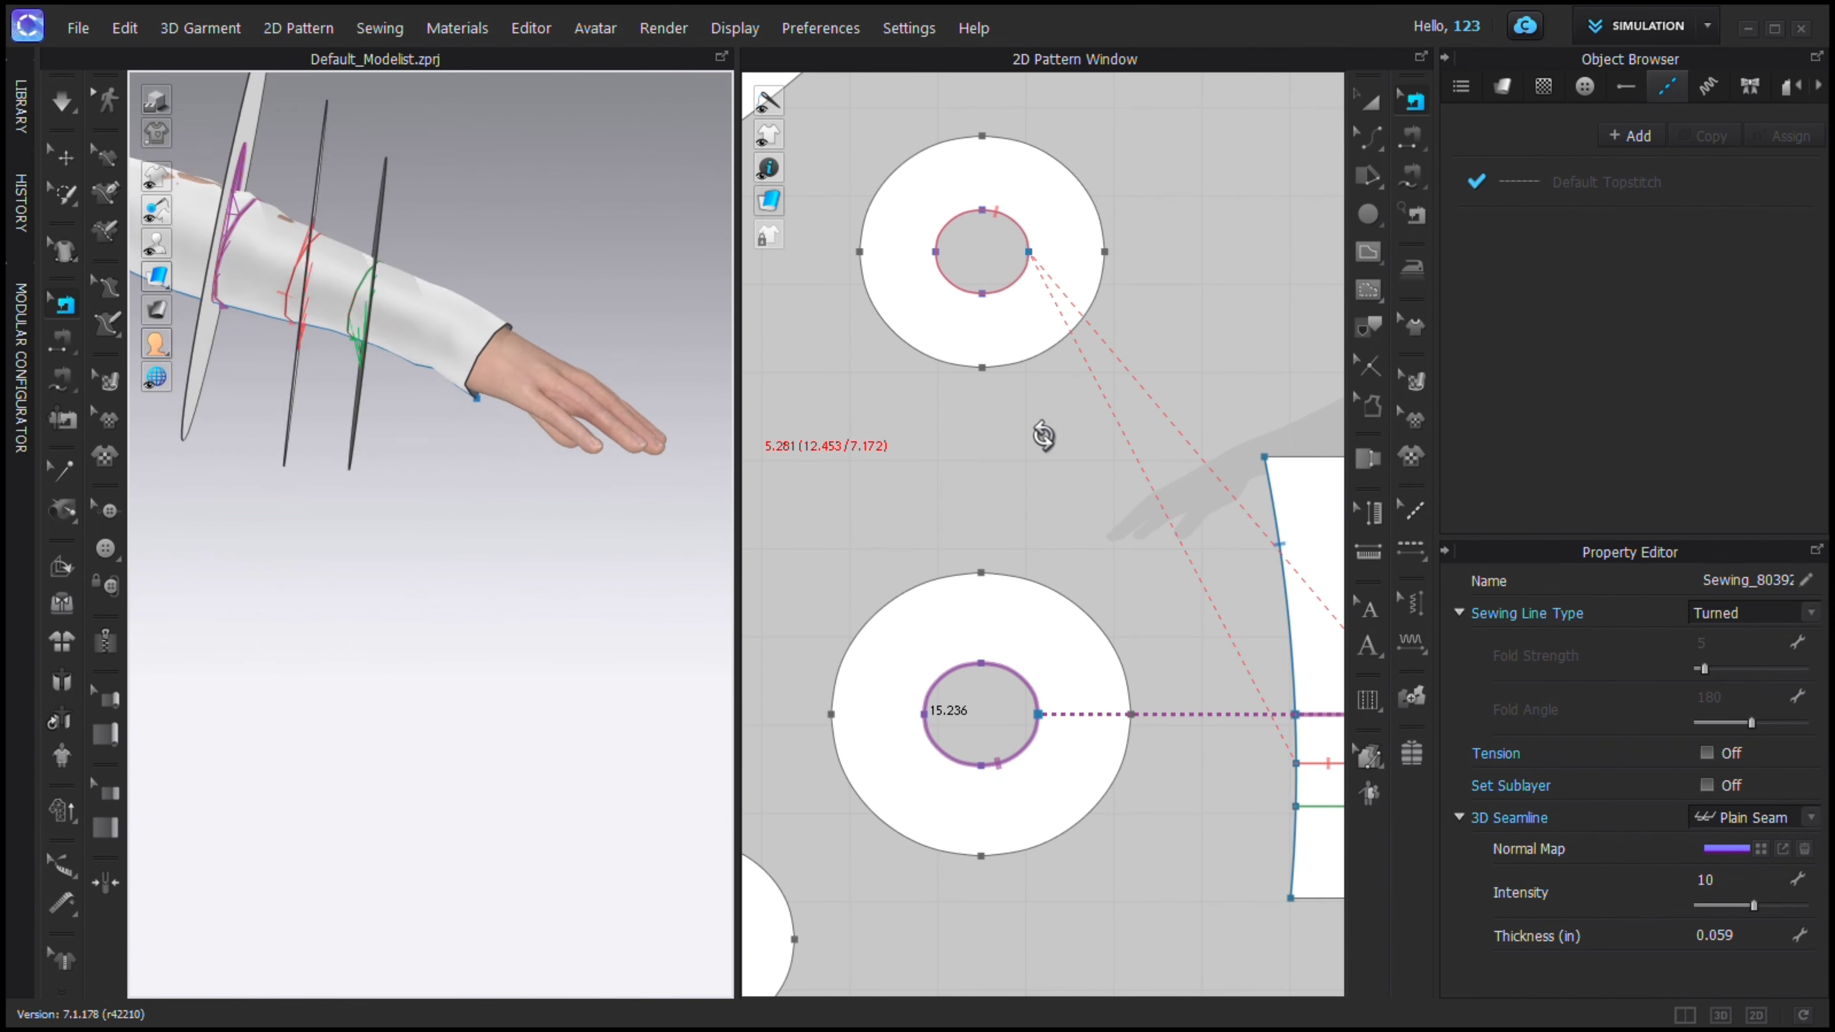
left_click(983, 294)
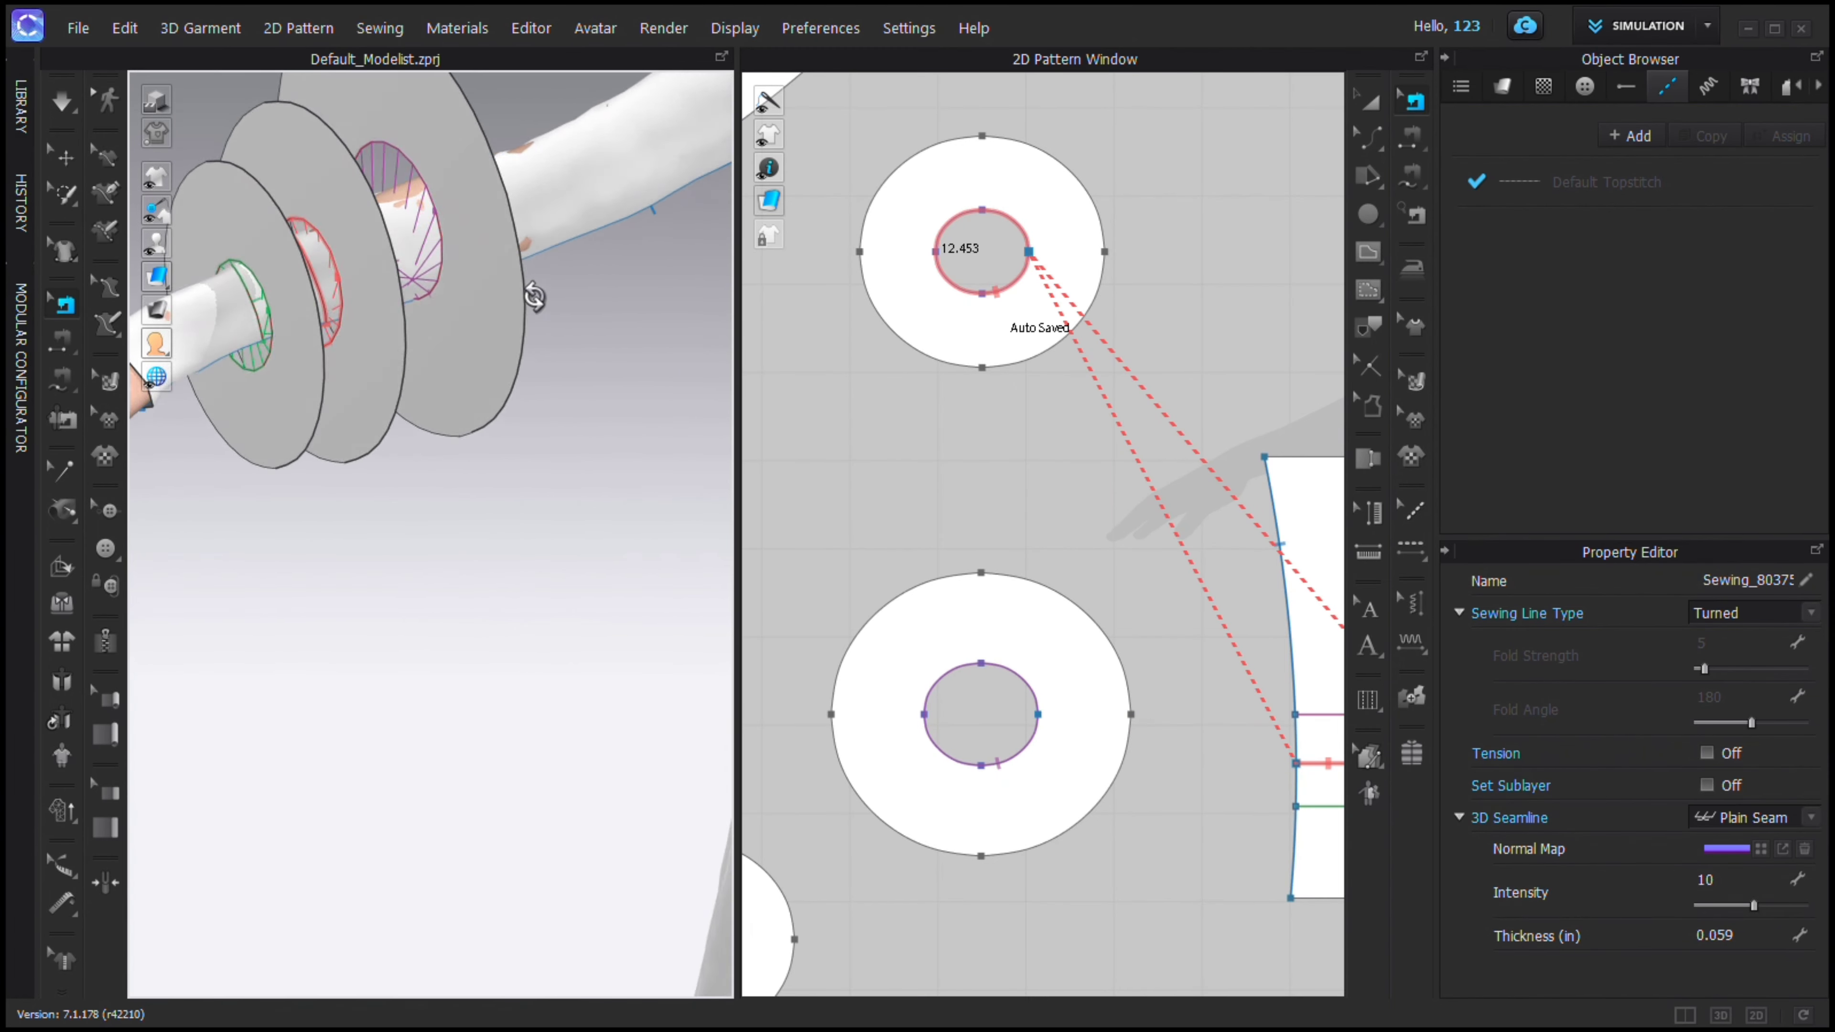
left_click(1039, 730)
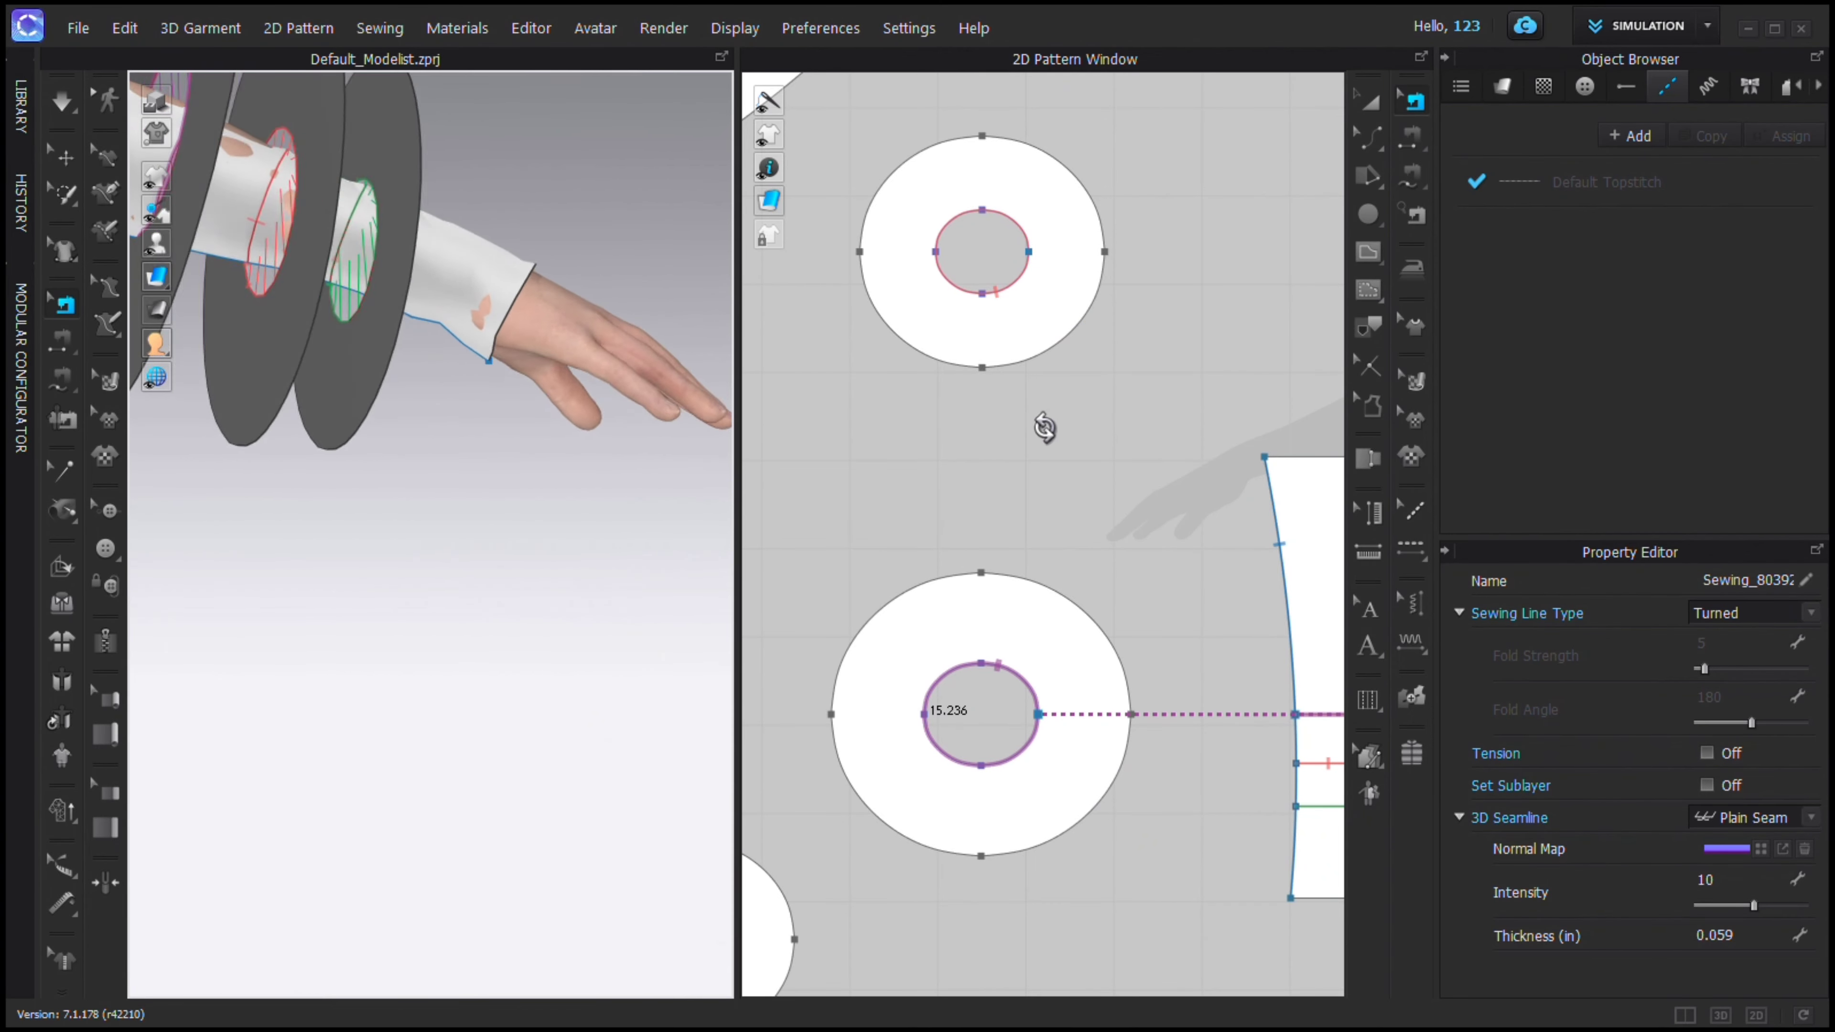
Simulate the sleeve with its three attached ruffles and view the garment from the front.
key("space")
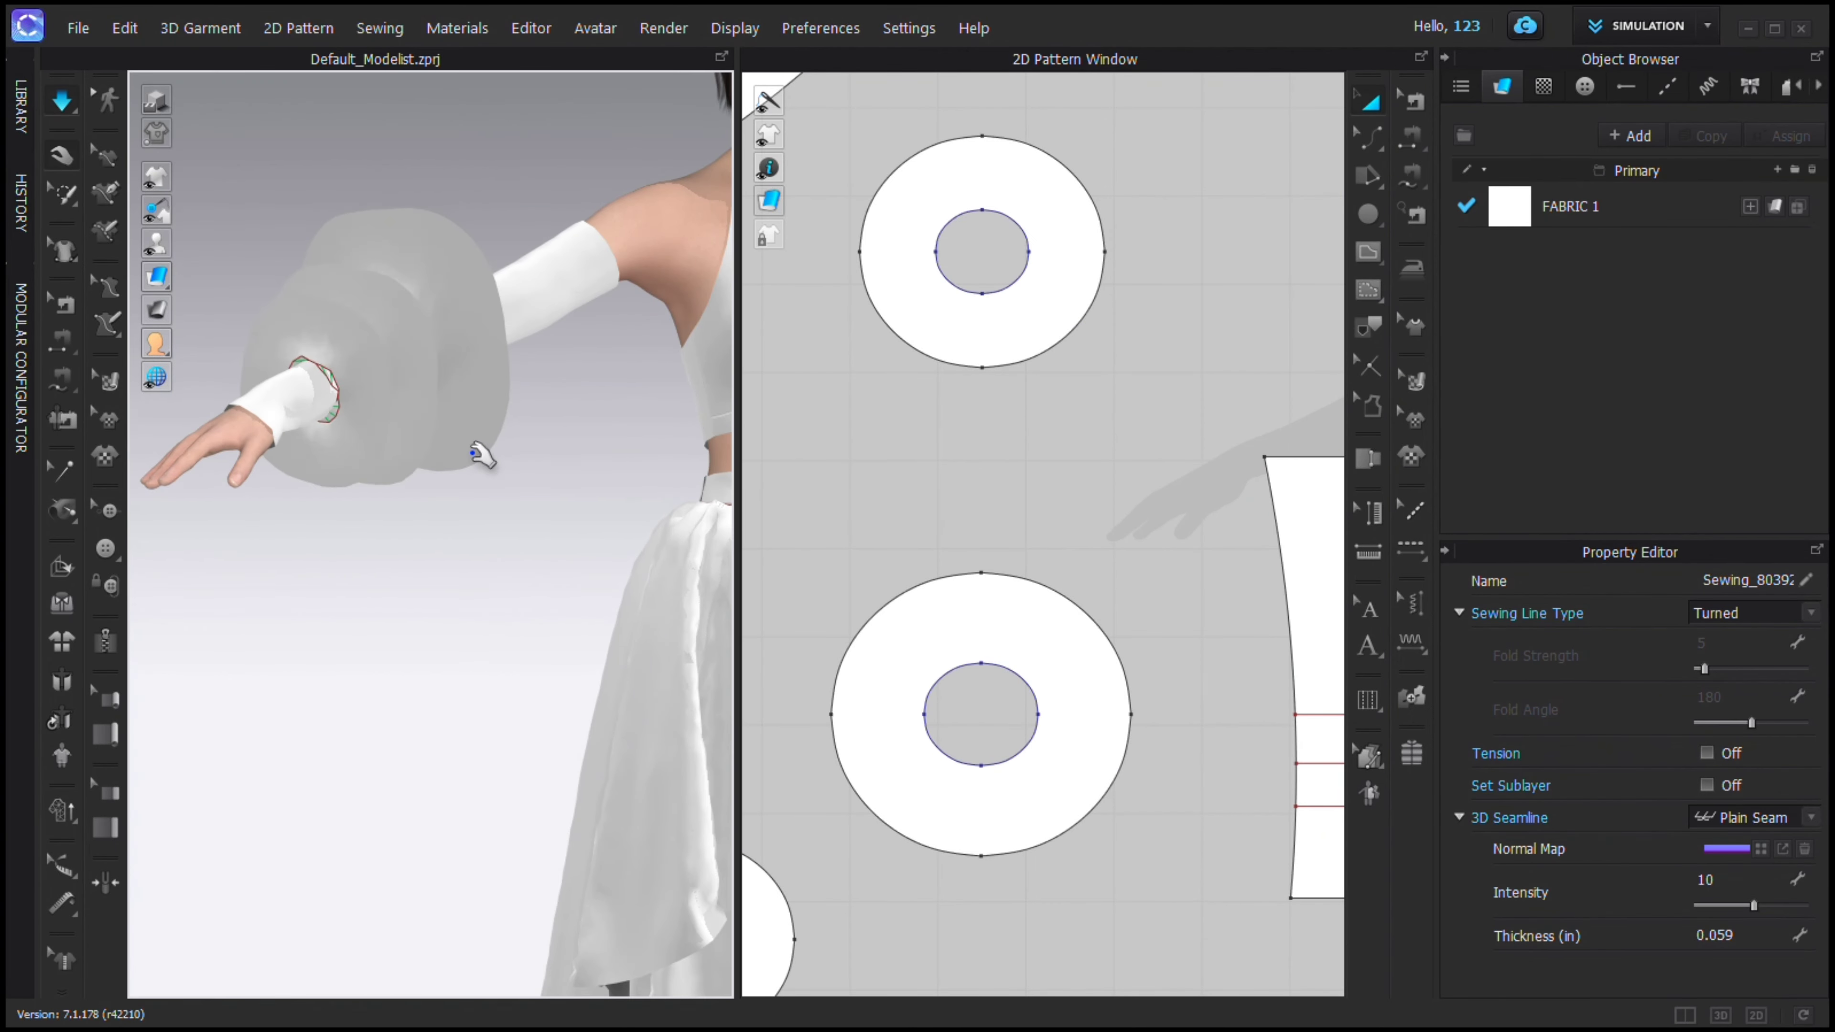
scroll(475, 454, "down", 3)
right_click_drag(476, 454, 519, 340)
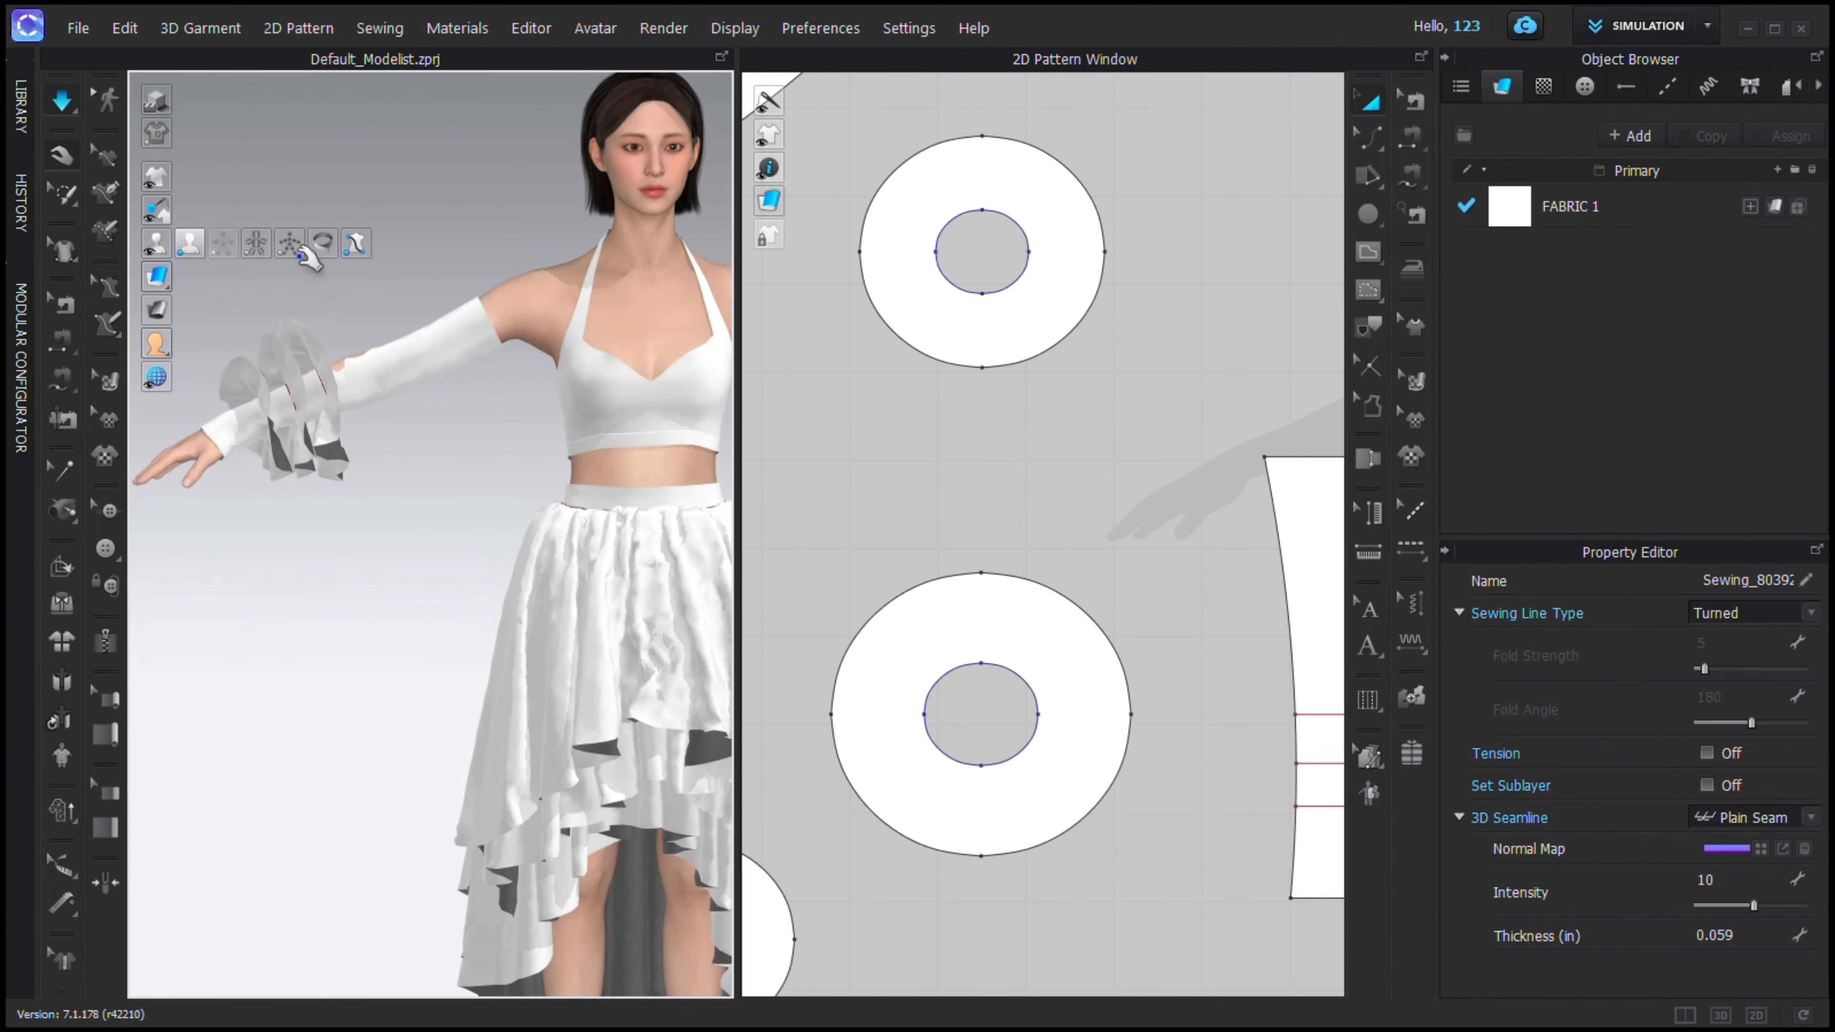
Try to lower the avatar's sleeved arm by rotating its shoulder joint in X-Ray view, and restore the original pose.
left_click(300, 249)
left_click(504, 274)
left_click_drag(463, 297, 513, 294)
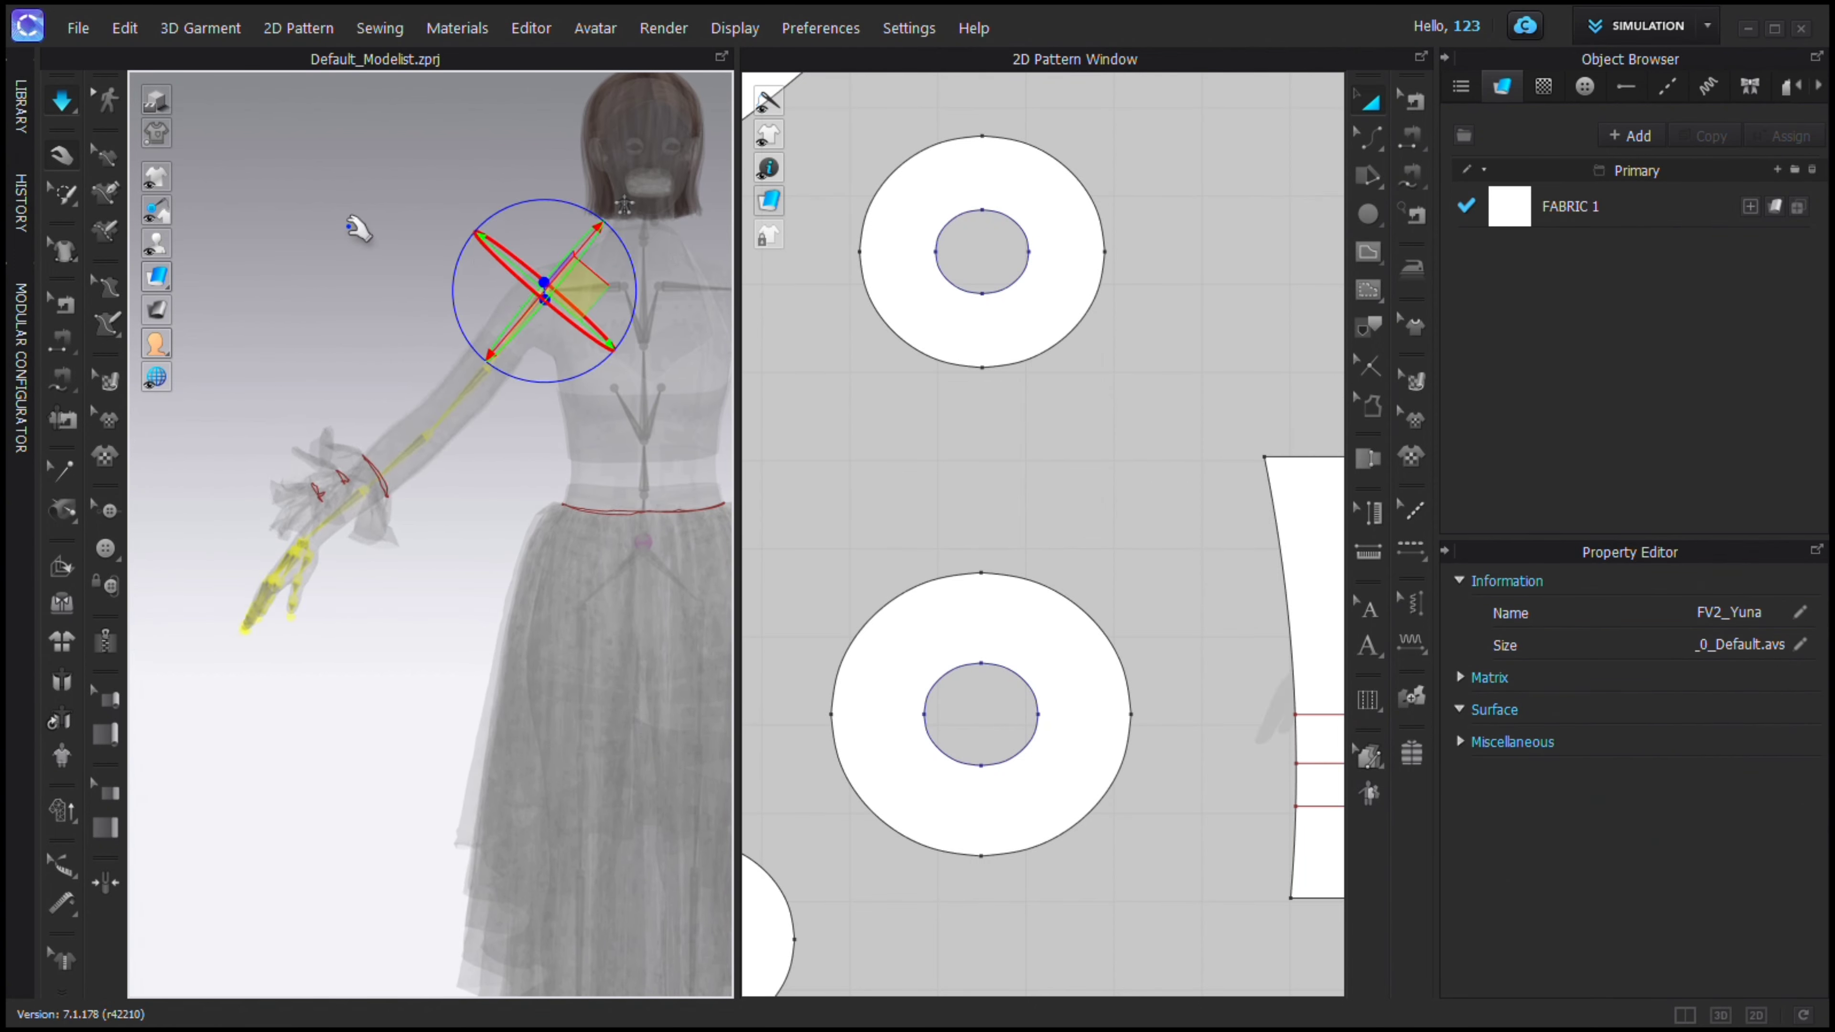
key("ctrl+z")
mouse_move(156, 245)
left_click(296, 250)
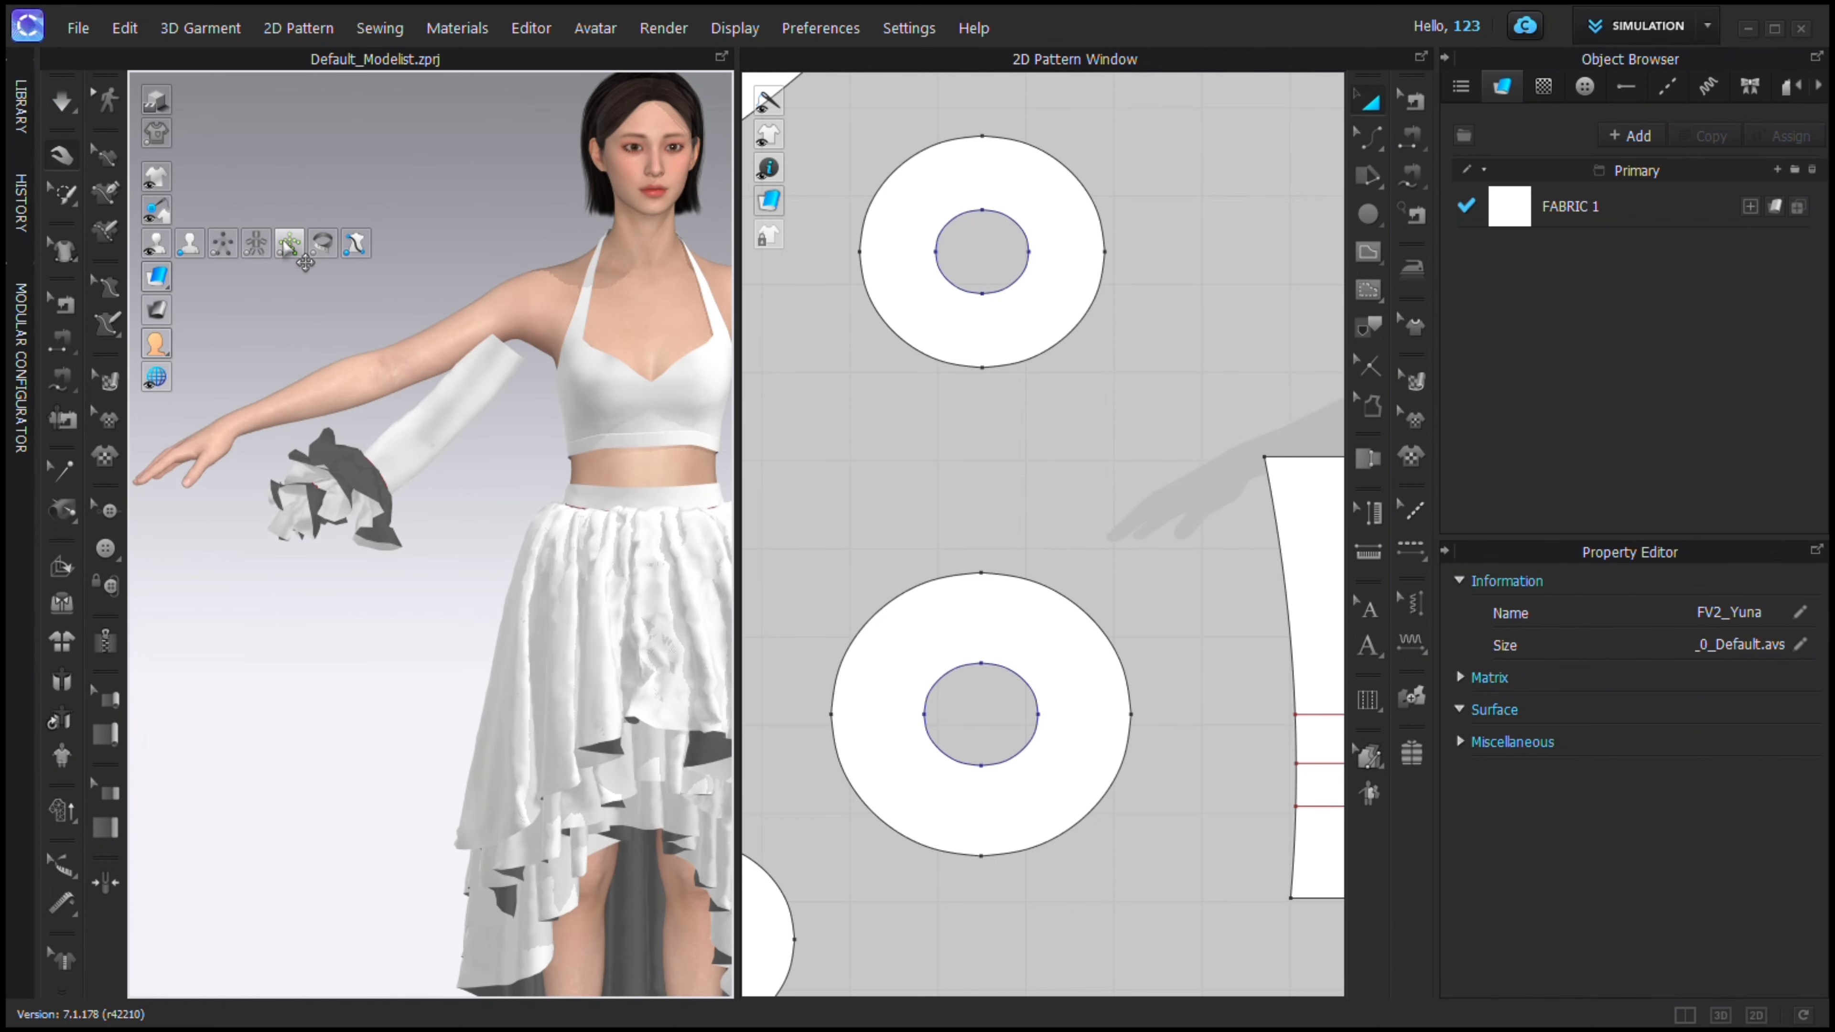
key("ctrl+z")
Try widening the sleeve pattern to about 59.9 in of line length in 2D and simulate it.
right_click_drag(513, 322, 495, 319)
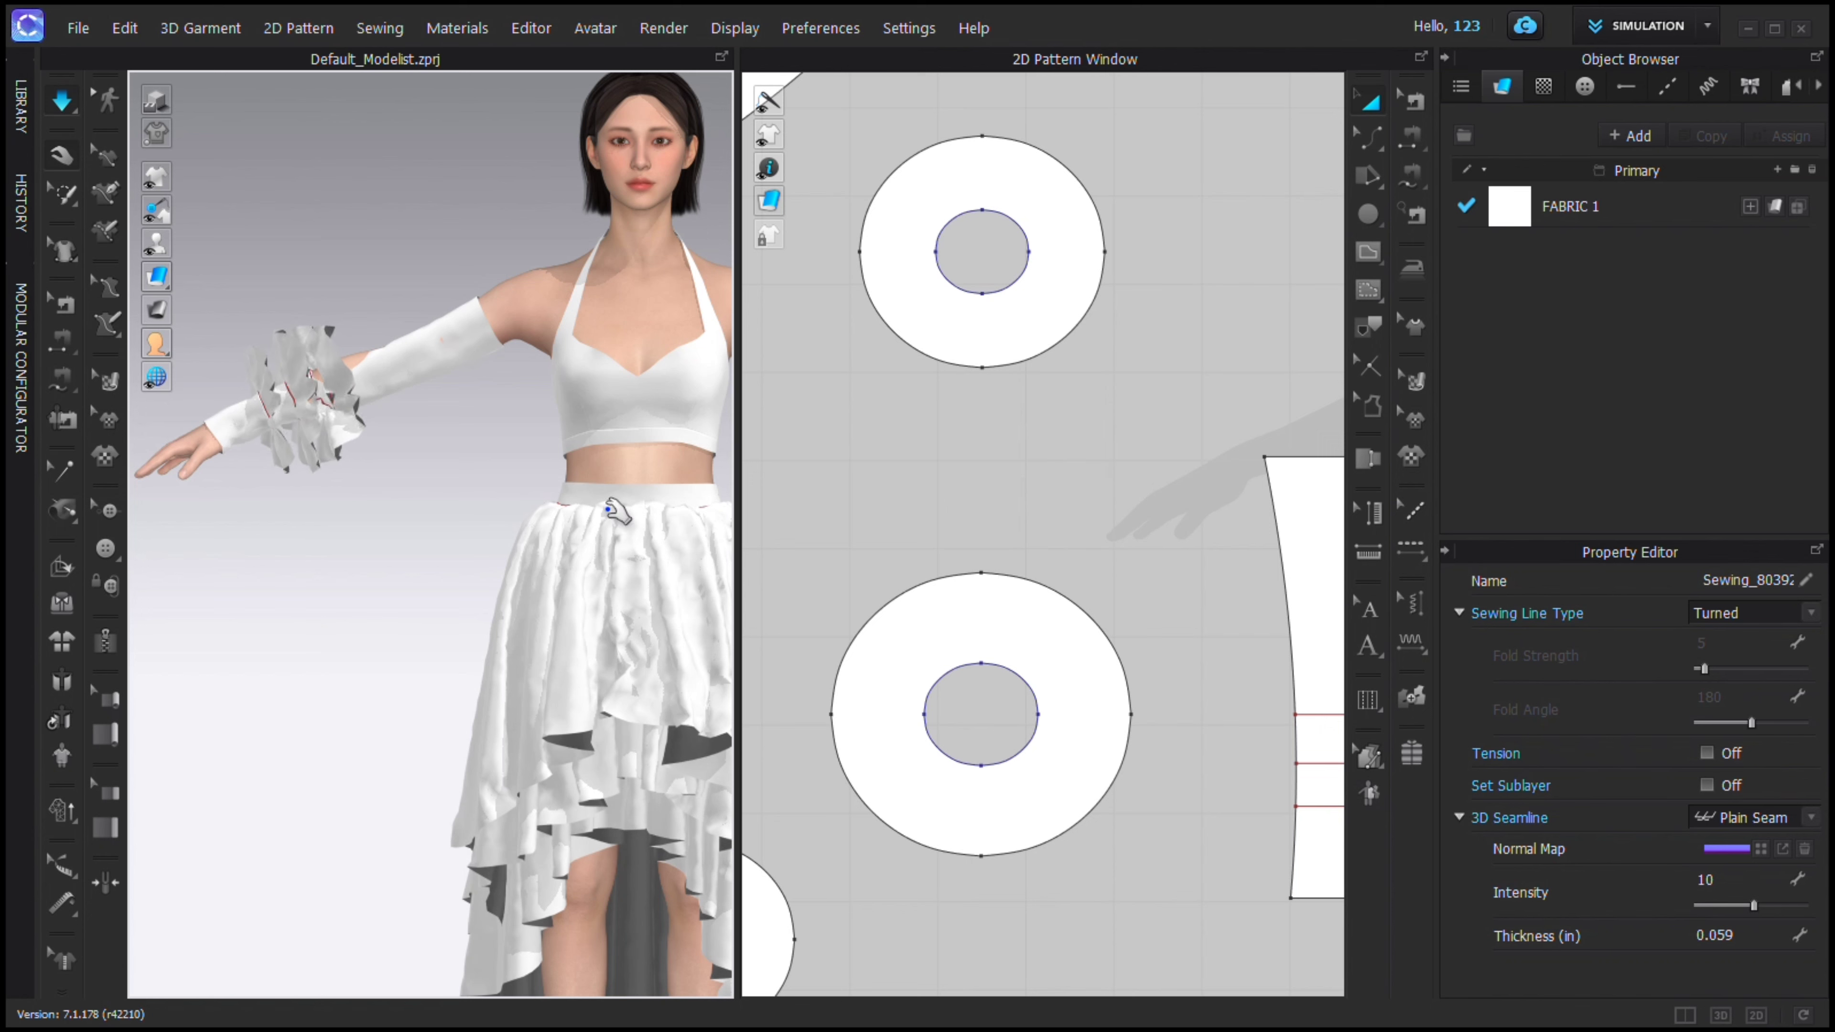
scroll(981, 551, "down", 5)
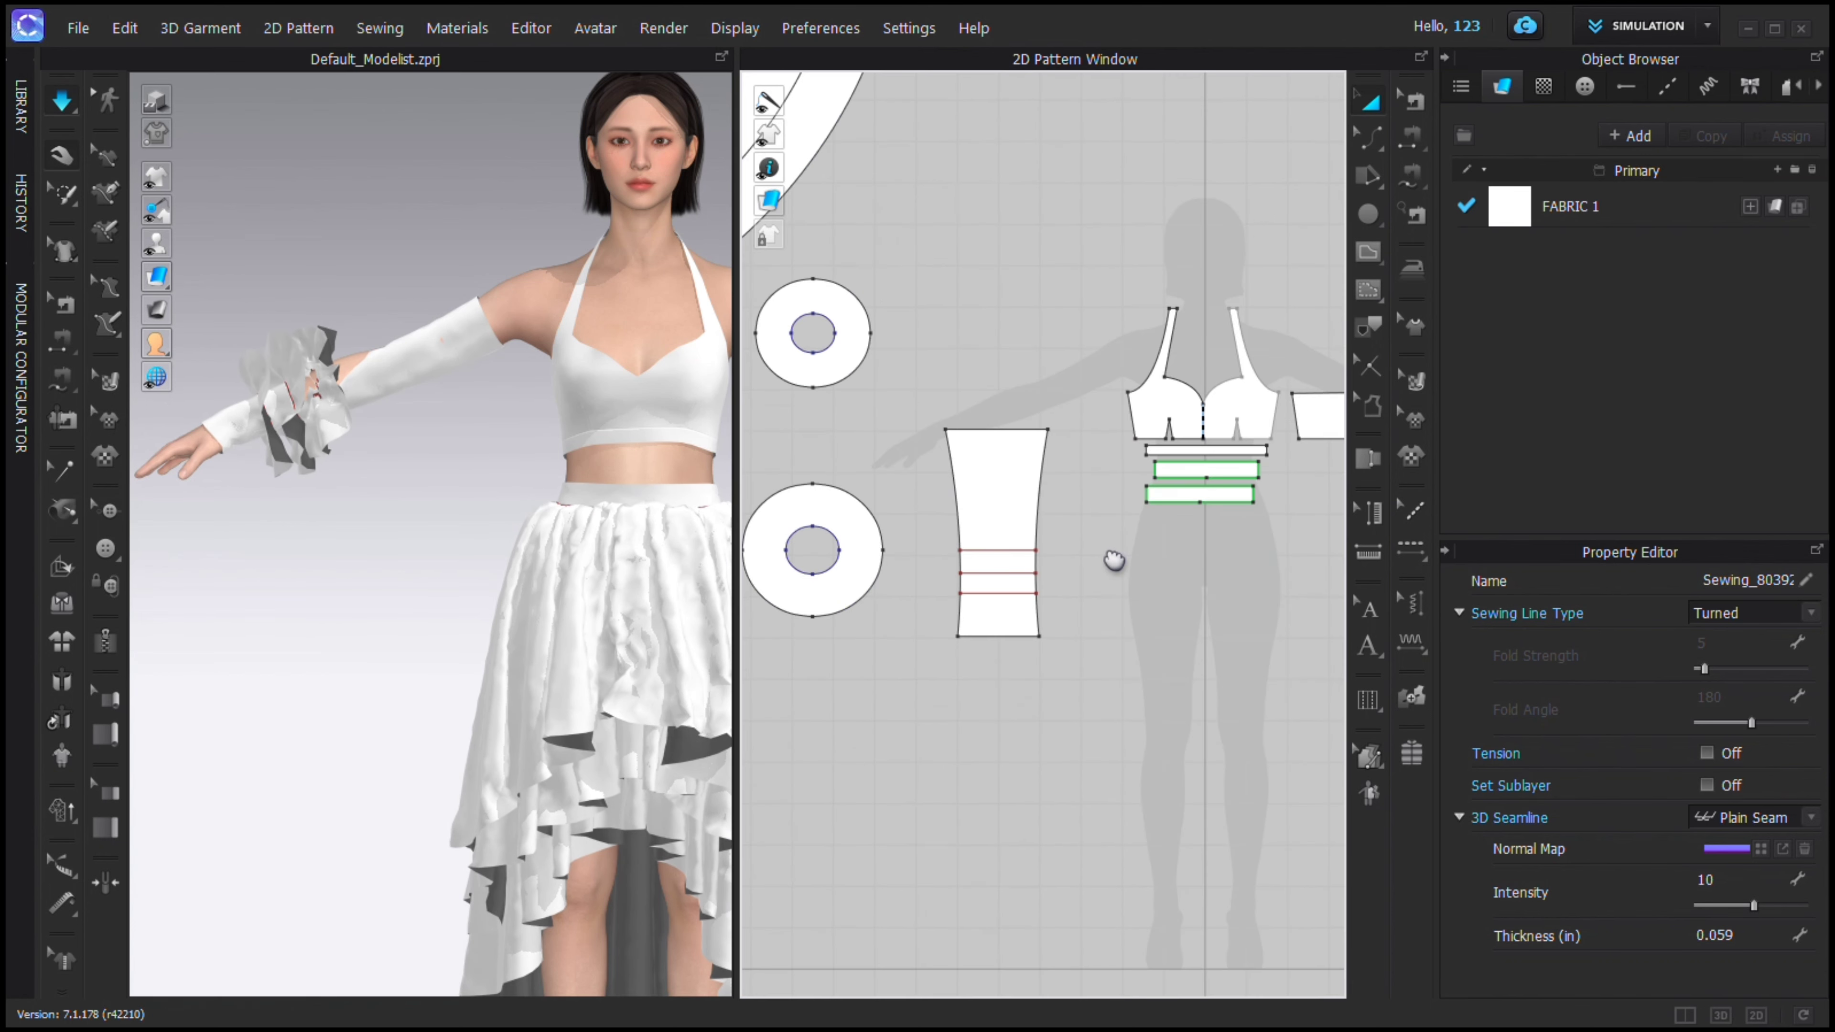
left_click(957, 498)
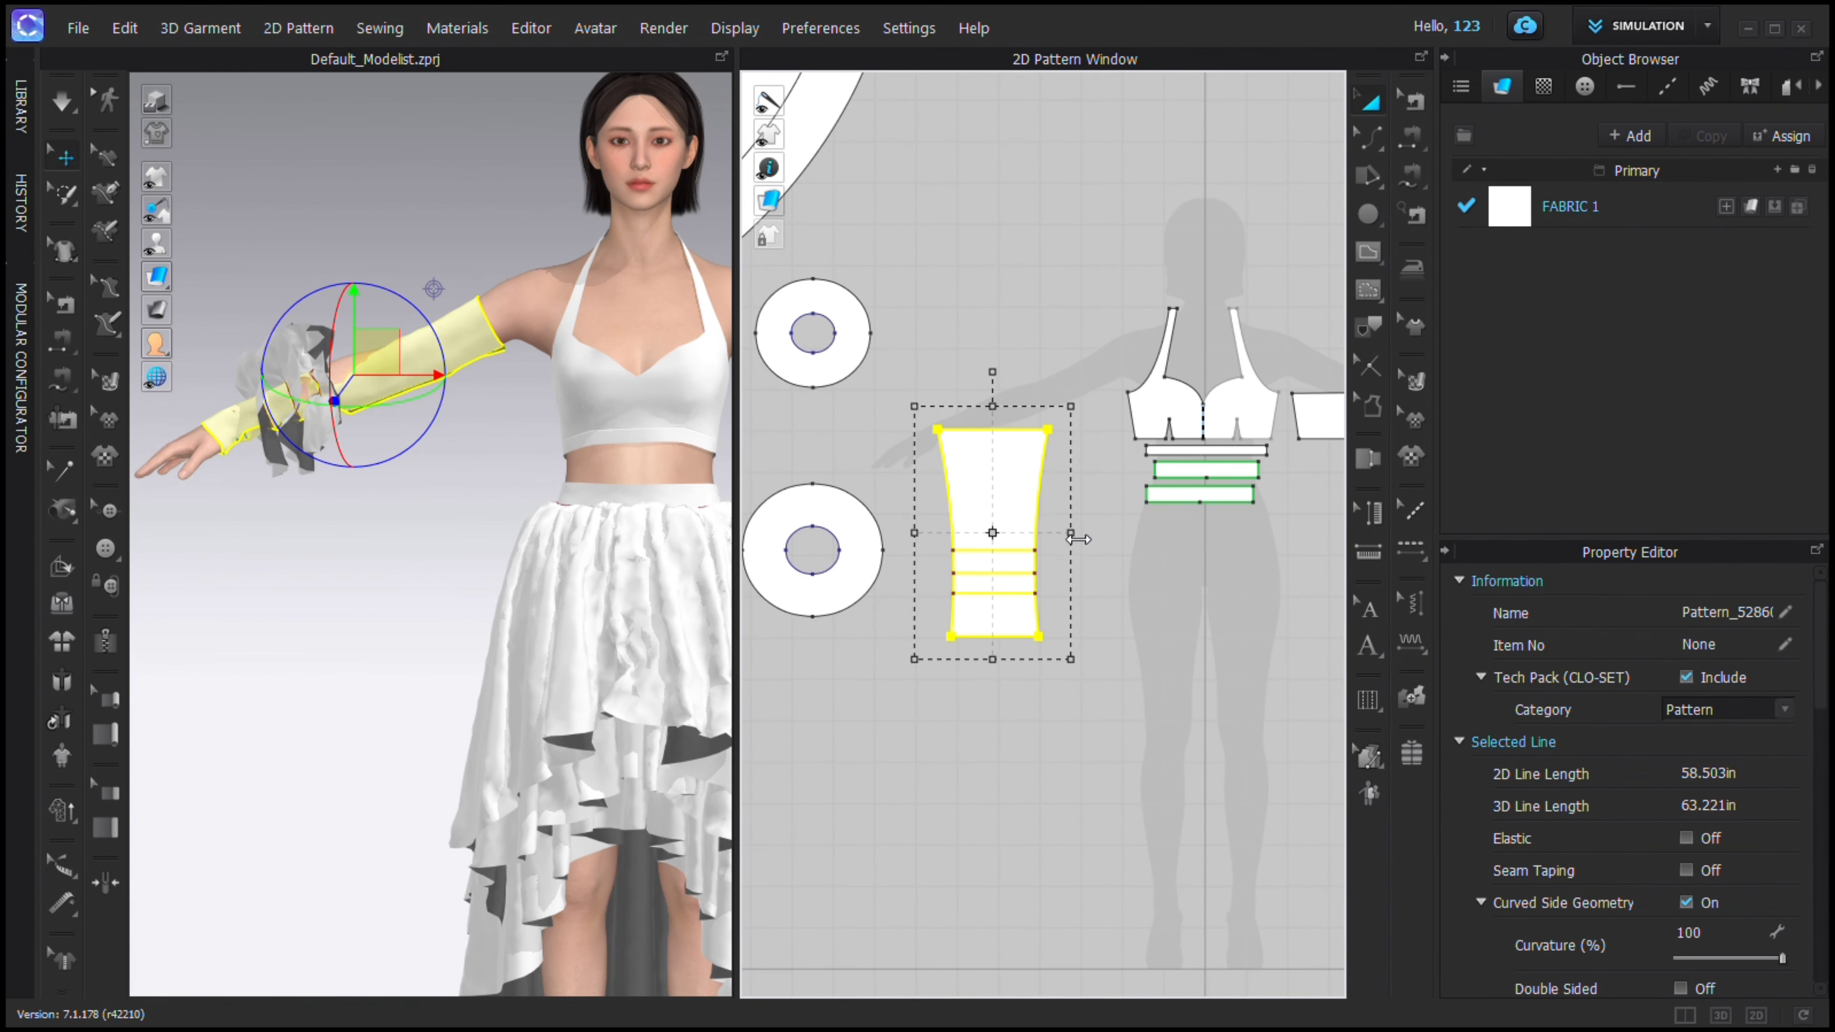
left_click_drag(1089, 548, 1089, 548)
key("space")
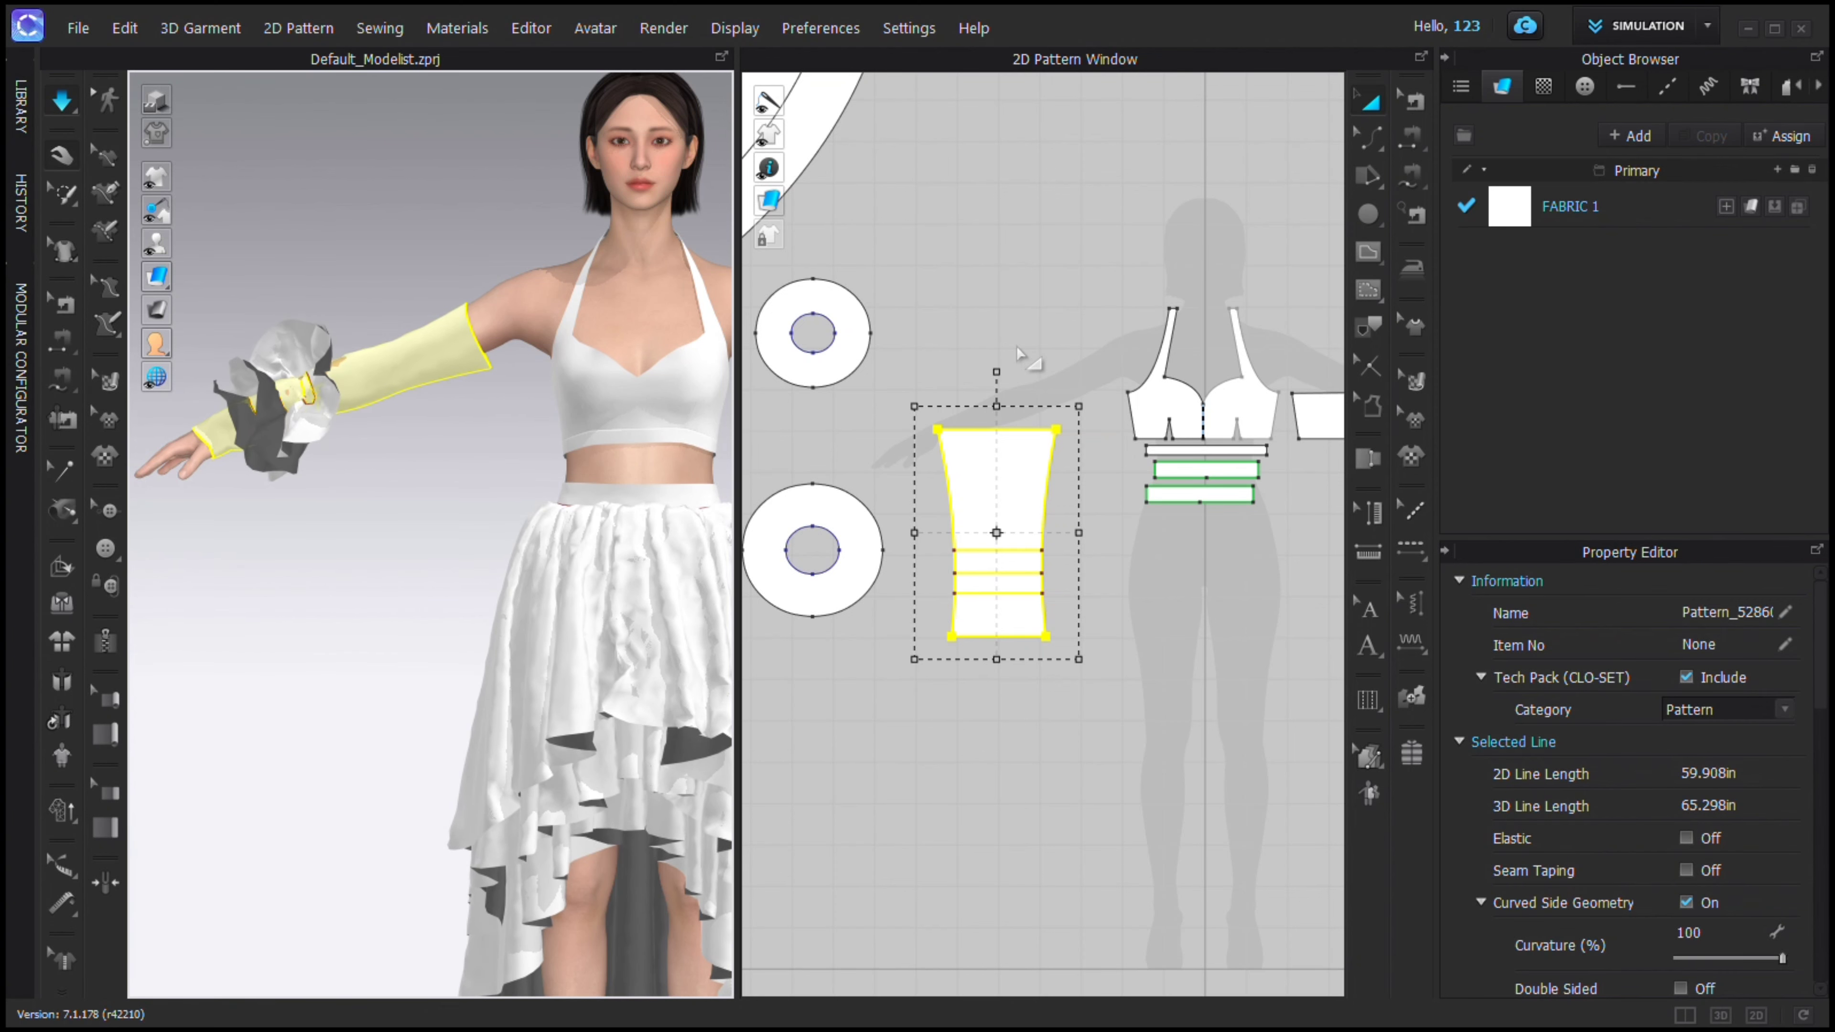
Undo the sleeve widening and the simulation, back to the flat rings around the forearm.
key("ctrl+z")
key("ctrl+z")
key("ctrl+z")
key("ctrl+z")
key("ctrl+z")
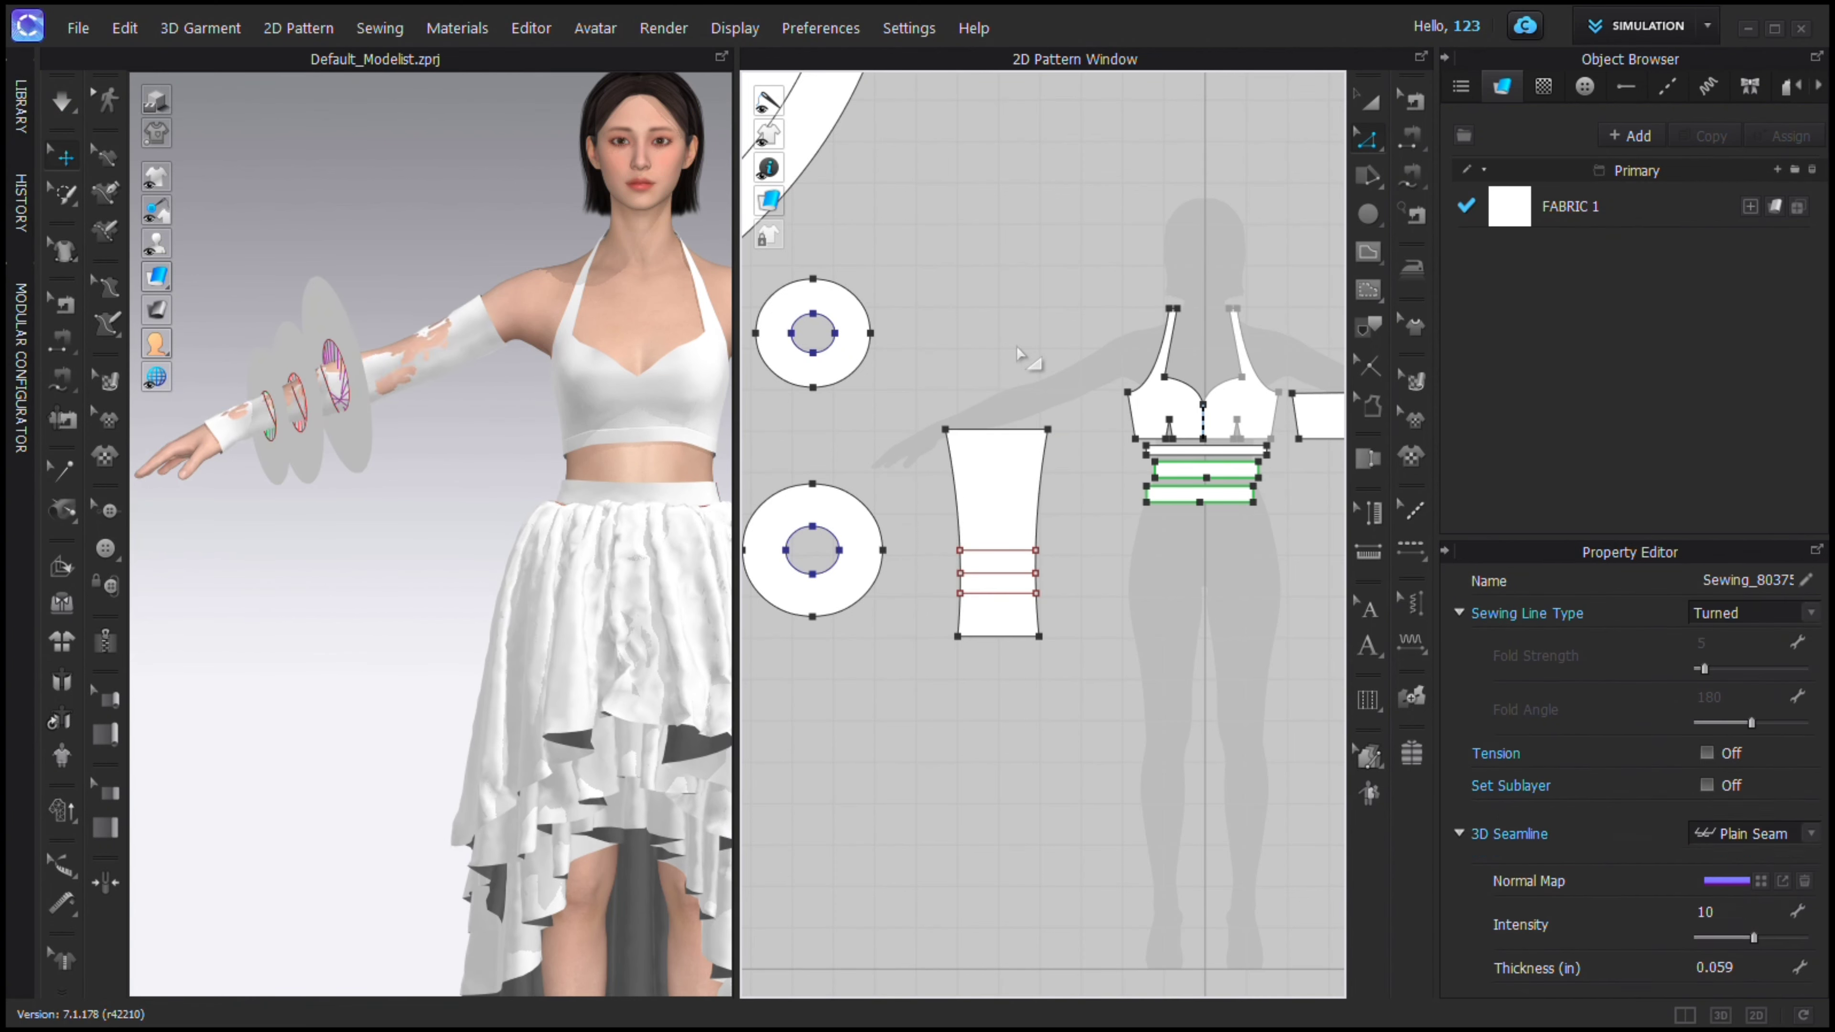
Widen the sleeve pattern to about 58.1 in of line length in 2D and simulate it on the arm.
right_click_drag(459, 386, 831, 398)
left_click(1368, 103)
left_click(978, 470)
left_click(946, 378)
scroll(995, 500, "up", 5)
left_click(994, 503)
left_click_drag(903, 569, 892, 574)
right_click_drag(679, 405, 405, 368)
left_click_drag(543, 315, 483, 351)
right_click_drag(289, 372, 578, 292)
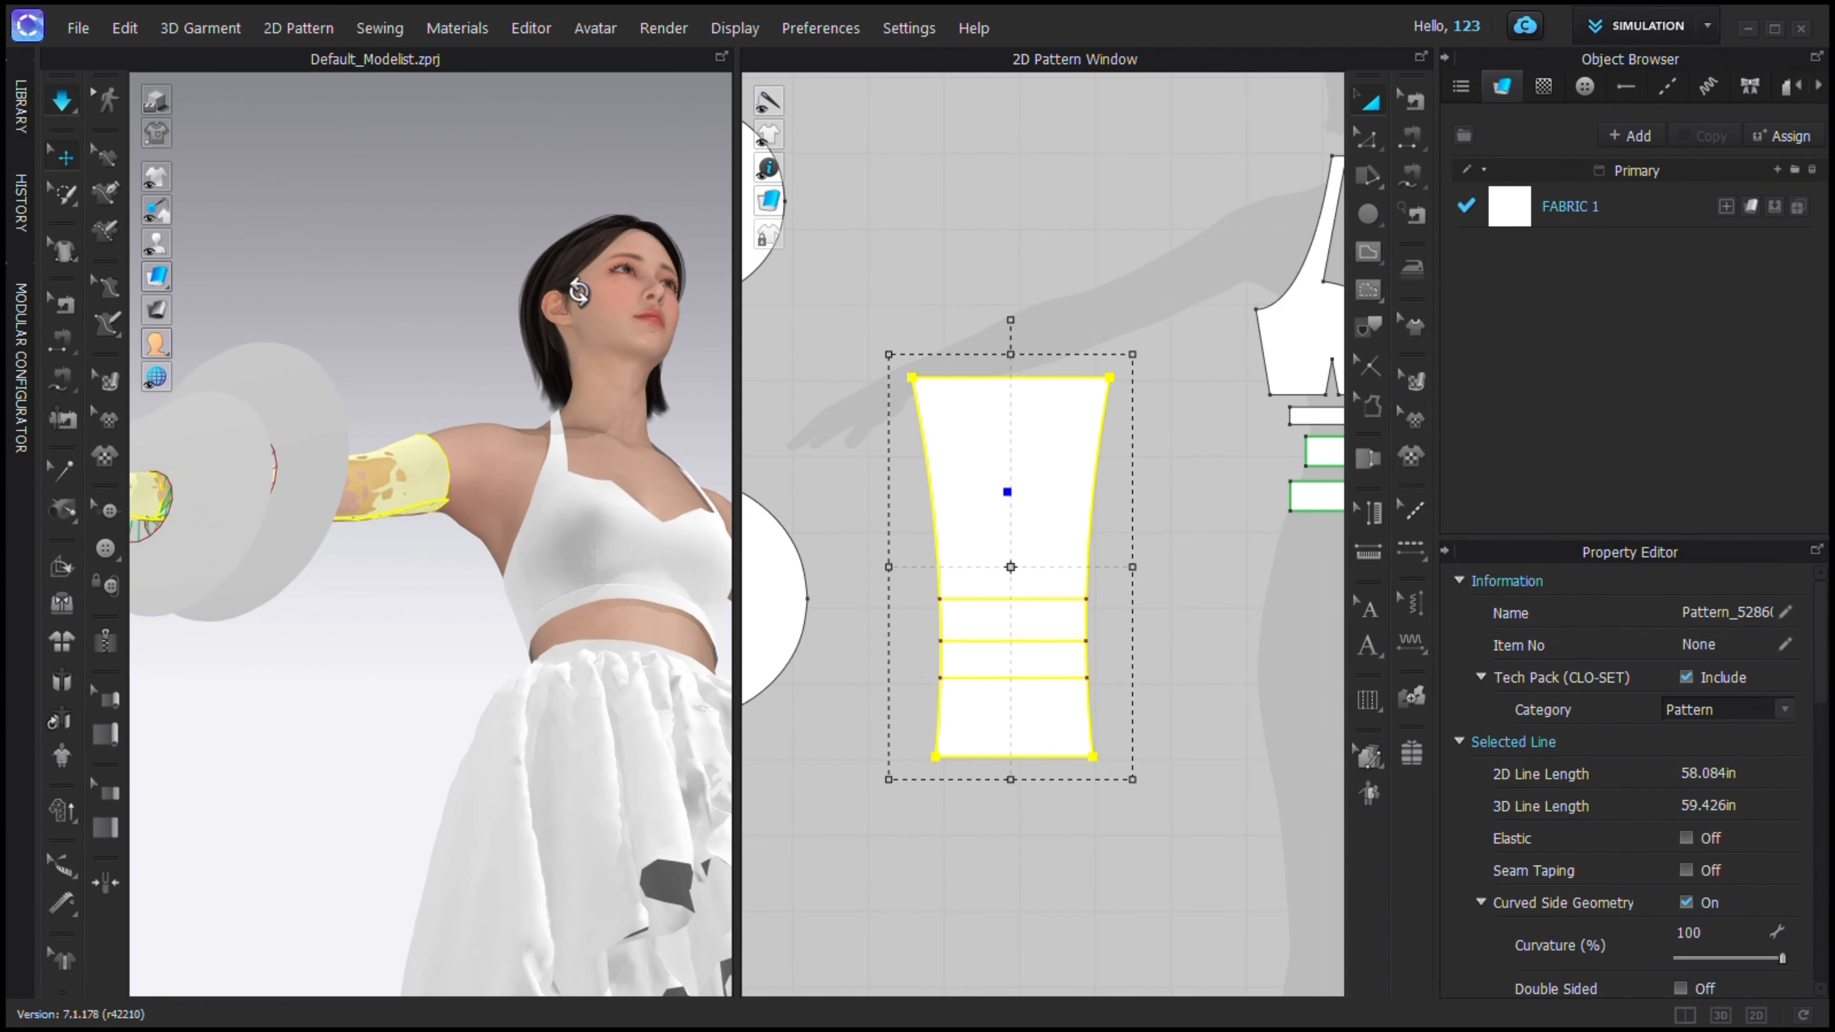
key("space")
key("2")
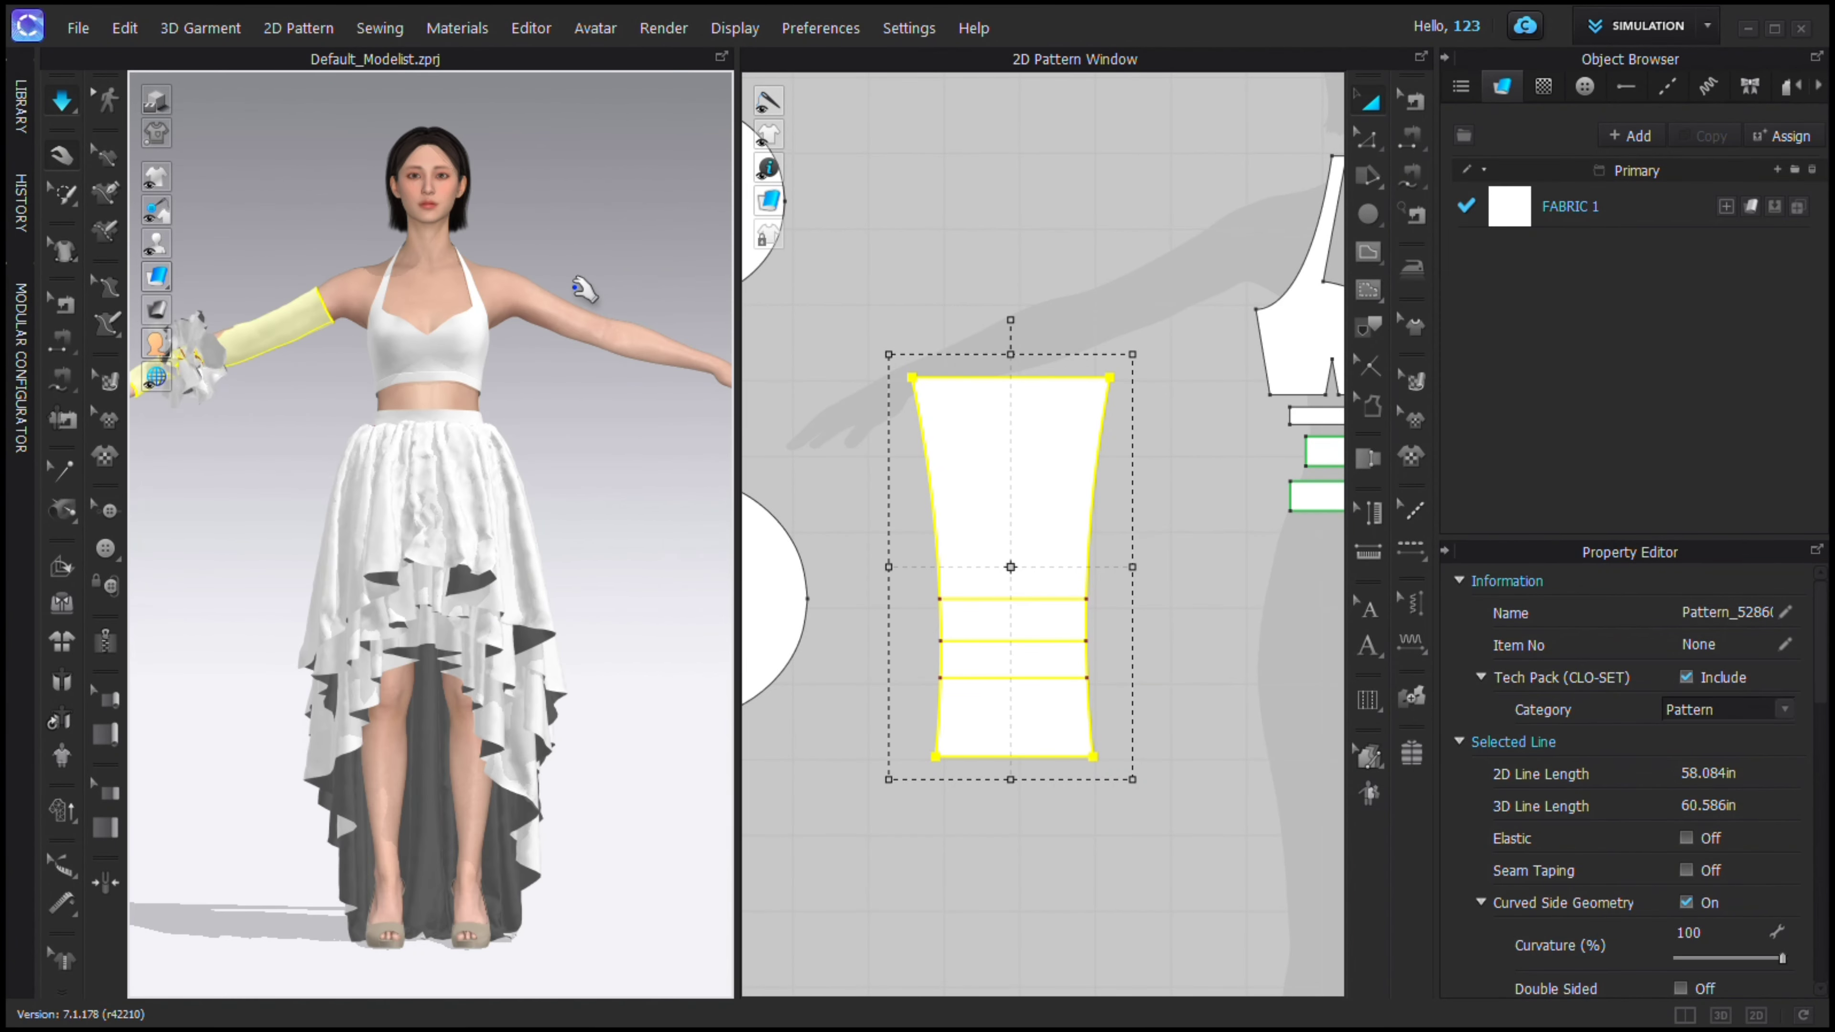
Set the sleeve's particle distance to 10 mm, simulate again and inspect the ruffles up close.
scroll(1711, 826, "down", 3)
left_click(1725, 953)
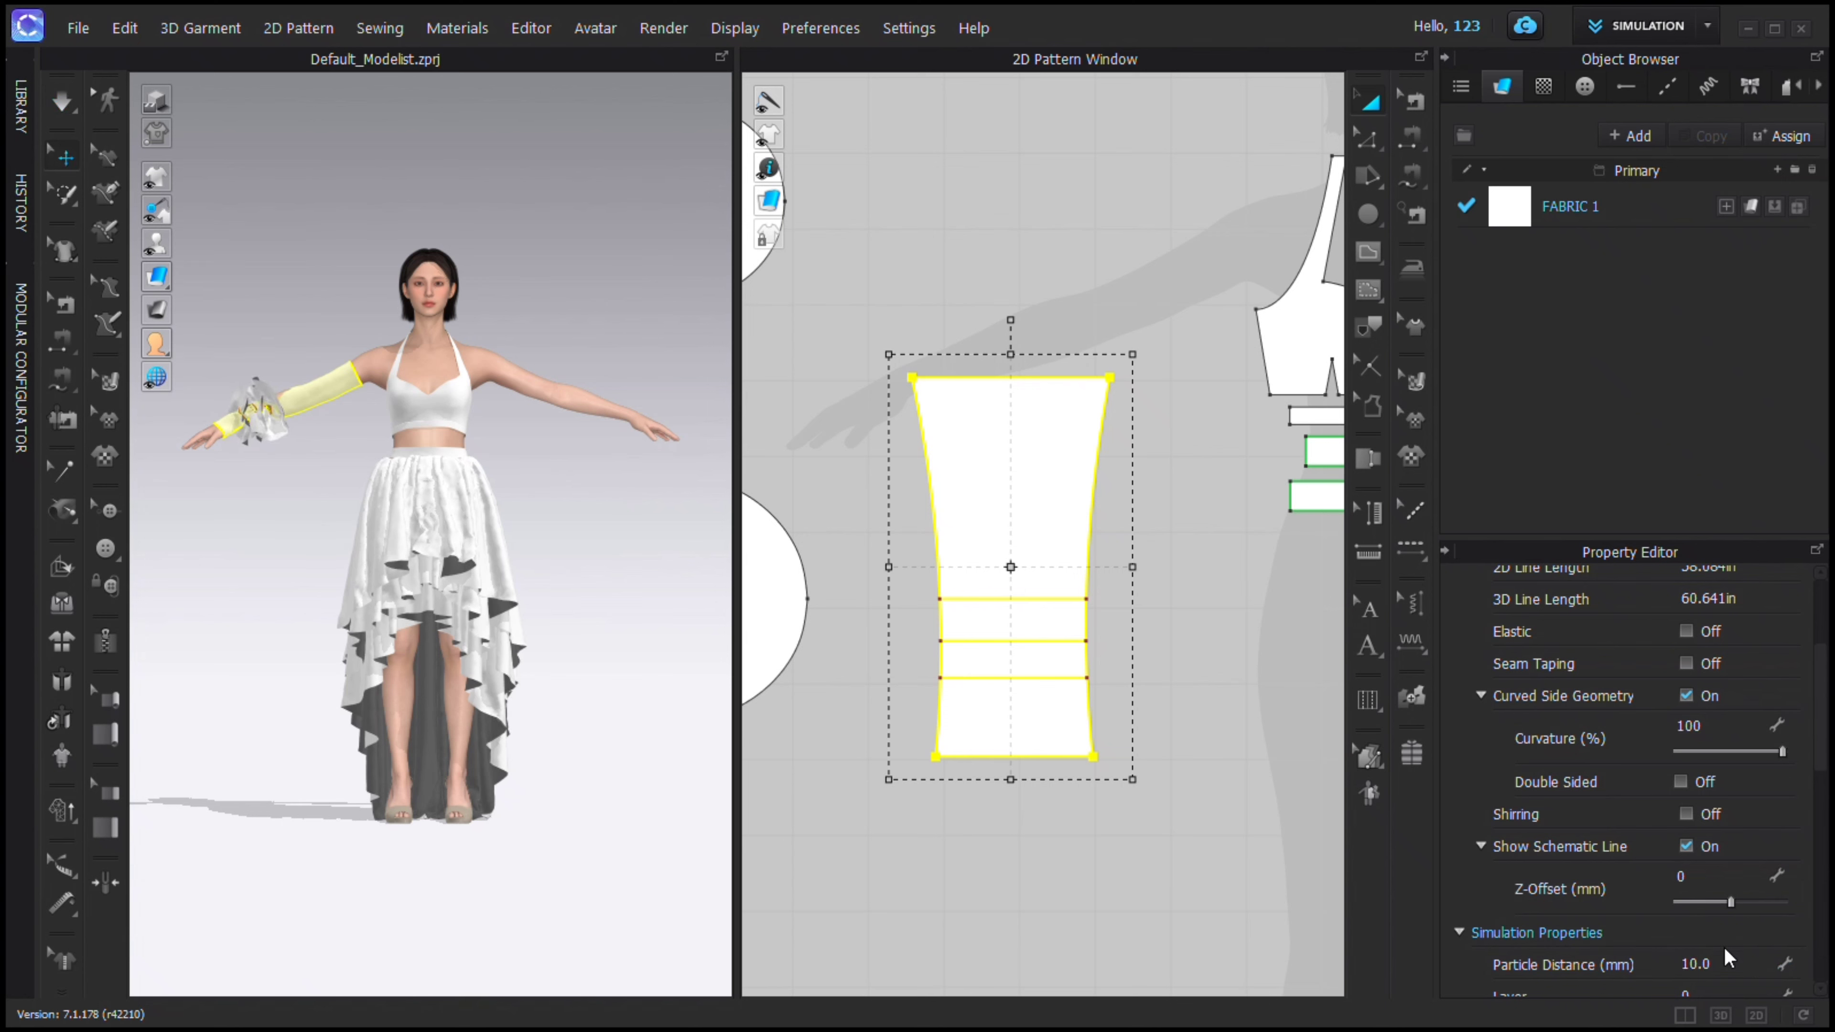
key("space")
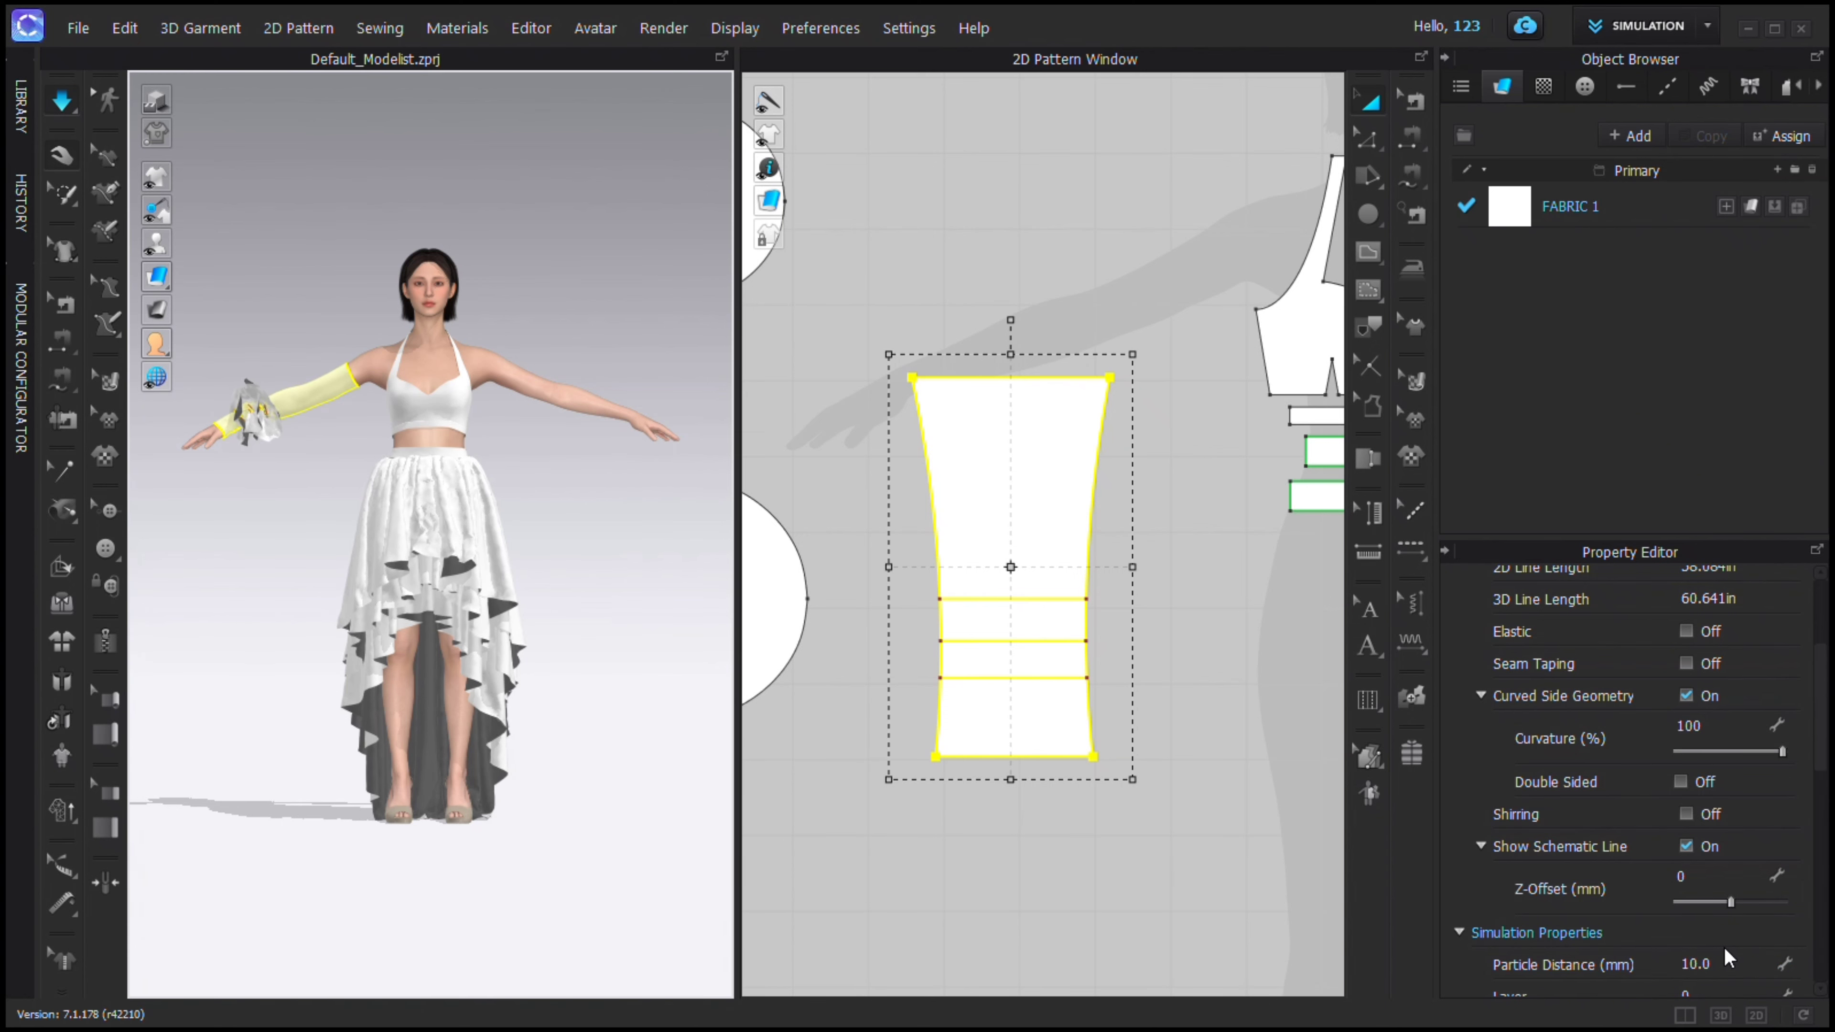
scroll(571, 578, "up", 5)
right_click_drag(387, 647, 632, 615)
right_click_drag(405, 558, 582, 538)
middle_click_drag(581, 539, 476, 540)
scroll(587, 289, "up", 3)
right_click_drag(587, 290, 597, 466)
Stop the simulation and undo the latest simulated draping and sleeve changes.
key("space")
key("ctrl+z")
key("ctrl+z")
Move the smallest ring in 3D off the arm beyond the fingertips and select its seam for editing.
left_click(528, 246)
left_click(618, 253)
left_click_drag(503, 334, 328, 378)
right_click_drag(328, 377, 463, 414)
key("b")
scroll(375, 310, "up", 3)
left_click(266, 294)
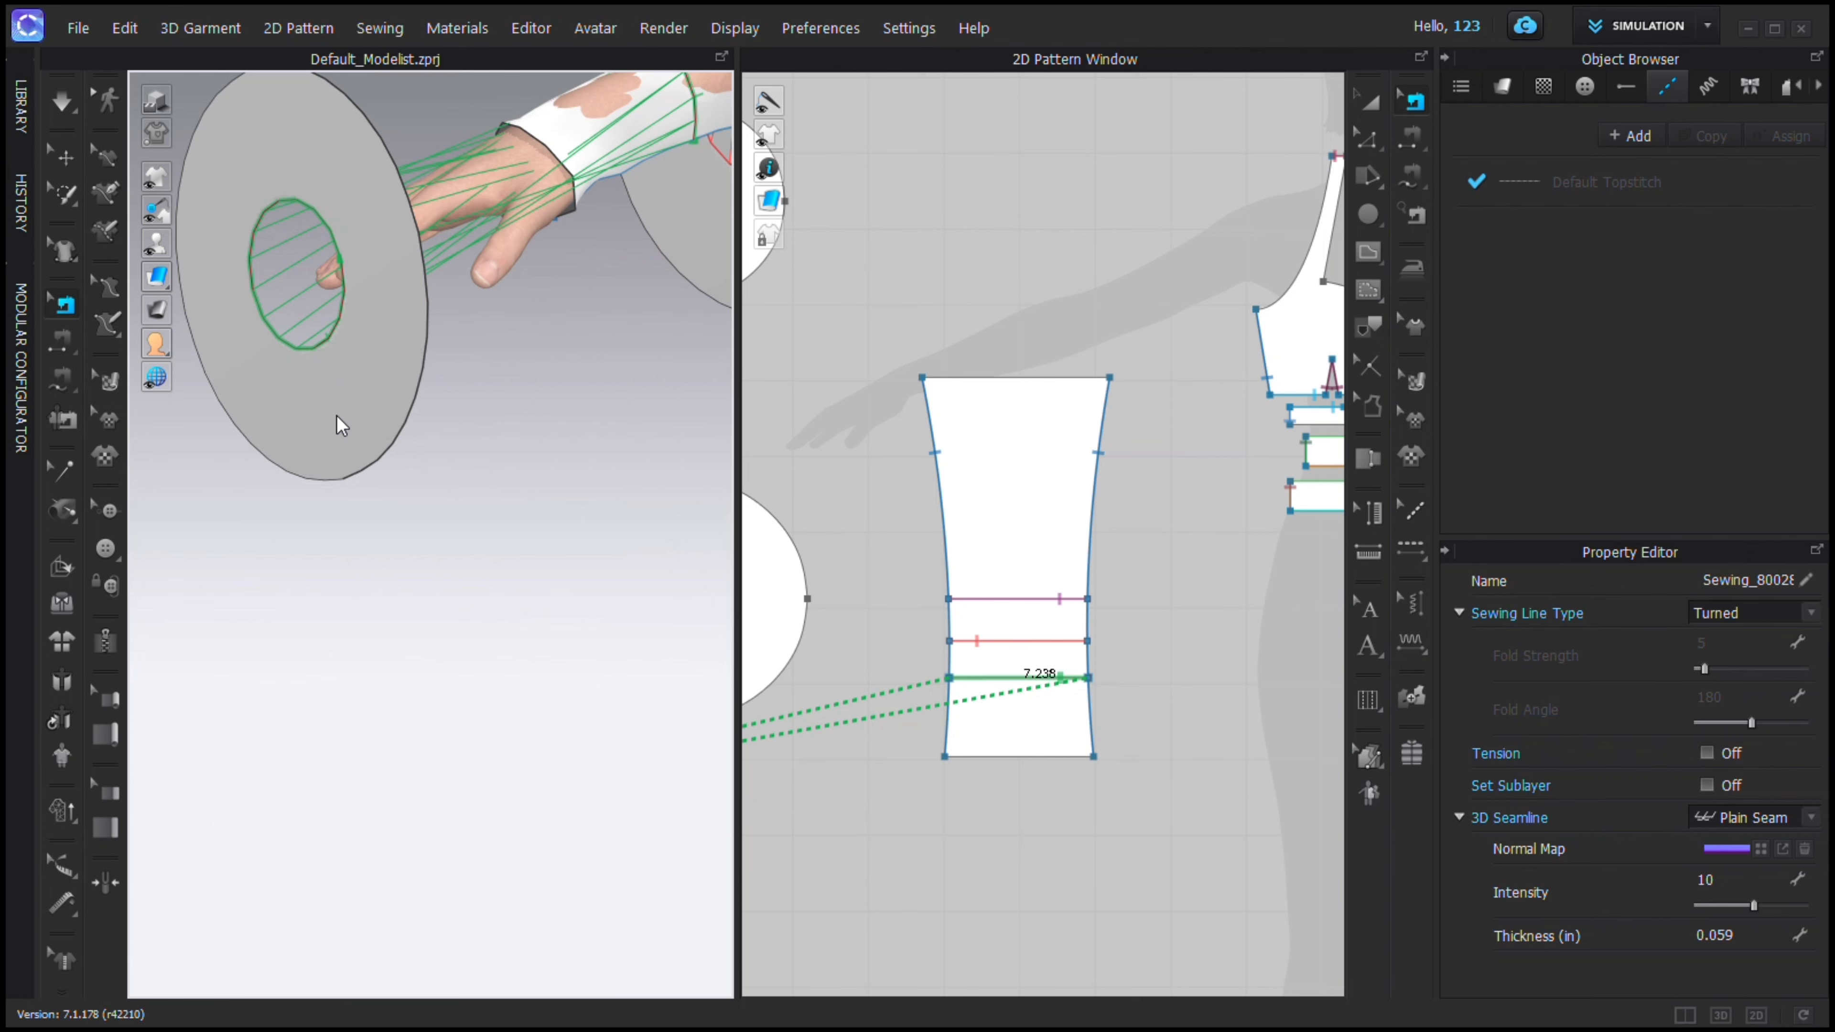
Move the middle ring in 3D beyond the hand and reverse the direction of its seam.
scroll(404, 418, "down", 2)
right_click_drag(504, 348, 340, 340)
scroll(948, 156, "down", 2)
key("a")
left_click_drag(473, 331, 205, 417)
left_click(1412, 100)
scroll(866, 433, "up", 2)
left_click(1007, 584)
key("ctrl+b")
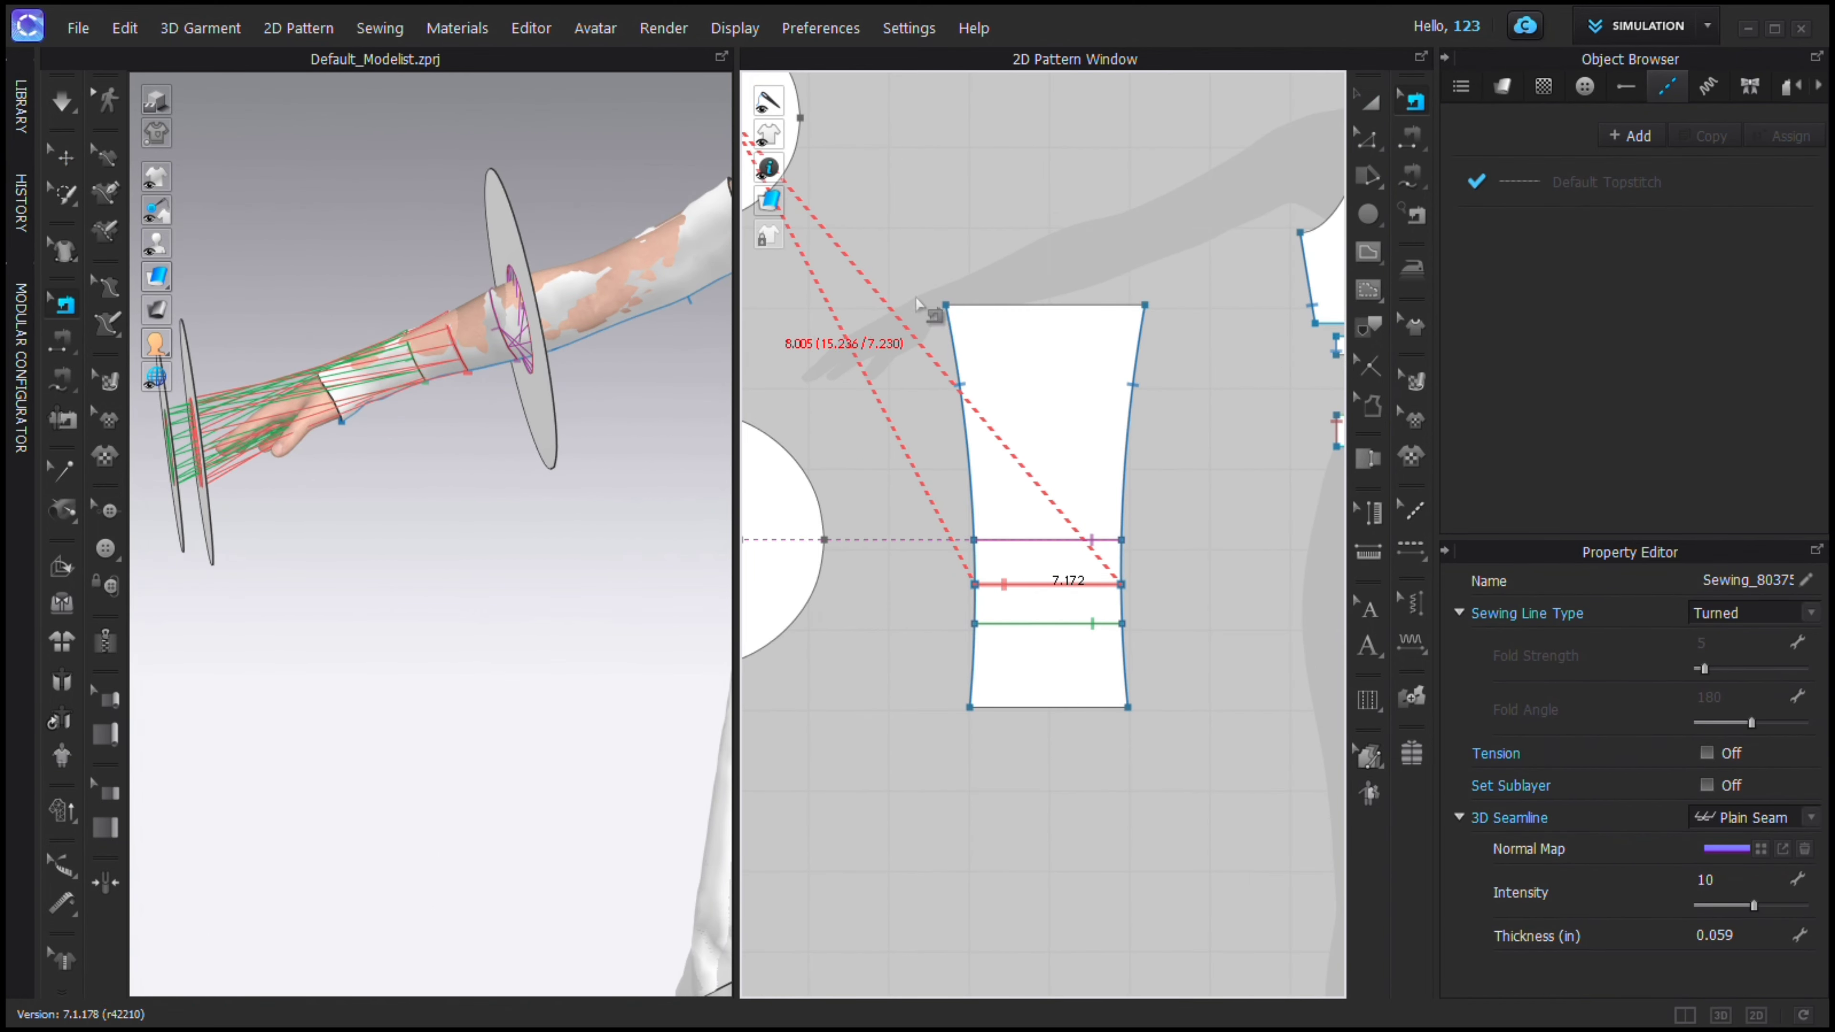
Move the large ring in 3D down to the hand and reverse the direction of its seam.
key("a")
left_click_drag(506, 238, 279, 315)
left_click(1413, 100)
left_click(1052, 540)
key("ctrl+b")
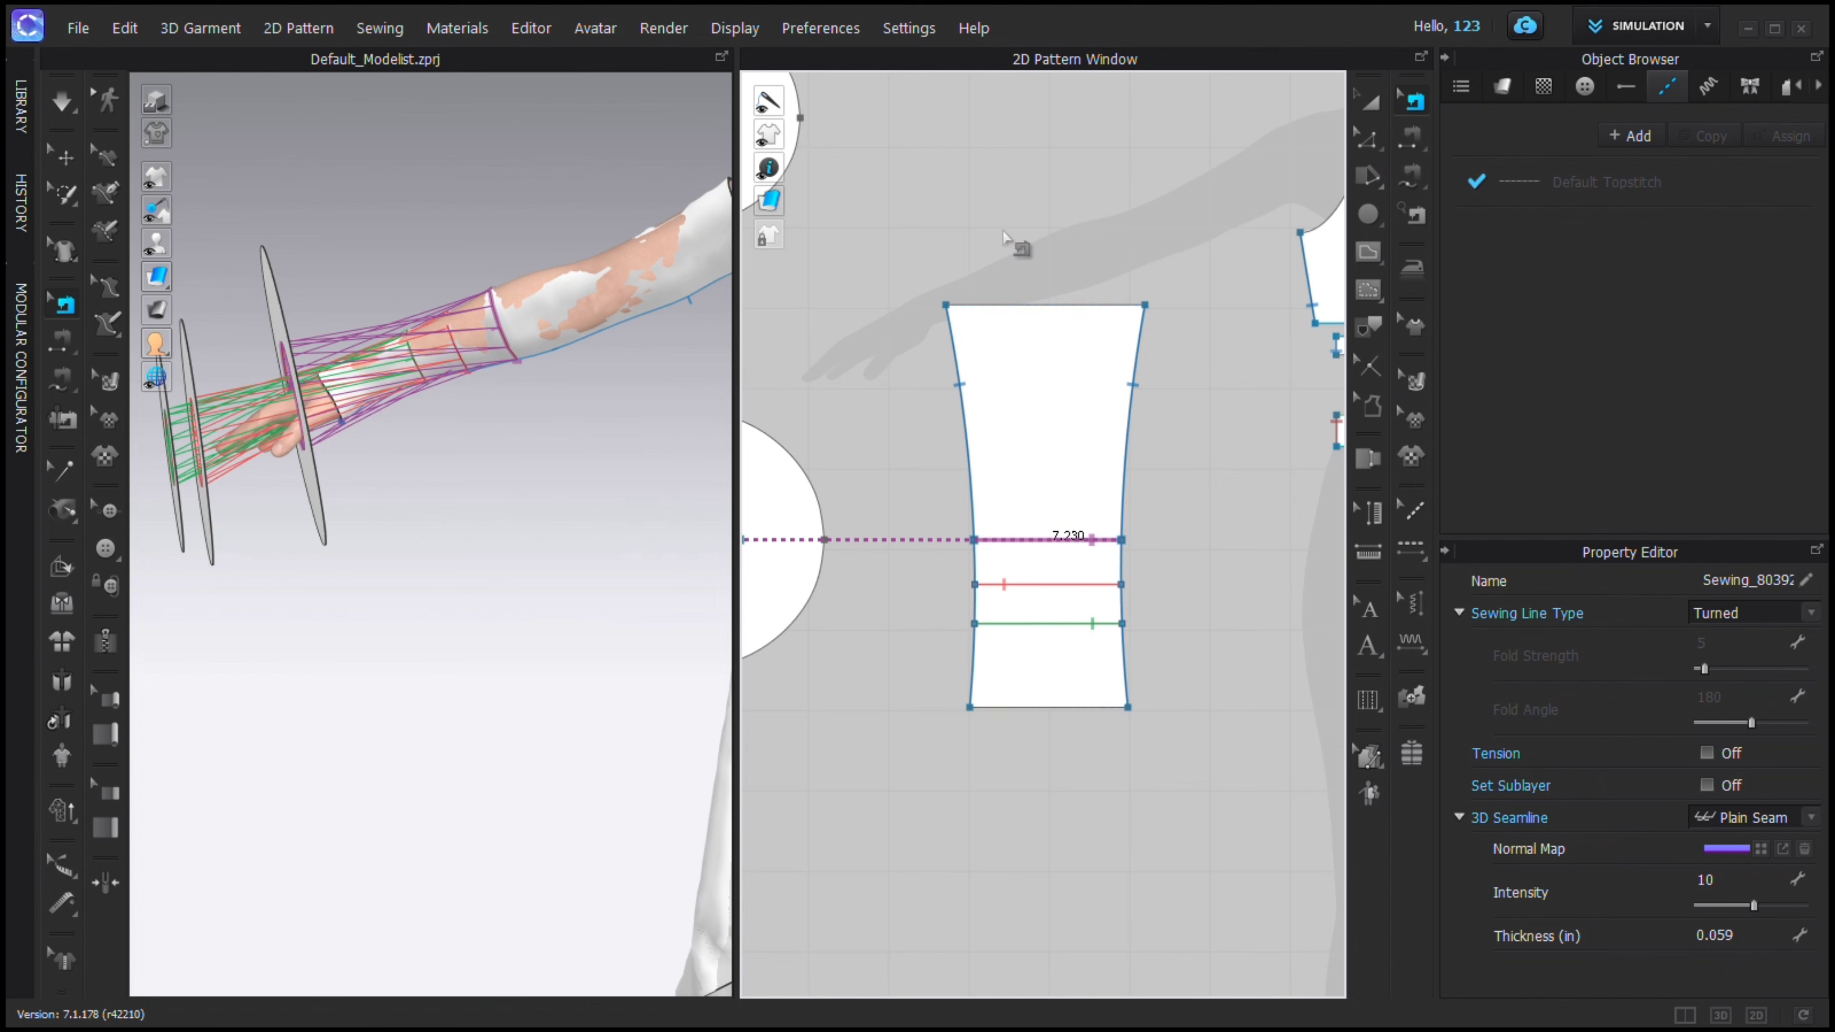
Move the outlying rings back over the forearm in 3D and simulate the sleeve.
left_click(1370, 99)
scroll(347, 434, "up", 1)
left_click_drag(265, 480, 514, 381)
left_click_drag(168, 486, 453, 373)
middle_click_drag(529, 424, 640, 400)
key("space")
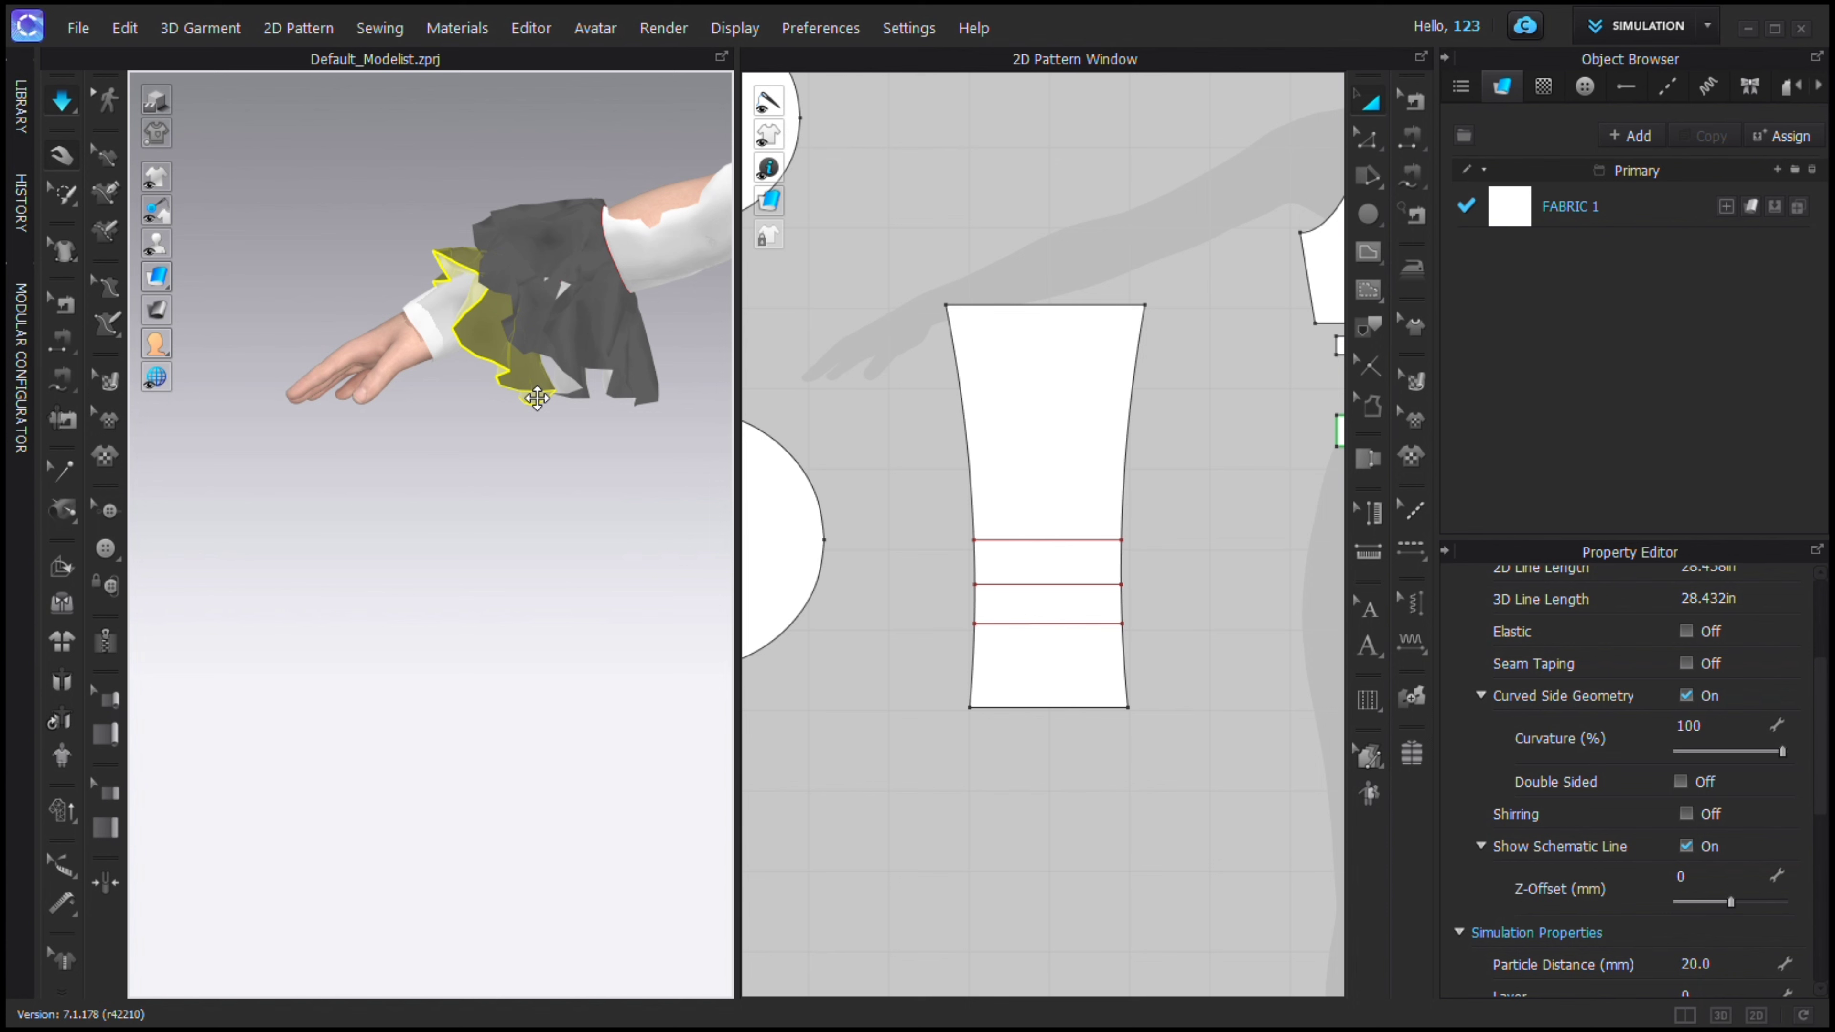
Pull the sleeve fabric into place on the arm during the simulation and view the garment from the front.
left_click(647, 247)
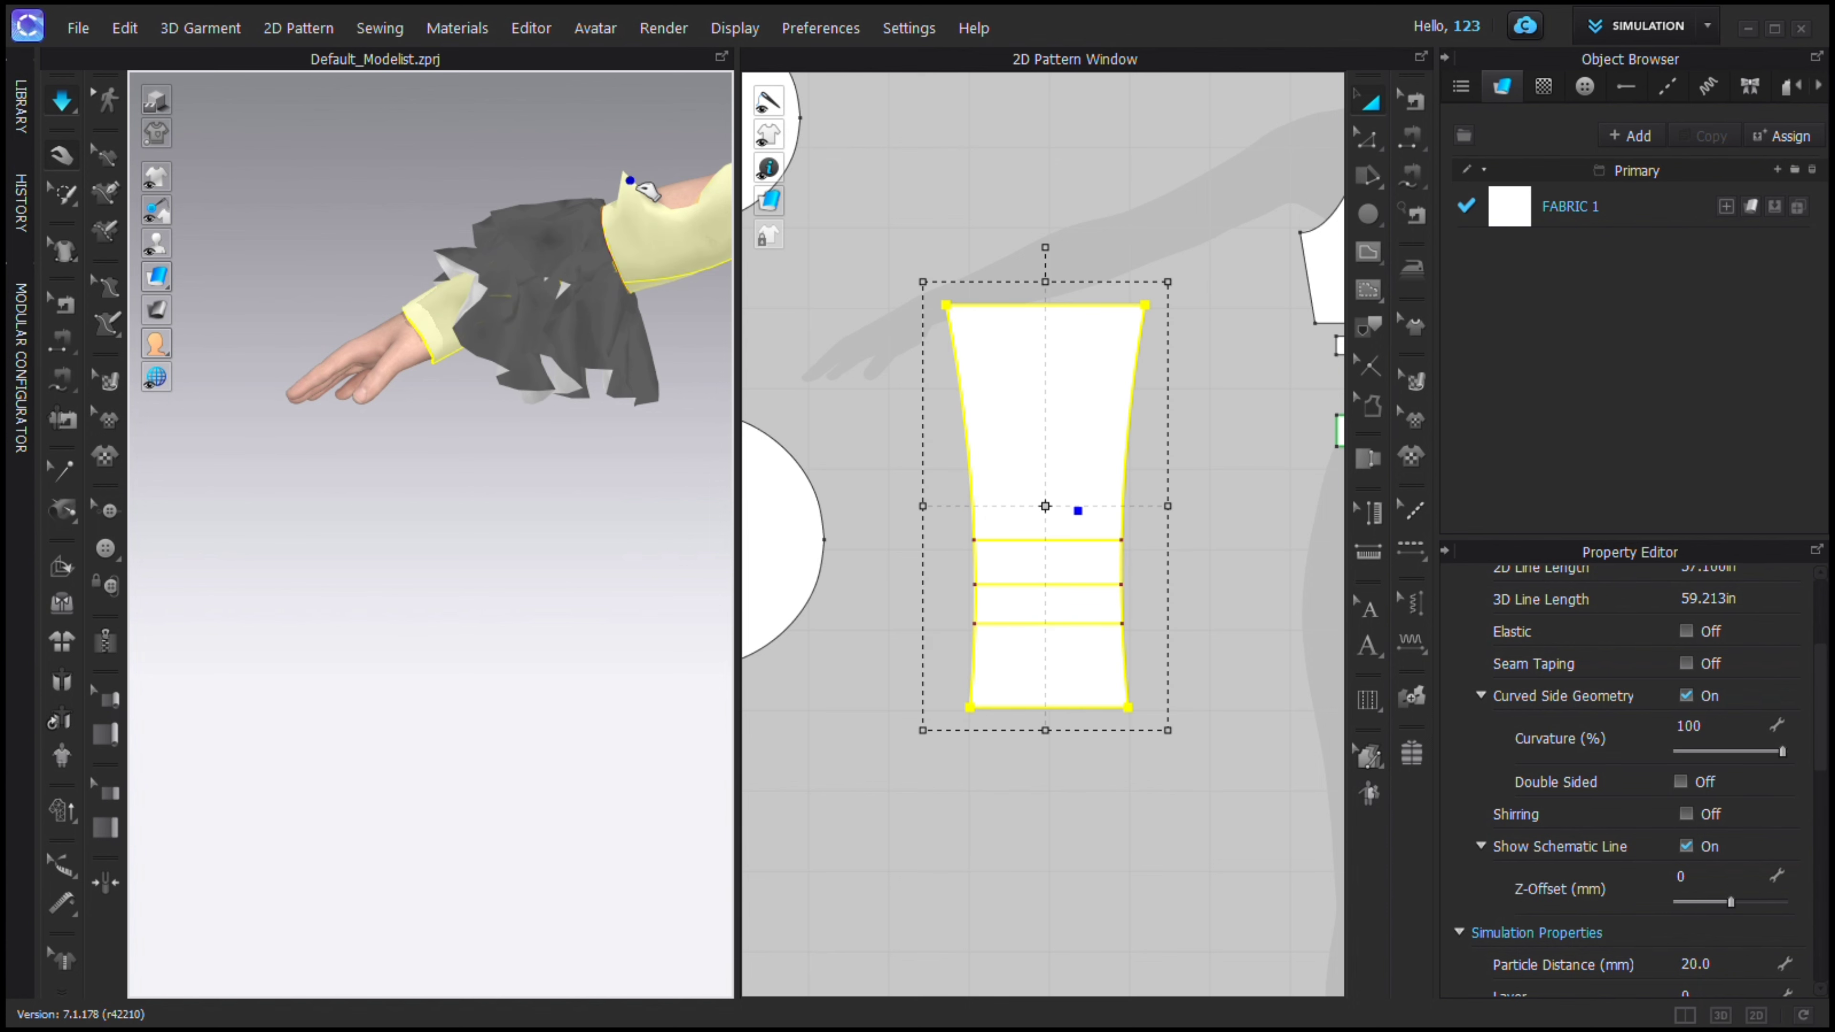
middle_click_drag(632, 179, 383, 329)
left_click_drag(479, 338, 512, 196)
right_click_drag(513, 197, 440, 372)
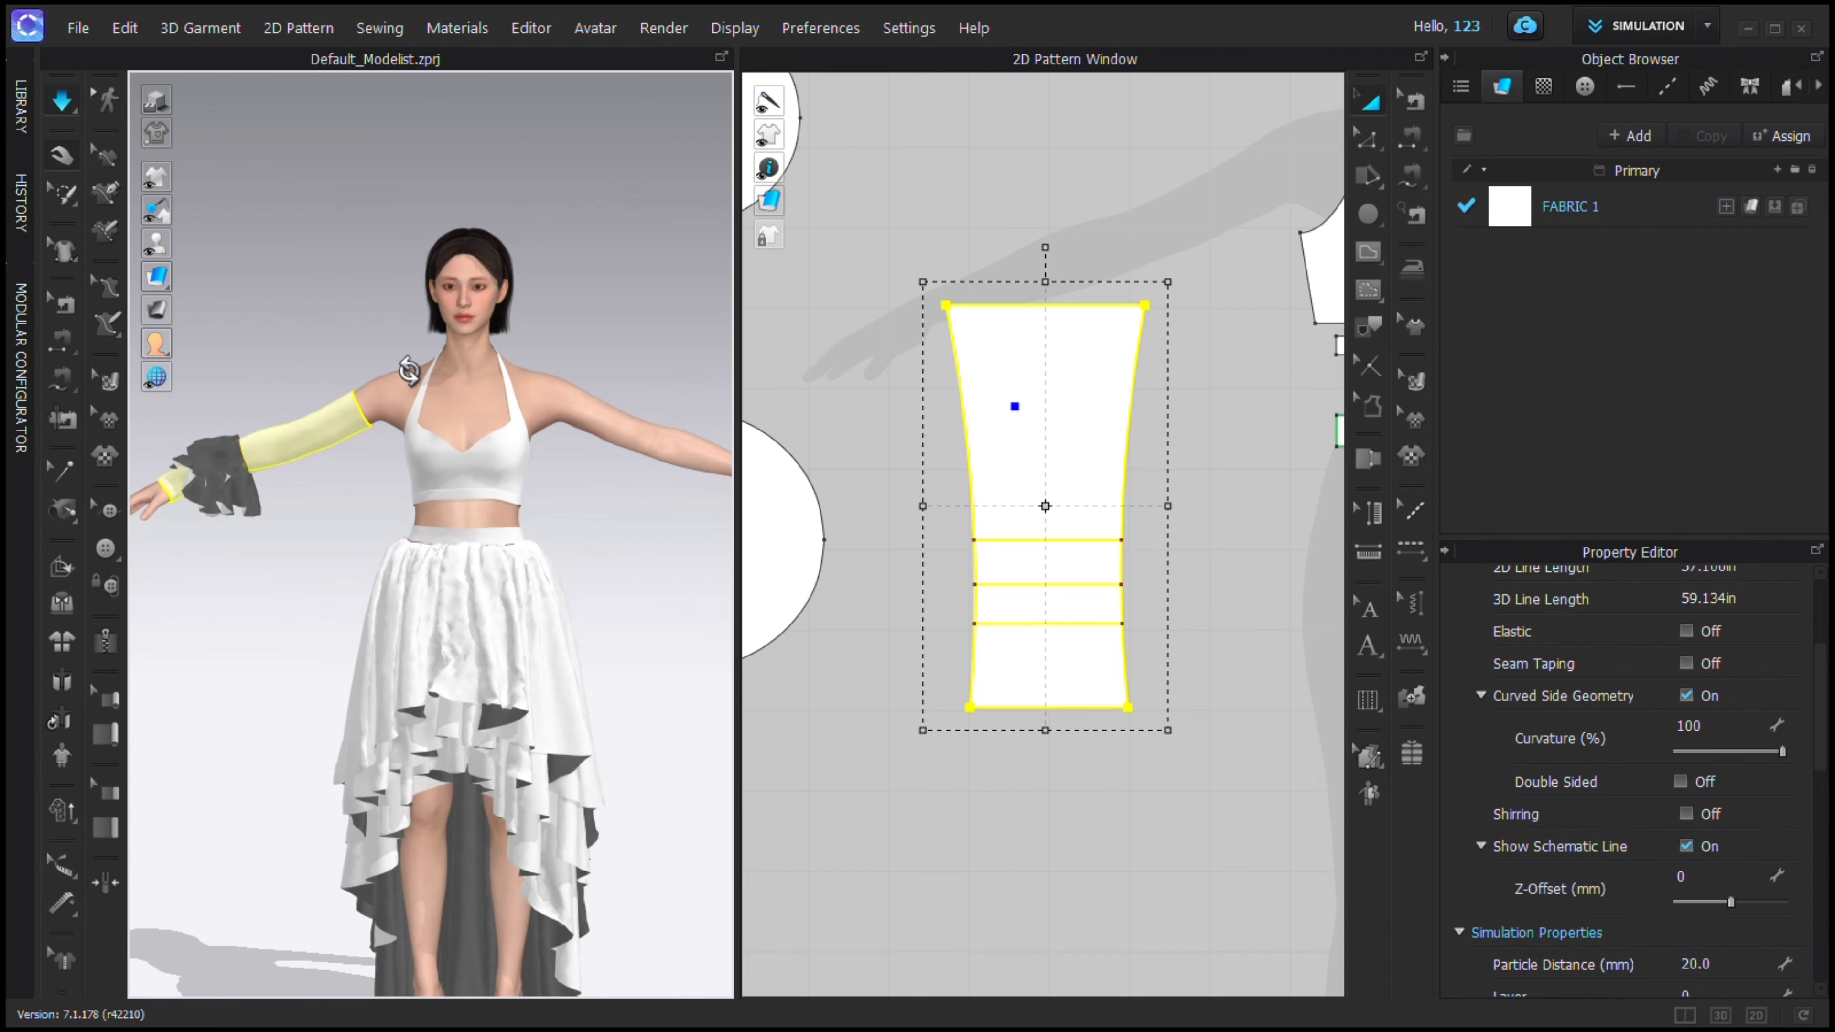
Stop the simulation and flip the surface direction of the ruffle layers so the white side faces outward.
left_click(232, 455)
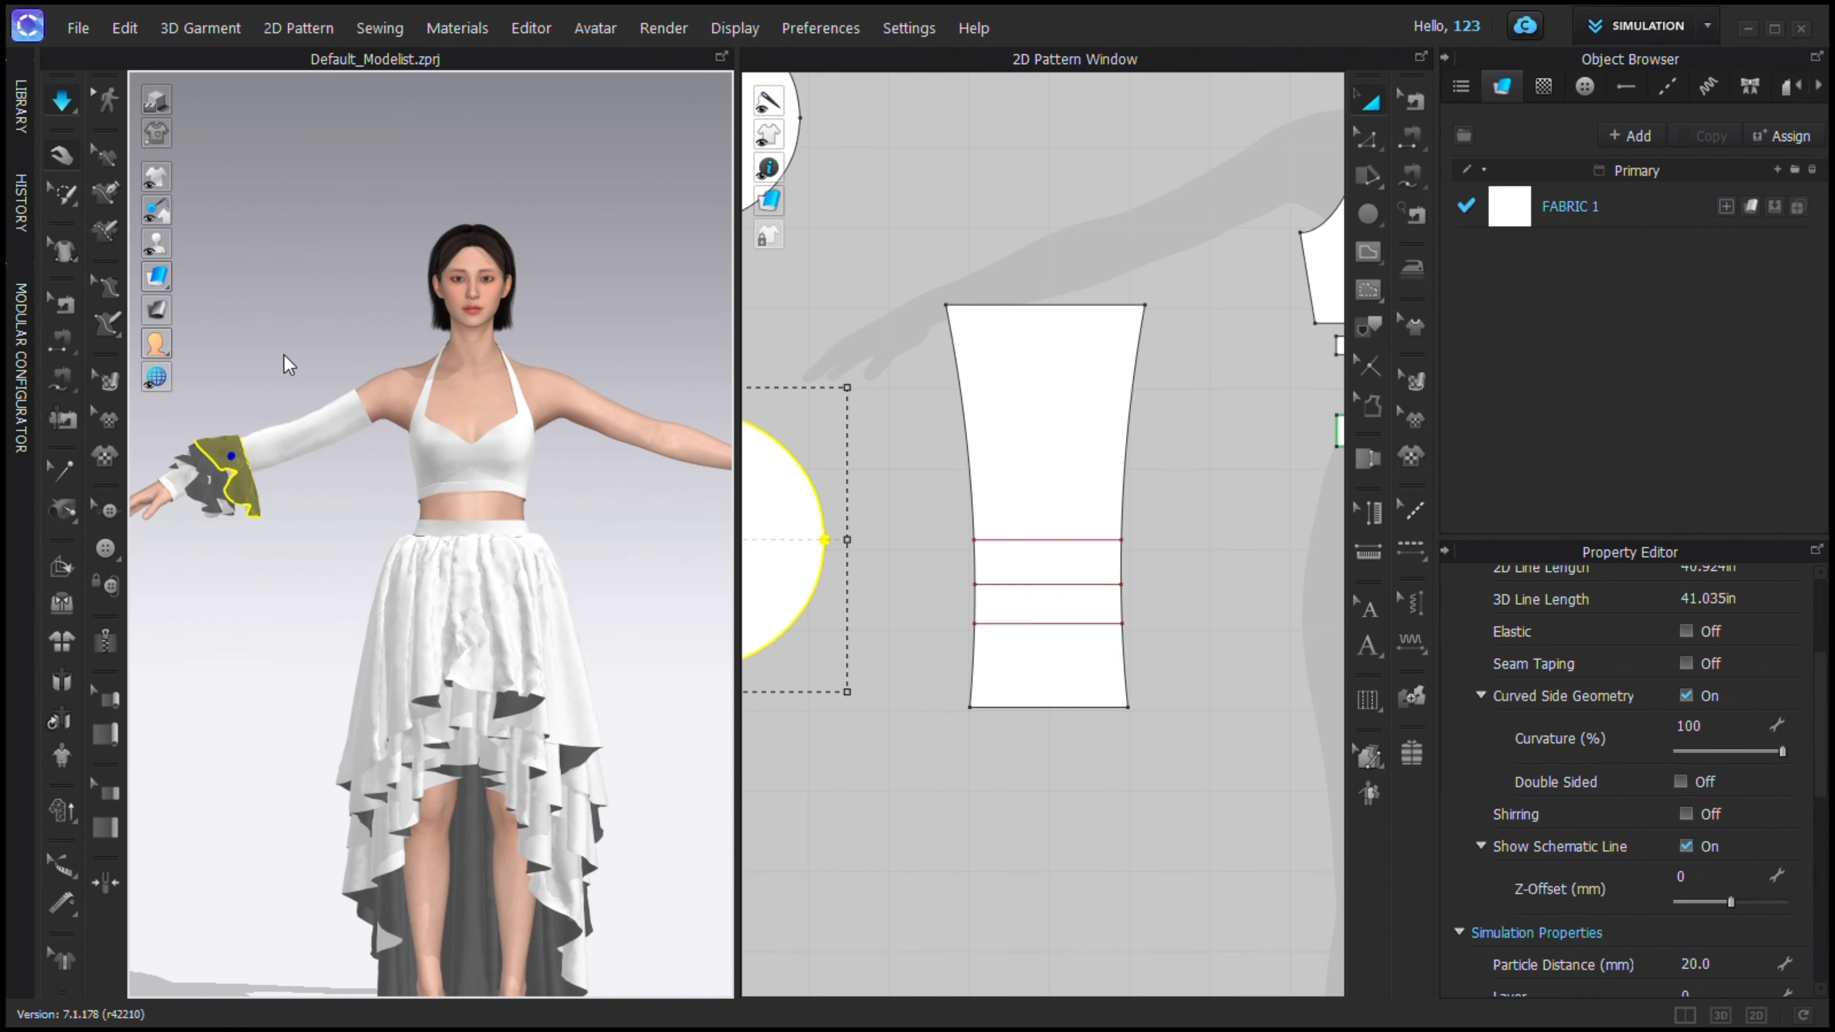
key("space")
left_click(216, 470)
left_click(220, 478)
left_click(251, 300)
left_click(197, 496)
left_click(270, 279)
Select the sleeve and its three ring patterns and paste a symmetric copy on the opposite side of the 2D layout.
scroll(356, 626, "down", 4)
scroll(356, 627, "up", 1)
scroll(1012, 459, "down", 8)
left_click_drag(791, 596, 971, 420)
key("ctrl+d")
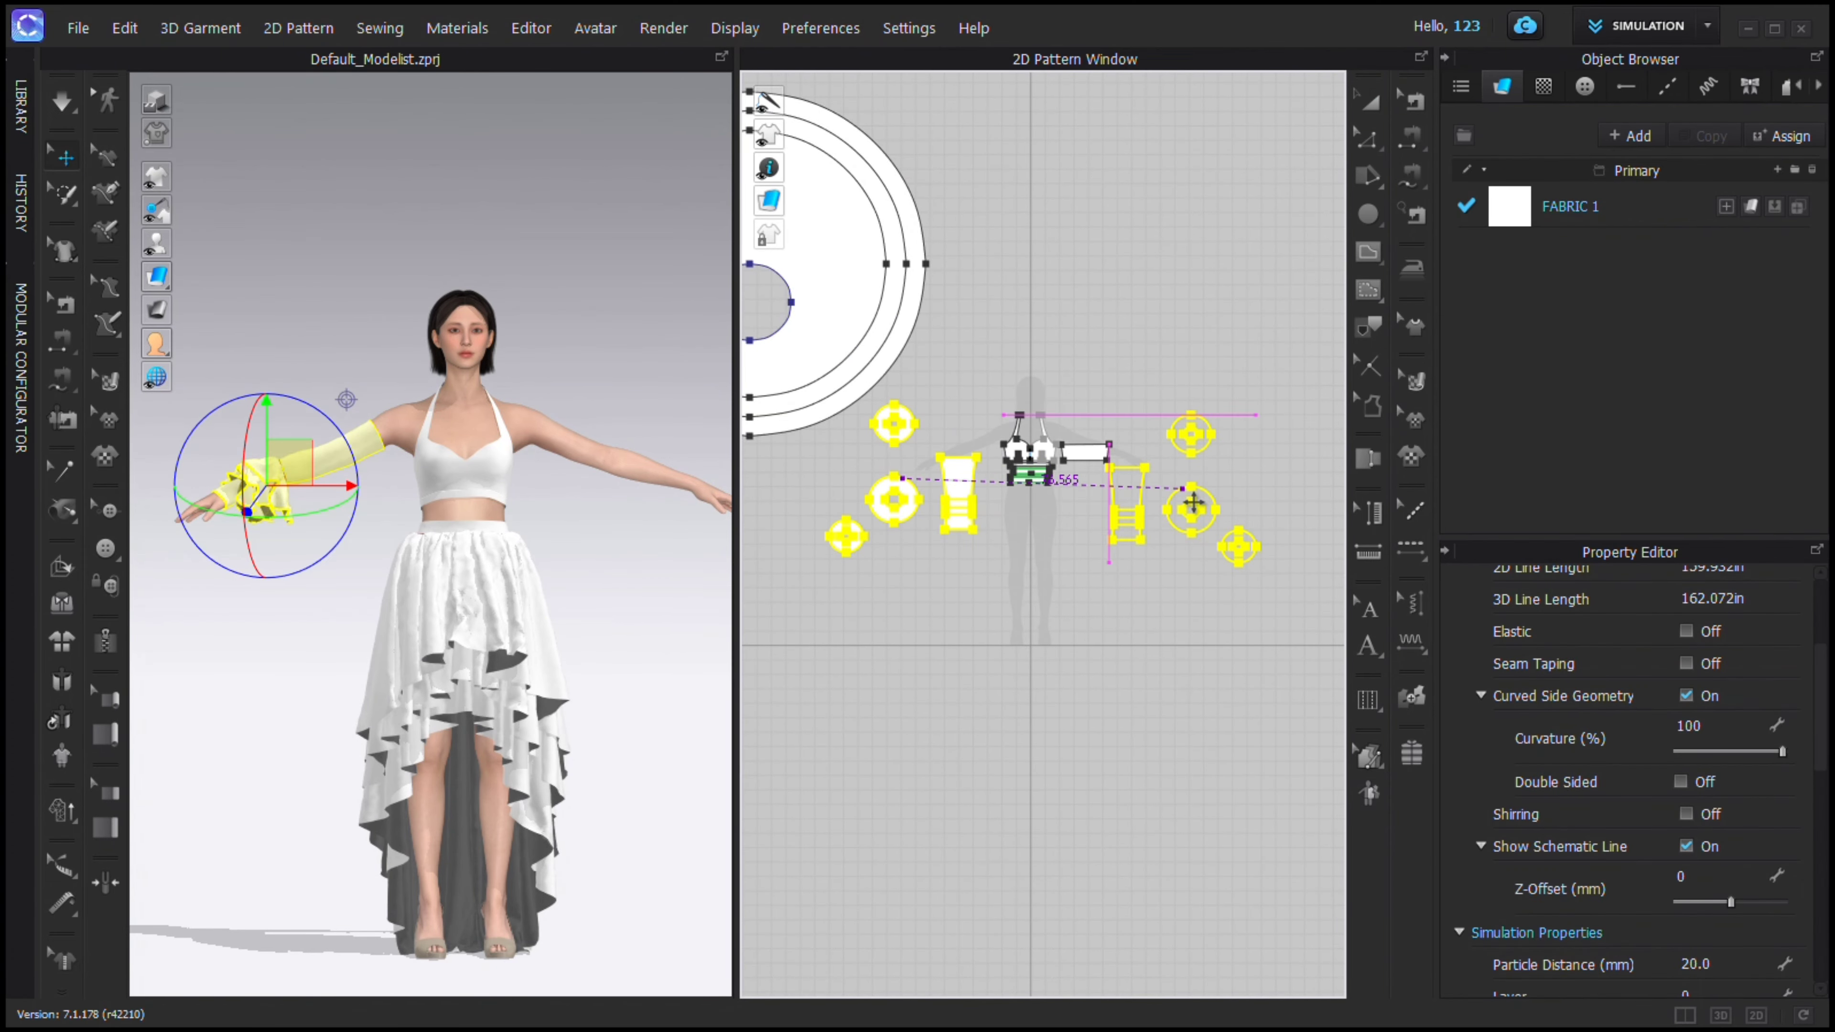
left_click(1185, 497)
Adjust the mirrored sleeve on the opposite arm in 3D and simulate both sleeves, checking them from the front.
middle_click_drag(701, 516, 480, 608)
scroll(480, 608, "up", 5)
left_click_drag(480, 608, 480, 605)
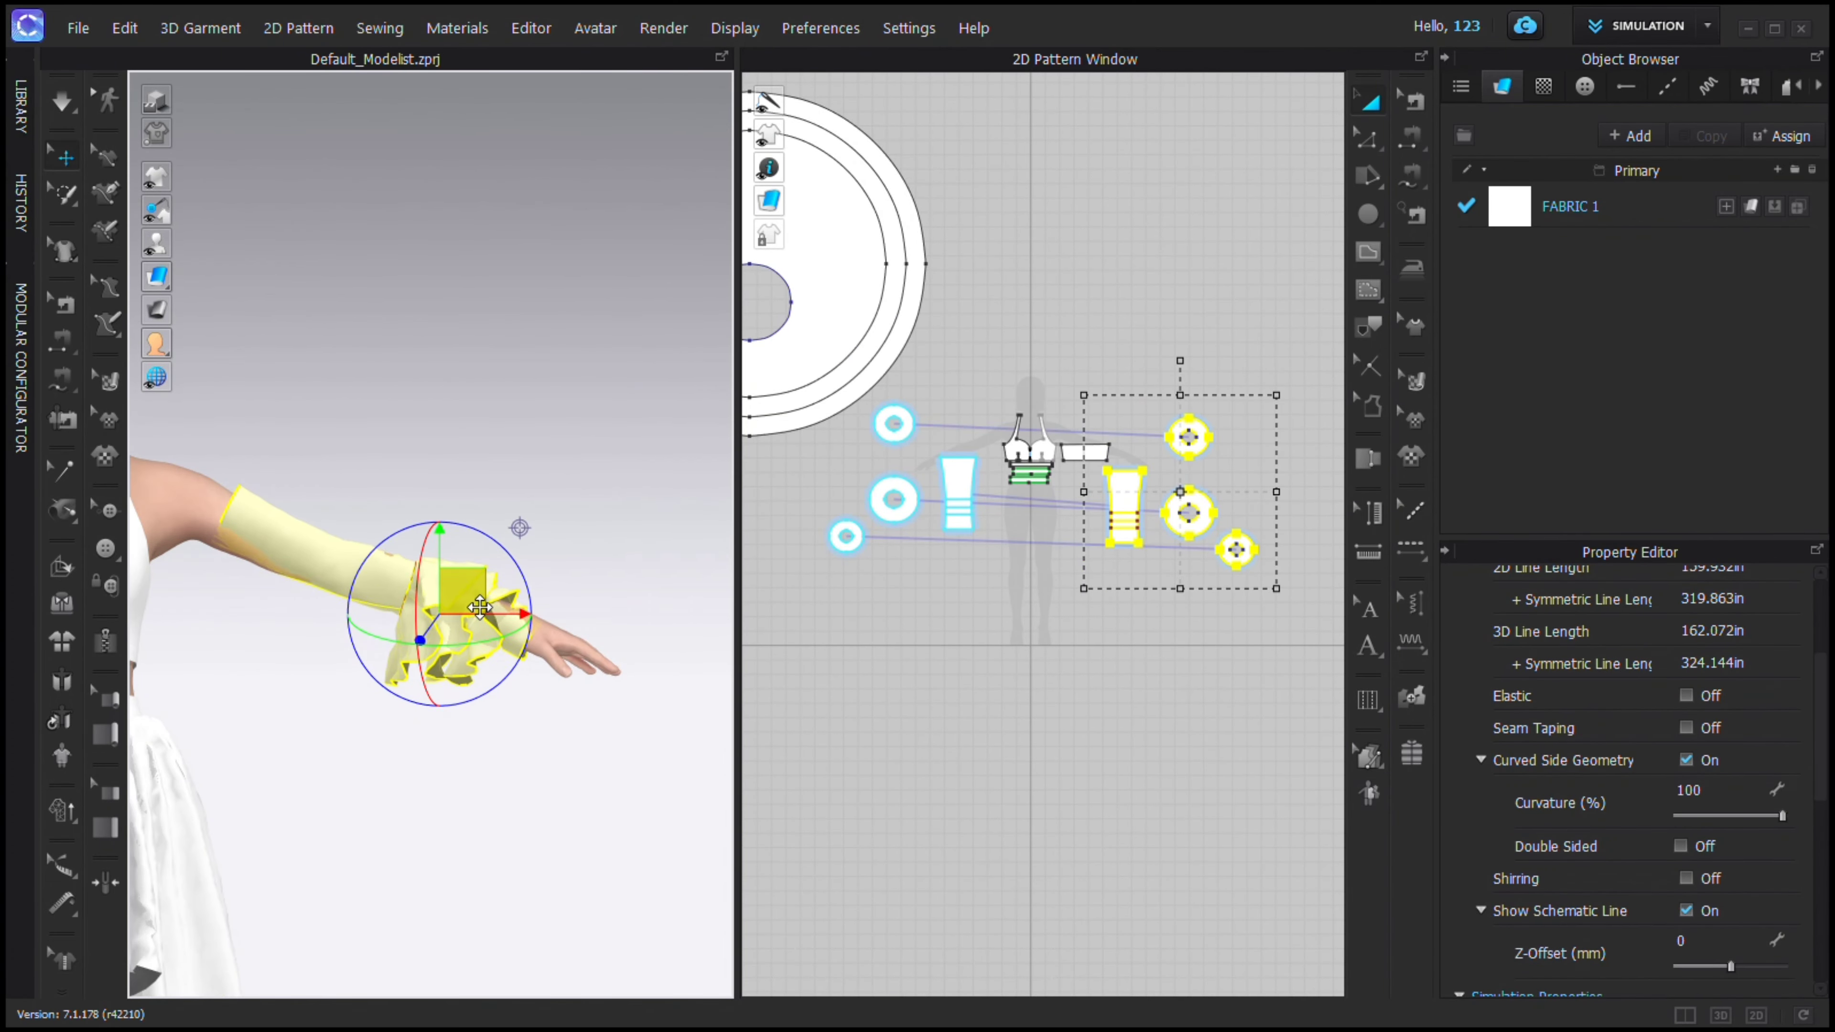
left_click_drag(394, 555, 359, 528)
right_click_drag(436, 575, 287, 495)
key("space")
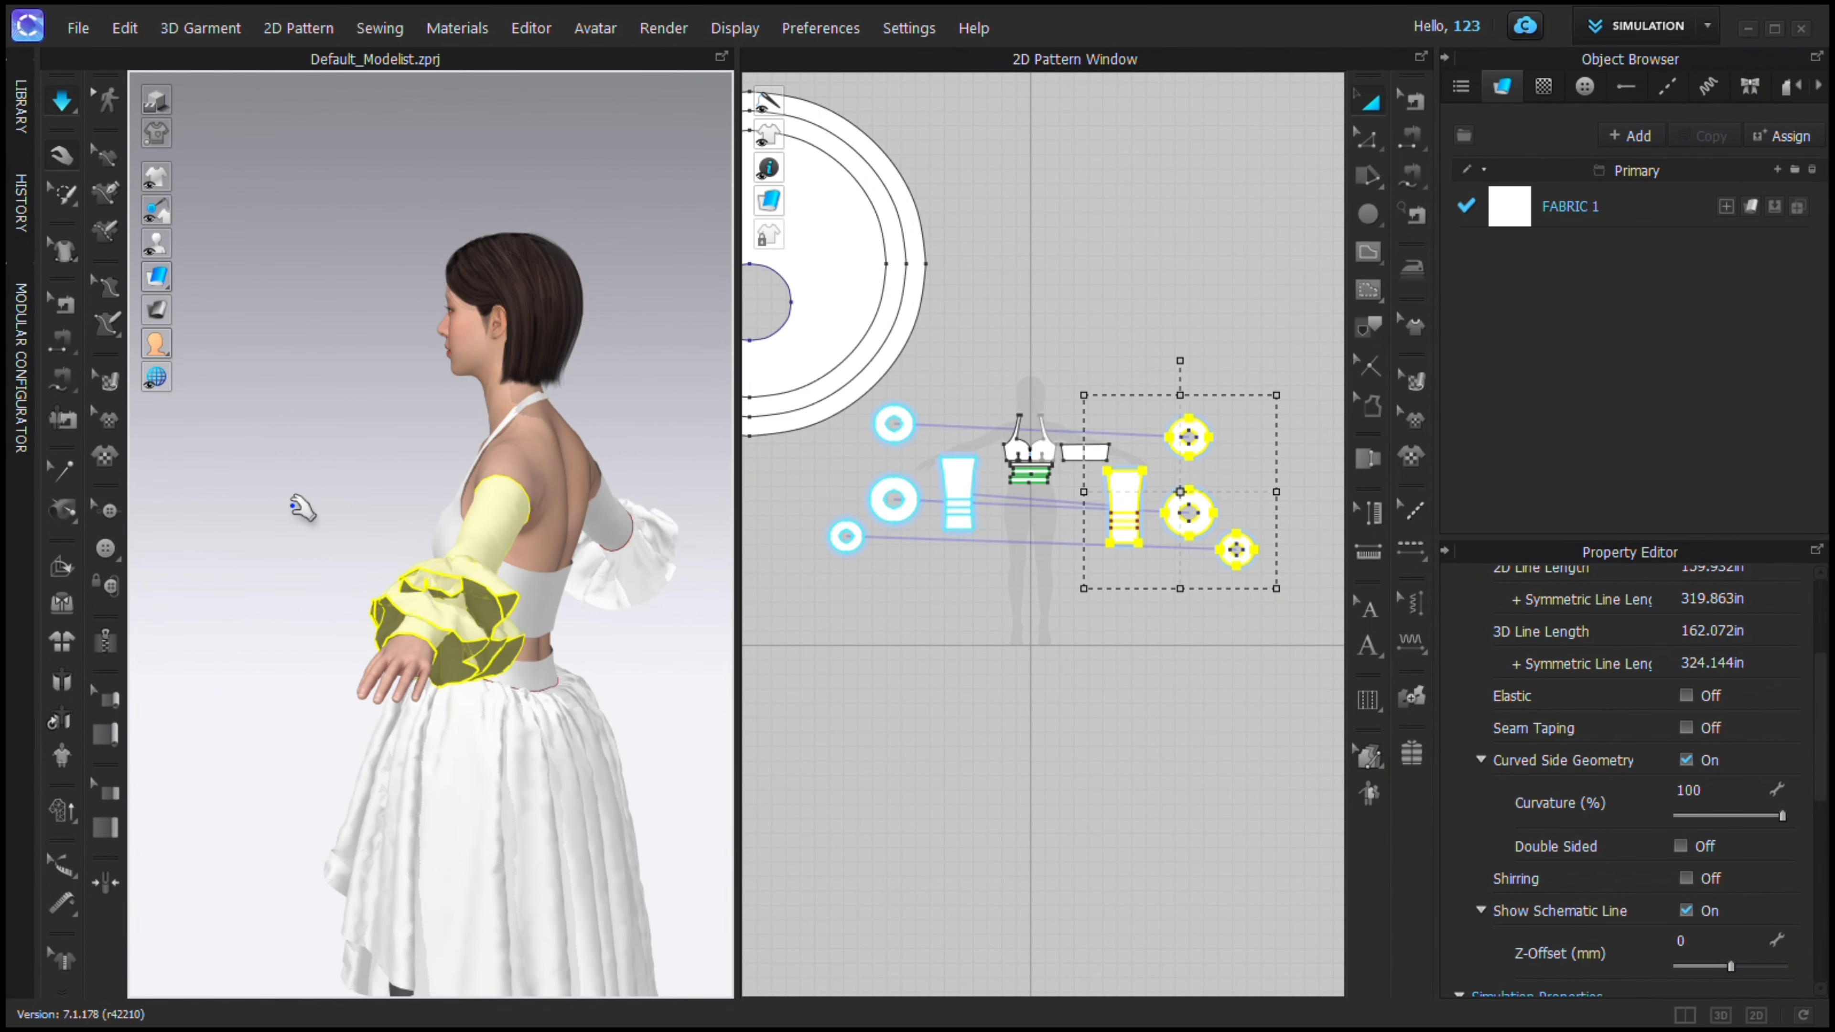
key("2")
scroll(350, 521, "down", 2)
scroll(350, 522, "down", 2)
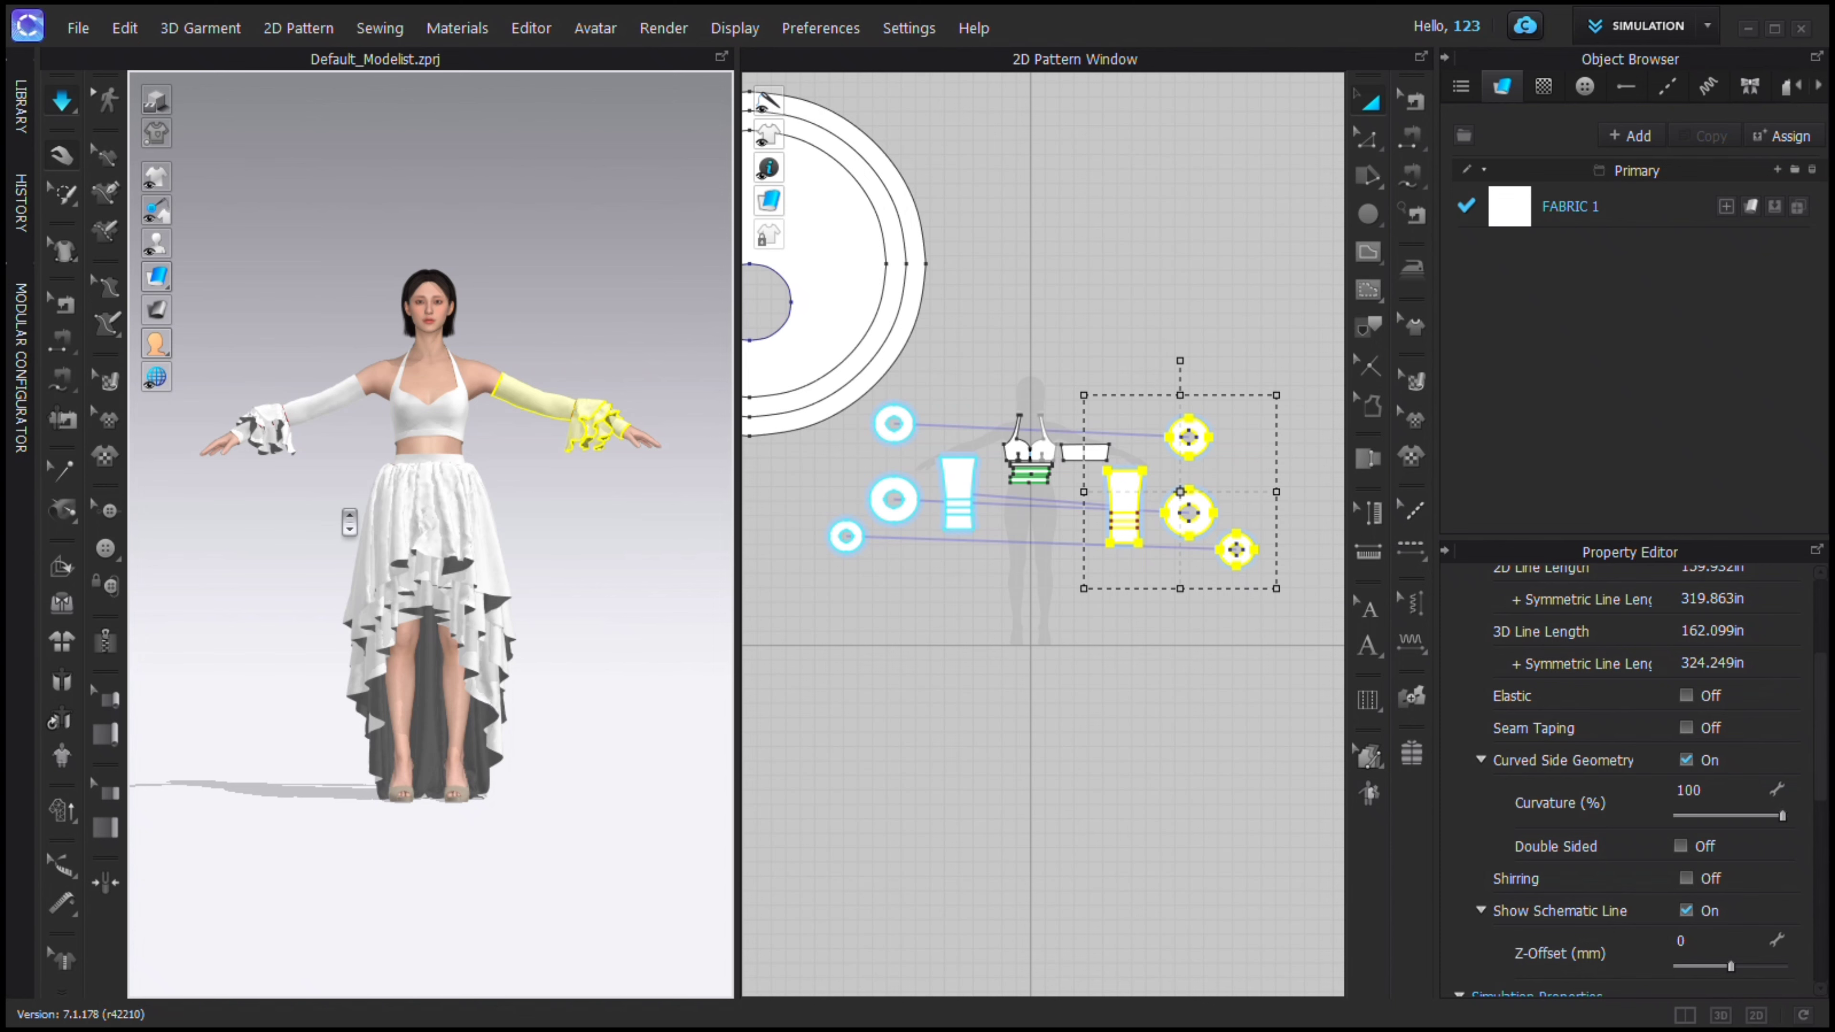
left_click(550, 522)
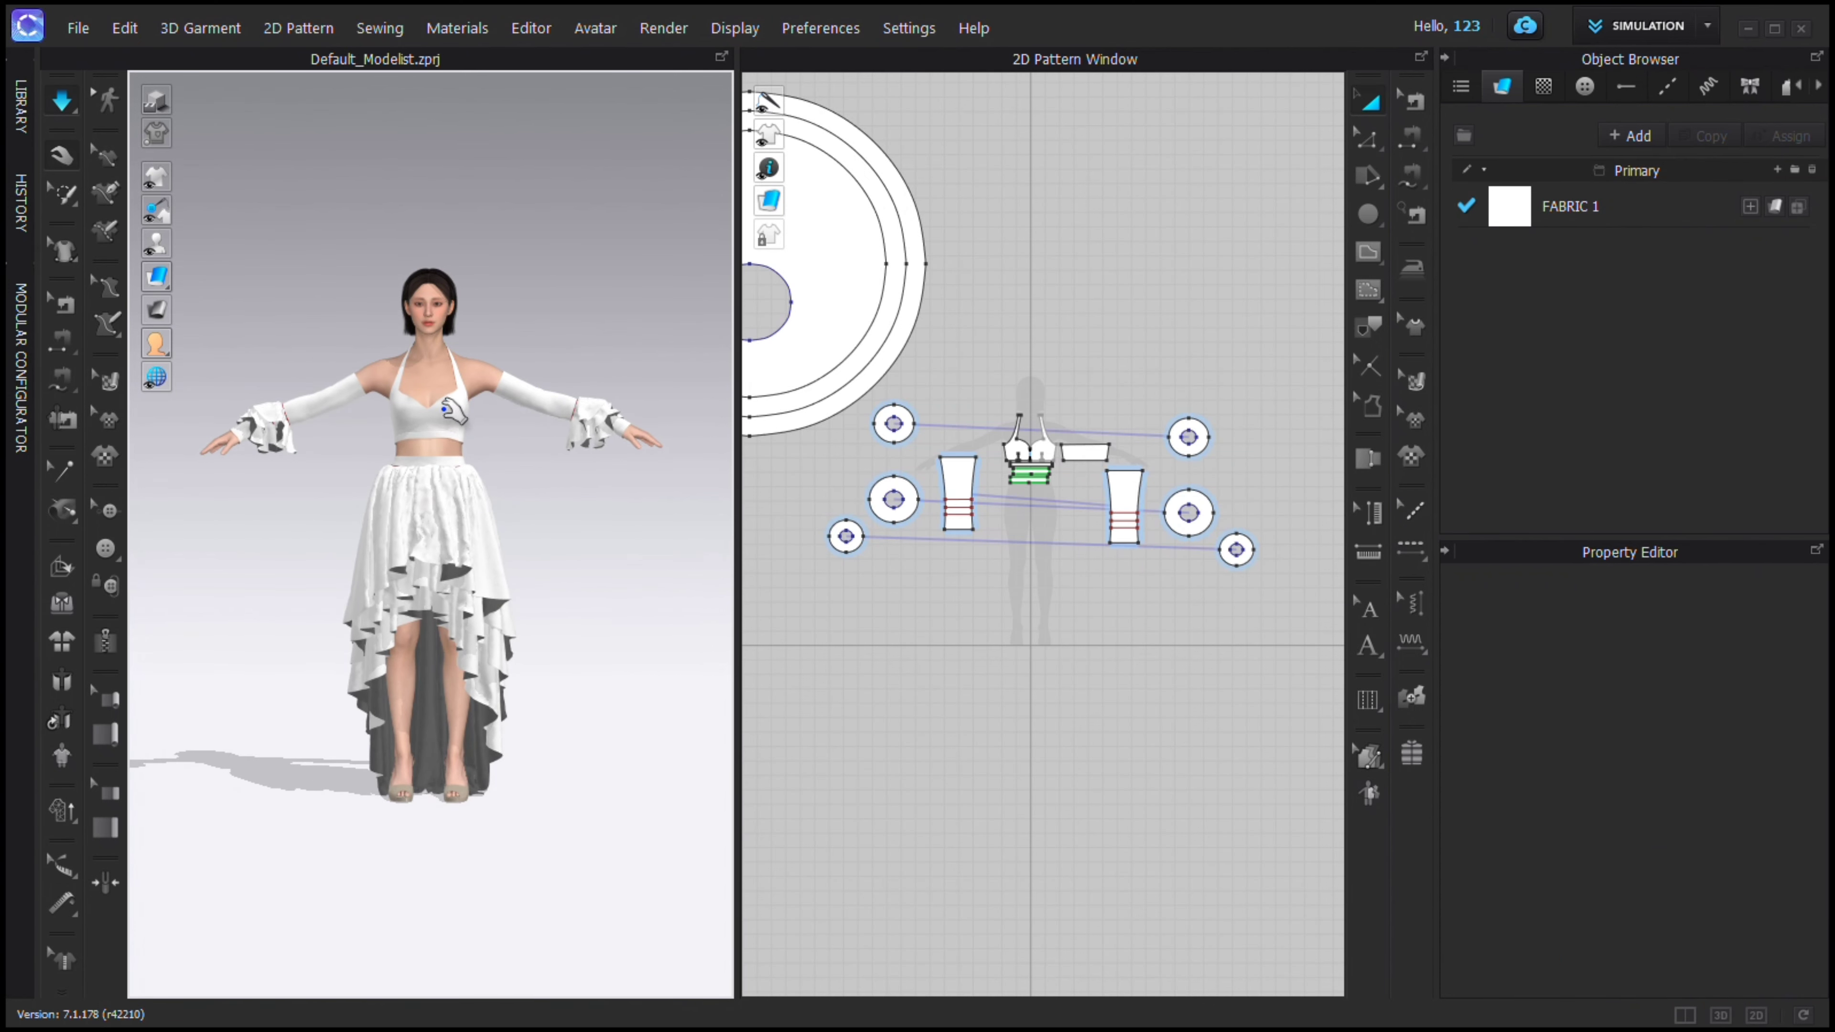
Add piping along the halter bra's inner strap edges and sweetheart neckline, from one strap tip to the other.
scroll(462, 401, "up", 5)
left_click(104, 733)
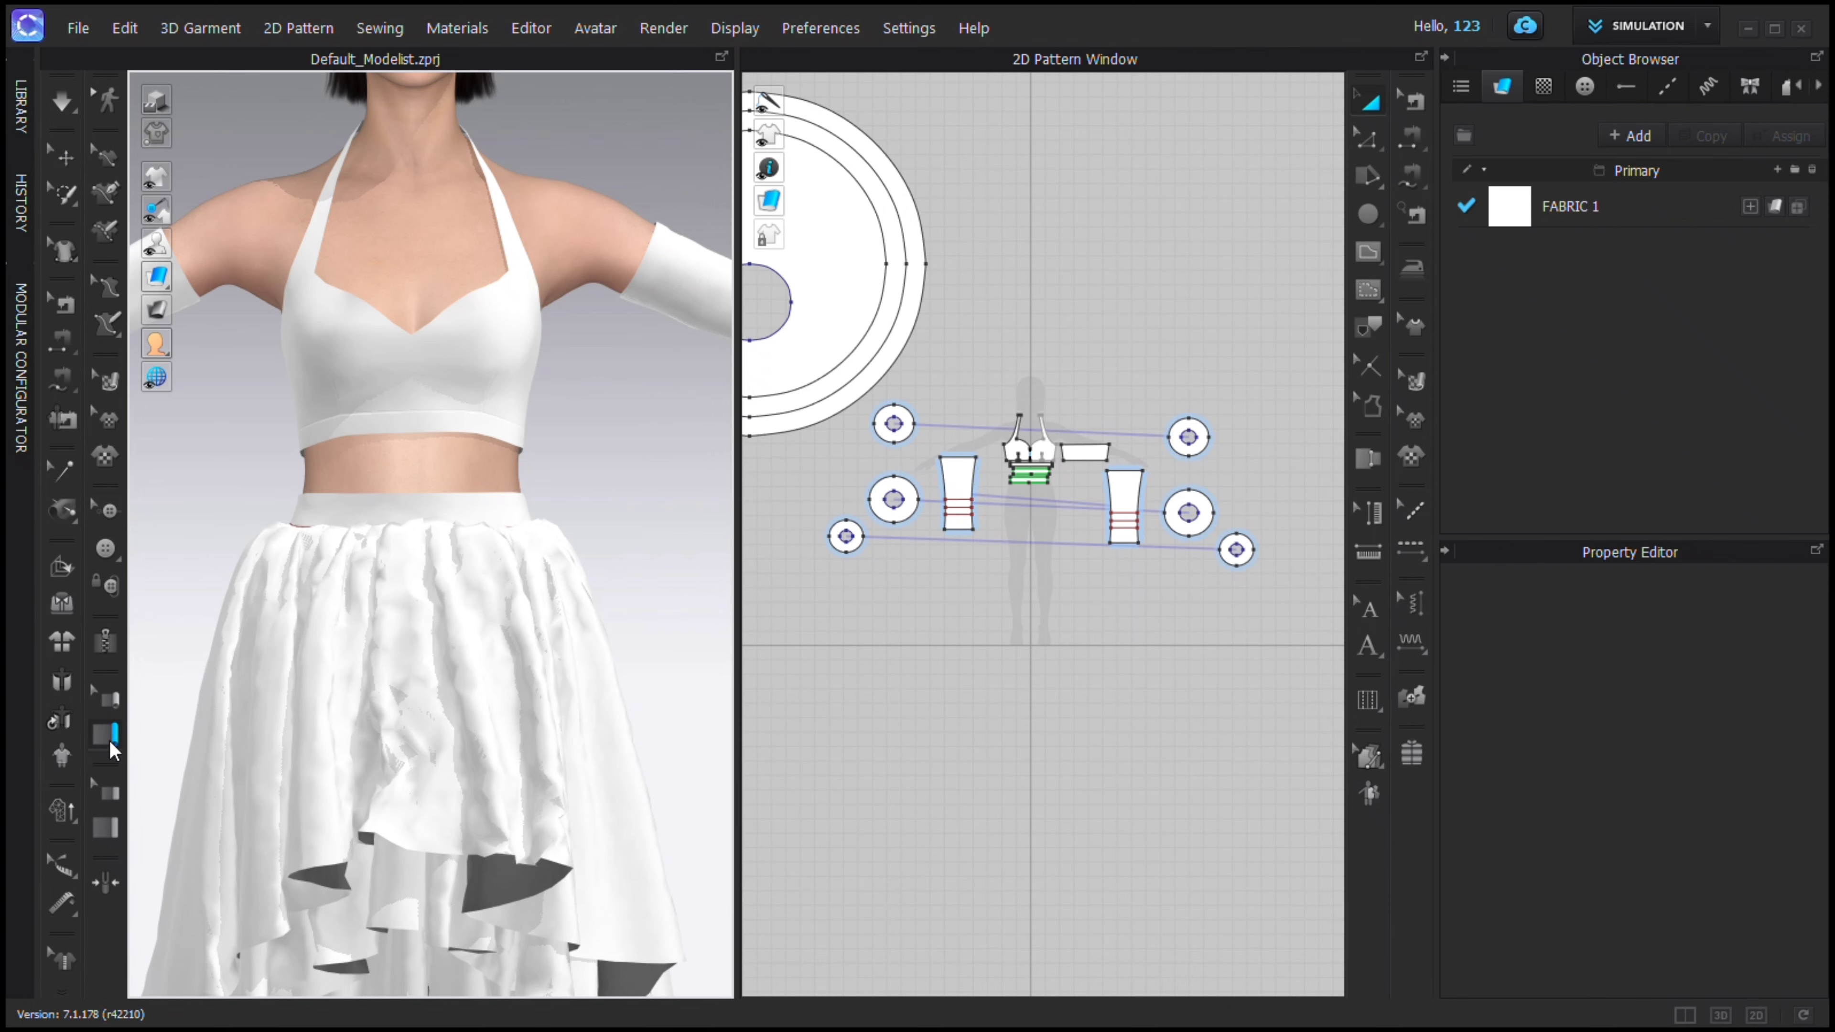
scroll(1007, 458, "up", 5)
left_click(958, 279)
left_click(927, 441)
left_click(1019, 506)
left_click(1107, 440)
double_click(1082, 282)
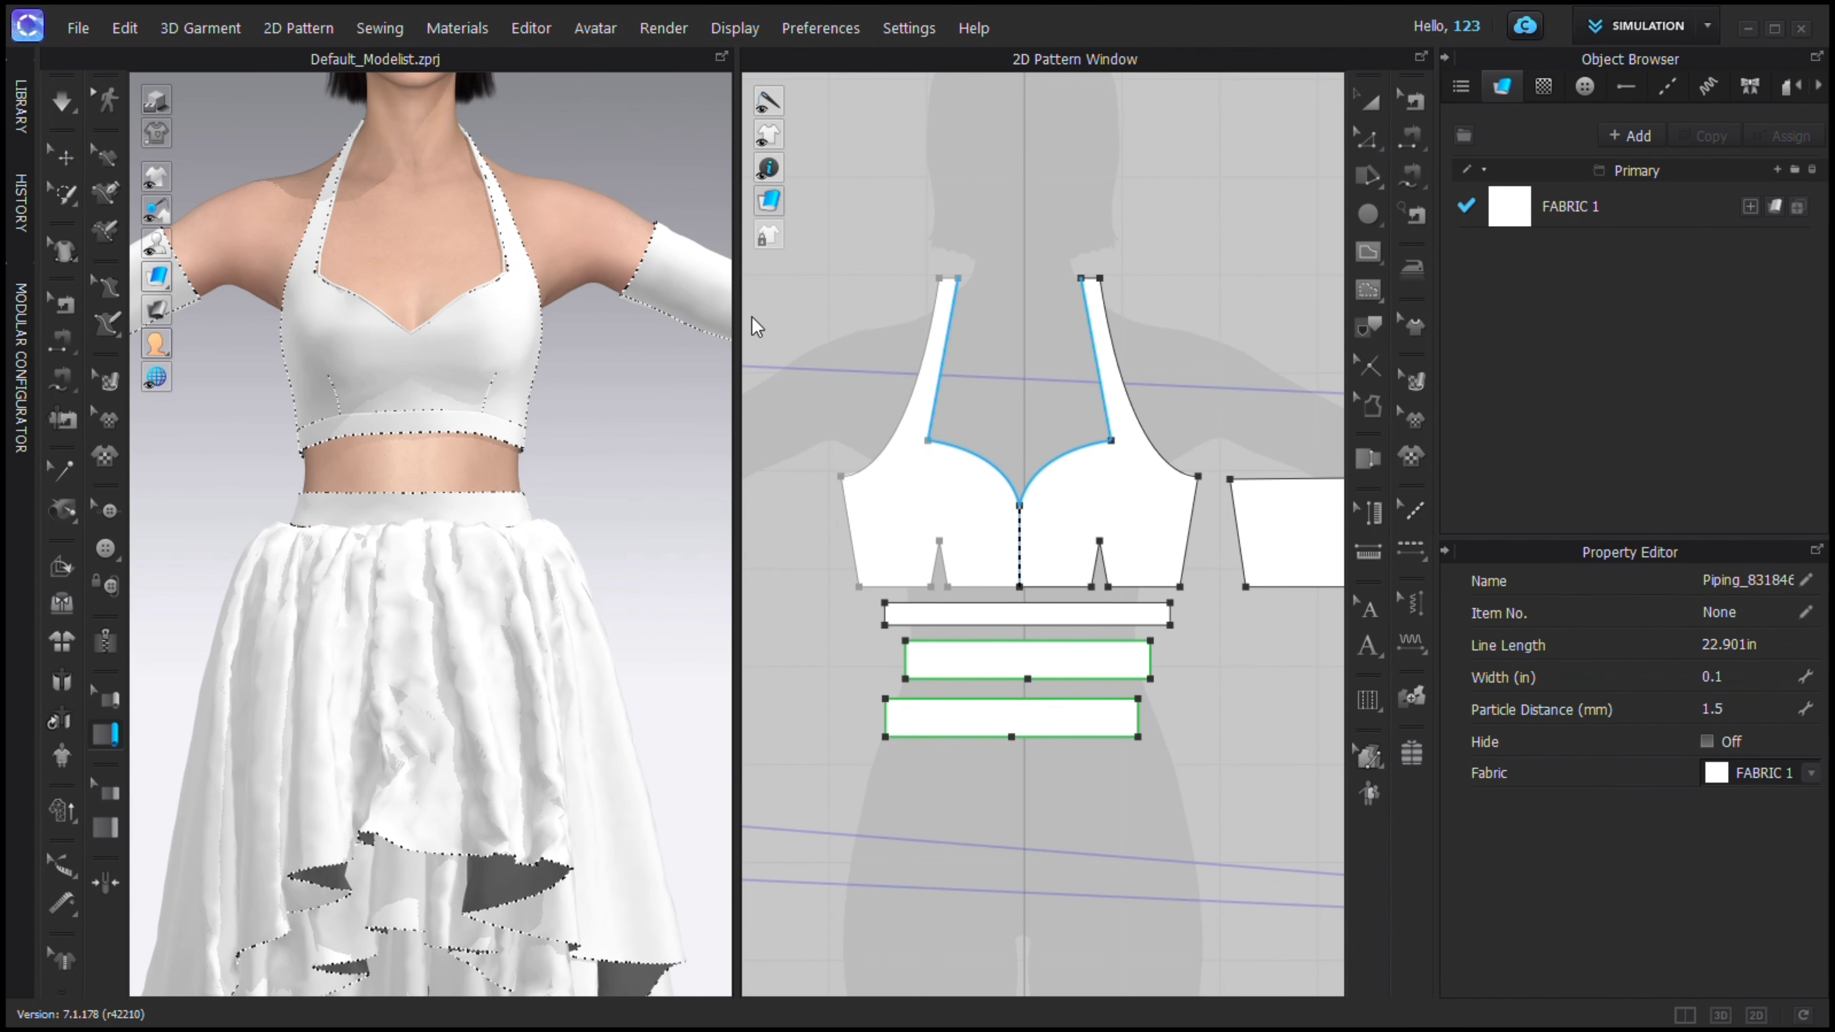
Add piping along both outer edges of the halter bra, from each underarm corner to the strap tip.
left_click(840, 476)
double_click(941, 277)
left_click(1197, 477)
double_click(1100, 277)
right_click_drag(552, 254, 226, 240)
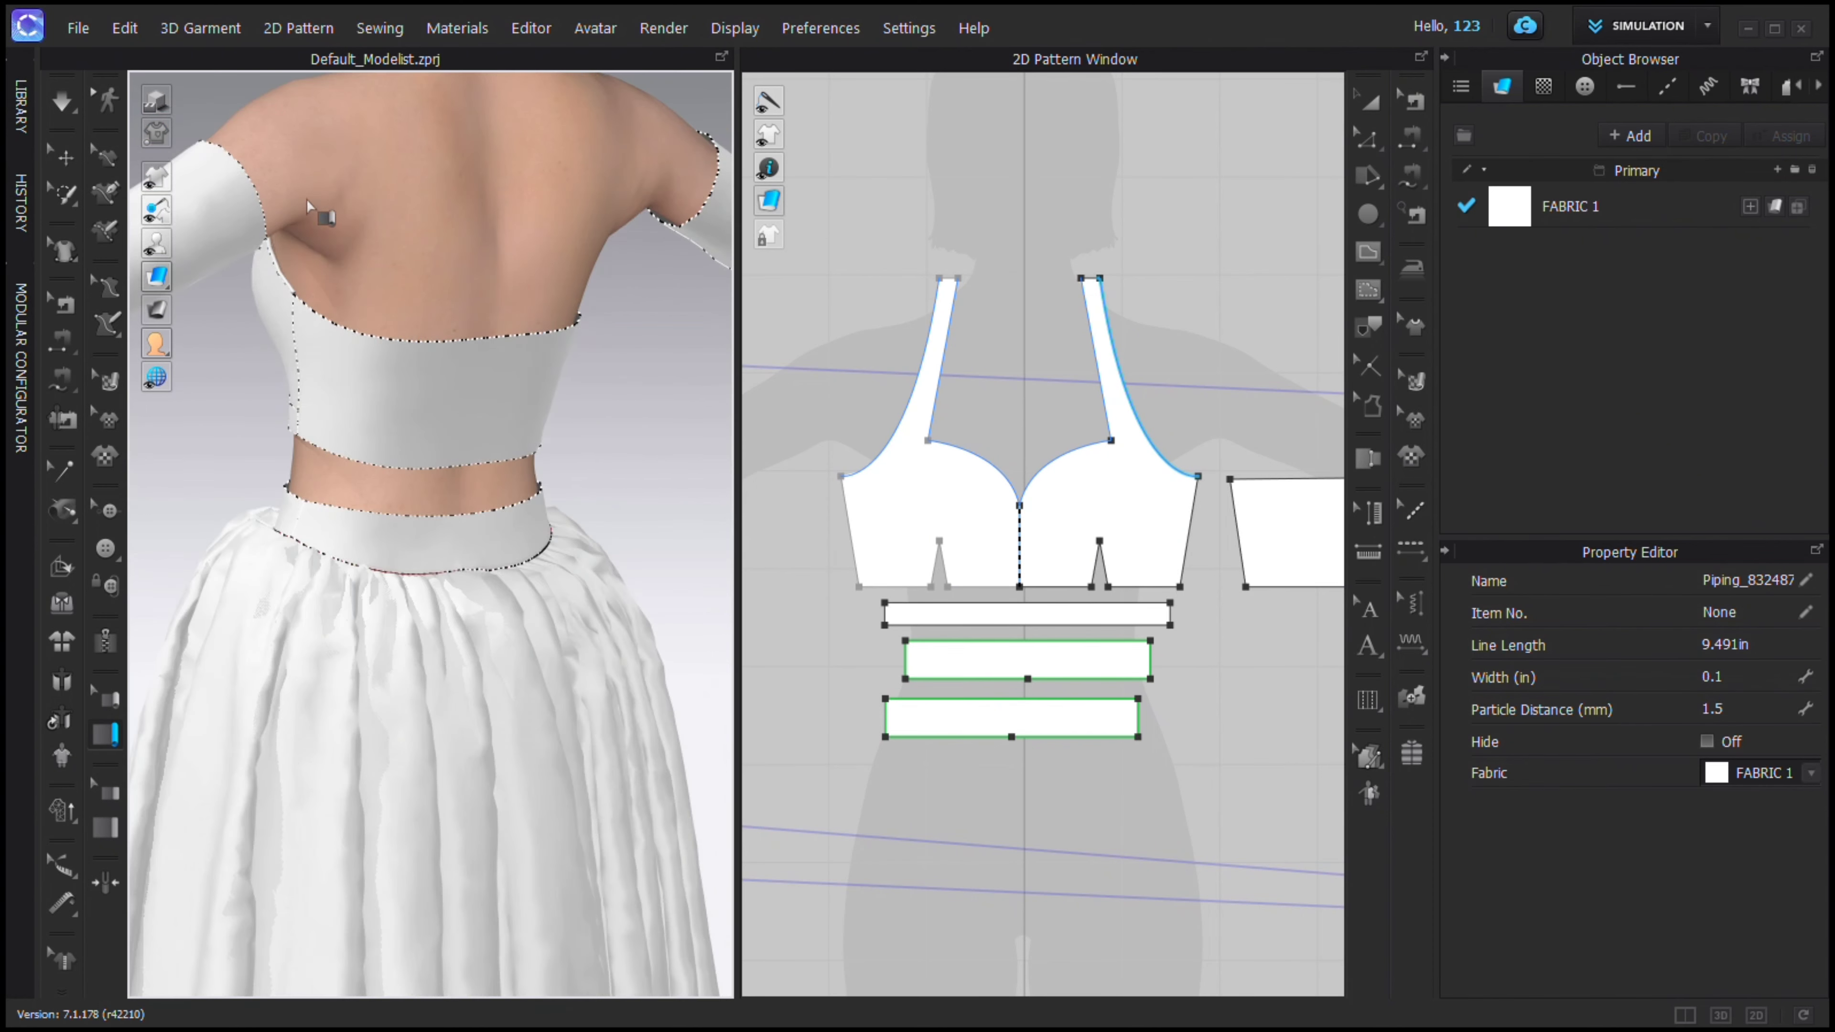
Simulate the garment and set the halter bra's outer-edge piping to a particle distance of 0.8 mm.
middle_click_drag(372, 217, 428, 462)
key("space")
key("q")
right_click_drag(507, 372, 635, 398)
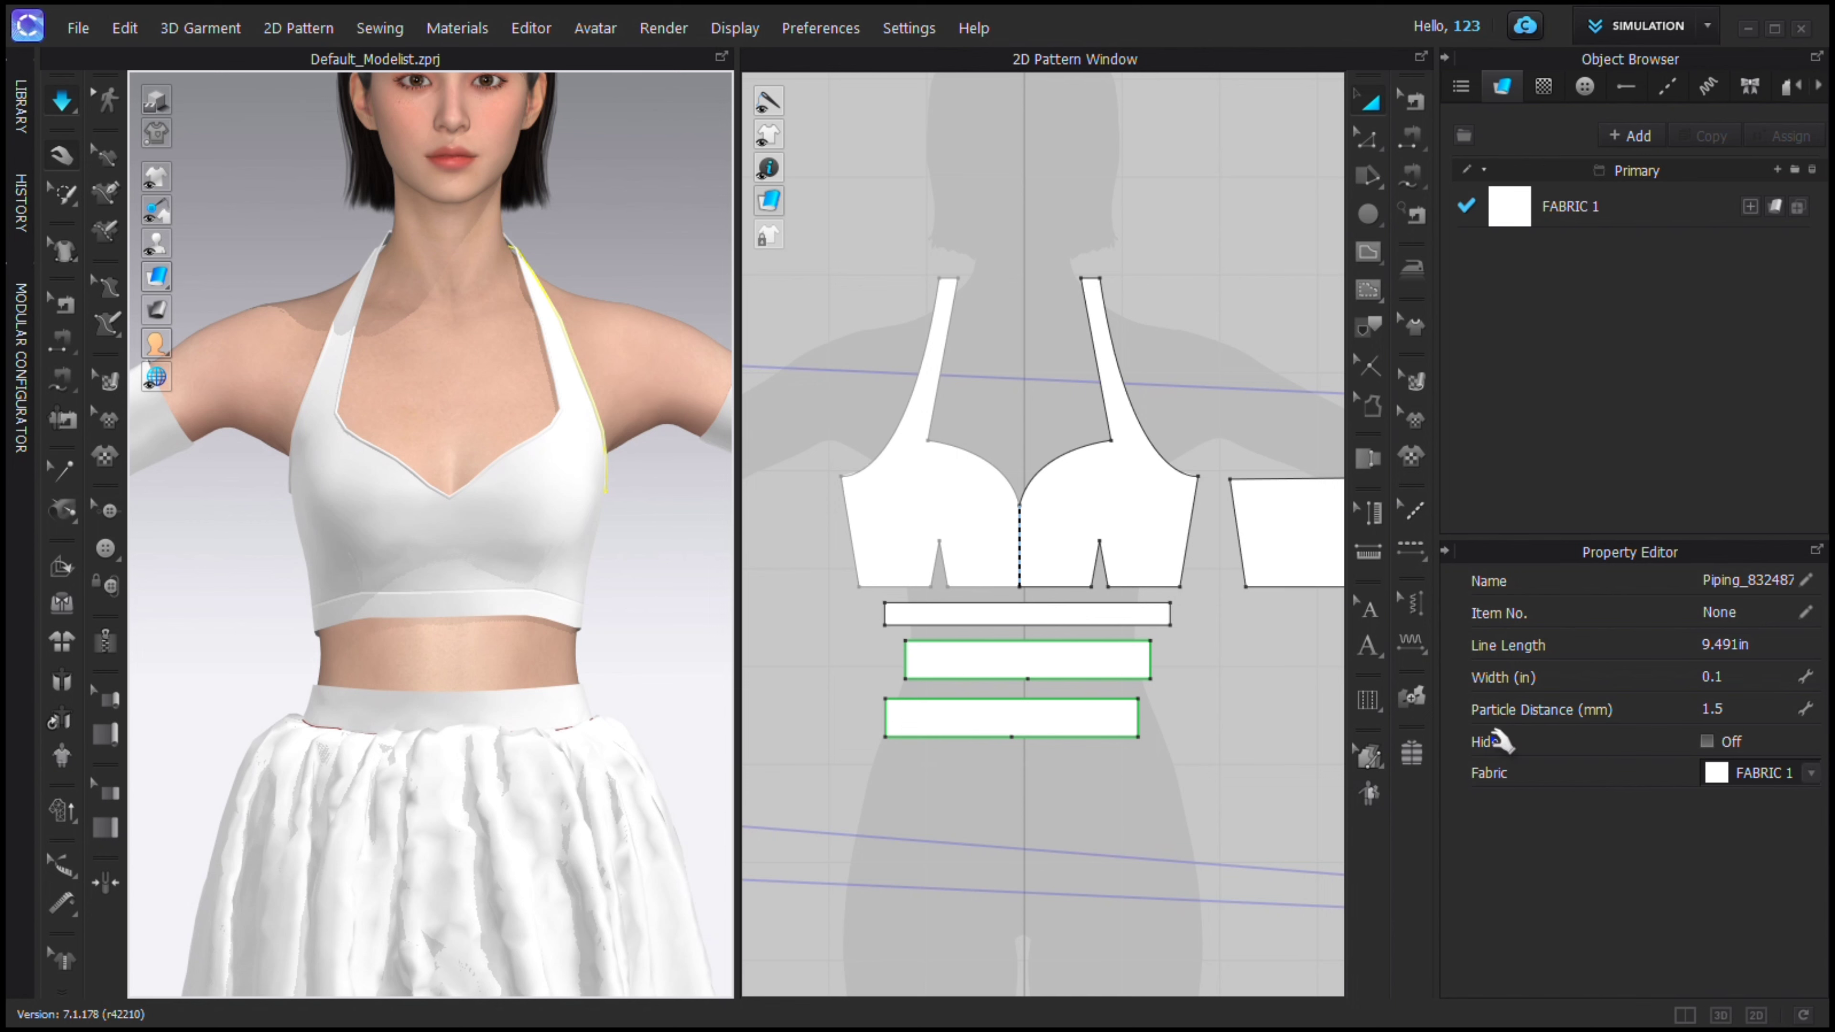
left_click(1739, 712)
type("0.8")
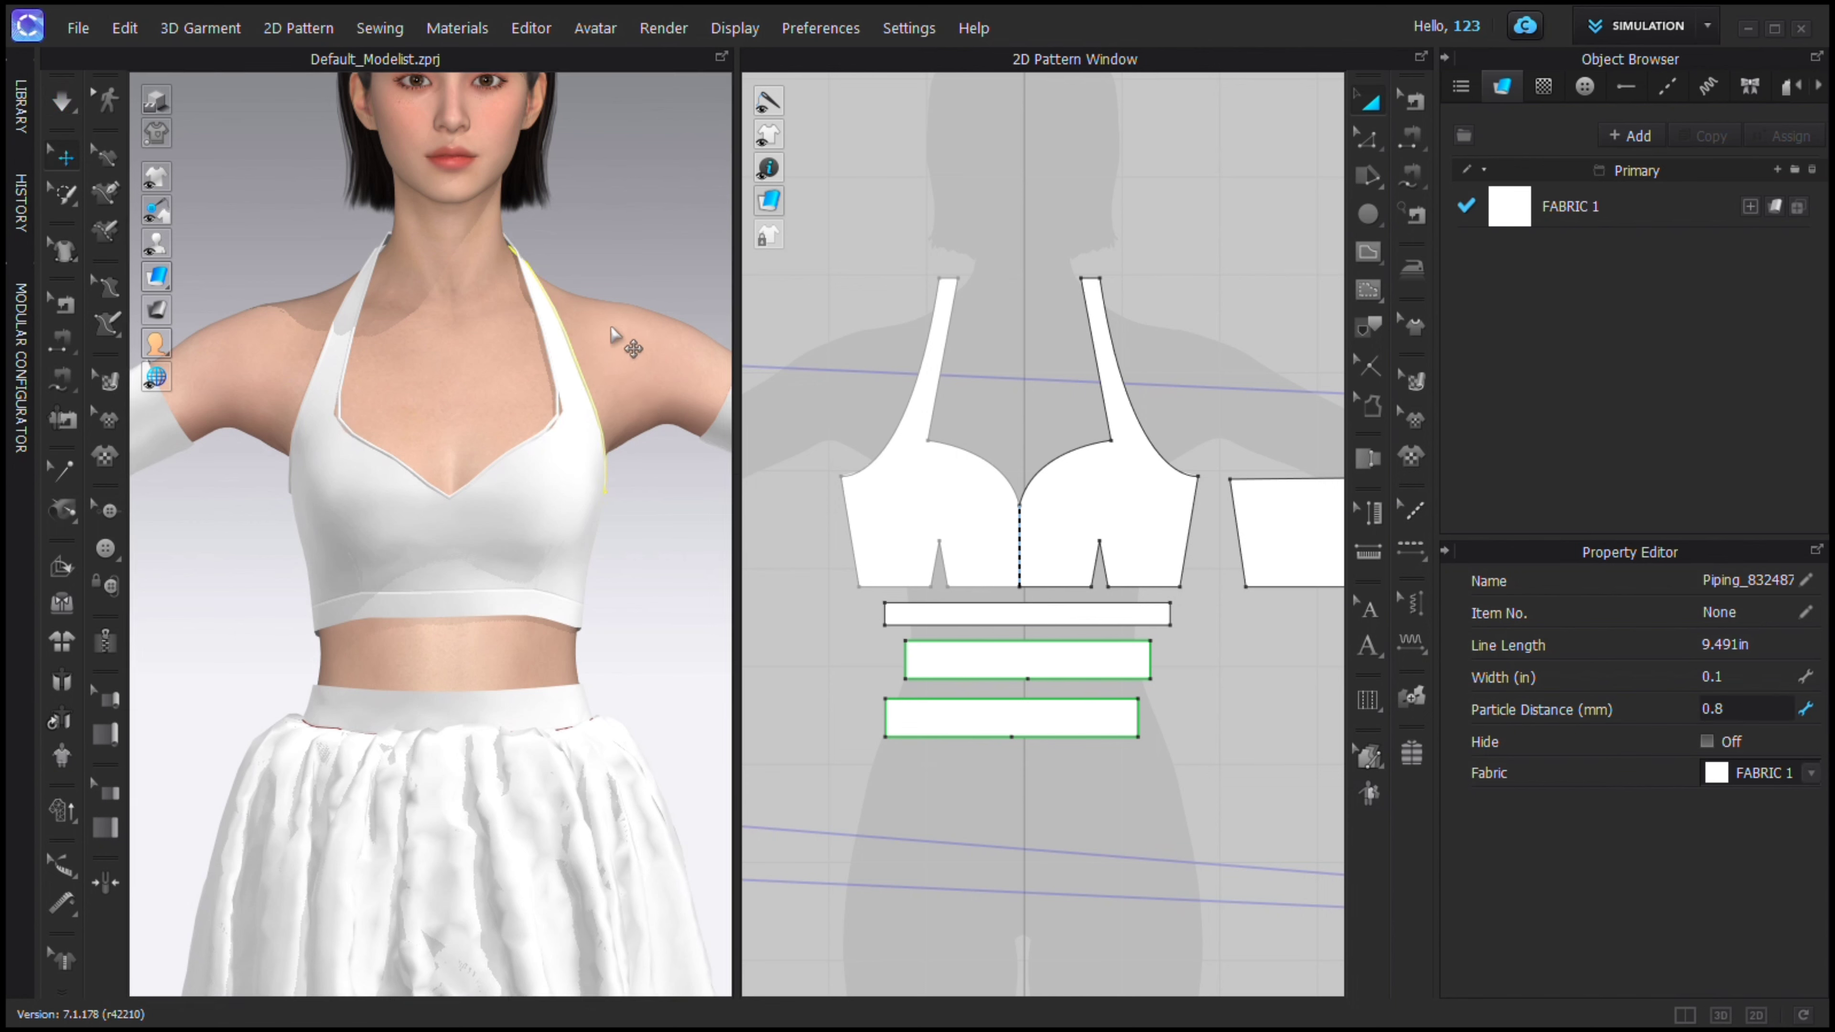
Extend the halter bra's outer-edge piping across the upper edge of the back panel to the opposite underarm.
right_click_drag(611, 384, 1119, 424)
left_click(108, 699)
scroll(318, 469, "up", 2)
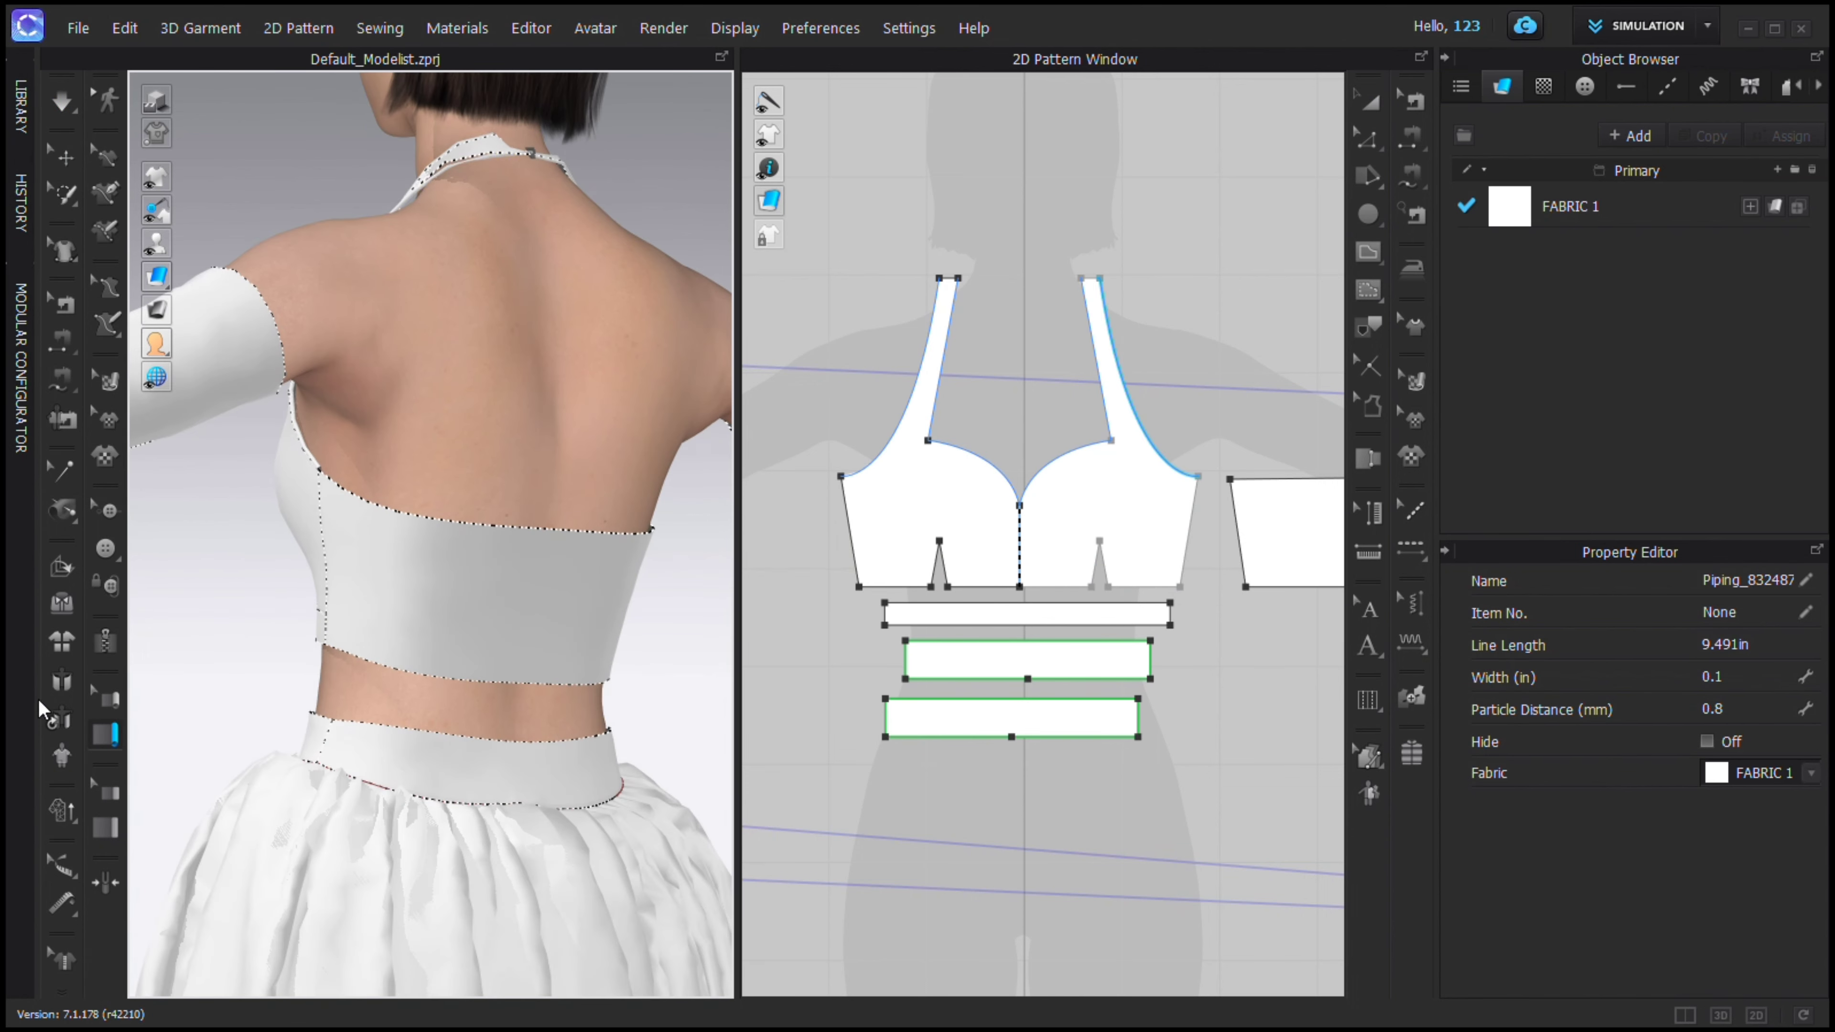
right_click_drag(246, 617, 323, 485)
scroll(323, 486, "up", 1)
left_click(474, 532)
scroll(553, 546, "down", 2)
right_click_drag(545, 541, 279, 531)
left_click_drag(367, 536, 632, 475)
Adjust the piping ends where the halter straps meet behind the neck, and simulate the garment.
right_click_drag(626, 535, 697, 500)
scroll(447, 365, "up", 4)
right_click_drag(446, 365, 487, 512)
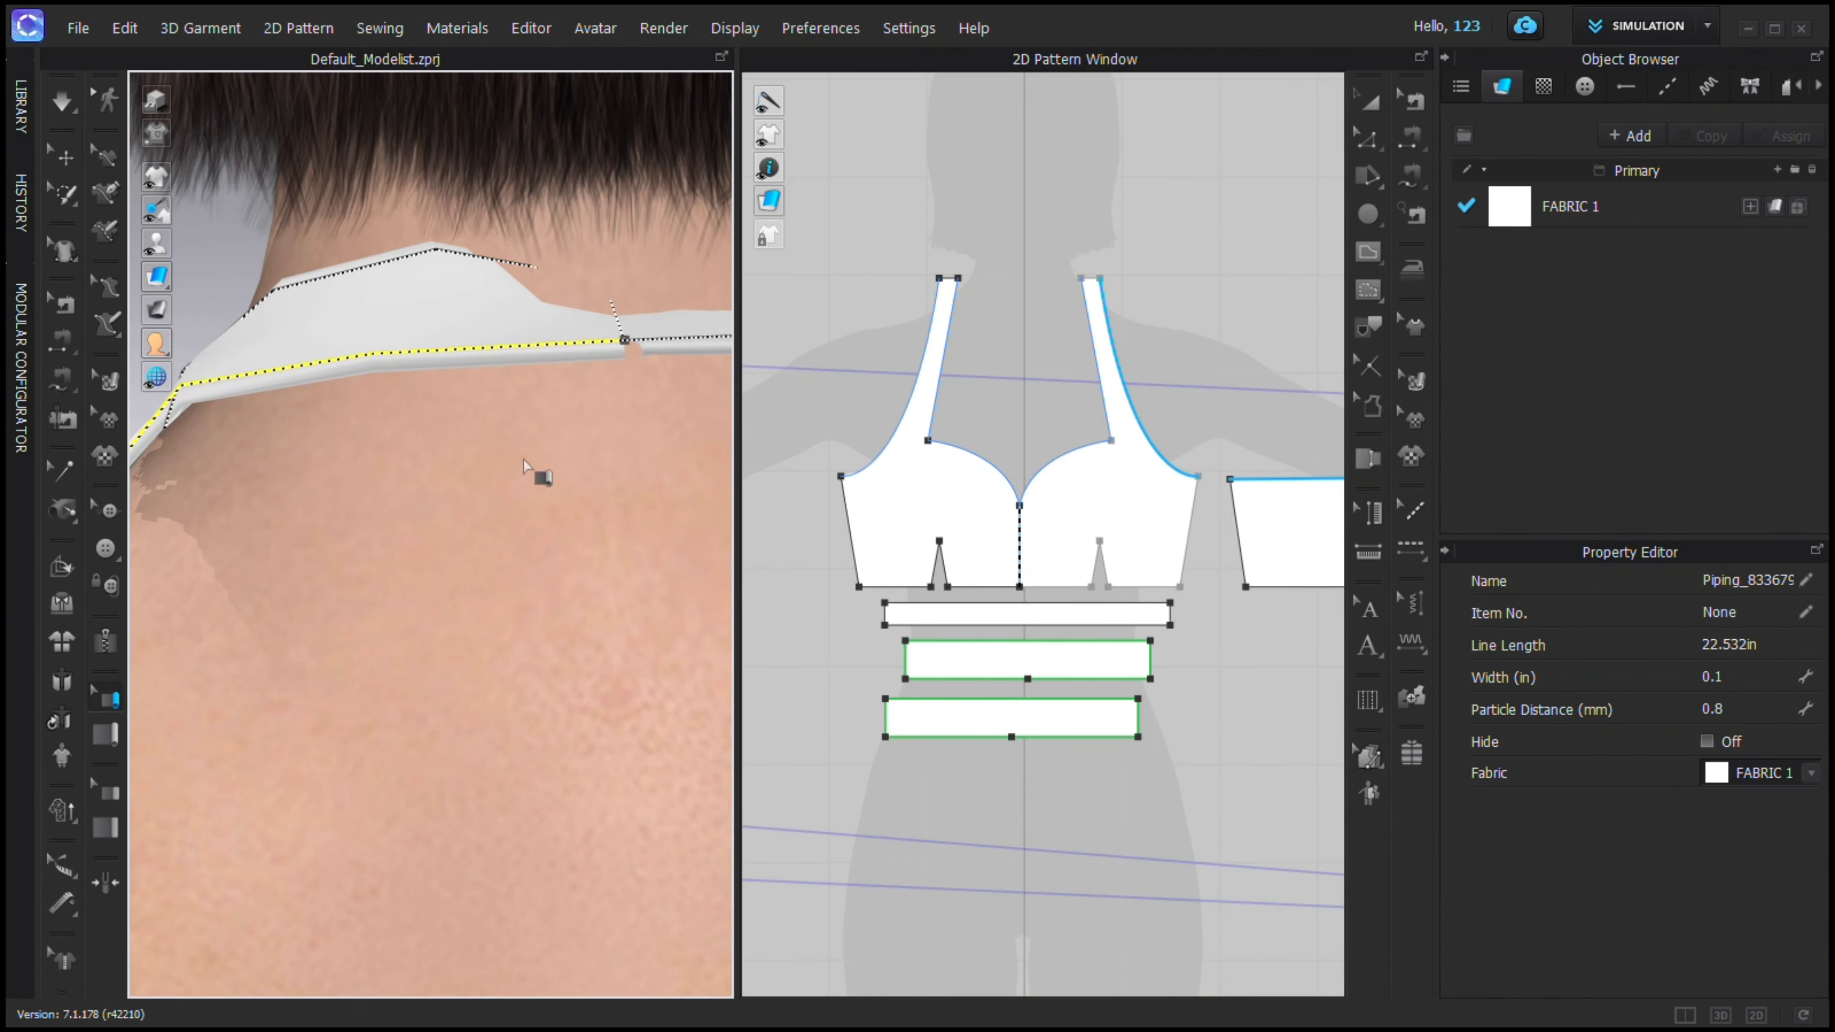
left_click(642, 346)
left_click(616, 345)
scroll(576, 331, "down", 5)
right_click_drag(574, 330, 309, 574)
scroll(308, 574, "down", 1)
key("space")
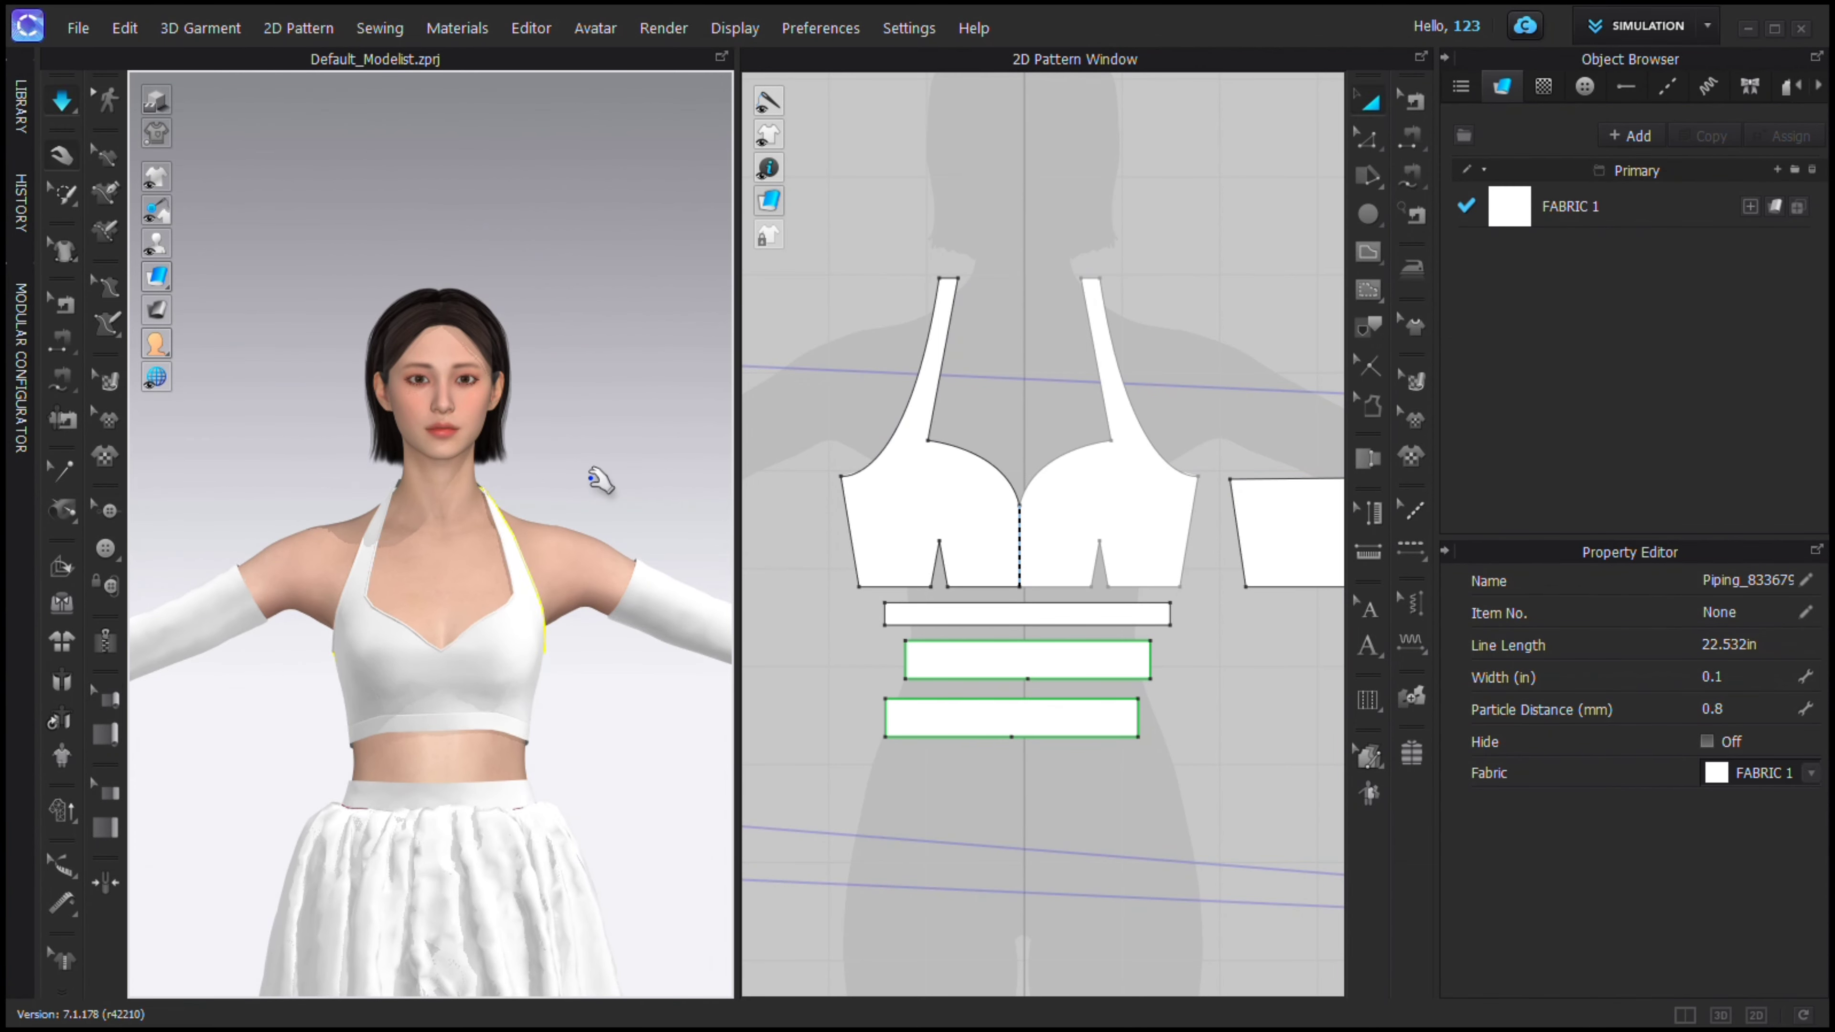
Replace the avatar's short hair with the dark low-bun hairstyle from the avatar library.
scroll(369, 711, "down", 2)
right_click_drag(369, 711, 230, 689)
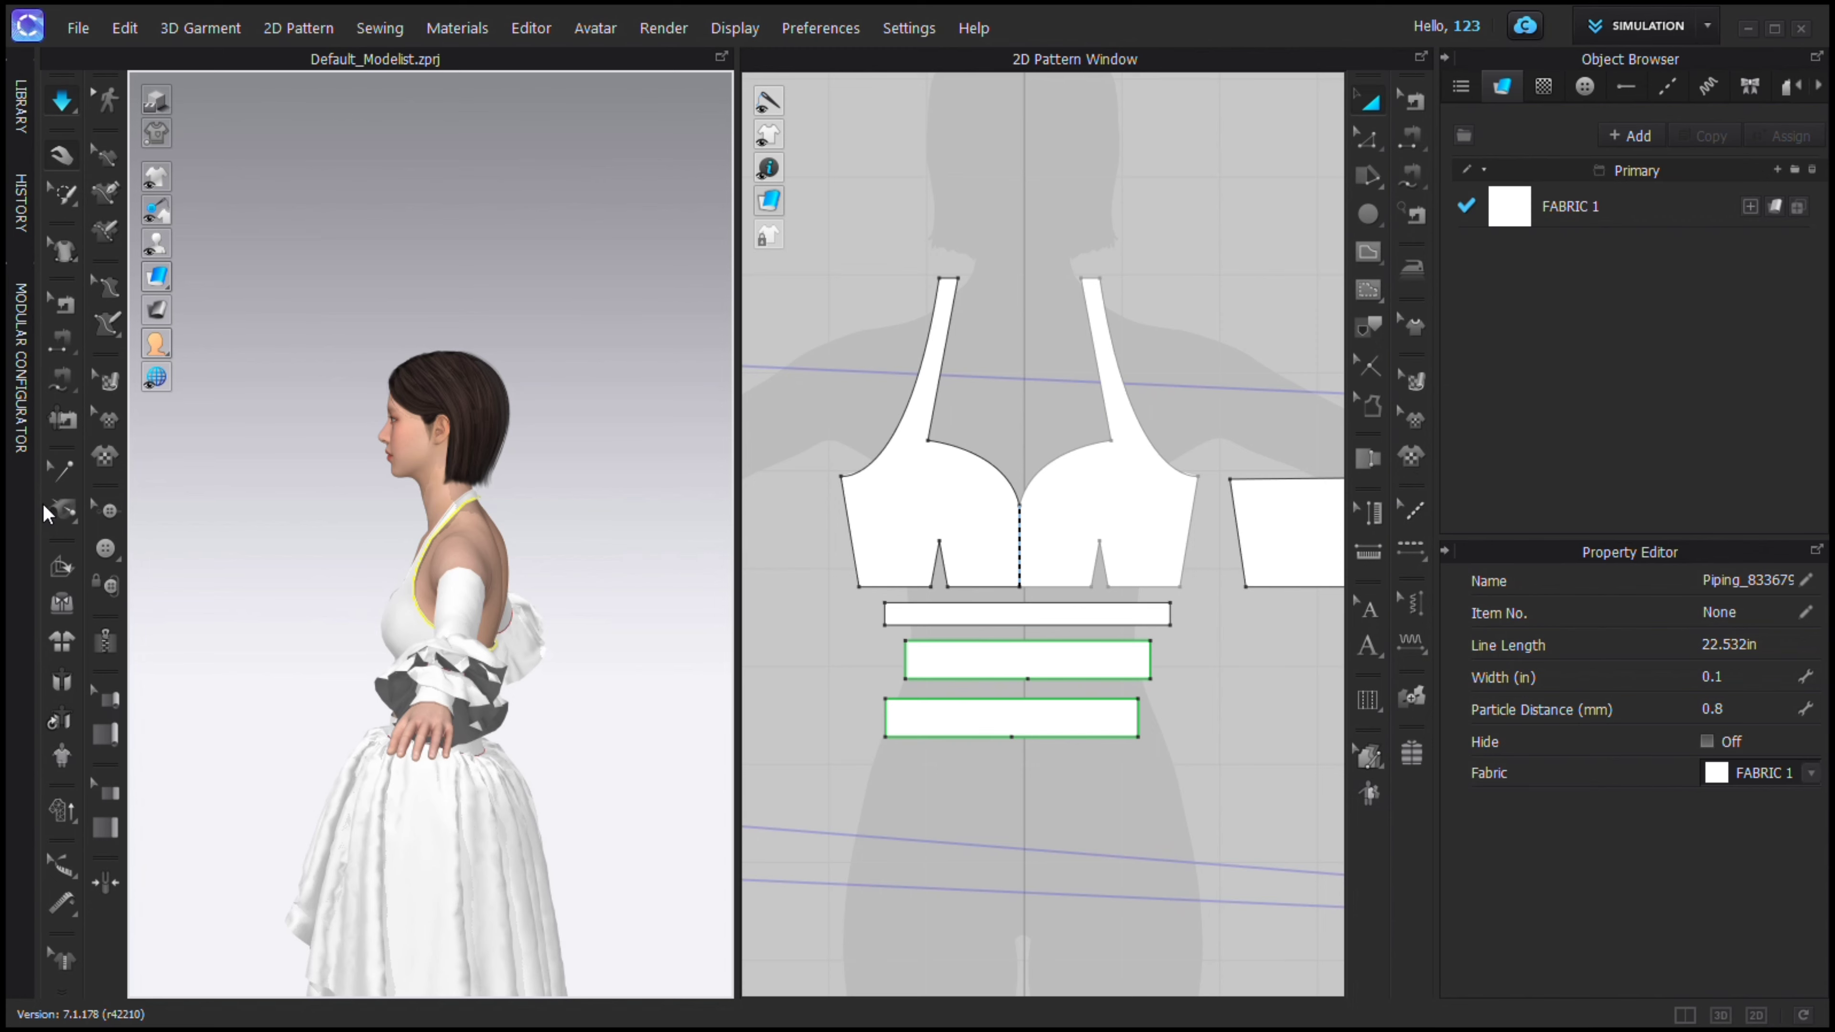
left_click(21, 115)
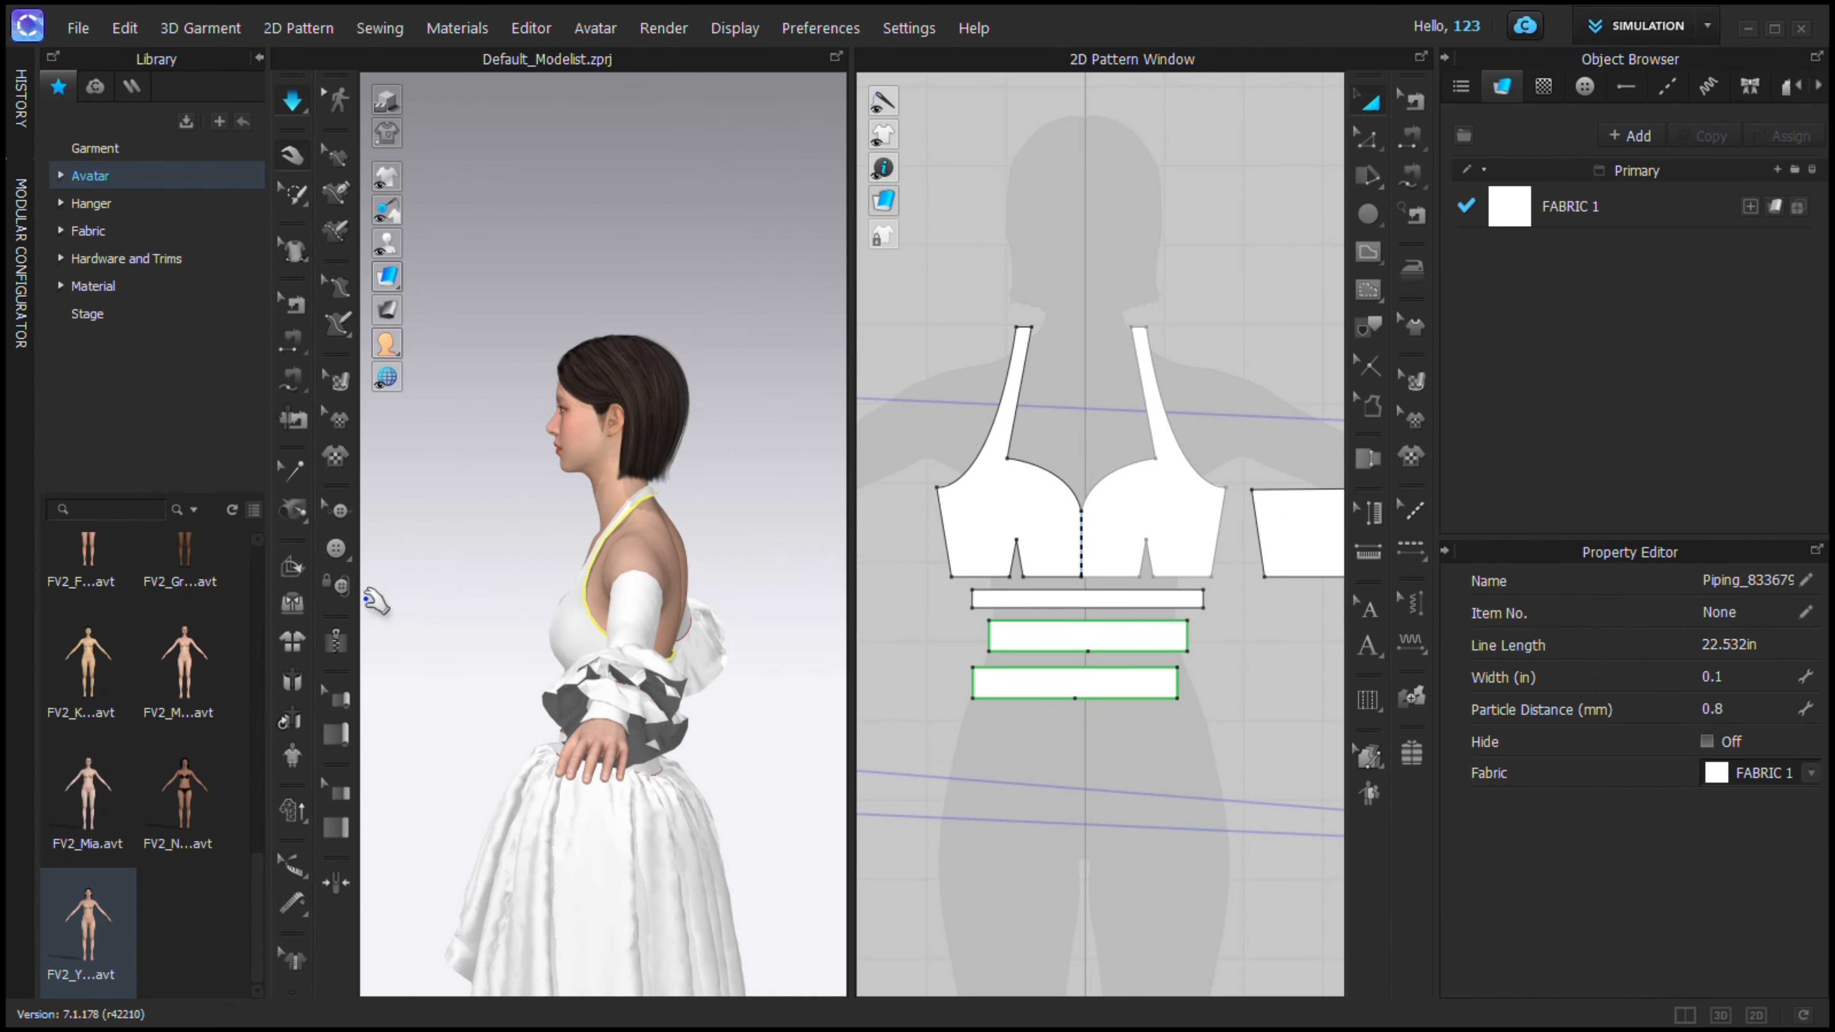
left_click(104, 173)
double_click(180, 615)
double_click(93, 852)
scroll(165, 803, "down", 6)
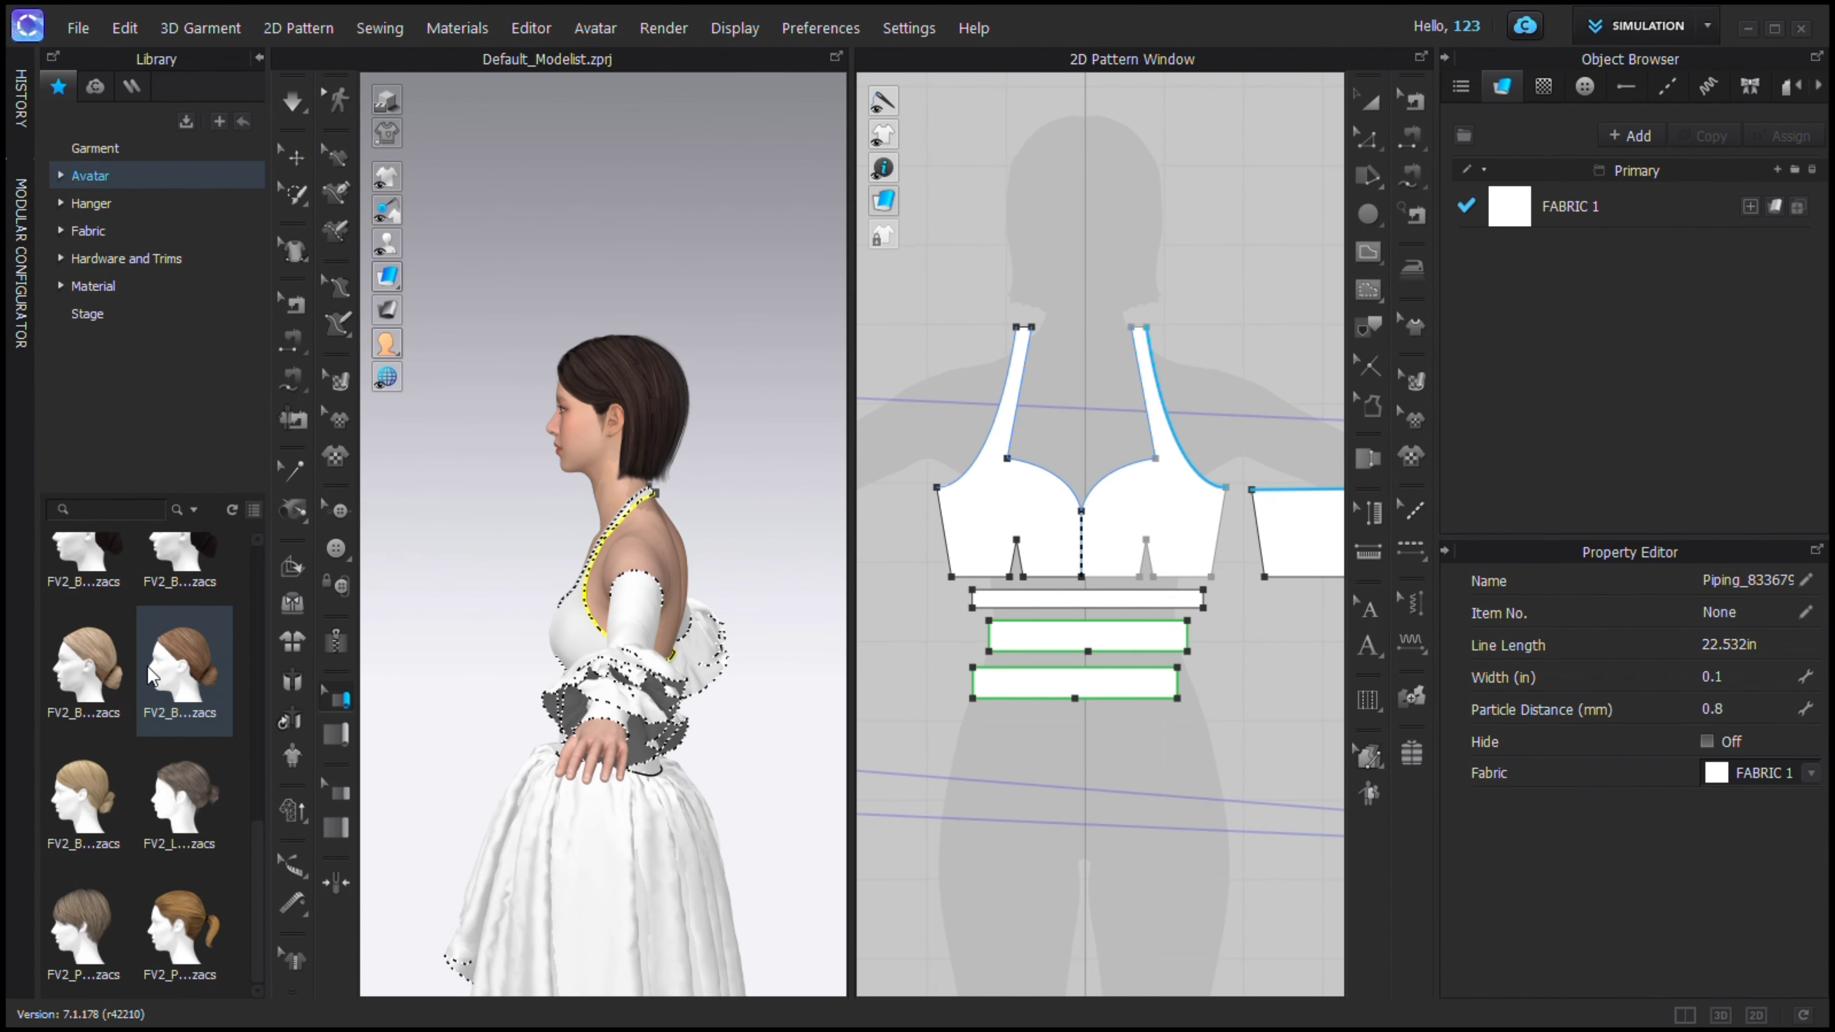
left_click_drag(162, 798, 401, 416)
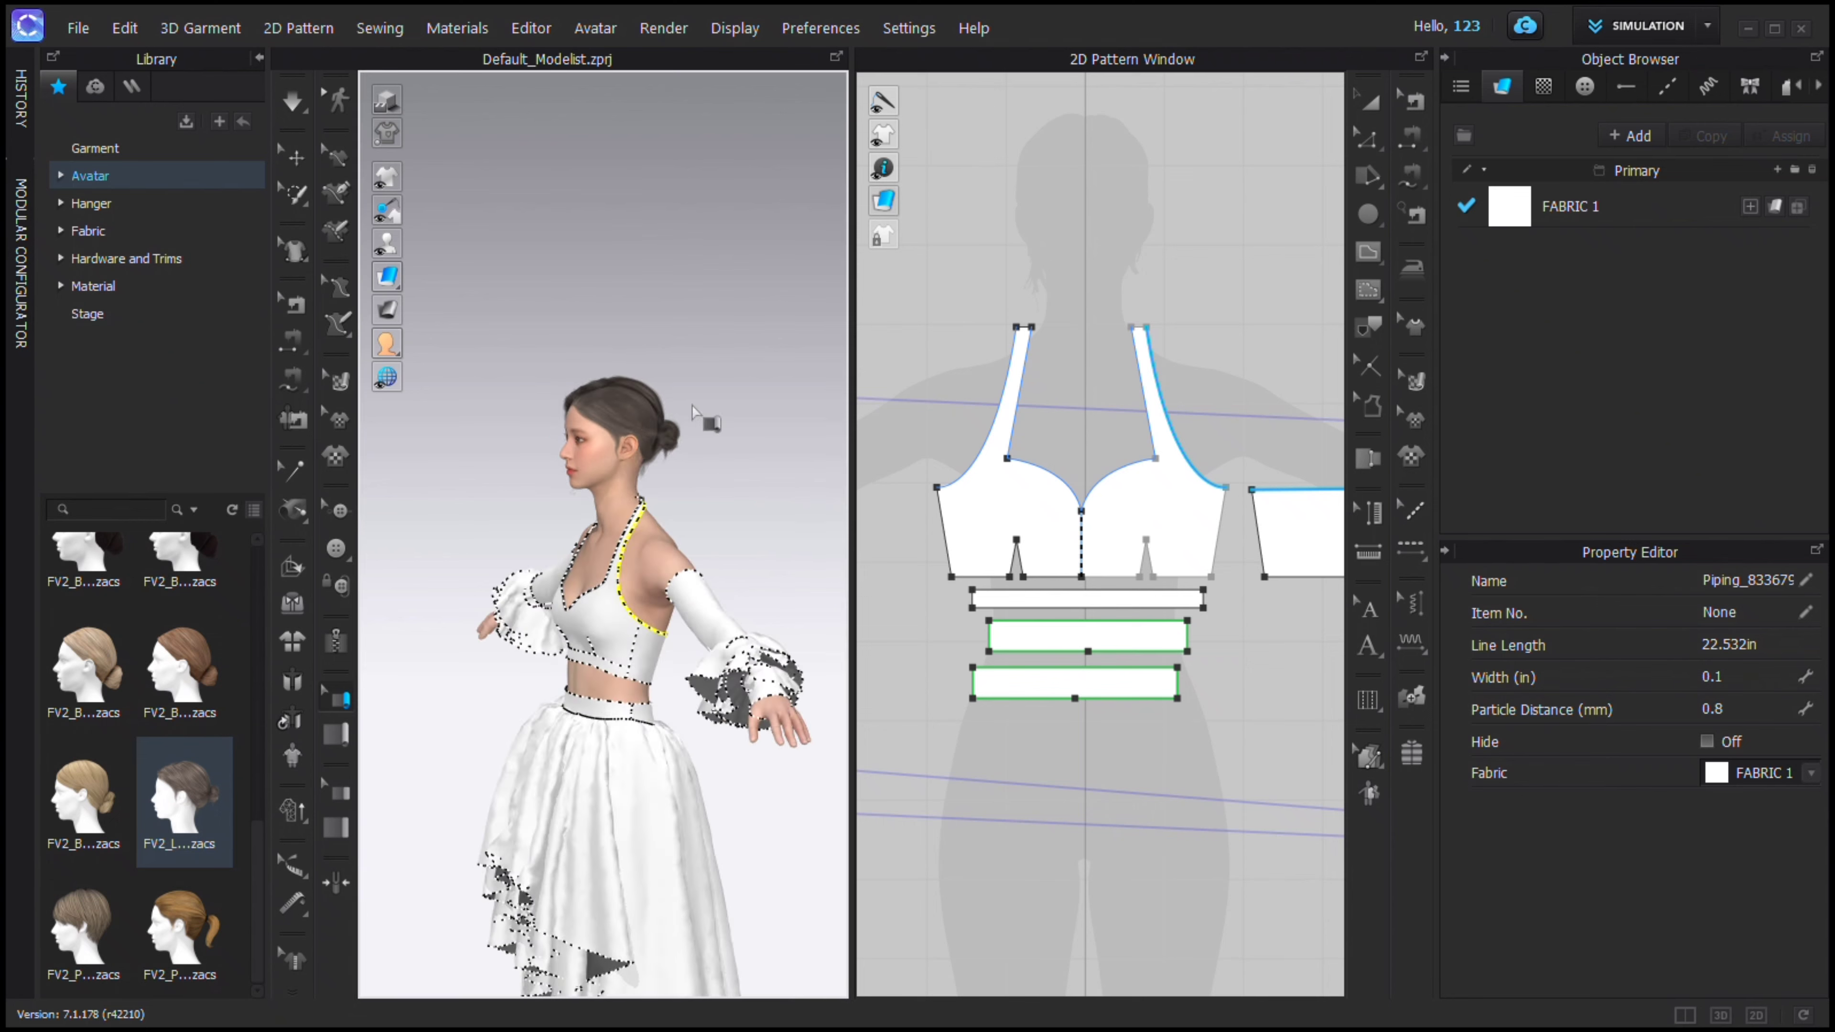
left_click(259, 57)
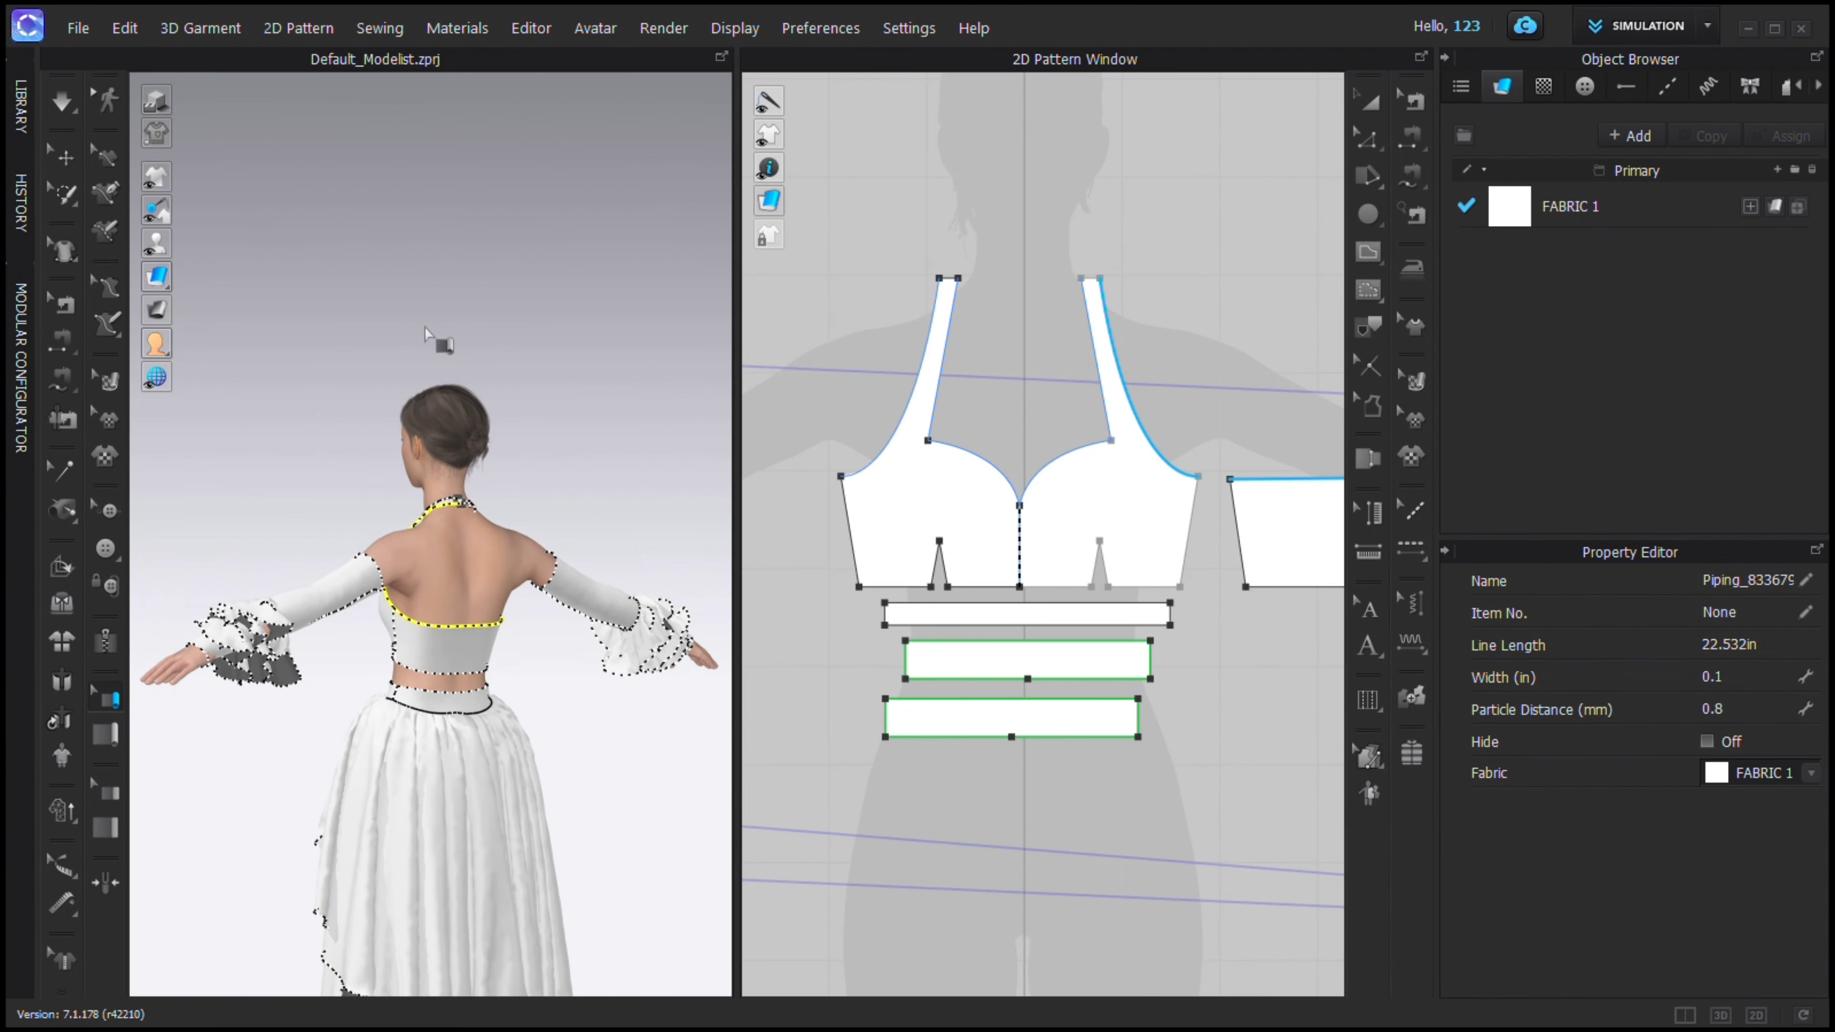
Simulate the dress and examine the piped halter bra and new hairstyle from the back, side and front.
key("space")
scroll(480, 370, "up", 3)
right_click_drag(480, 370, 597, 392)
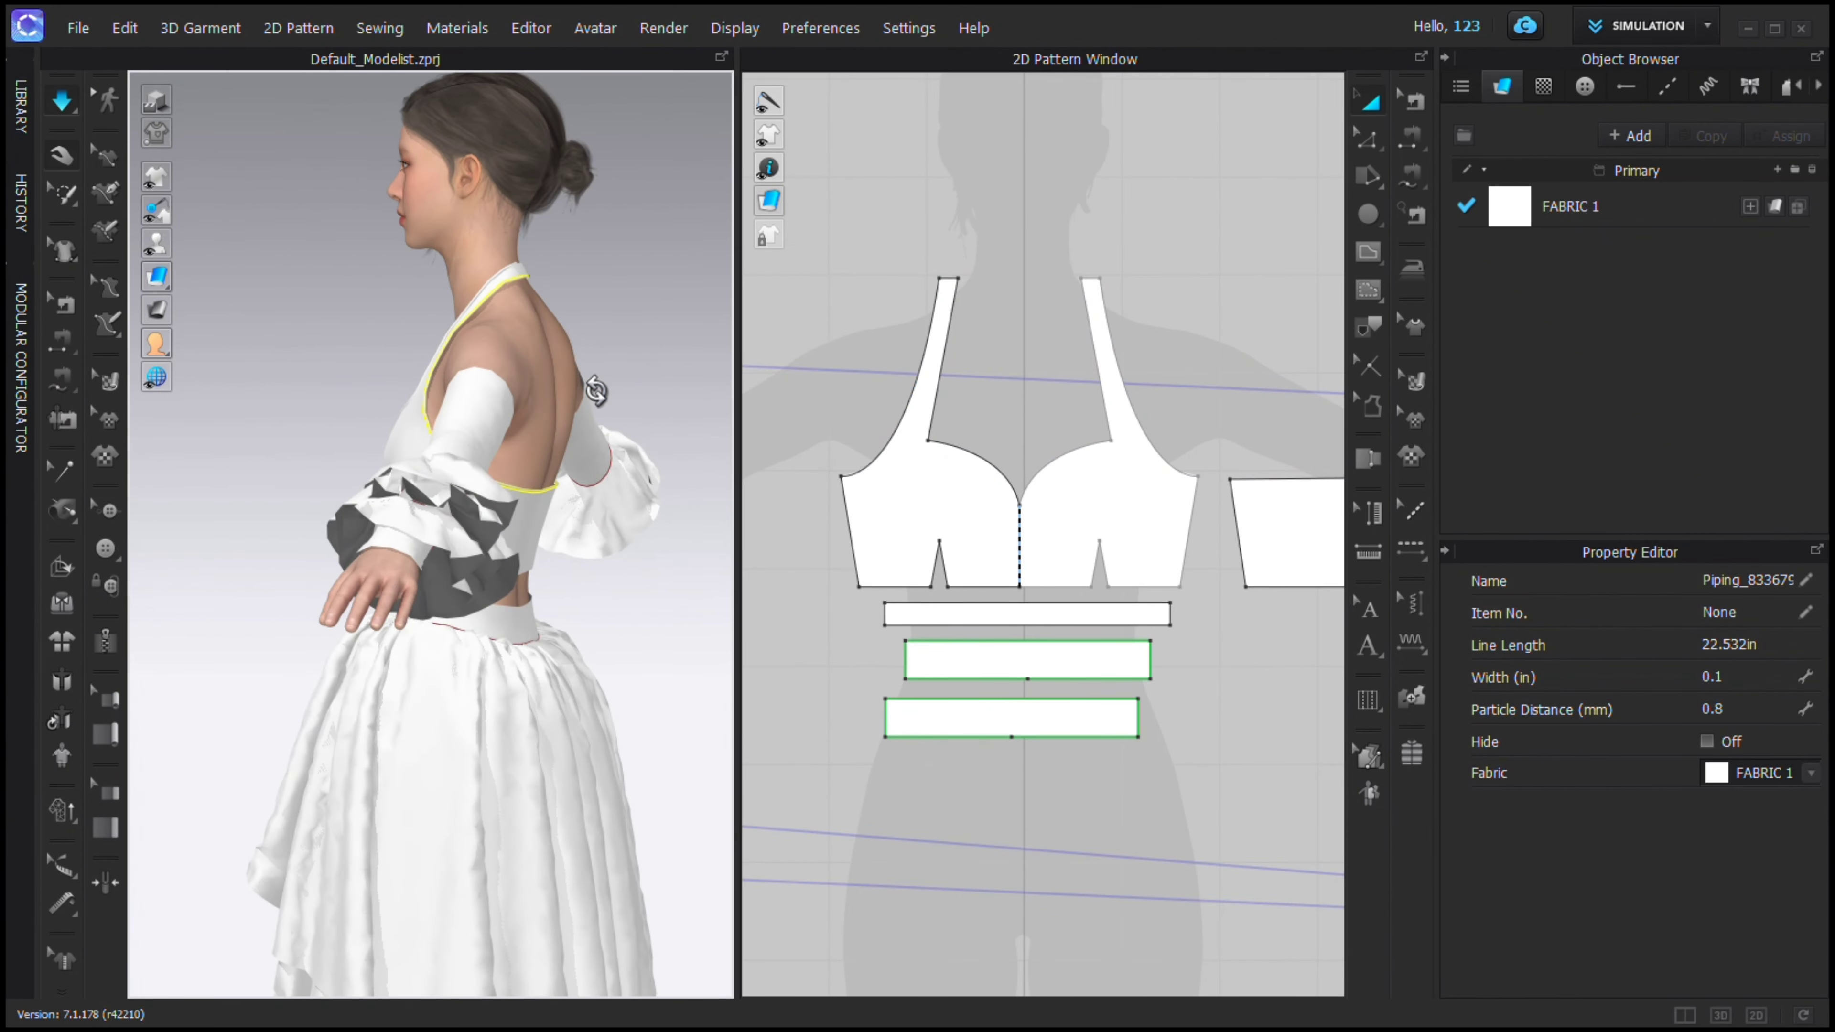
scroll(479, 356, "up", 2)
right_click_drag(479, 357, 563, 365)
key("space")
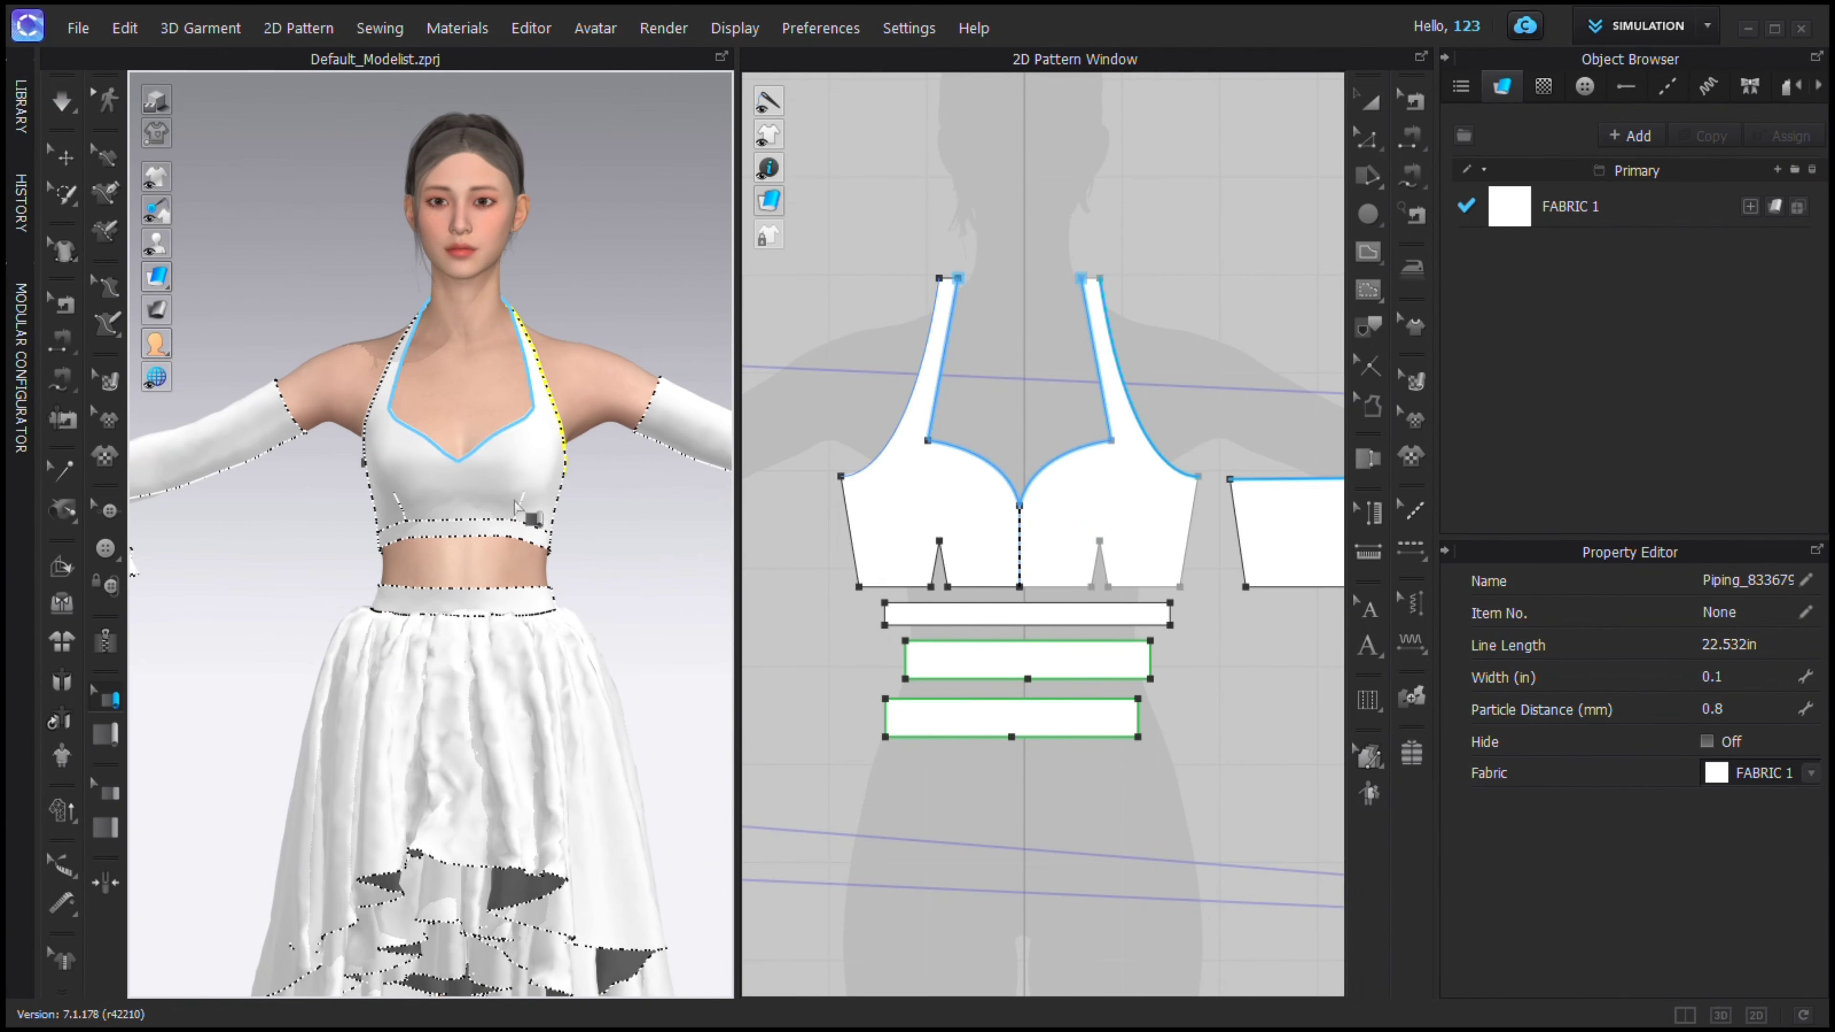
Move the upper waistband pattern beside the lower one in the 2D layout.
scroll(929, 303, "down", 3)
left_click(1371, 103)
scroll(1008, 564, "up", 4)
left_click(1014, 459)
scroll(848, 409, "down", 1)
right_click_drag(637, 570, 433, 567)
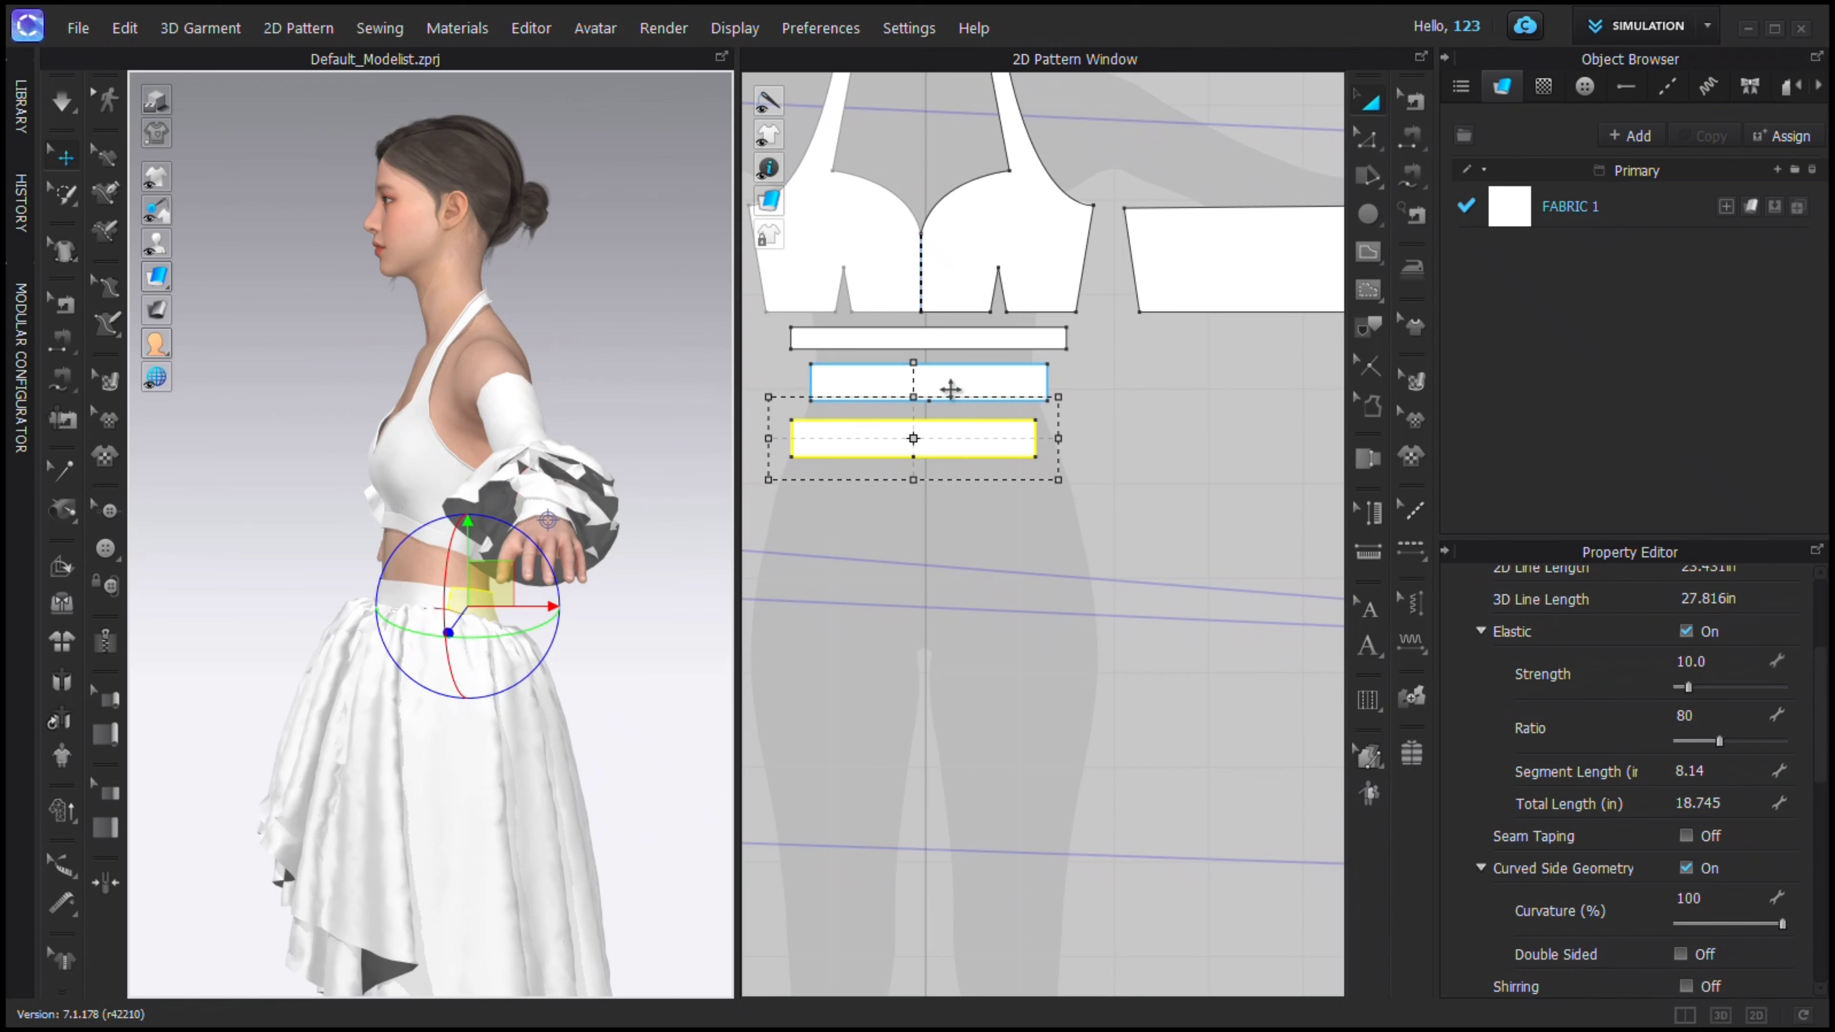
left_click_drag(949, 389, 1206, 445)
right_click_drag(622, 600, 737, 574)
Create layer clones of both waistband patterns and place them directly above or below their originals.
left_click(916, 455)
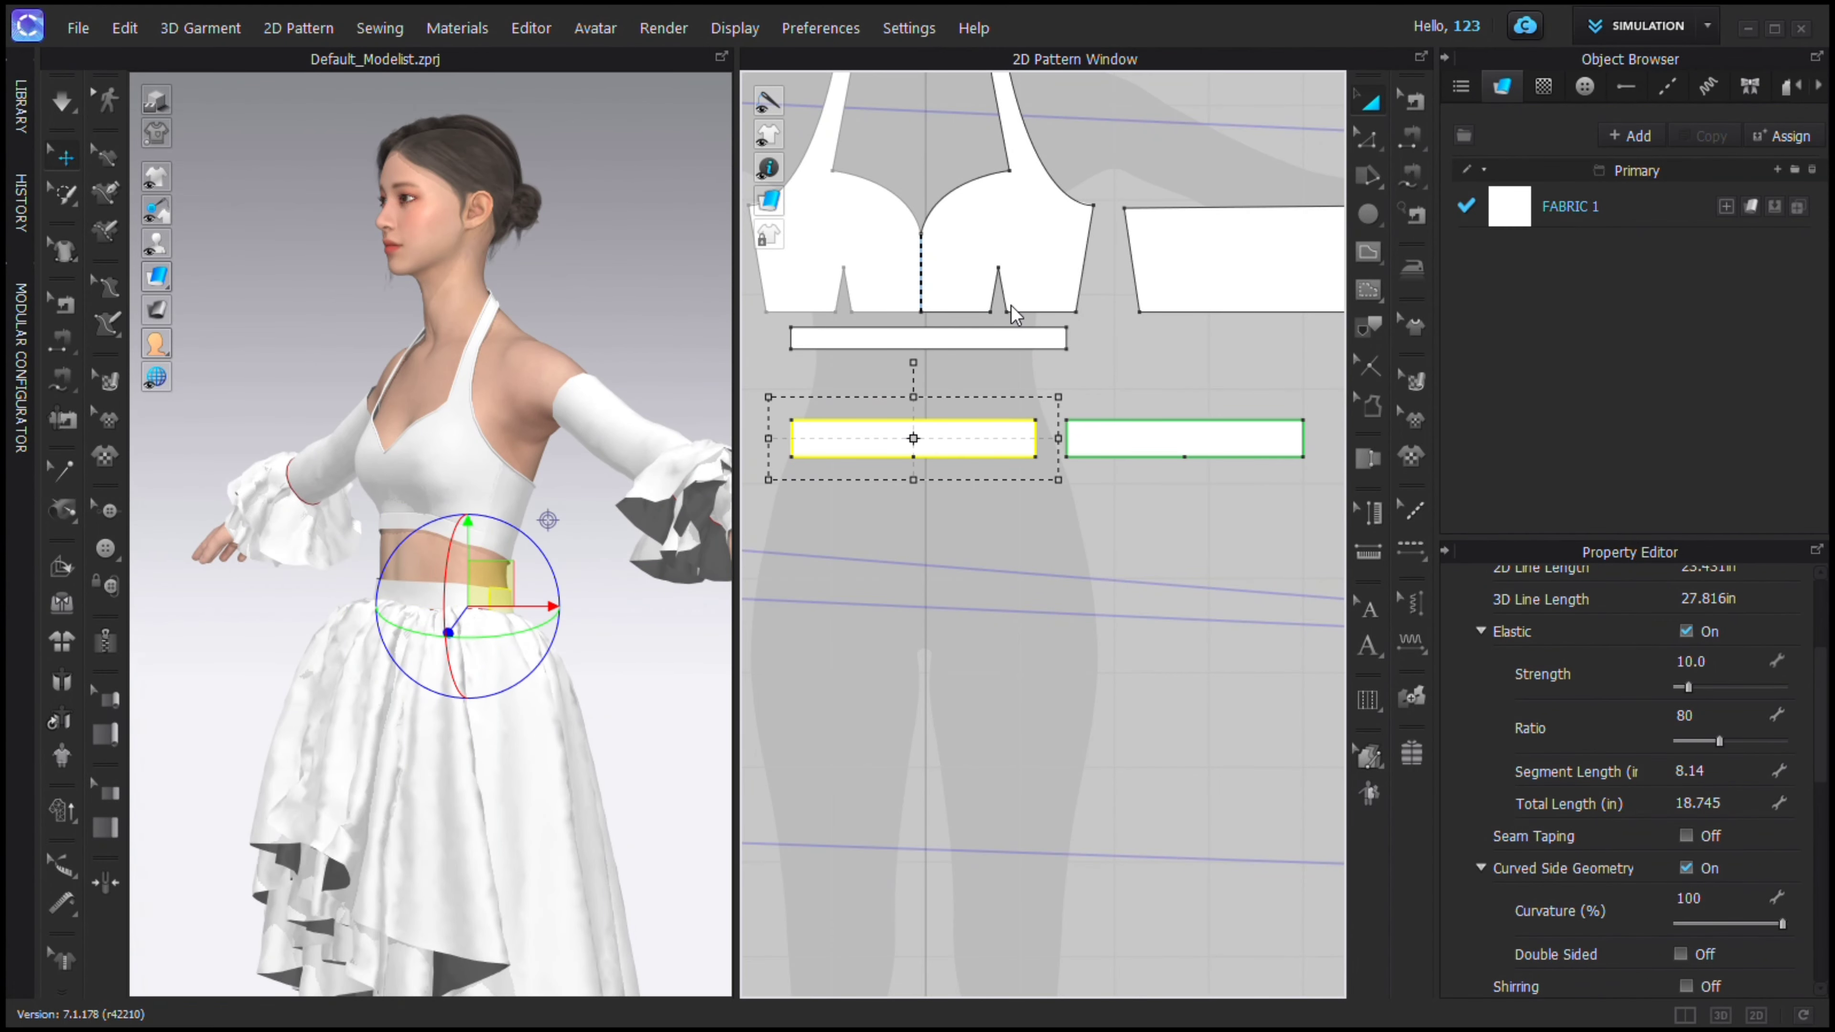
key("ctrl+v")
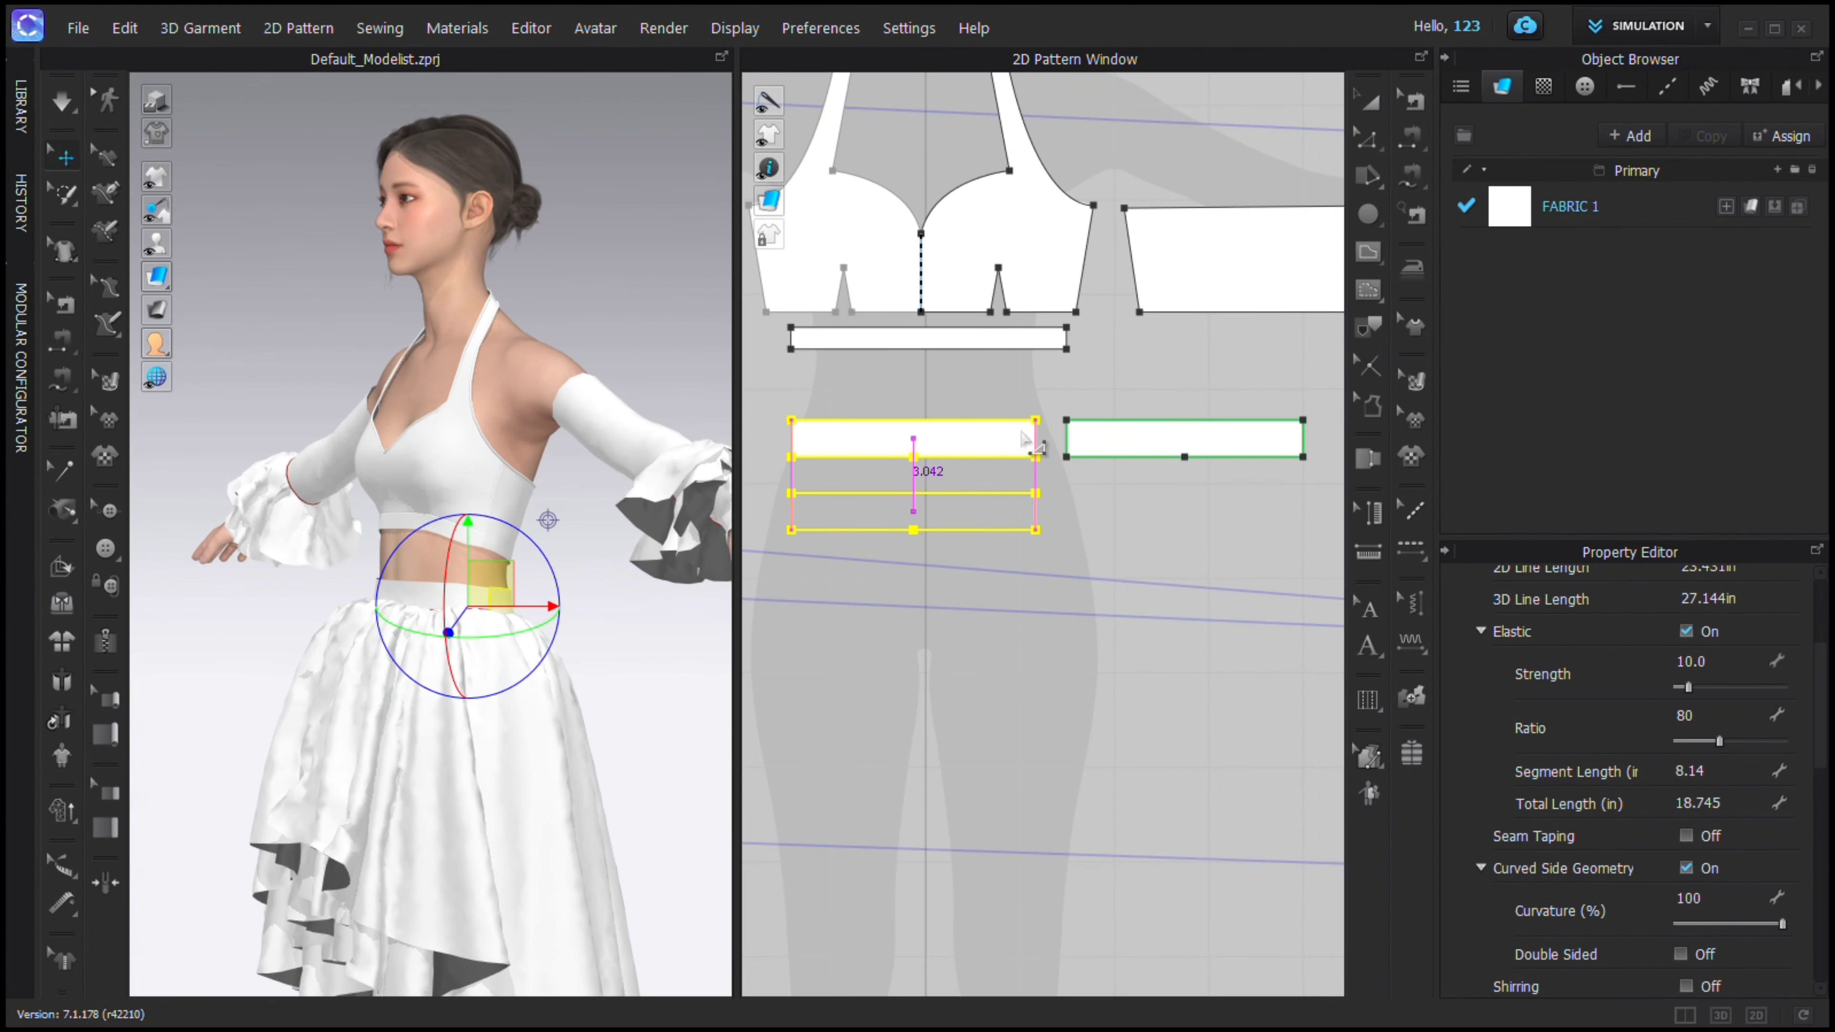
scroll(1072, 433, "down", 5)
scroll(1282, 599, "up", 4)
right_click(1134, 373)
left_click(1163, 506)
left_click(1105, 438)
Set the cloned waistband seams to Custom Angle with fold strength 0, turn on Ease tension, and simulate.
left_click(1410, 215)
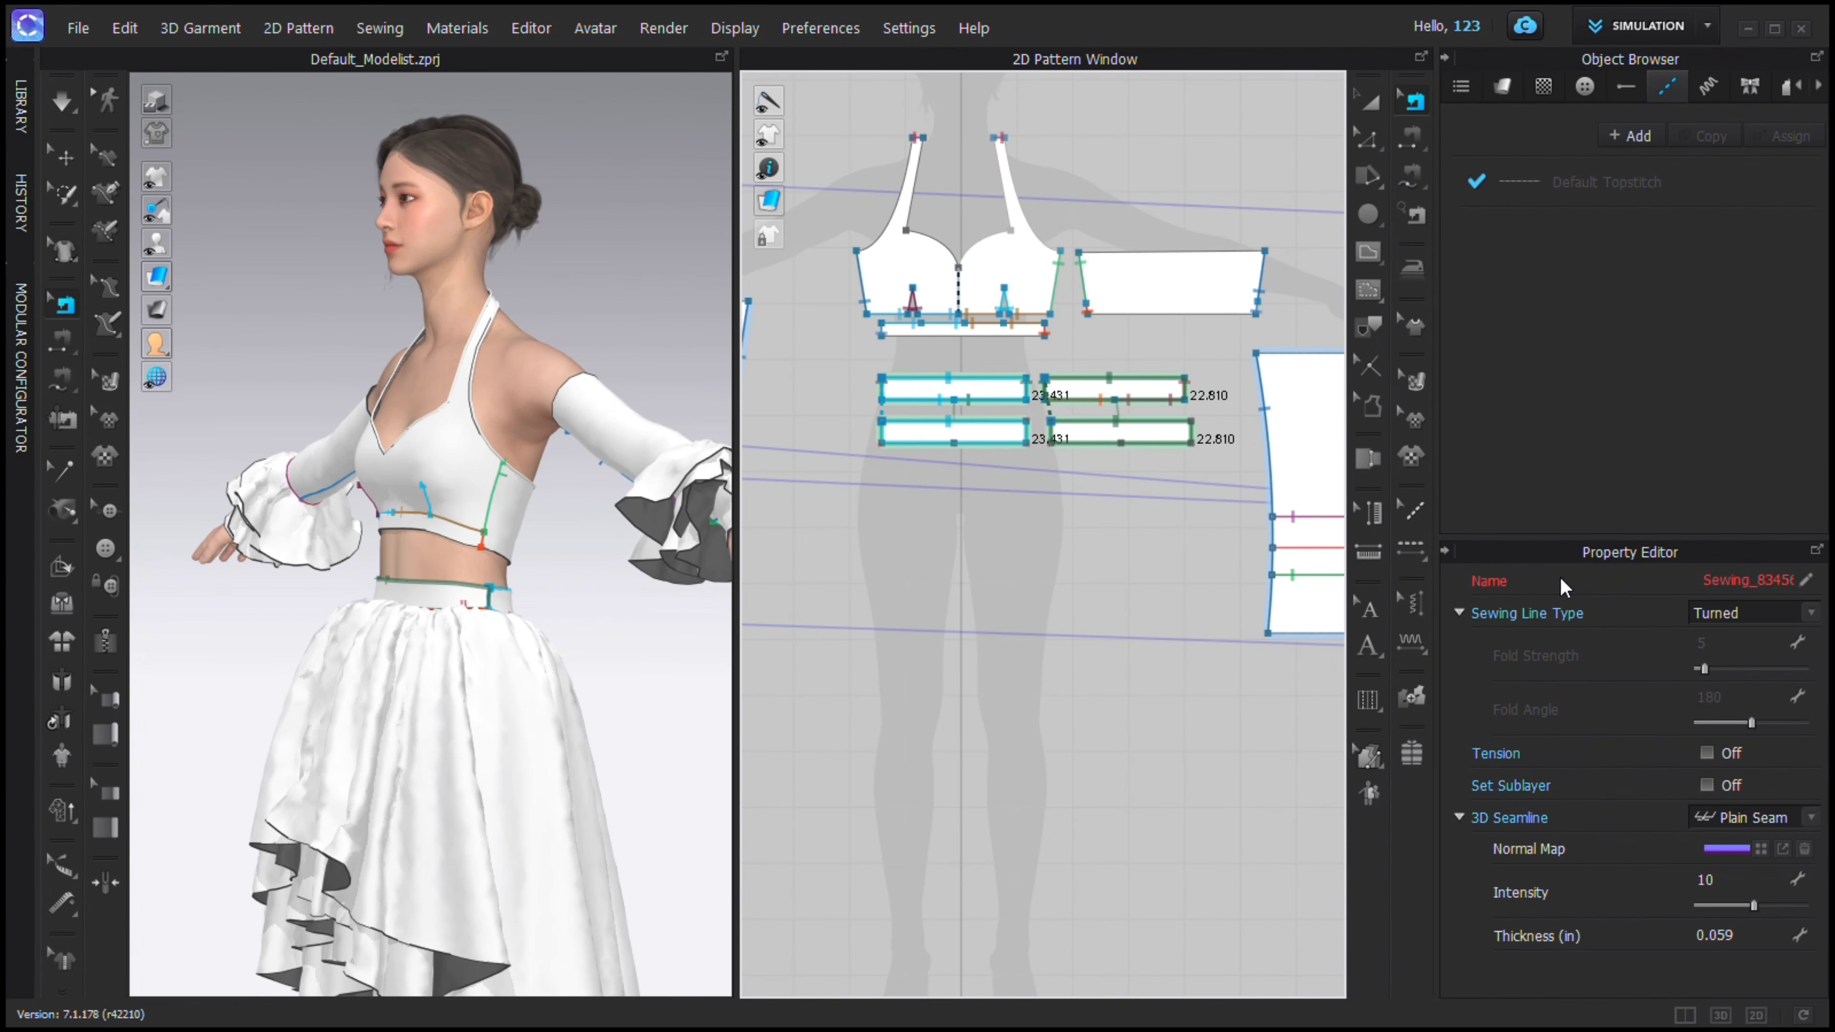
left_click(1712, 756)
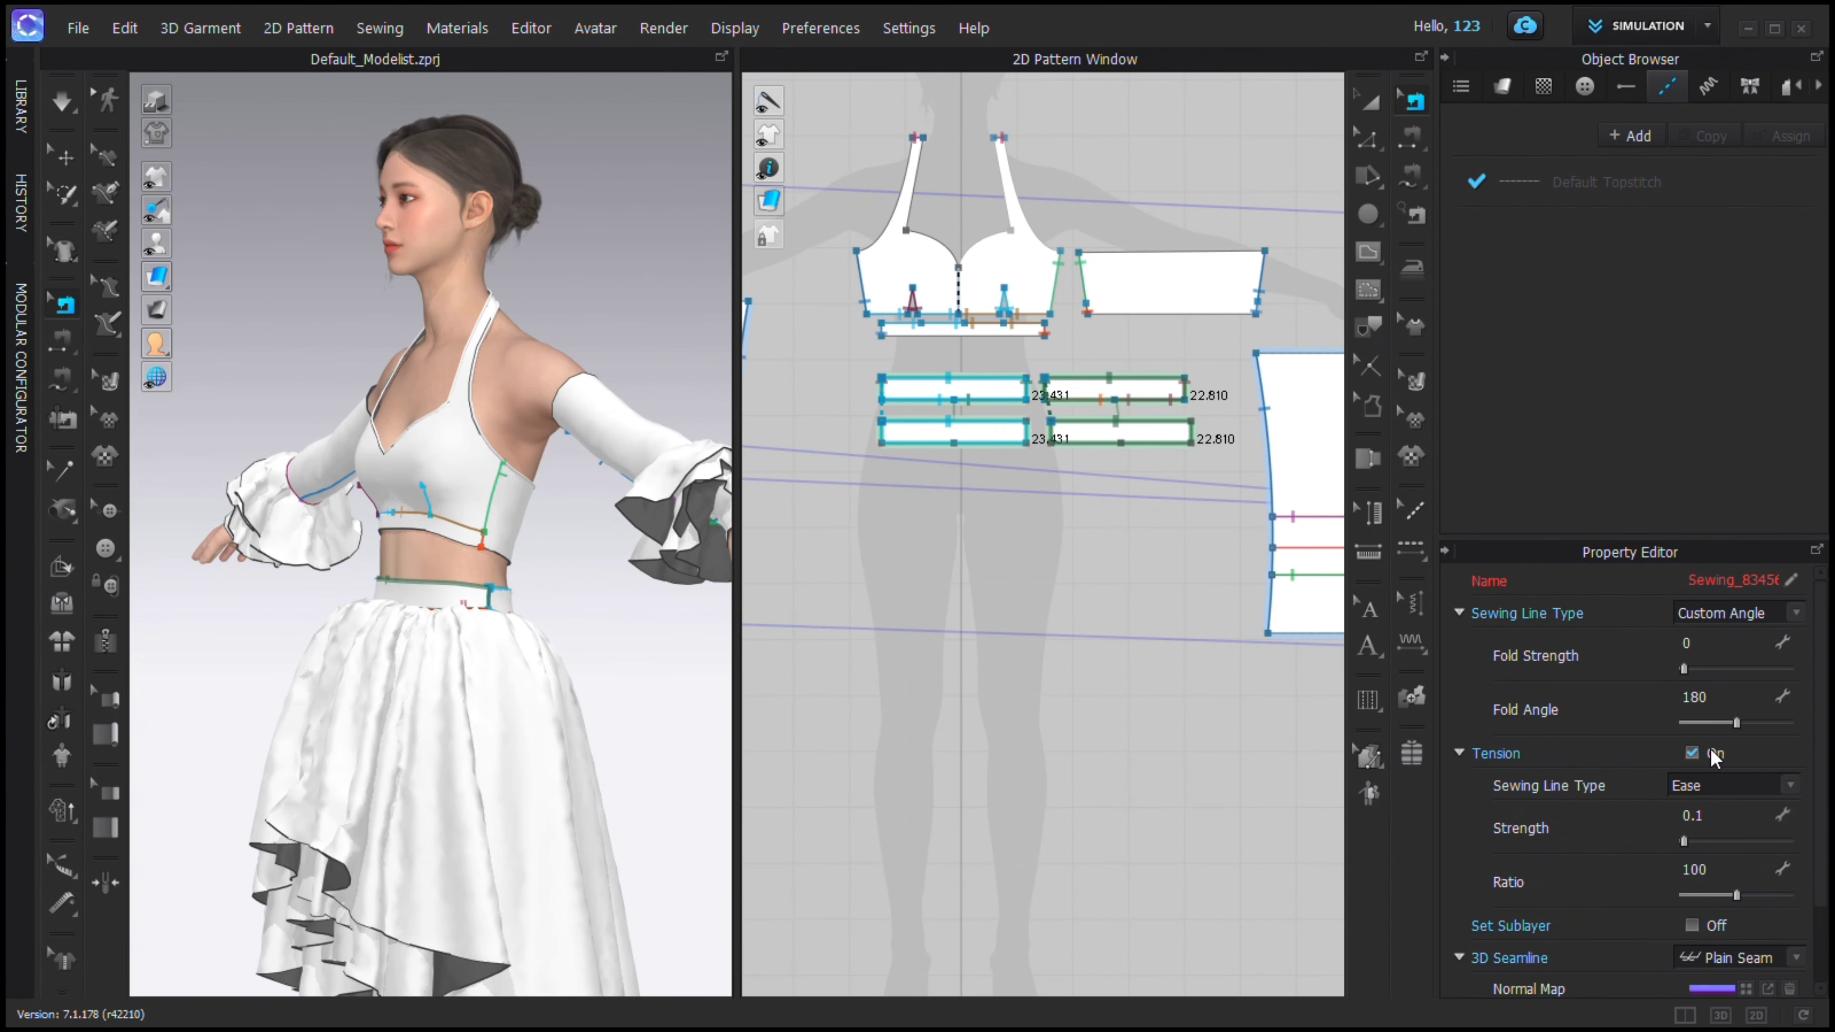
key("a")
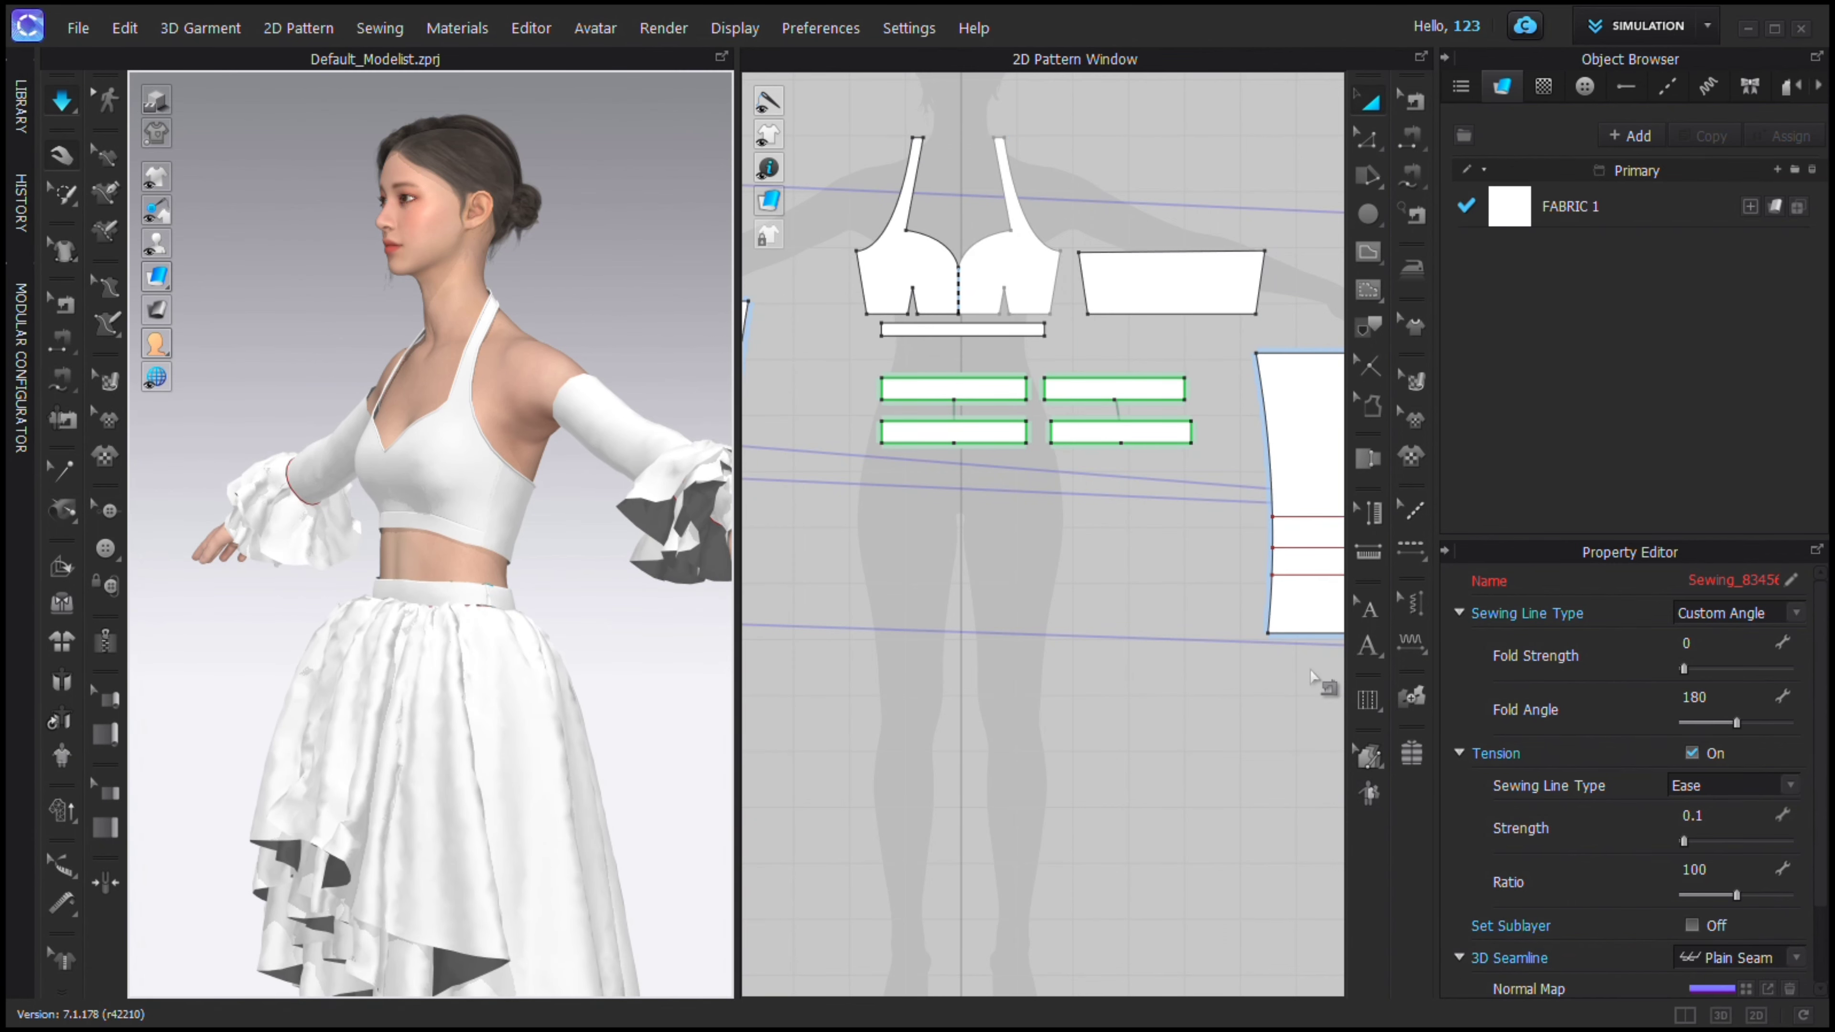
scroll(549, 667, "down", 3)
Split a 1/2 in band off the sleeve's upper edge and a matching band off its lower edge.
right_click_drag(549, 667, 628, 657)
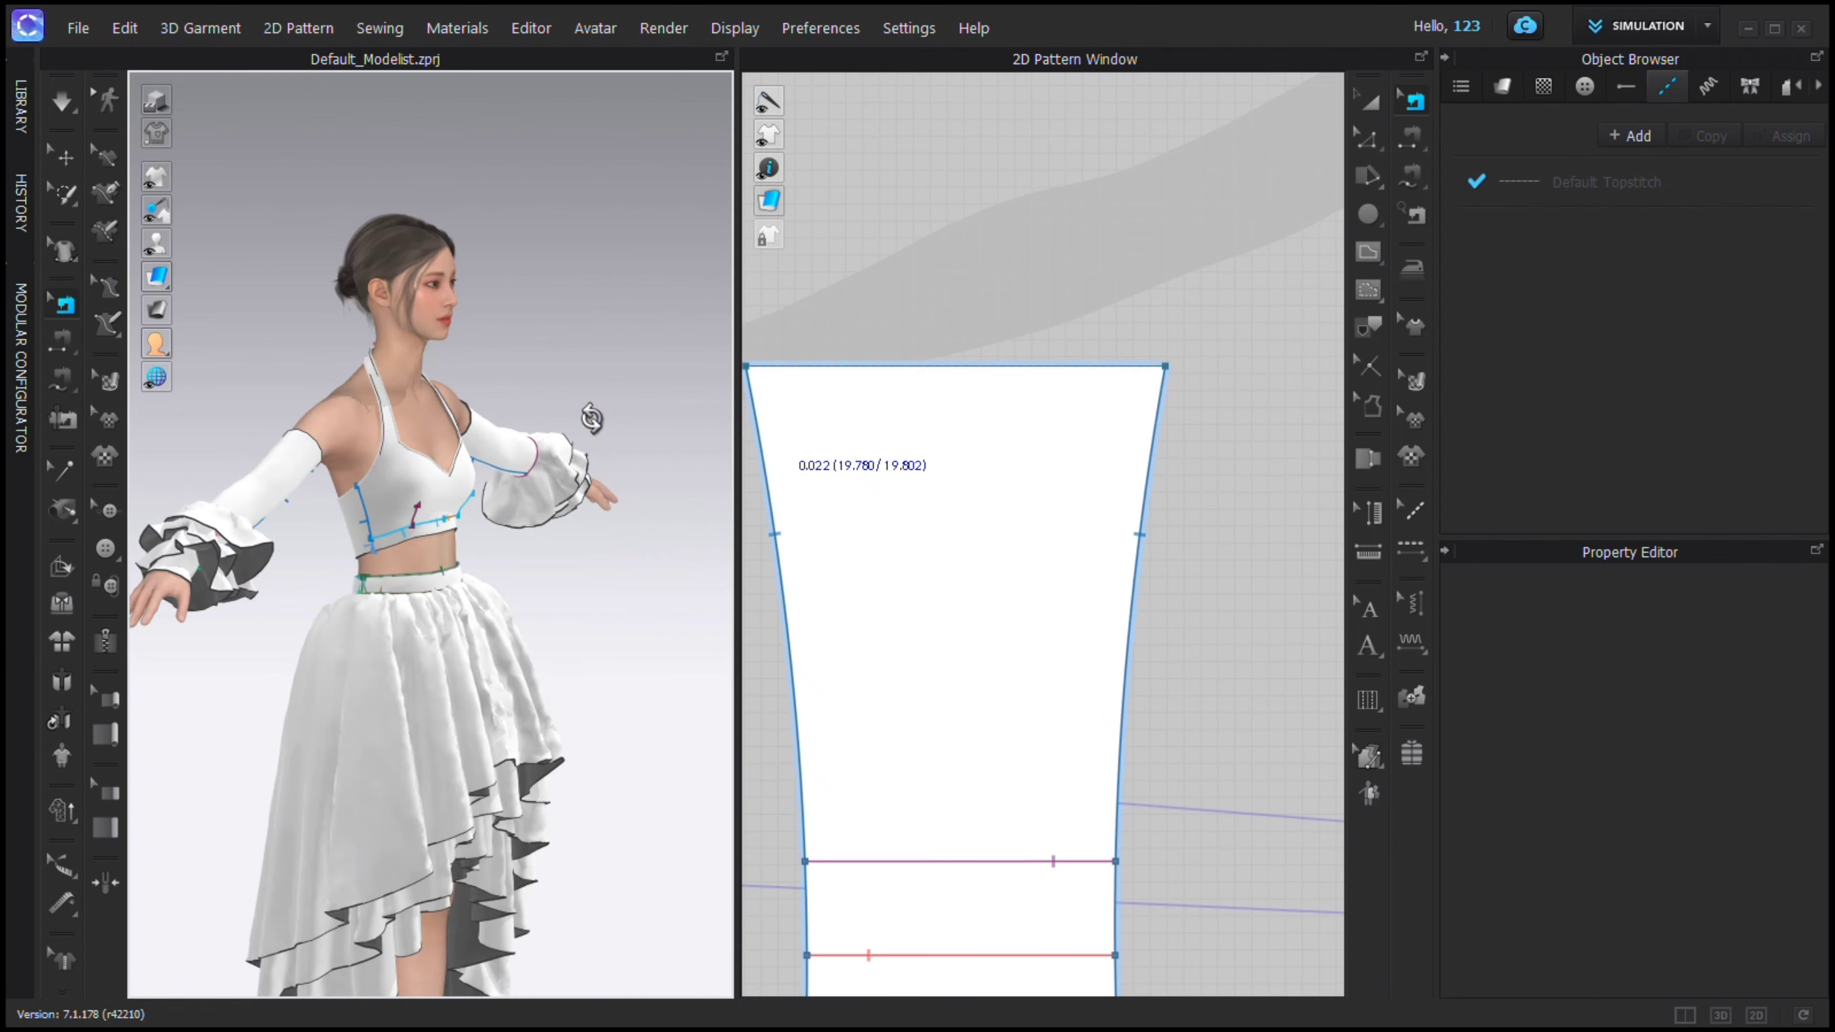
left_click(1368, 138)
left_click(1078, 289)
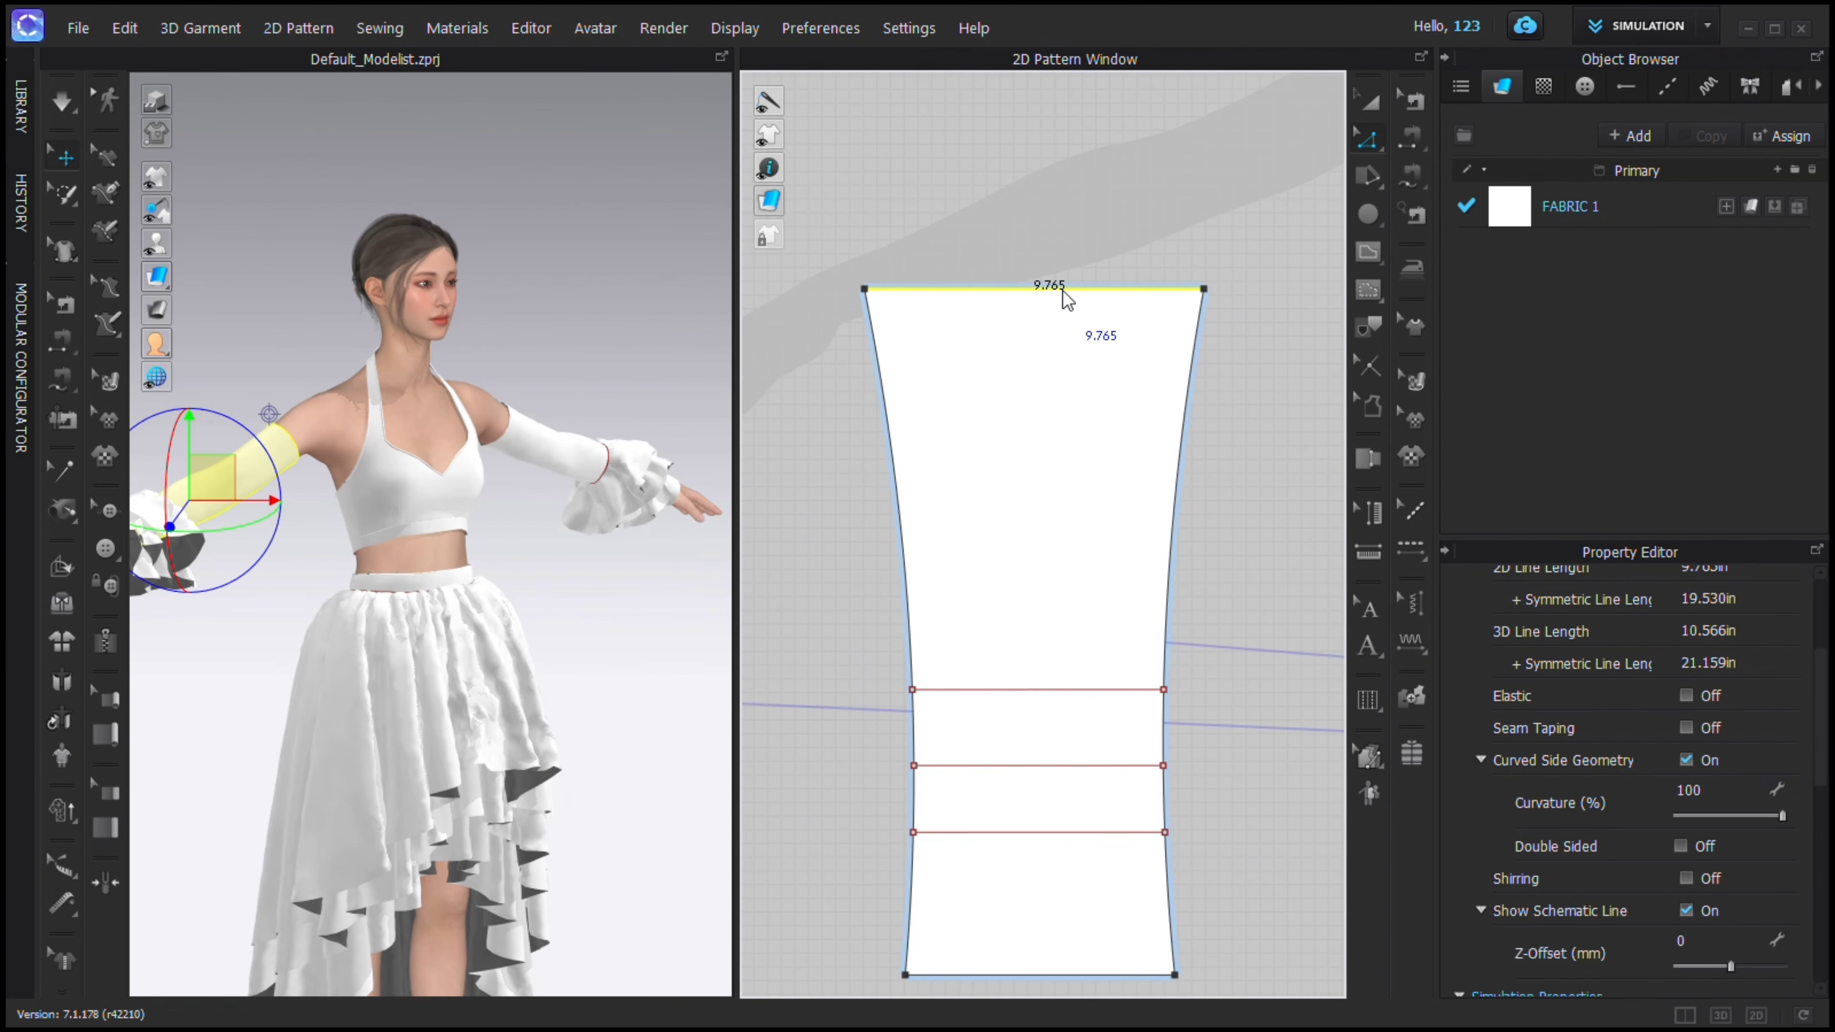
left_click(1127, 523)
type("1/2")
left_click(858, 633)
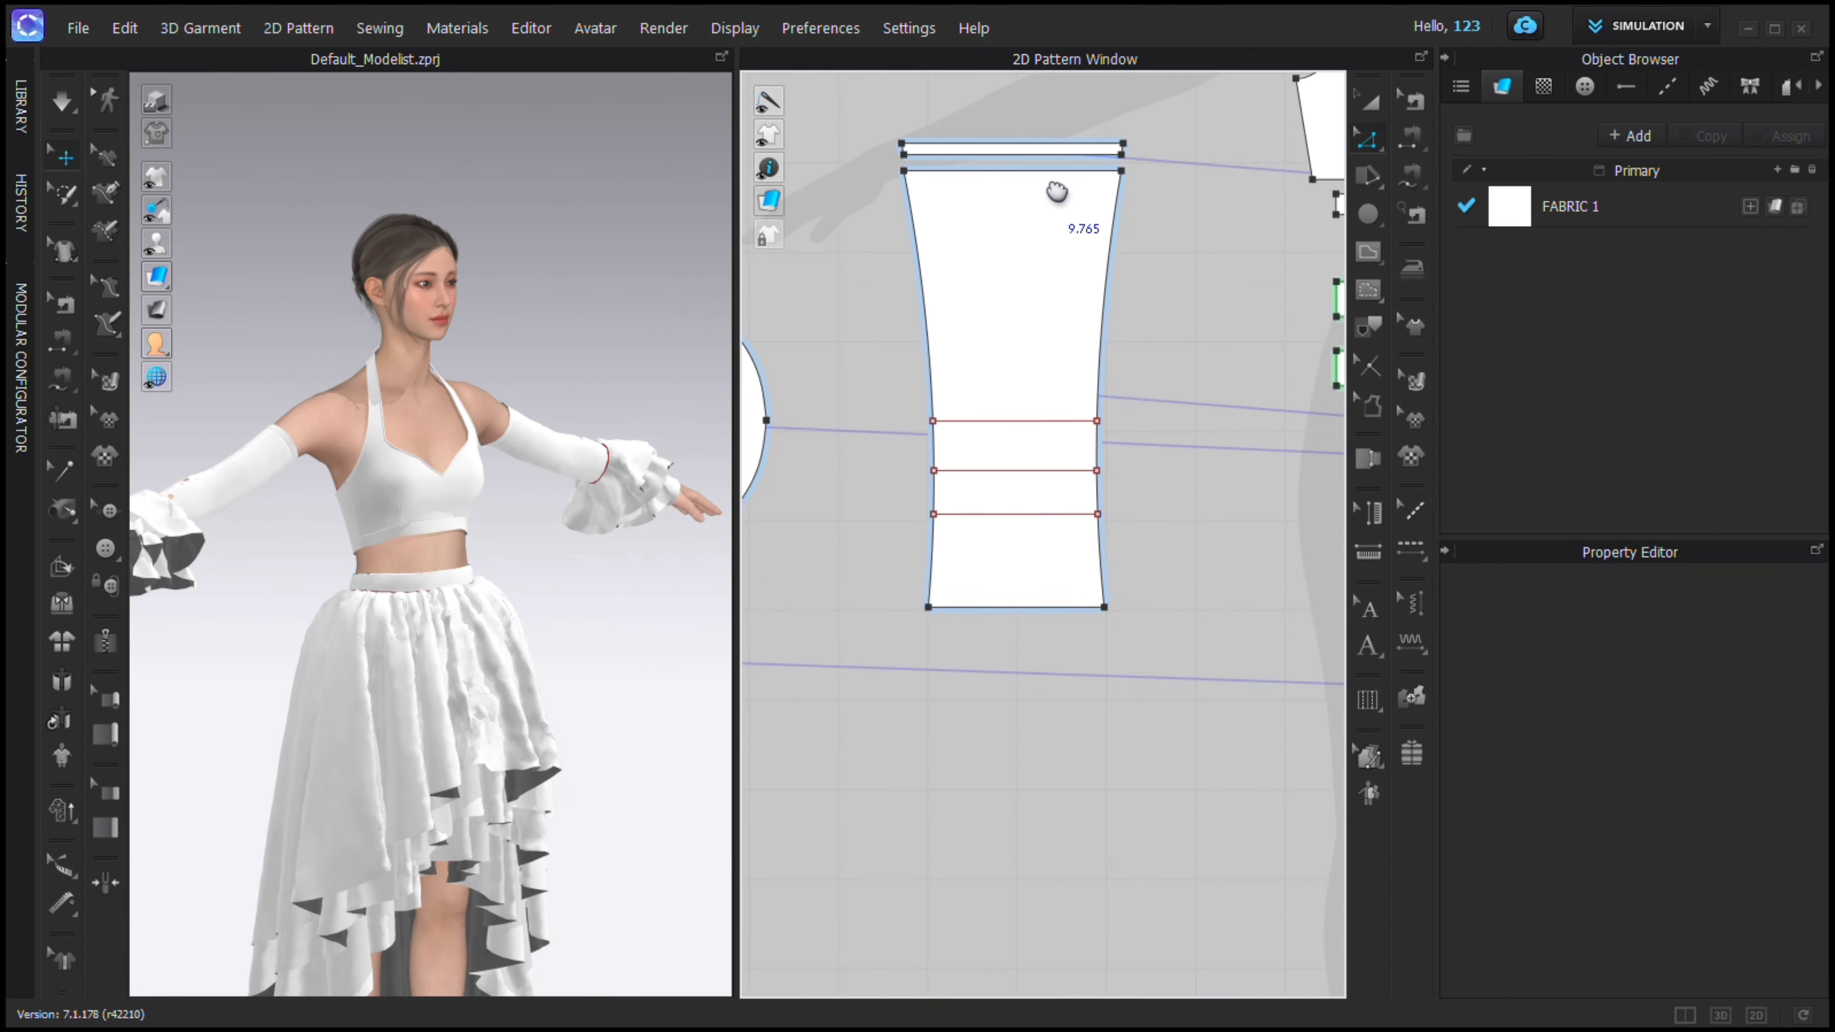
left_click(1024, 606)
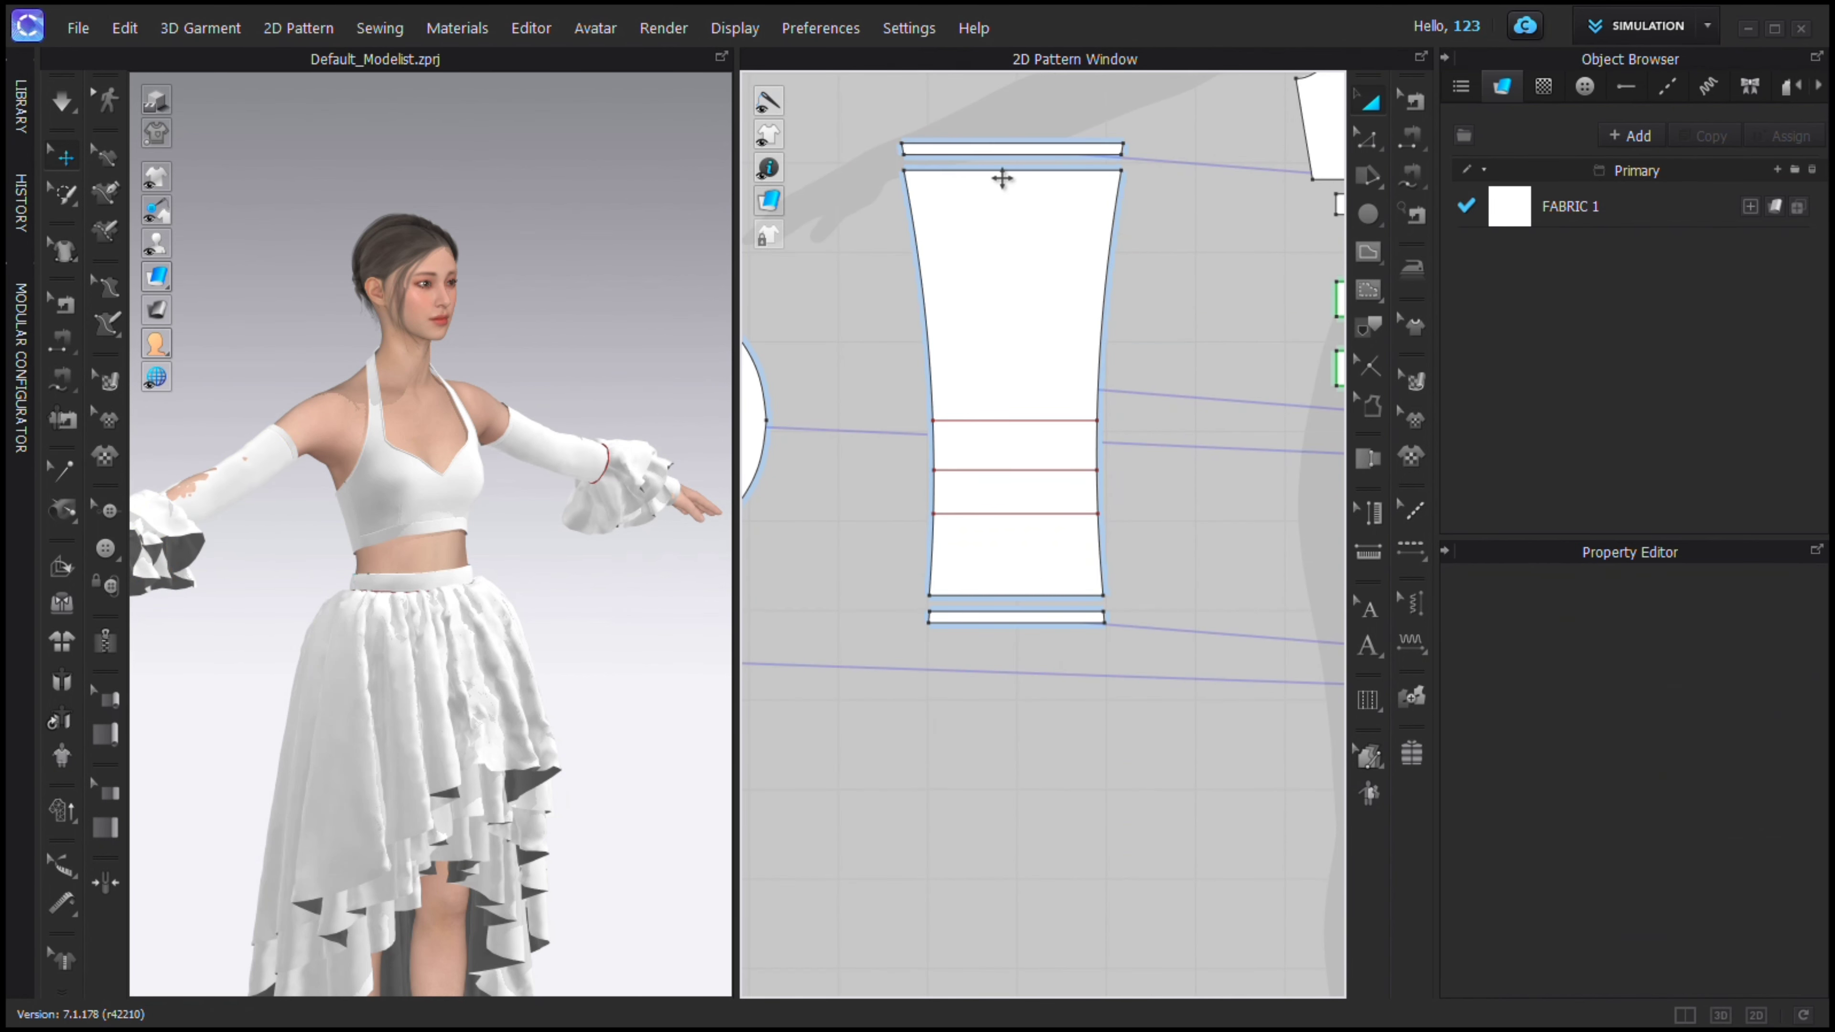
Create layer clones of the sleeve's upper and lower bands, placed above and below the sleeve.
left_click(1020, 149)
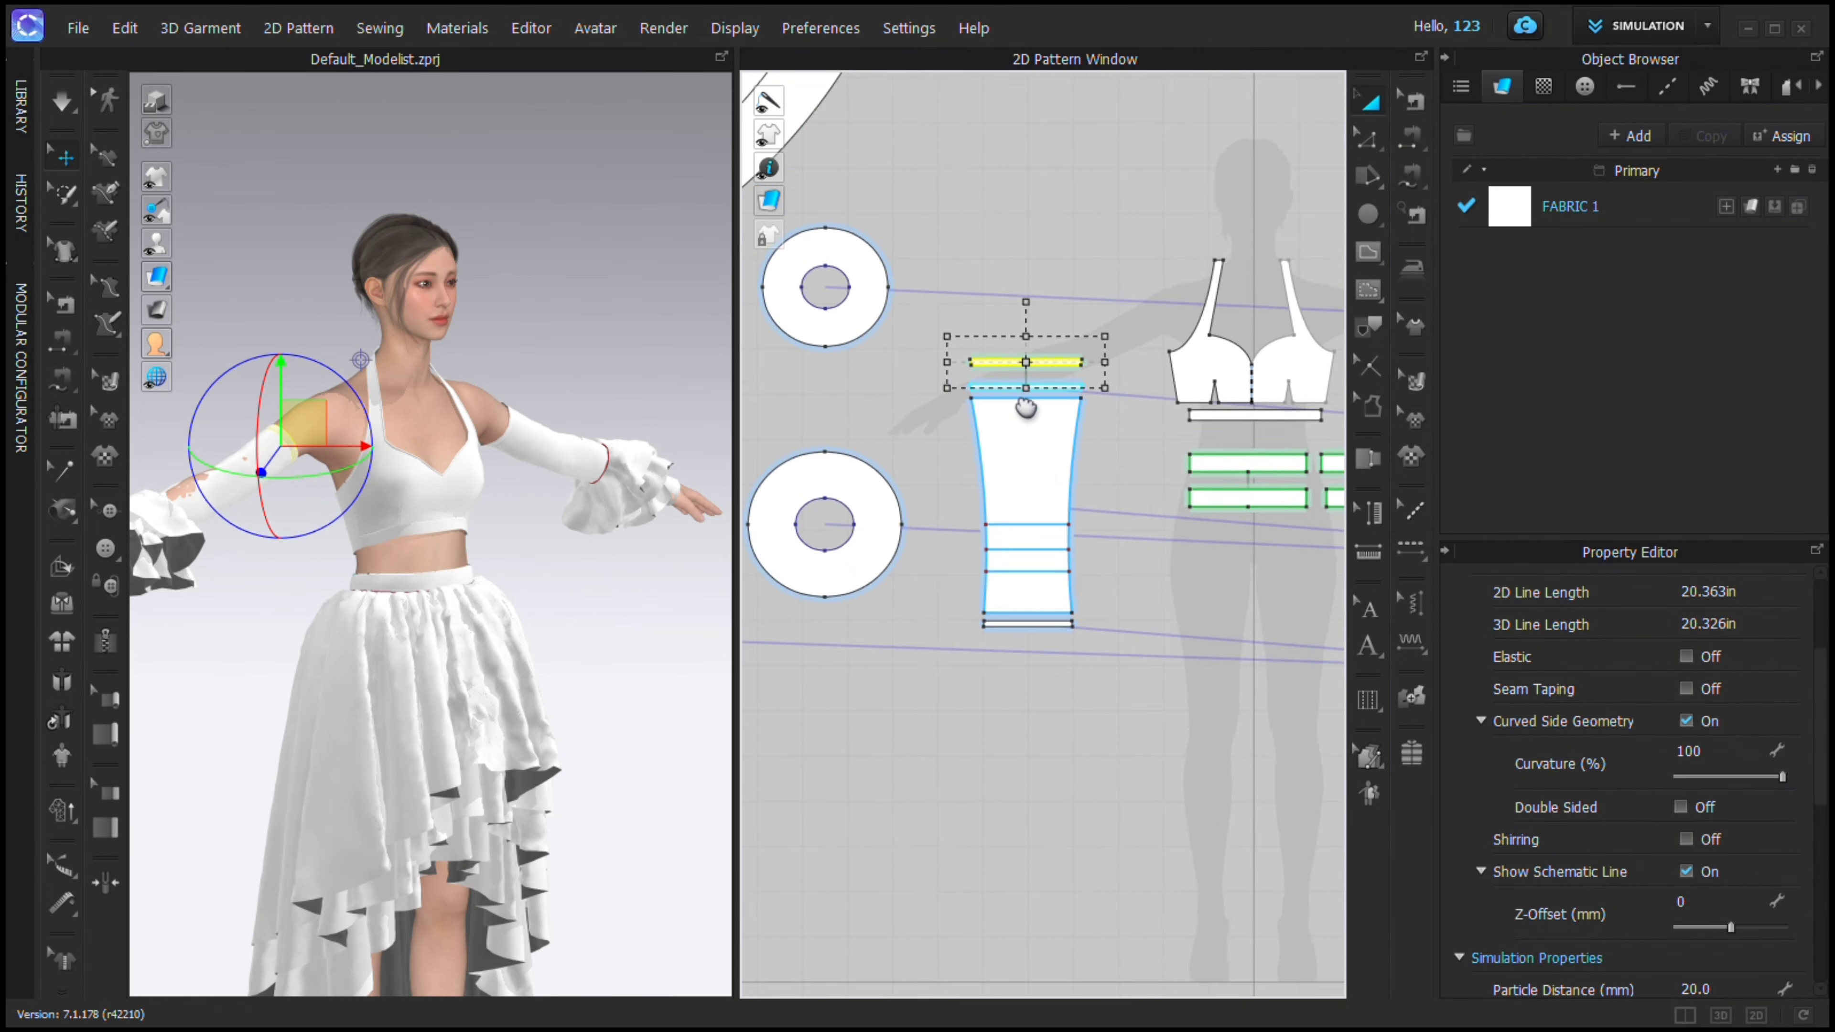
left_click(1038, 496)
key("ctrl+c")
key("ctrl+v")
left_click(1012, 547, "shift")
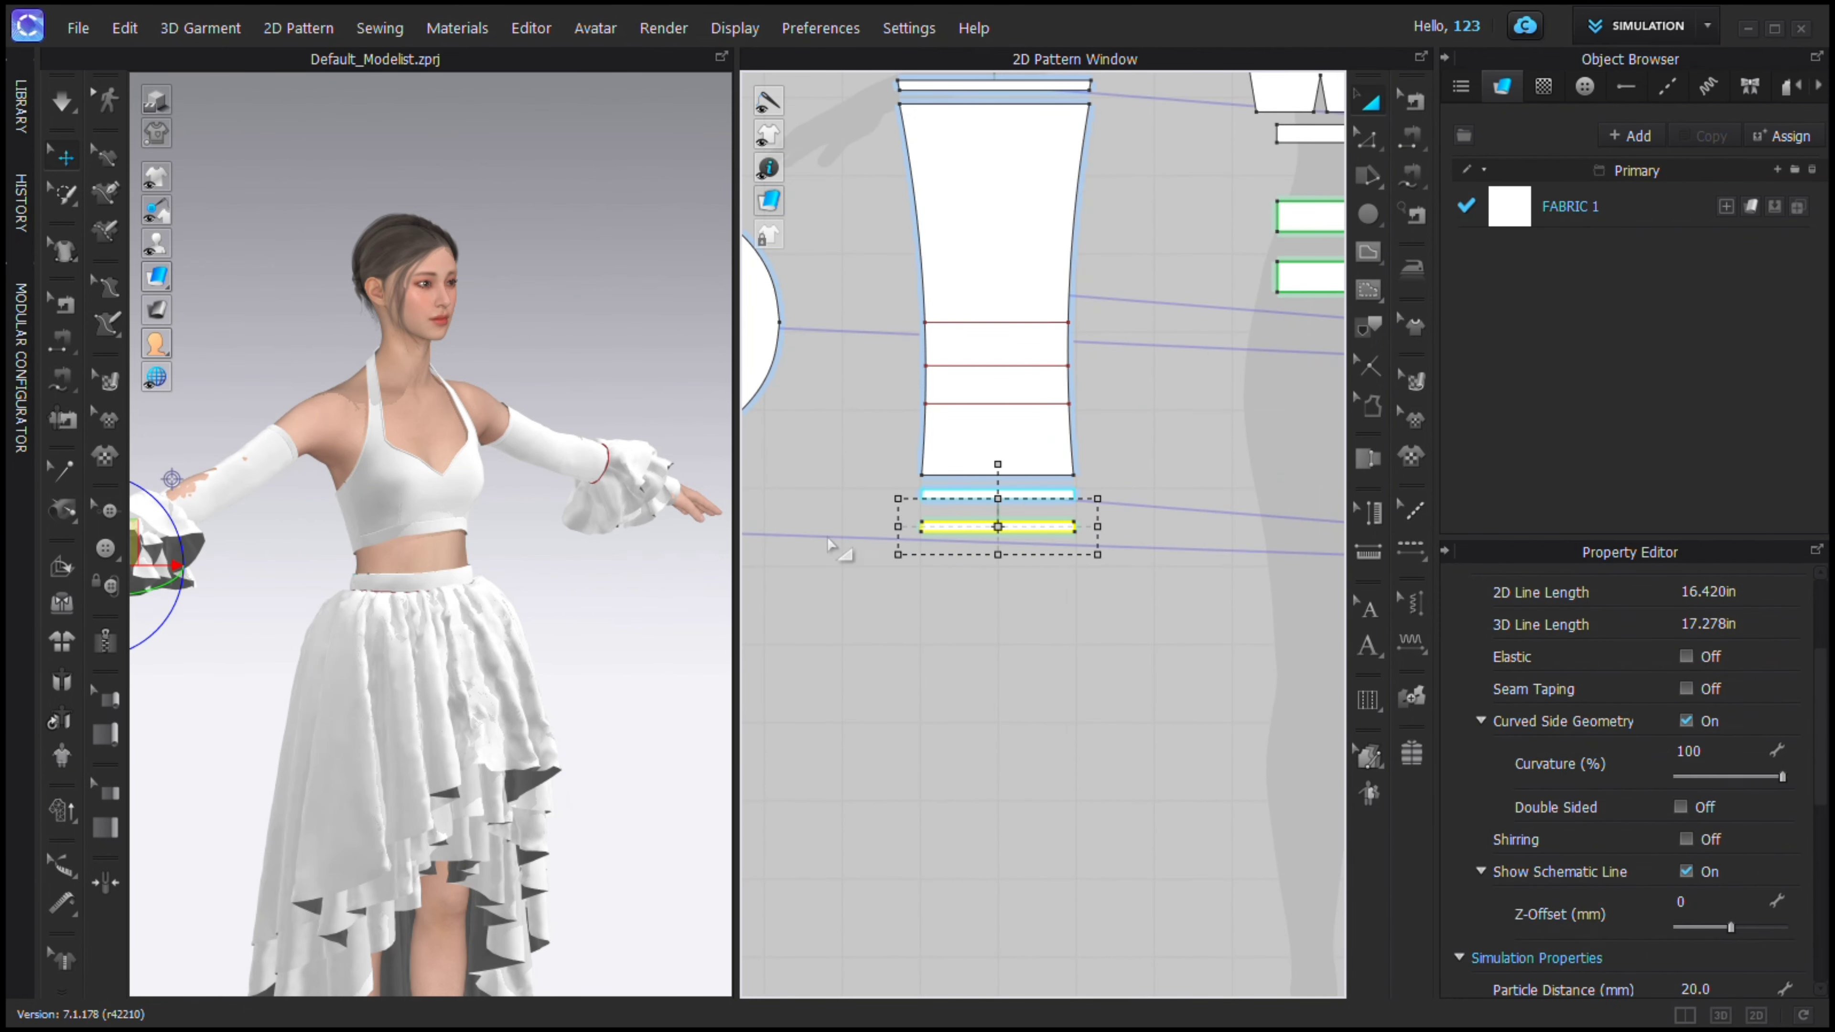
Set the cloned lower sleeve band's seams to Custom Angle with fold strength 0 and turn on tension.
key("2")
key("b")
left_click(975, 531)
left_click(1748, 613)
left_click(1731, 650)
left_click_drag(1705, 670, 1643, 673)
left_click(1706, 753)
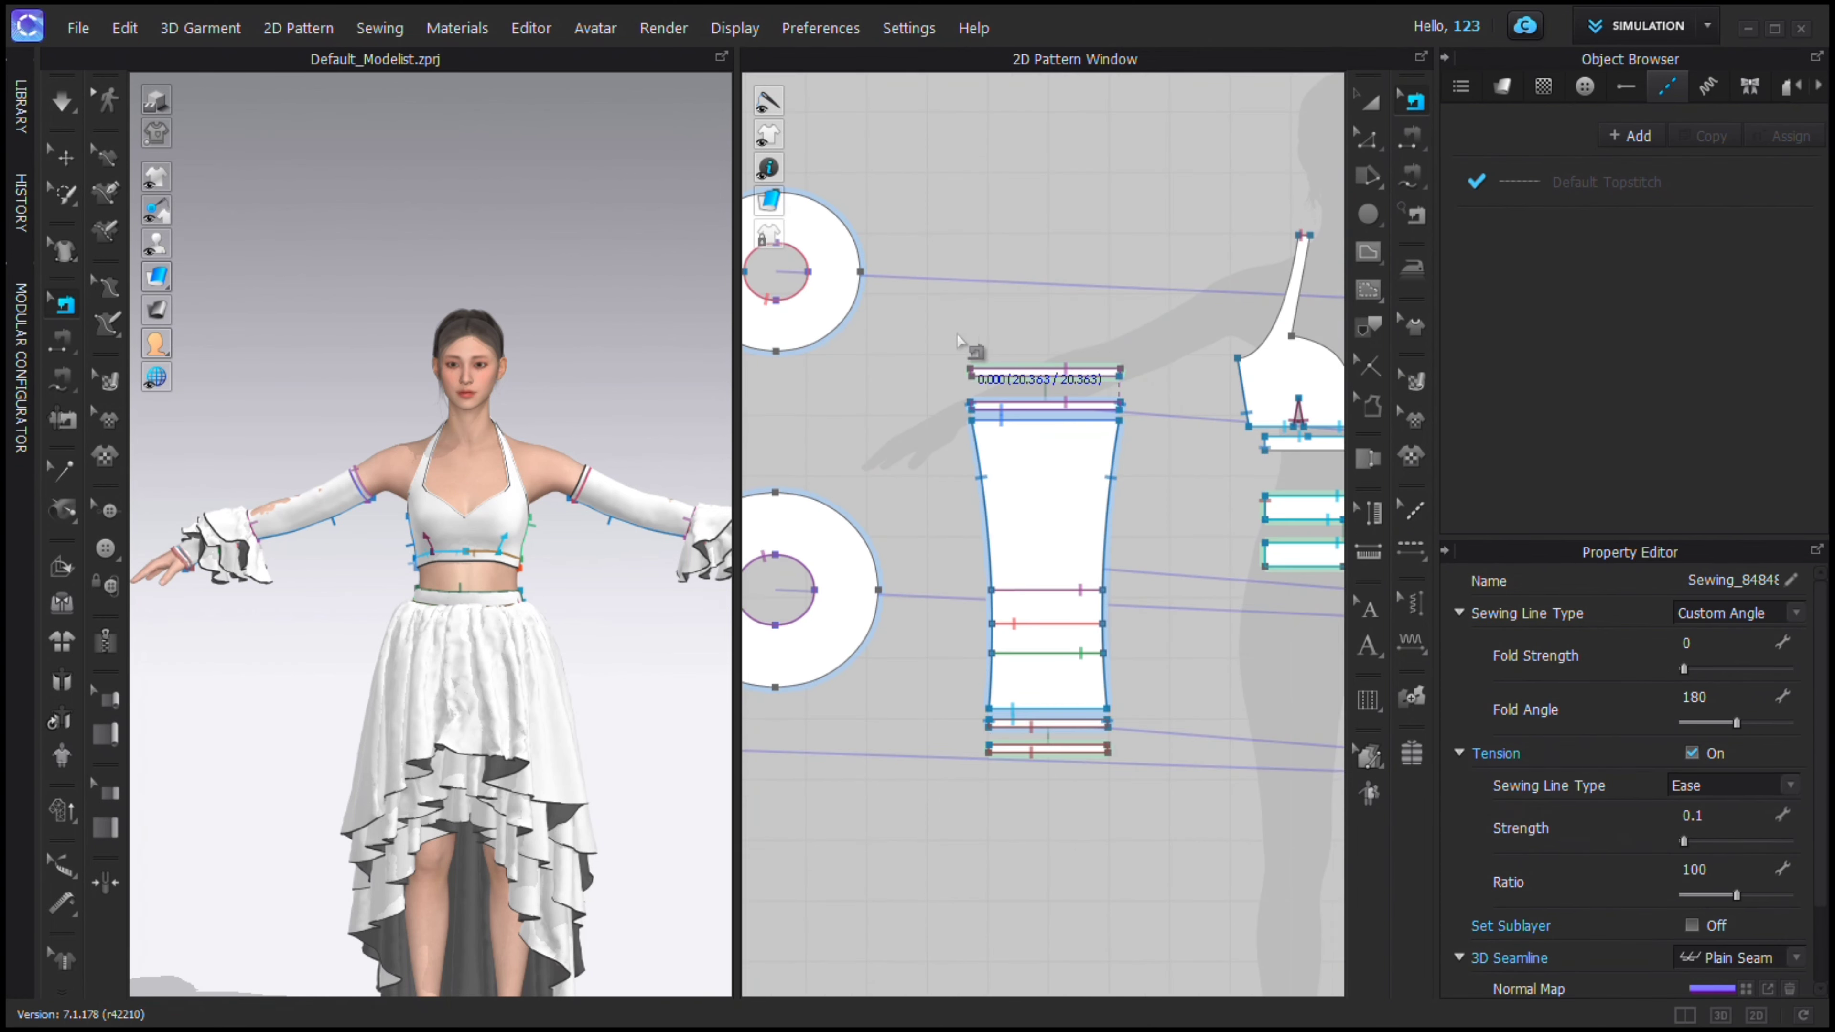
Give the cloned upper sleeve band's seams fold strength 0 and tension, and simulate the garment.
left_click(1729, 646)
left_click_drag(1705, 671, 1683, 674)
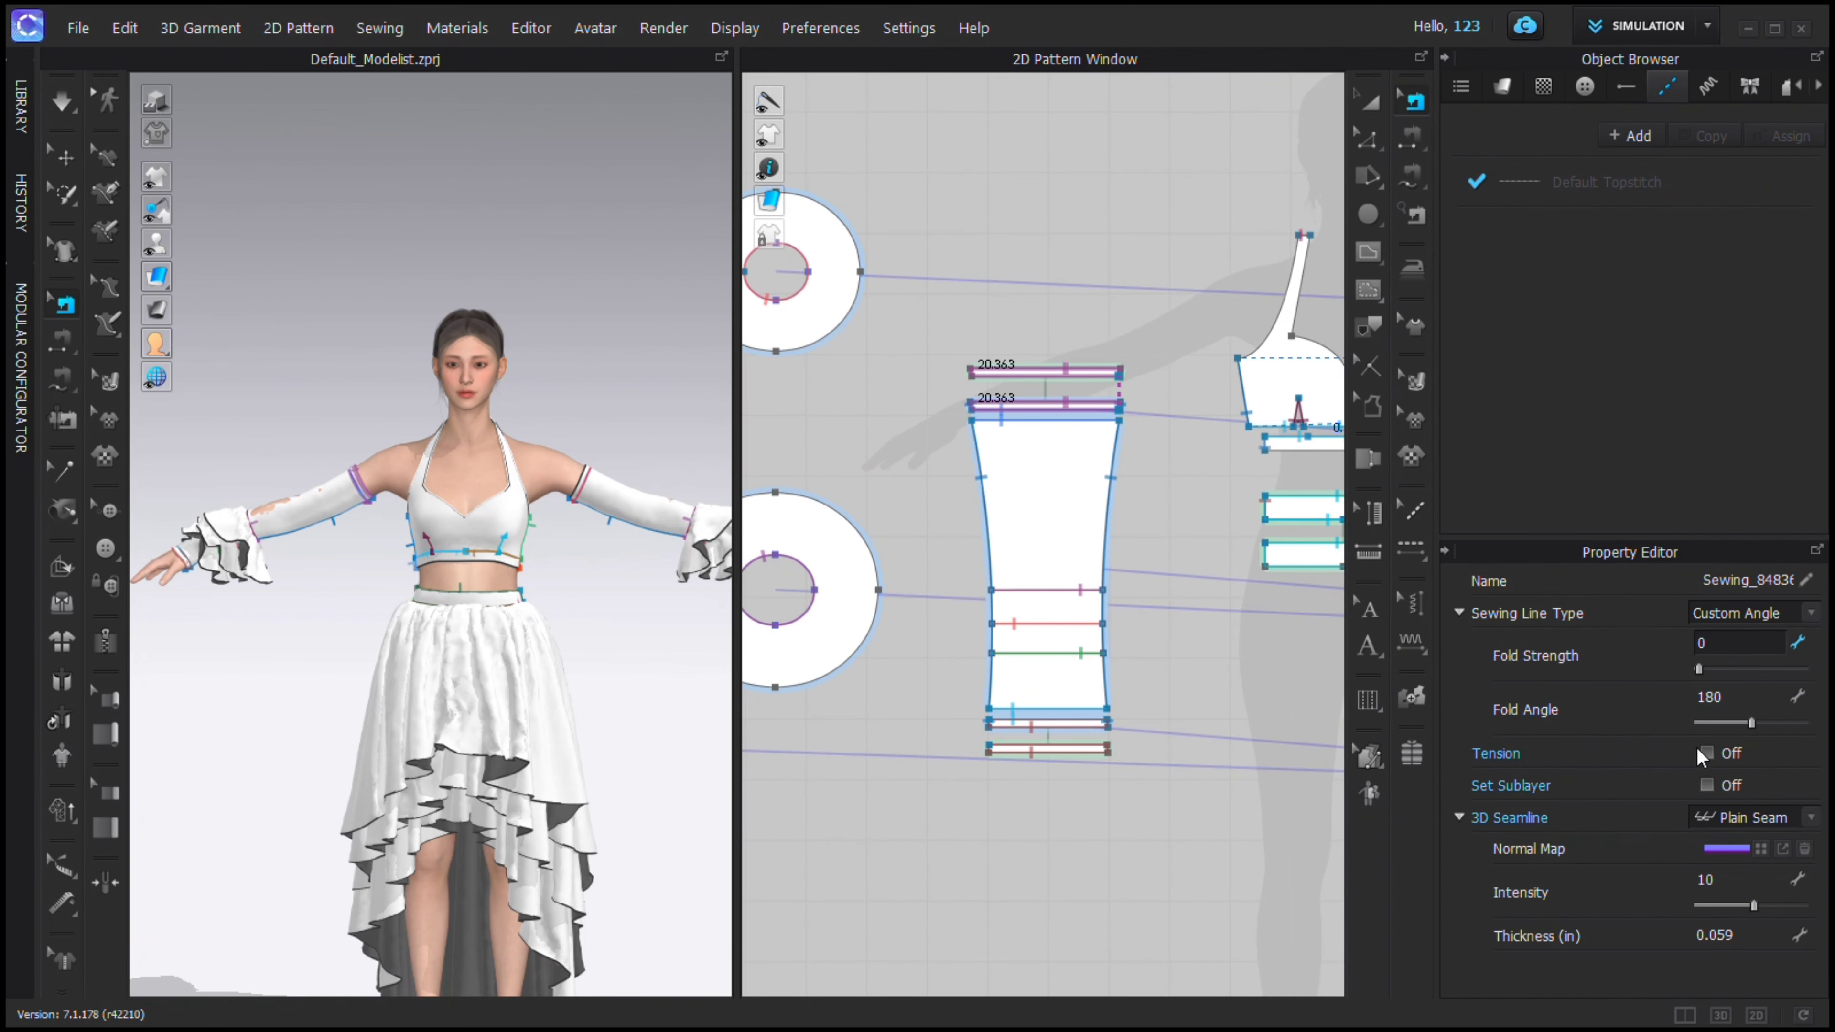
left_click(1705, 753)
key("space")
key("a")
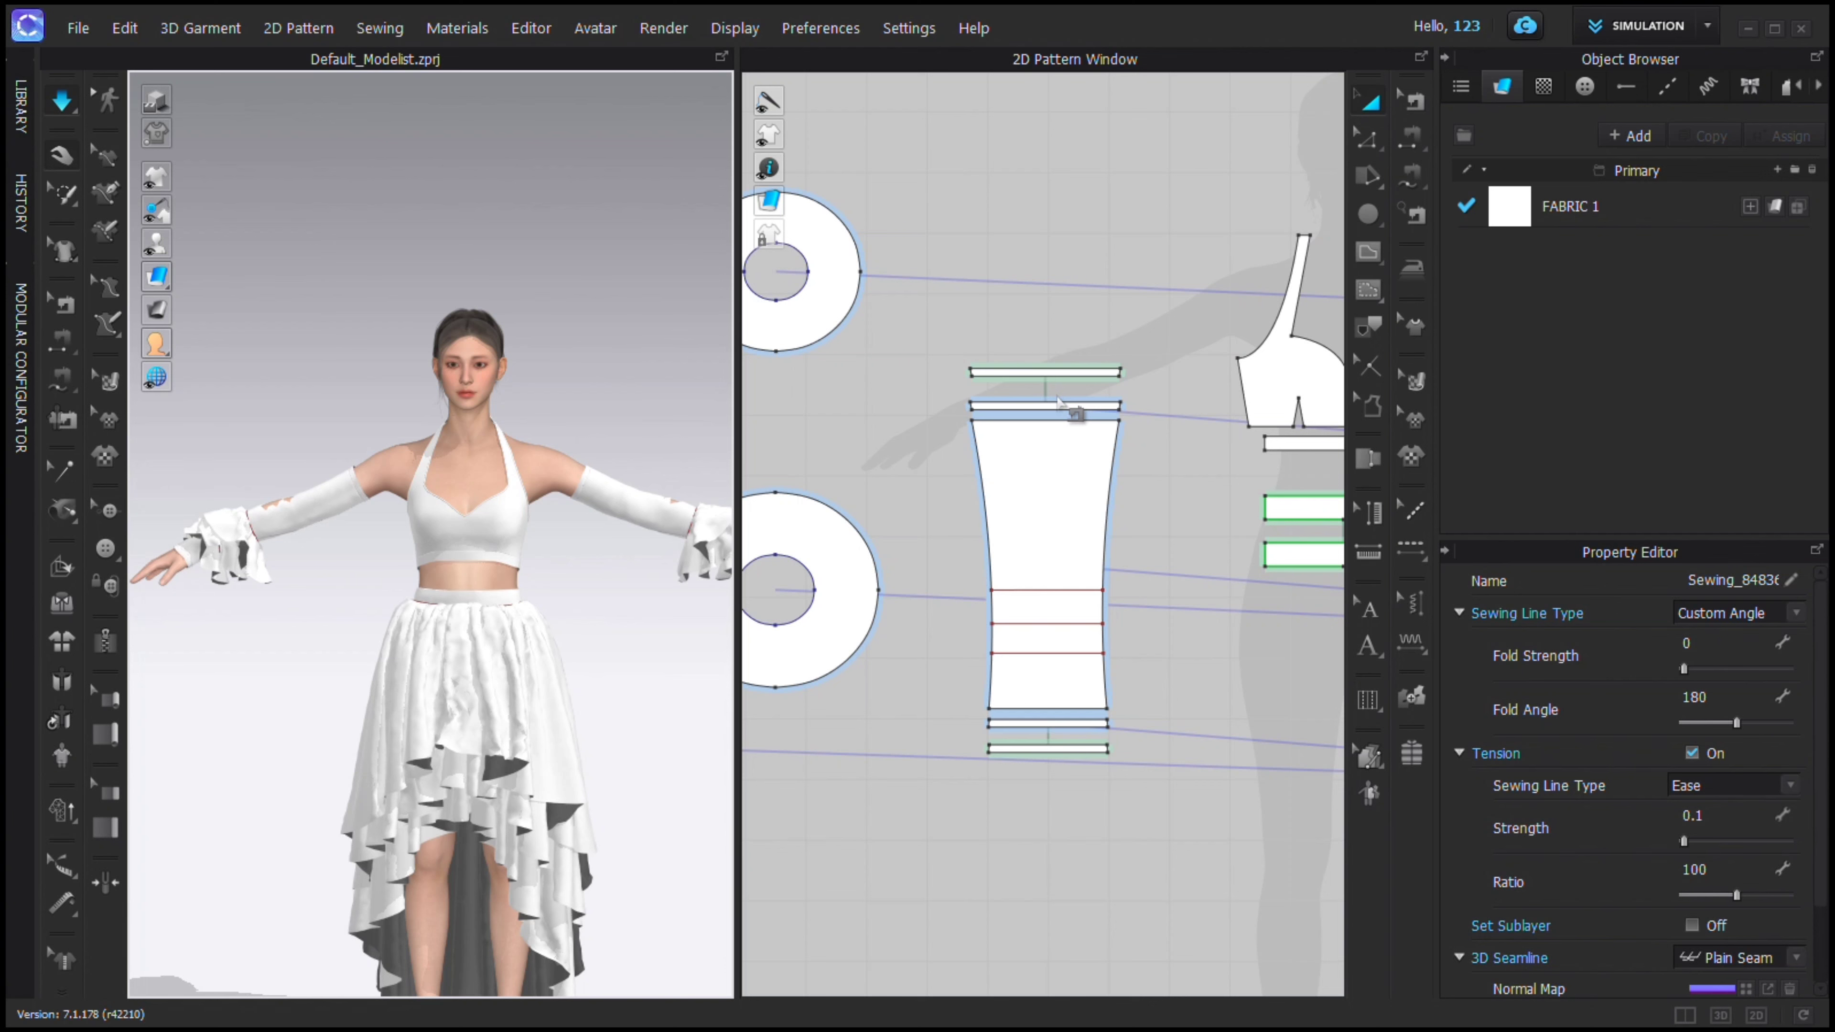
Adjust both sleeves on the avatar's arms during simulation and check the dress from the back, front and side.
right_click_drag(319, 575, 618, 576)
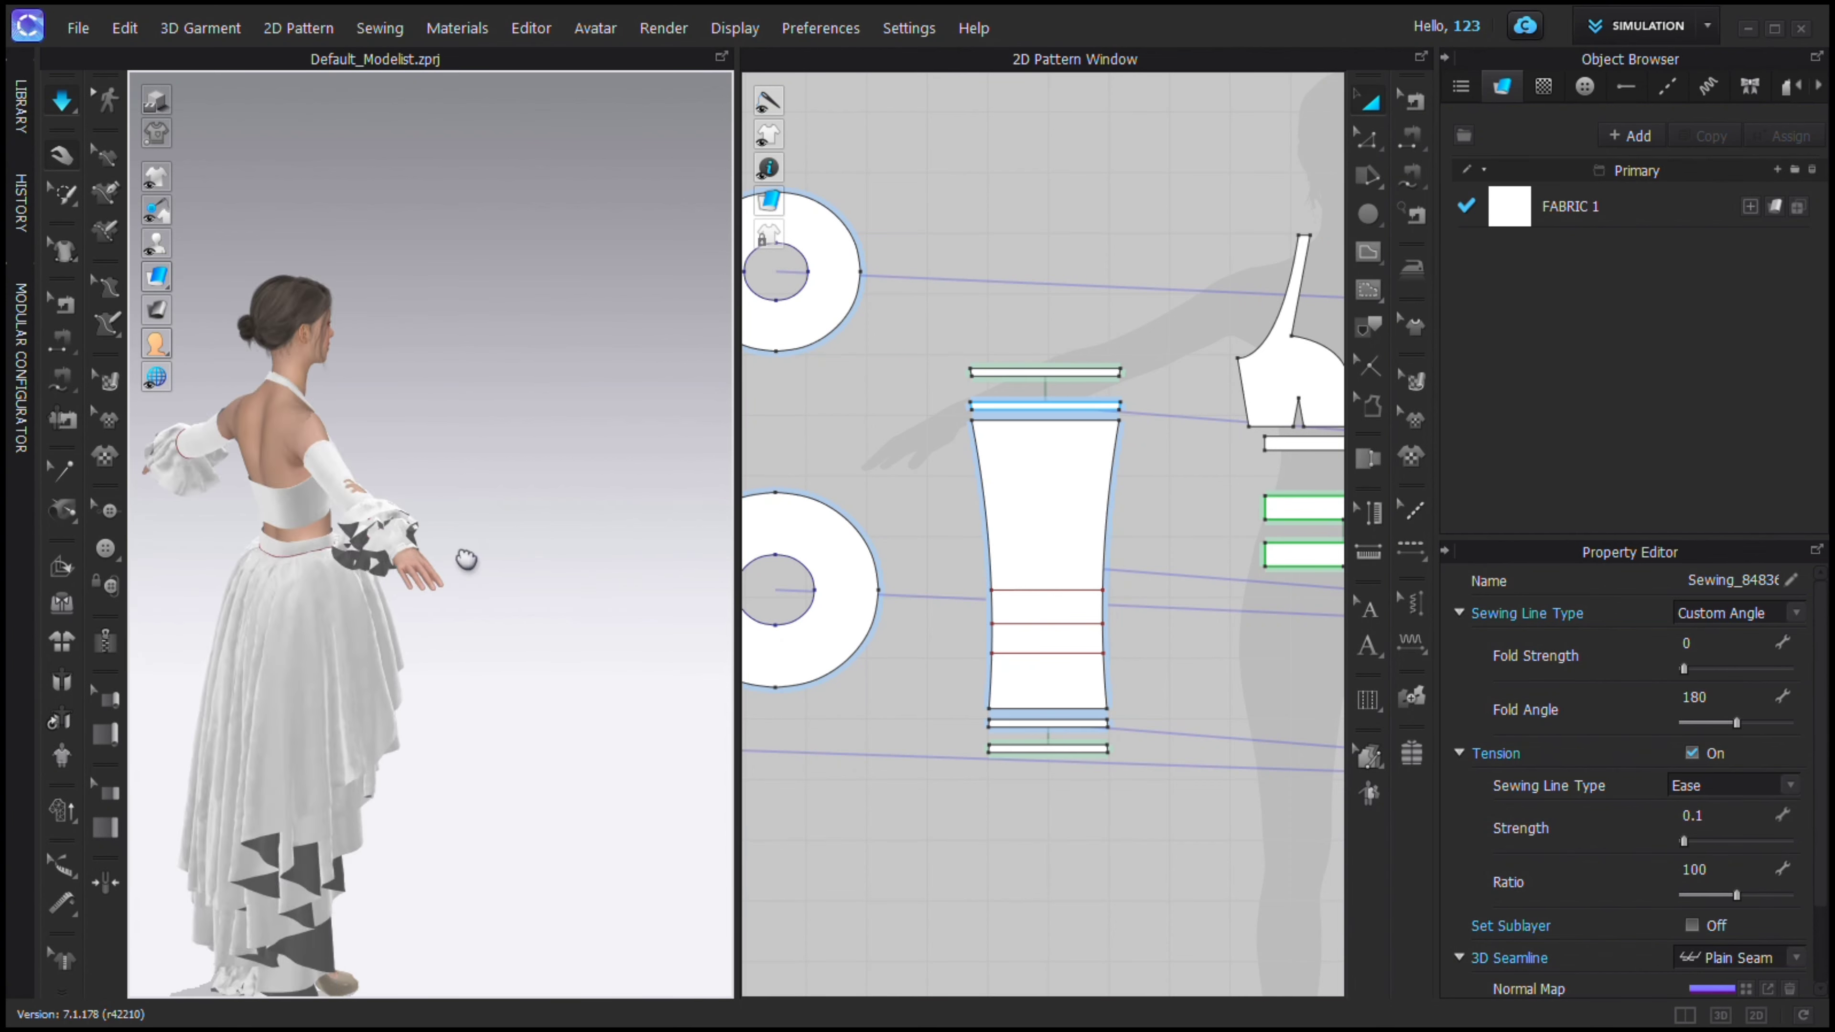
left_click(332, 508)
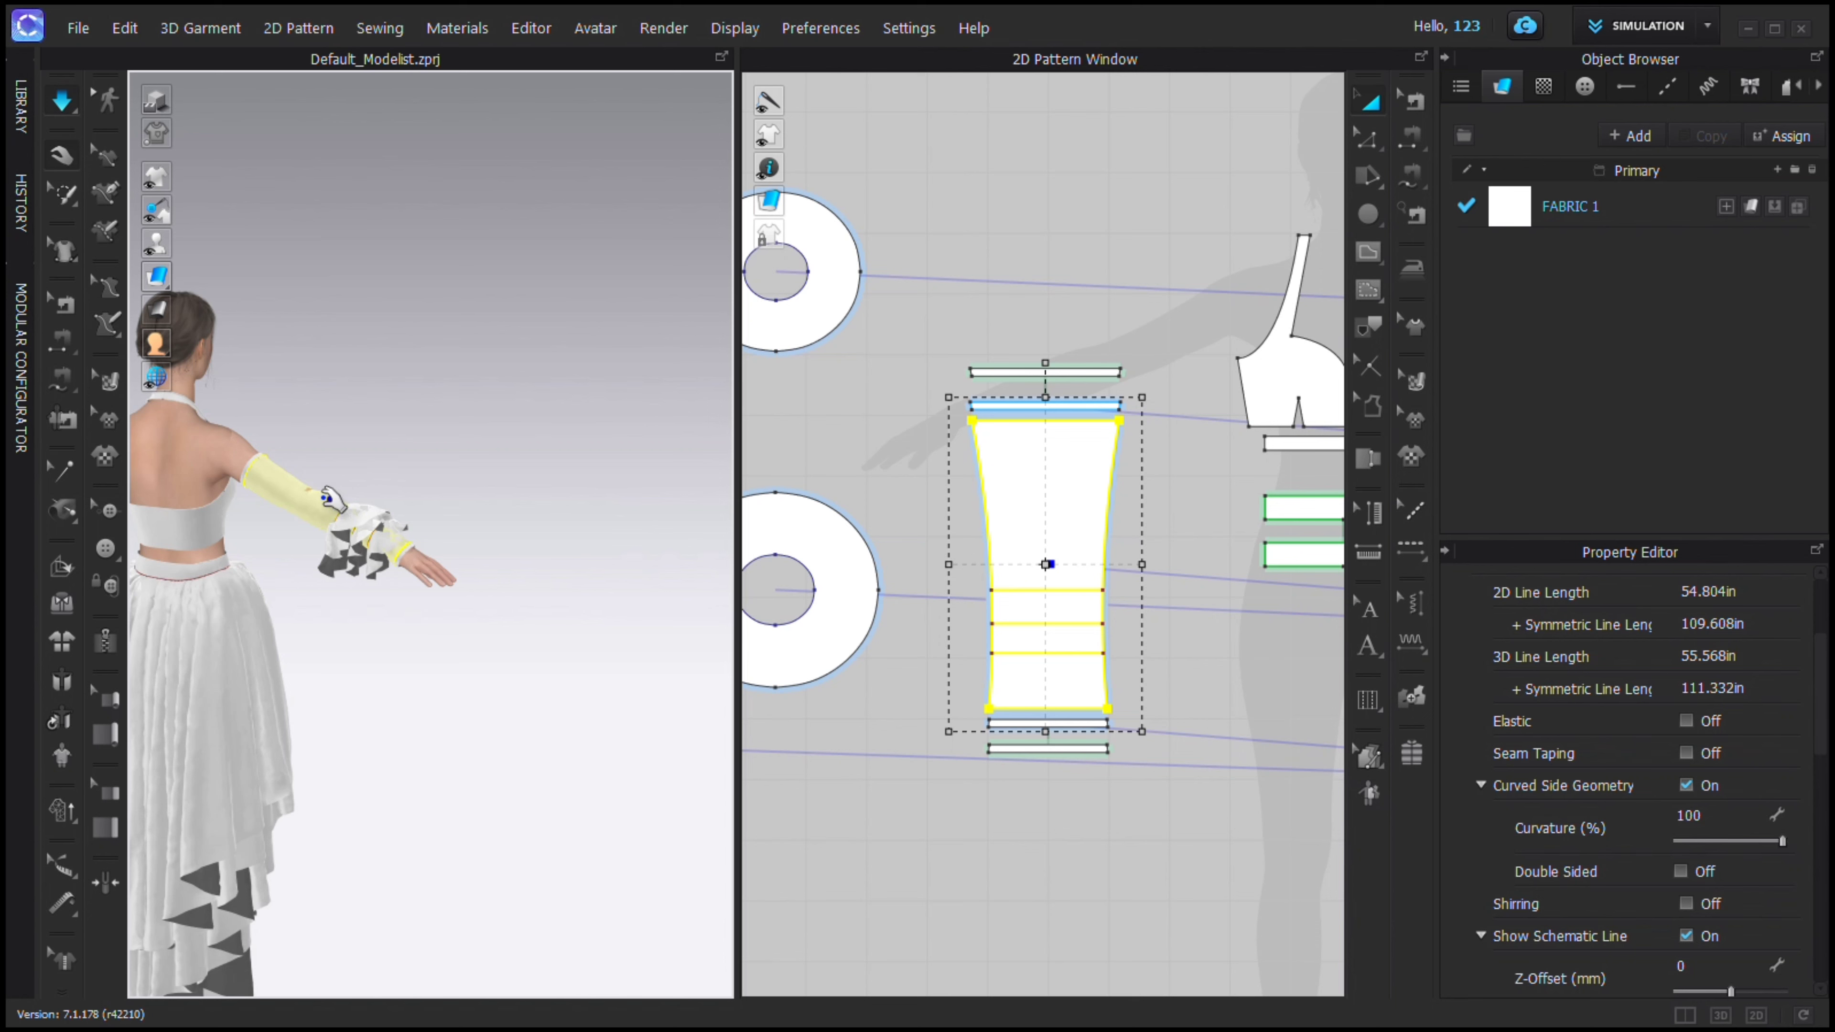
right_click_drag(437, 482, 430, 582)
left_click(606, 452)
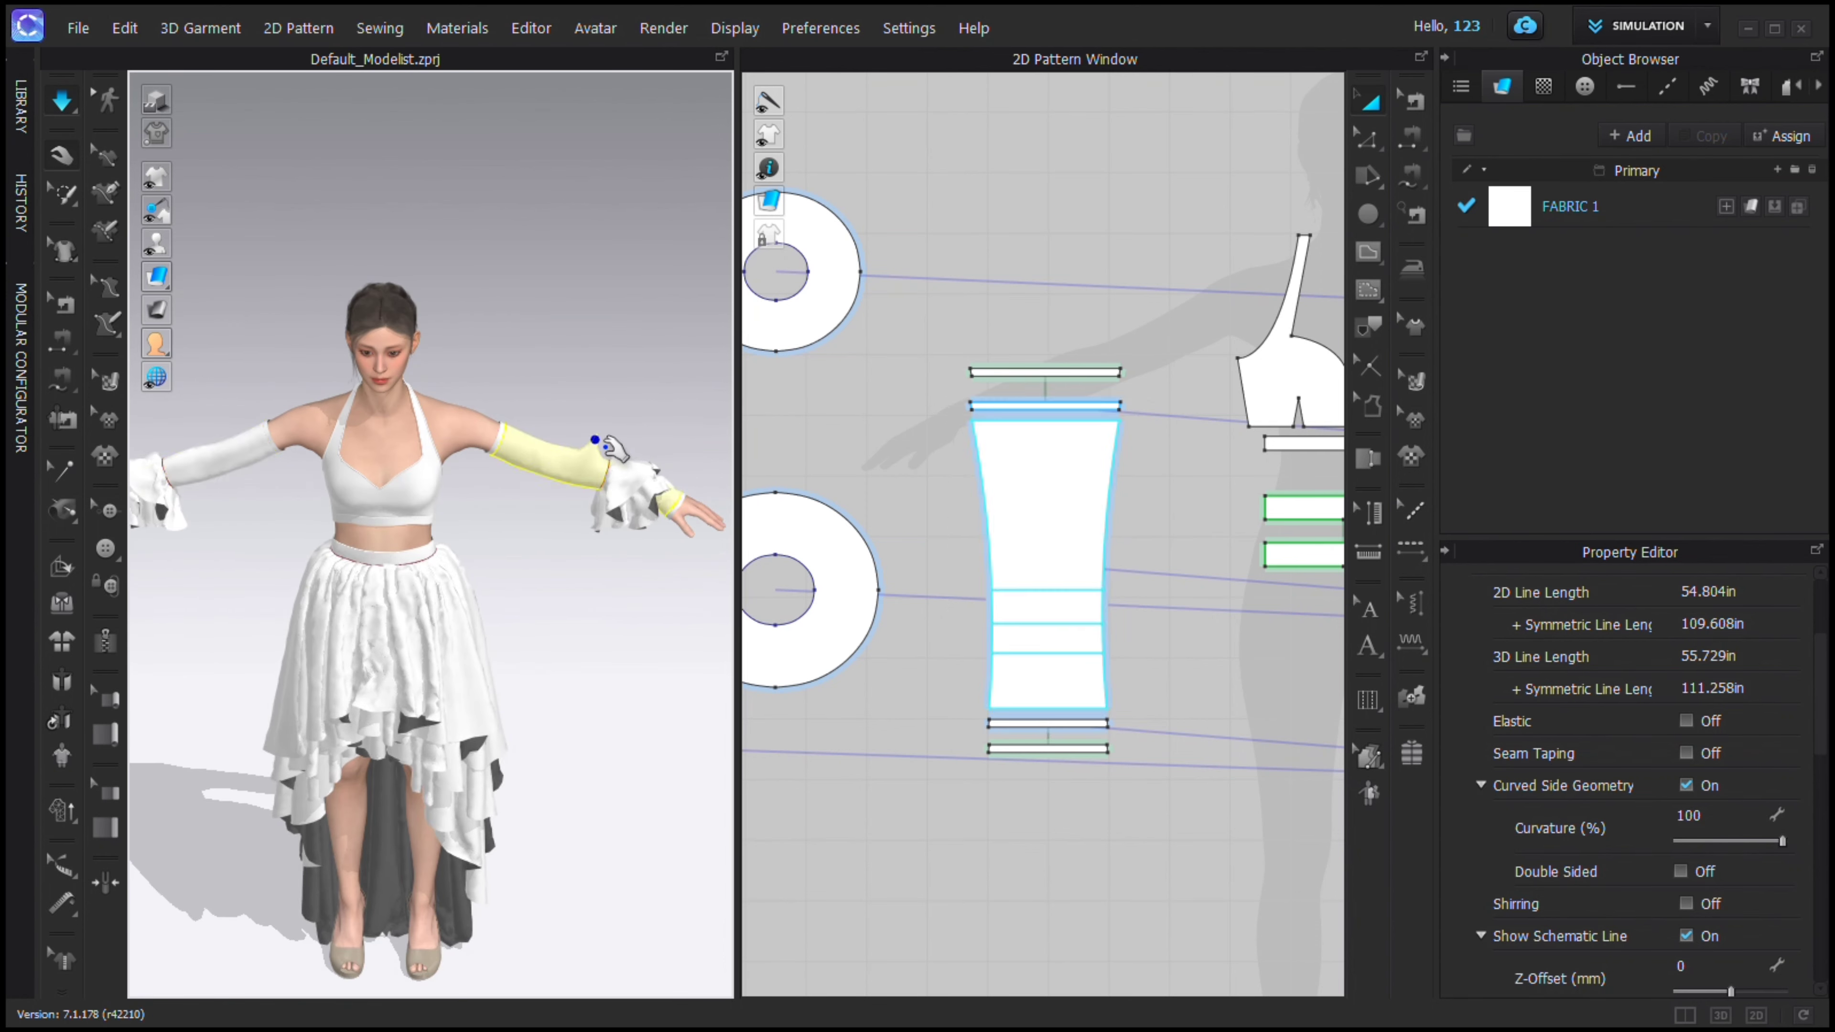
left_click(616, 617)
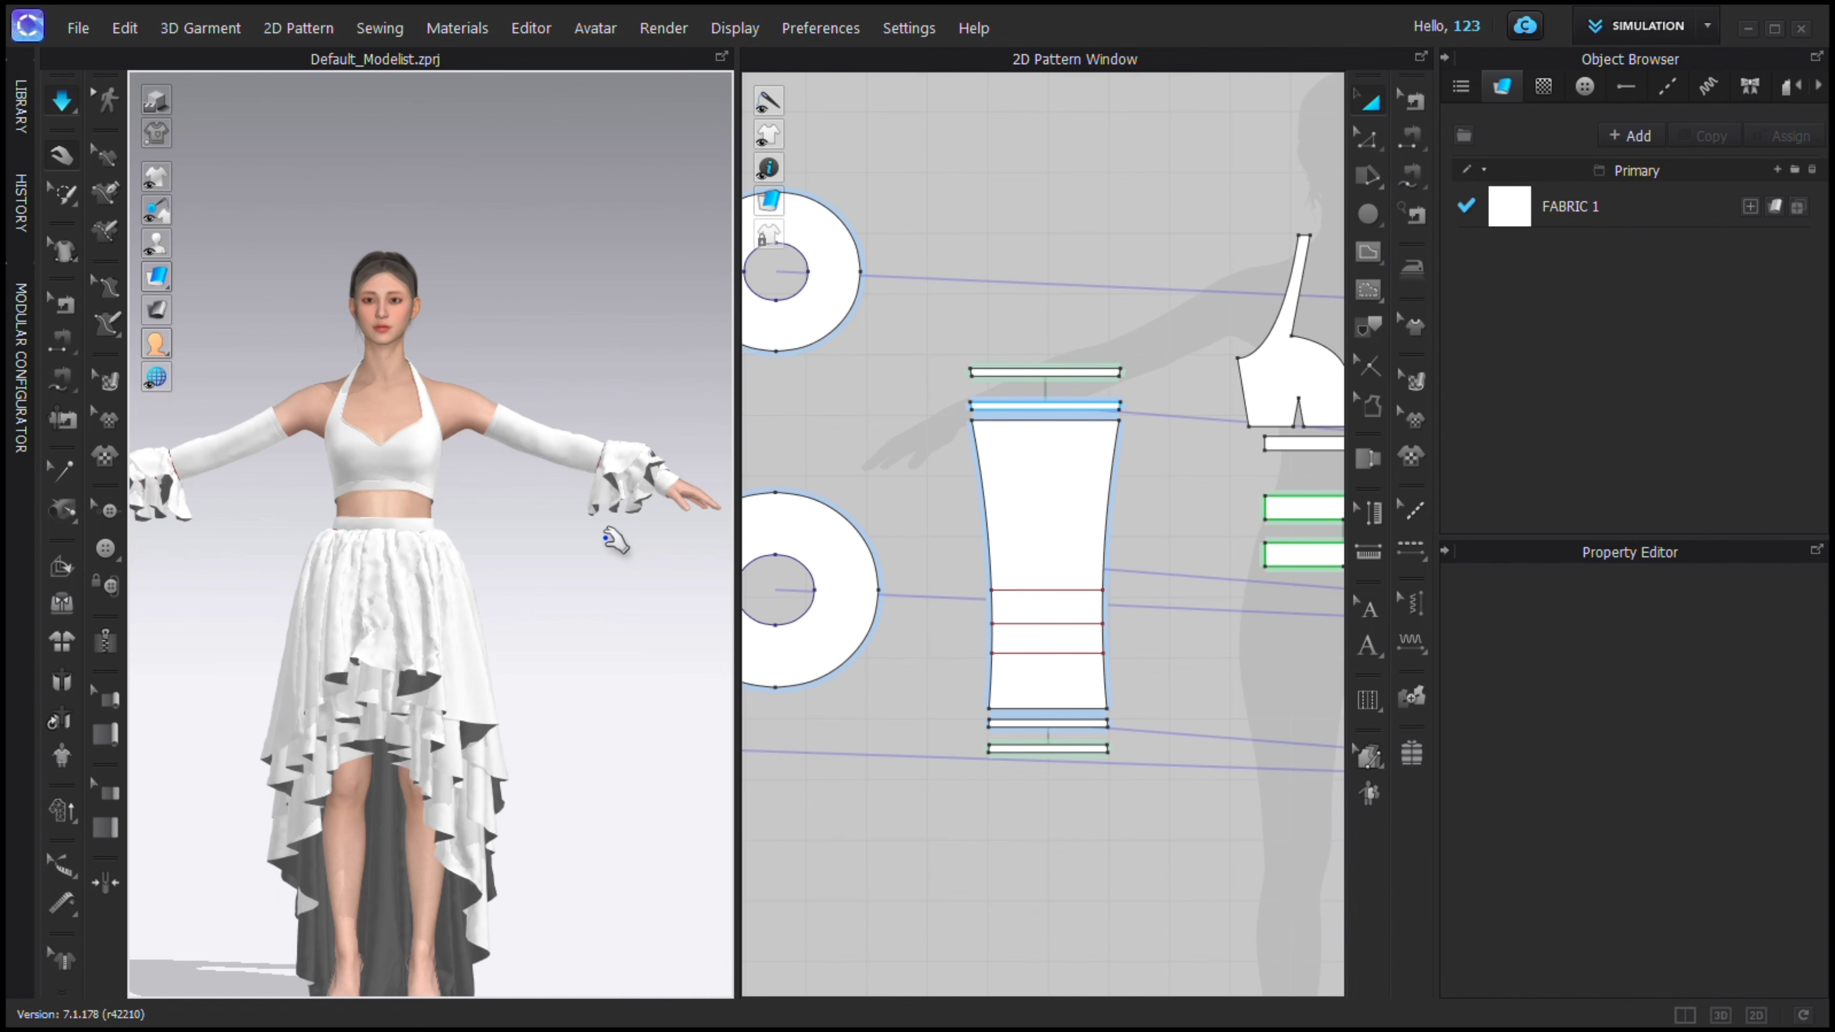
right_click_drag(562, 697, 447, 561)
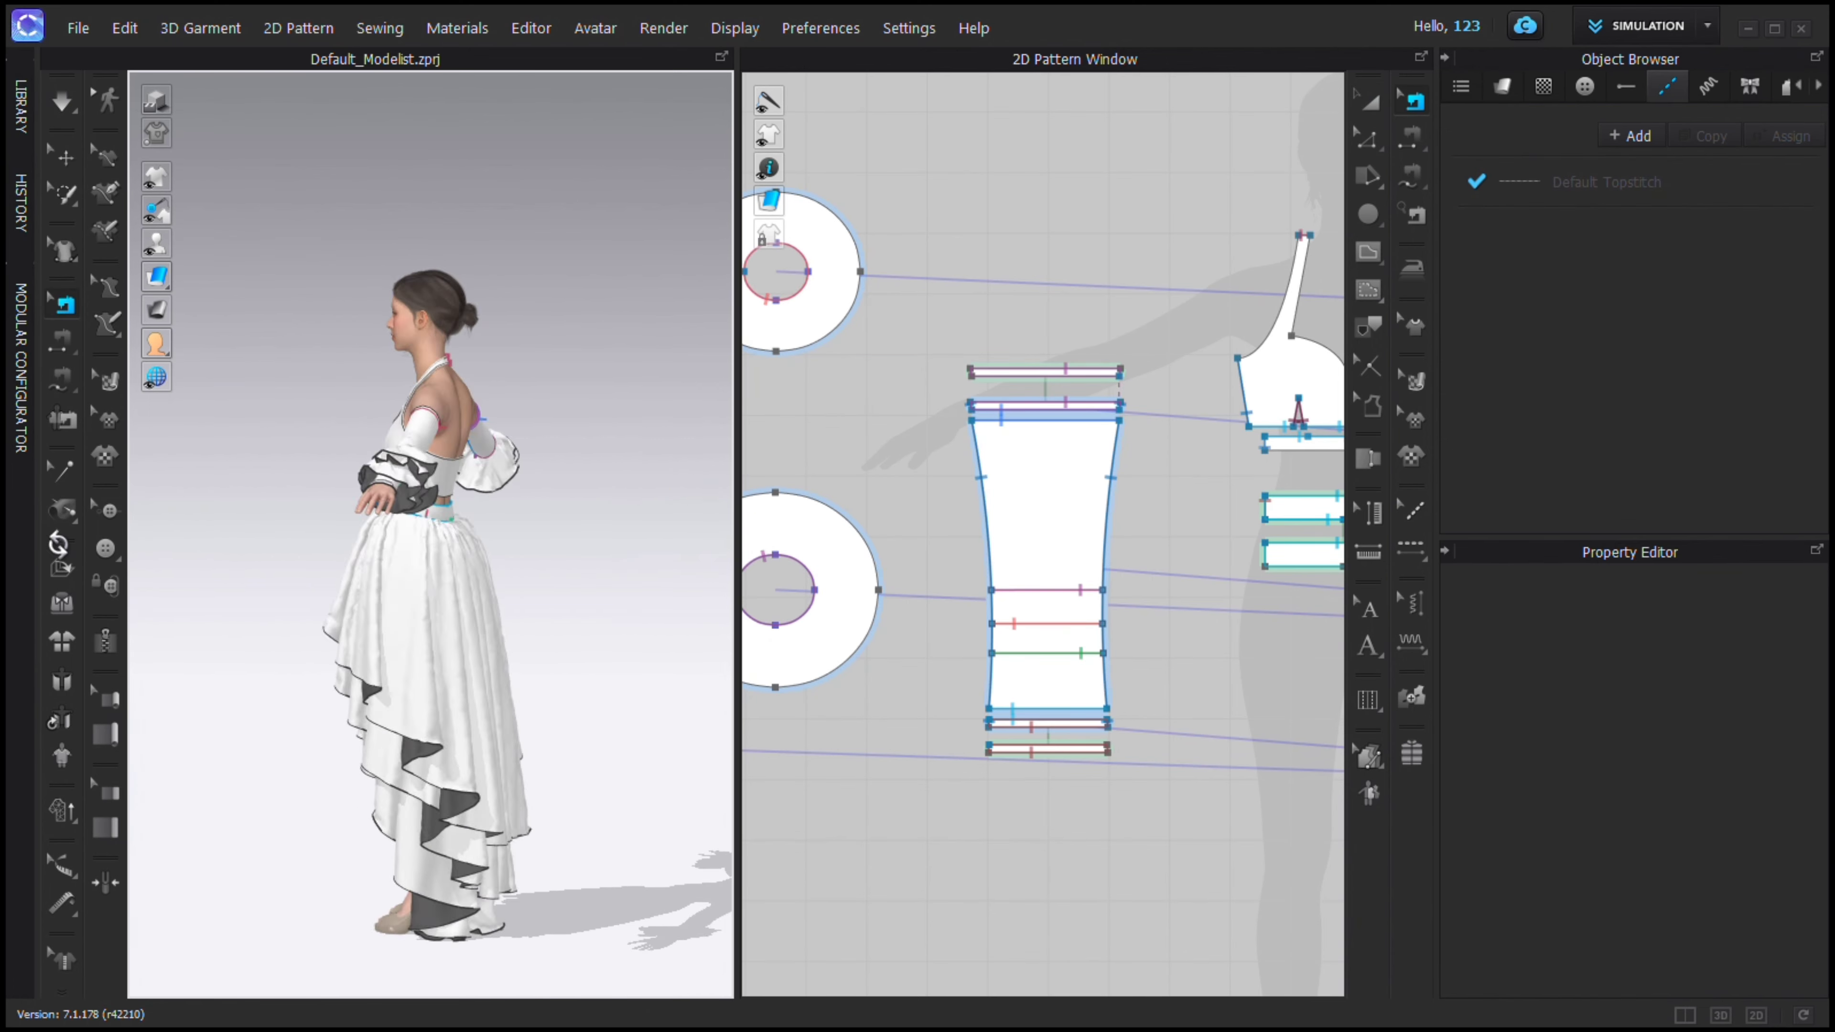
Add the black V2_Cut_Sew_Knit_Lace fabric from the library to the project's fabric list.
left_click(20, 104)
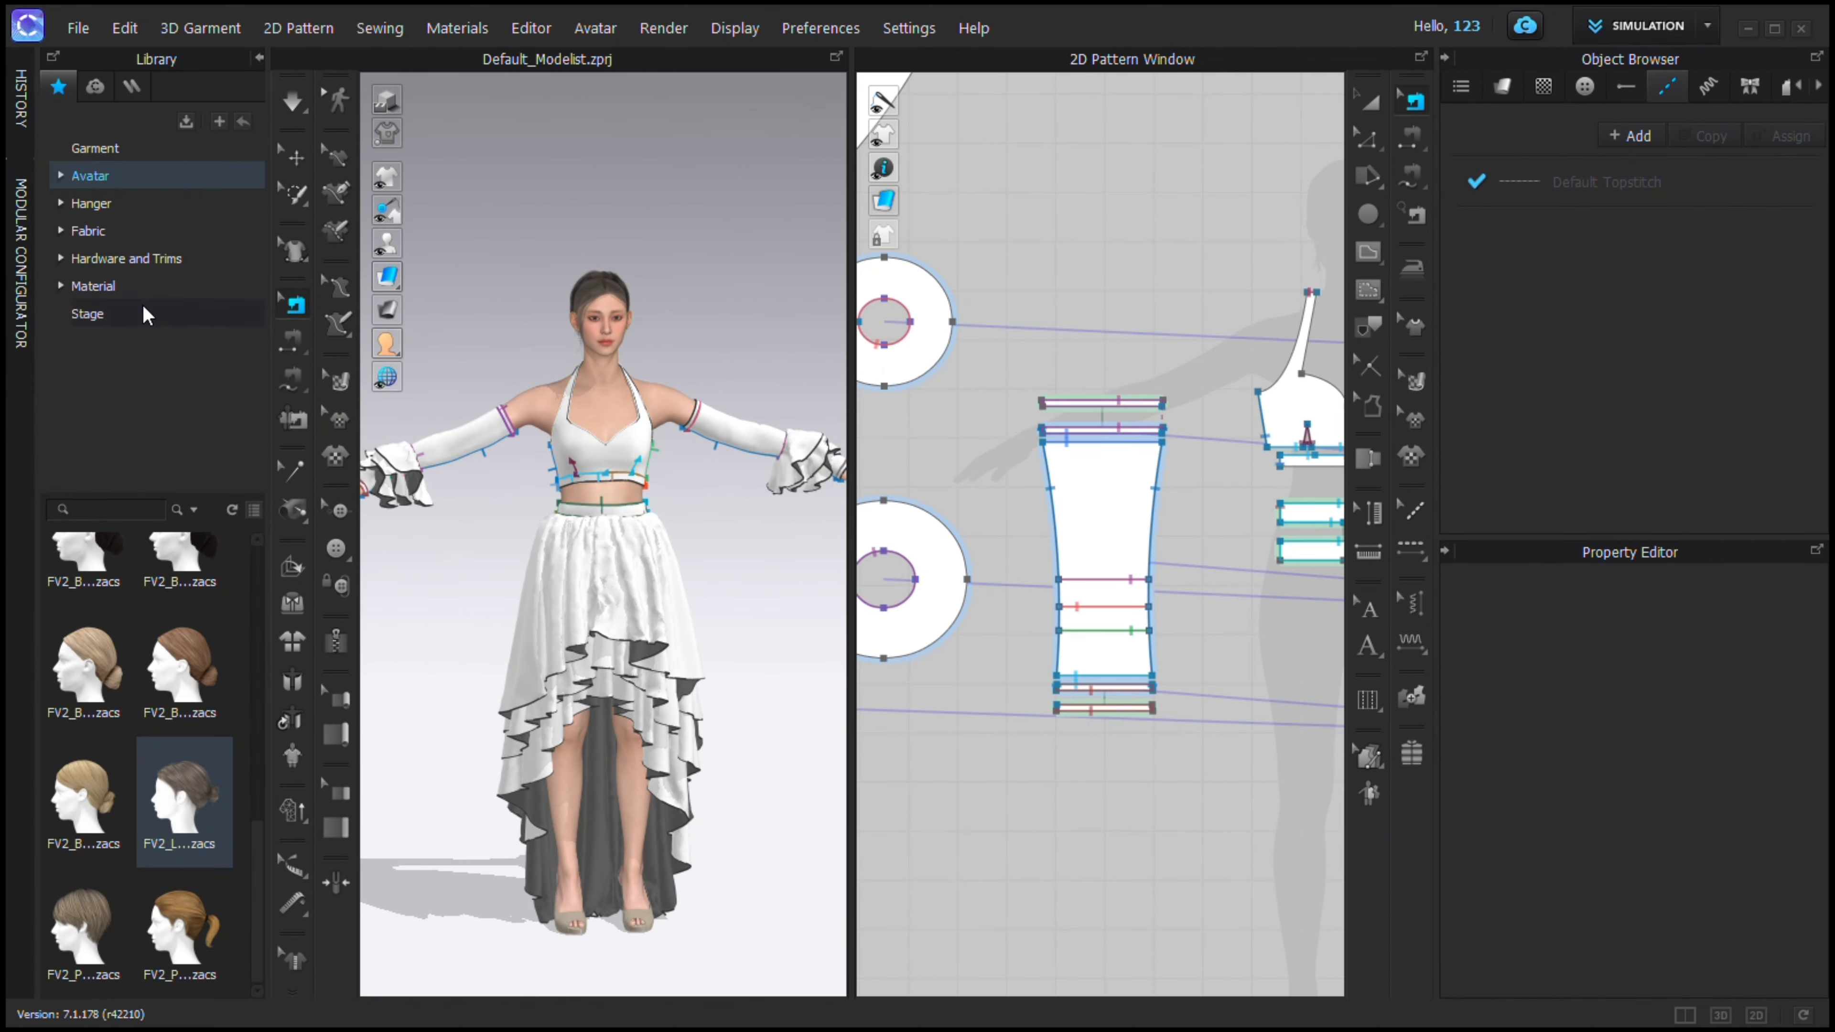
left_click(87, 230)
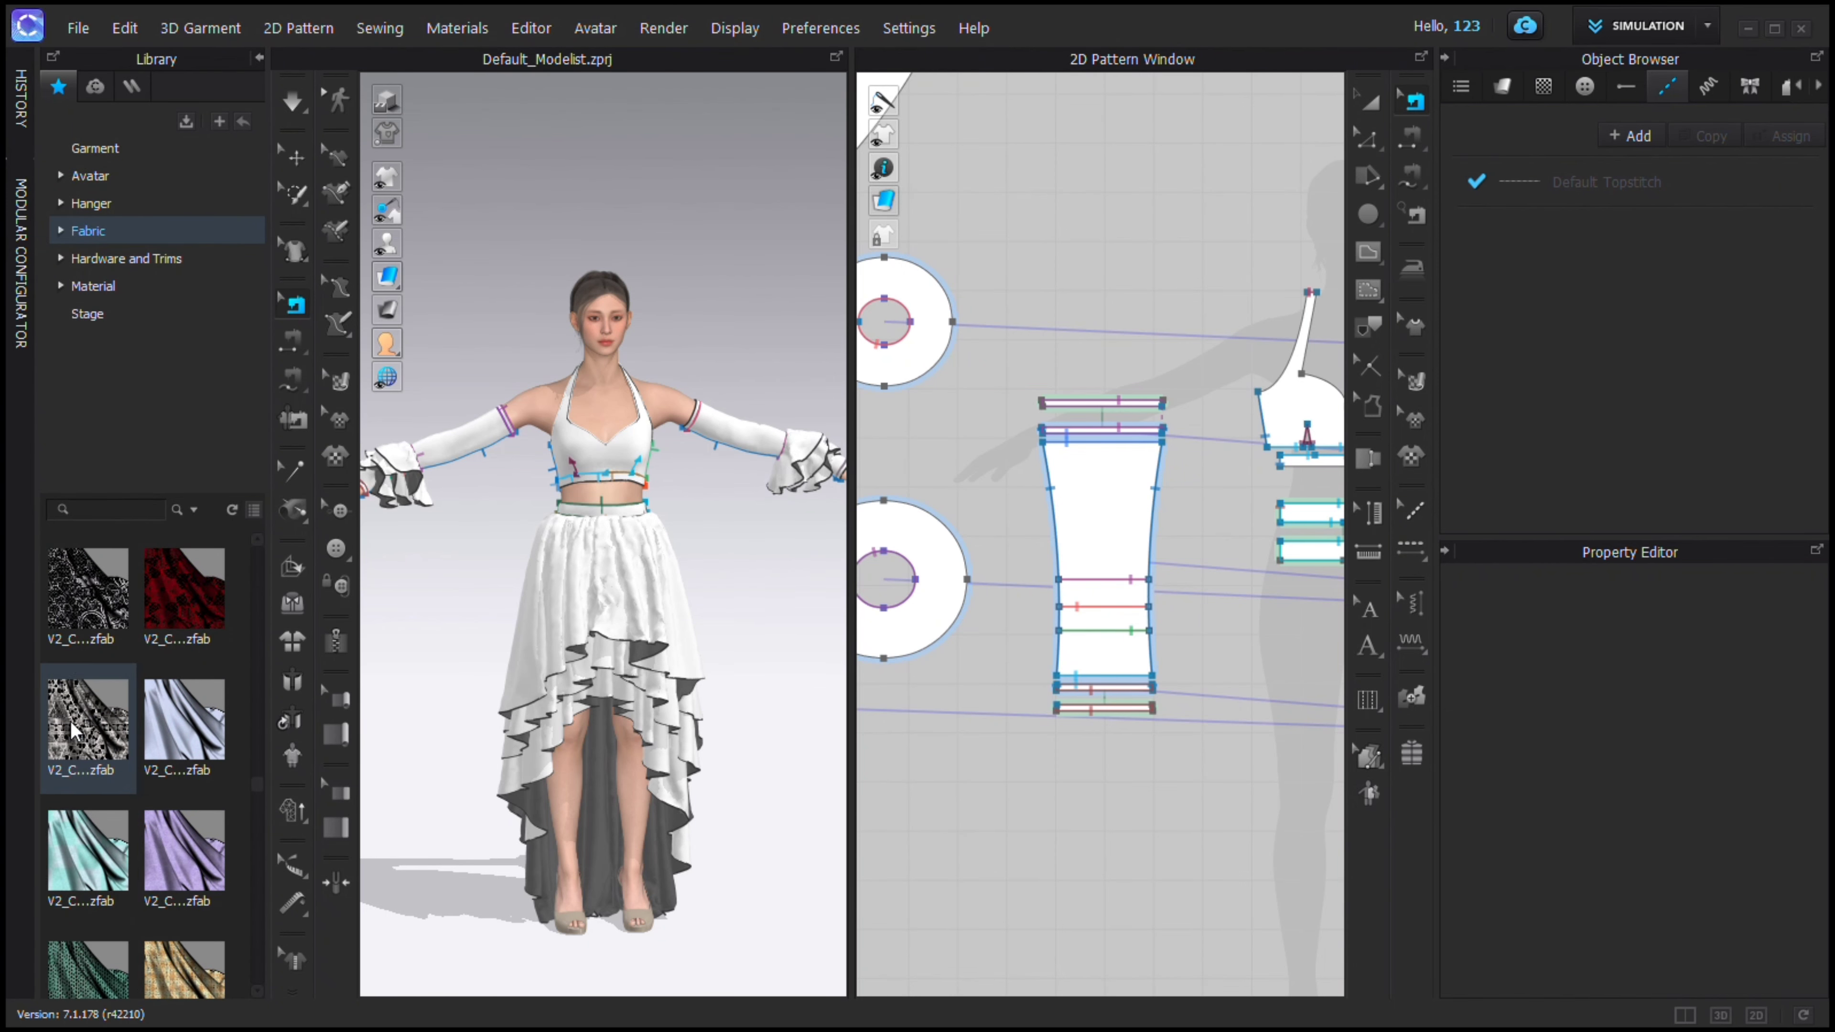
double_click(78, 632)
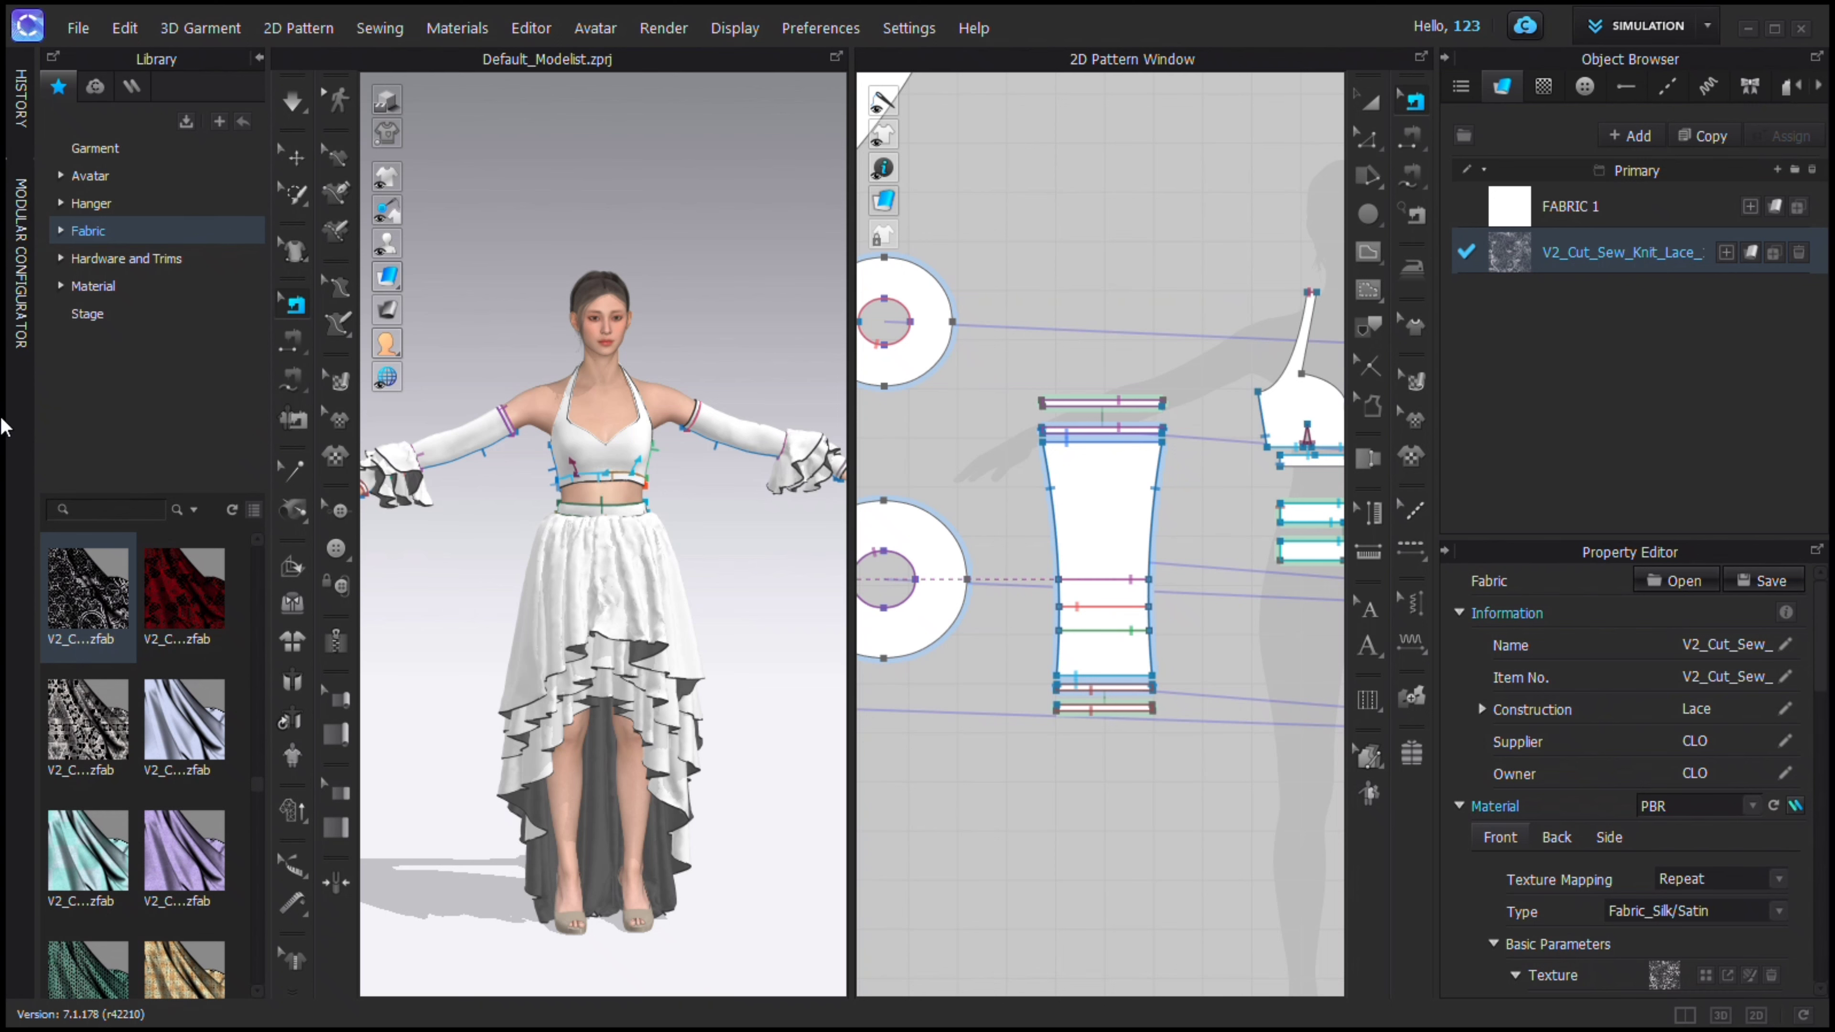
Find Silk_Duchess_Satin in the library's fabric folder and add it to the project's fabric list.
type("tin")
key("Return")
double_click(98, 581)
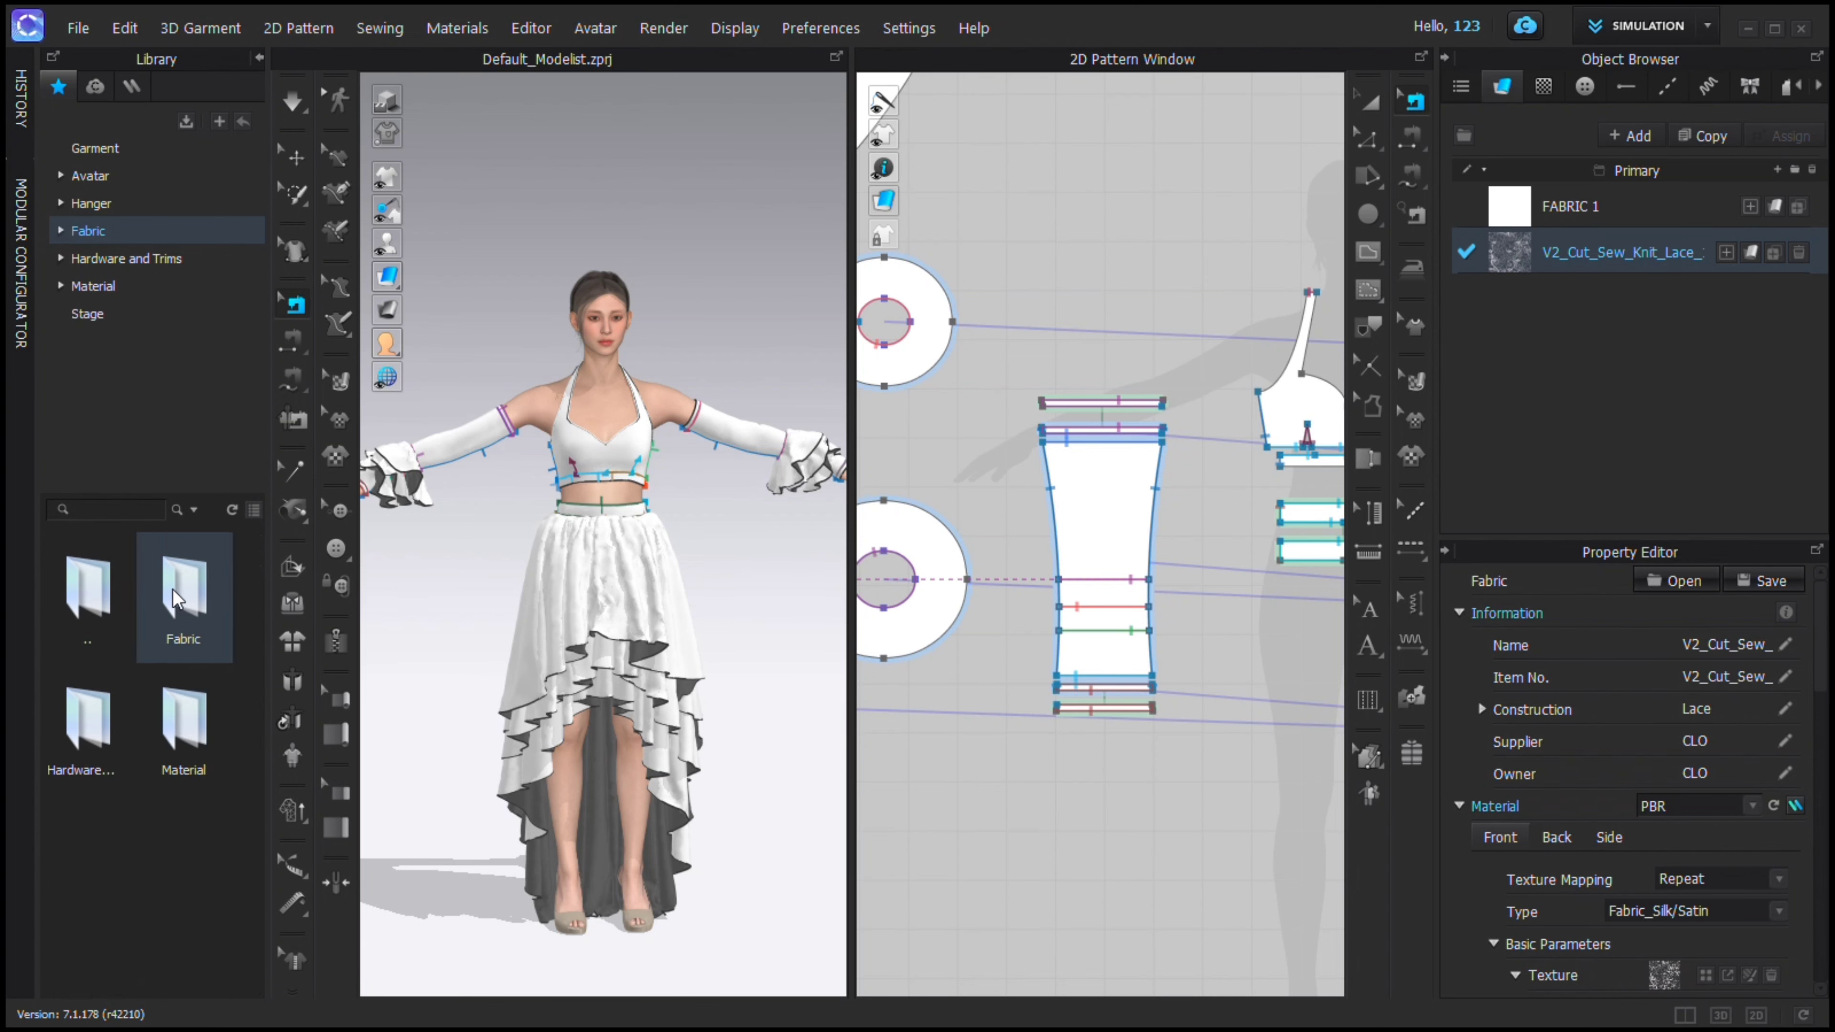
double_click(173, 599)
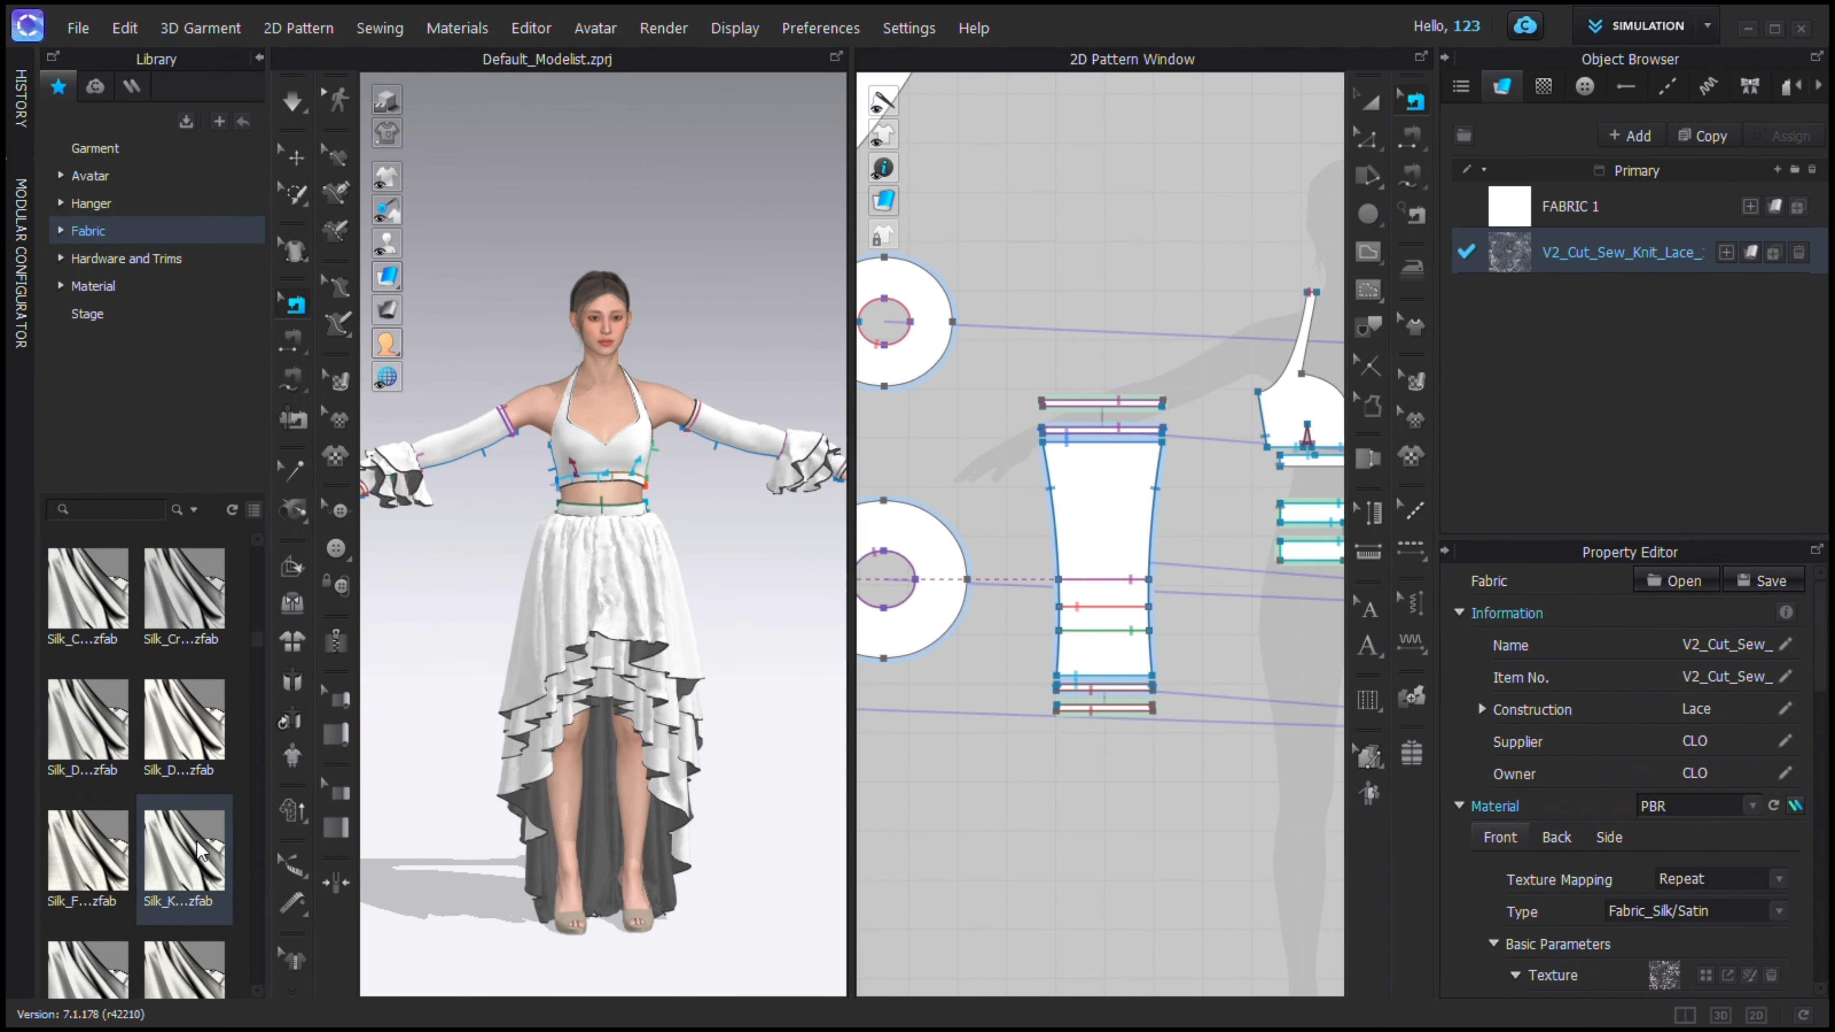
double_click(184, 719)
scroll(1201, 514, "down", 5)
Assign the Silk_Duchess_Satin fabric to the garment's pattern pieces.
key("a")
left_click_drag(988, 189, 1338, 538)
left_click_drag(1509, 298, 1148, 352)
scroll(1224, 352, "down", 1)
middle_click_drag(1225, 352, 1179, 309)
left_click_drag(1515, 297, 1124, 333)
scroll(1123, 333, "up", 5)
Assign the V2_Cut_Sew_Knit_Lace fabric to the skirt's main circle and the sleeve pieces.
left_click_drag(1505, 253, 1156, 388)
mouse_move(1293, 542)
middle_mouse_down()
mouse_move(1032, 430)
mouse_move(1293, 510)
middle_mouse_up()
scroll(1032, 430, "up", 4)
left_click_drag(1508, 252, 1175, 270)
scroll(1174, 279, "down", 2)
middle_click_drag(939, 311, 1199, 331)
Assign the V2_Cut_Sew_Knit_Lace fabric to the upper and lower sleeve bands.
scroll(1165, 278, "up", 5)
left_click_drag(1508, 252, 1200, 142)
left_click_drag(1507, 252, 1216, 176)
scroll(1224, 209, "down", 5)
middle_click_drag(1225, 216, 899, 295)
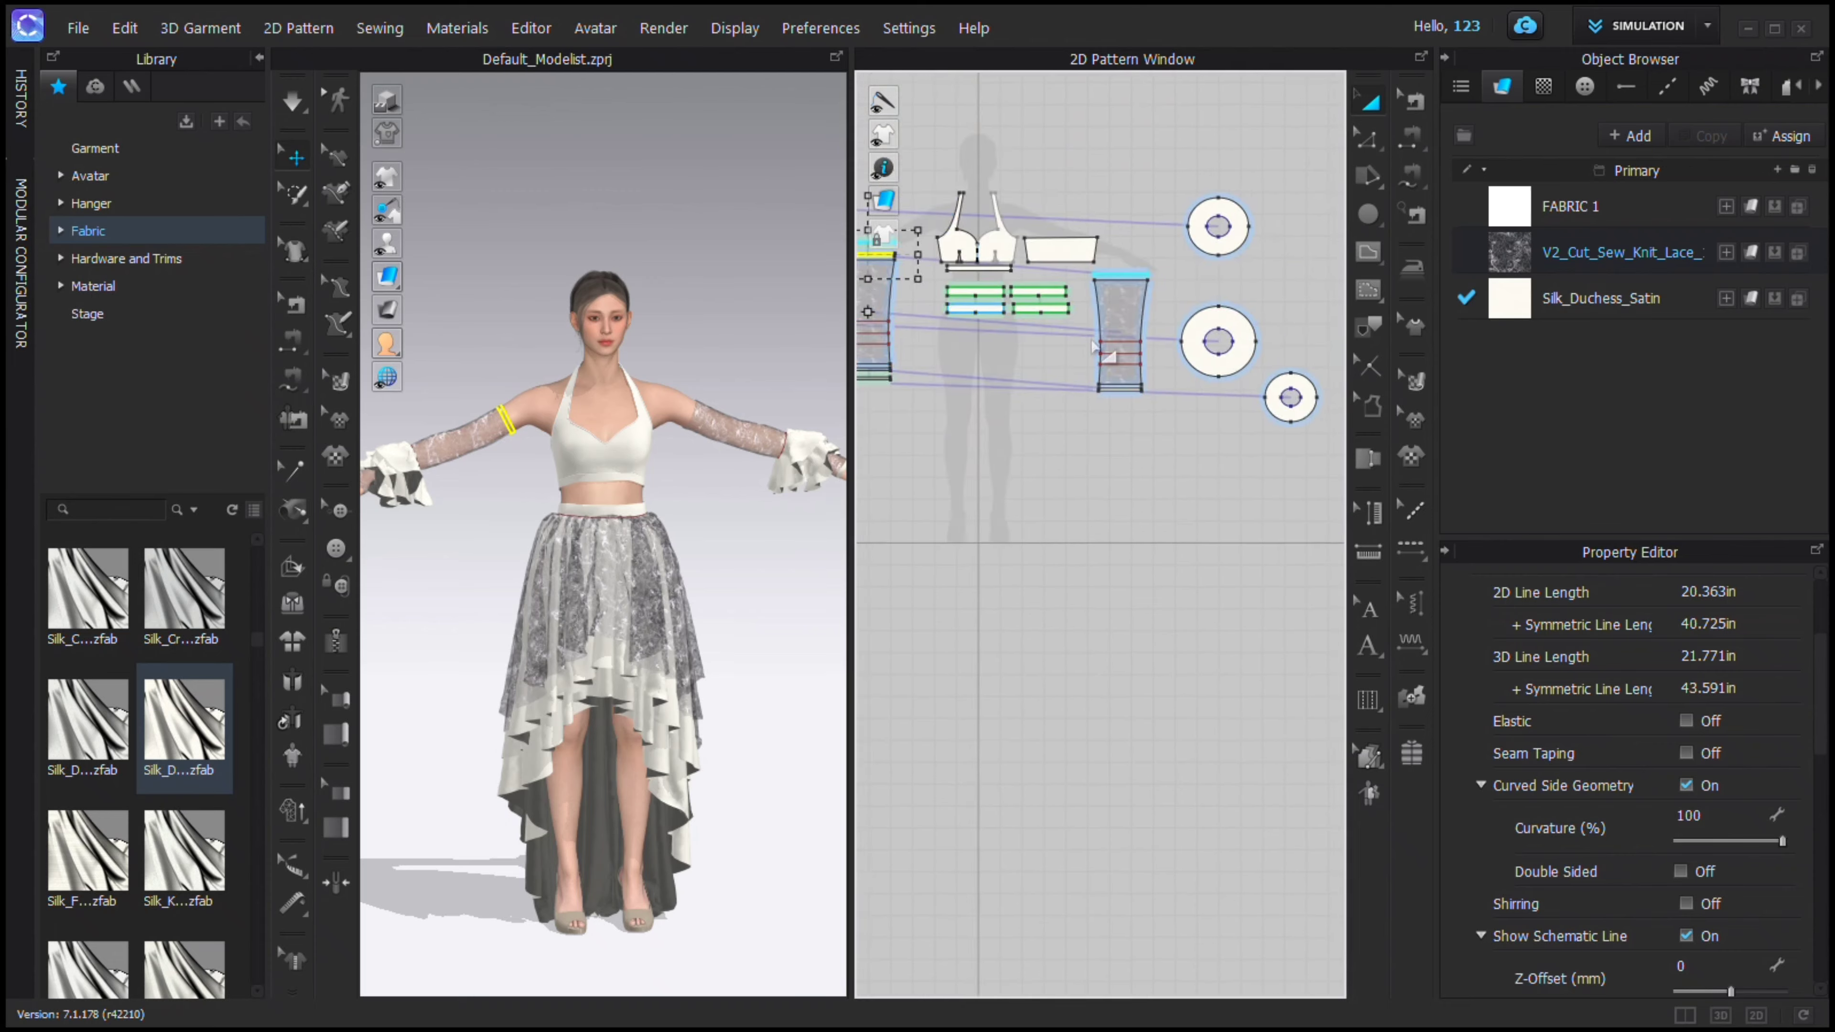
scroll(1127, 354, "up", 8)
middle_click_drag(1180, 299, 1186, 182)
left_click_drag(1508, 253, 1259, 525)
scroll(1258, 524, "down", 6)
middle_click_drag(1259, 526, 1158, 492)
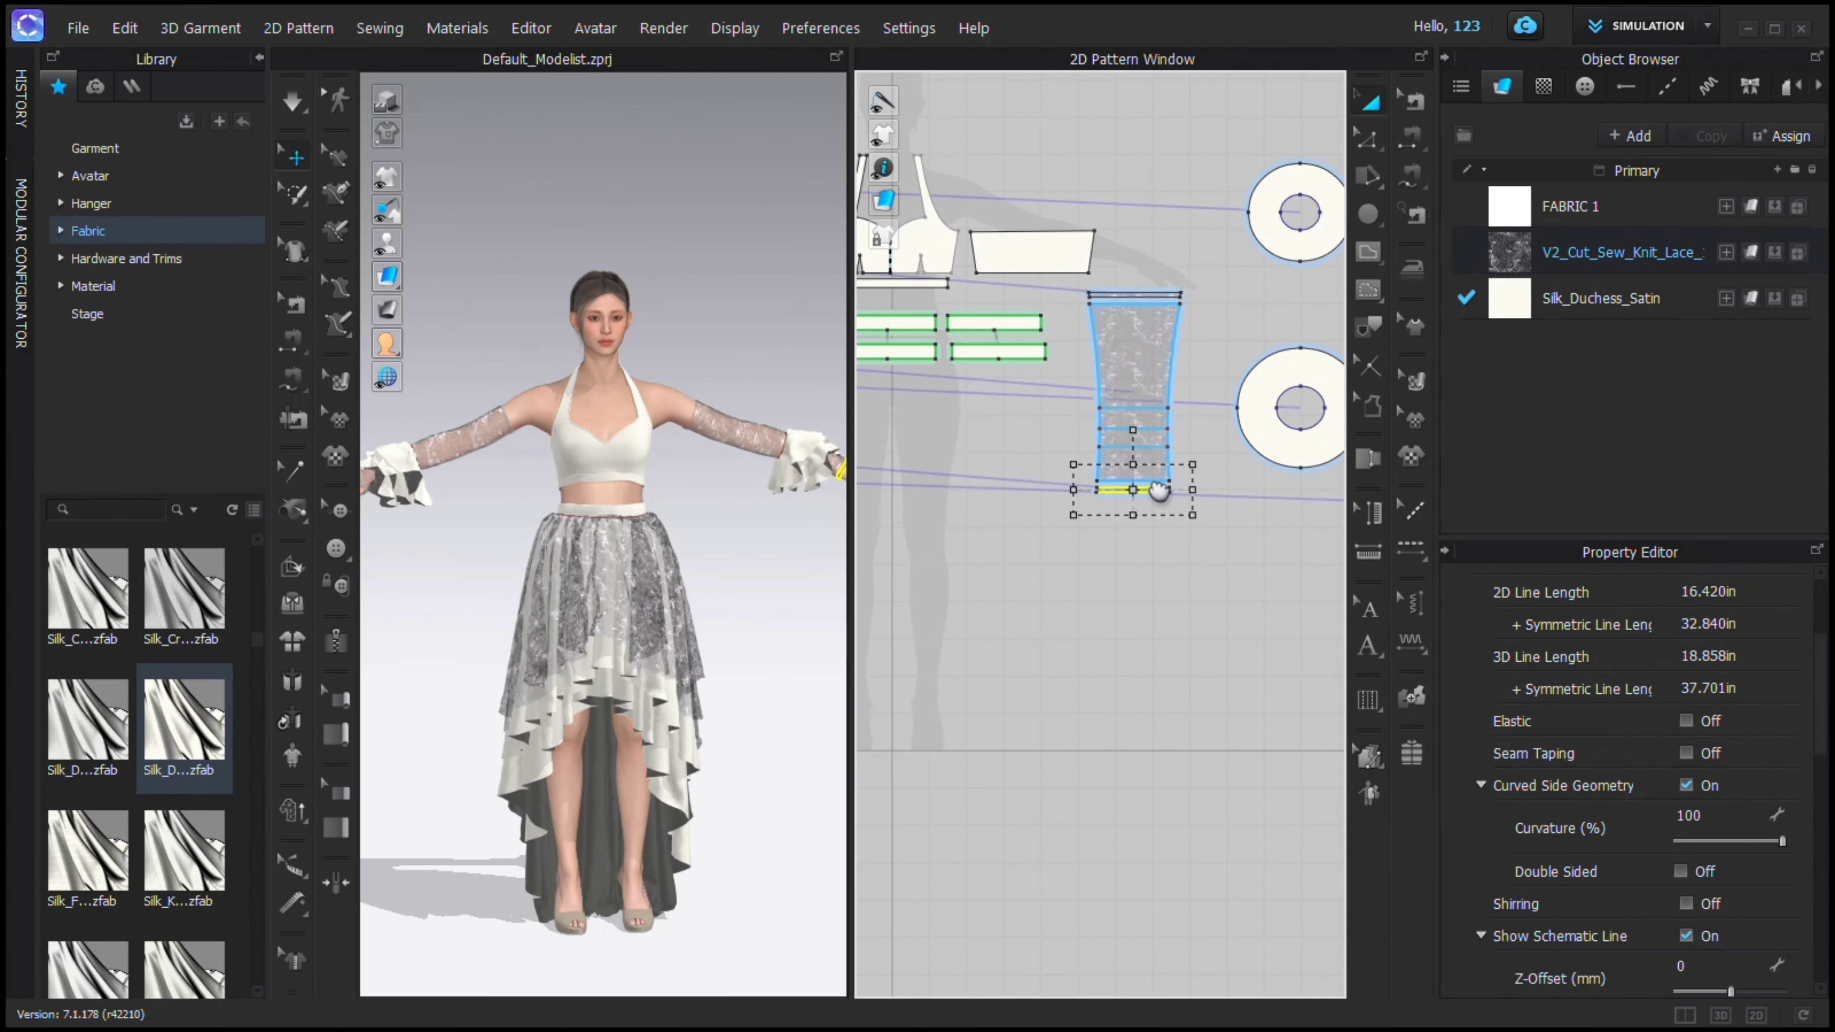
Move the back bodice panel slightly upward in the 2D pattern layout.
scroll(1104, 323, "up", 5)
scroll(1103, 323, "down", 3)
left_click(1067, 248)
left_click_drag(1067, 248, 1067, 222)
scroll(1068, 238, "up", 2)
middle_click_drag(1067, 242, 1159, 245)
Check the back bodice panel's side edges and slightly adjust the pattern at its upper edge.
left_click(1368, 138)
scroll(997, 162, "up", 6)
scroll(1303, 237, "down", 2)
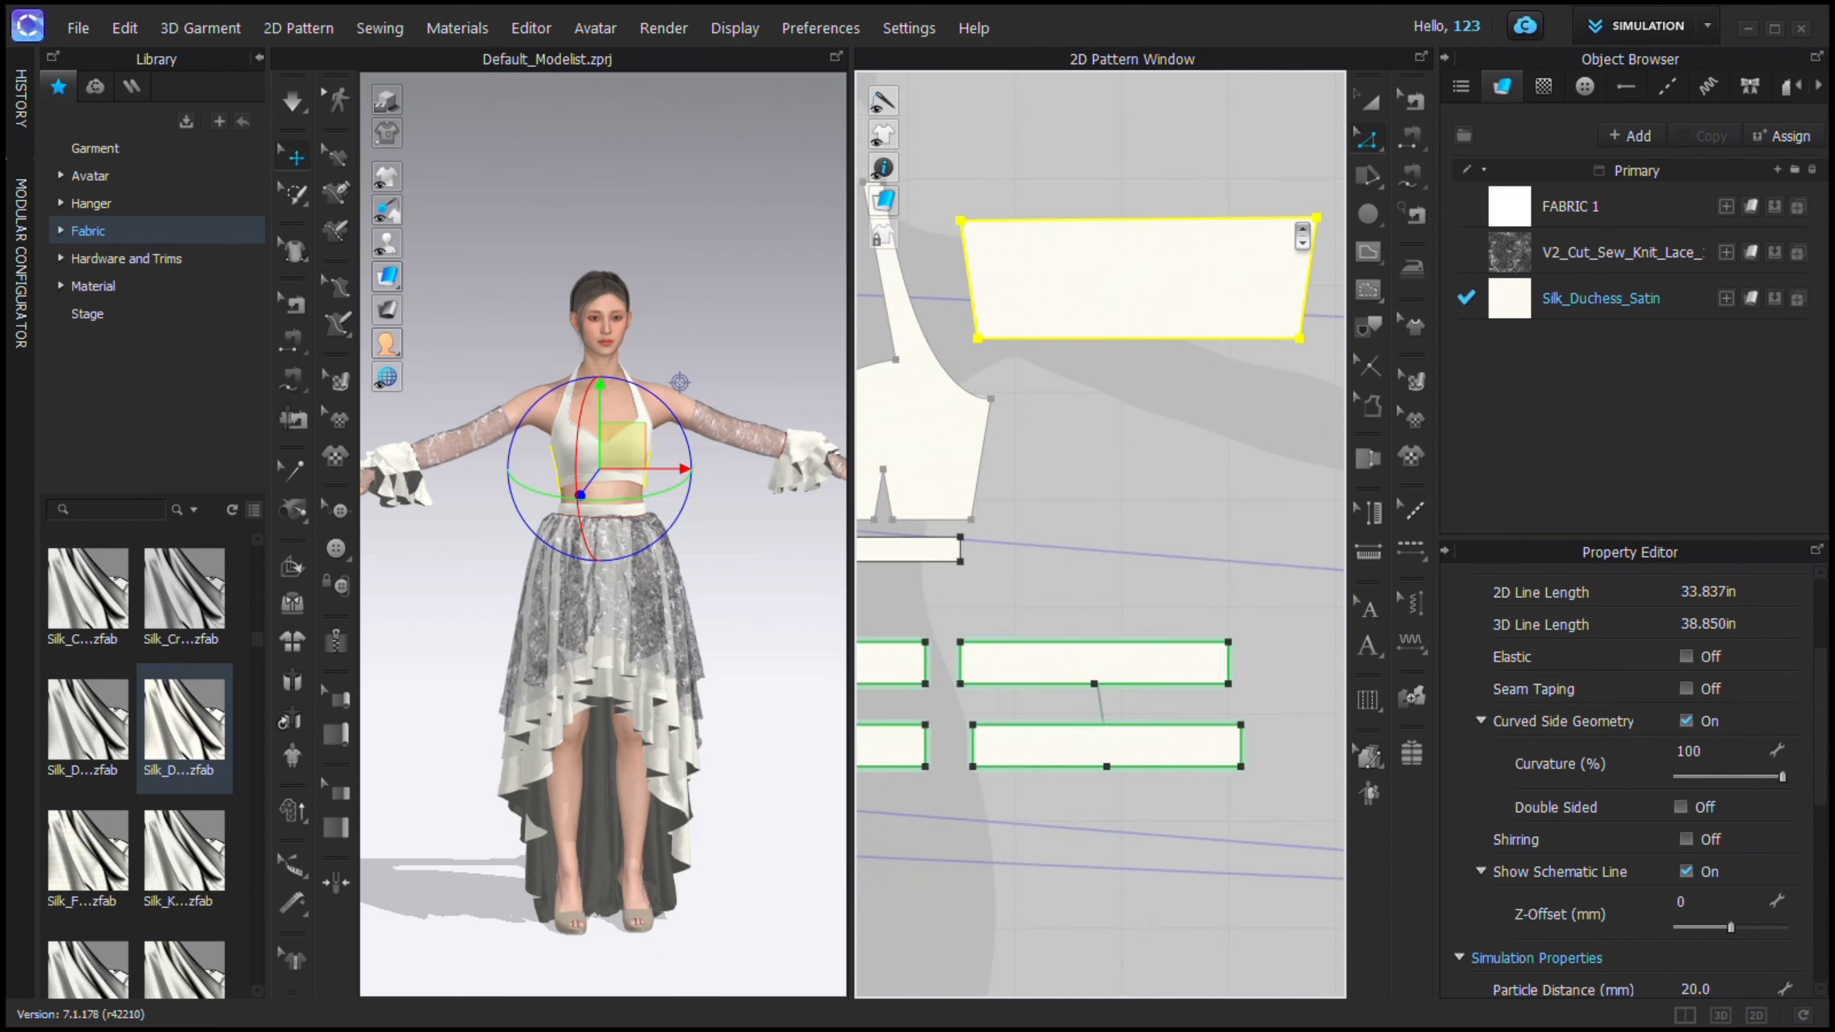
left_click(970, 278)
left_click(1309, 289)
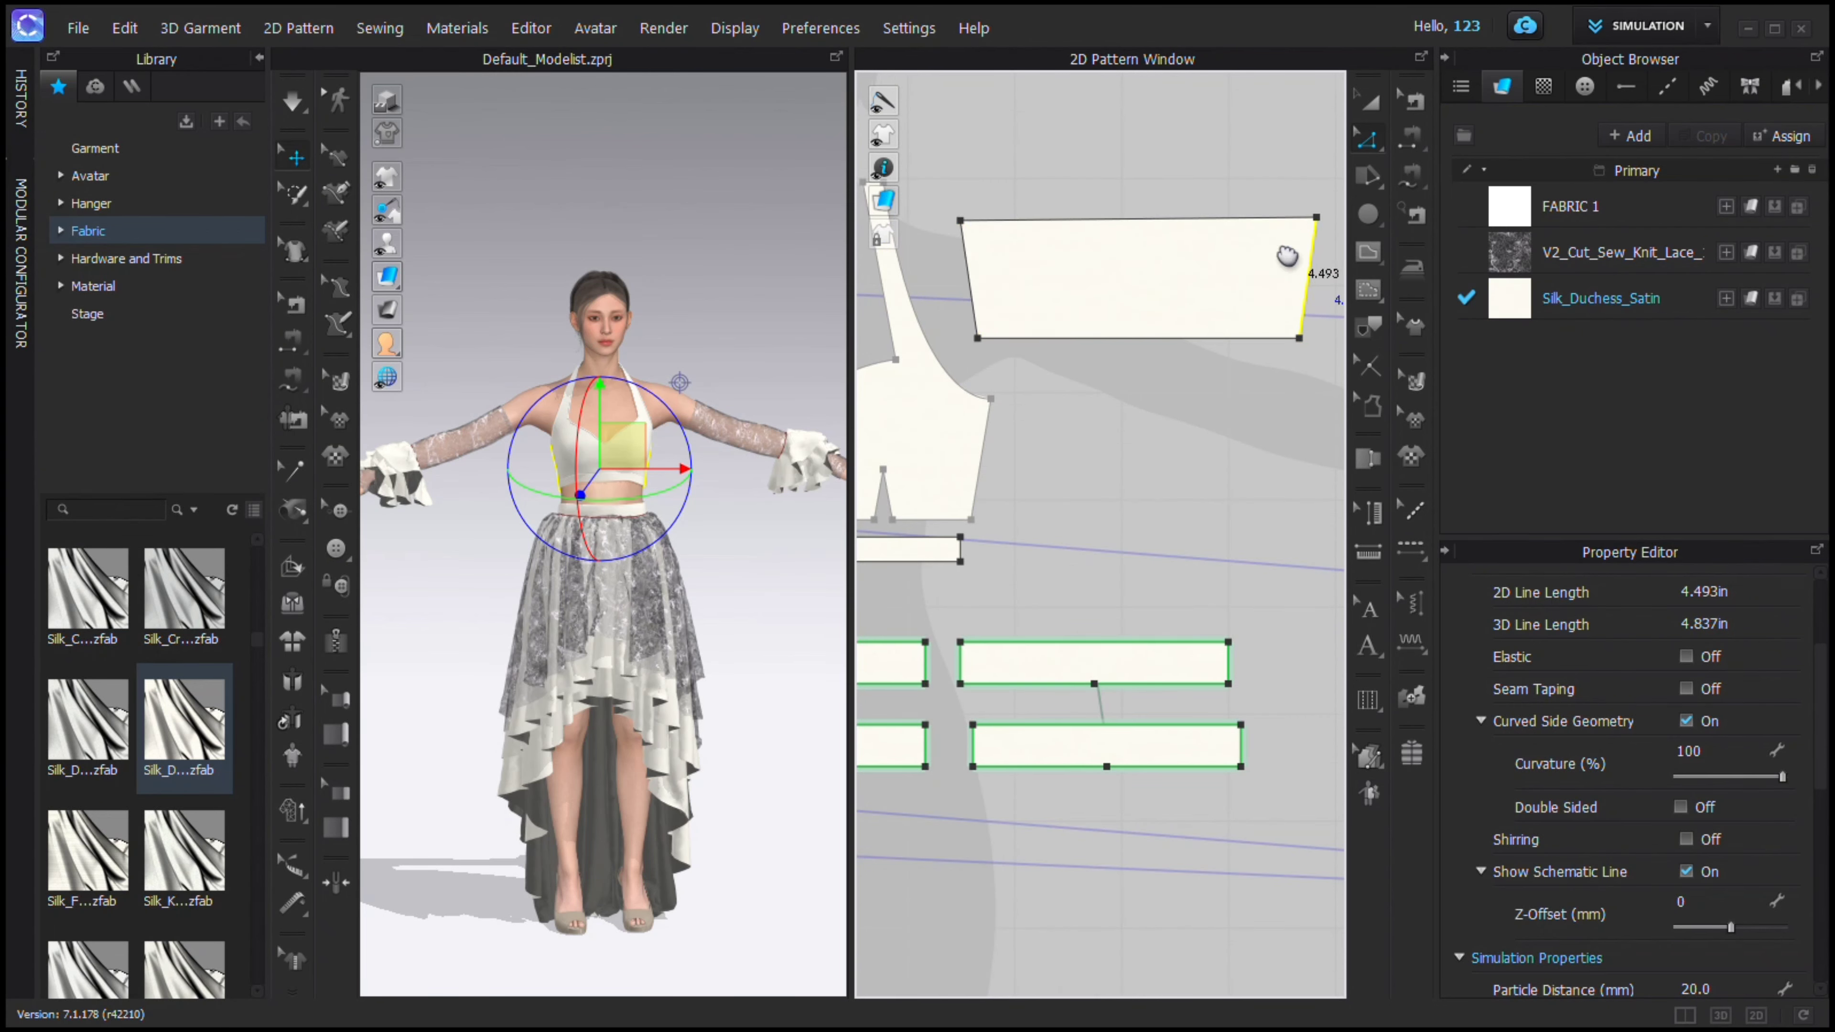
scroll(1335, 275, "up", 3)
left_click(1237, 165)
scroll(1240, 348, "down", 3)
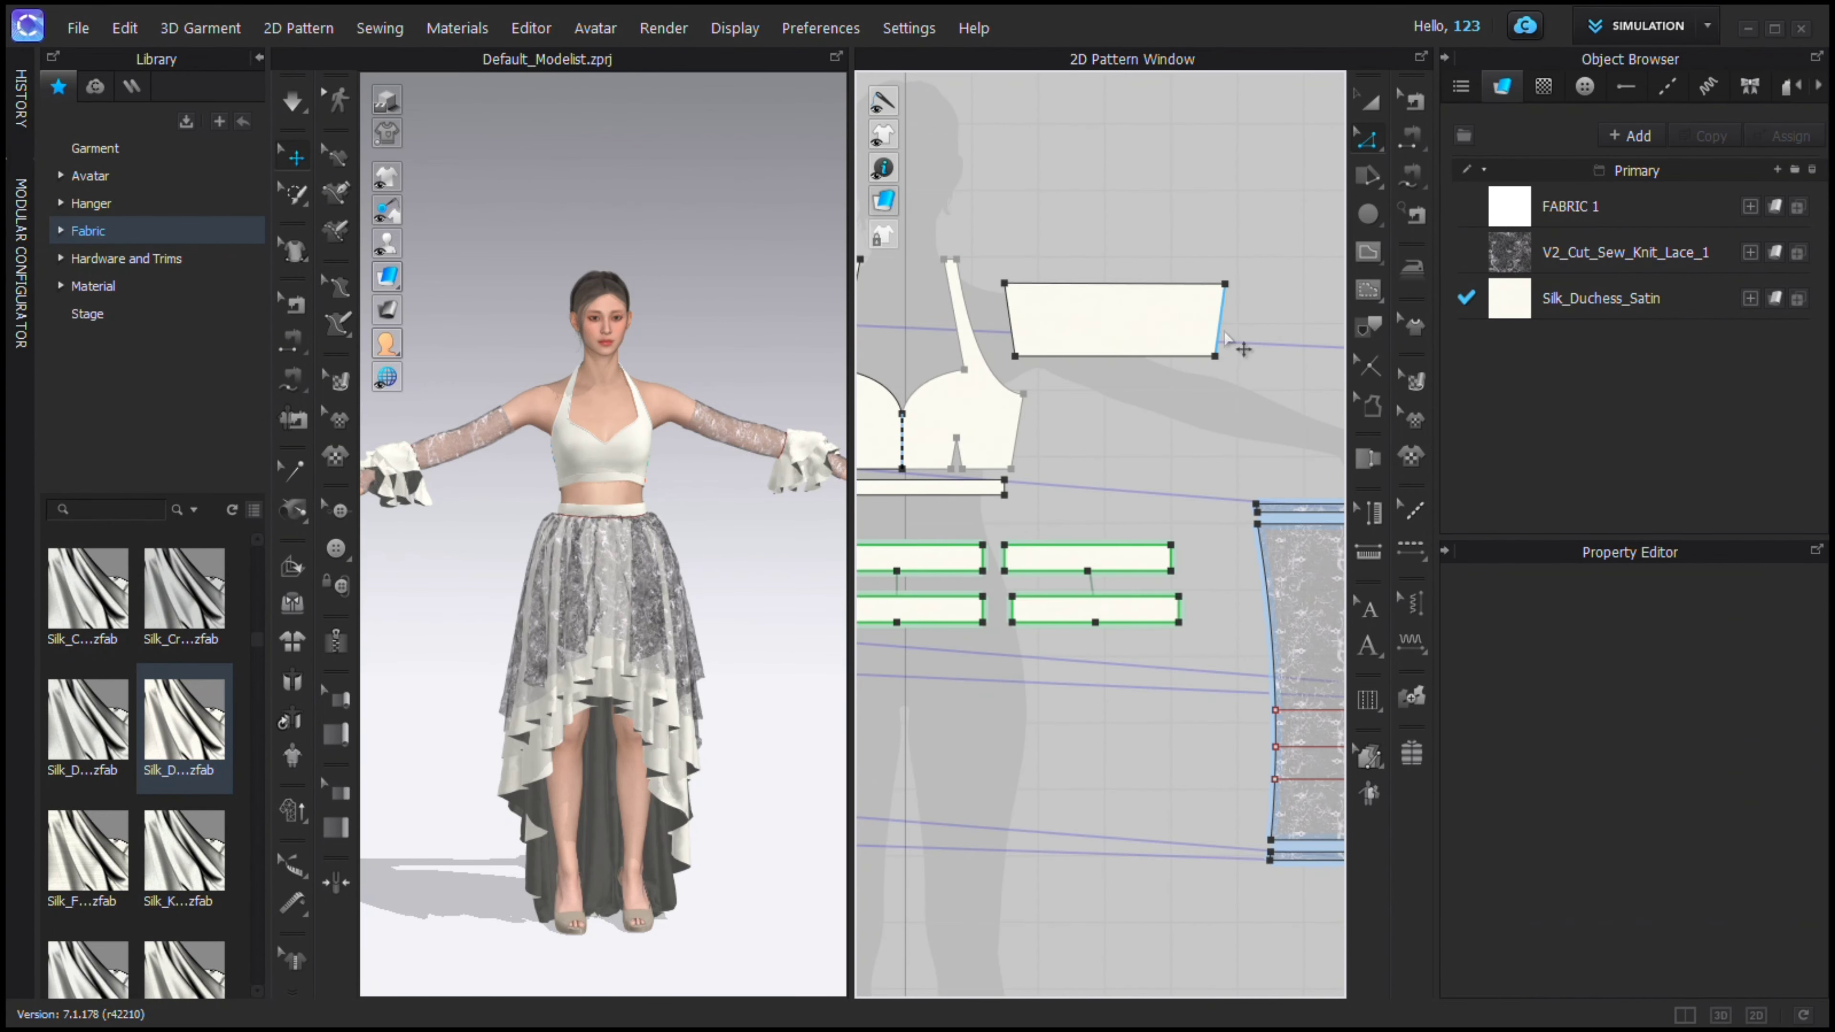
scroll(1192, 224, "up", 5)
left_click_drag(1191, 219, 1190, 211)
scroll(1218, 232, "down", 5)
left_click(1205, 371)
scroll(1205, 371, "down", 6)
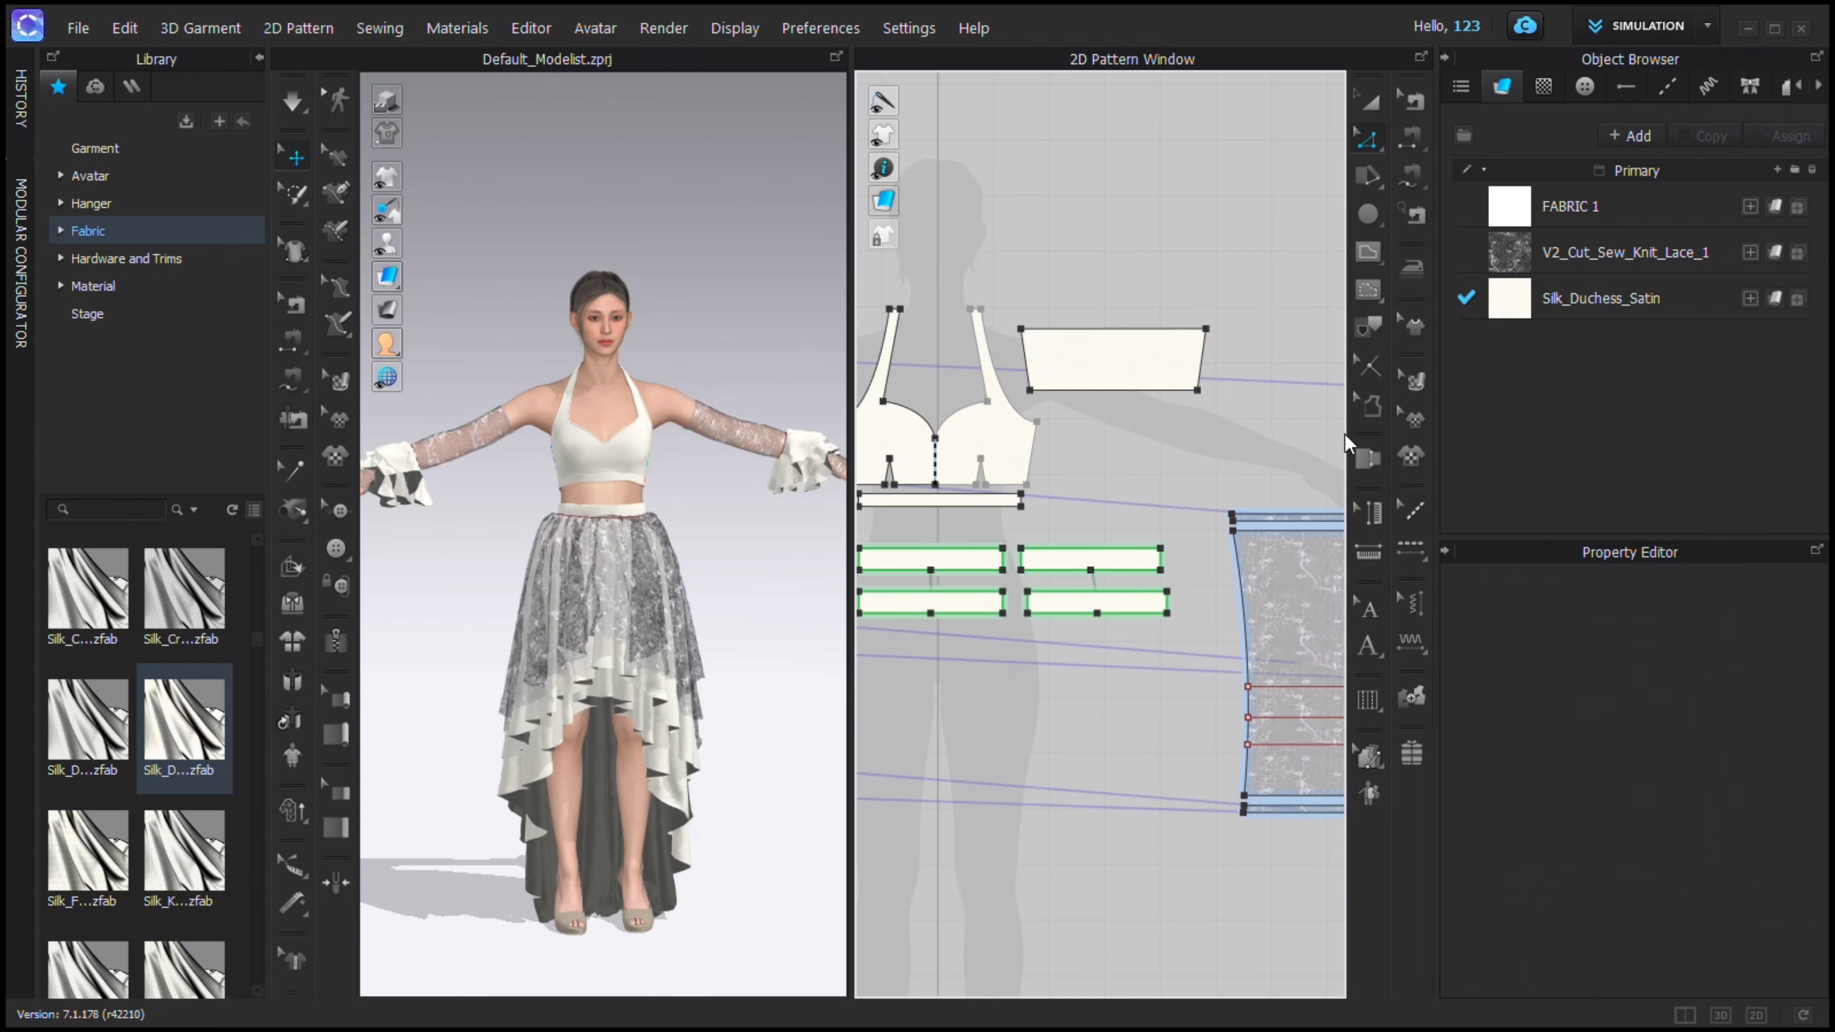
Clone the other sleeve's upper and lower bands and place each copy just outside its original.
middle_click_drag(1329, 463, 1144, 242)
left_click(1369, 102)
scroll(1080, 280, "up", 5)
left_click(1134, 317)
key("ctrl+c")
key("ctrl+v")
left_click(1150, 276)
scroll(1183, 524, "down", 1)
middle_click_drag(1081, 950, 1104, 526)
left_click(1165, 397)
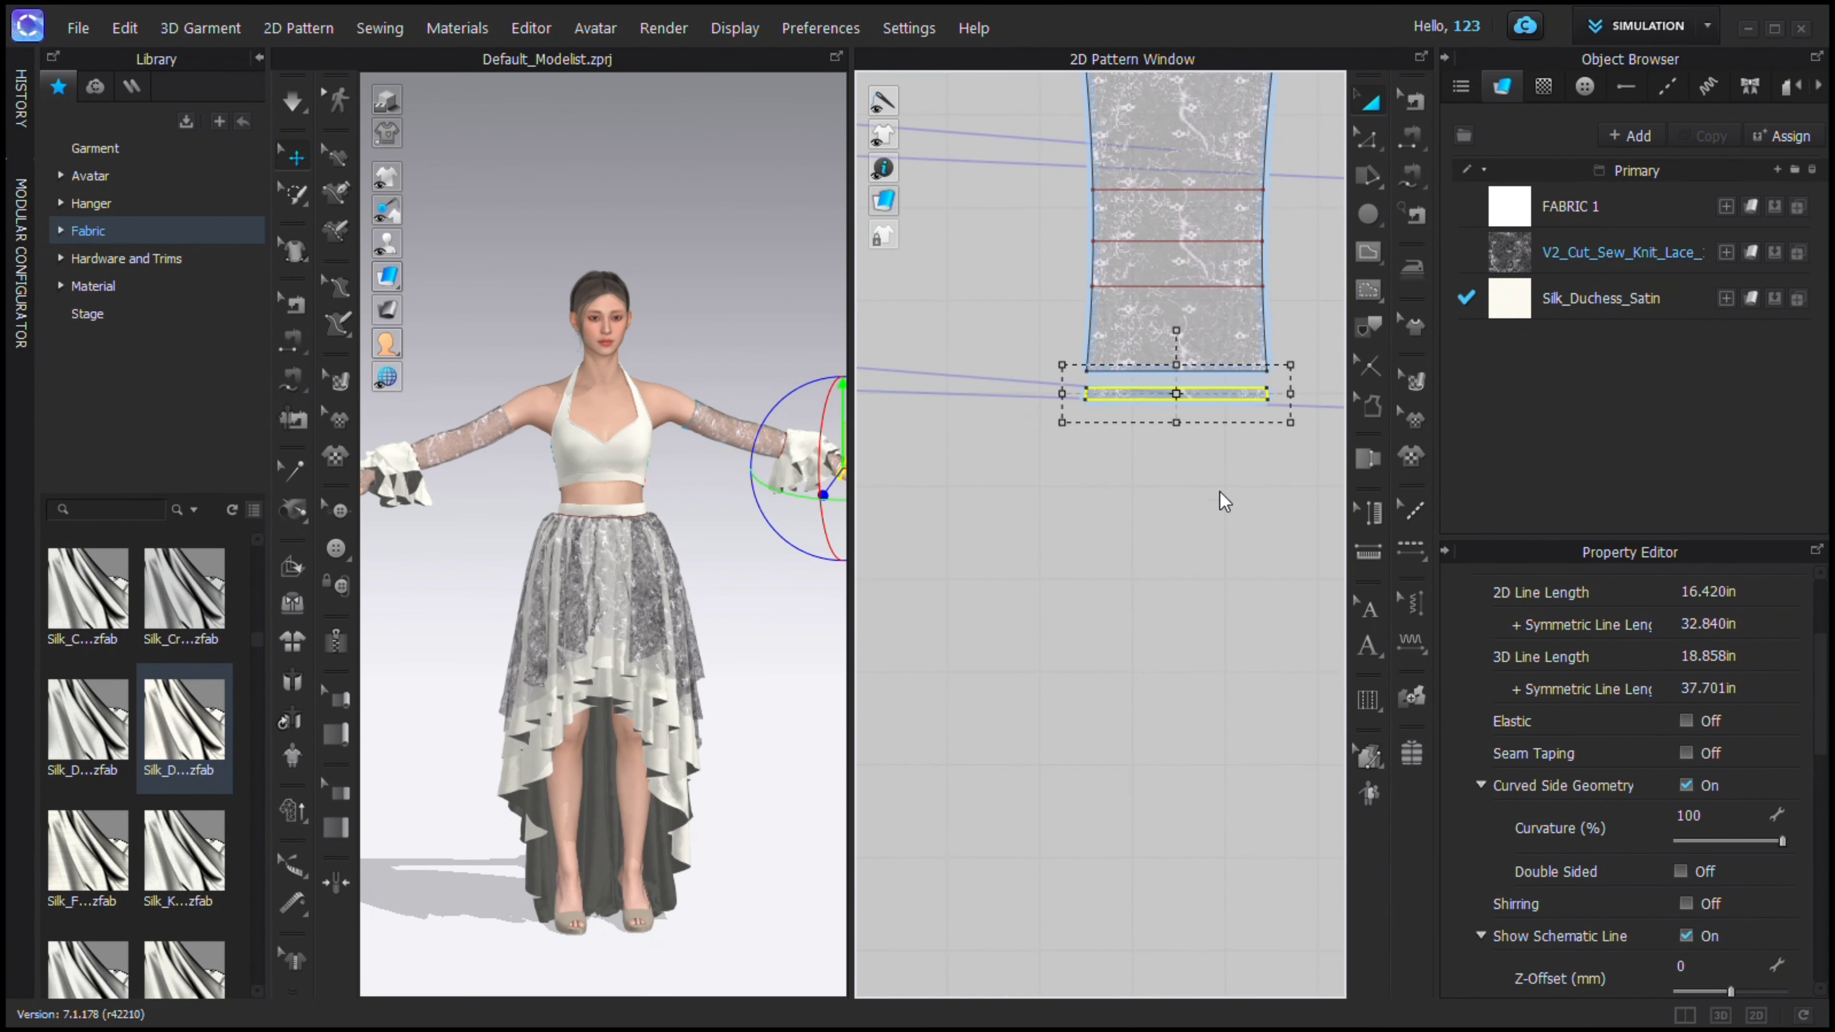
left_click(1186, 446)
Set the newly cloned sleeve bands' seams to Custom Angle, adjust their fold strength and turn on tension.
left_click(1411, 101)
left_click(1228, 447)
left_click(1748, 613)
left_click(1724, 655)
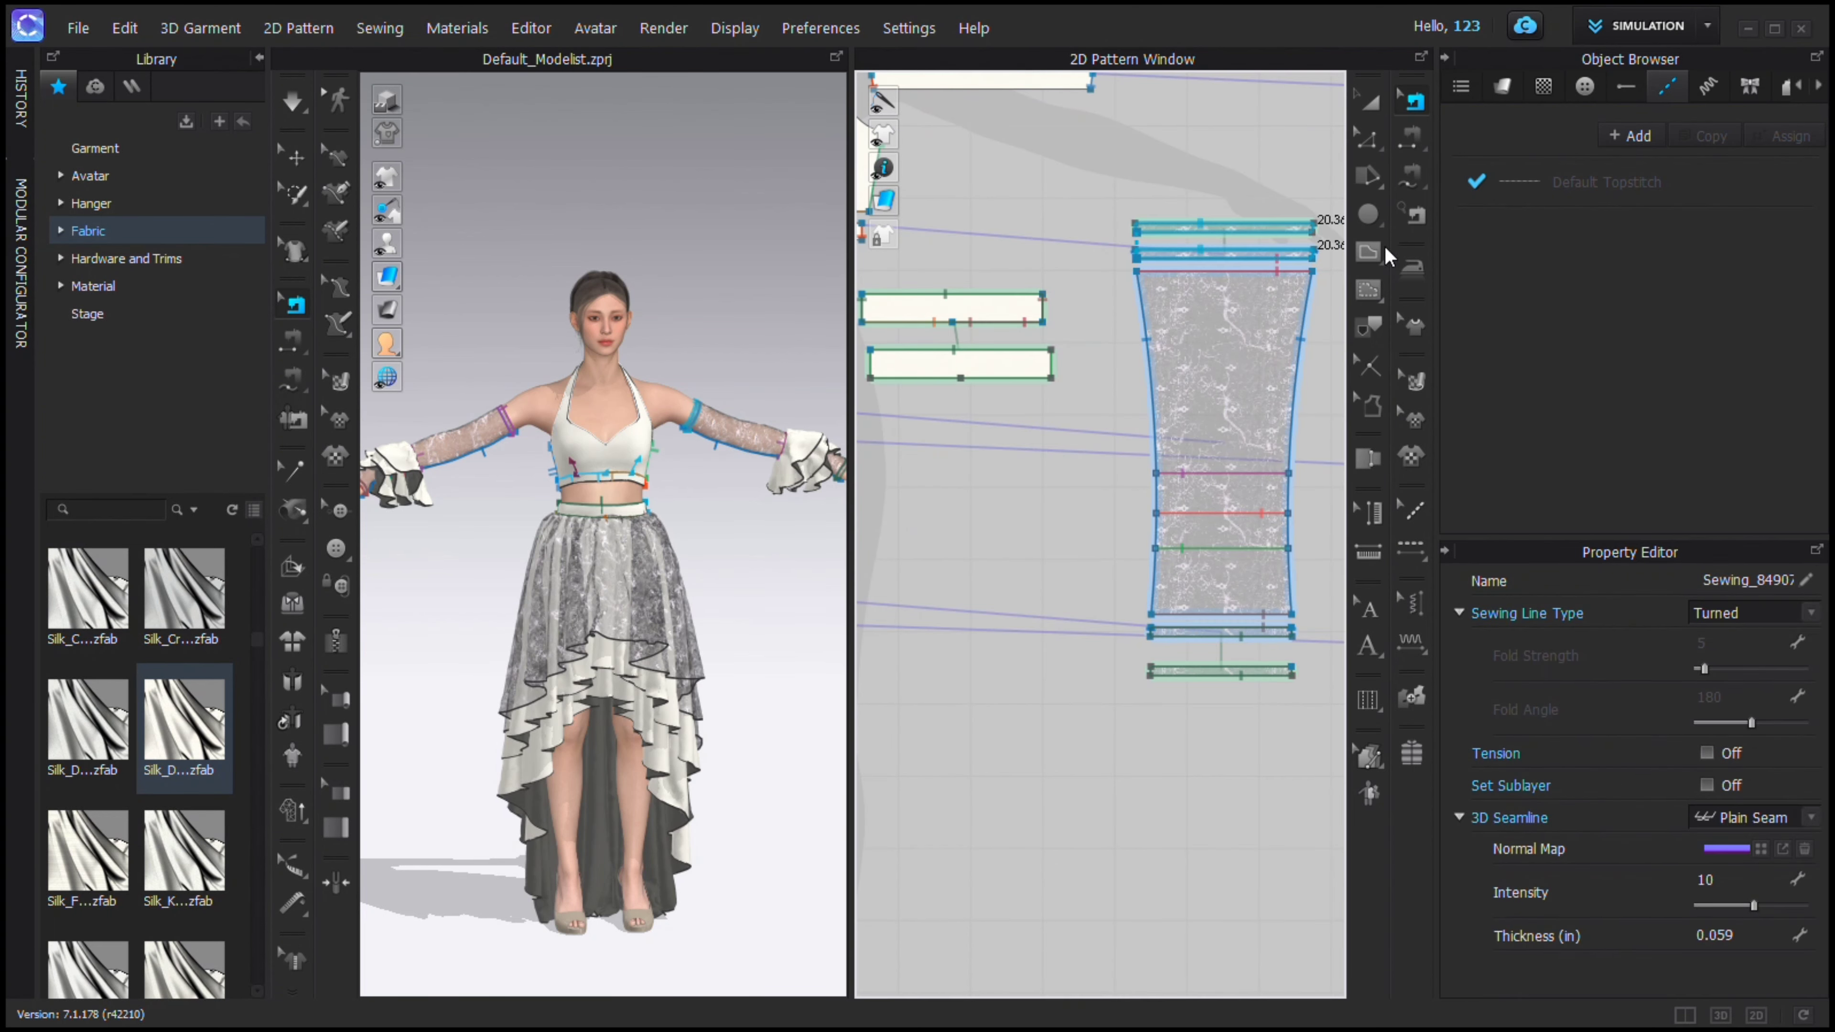
left_click_drag(1698, 668, 1719, 669)
left_click(1706, 753)
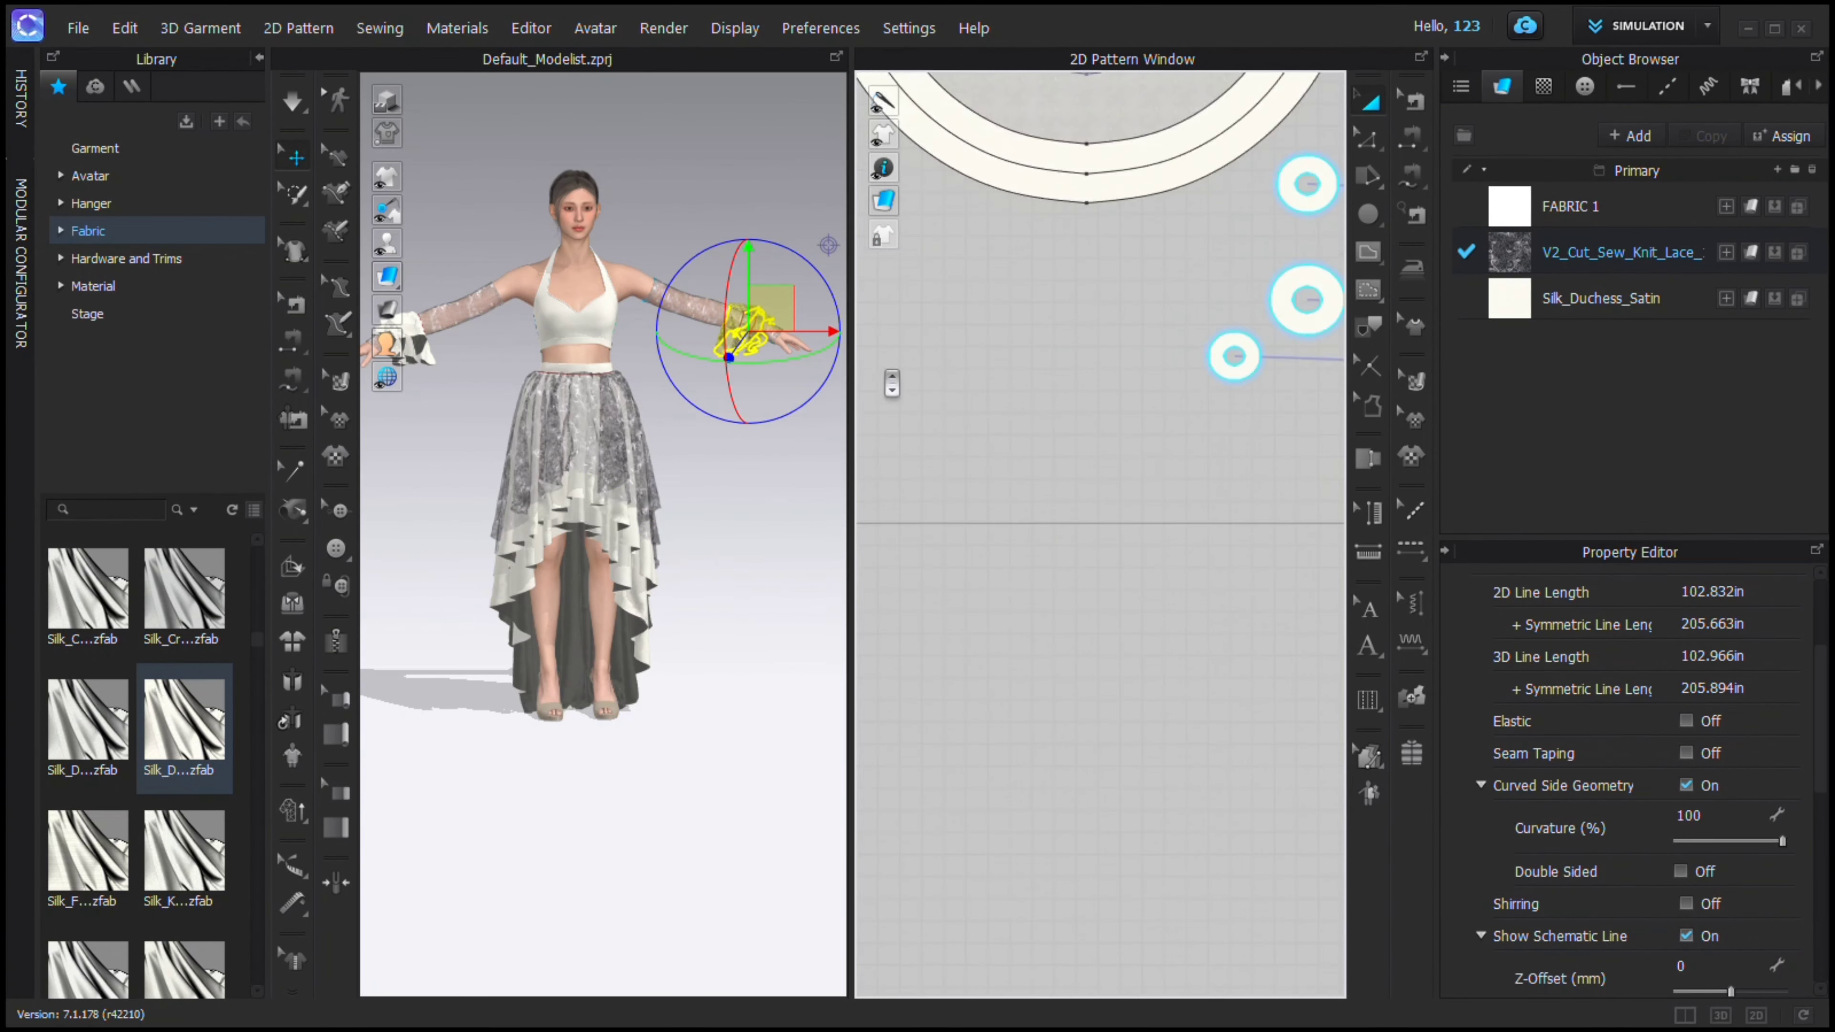
Assign the V2_Cut_Sew_Knit_Lace fabric to the circular sleeve ruffles.
middle_click_drag(1120, 405, 862, 459)
left_click_drag(901, 524, 1119, 154)
left_click_drag(1582, 252, 1060, 368)
left_click(1127, 511)
Assign Silk_Duchess_Satin to the uppermost ruffle circle of the sleeve in the 2D layout.
scroll(703, 390, "up", 5)
middle_click_drag(704, 390, 599, 459)
left_click(658, 365)
left_click(744, 430)
middle_click_drag(744, 433, 747, 405)
left_click(682, 382)
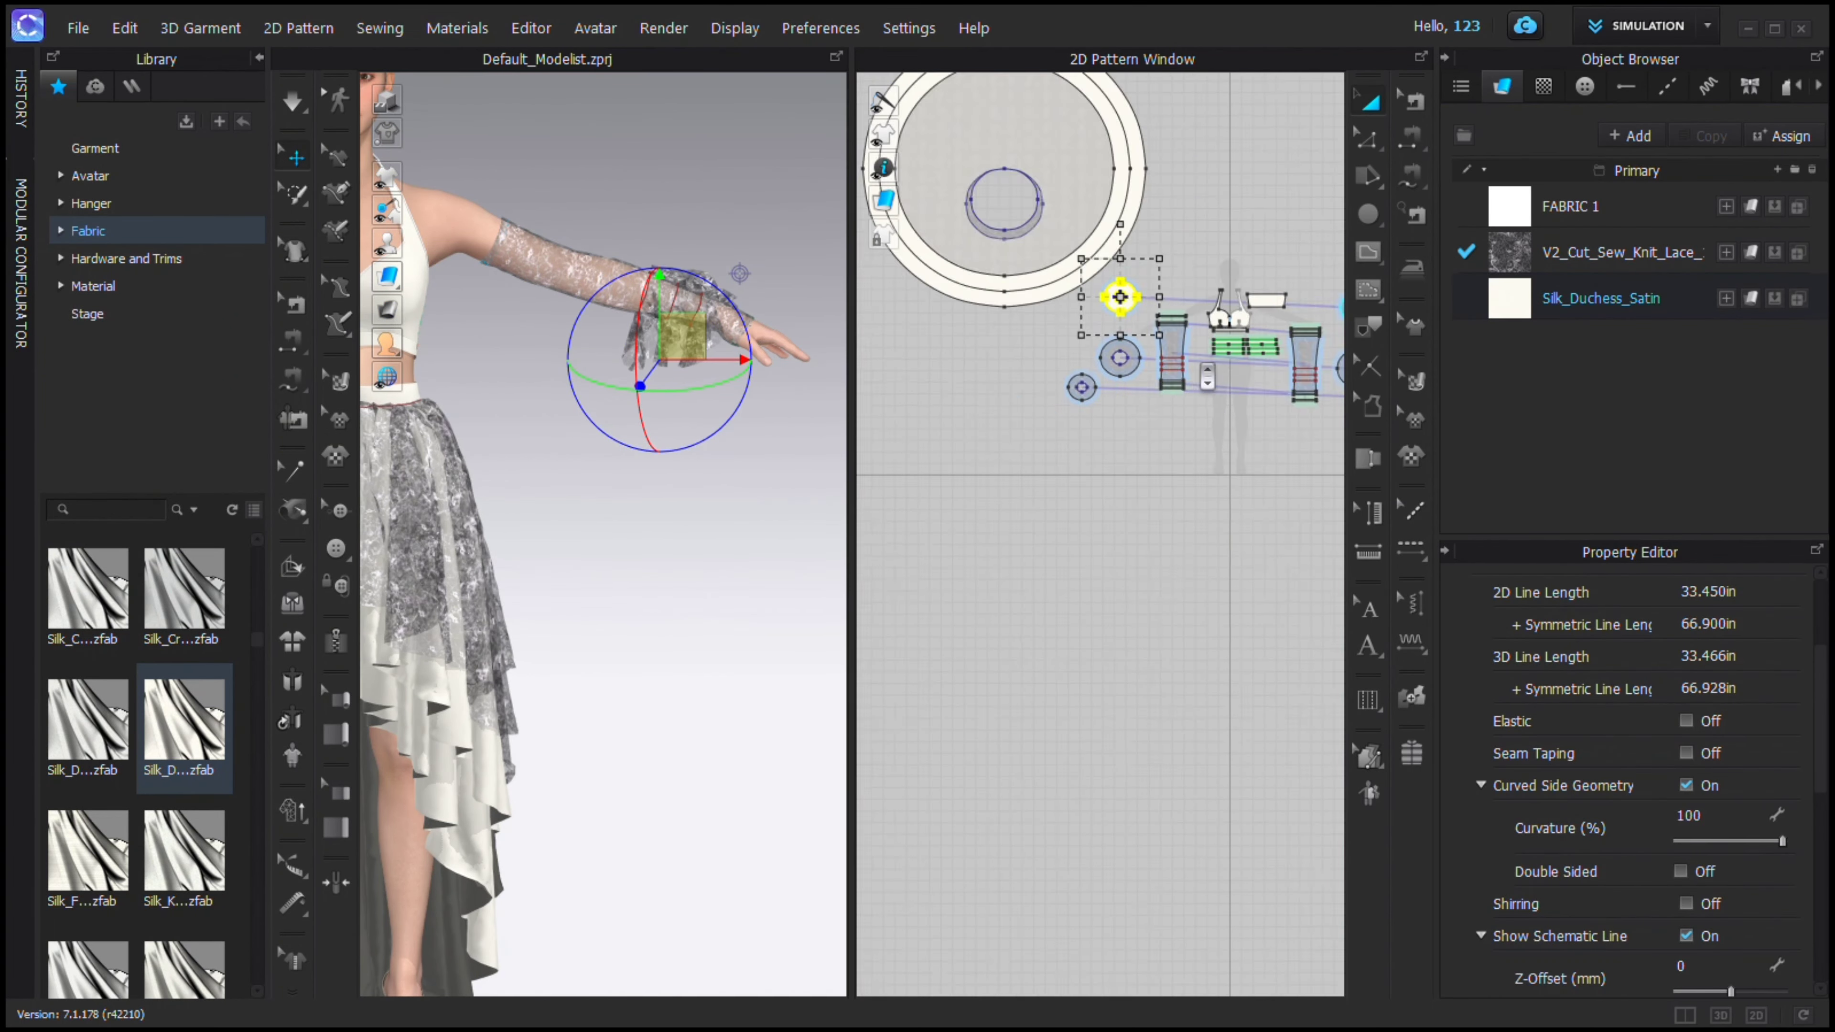
left_click(1504, 306)
left_click_drag(1504, 306, 1029, 215)
scroll(1106, 285, "down", 8)
scroll(1019, 289, "up", 4)
left_click(1148, 214)
scroll(668, 433, "down", 7)
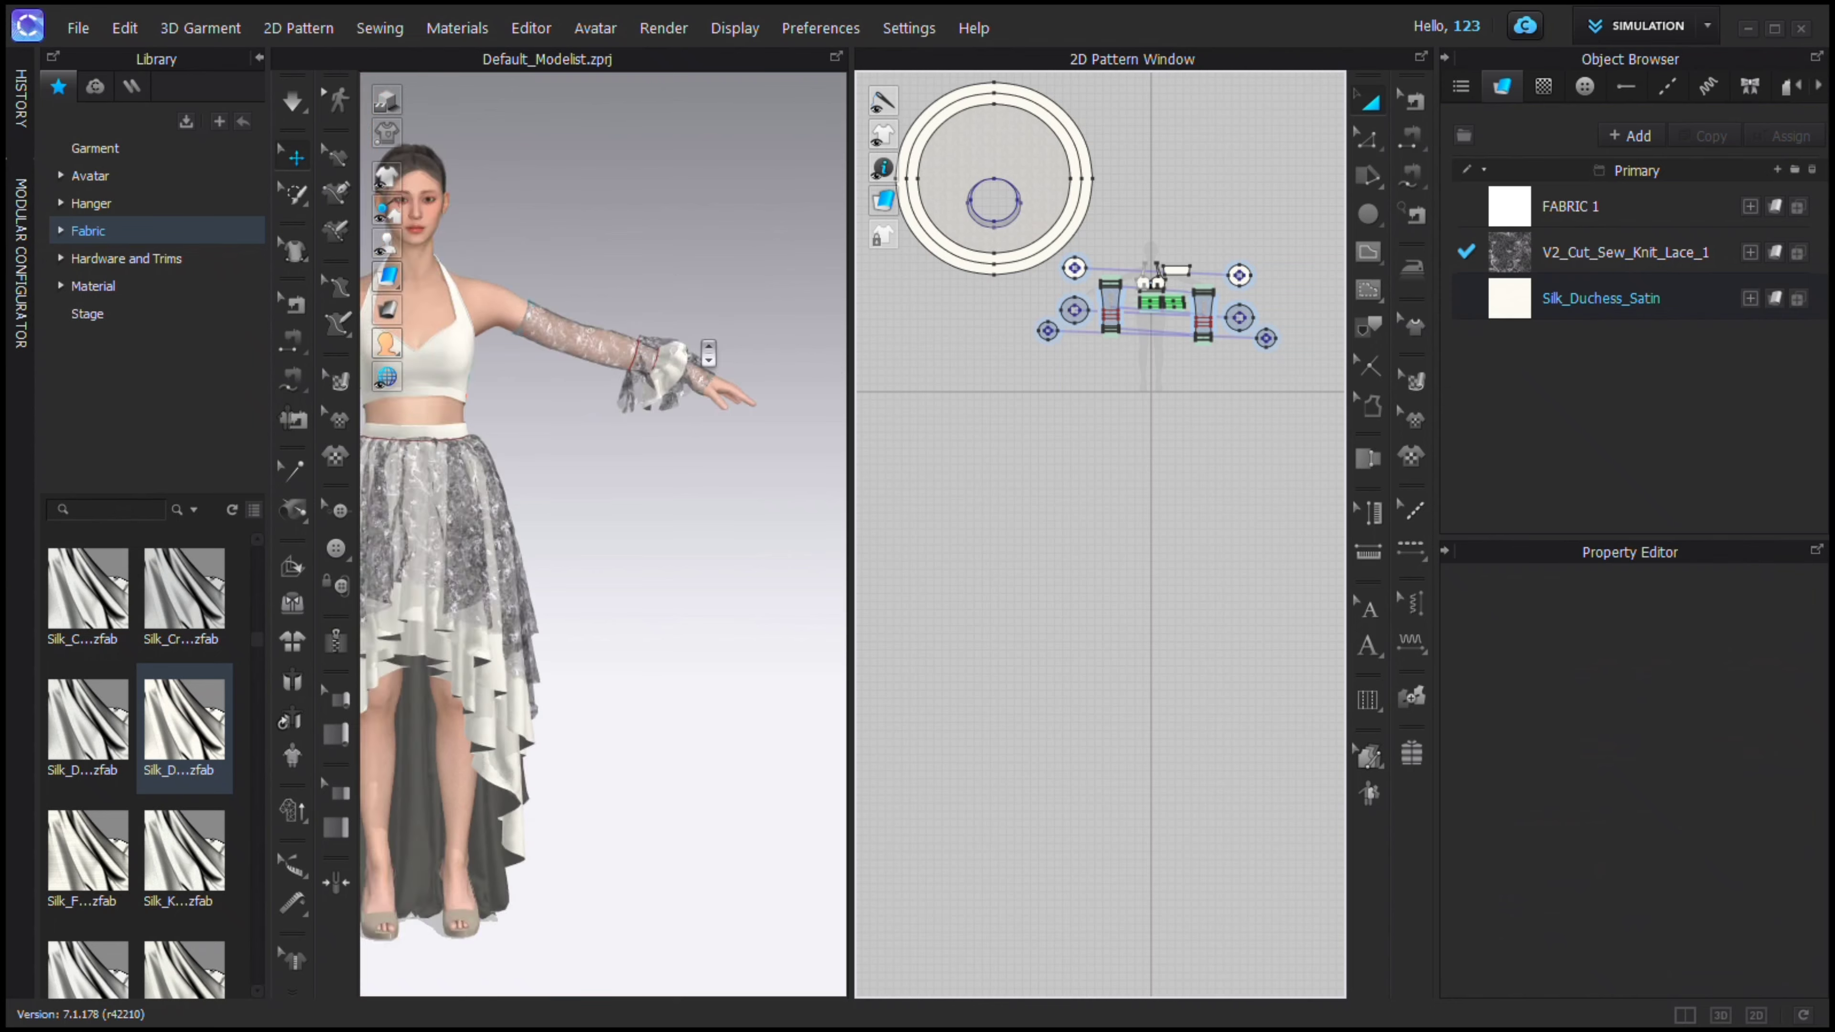
Create piping around the outer edge of the skirt's main circle and set its particle distance to 0.8 mm.
mouse_move(654, 463)
right_mouse_down()
mouse_move(496, 457)
mouse_move(635, 462)
mouse_move(761, 495)
mouse_move(621, 484)
mouse_move(655, 488)
right_mouse_up()
key("2")
scroll(643, 477, "down", 3)
left_click(337, 697)
scroll(1098, 422, "up", 5)
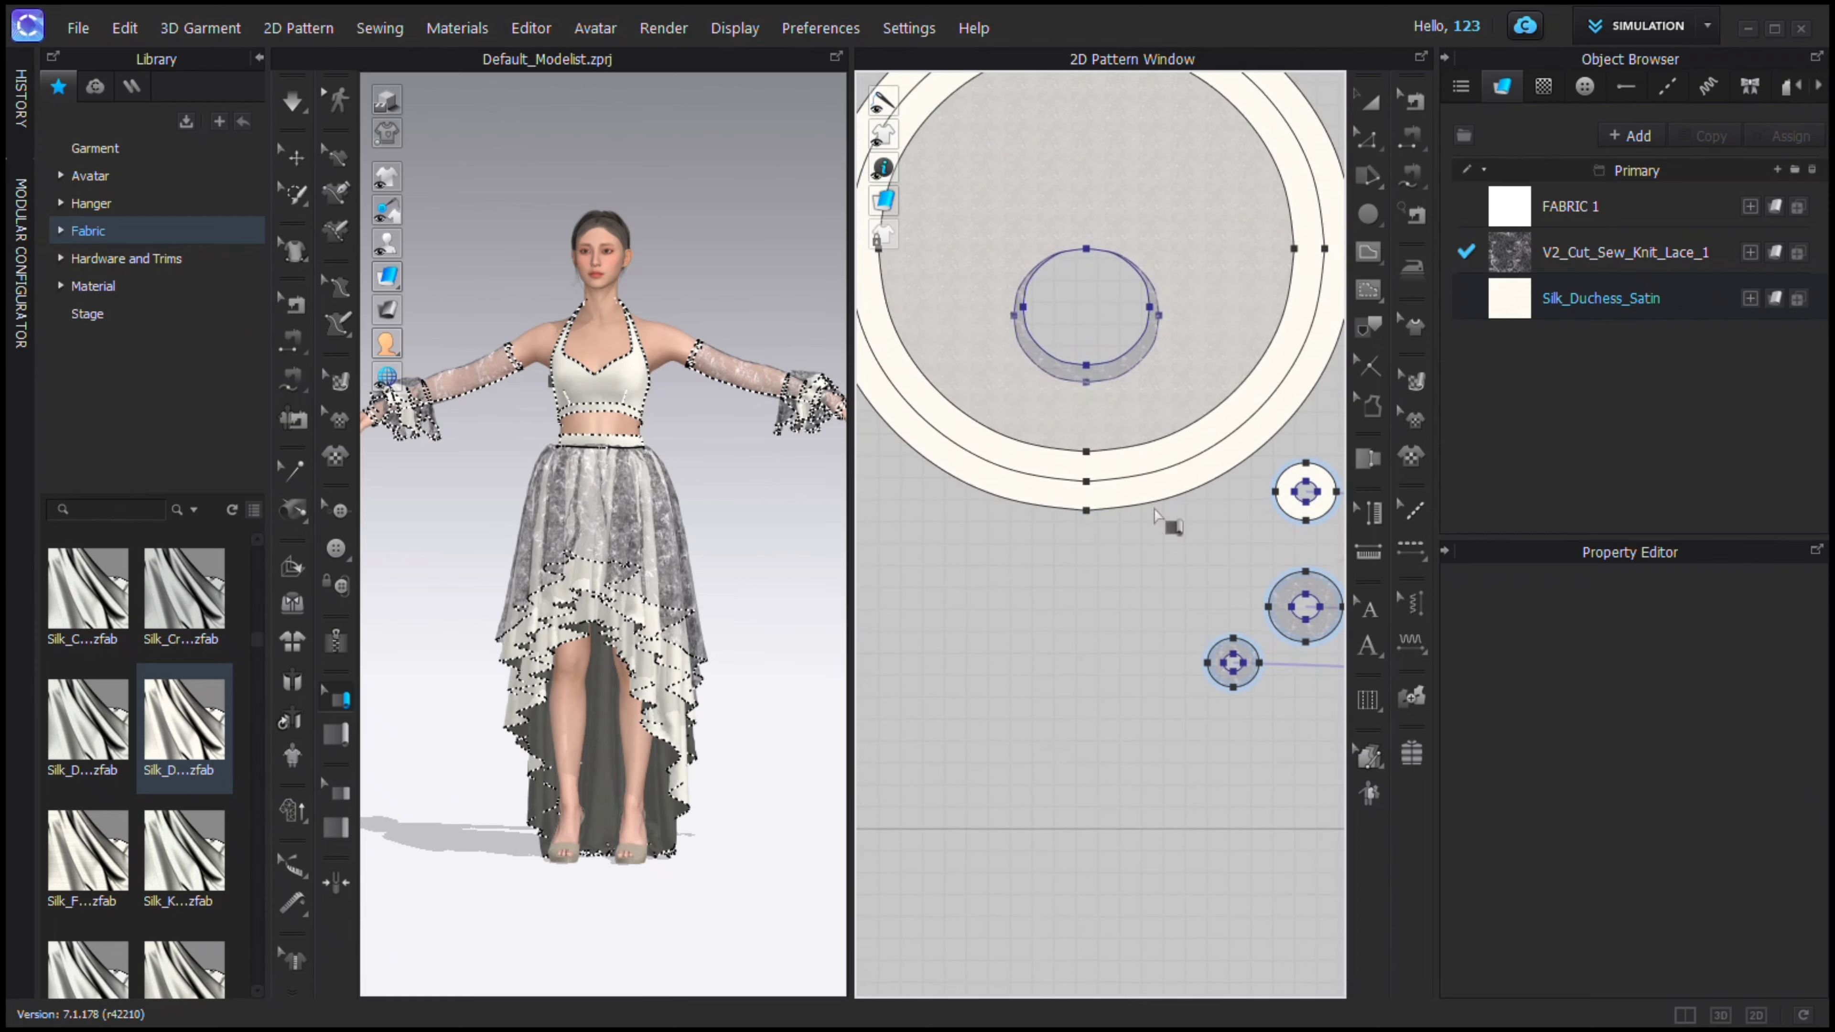
left_click(337, 734)
left_click(1090, 455)
scroll(1089, 455, "down", 5)
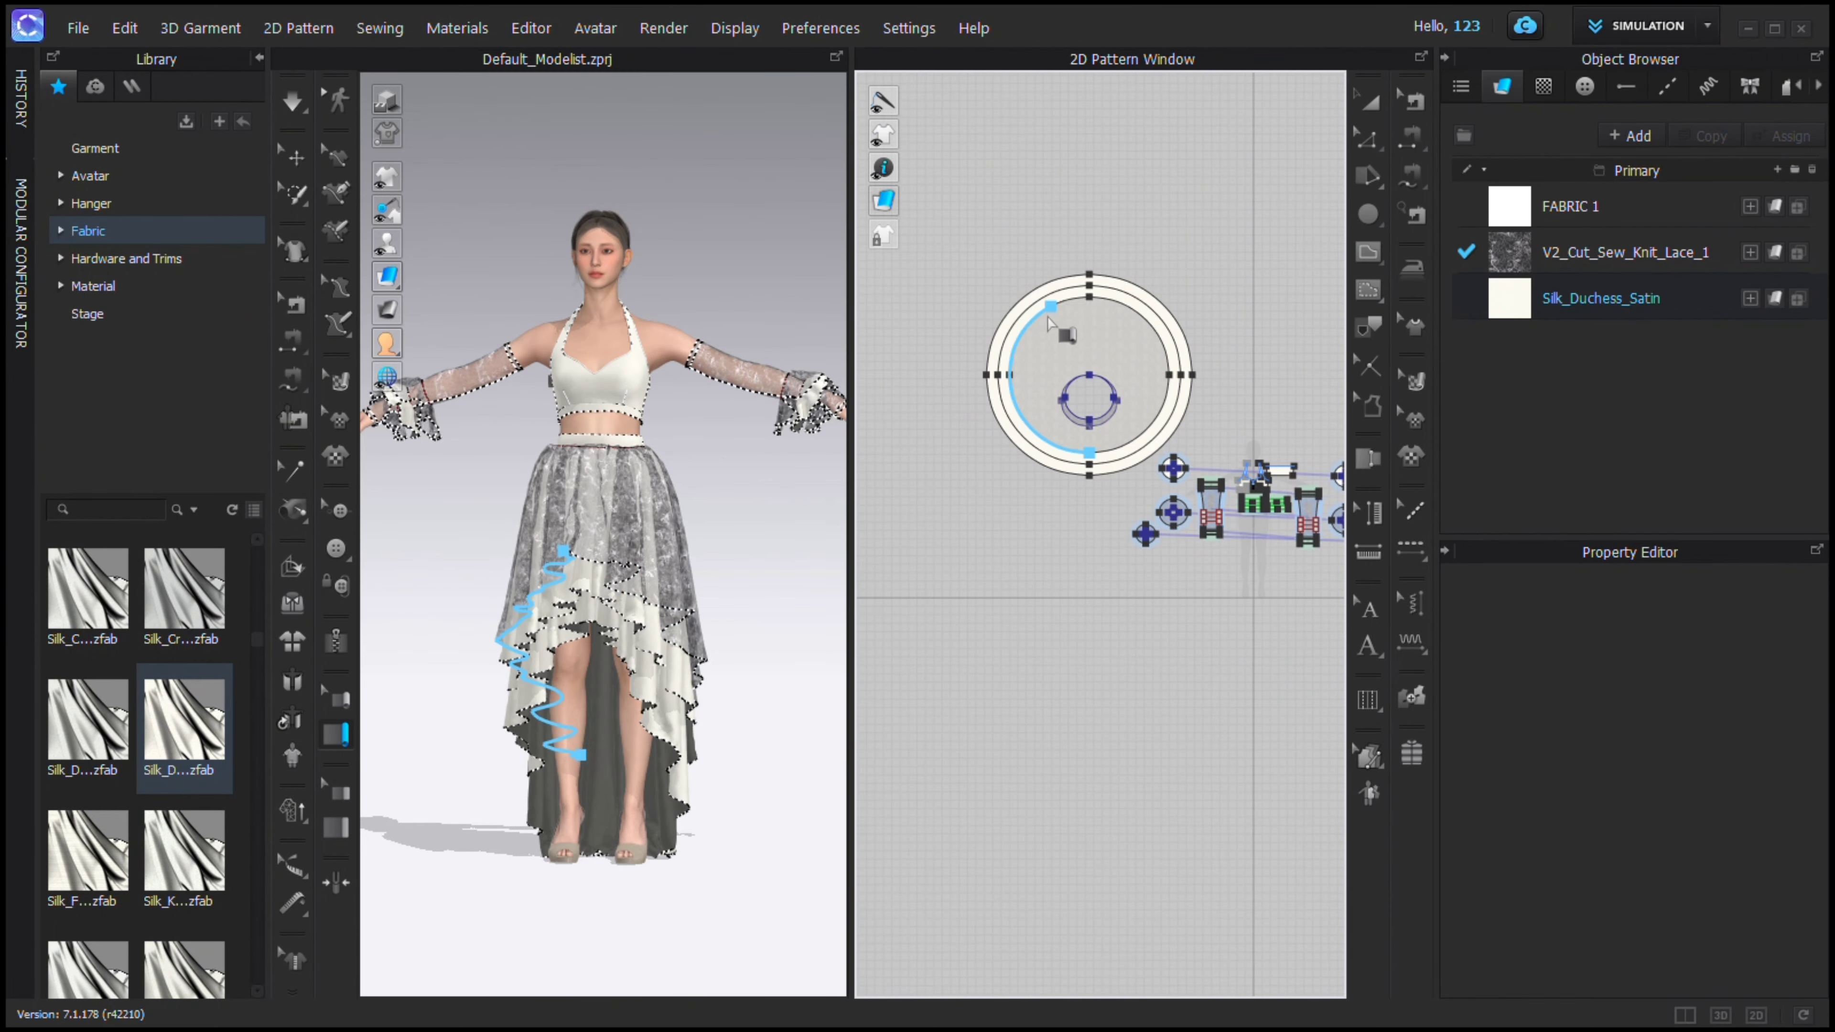
left_click(1089, 453)
left_click(1733, 709)
type("0.8")
scroll(1192, 520, "up", 3)
Create piping around the middle skirt ring's edge in Silk_Duchess_Satin with a particle distance of 0.8 mm.
middle_click_drag(1184, 500, 1247, 638)
left_click(1067, 537)
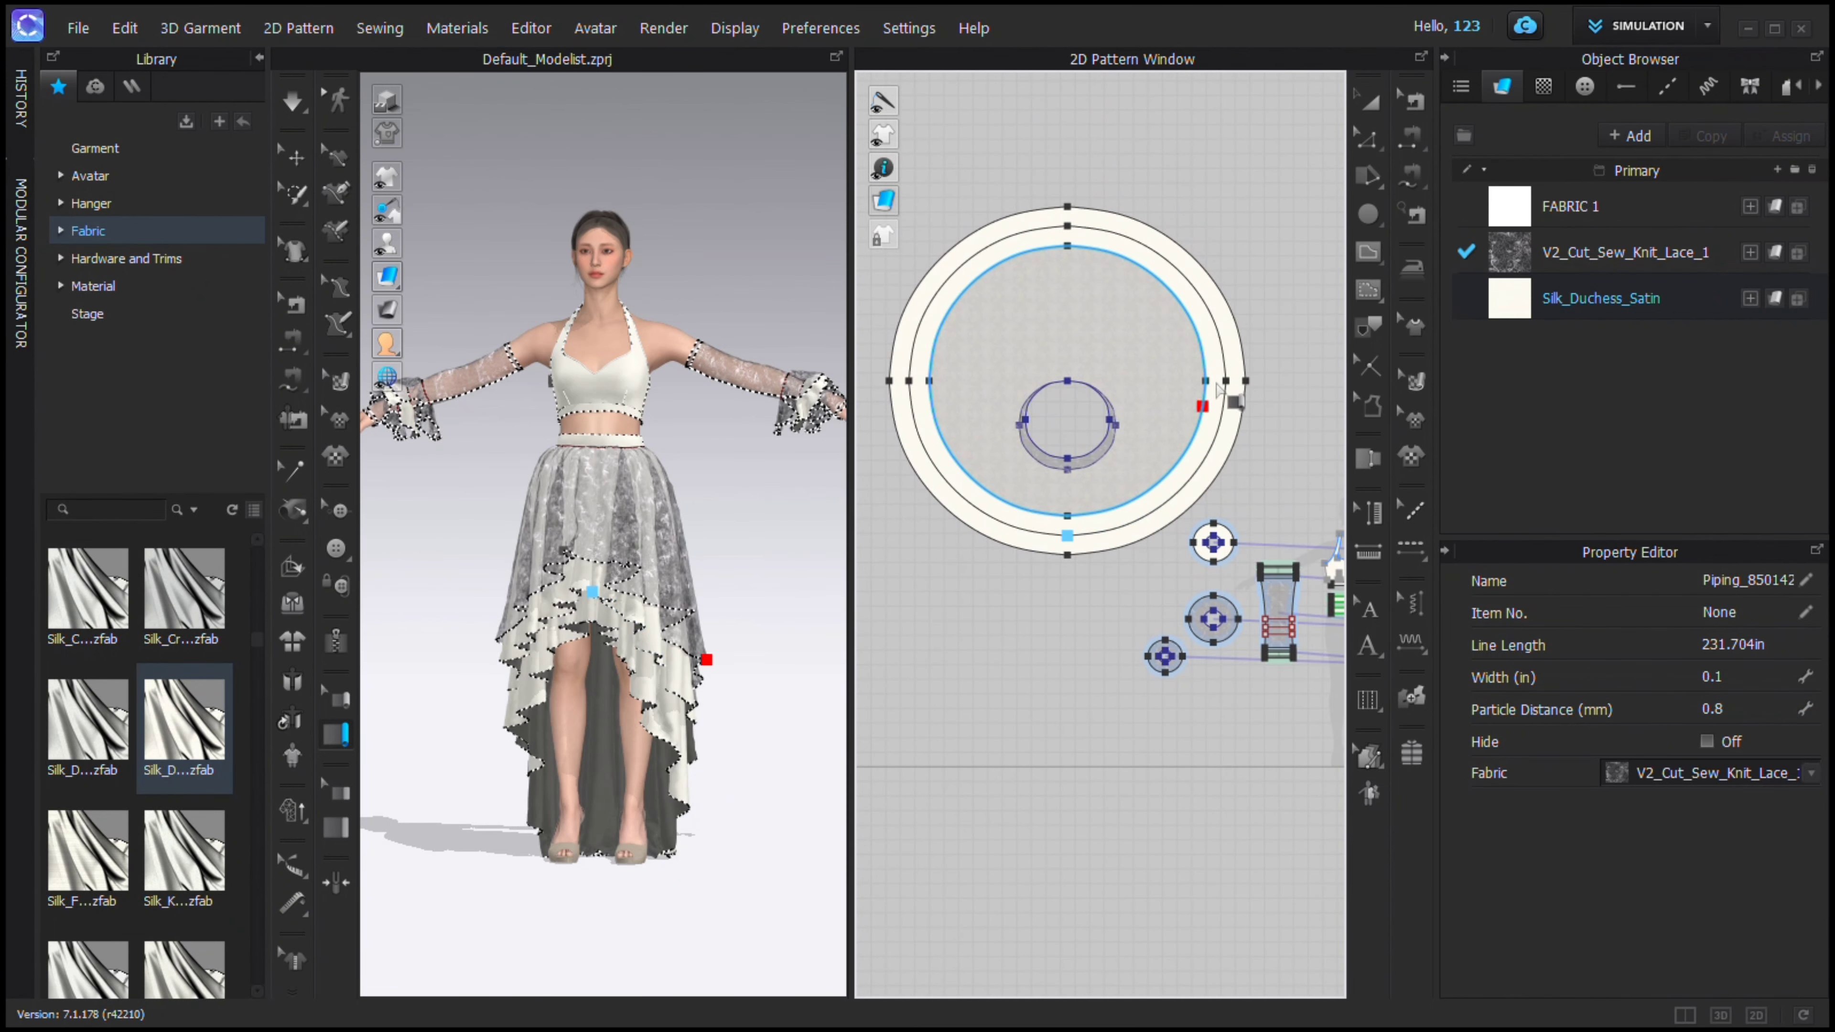
left_click(951, 275)
left_click(1067, 535)
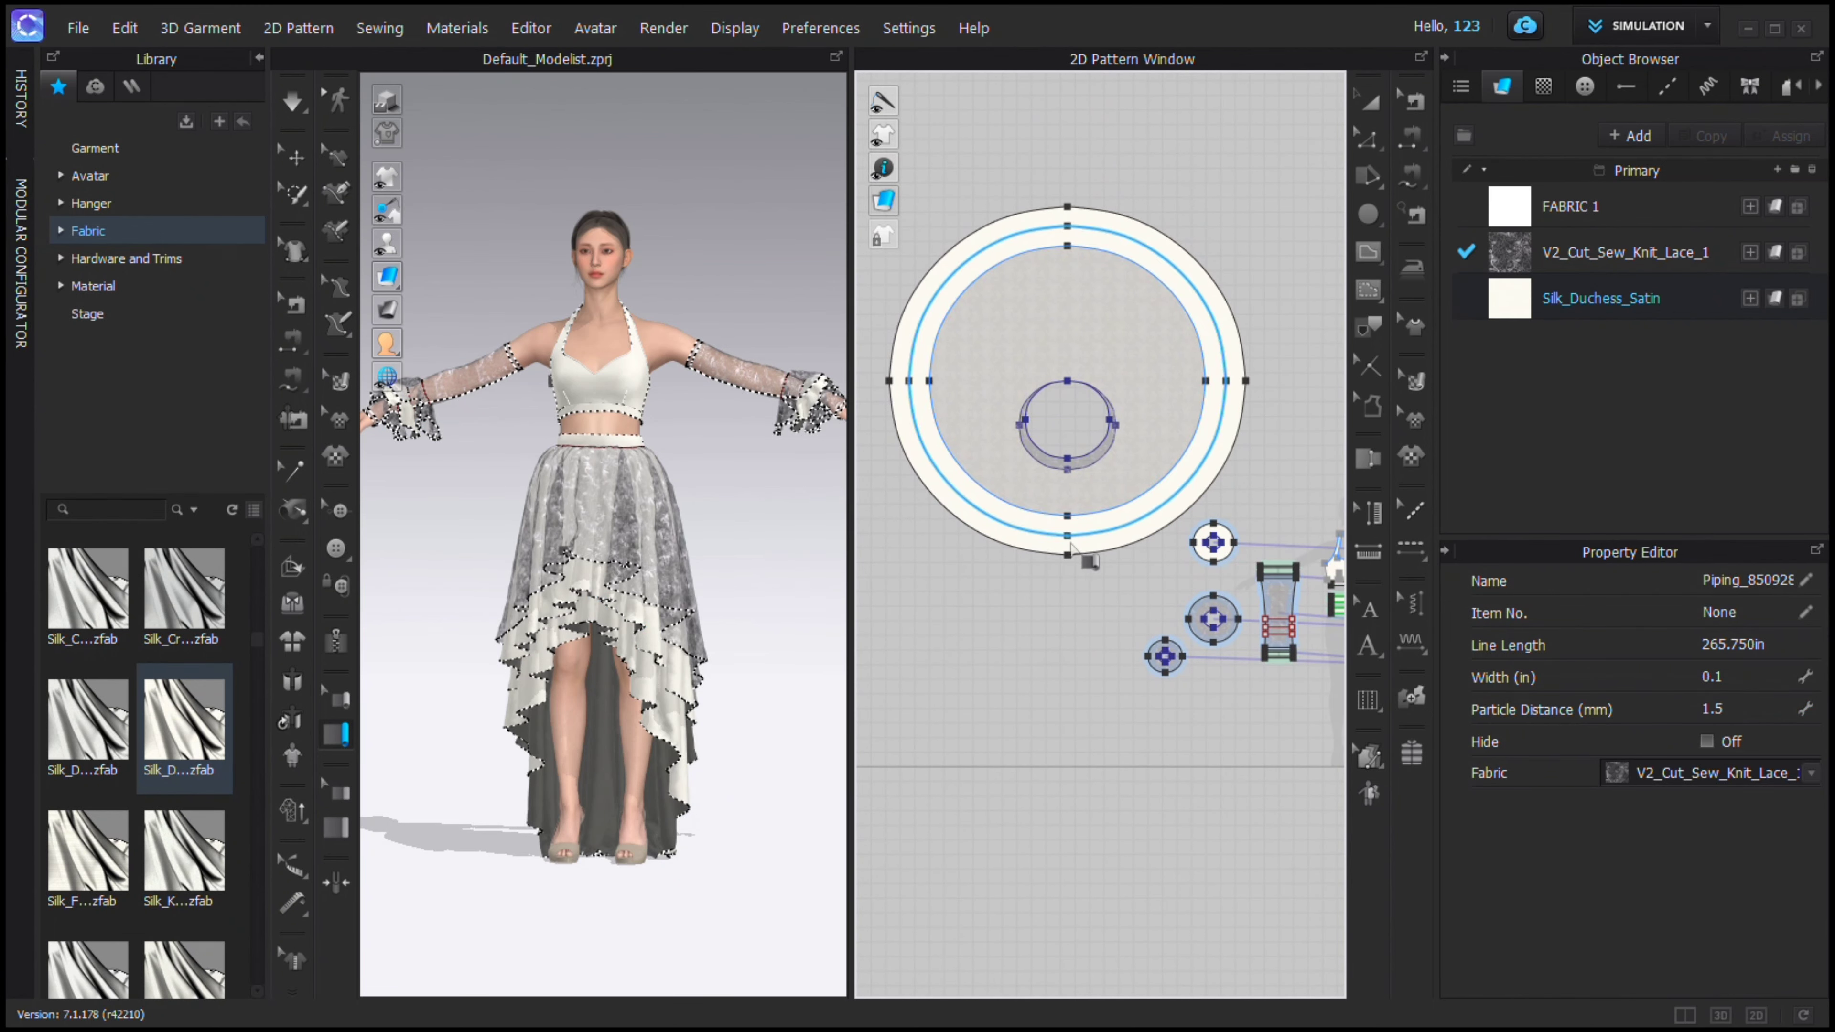
left_click(1811, 773)
left_click(1690, 841)
left_click(1757, 709)
type("0.8")
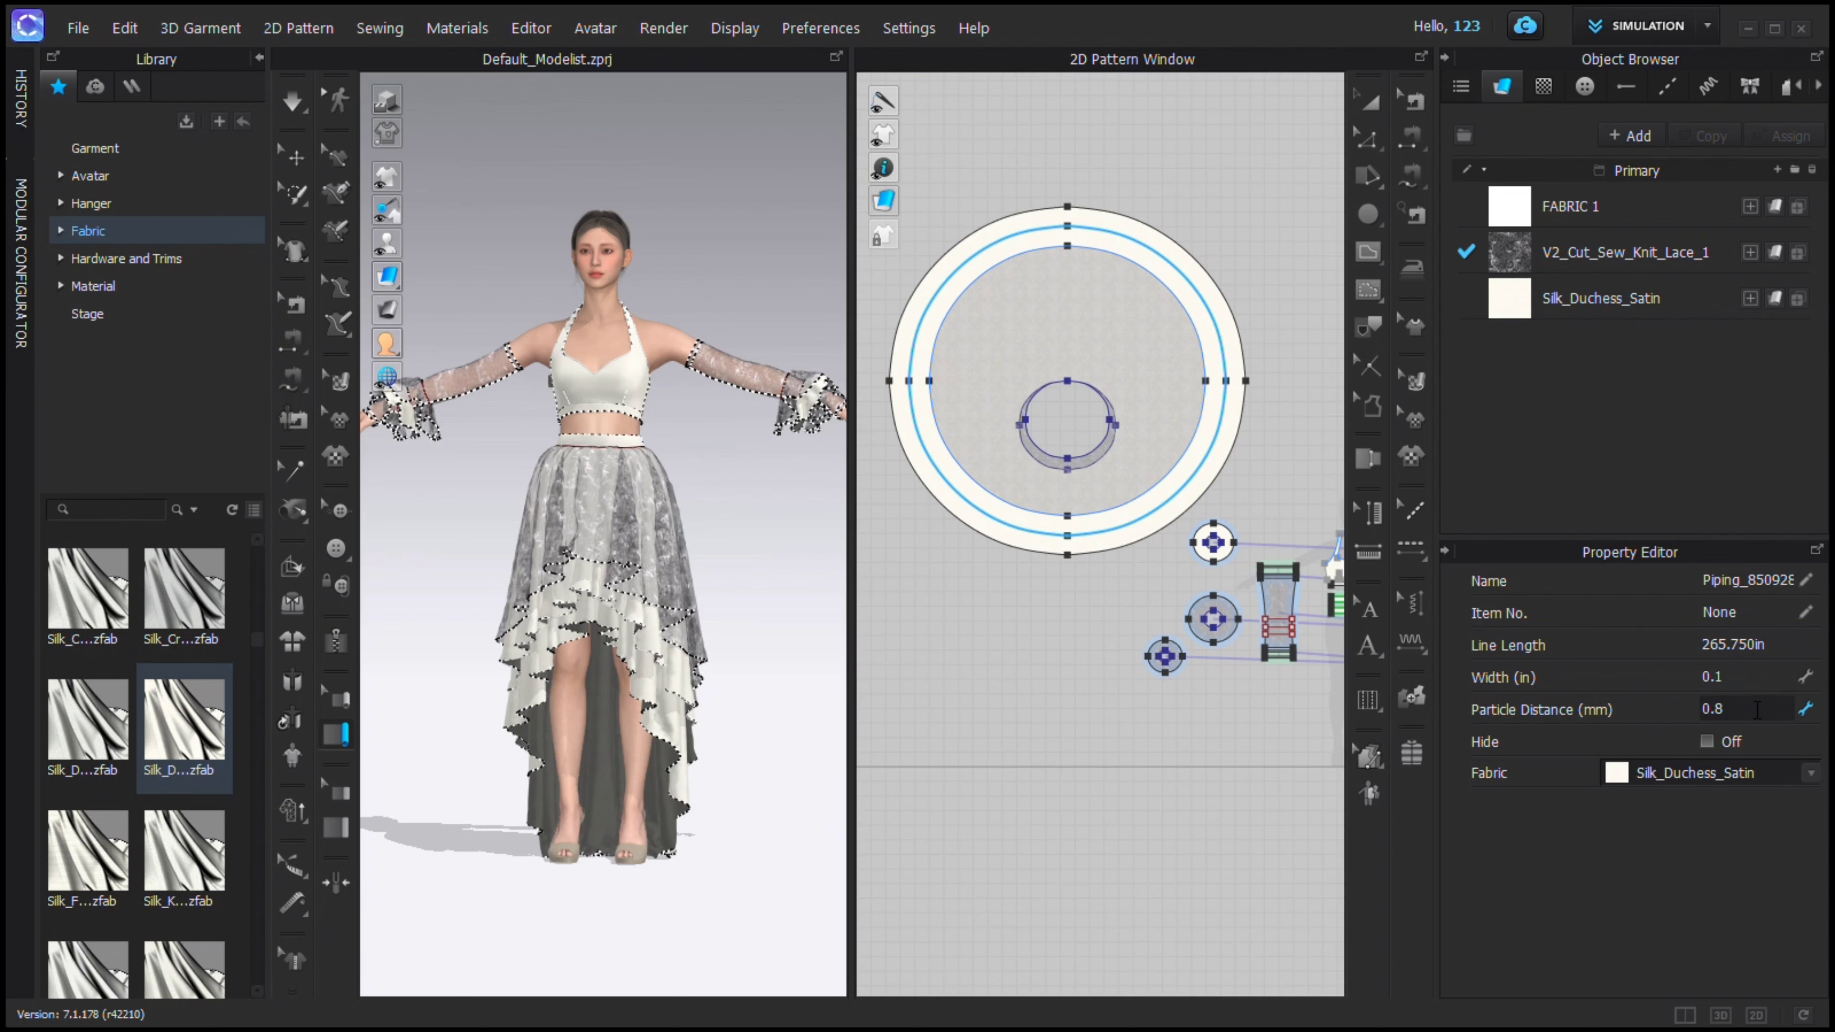
Create piping around the outermost skirt ring's edge in Silk_Duchess_Satin with a particle distance of 0.8 mm.
left_click(1066, 555)
left_click(1250, 380)
left_click(1069, 206)
left_click(889, 381)
double_click(1066, 556)
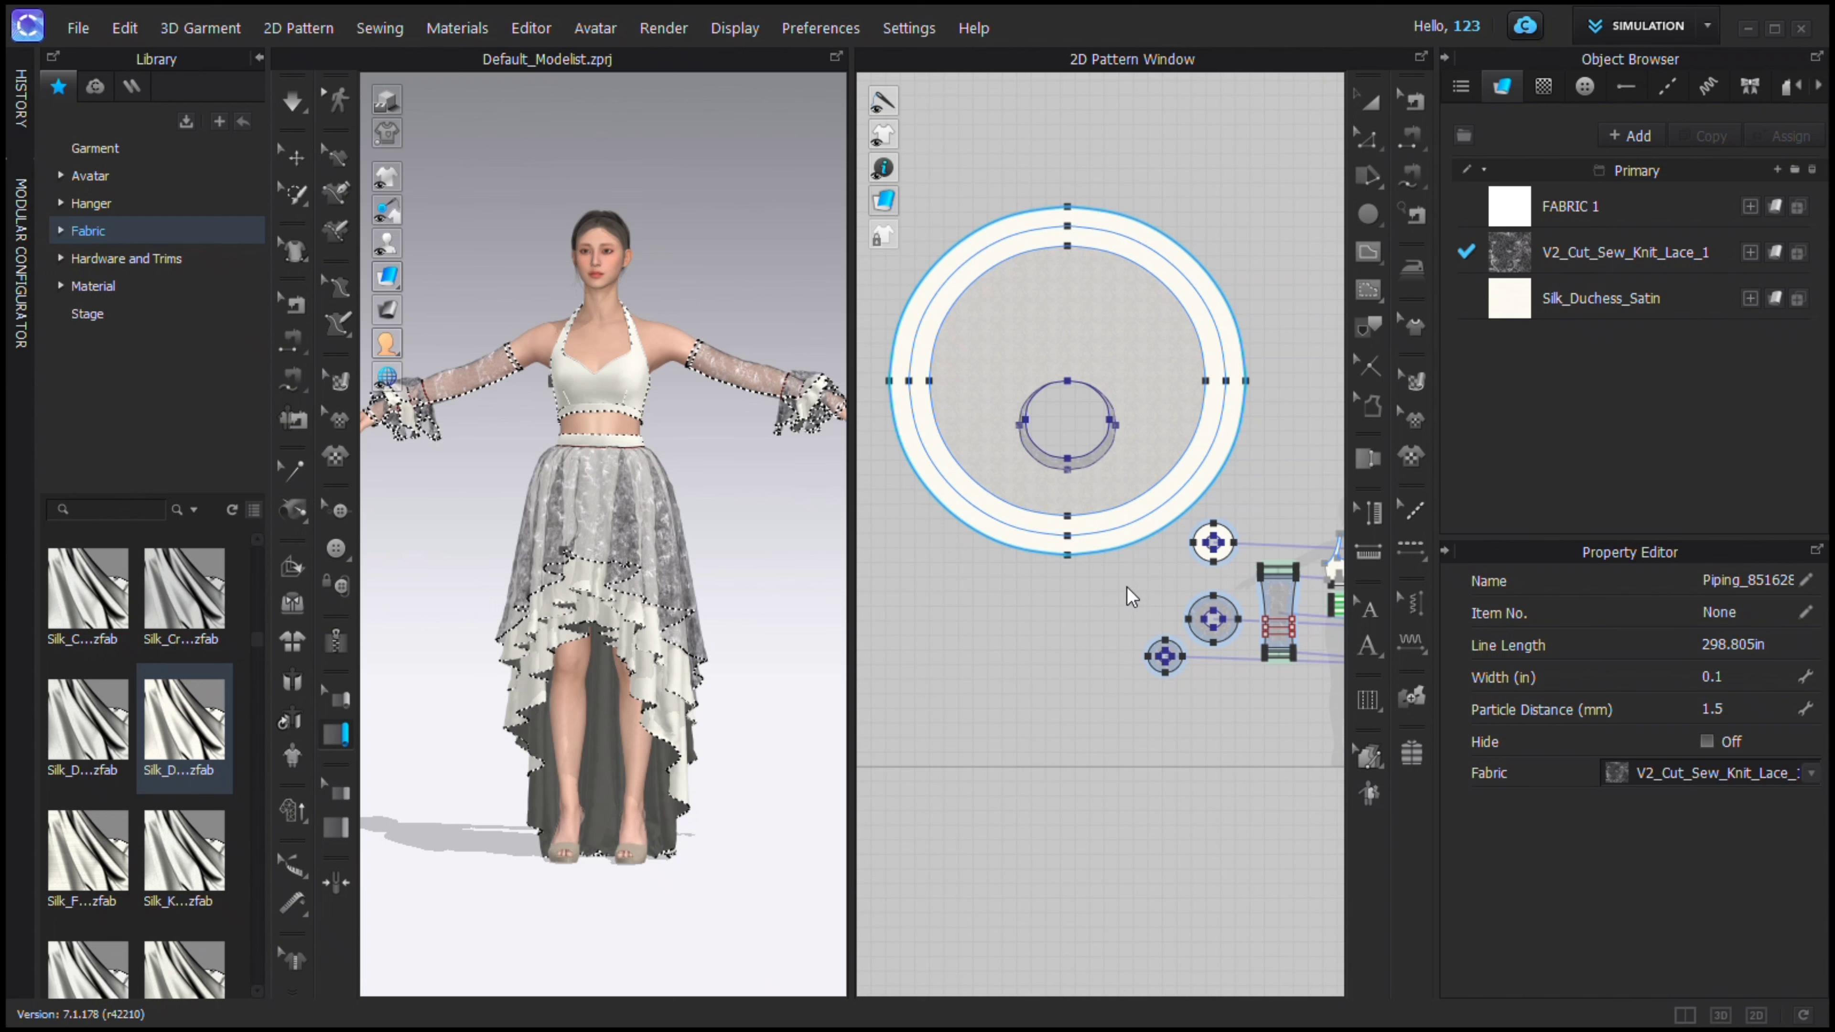
left_click(1808, 772)
left_click(1728, 839)
left_click(1751, 711)
type("0.8")
key("Return")
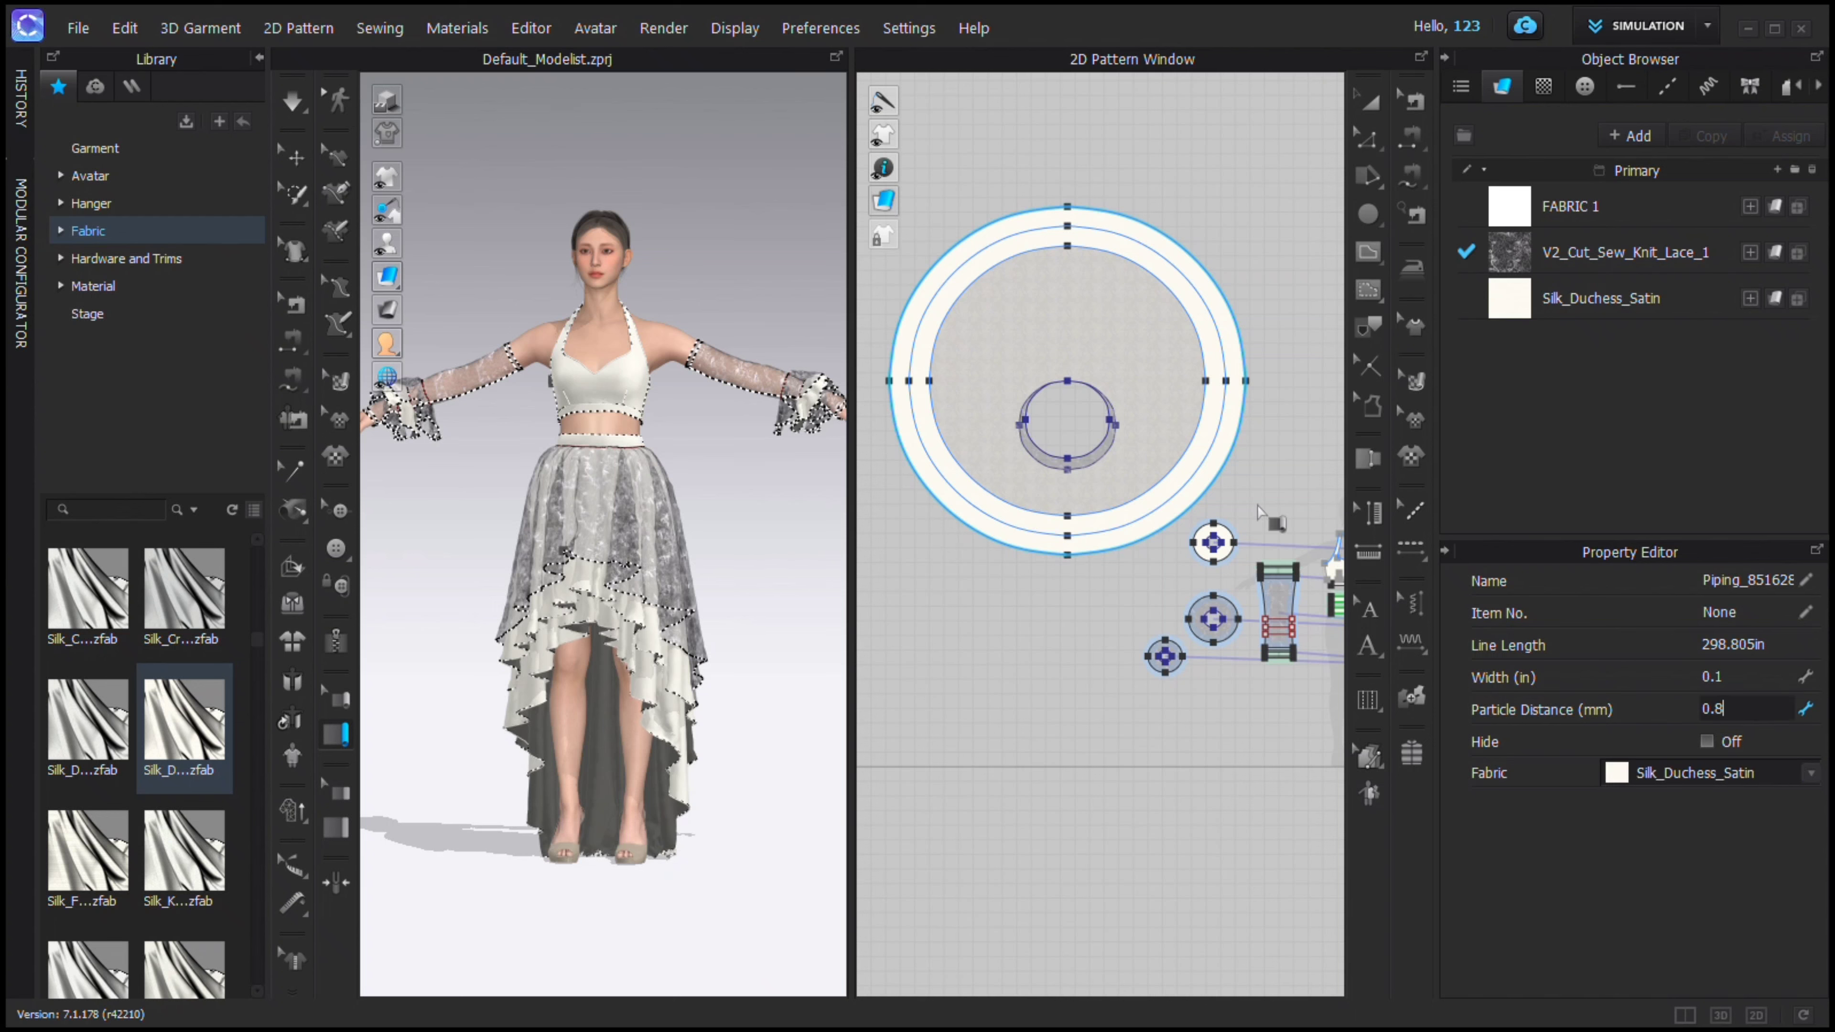
Open the library's avatar pose folder and look through the available poses.
left_click(89, 175)
double_click(165, 639)
scroll(97, 853, "down", 5)
double_click(94, 614)
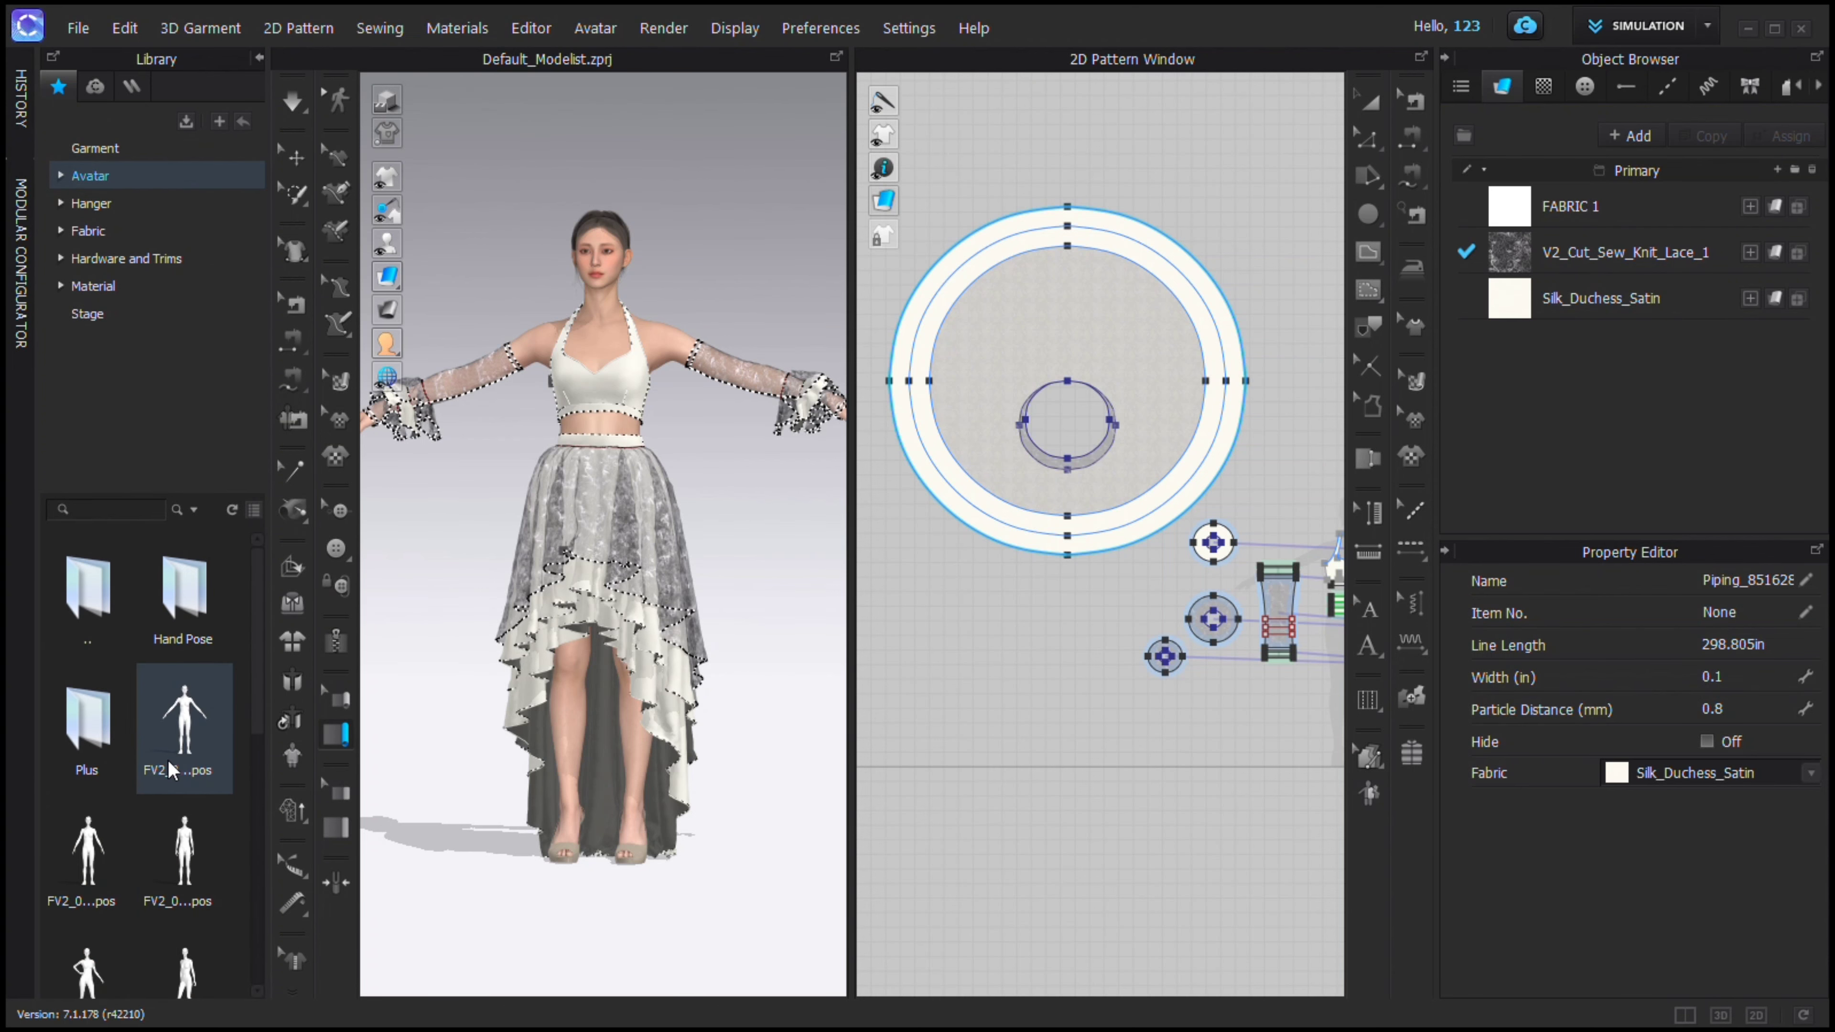
scroll(168, 758, "down", 5)
scroll(1098, 506, "down", 3)
Select all pattern pieces of the garment and set their particle distance to 5 mm.
left_click(1371, 102)
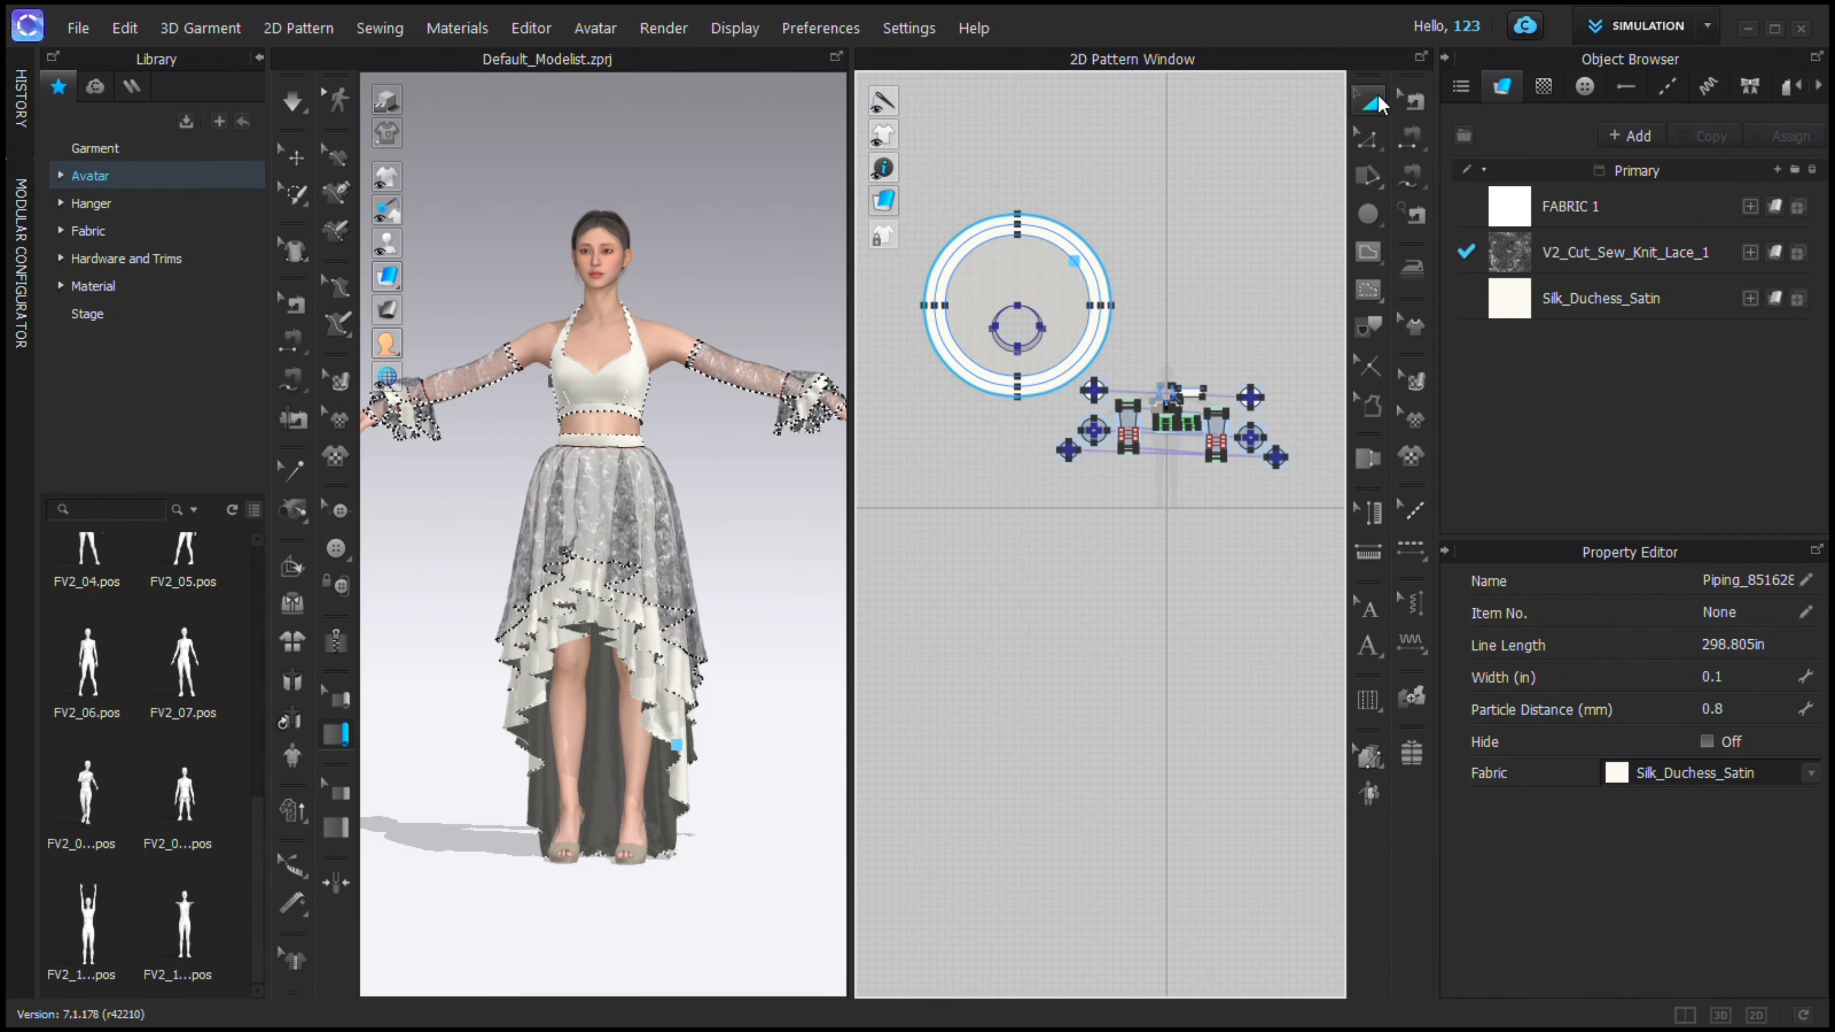
left_click_drag(885, 512, 1309, 170)
scroll(1674, 681, "down", 3)
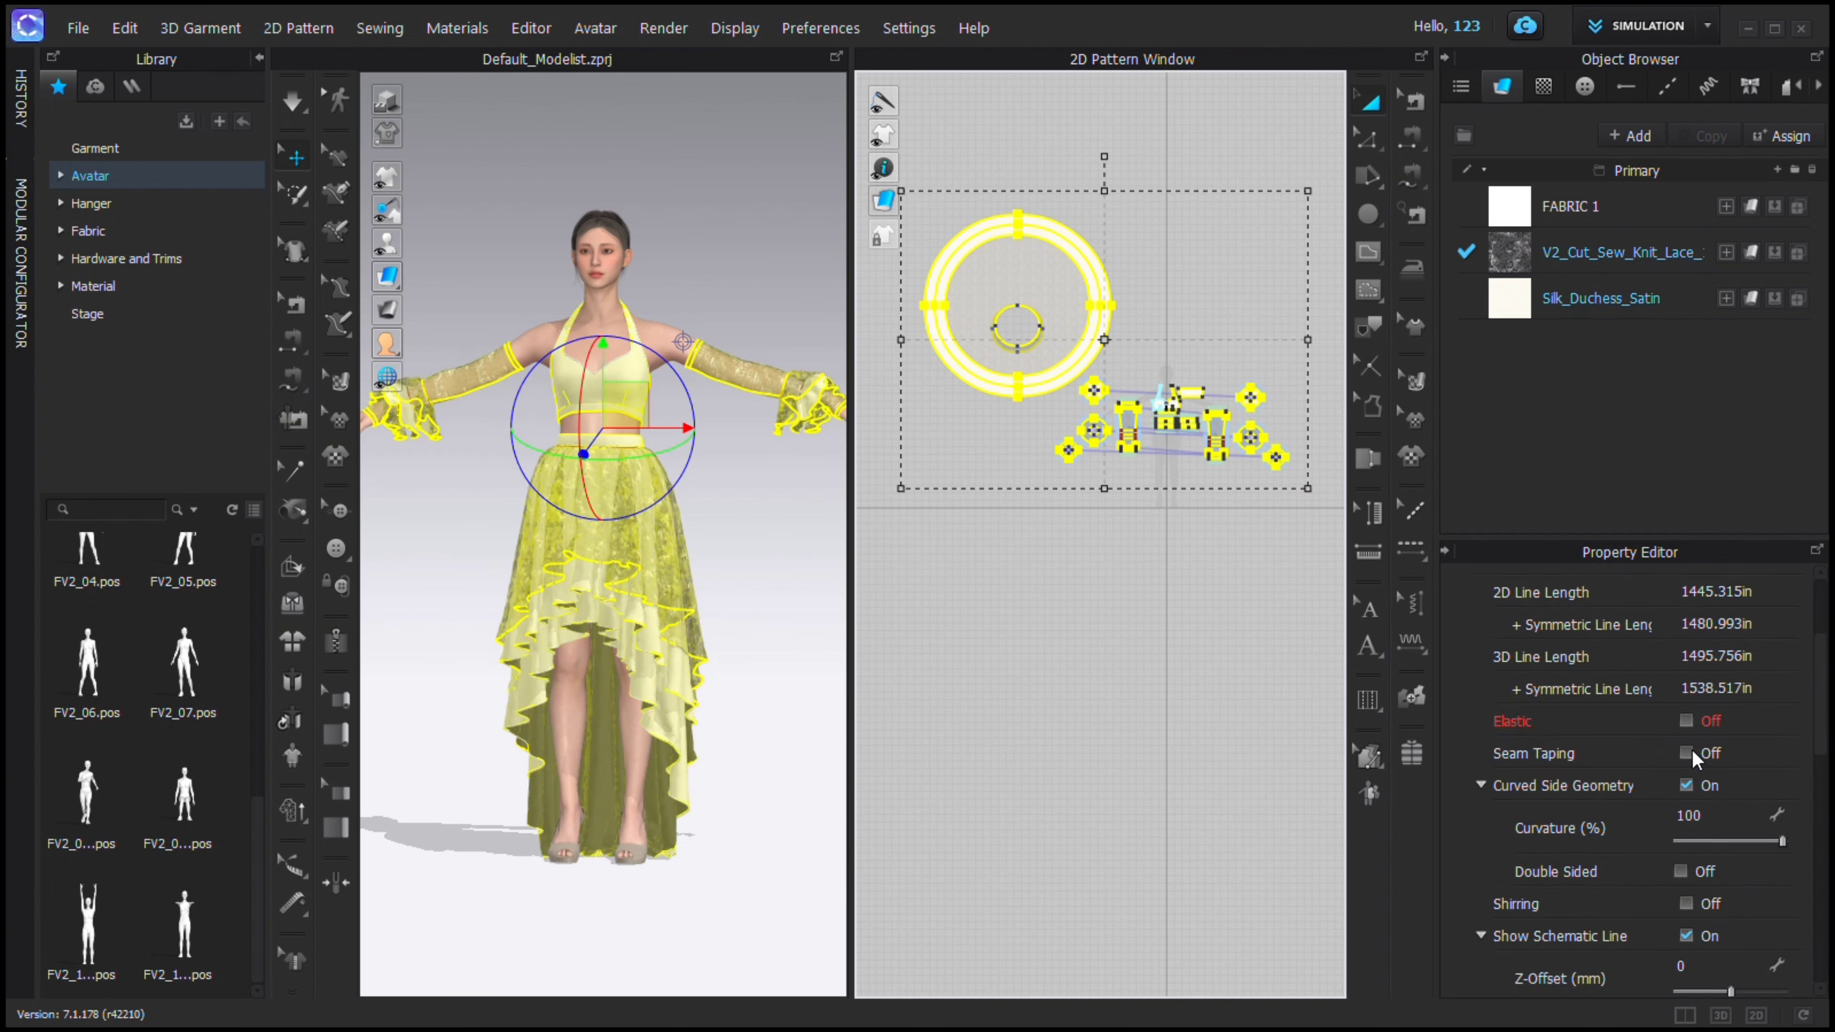
scroll(1674, 683, "down", 3)
left_click(1732, 847)
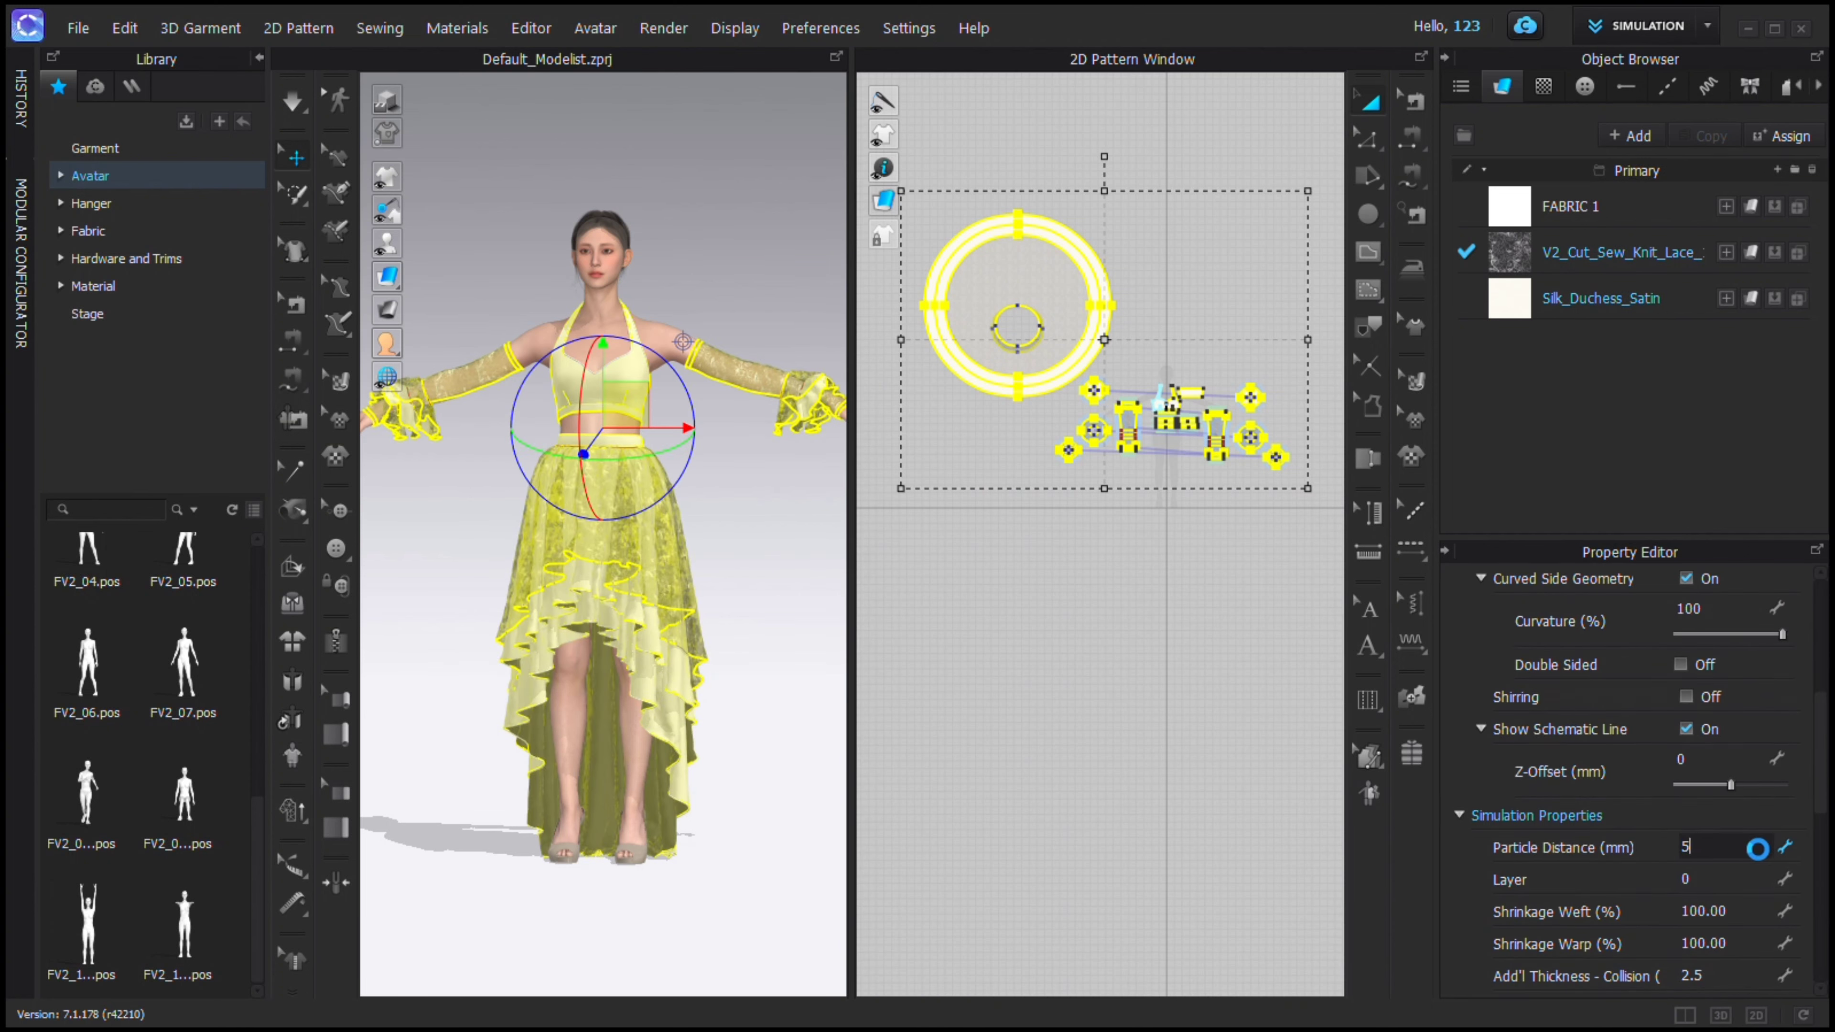
Turn on desaturation for the Silk_Duchess_Satin texture, raise its shadow intensity slightly and push its shadow brightness to the maximum.
left_click(1474, 298)
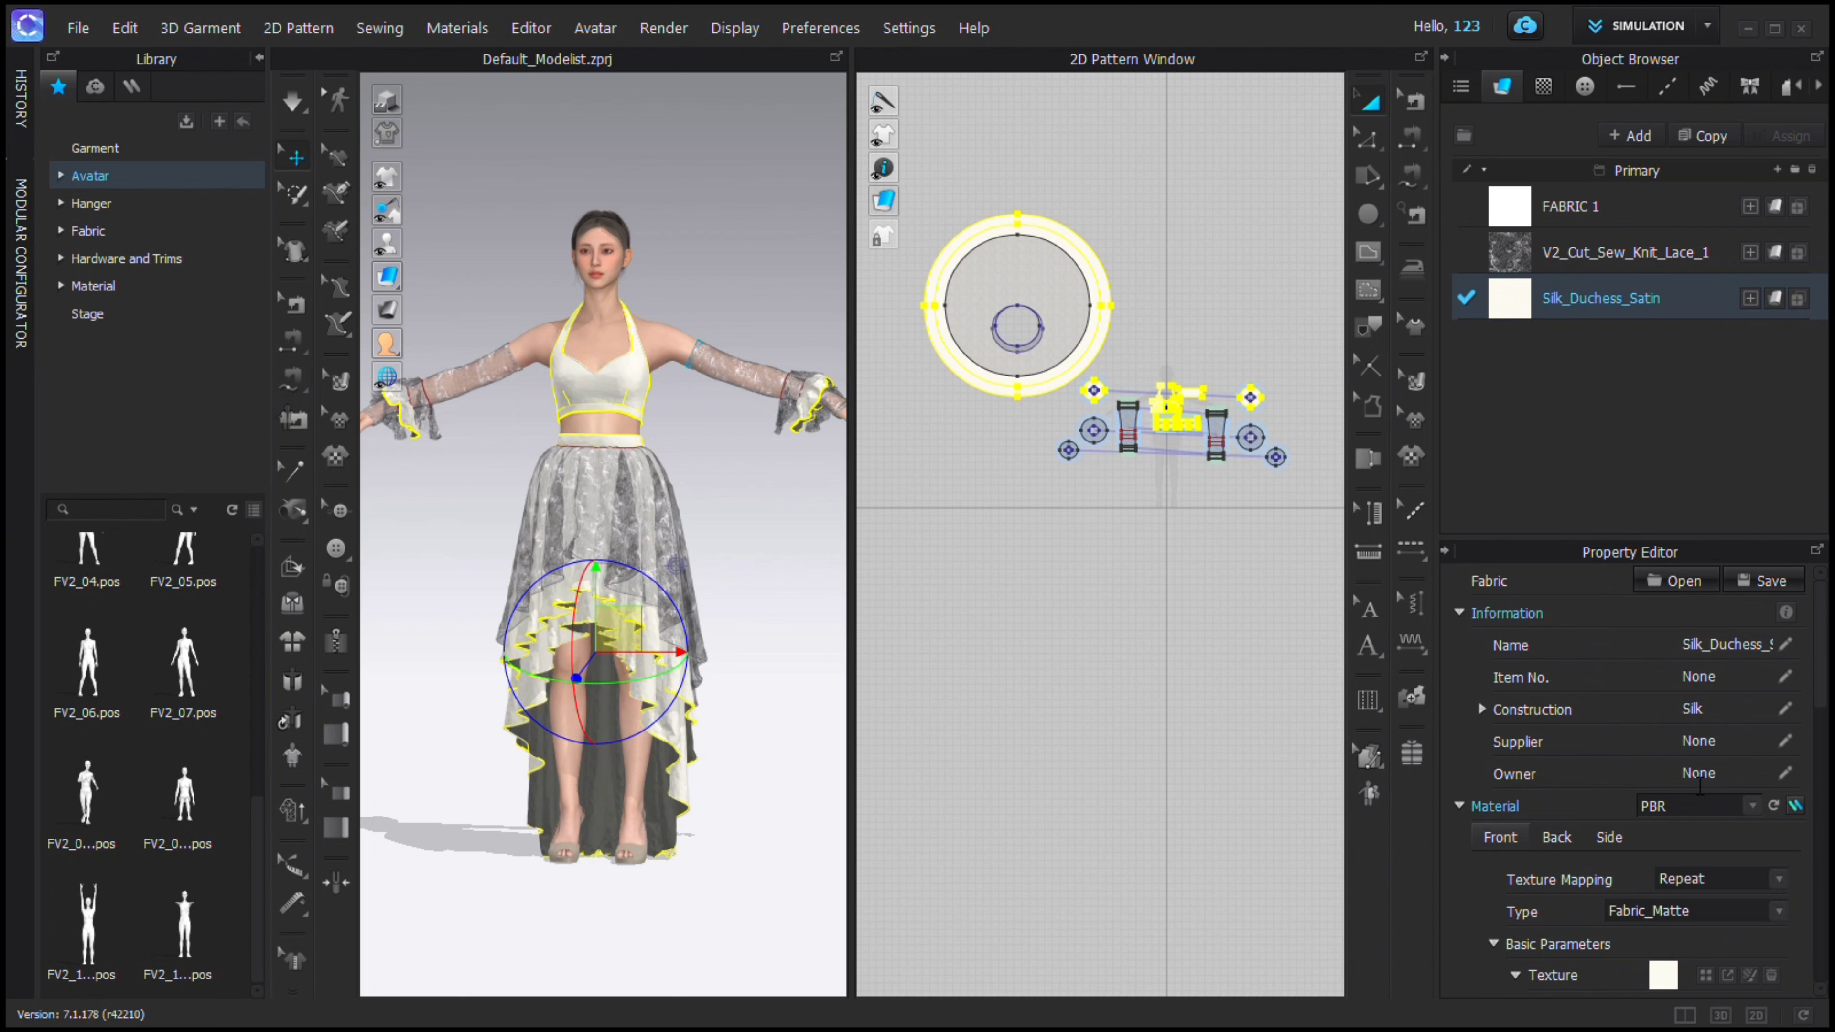
scroll(1477, 700, "down", 5)
left_click(1662, 664)
left_click_drag(1707, 766, 1812, 770)
left_click_drag(1709, 715, 1732, 716)
scroll(1698, 787, "down", 5)
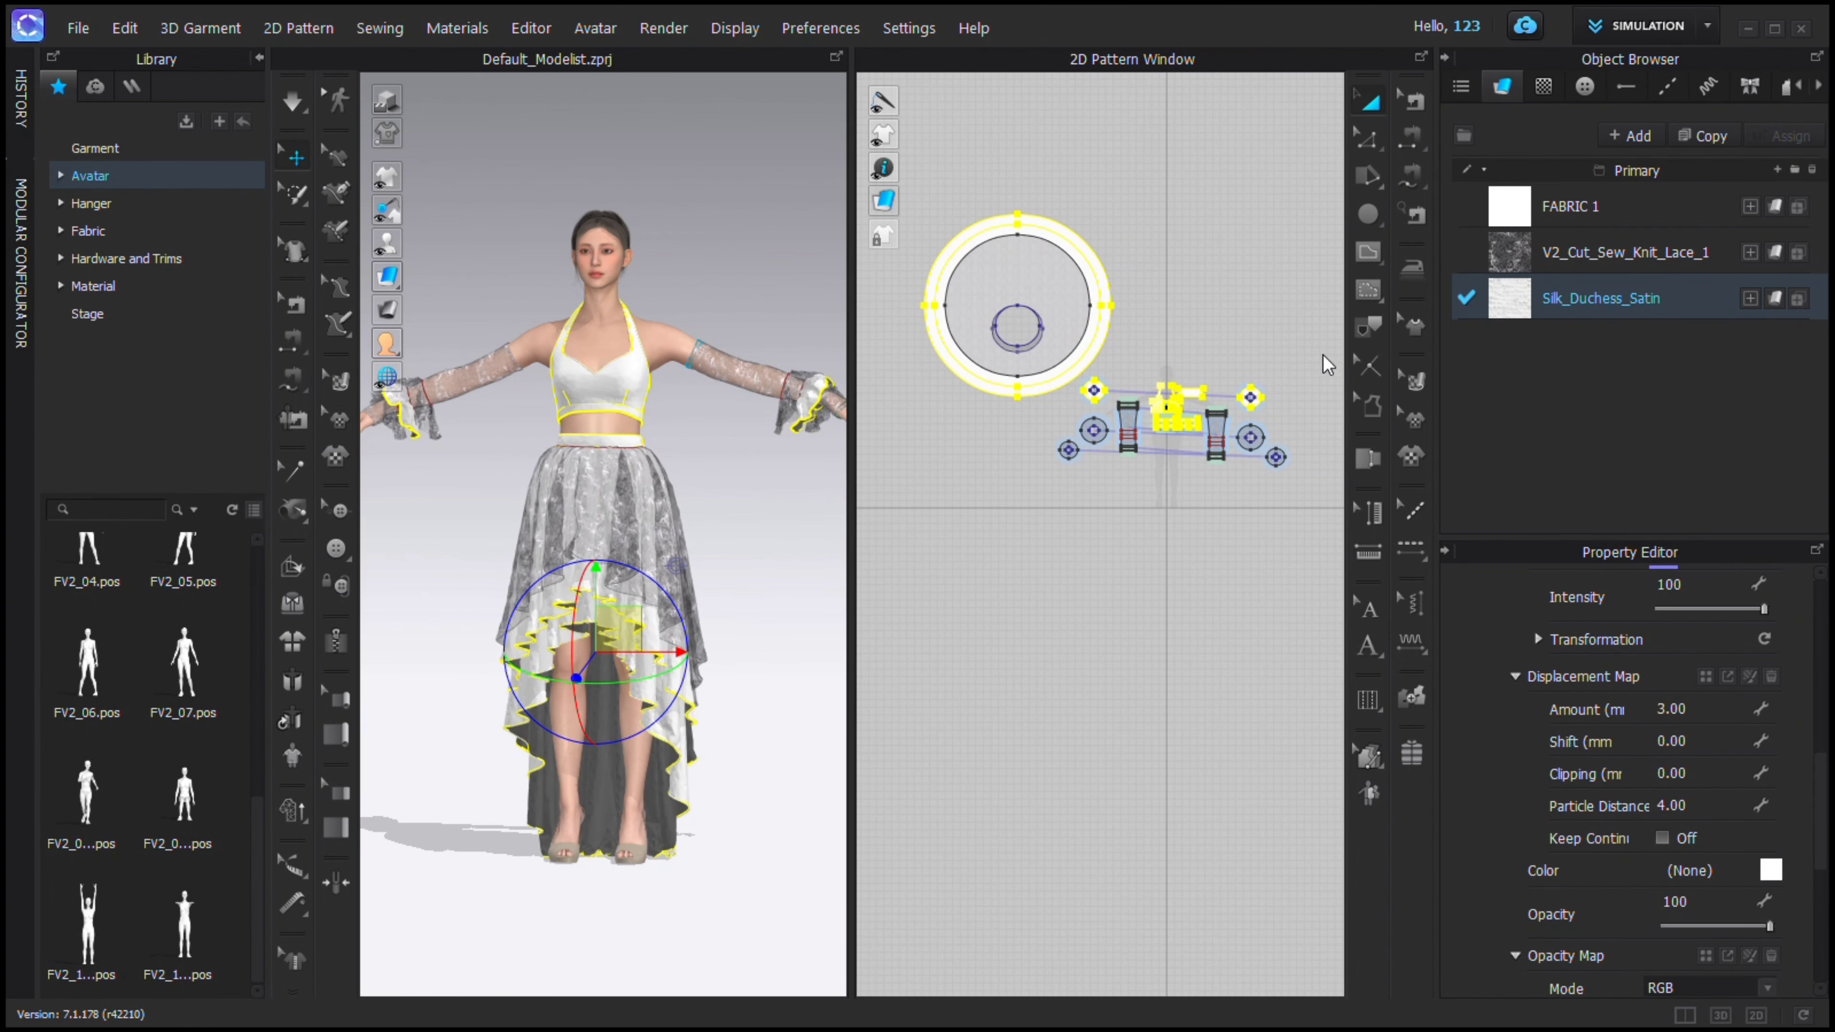
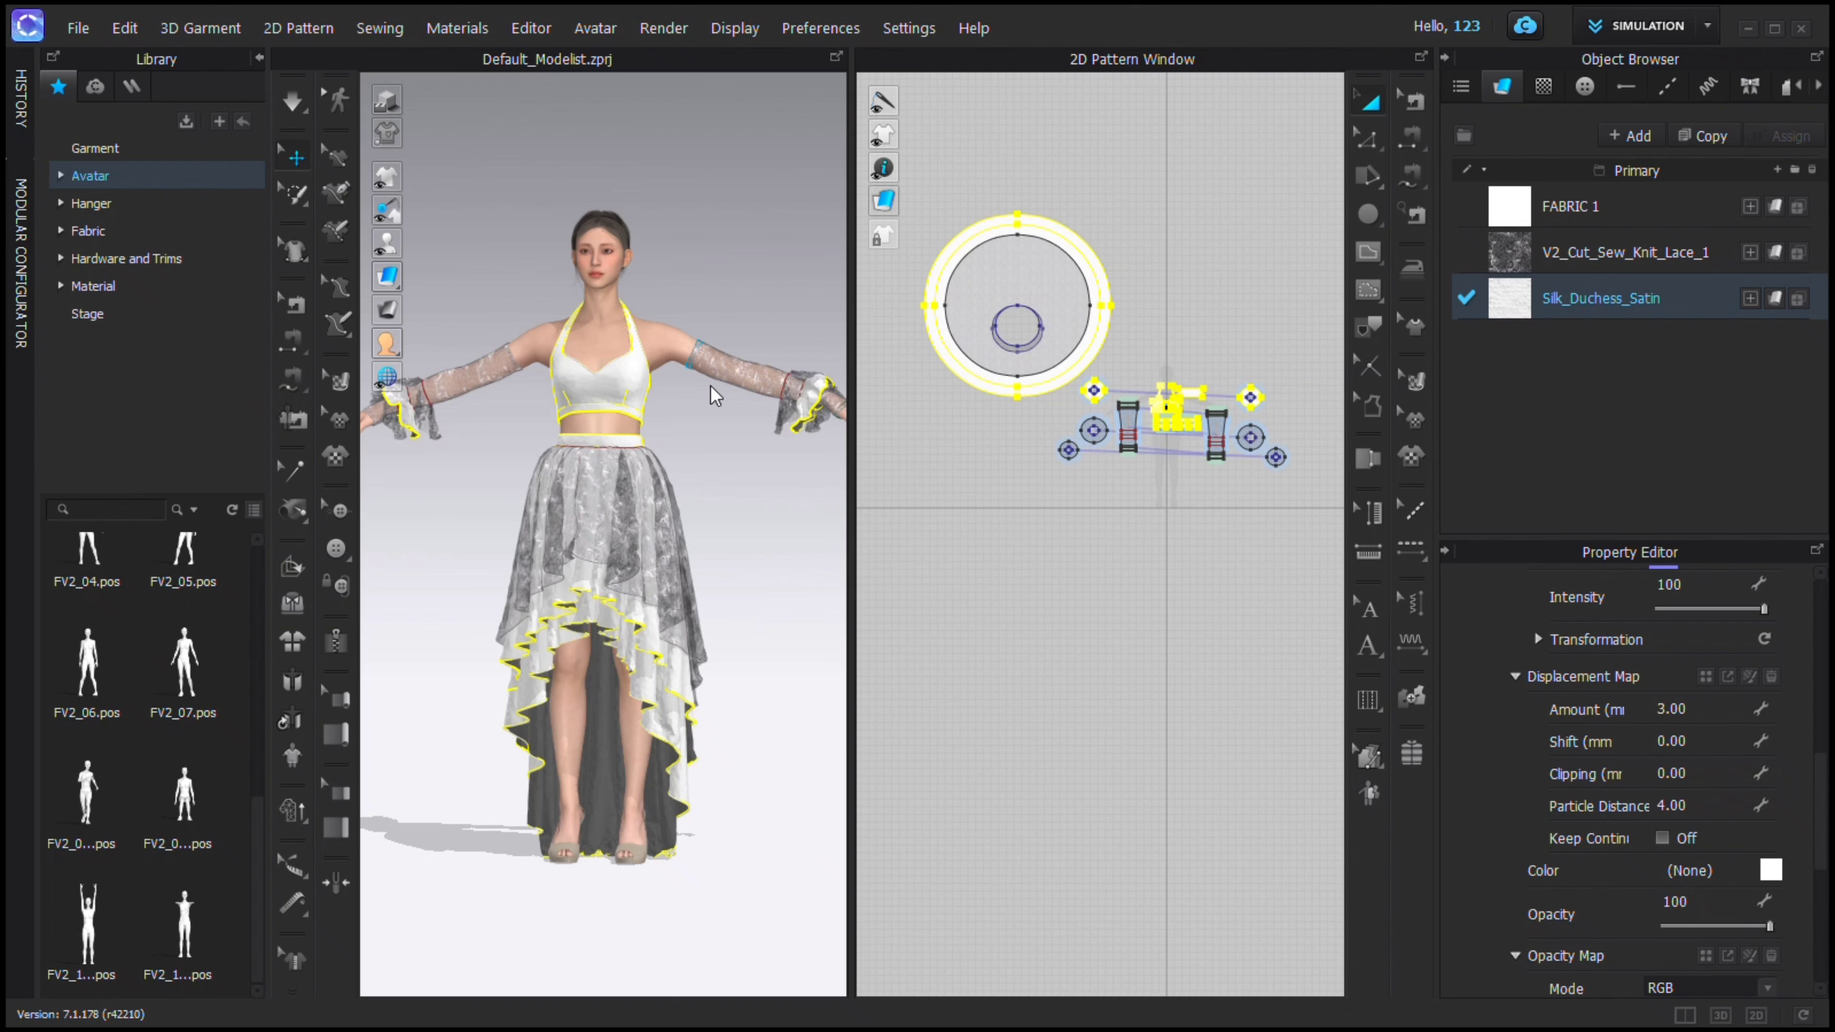
Try a warm-toned floral print on Silk_Duchess_Satin, delete it and use a greyish floral print on the fabric.
key("ctrl+v")
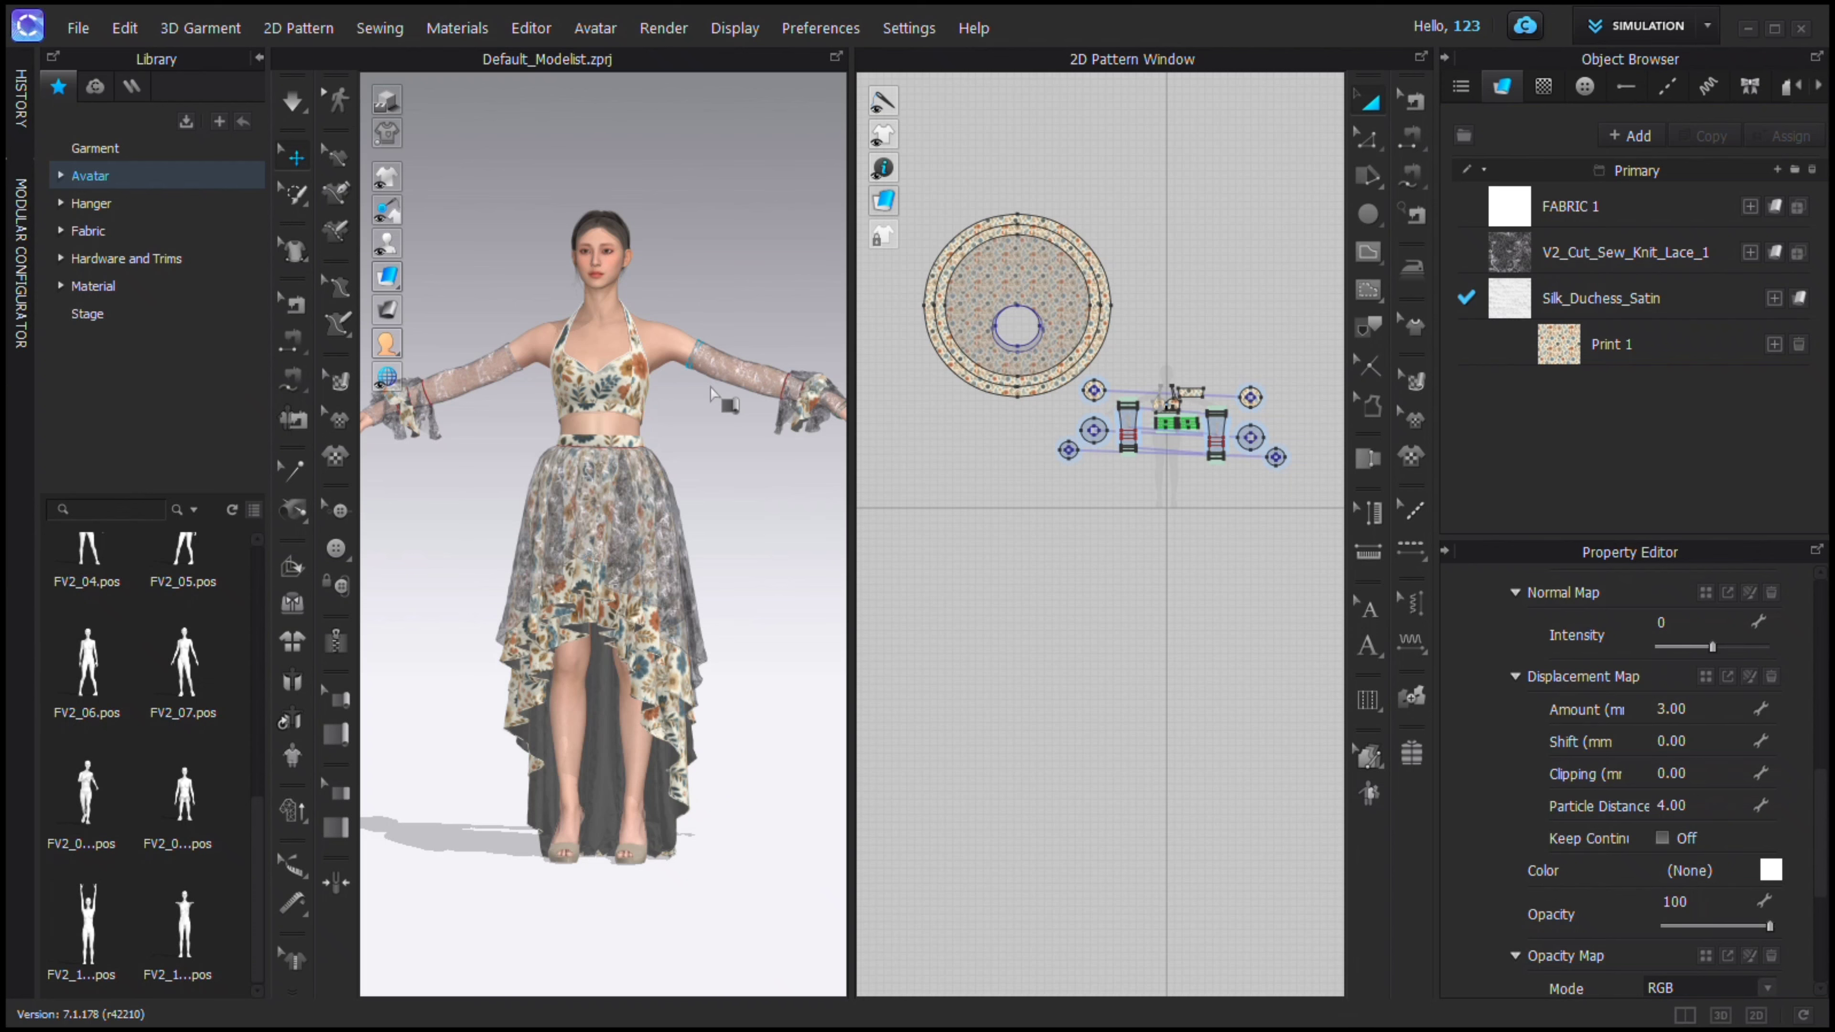
left_click(1799, 344)
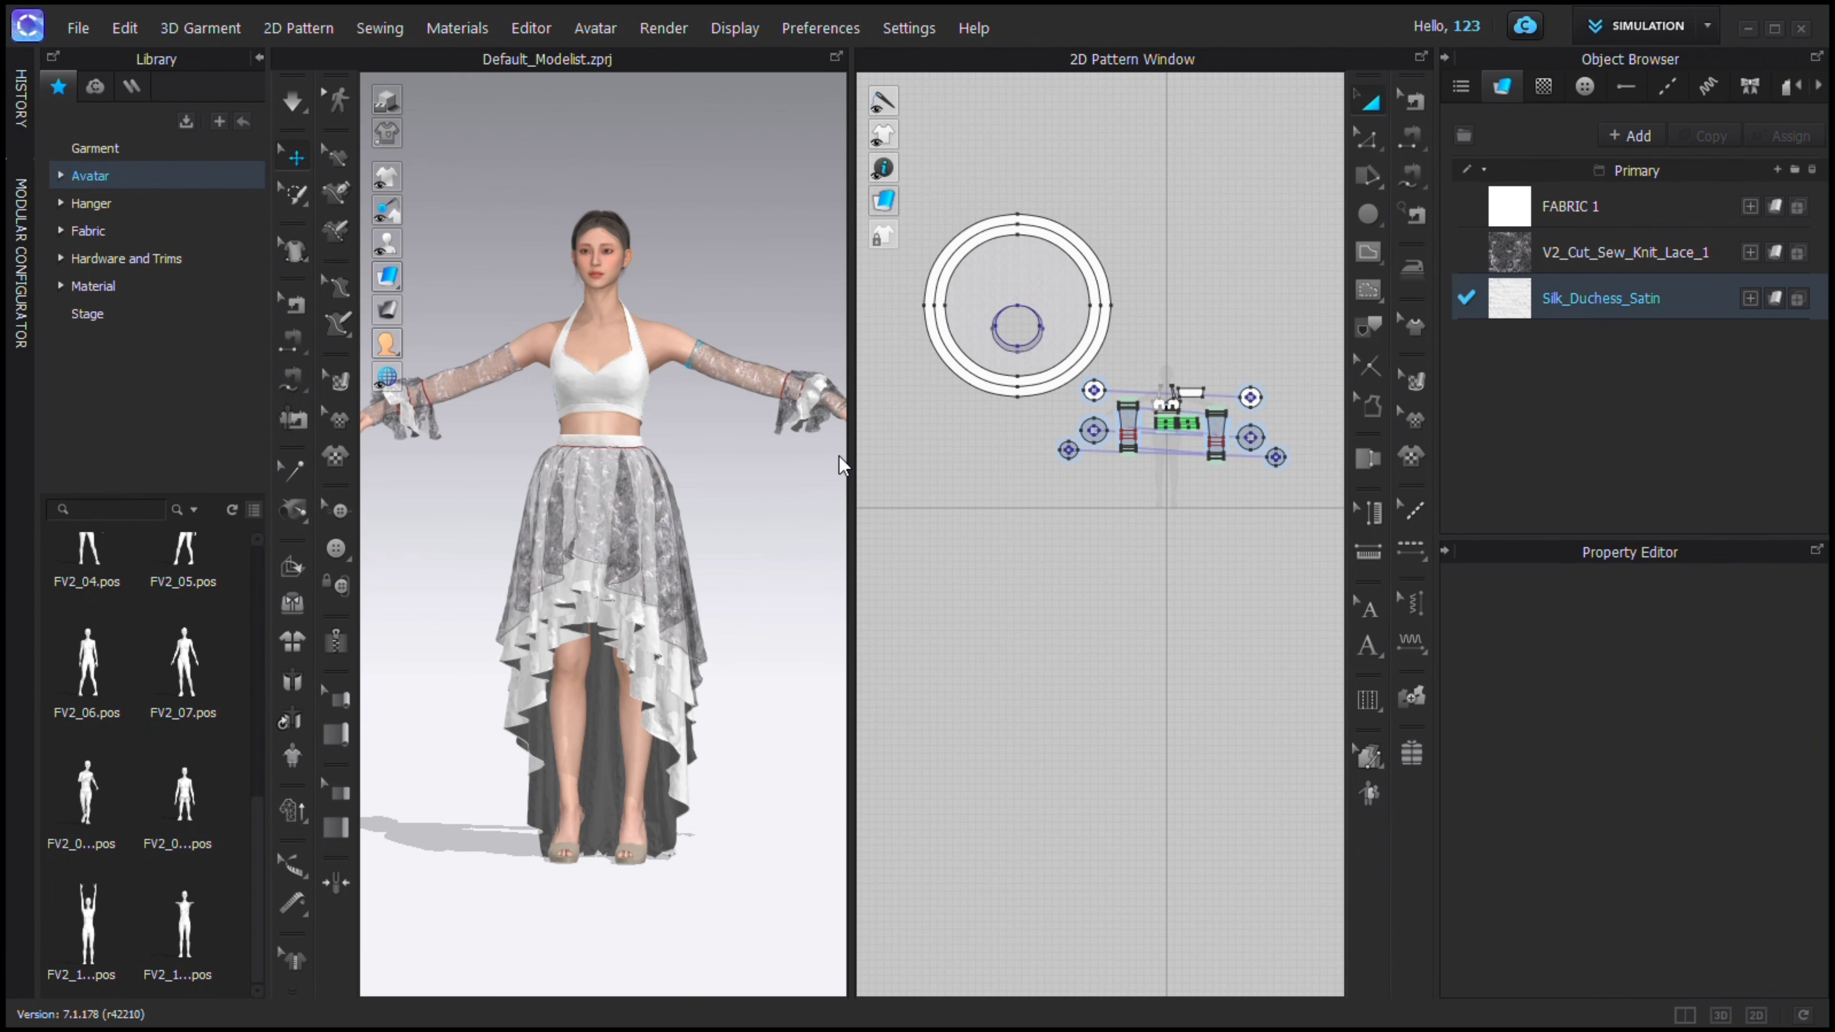
key("ctrl+z")
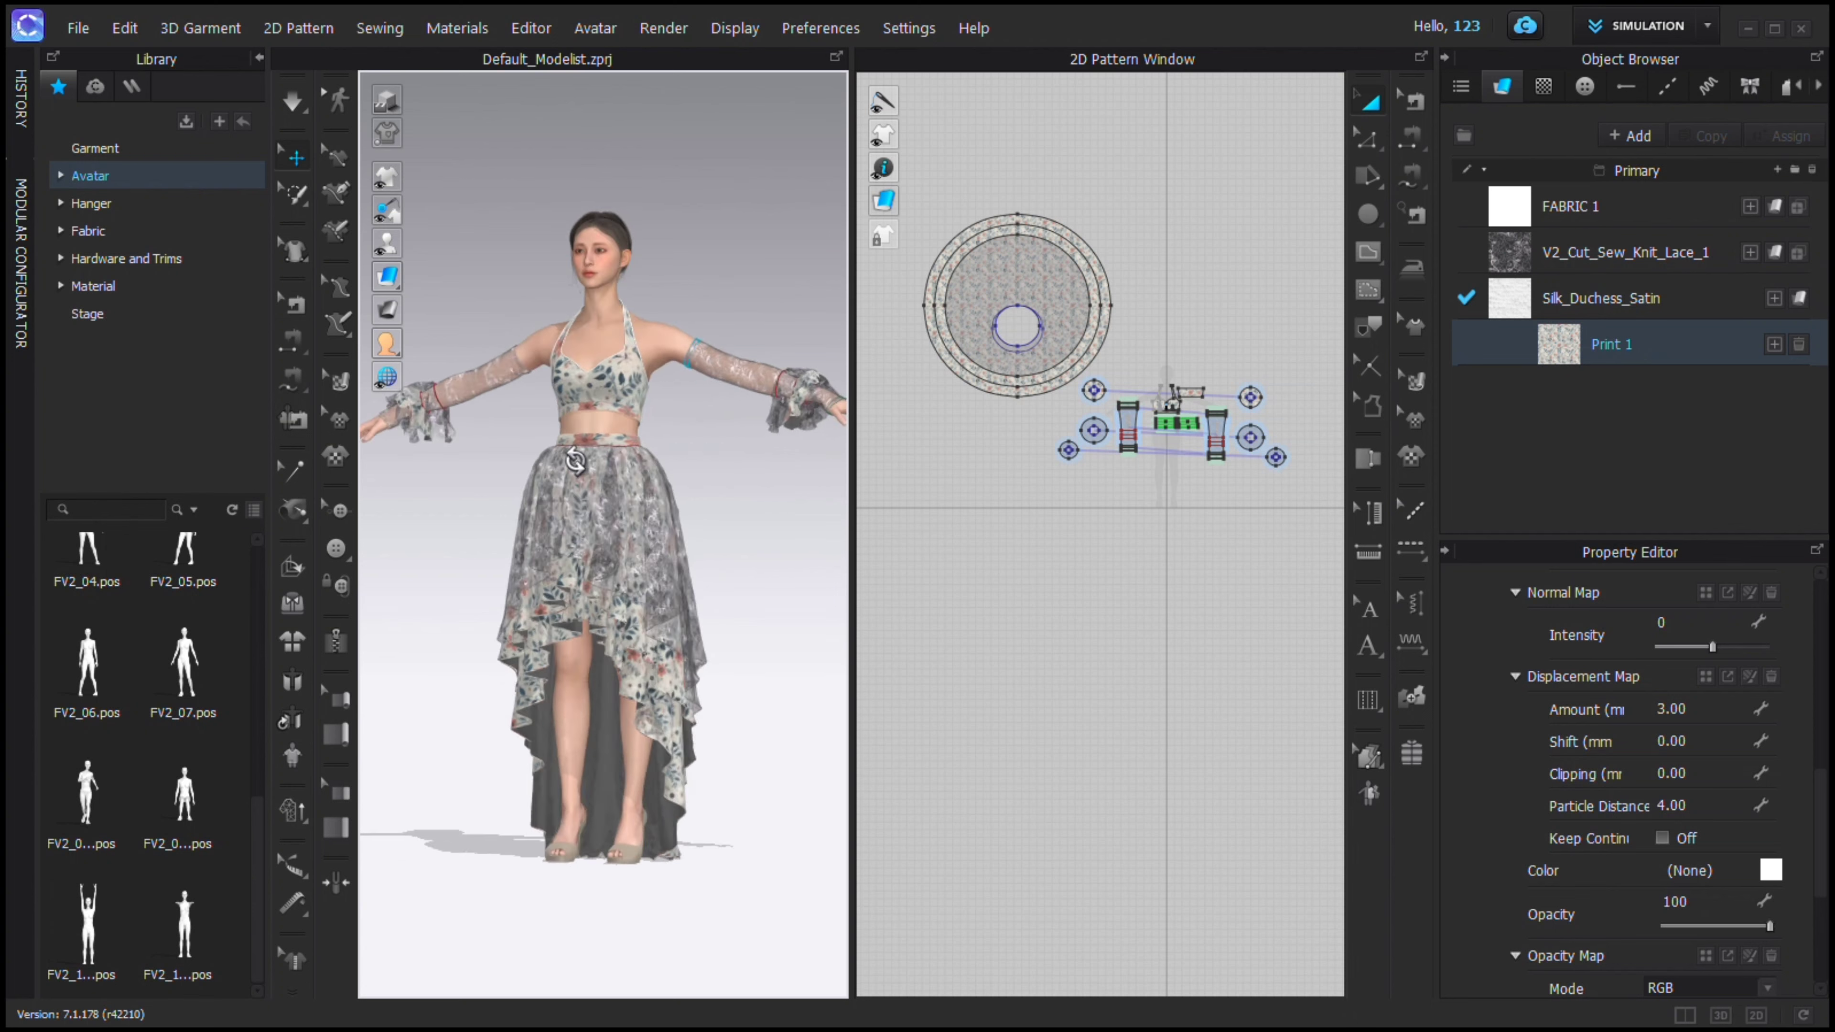
Set the face of the floral print to Both so it covers both sides of the satin.
scroll(1823, 650, "up", 5)
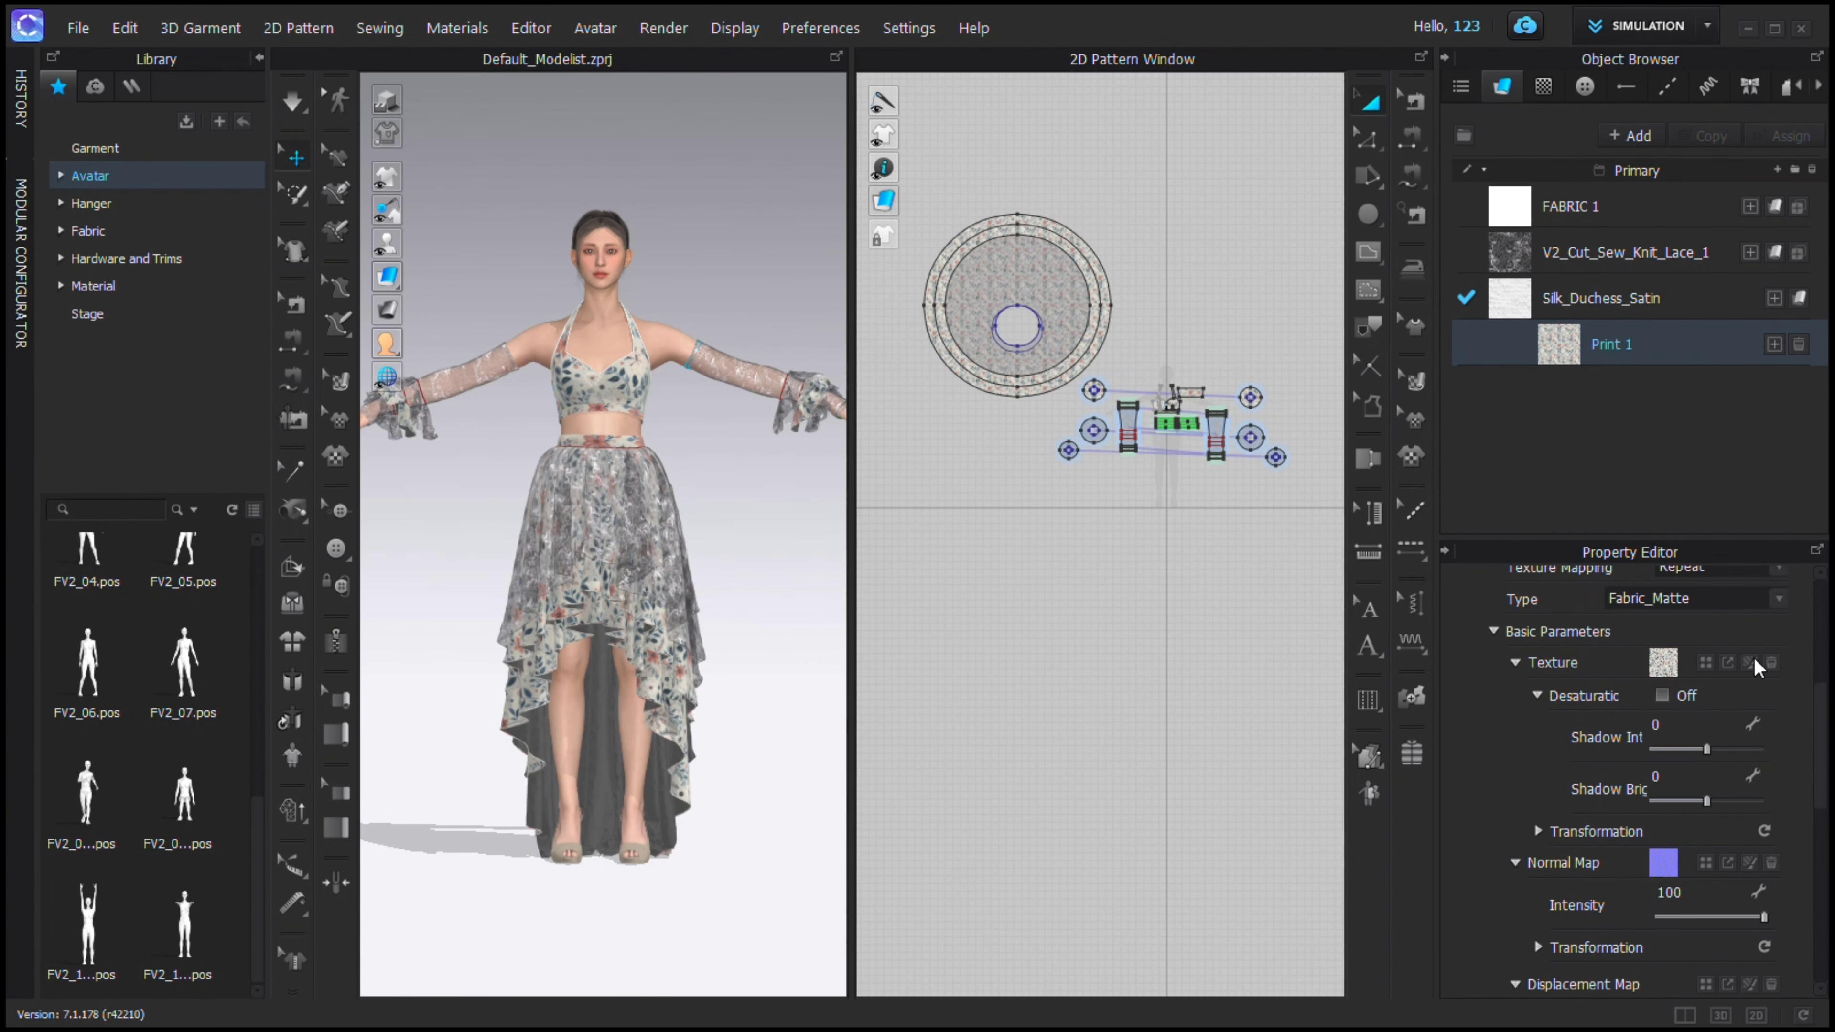
scroll(1649, 831, "up", 3)
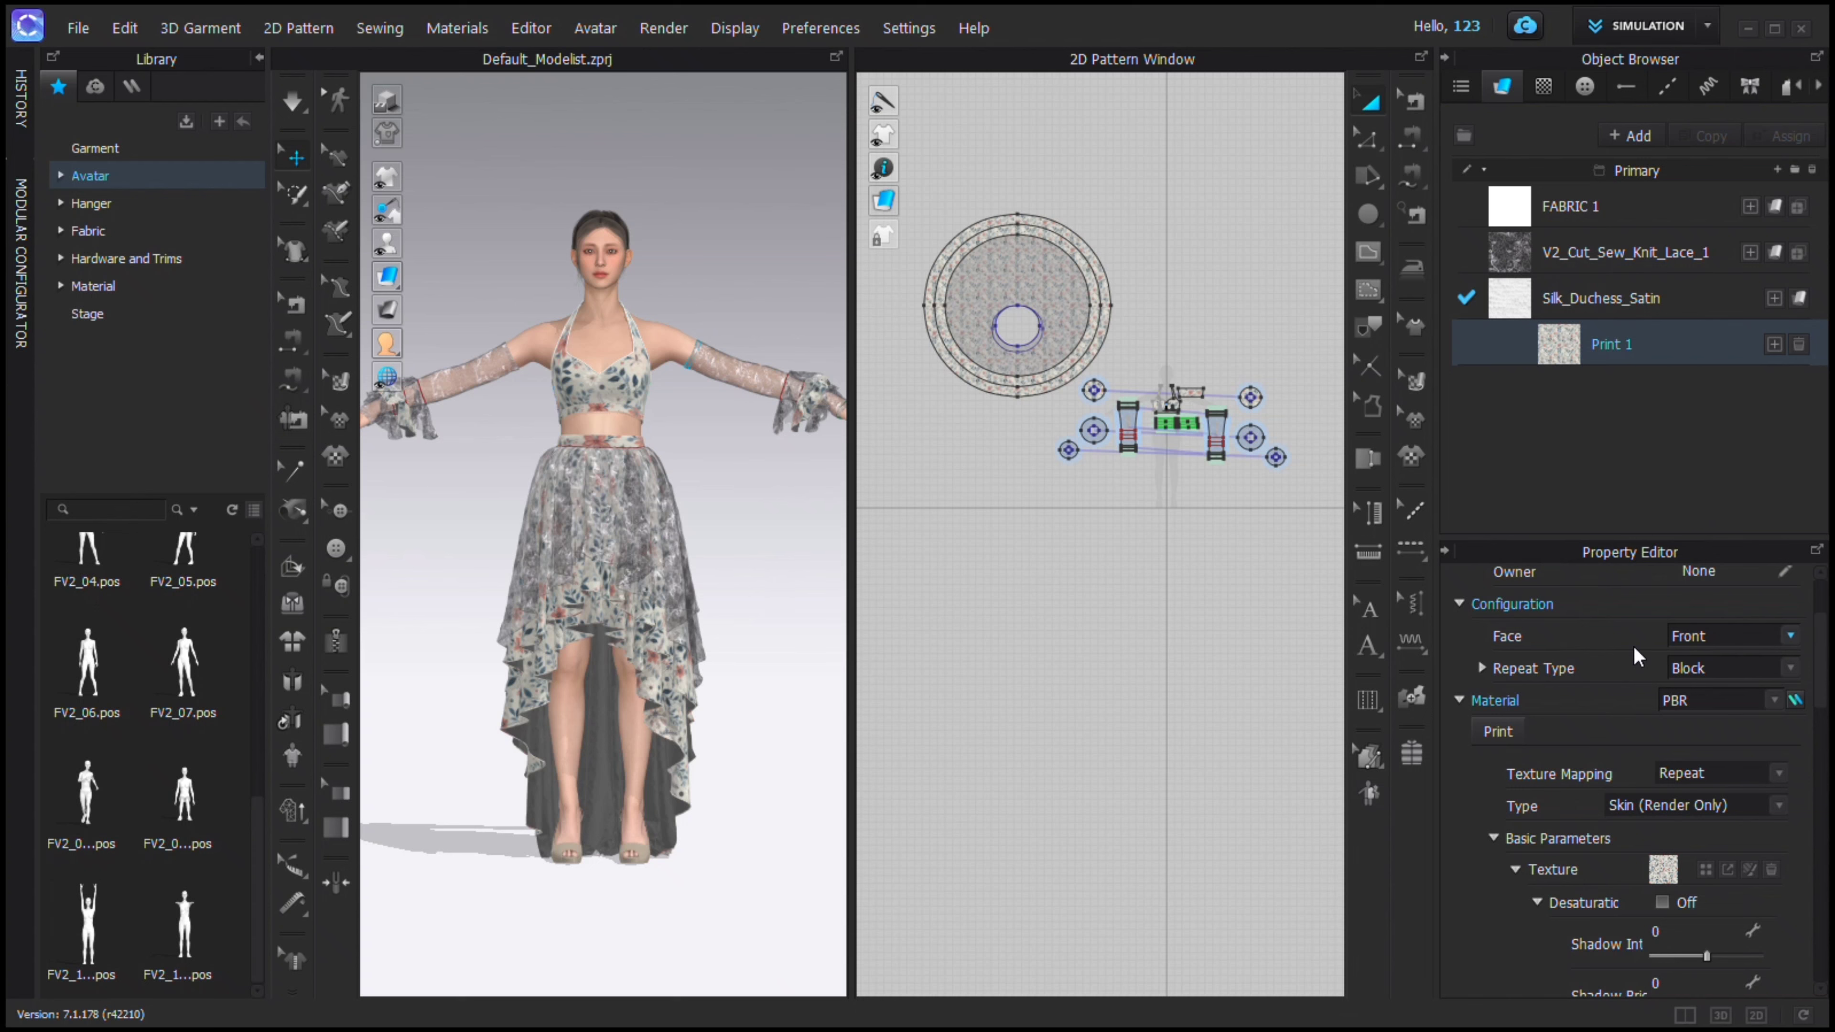
left_click(1732, 815)
left_click(1714, 807)
left_click(1714, 808)
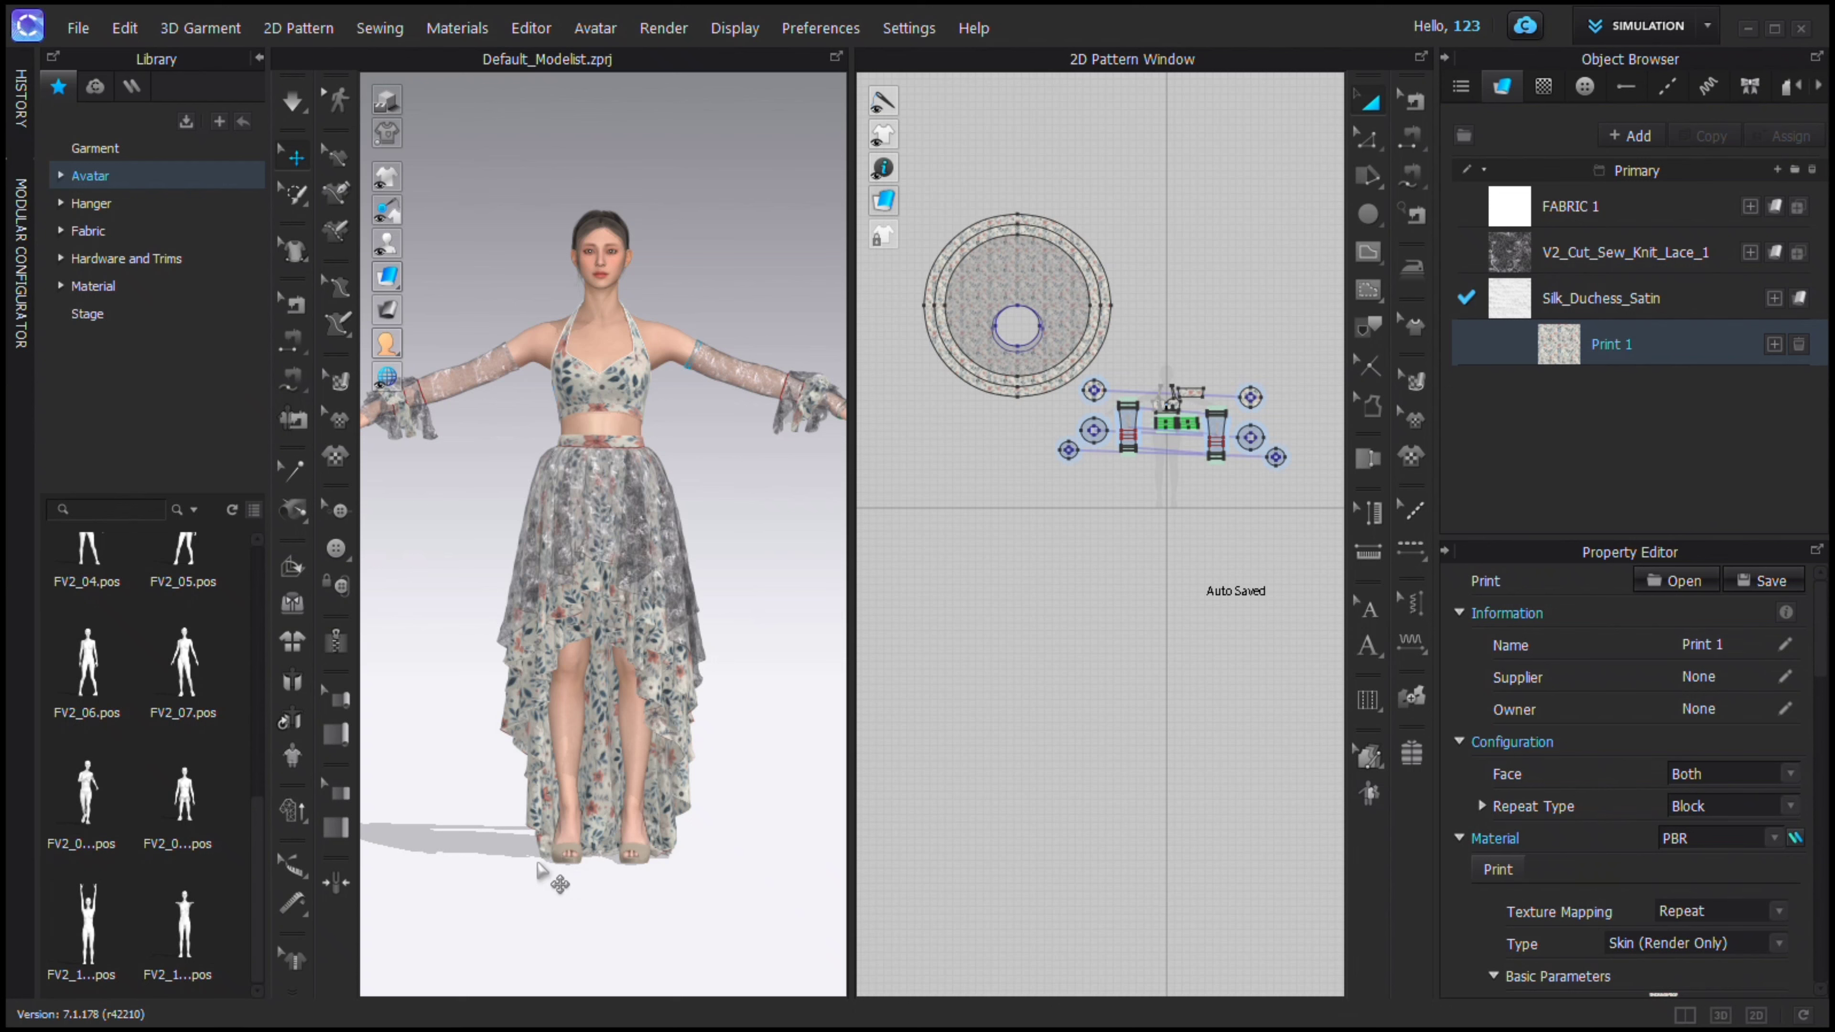
Try recolouring the floral print with the pale beige sampled from the print background on the bra top, and undo the change.
scroll(1690, 807, "down", 3)
scroll(1690, 806, "up", 3)
scroll(1742, 809, "down", 1)
scroll(1743, 809, "down", 2)
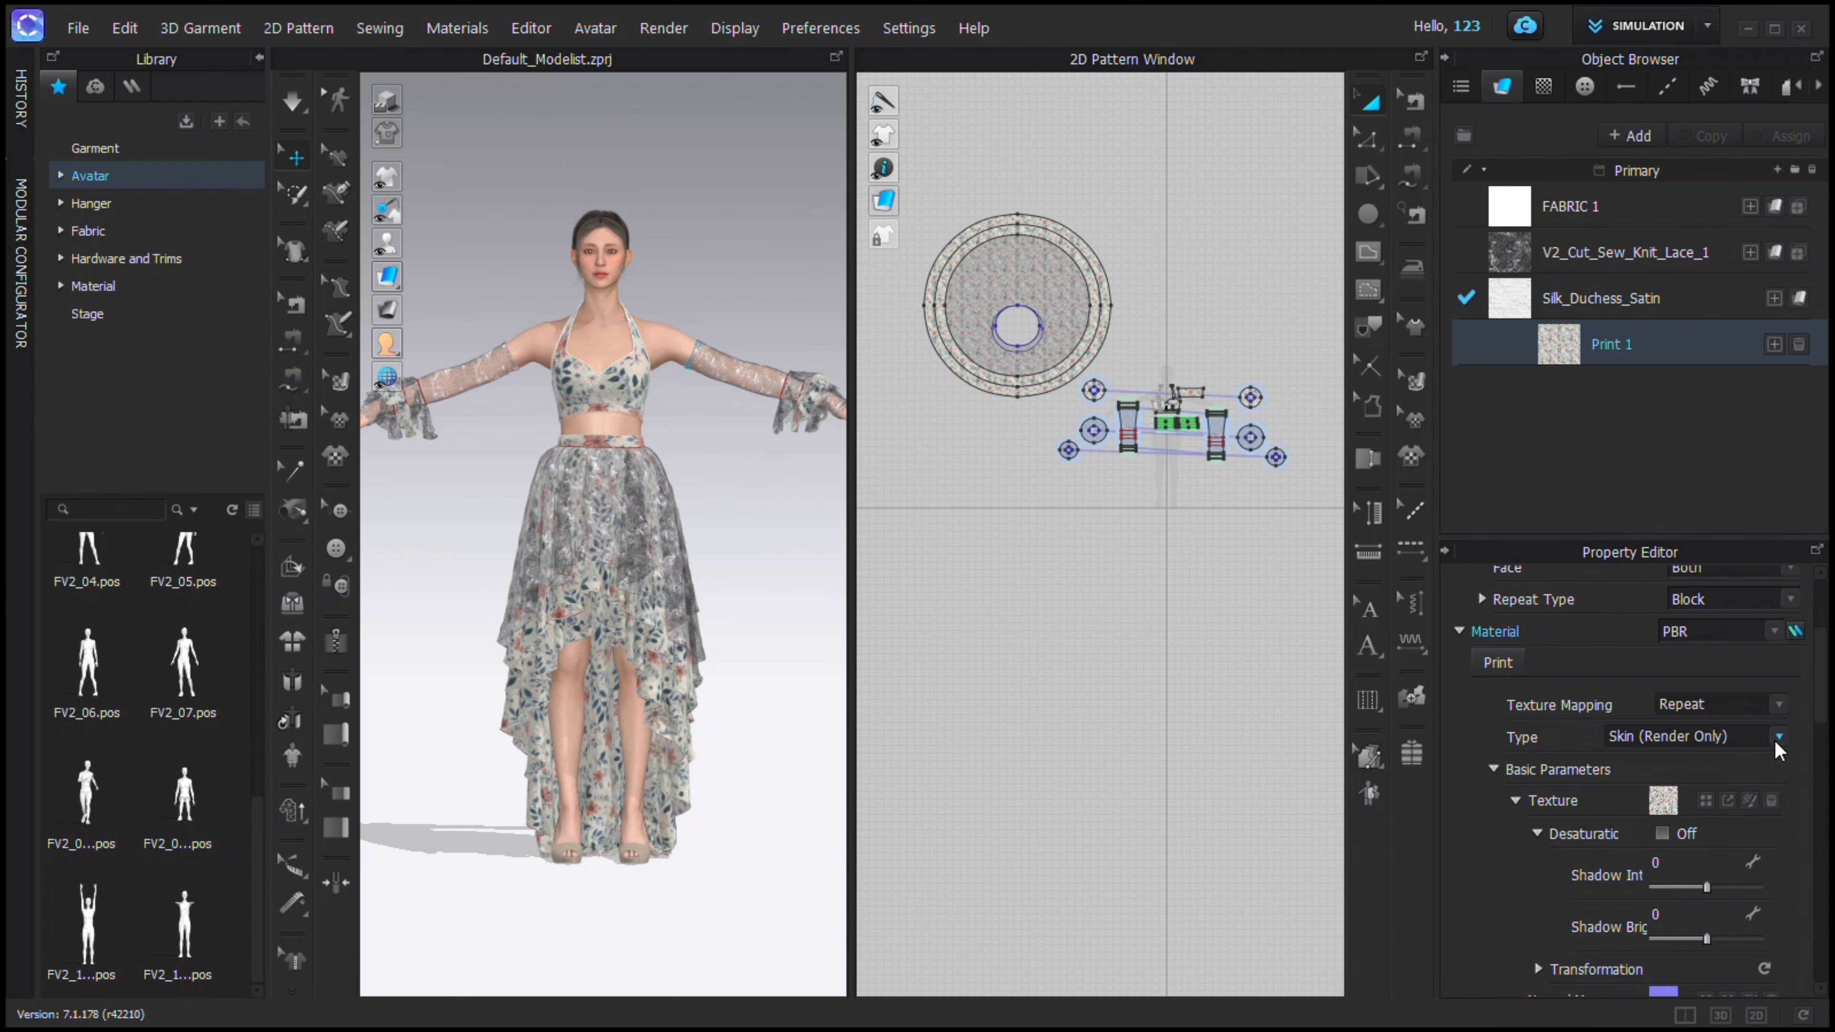
scroll(1779, 750, "down", 9)
scroll(1718, 723, "up", 7)
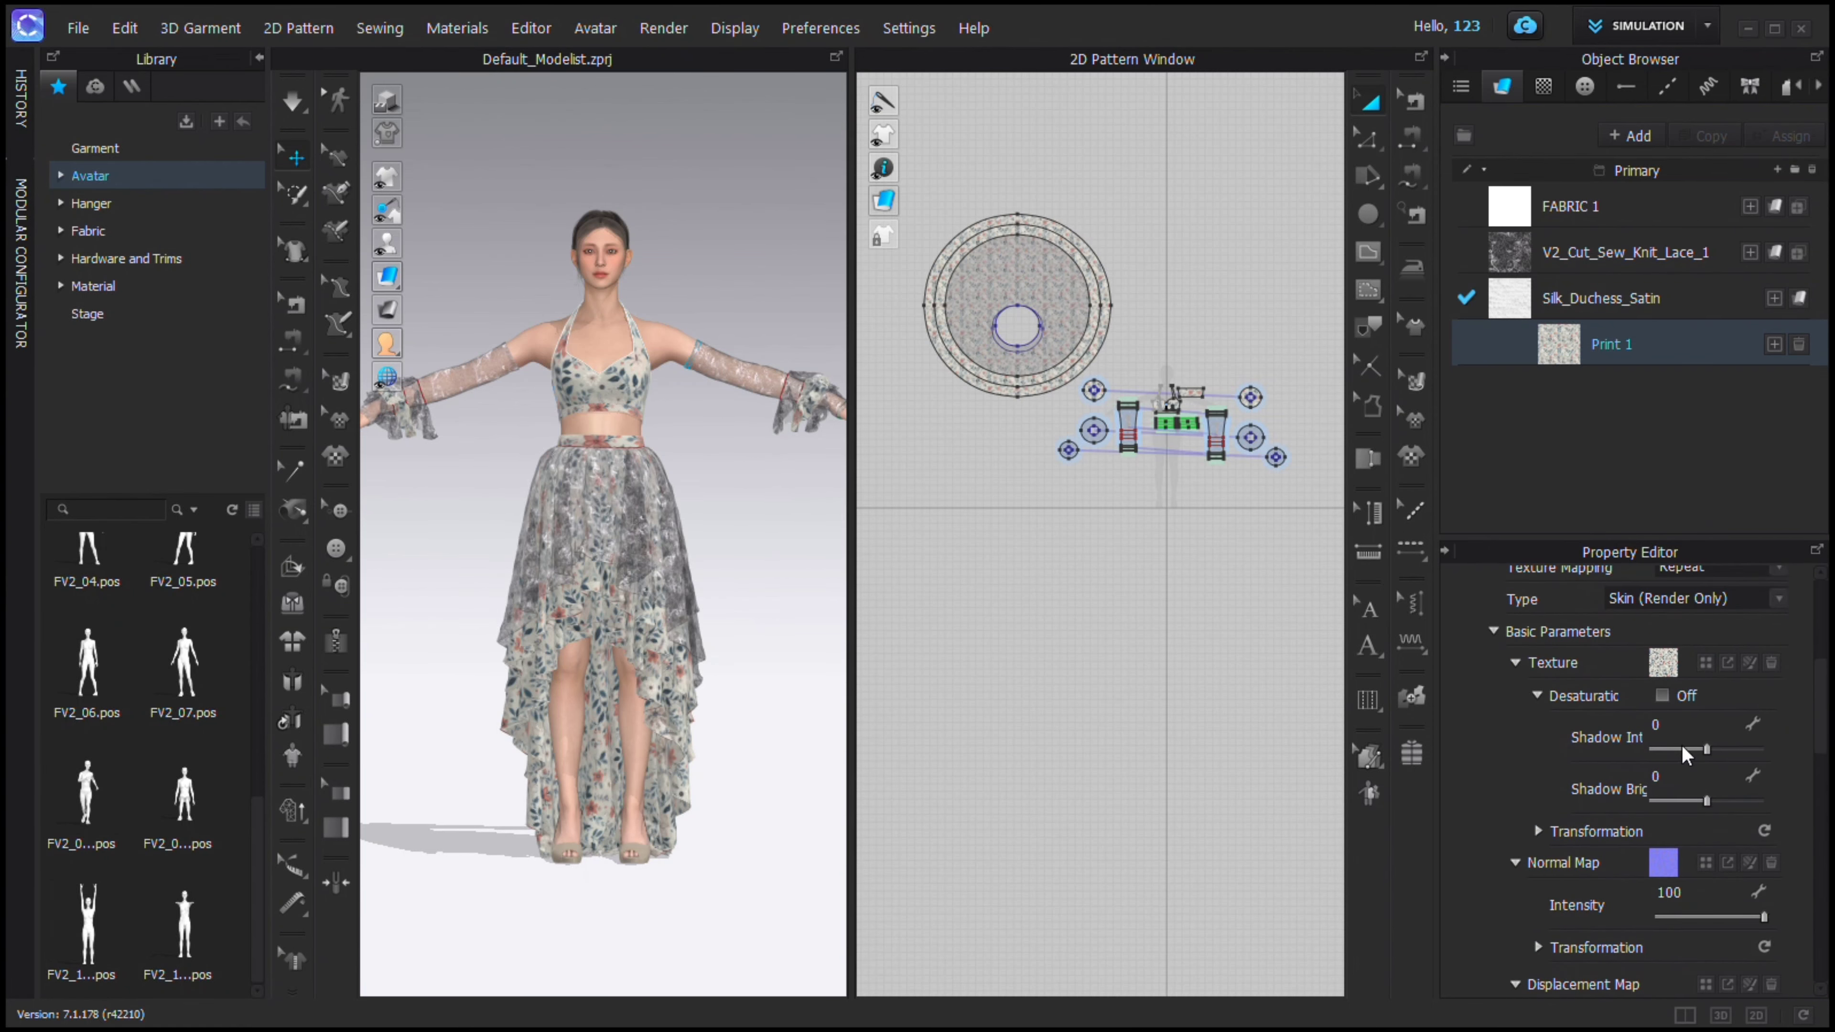
scroll(1702, 779, "down", 5)
scroll(697, 238, "up", 5)
key("i")
left_click(704, 263)
scroll(704, 262, "up", 1)
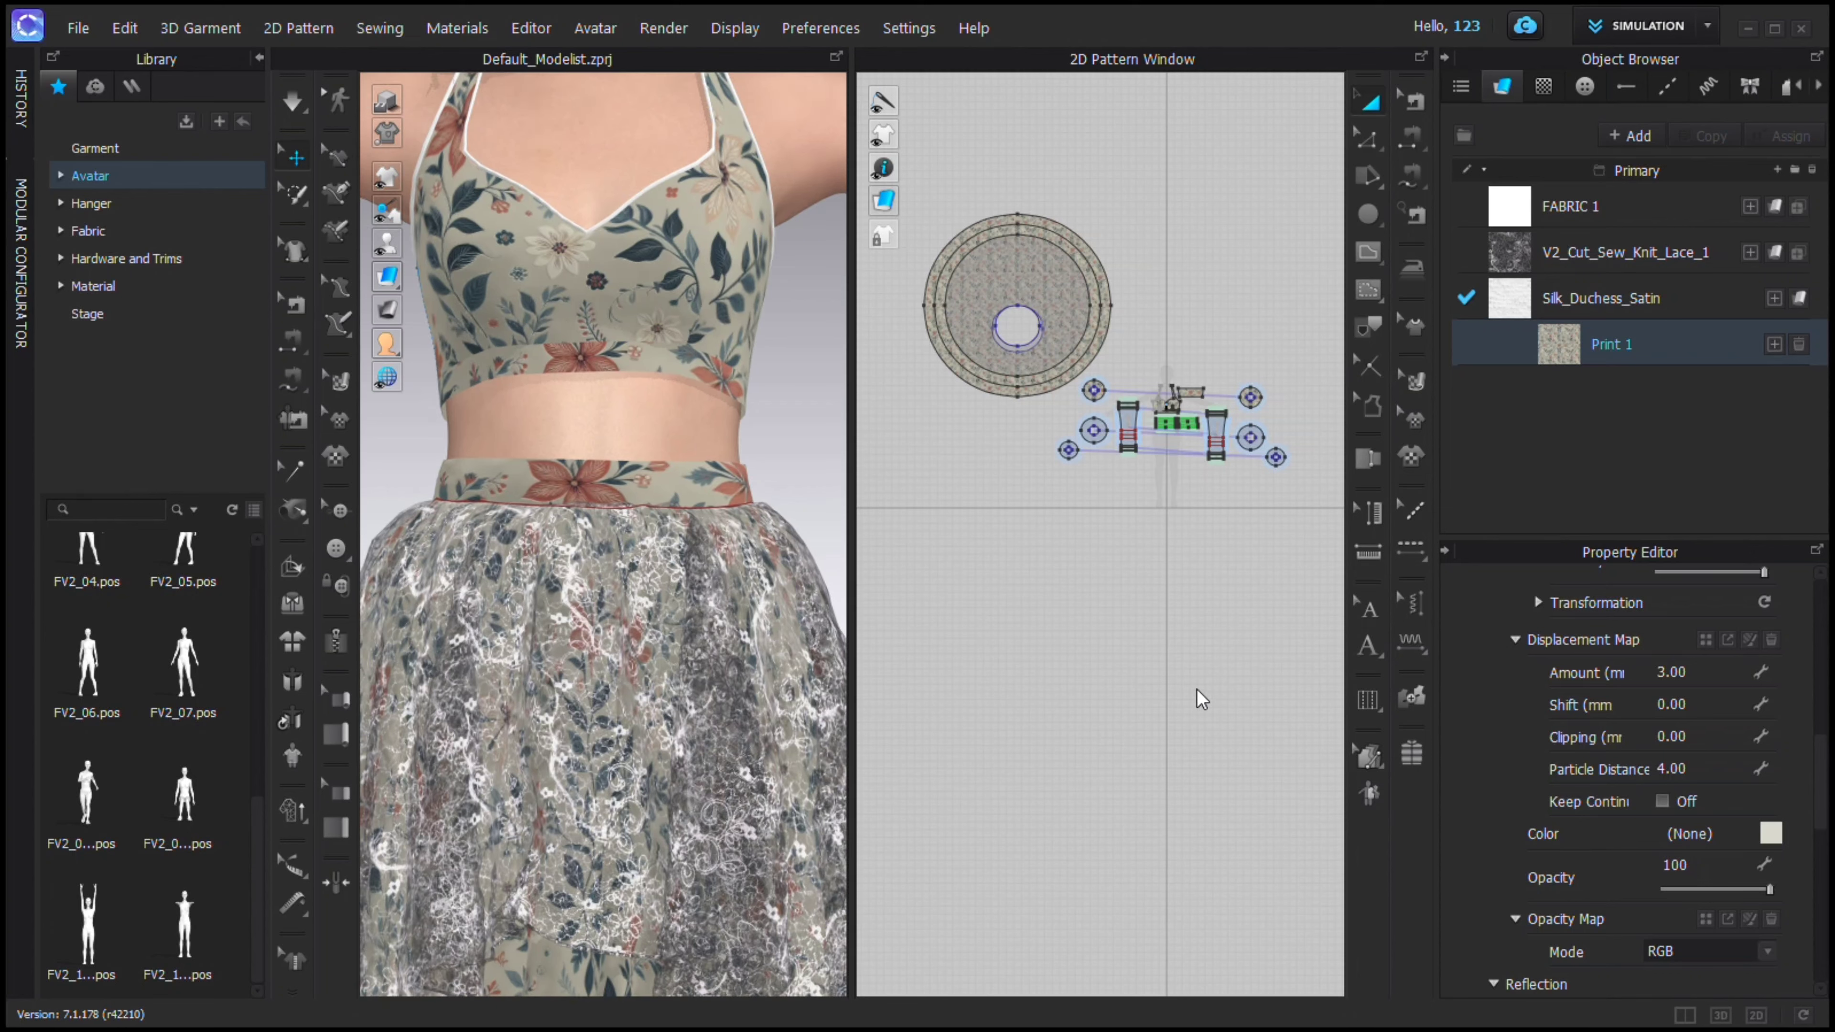
key("ctrl+z")
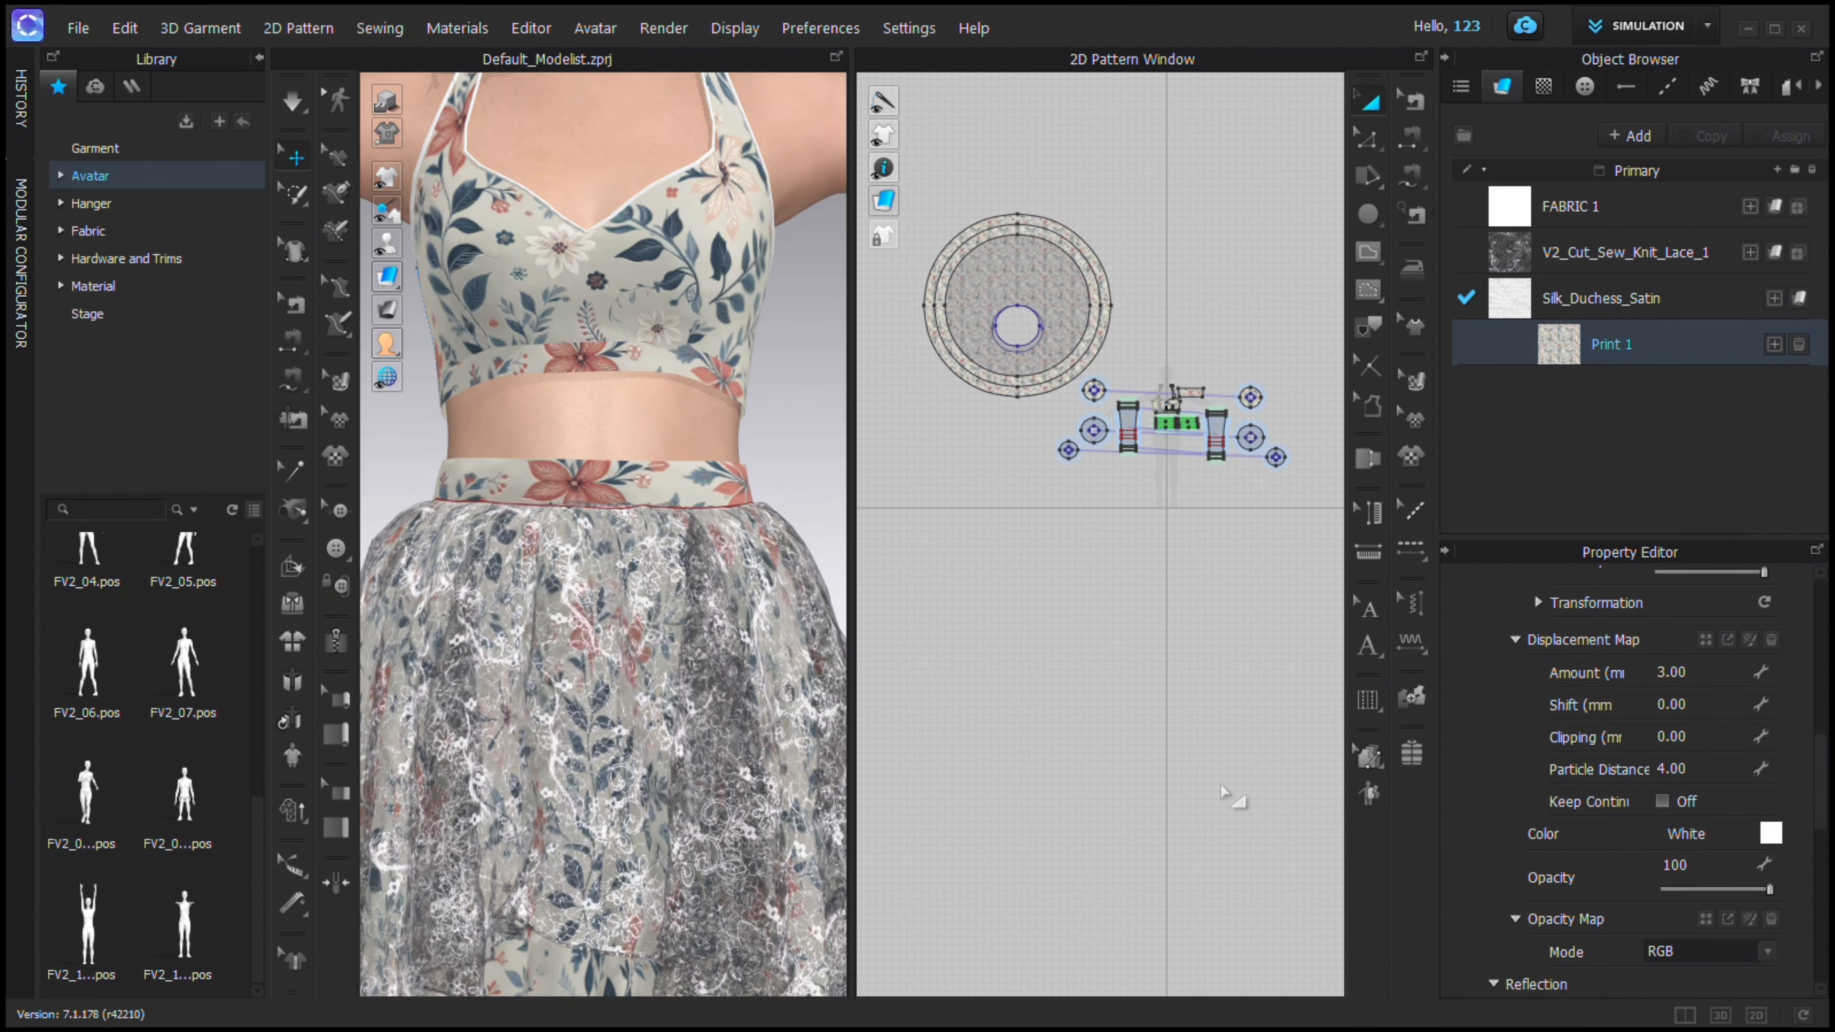
Set the colour of Silk_Duchess_Satin to the pale beige sampled from the print background on the bra top.
left_click(1535, 302)
key("i")
left_click(705, 261)
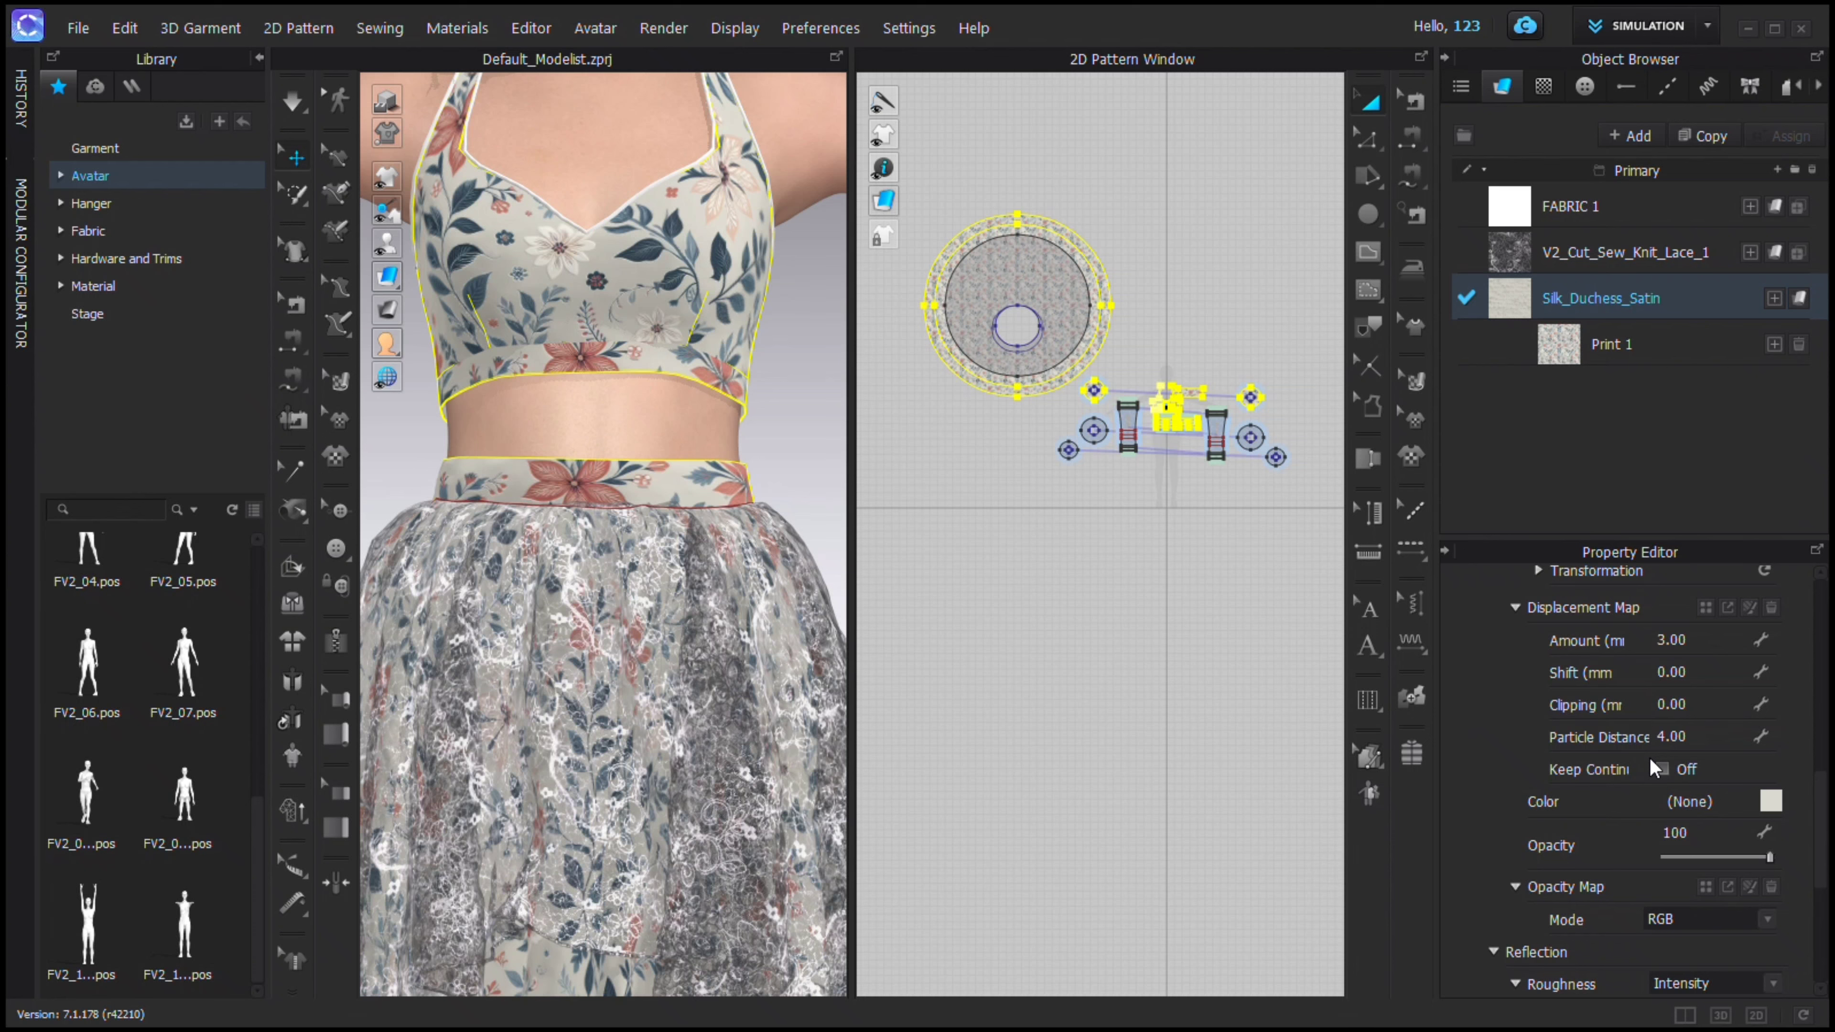
left_click(1723, 466)
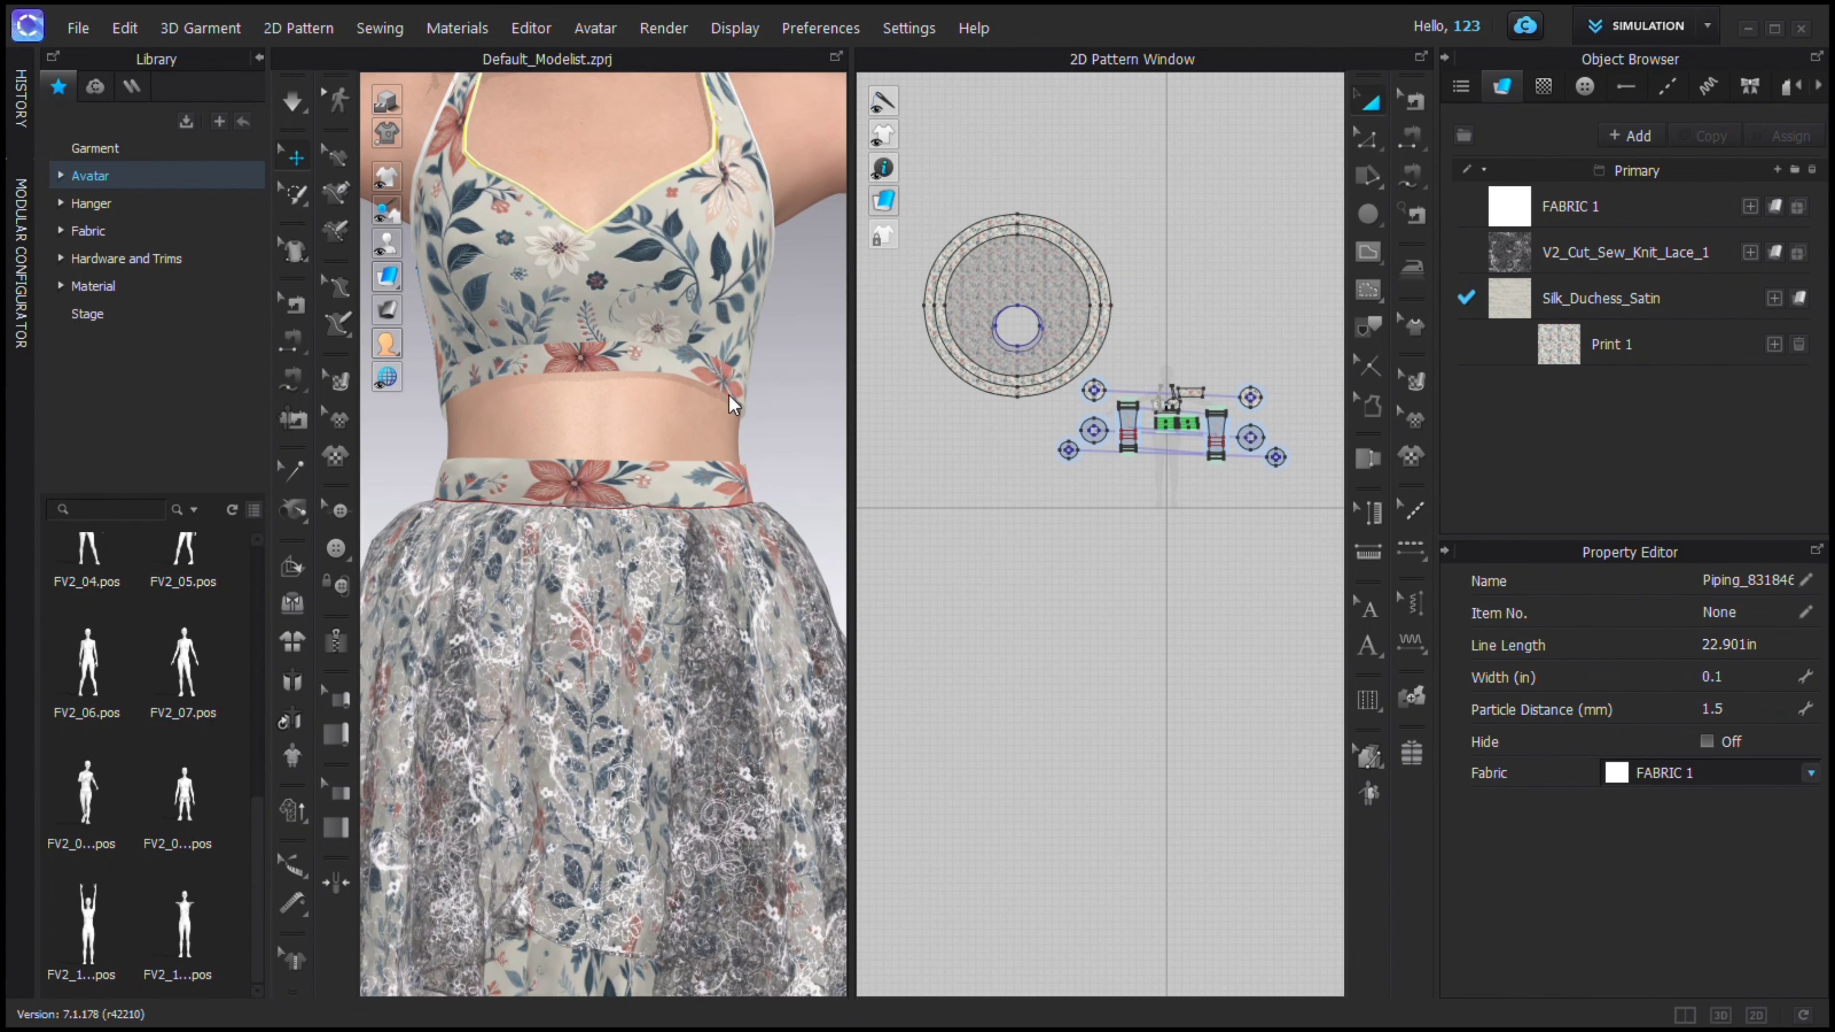
Assign the Silk_Duchess_Satin fabric to the pipings along the bra top's neckline and side edges.
left_click(766, 286)
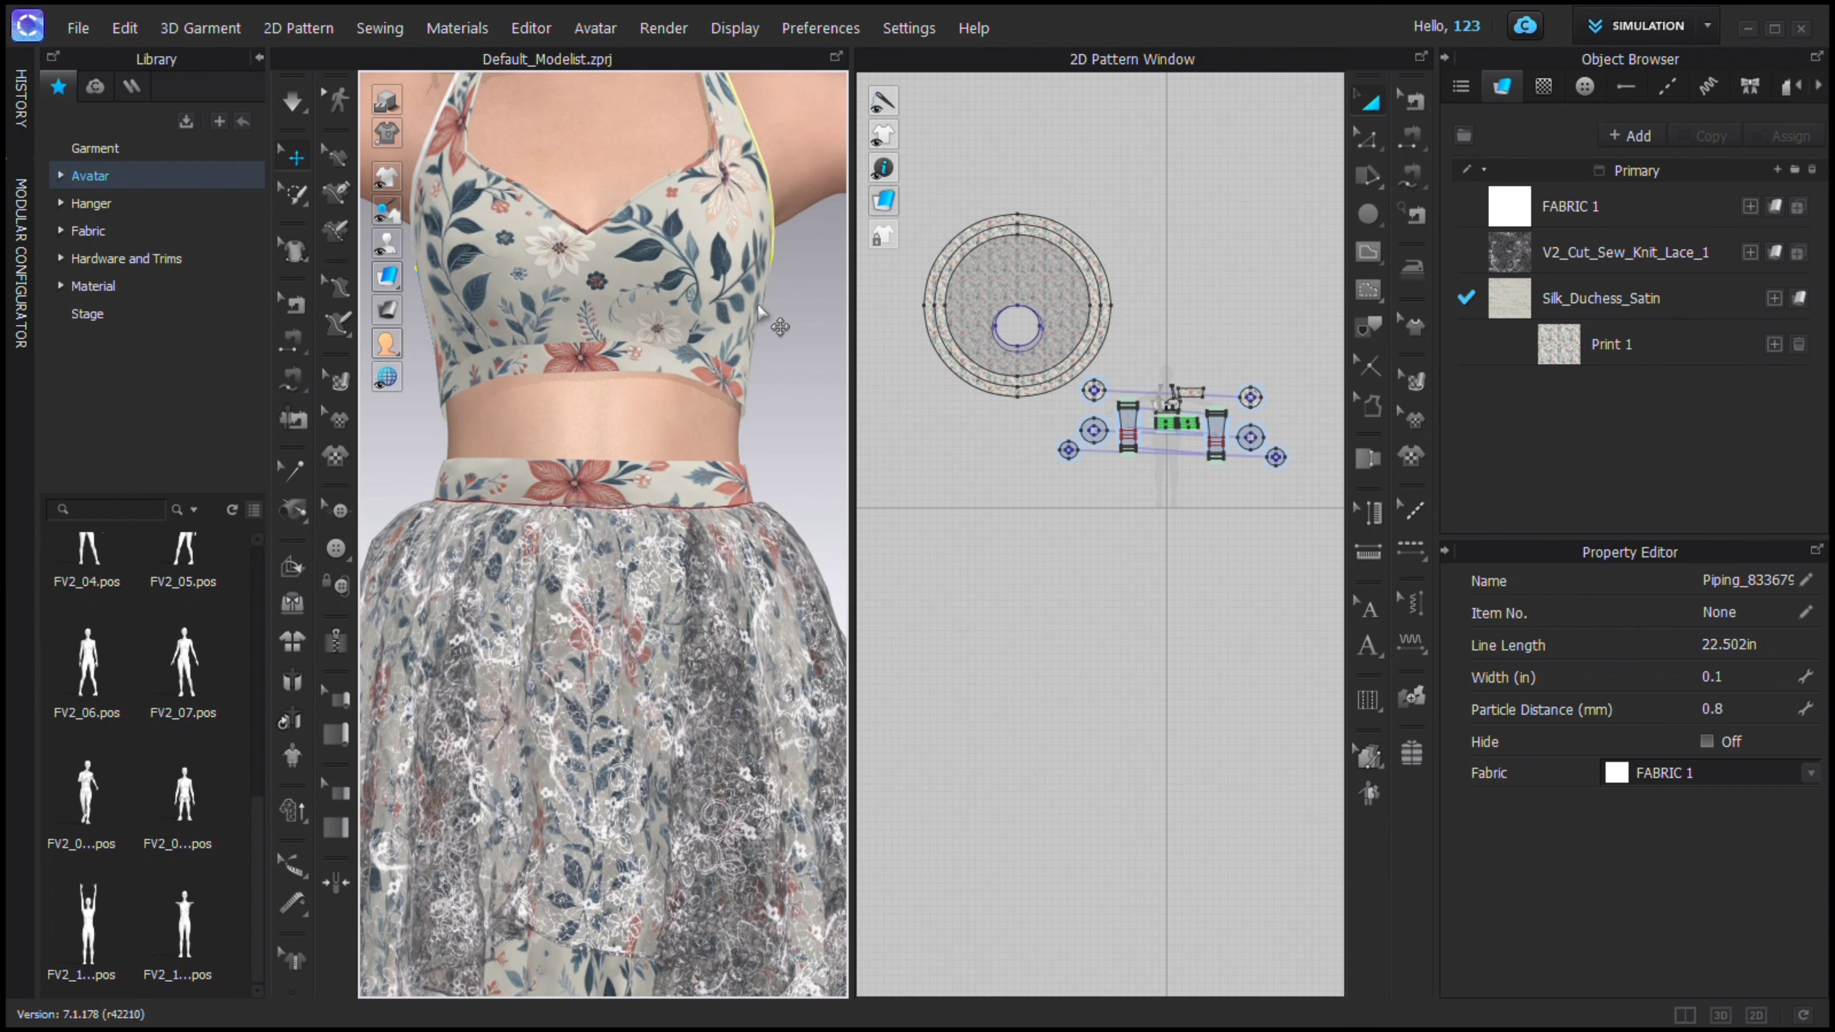
left_click(816, 334)
scroll(621, 448, "down", 2)
right_click_drag(578, 455, 668, 459)
scroll(621, 448, "up", 2)
left_click(483, 189)
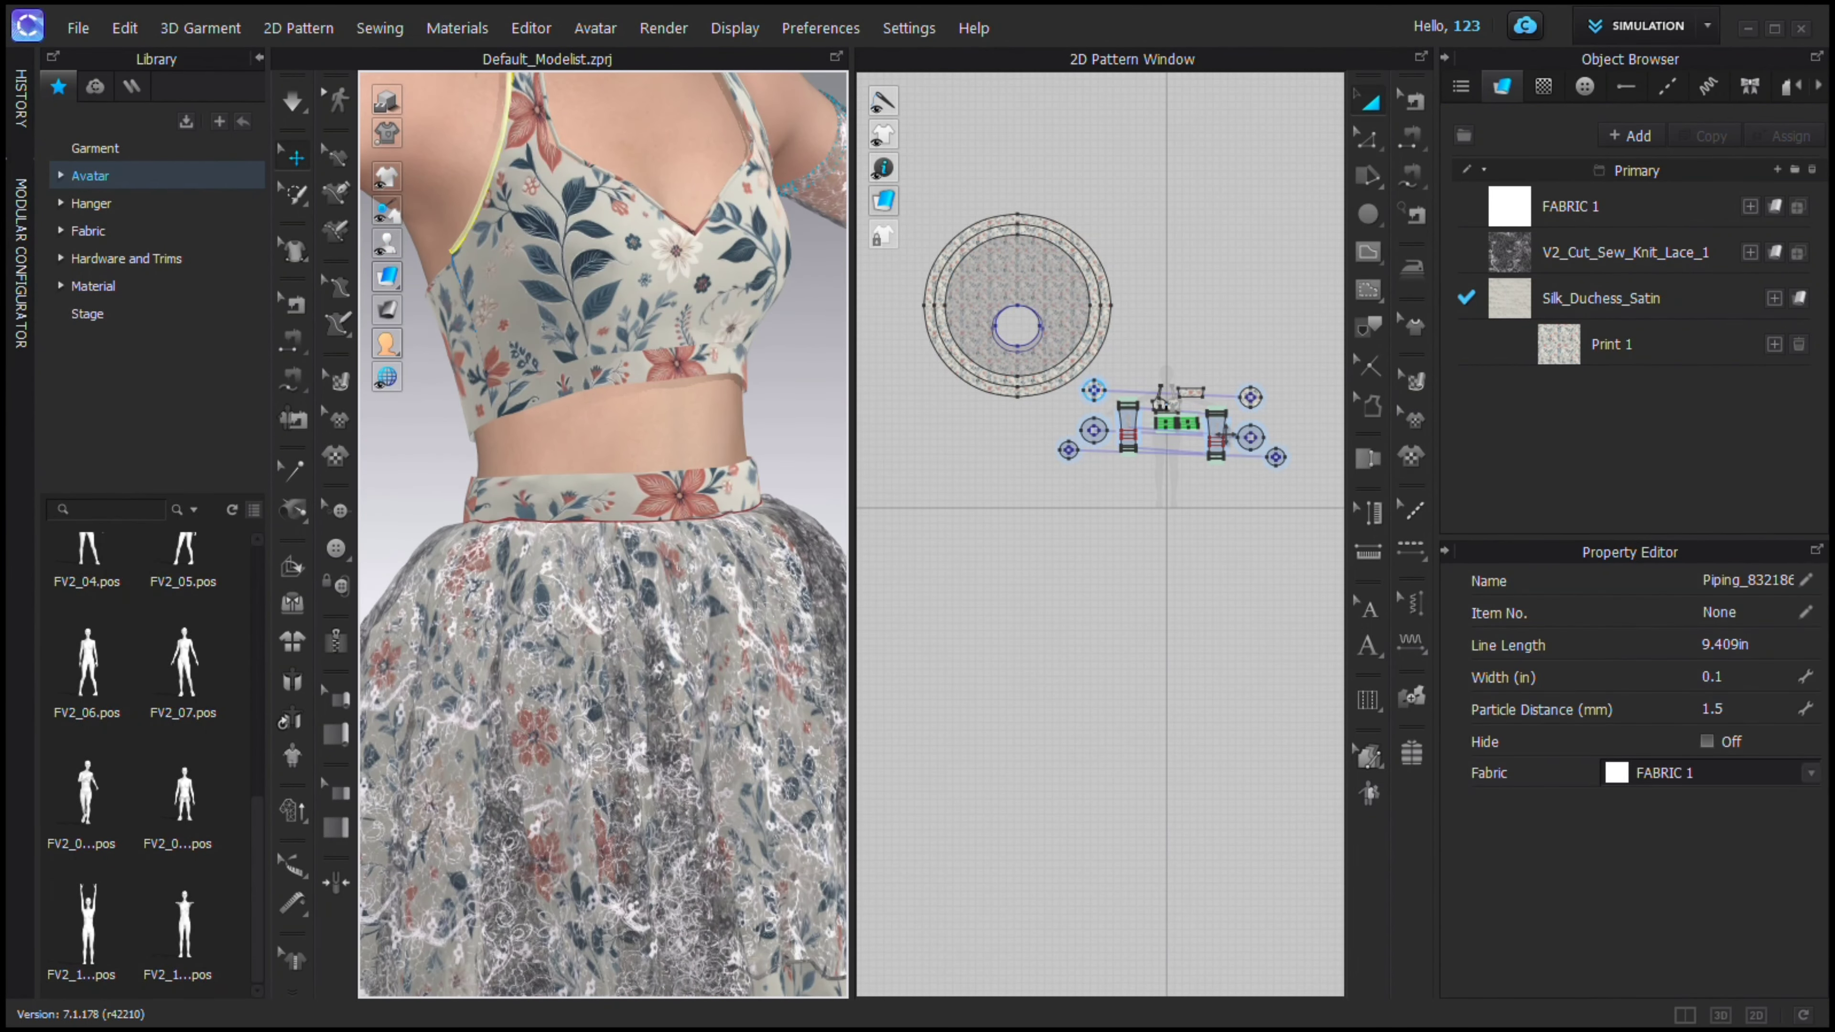
left_click(1751, 768)
Examine the recoloured pipings up close and the whole dress from several angles.
right_click_drag(499, 362, 636, 358)
scroll(593, 289, "up", 3)
middle_click_drag(592, 181, 570, 347)
right_click_drag(570, 347, 643, 390)
scroll(581, 343, "down", 3)
middle_click_drag(644, 390, 650, 435)
scroll(650, 434, "down", 2)
right_click_drag(643, 470, 368, 498)
scroll(668, 506, "down", 2)
middle_click_drag(668, 506, 671, 453)
right_click_drag(670, 453, 629, 463)
scroll(722, 554, "up", 1)
middle_click_drag(717, 553, 710, 464)
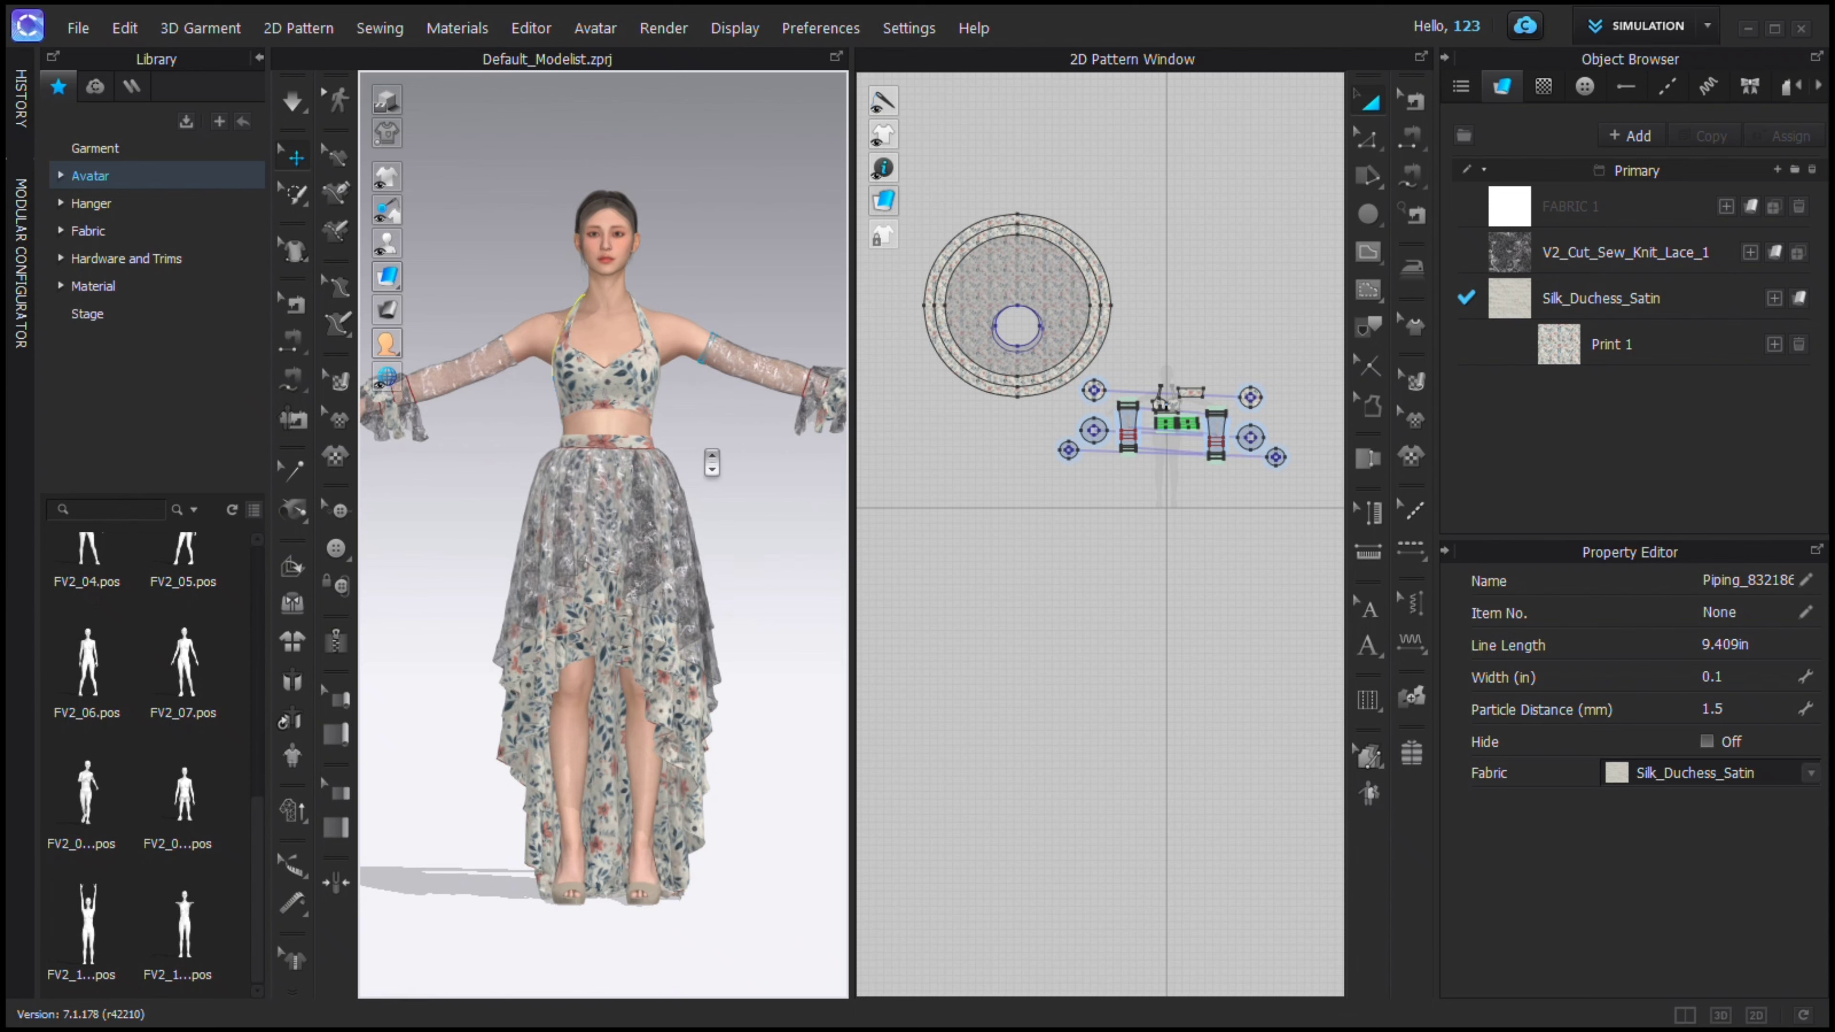